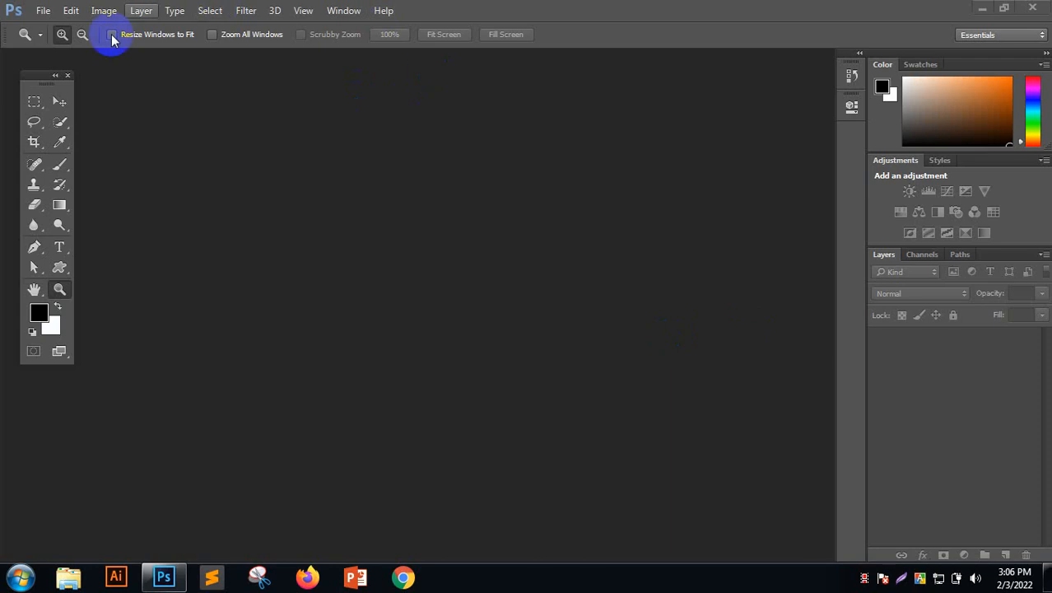
Dock the floating Tools panel at the left edge, launch Chrome, and minimize both windows
{"action": "left_click", "coordinate": [42, 74]}
{"action": "left_click_drag", "start_coordinate": [42, 74], "coordinate": [8, 63]}
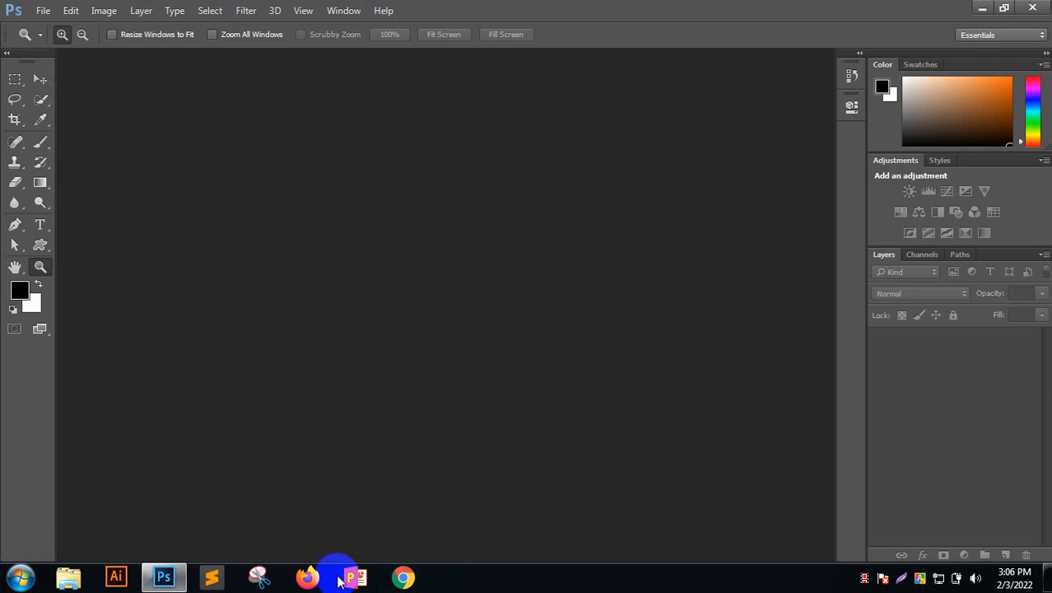
{"action": "left_click", "coordinate": [402, 581]}
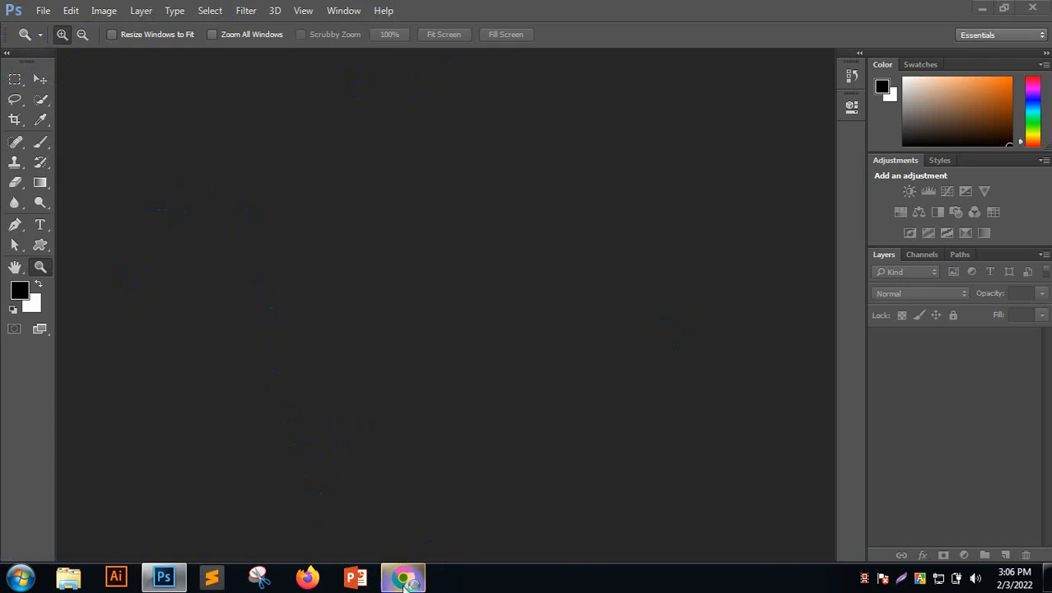
{"action": "left_click", "coordinate": [981, 6]}
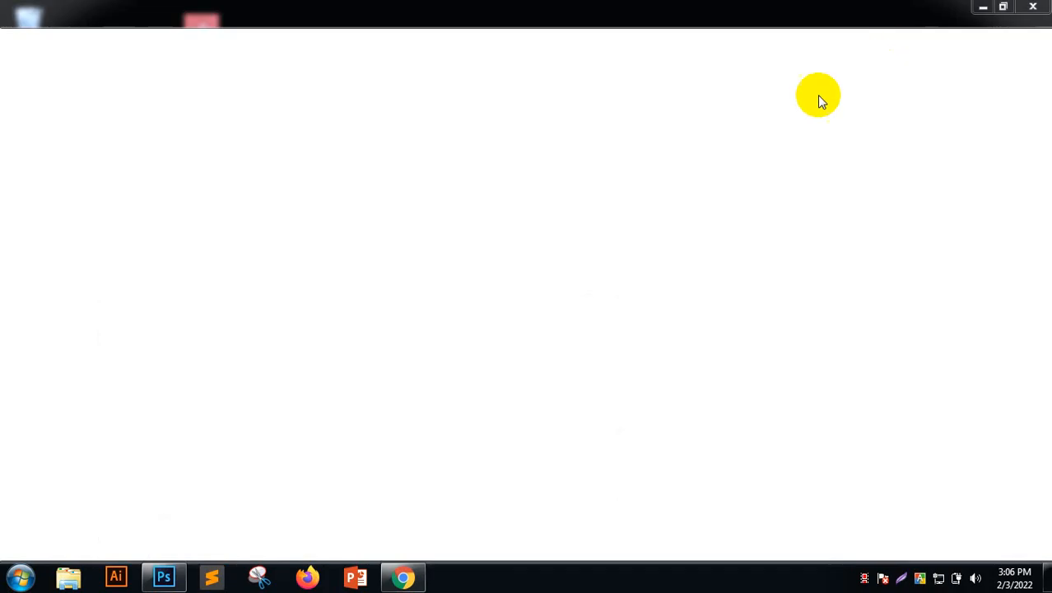
{"action": "left_click", "coordinate": [983, 8]}
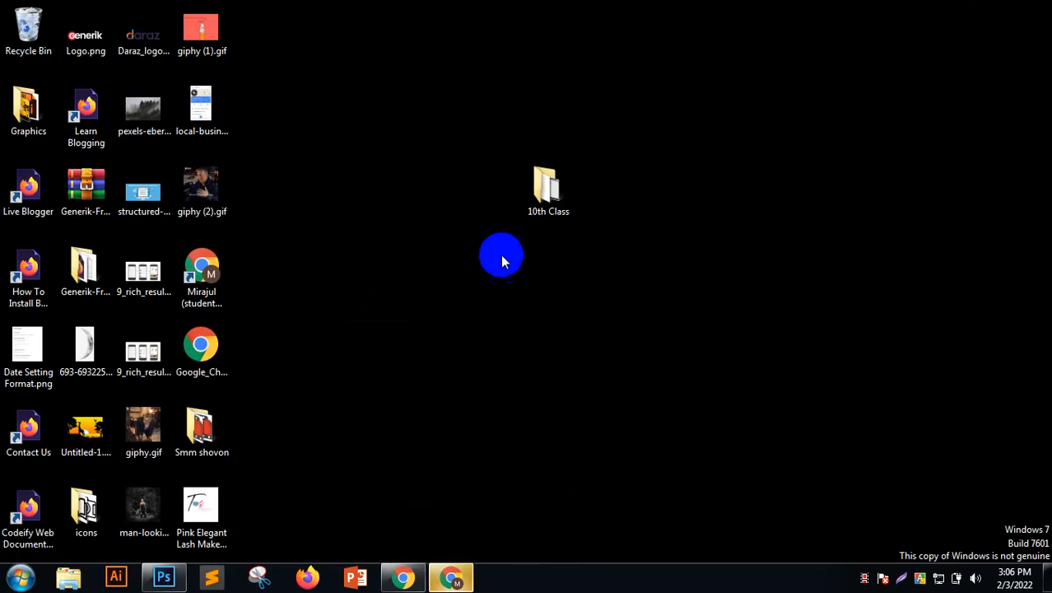
Select the giphy (2).gif and kneeling-man files on the desktop, toggling Chrome in between
{"action": "left_click", "coordinate": [198, 213]}
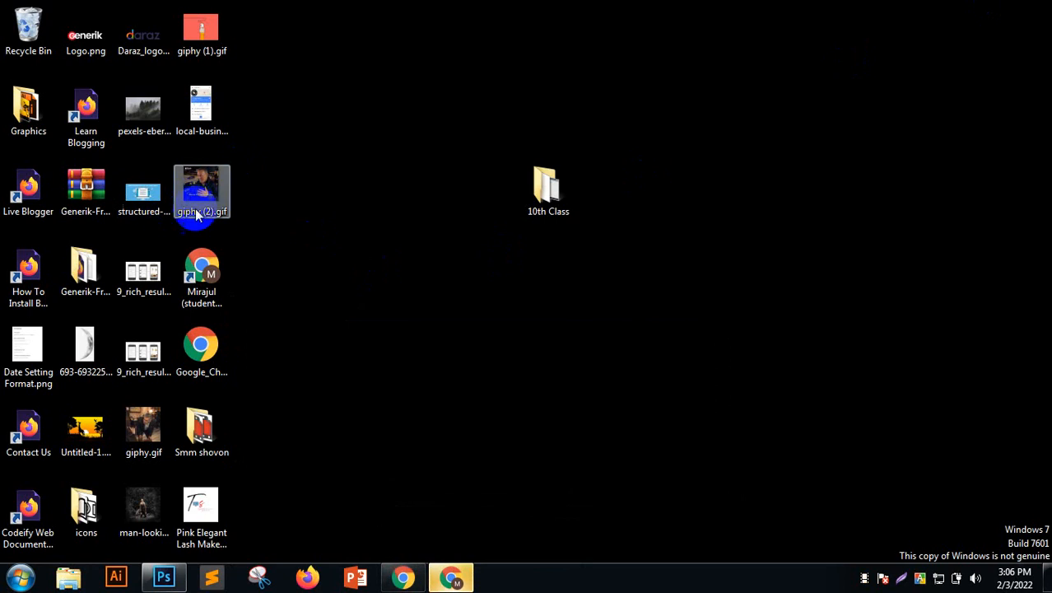
{"action": "left_click", "coordinate": [149, 510]}
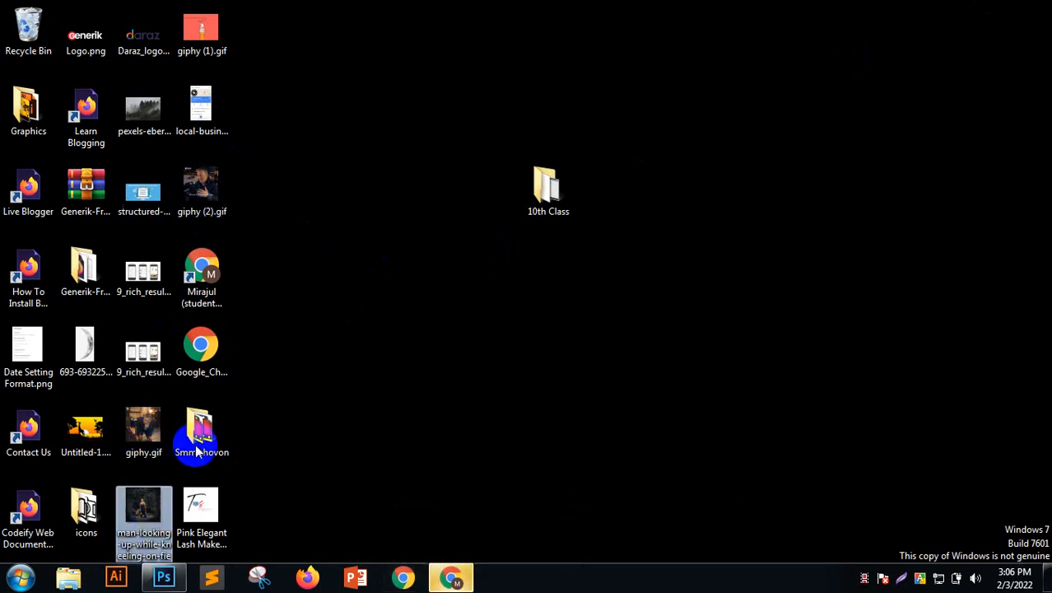
{"action": "left_click", "coordinate": [458, 576]}
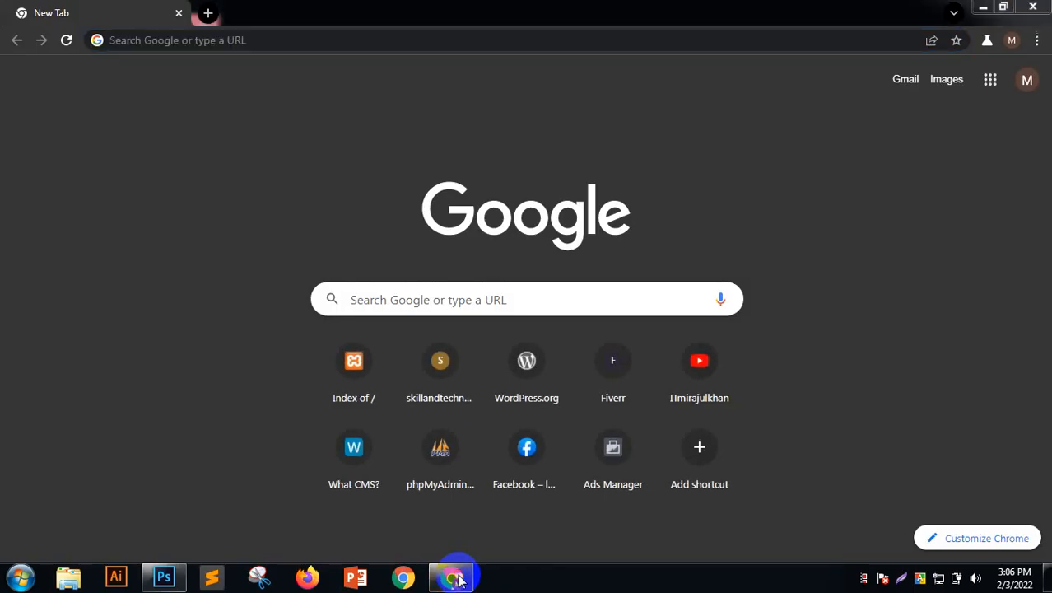
{"action": "left_click", "coordinate": [458, 576]}
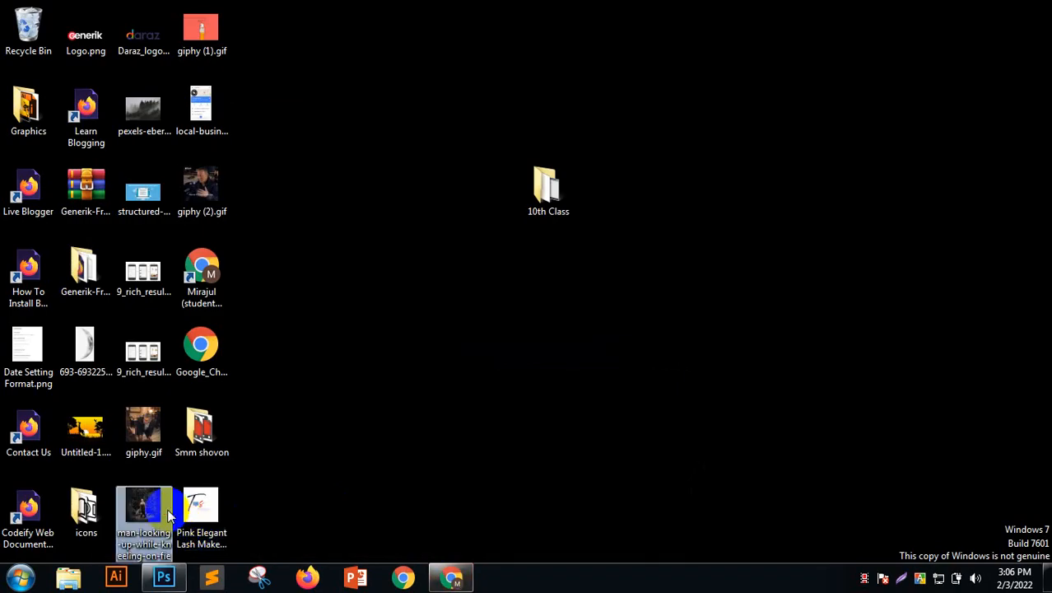
Preview the kneeling-man photo in Windows Photo Viewer, close it, and return to Chrome's search box
{"action": "right_click", "coordinate": [132, 505]}
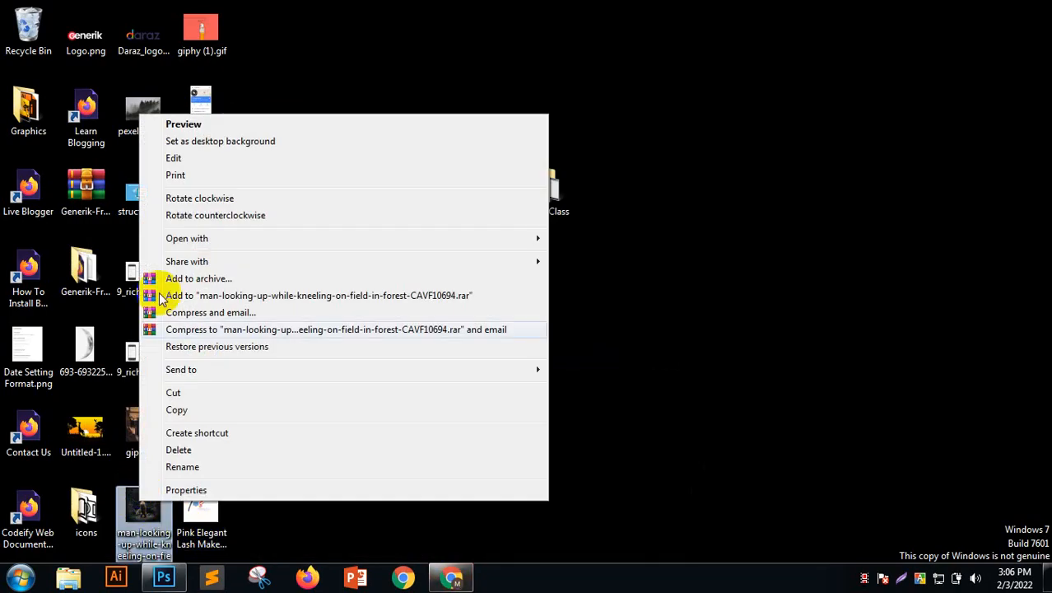
{"action": "left_click", "coordinate": [179, 132]}
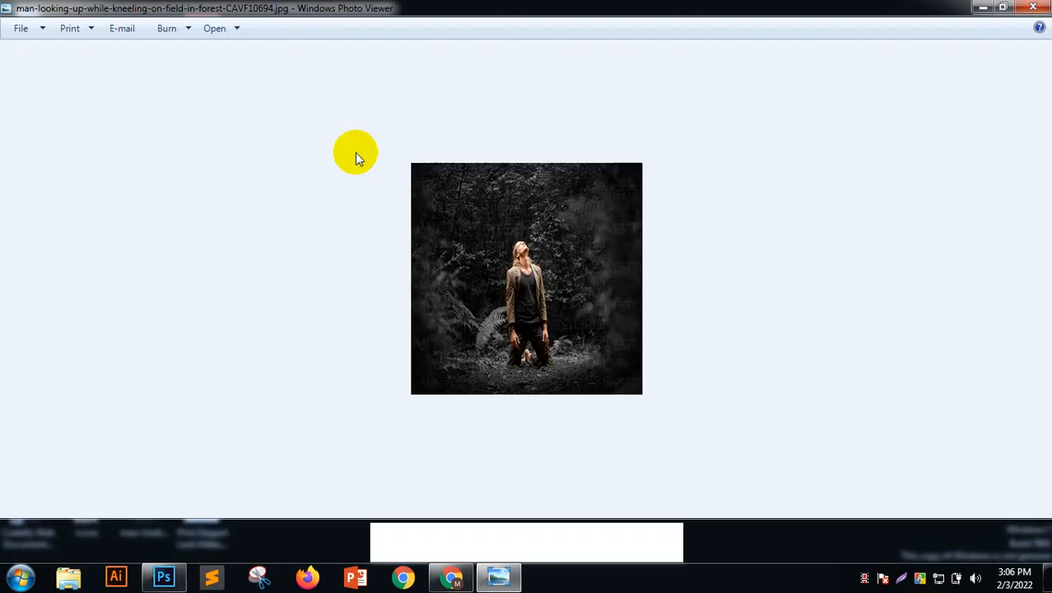
{"action": "left_click", "coordinate": [1033, 7]}
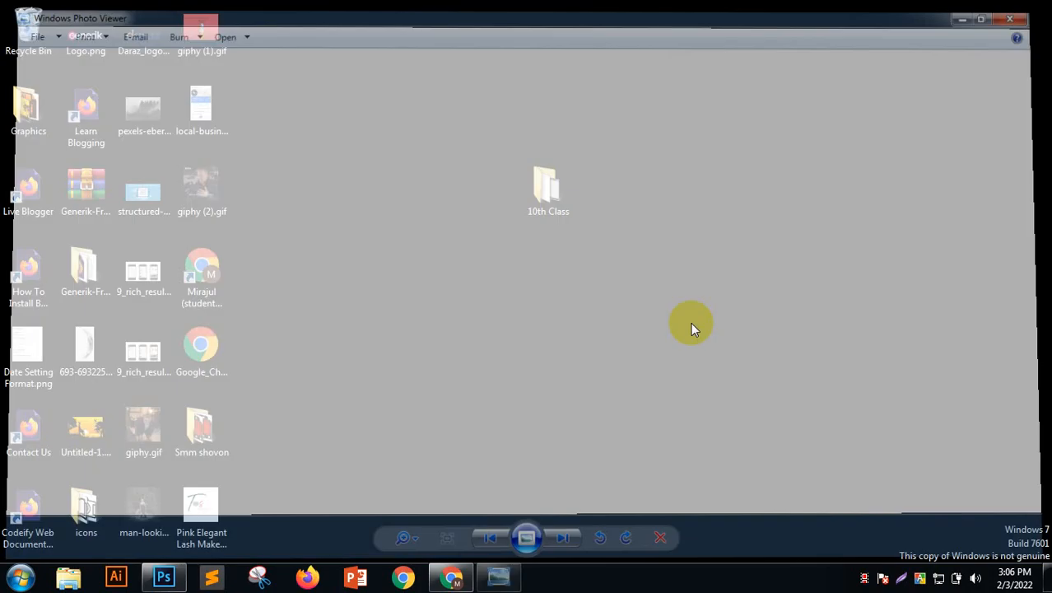
{"action": "left_click", "coordinate": [451, 576]}
{"action": "left_click", "coordinate": [265, 41]}
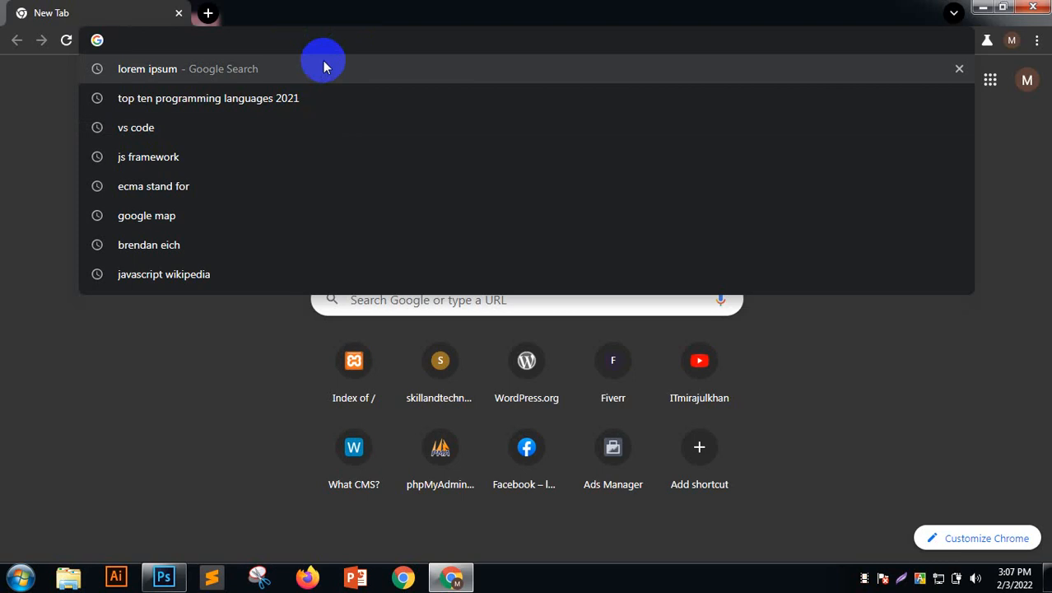
Search Google for 'nature hd image free download'
{"action": "type", "text": "natu"}
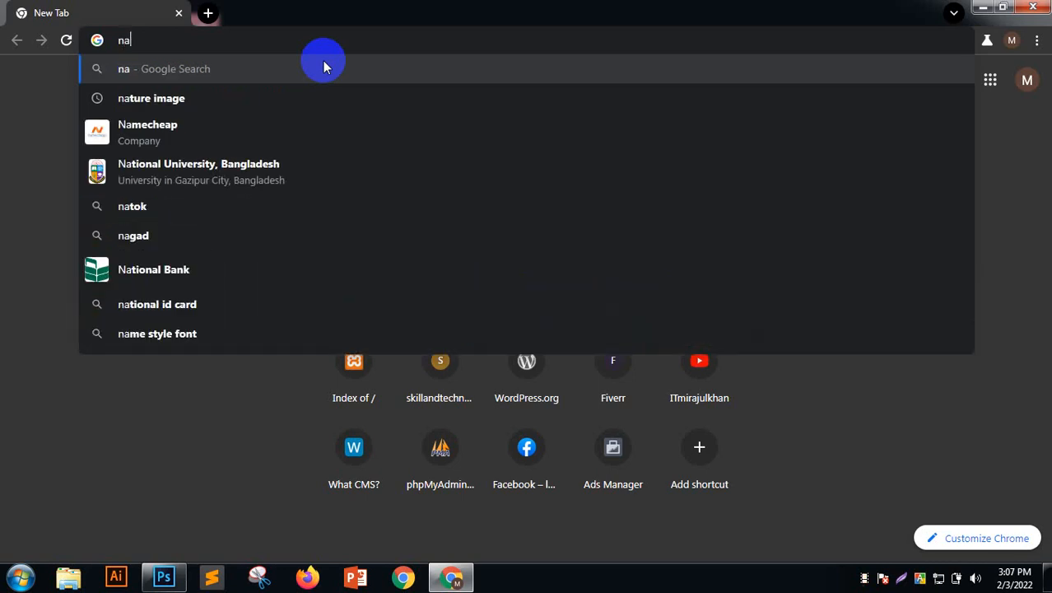
{"action": "key", "text": "Return"}
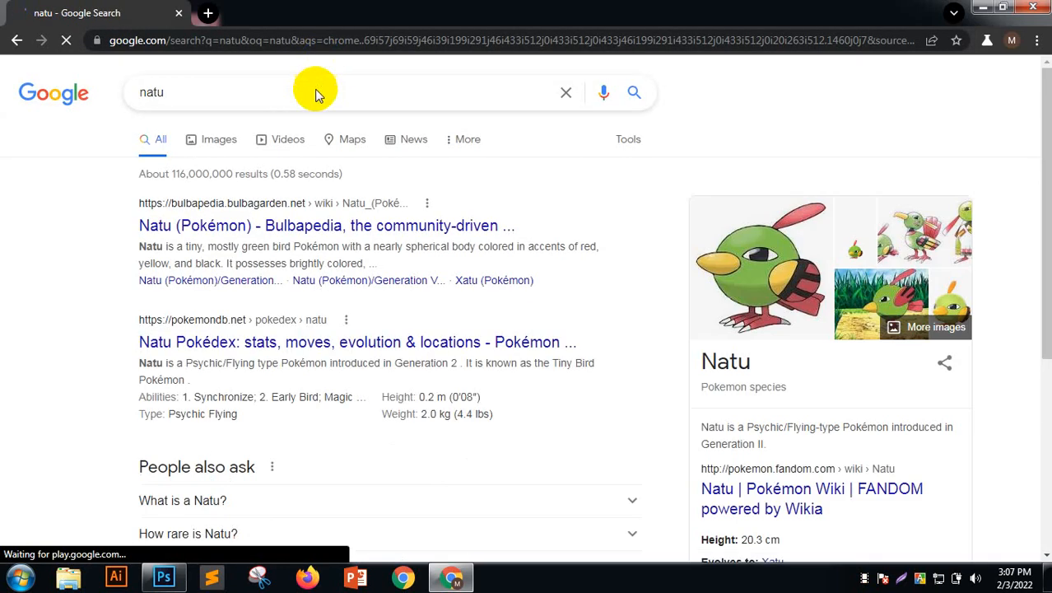
{"action": "left_click", "coordinate": [317, 89]}
{"action": "type", "text": "re"}
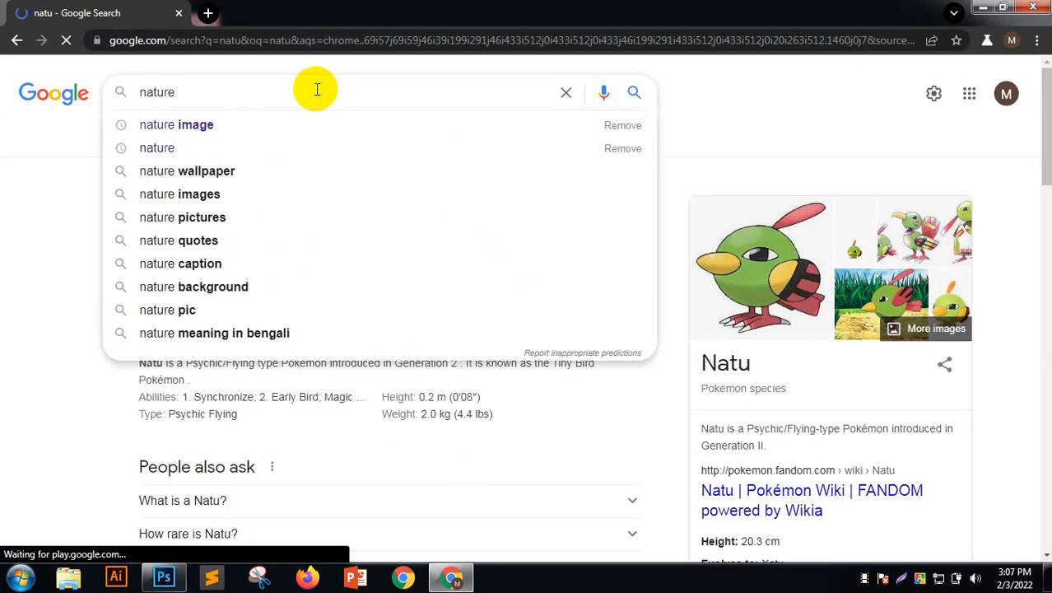
{"action": "type", "text": " hd "}
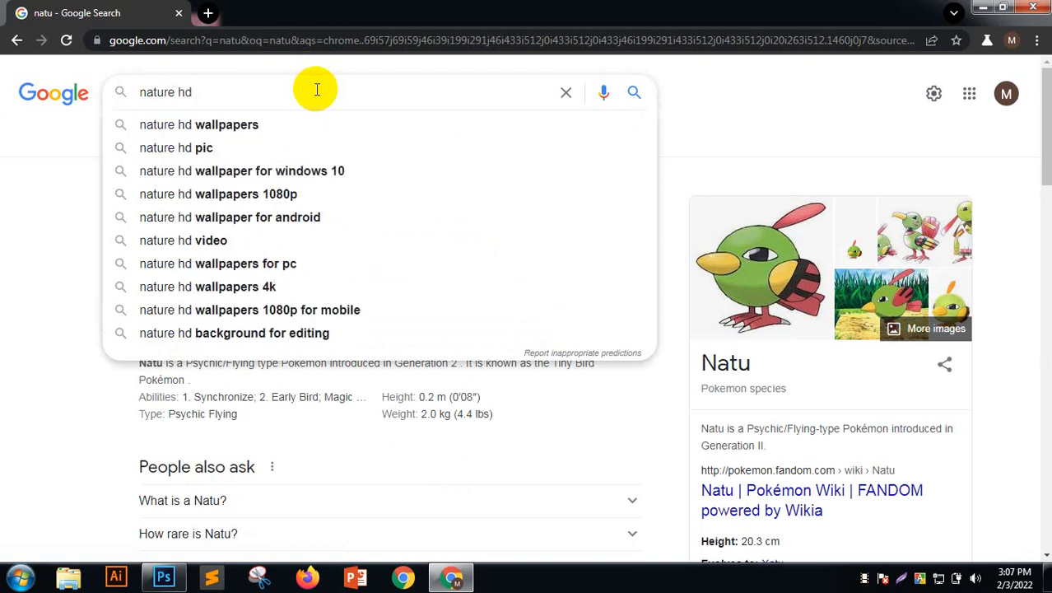
{"action": "type", "text": "image "}
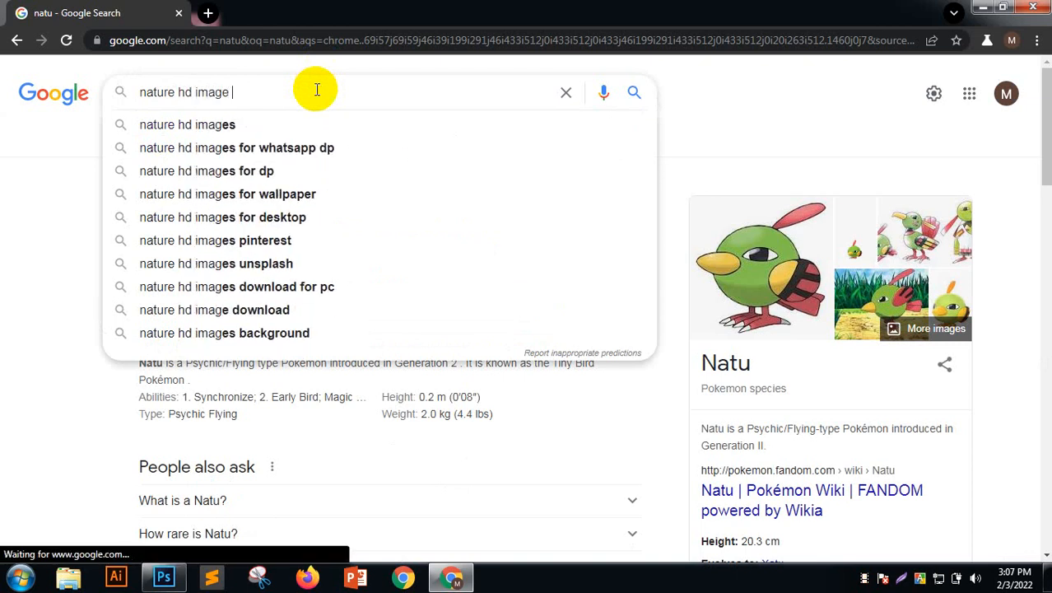
{"action": "type", "text": "free"}
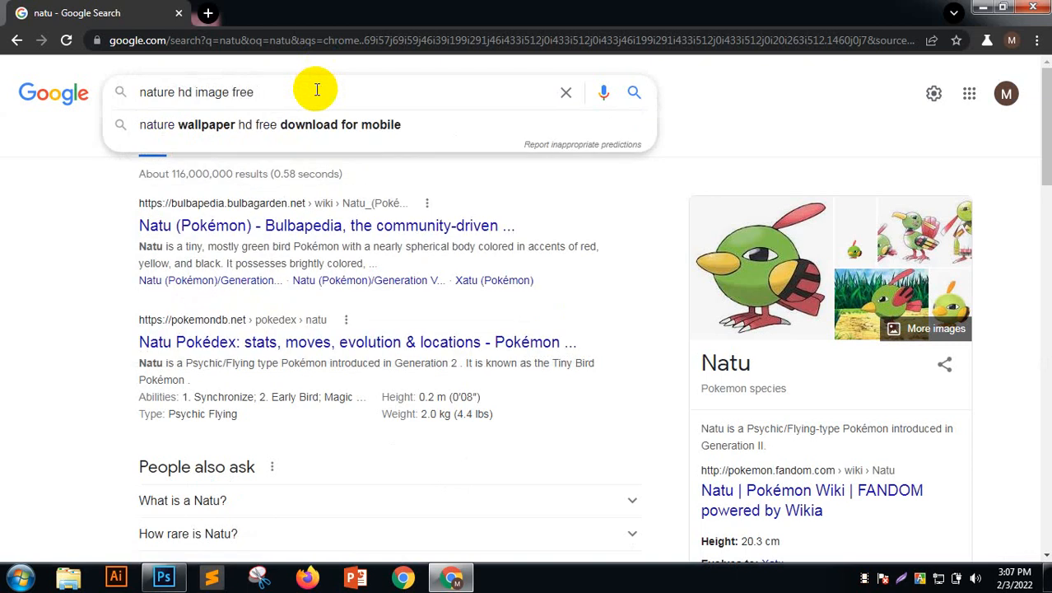
{"action": "type", "text": " download"}
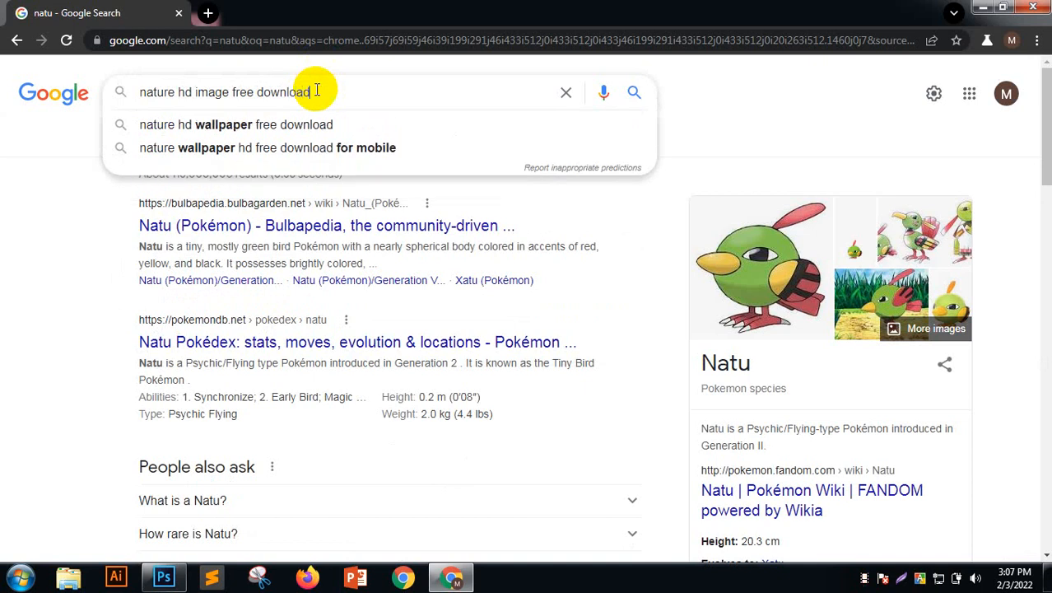
{"action": "key", "text": "Return"}
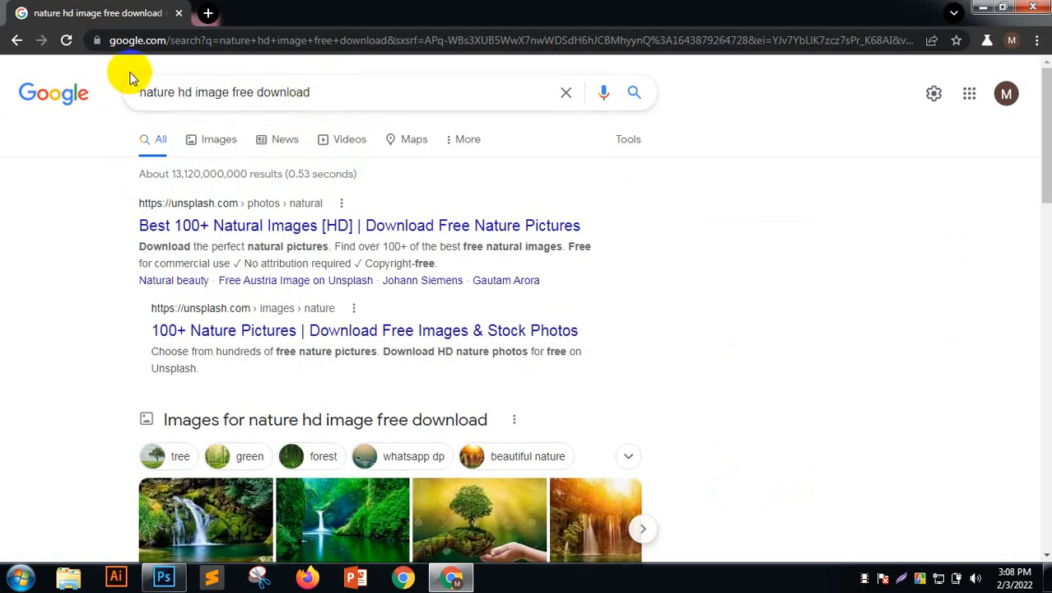
Check the Images results for the query, then return to All results
{"action": "left_click", "coordinate": [191, 91]}
{"action": "left_click_drag", "start_coordinate": [191, 90], "coordinate": [140, 91]}
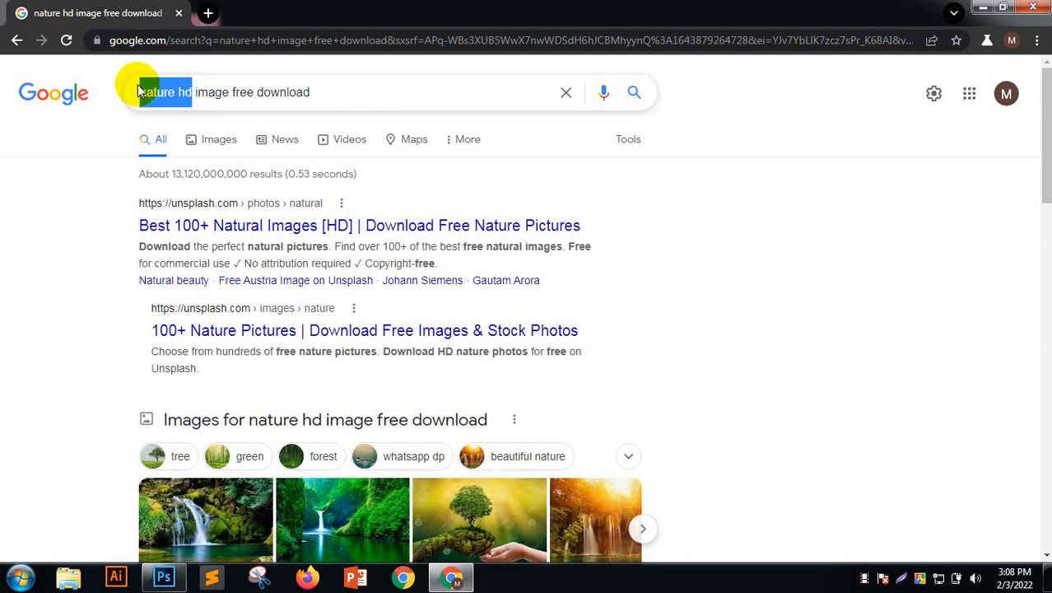
{"action": "left_click", "coordinate": [210, 139]}
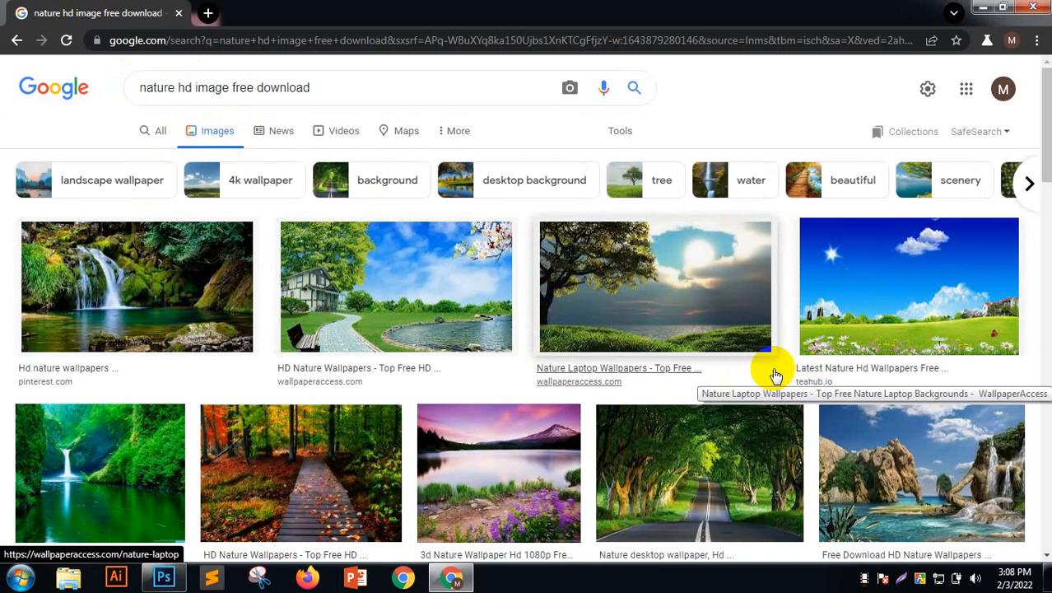
{"action": "left_click", "coordinate": [161, 133]}
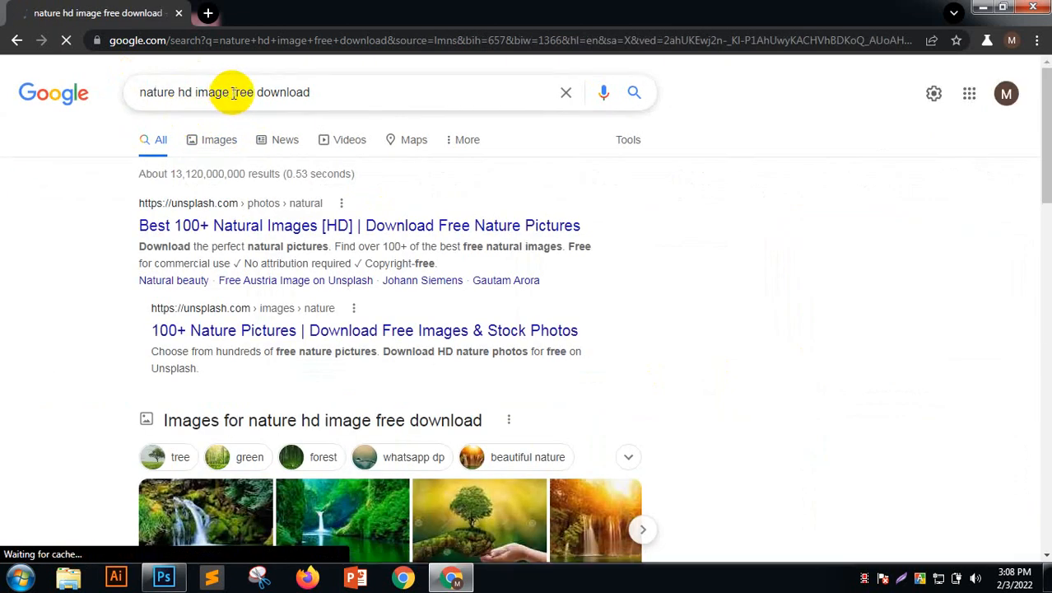
{"action": "left_click_drag", "start_coordinate": [233, 92], "coordinate": [404, 104]}
{"action": "left_click", "coordinate": [404, 96]}
{"action": "left_click", "coordinate": [728, 107]}
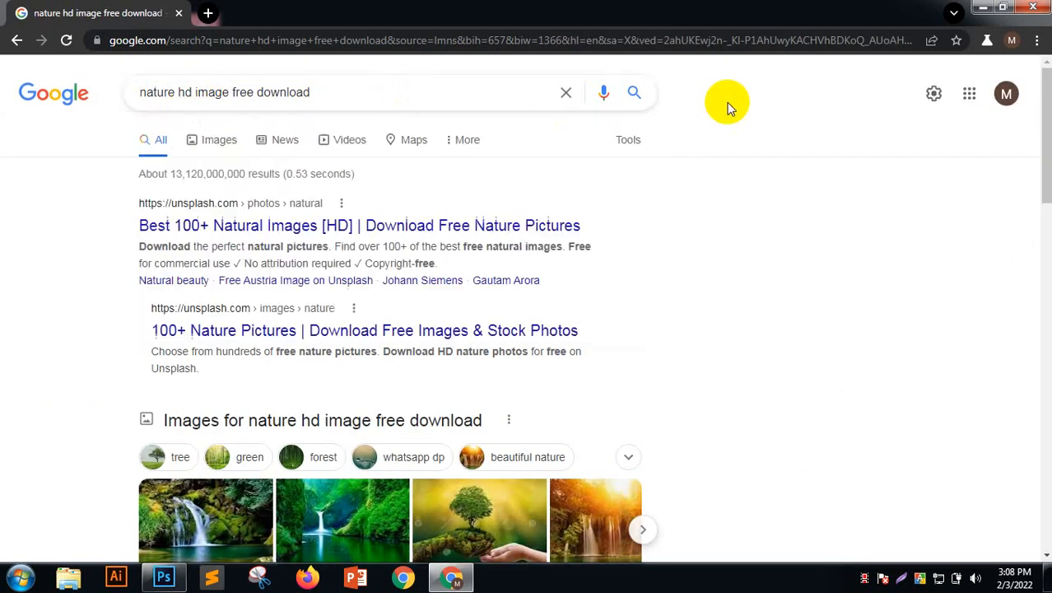
Click the first Unsplash result and scroll through the results list
{"action": "left_click", "coordinate": [199, 209]}
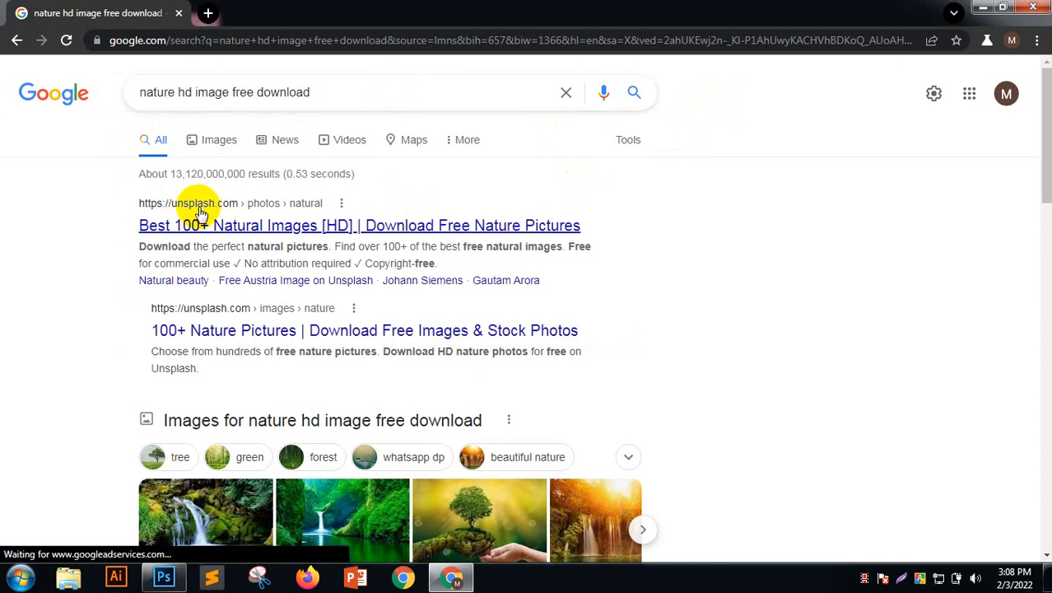
{"action": "scroll", "coordinate": [200, 212], "scroll_direction": "down", "scroll_amount": 5}
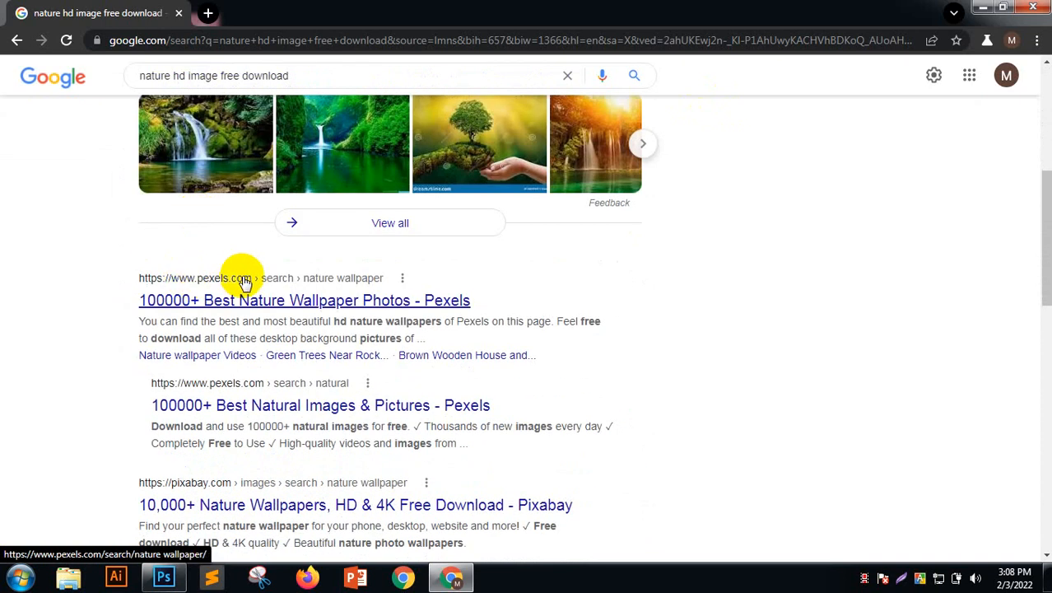
{"action": "scroll", "coordinate": [239, 279], "scroll_direction": "down", "scroll_amount": 3}
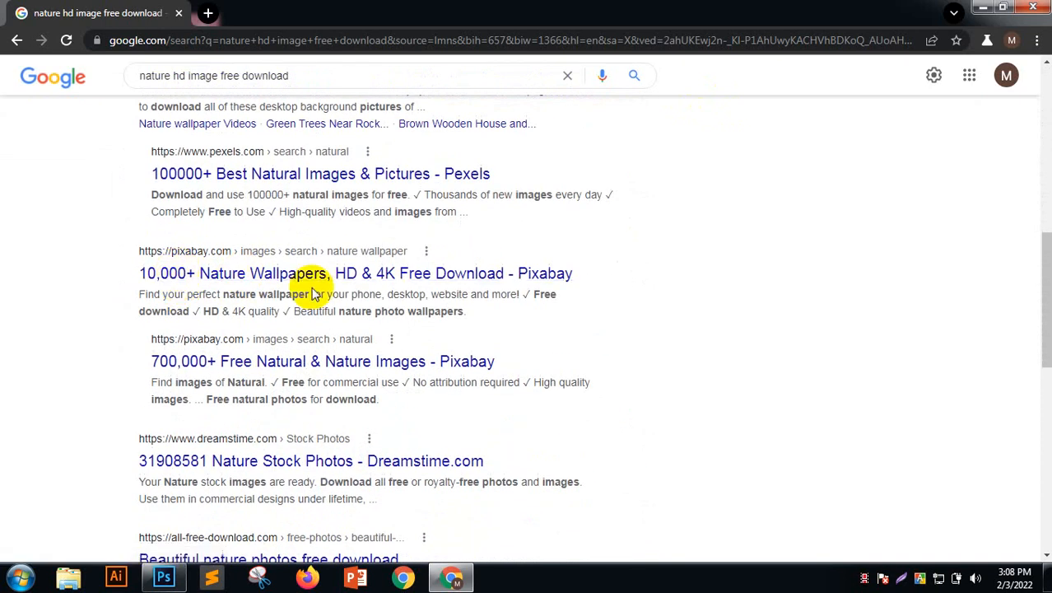
{"action": "scroll", "coordinate": [311, 289], "scroll_direction": "up", "scroll_amount": 8}
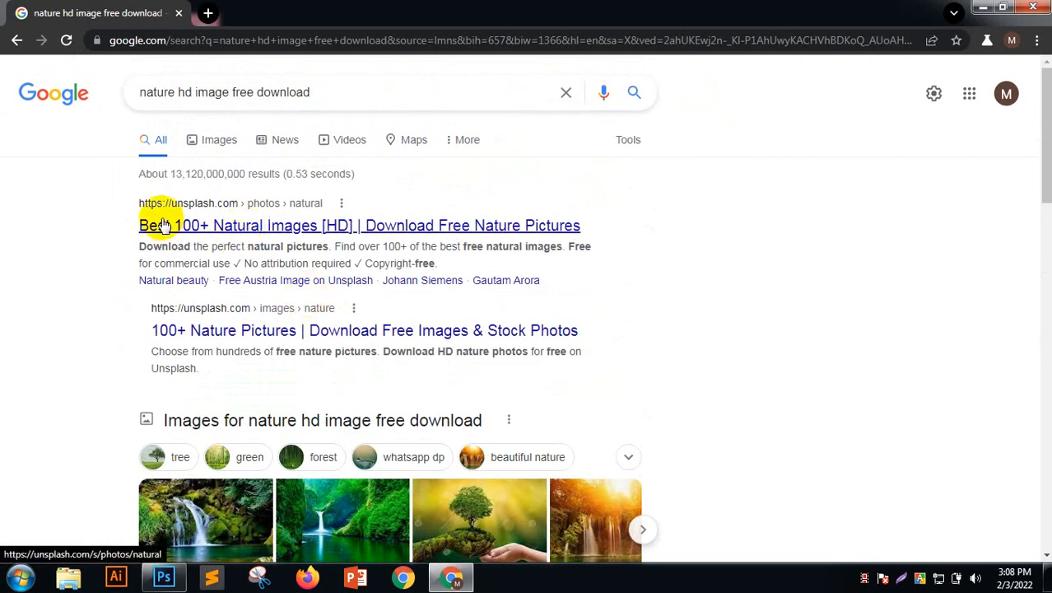
Open Unsplash's nature images page and scroll to the green leaves photo
{"action": "left_click", "coordinate": [246, 228]}
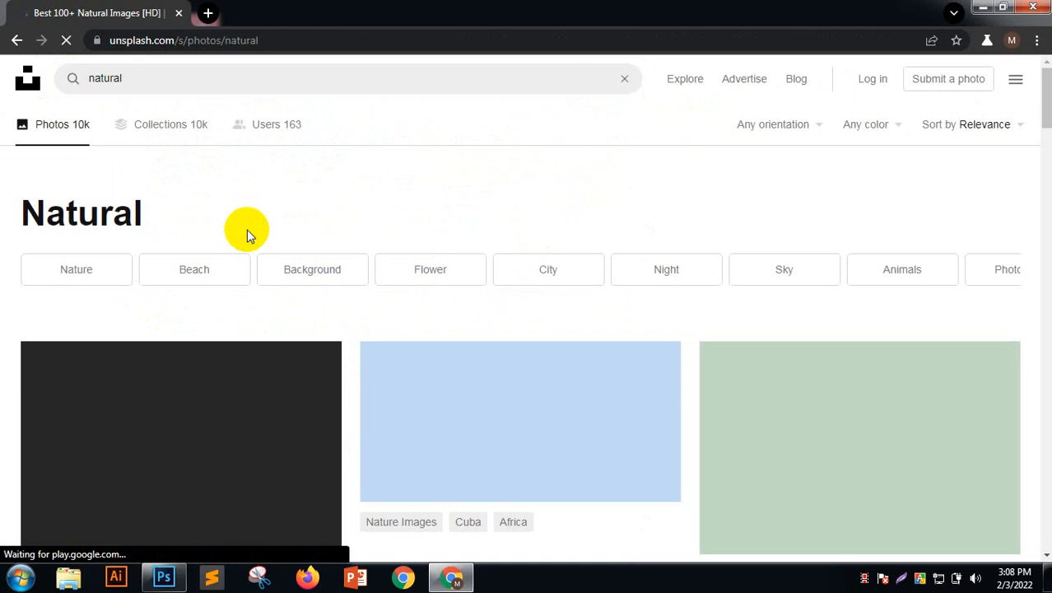
{"action": "scroll", "coordinate": [304, 247], "scroll_direction": "down", "scroll_amount": 1}
{"action": "left_click", "coordinate": [646, 407]}
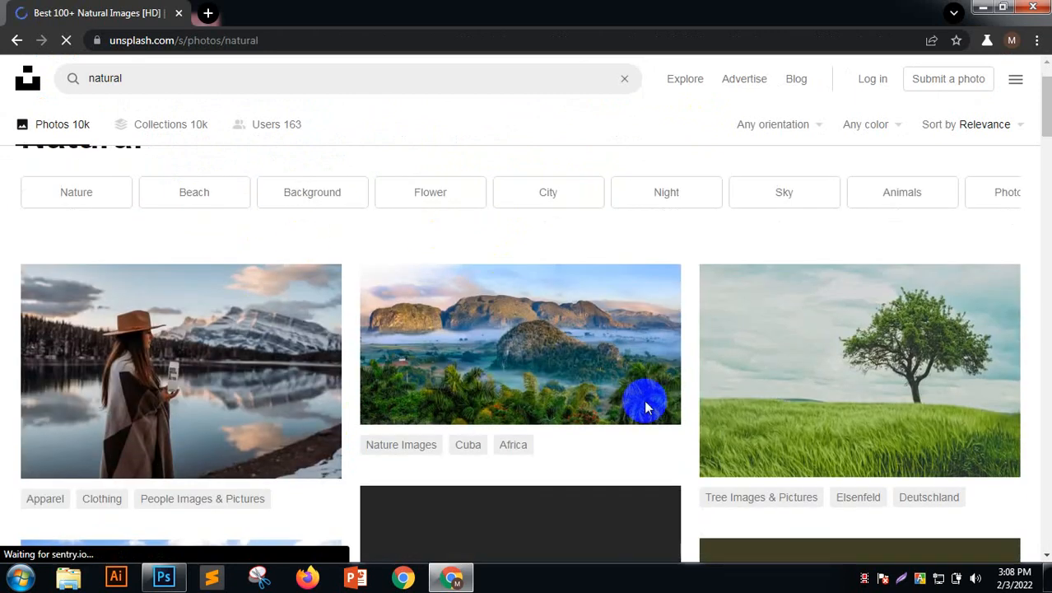
{"action": "scroll", "coordinate": [570, 286], "scroll_direction": "down", "scroll_amount": 1}
{"action": "scroll", "coordinate": [856, 287], "scroll_direction": "down", "scroll_amount": 1}
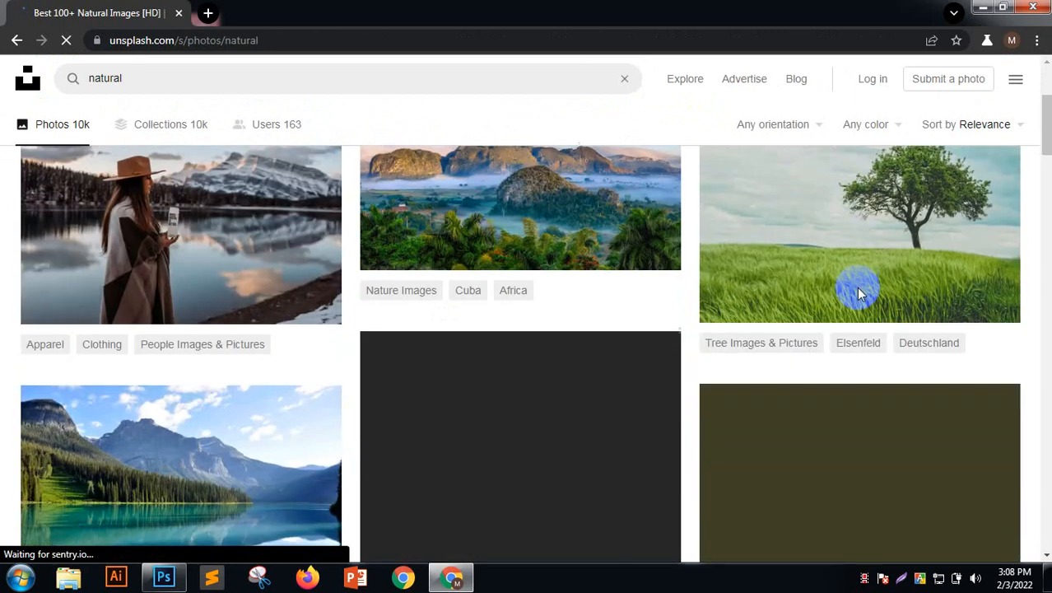
{"action": "scroll", "coordinate": [775, 303], "scroll_direction": "down", "scroll_amount": 2}
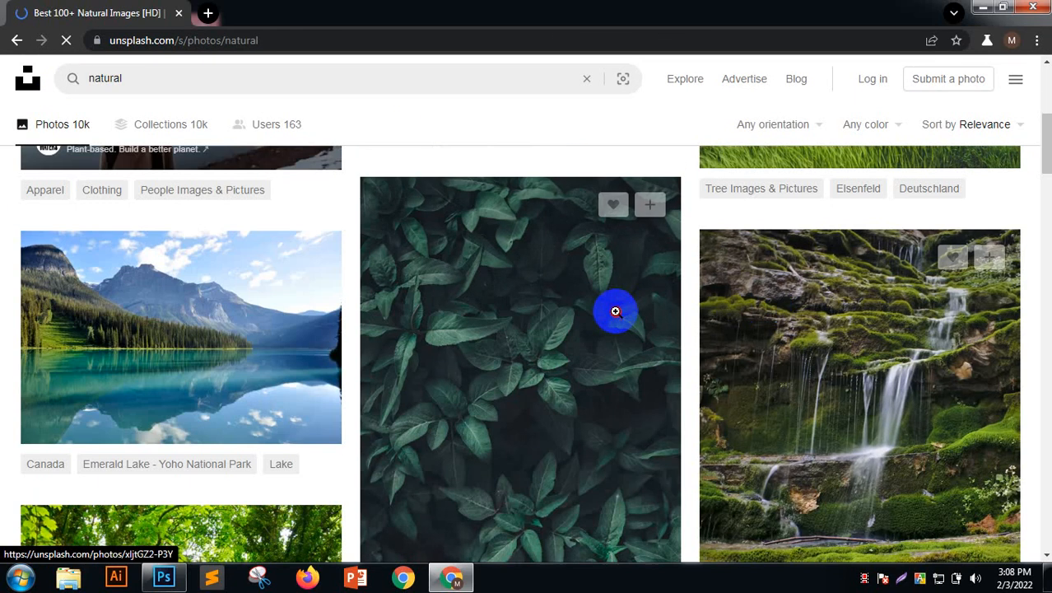
{"action": "left_click", "coordinate": [614, 312]}
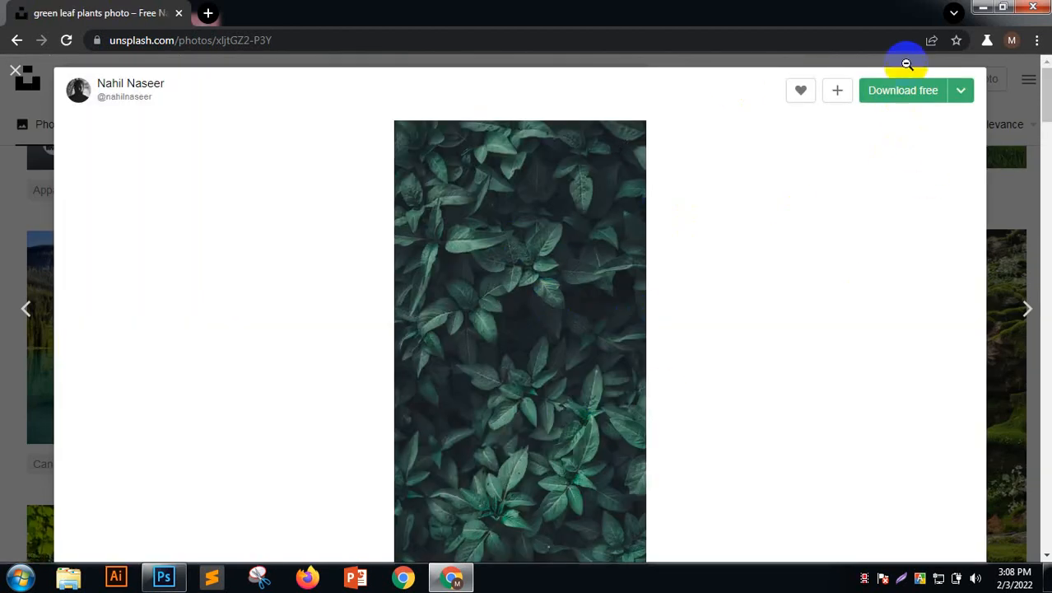
Download the leaves photo at Medium (1920x3413) size and minimise Chrome
{"action": "left_click", "coordinate": [958, 94]}
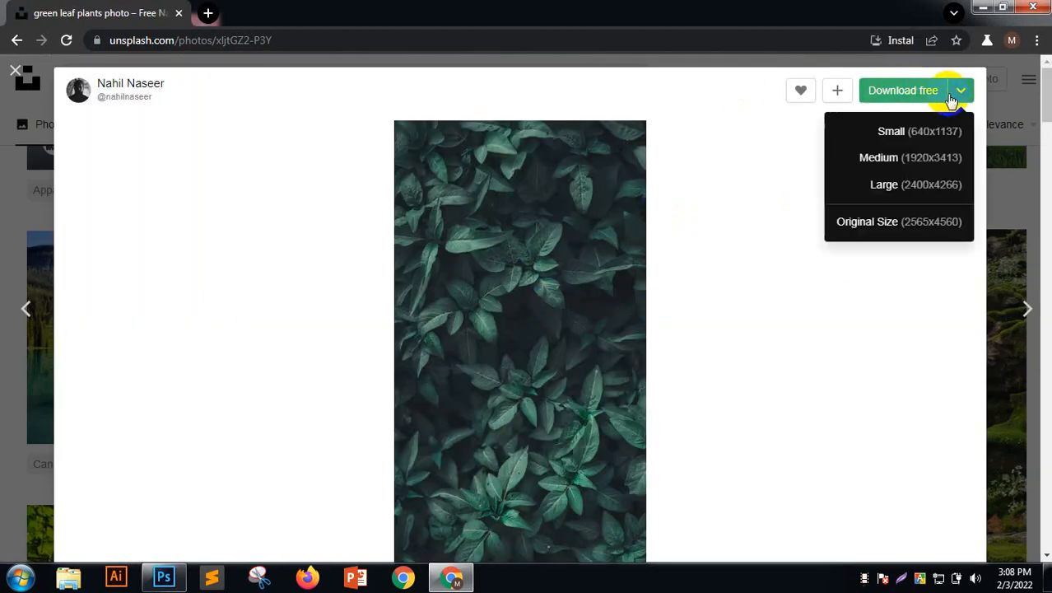
{"action": "left_click", "coordinate": [926, 165]}
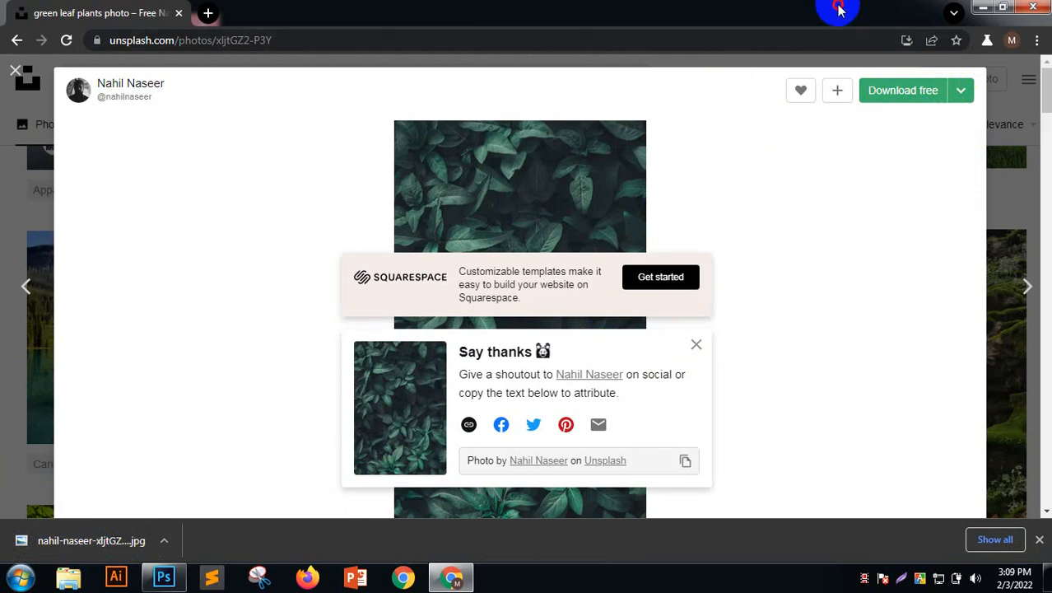
{"action": "left_click", "coordinate": [981, 10]}
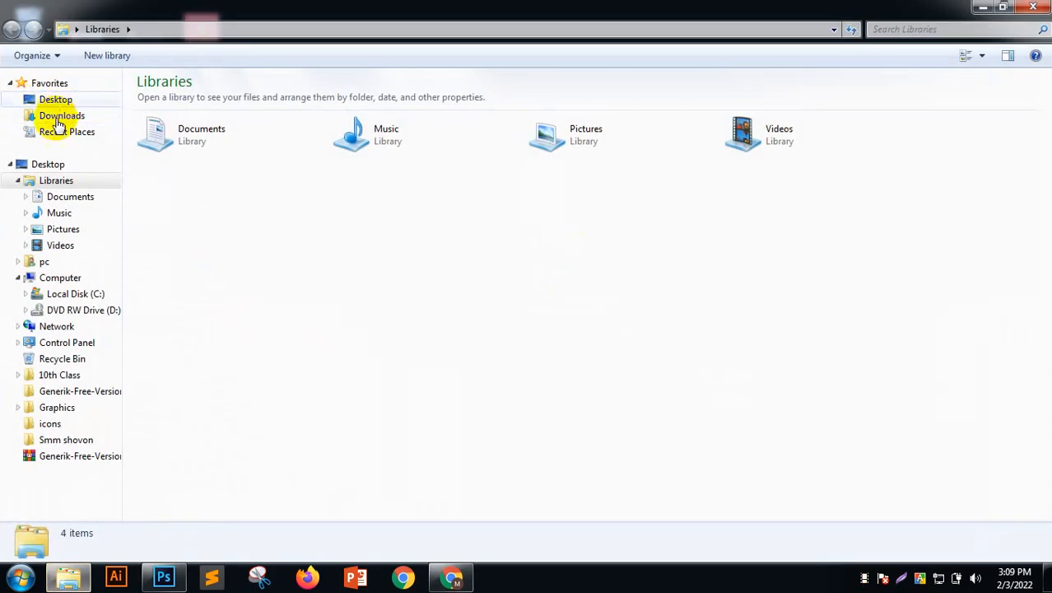
Sort Downloads by date, select the new Unsplash leaf JPG, and switch to Photoshop
{"action": "left_click", "coordinate": [57, 121]}
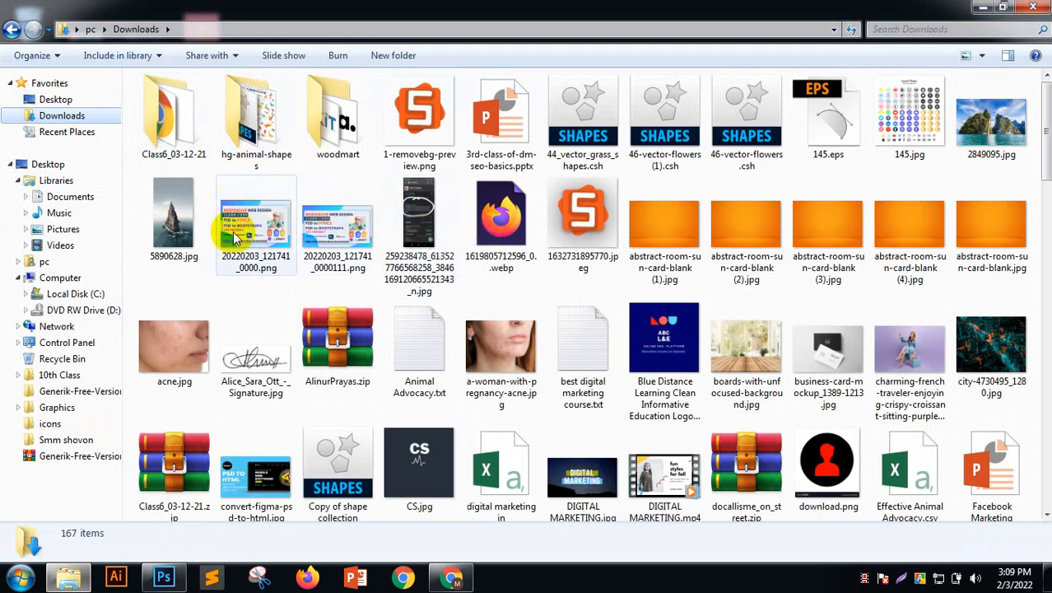
{"action": "left_click", "coordinate": [540, 262]}
{"action": "scroll", "coordinate": [541, 262], "scroll_direction": "down", "scroll_amount": 15}
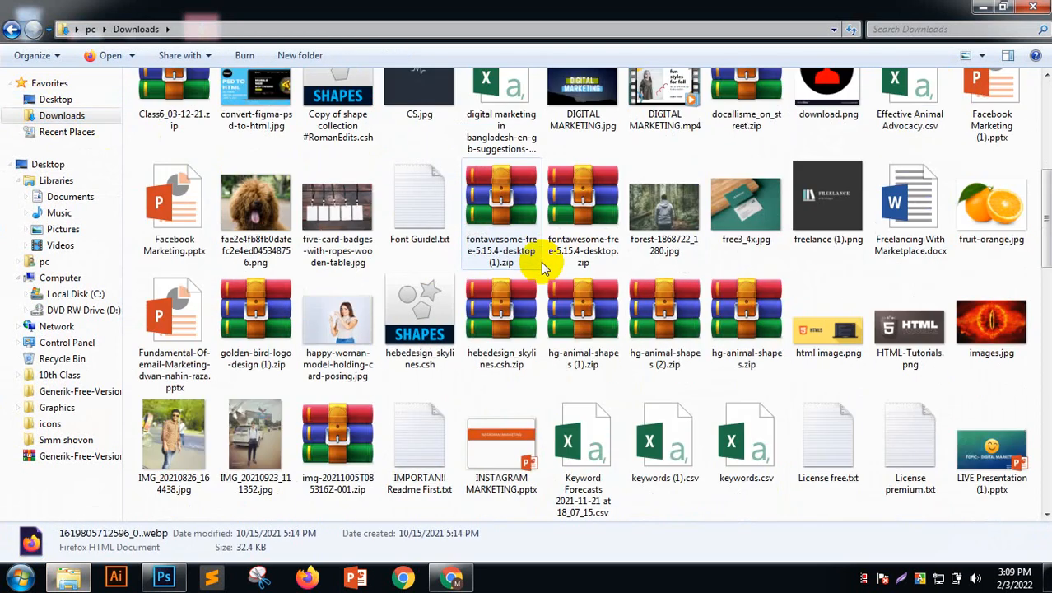
{"action": "scroll", "coordinate": [562, 271], "scroll_direction": "up", "scroll_amount": 15}
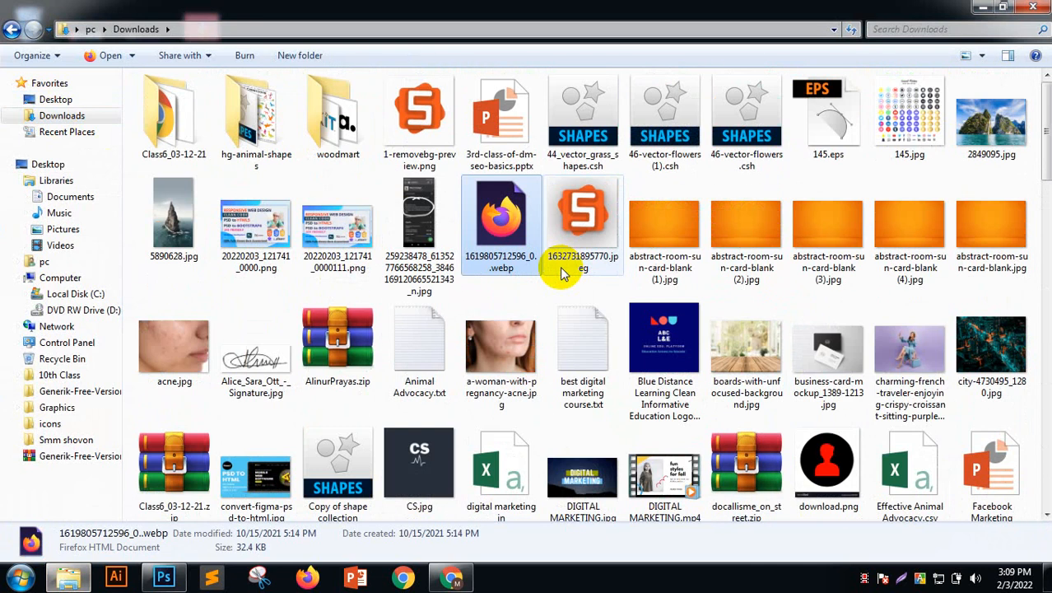
{"action": "right_click", "coordinate": [359, 175]}
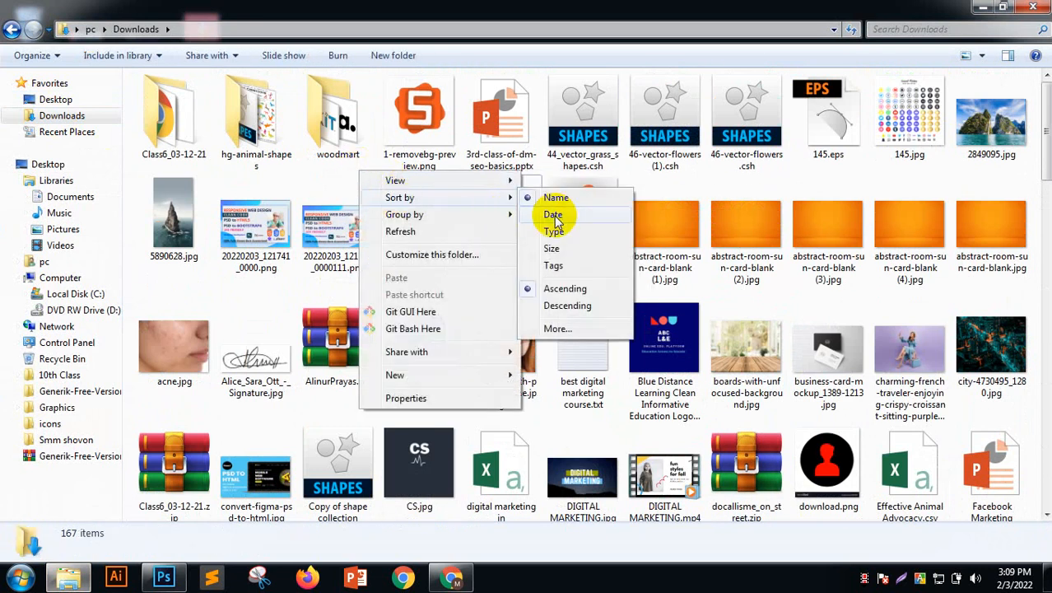
{"action": "left_click", "coordinate": [547, 221]}
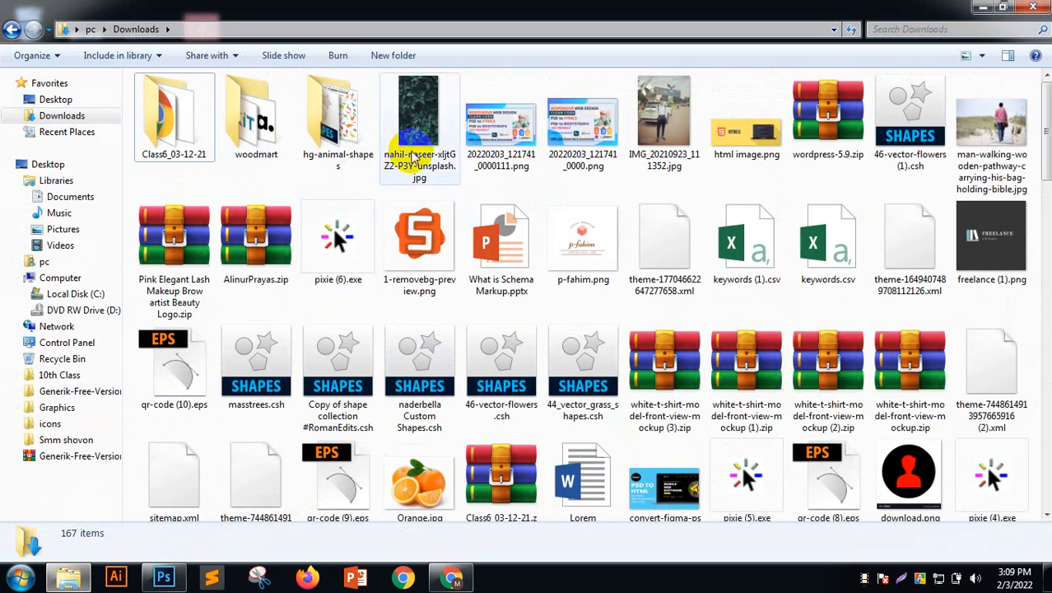
{"action": "left_click", "coordinate": [414, 158]}
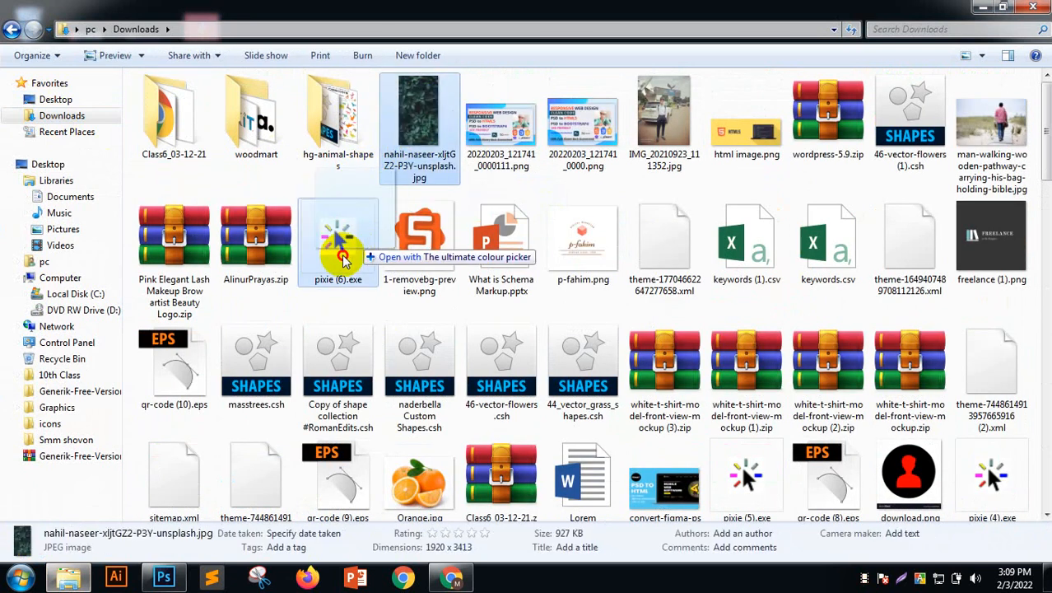
{"action": "left_click", "coordinate": [163, 577]}
Start a new document and name it '5th class'
{"action": "left_click", "coordinate": [41, 10]}
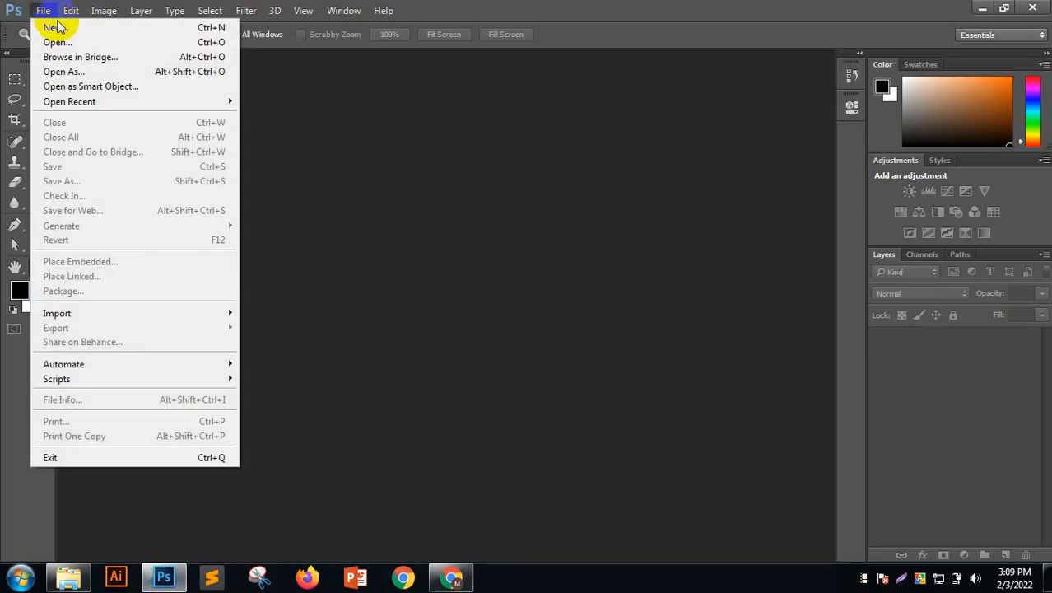
{"action": "left_click", "coordinate": [51, 25]}
{"action": "left_click_drag", "start_coordinate": [446, 122], "coordinate": [472, 62]}
{"action": "left_click", "coordinate": [496, 92]}
{"action": "left_click", "coordinate": [235, 107]}
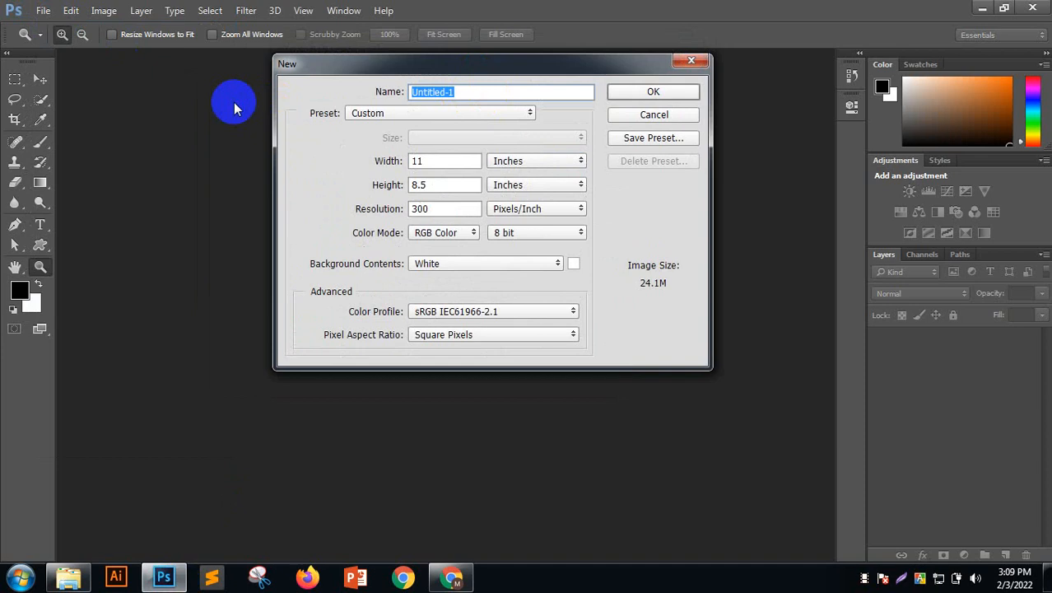
{"action": "type", "text": "5th class"}
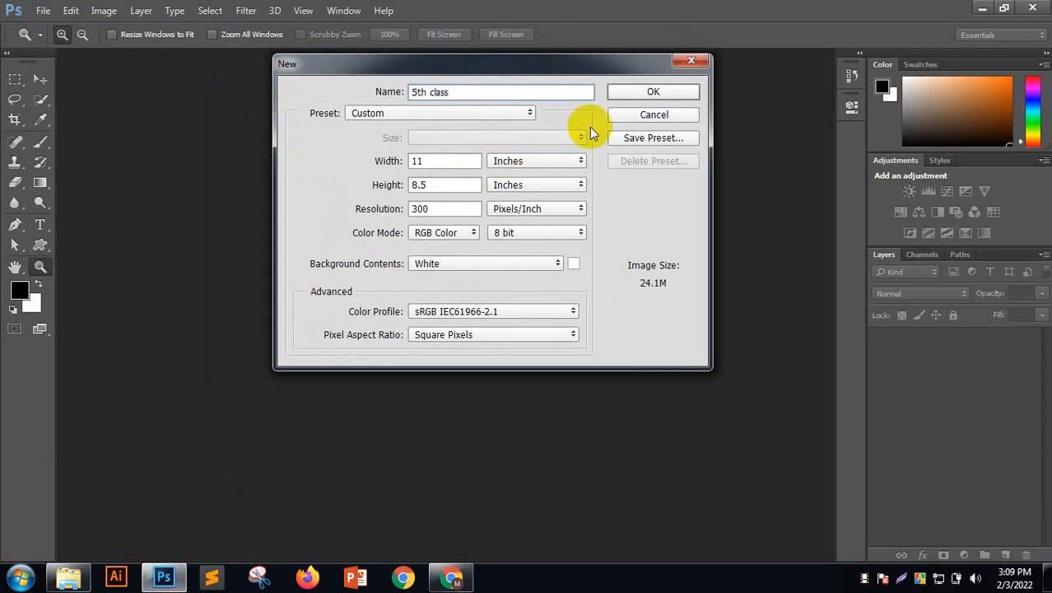
Switch the size units to Pixels, giving 3300 × 2550 pixels at 300 pixels/inch
{"action": "left_click", "coordinate": [527, 162]}
{"action": "left_click", "coordinate": [518, 177]}
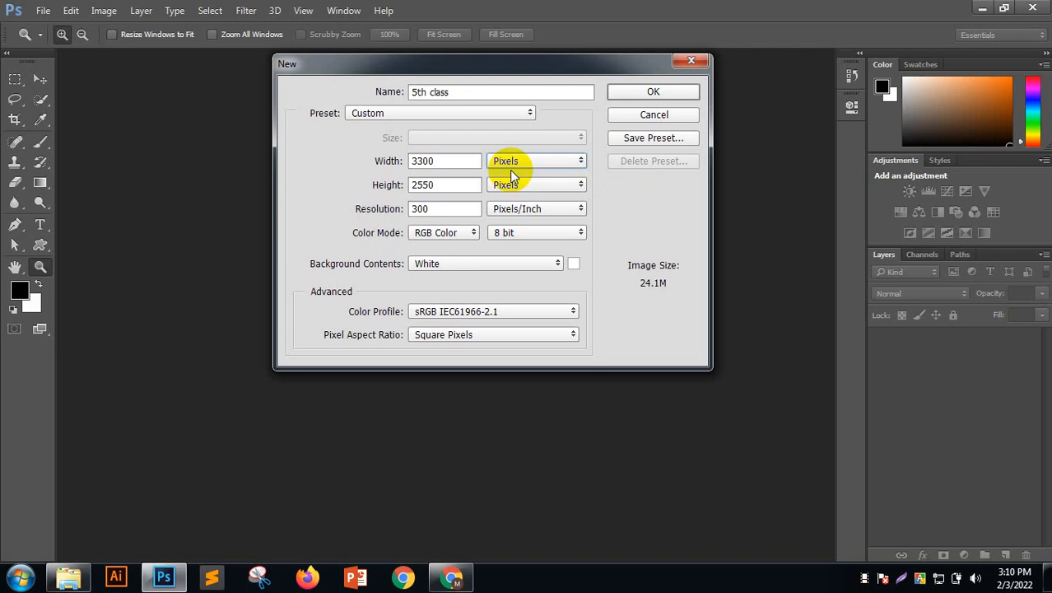
{"action": "left_click", "coordinate": [436, 182]}
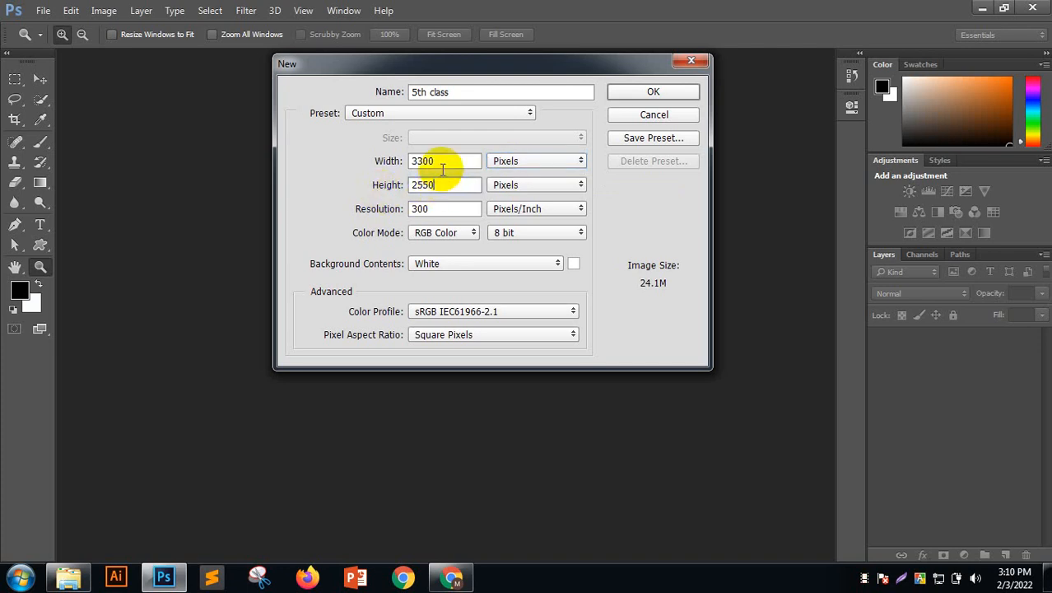
{"action": "double_click", "coordinate": [442, 165]}
{"action": "left_click", "coordinate": [450, 183]}
{"action": "left_click", "coordinate": [452, 162]}
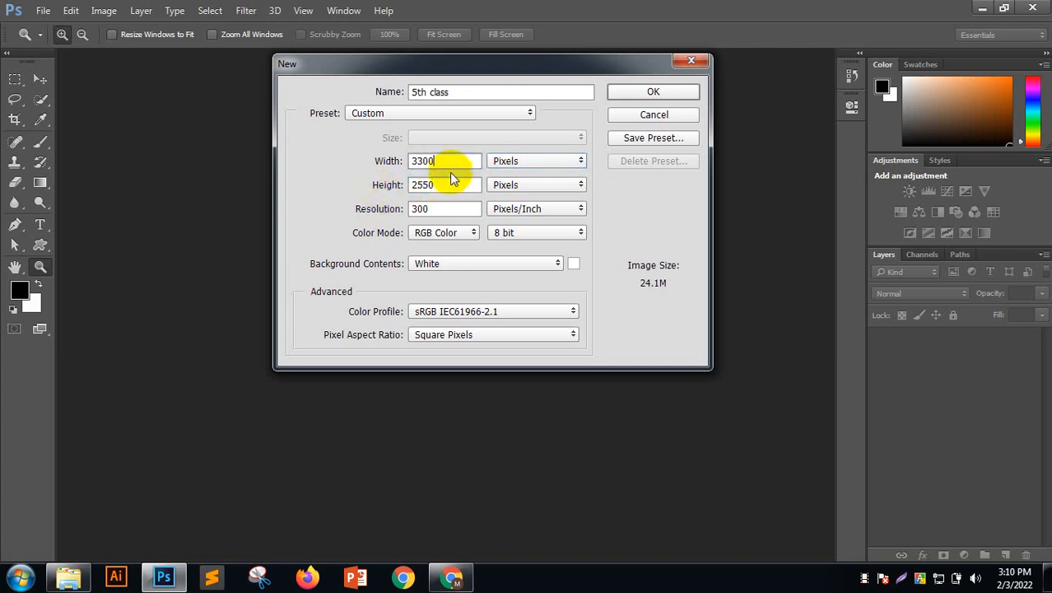
{"action": "double_click", "coordinate": [451, 182]}
{"action": "left_click", "coordinate": [451, 156]}
{"action": "left_click", "coordinate": [452, 161]}
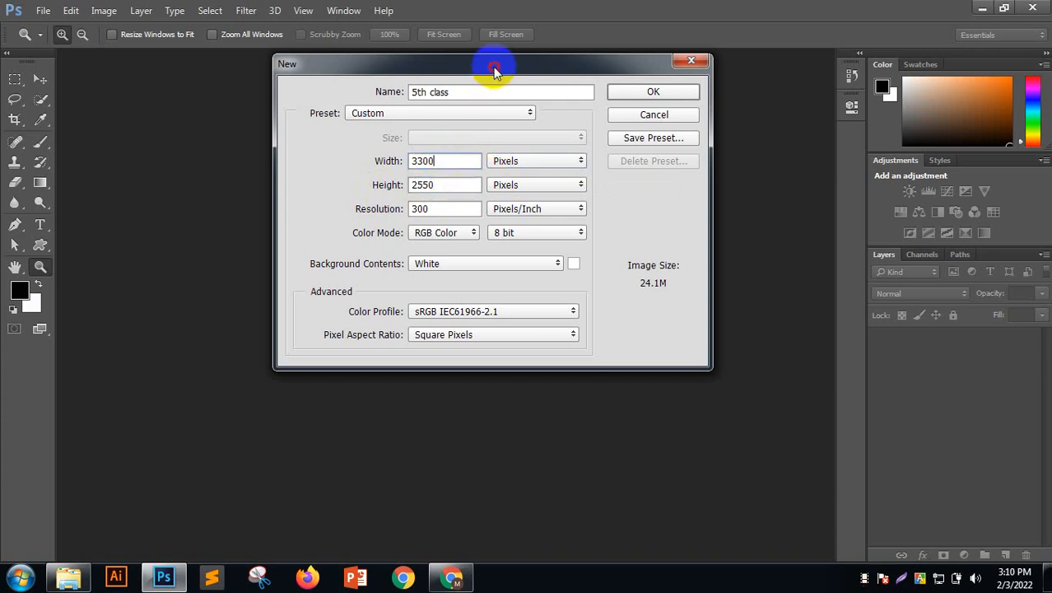
{"action": "left_click_drag", "start_coordinate": [494, 70], "coordinate": [495, 64]}
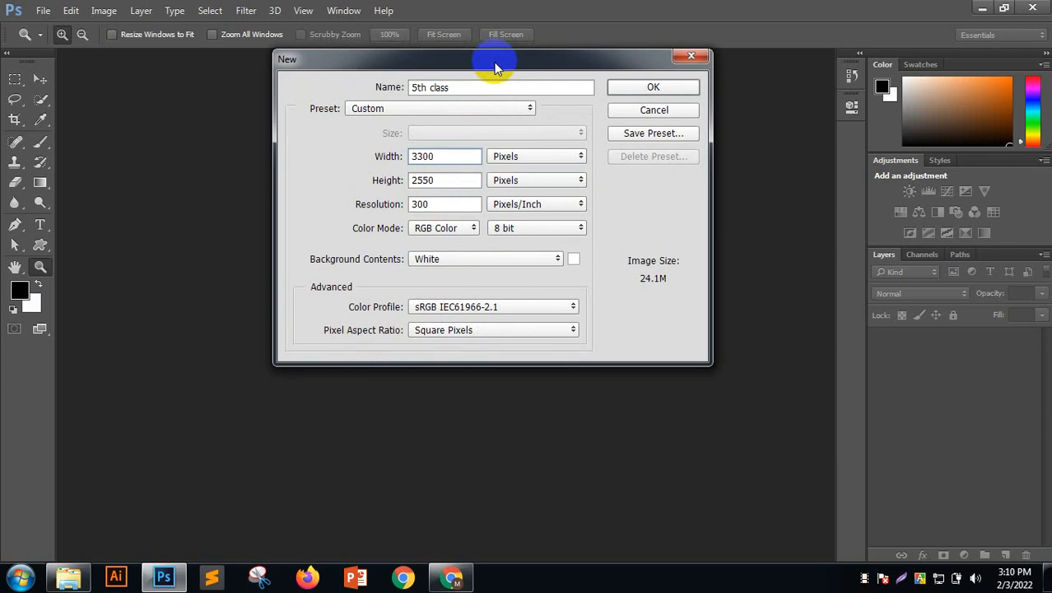
{"action": "left_click", "coordinate": [518, 158]}
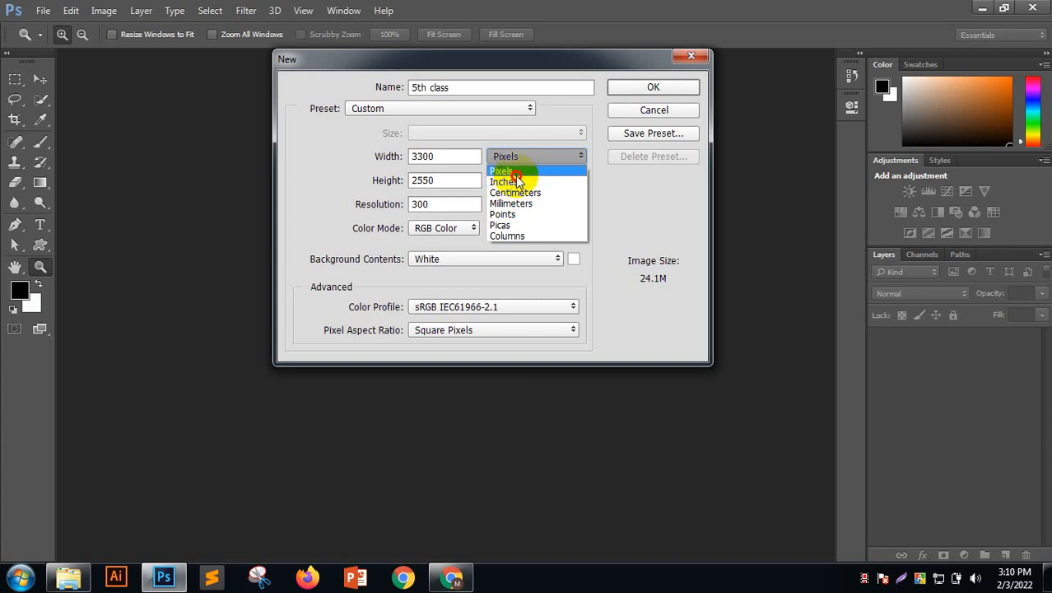
{"action": "left_click", "coordinate": [517, 171]}
{"action": "left_click", "coordinate": [531, 158]}
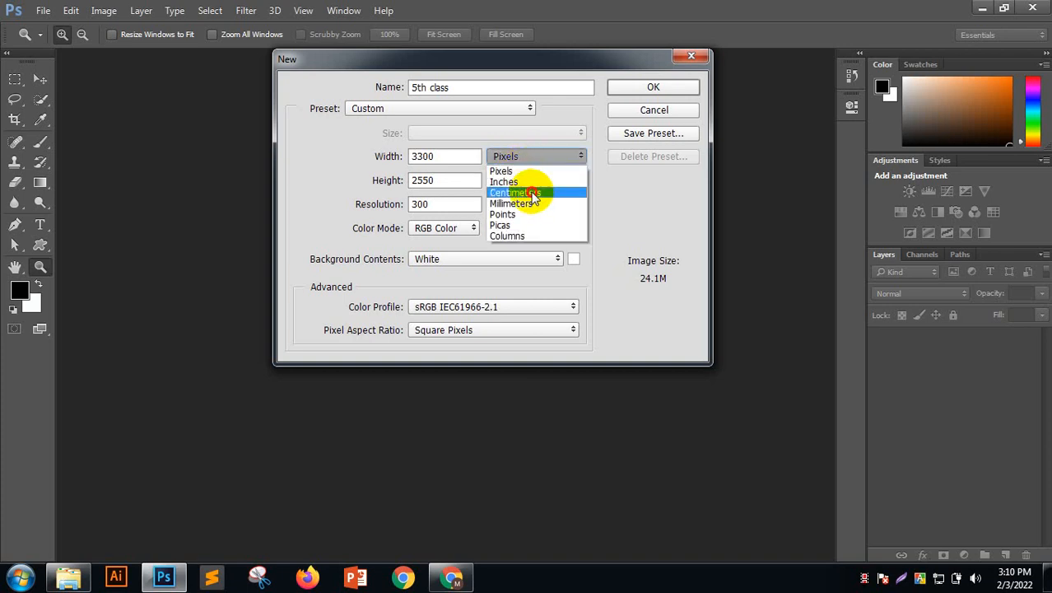
{"action": "left_click", "coordinate": [532, 195]}
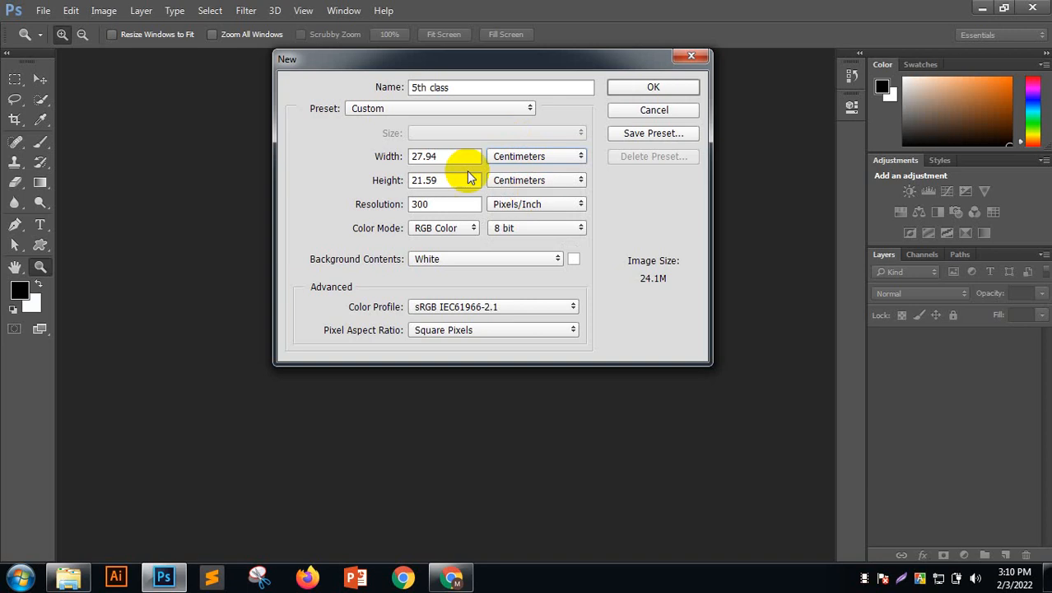
{"action": "left_click", "coordinate": [541, 157]}
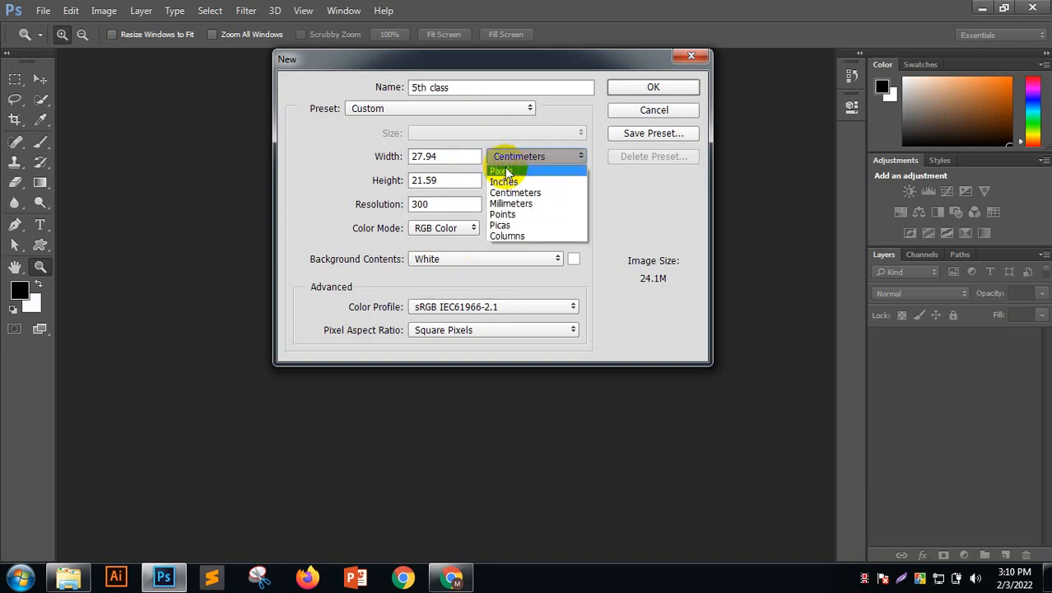
{"action": "left_click", "coordinate": [507, 169]}
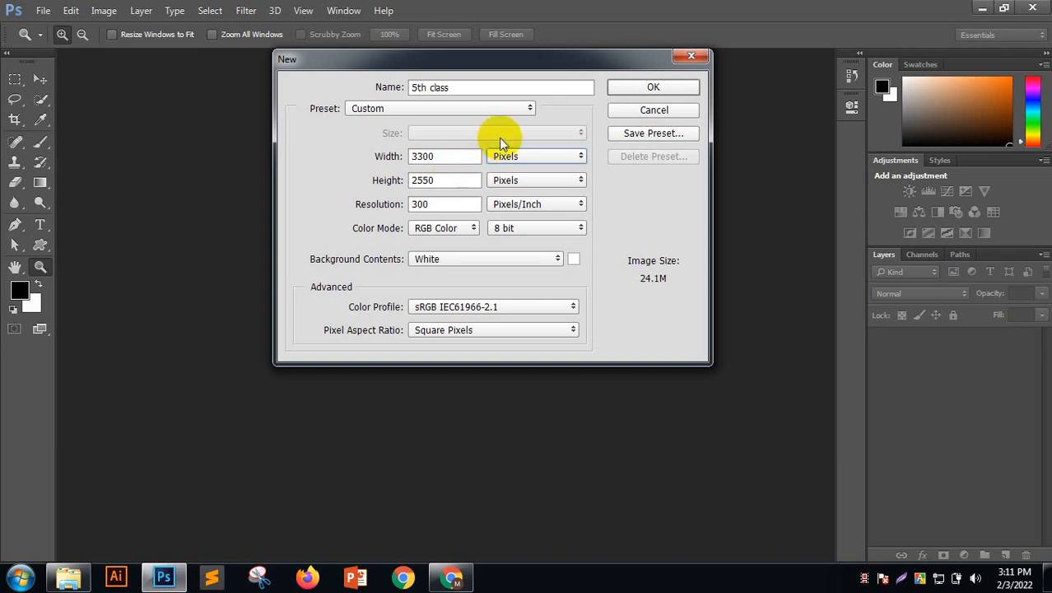
{"action": "left_click_drag", "start_coordinate": [534, 51], "coordinate": [537, 60]}
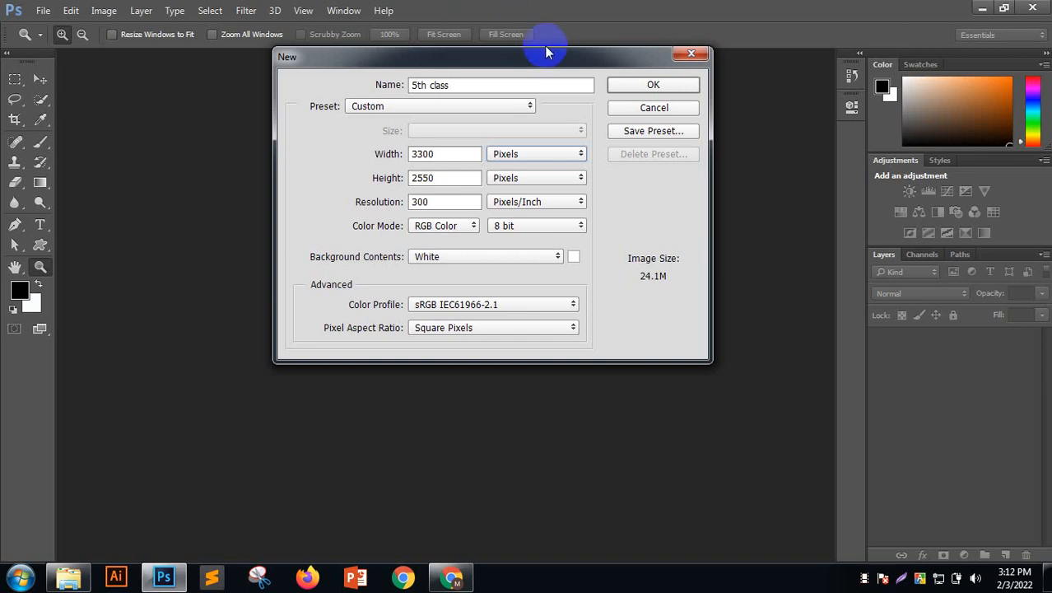
Change the document size to 1366 × 768 pixels and select the Resolution value
{"action": "mouse_move", "coordinate": [544, 56]}
{"action": "left_mouse_down"}
{"action": "mouse_move", "coordinate": [524, 81]}
{"action": "mouse_move", "coordinate": [535, 56]}
{"action": "left_mouse_up"}
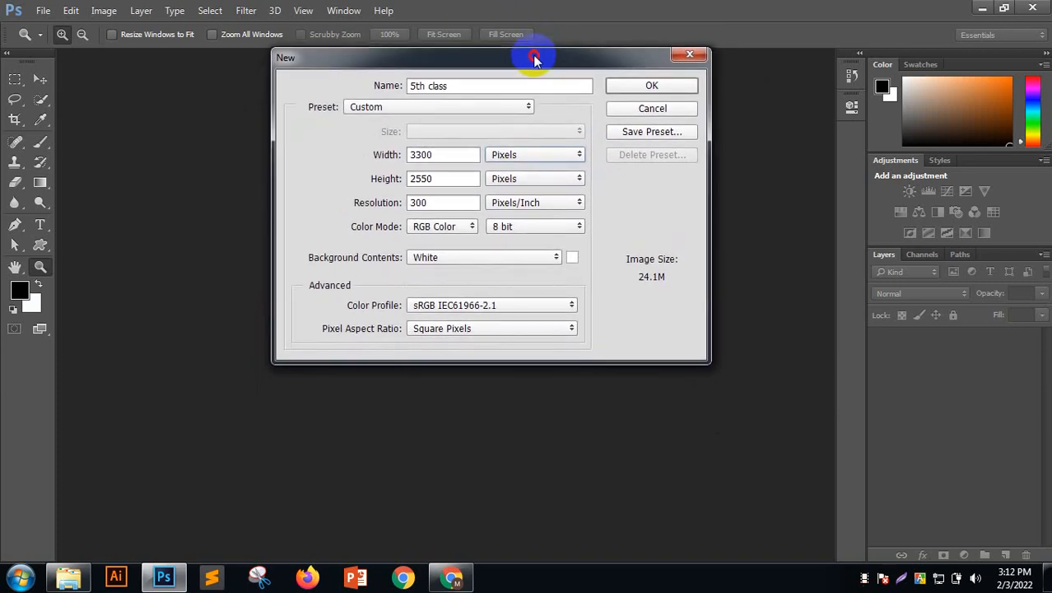
{"action": "left_click_drag", "start_coordinate": [446, 155], "coordinate": [183, 139]}
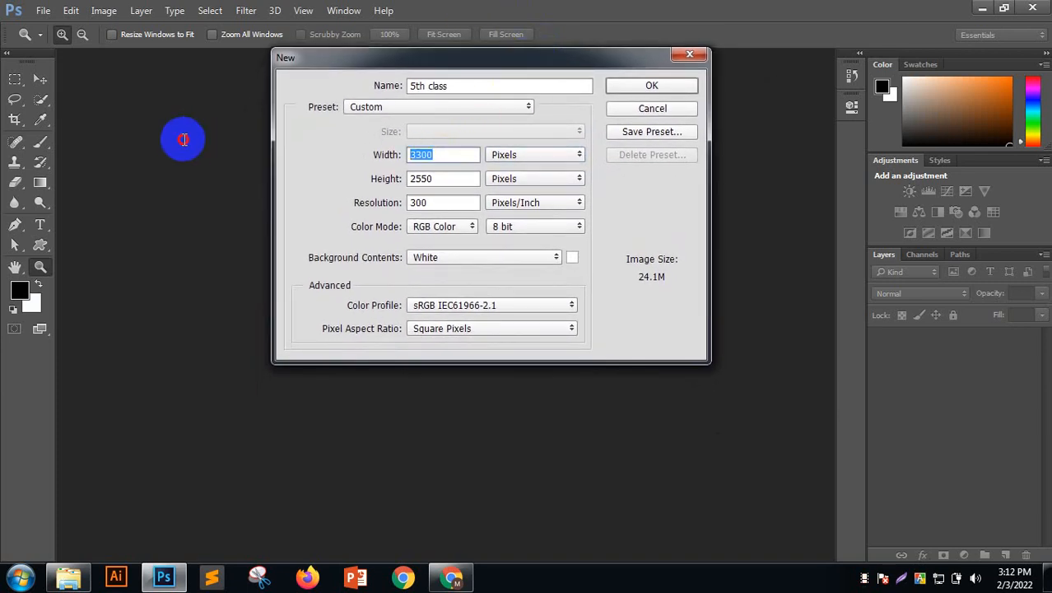
{"action": "type", "text": "1"}
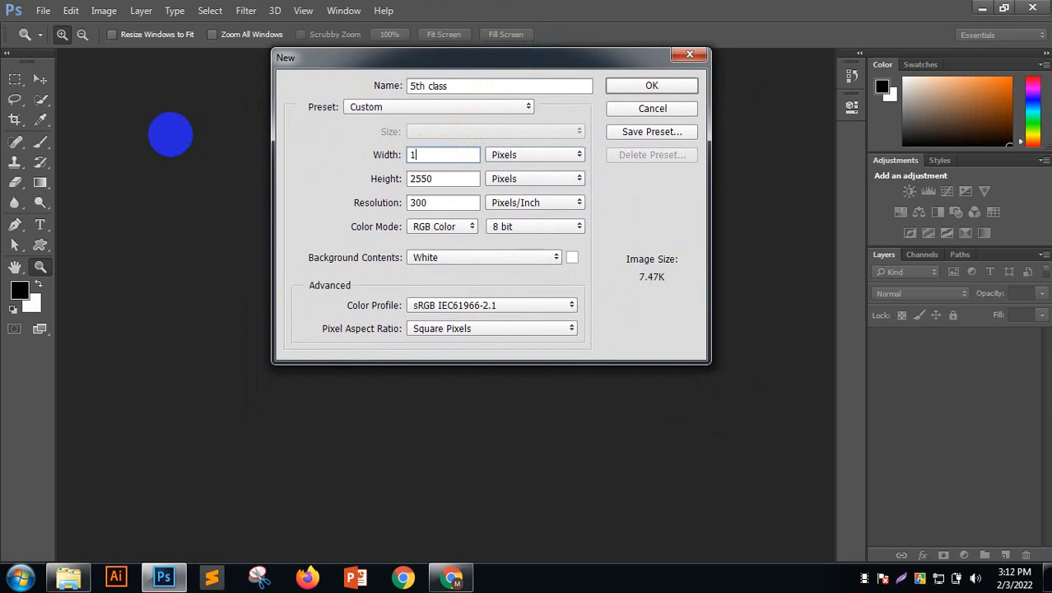
{"action": "type", "text": "366"}
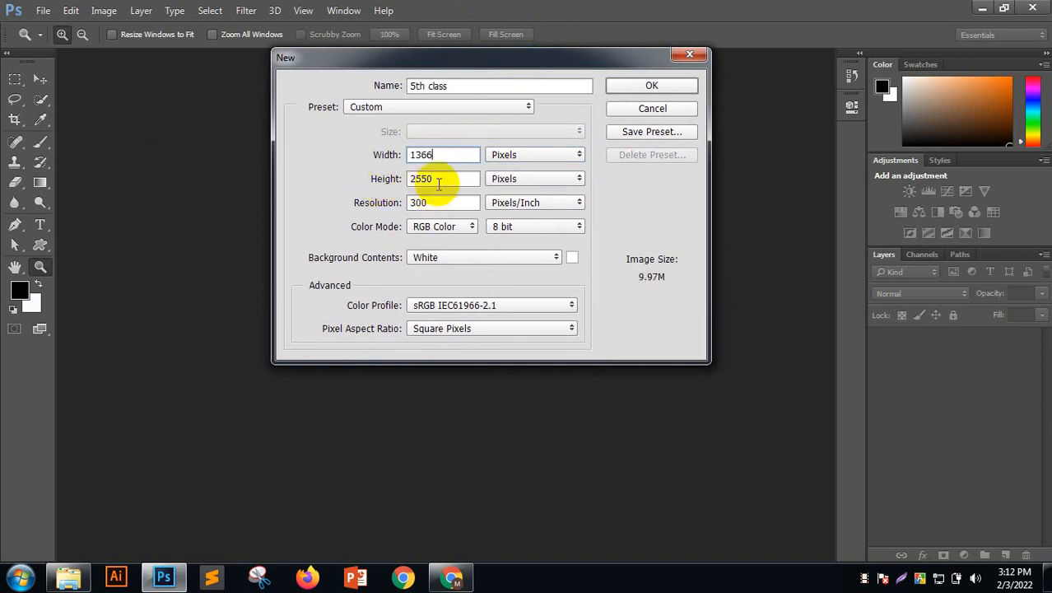
{"action": "left_click_drag", "start_coordinate": [439, 183], "coordinate": [331, 193]}
{"action": "type", "text": "168"}
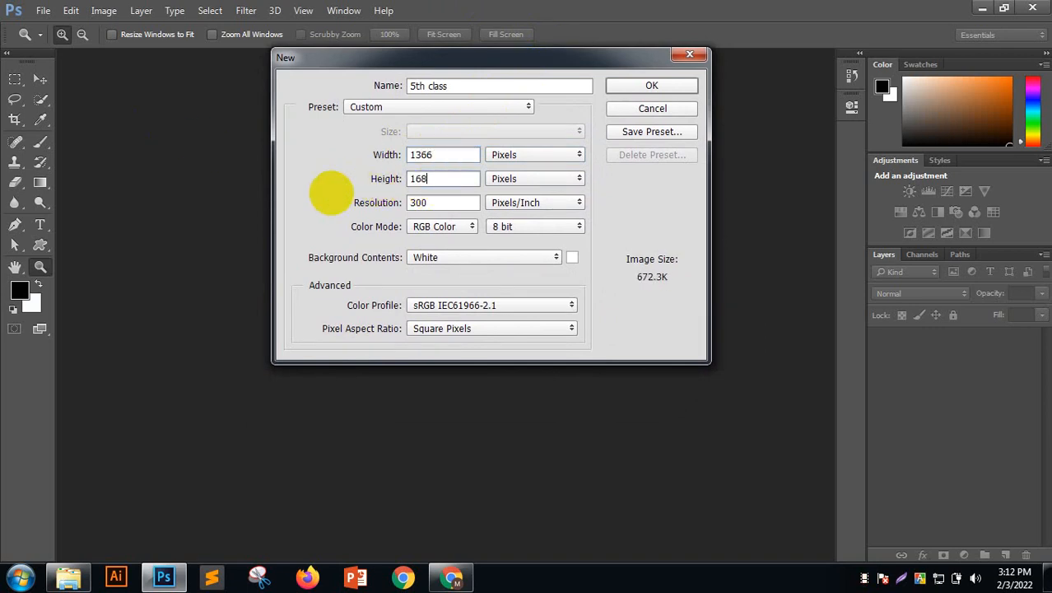
{"action": "key", "text": "BackSpace"}
{"action": "key", "text": "BackSpace"}
{"action": "key", "text": "BackSpace"}
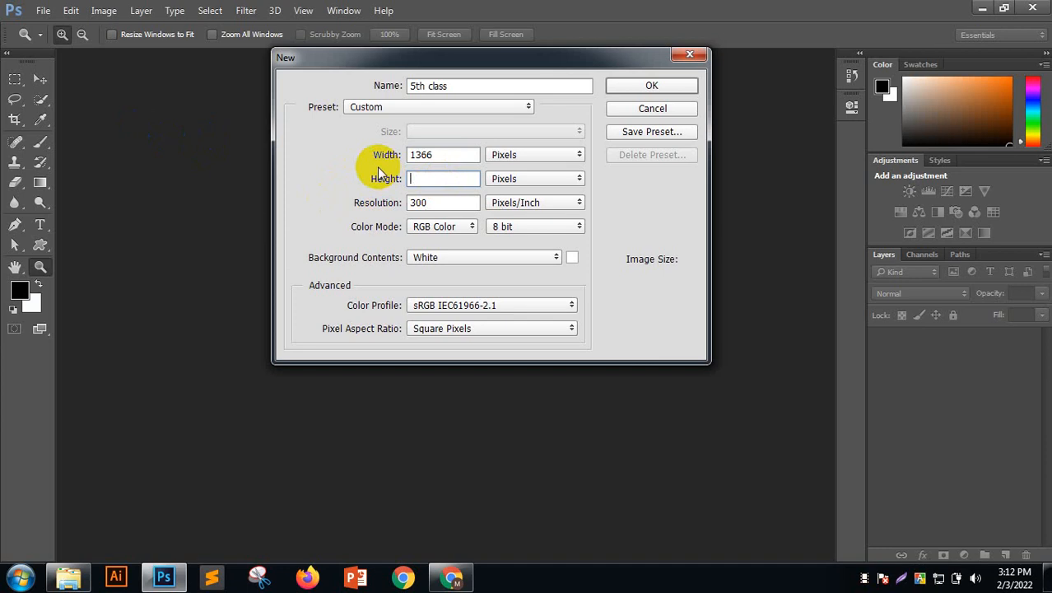
{"action": "type", "text": "768"}
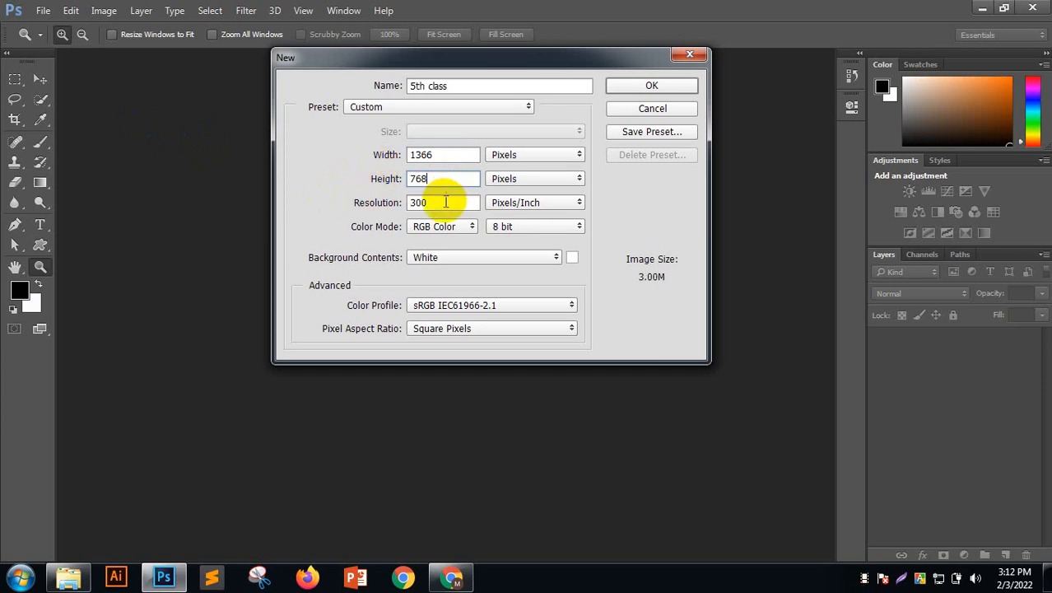
{"action": "left_click", "coordinate": [445, 202]}
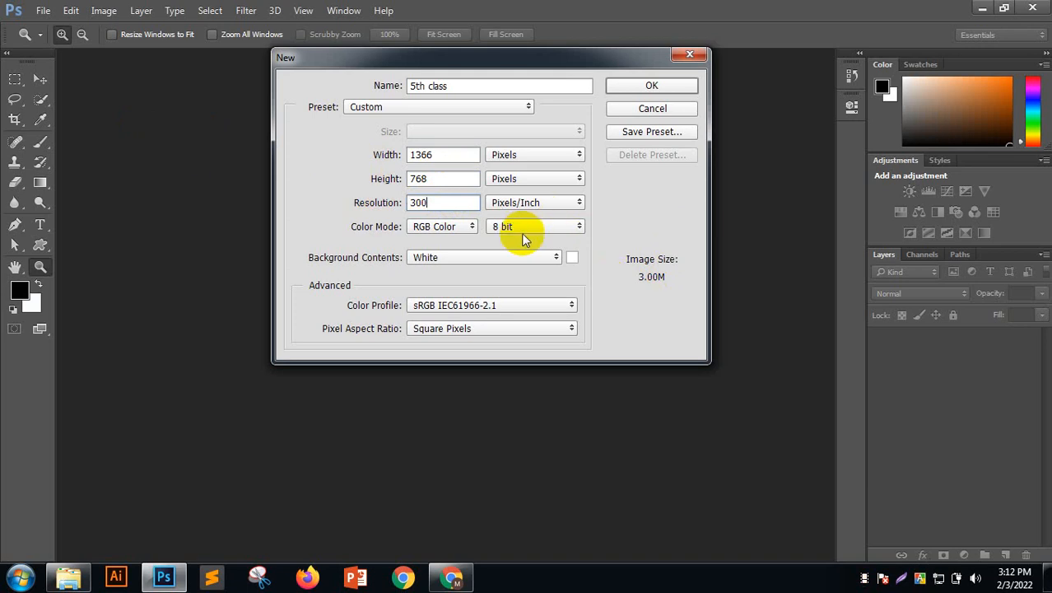
{"action": "left_click_drag", "start_coordinate": [446, 202], "coordinate": [352, 206]}
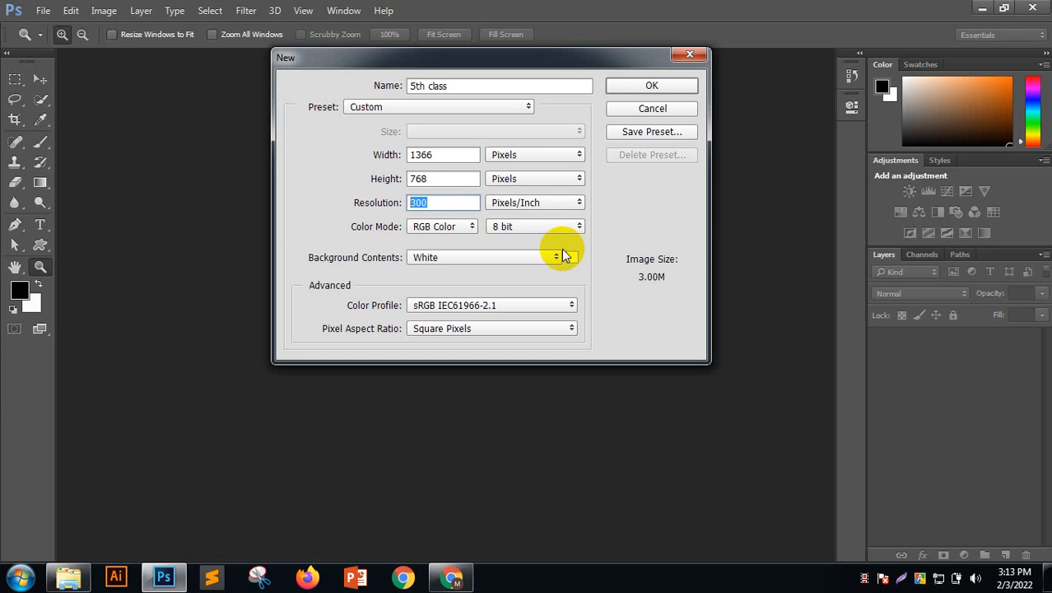
Try 72 and 300, then settle the resolution at 96 pixels/inch
{"action": "key", "text": "BackSpace"}
{"action": "type", "text": "72"}
{"action": "key", "text": "BackSpace"}
{"action": "key", "text": "BackSpace"}
{"action": "type", "text": "96"}
{"action": "key", "text": "BackSpace"}
{"action": "key", "text": "BackSpace"}
{"action": "type", "text": "300"}
{"action": "key", "text": "BackSpace"}
{"action": "key", "text": "BackSpace"}
{"action": "key", "text": "BackSpace"}
{"action": "type", "text": "96"}
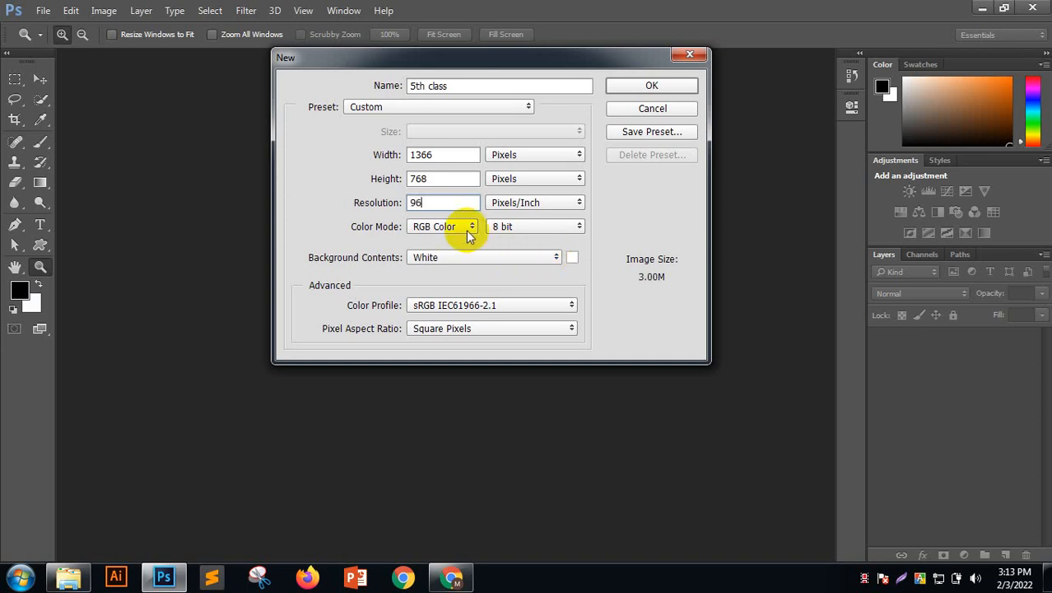
{"action": "left_click", "coordinate": [465, 229]}
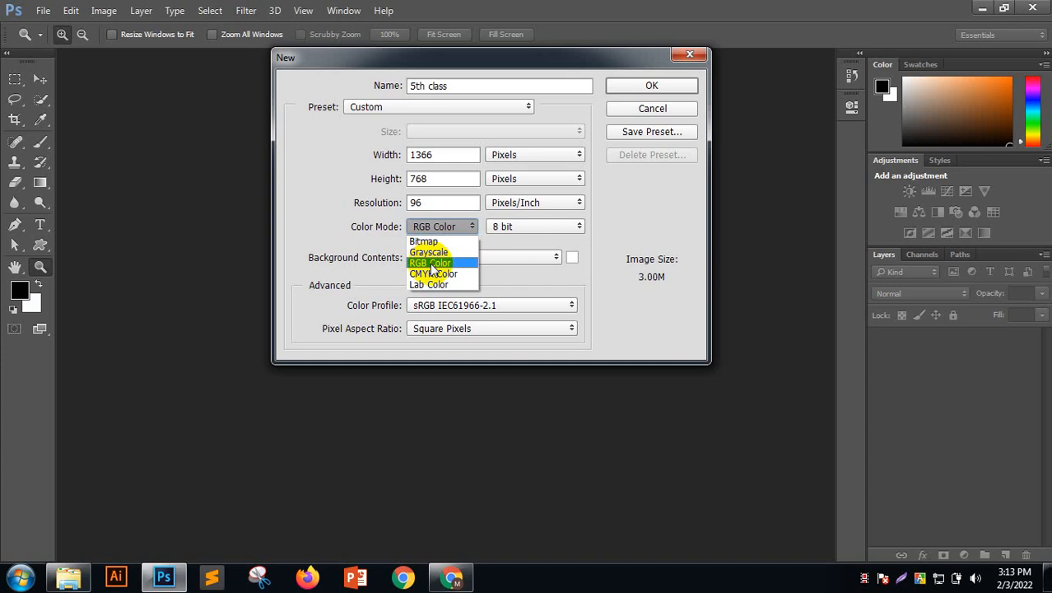
Toggle Color Mode between CMYK and RGB, leave it on RGB Color, and create the document
{"action": "left_click", "coordinate": [431, 264]}
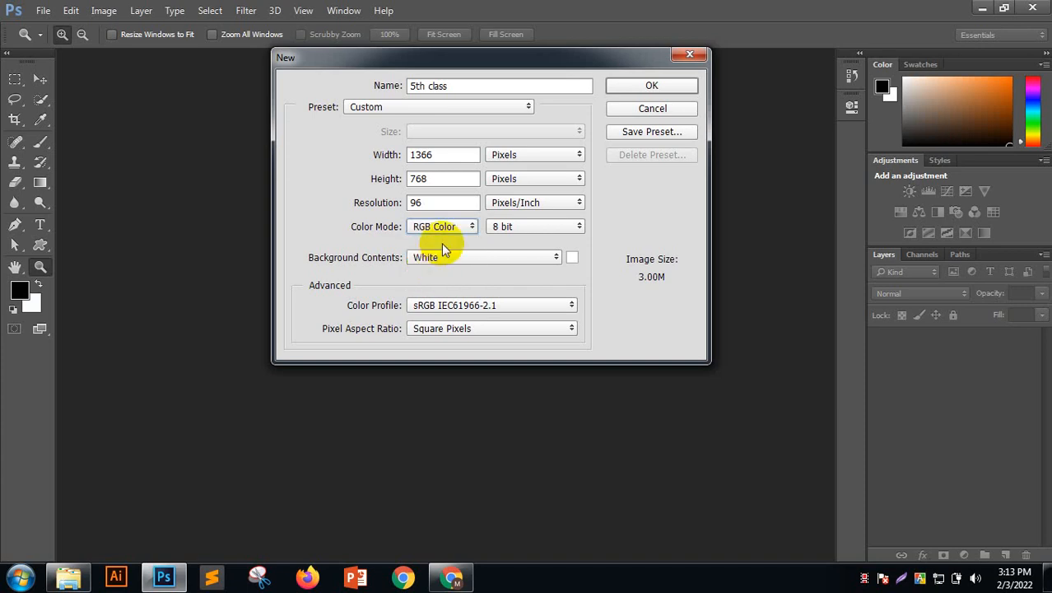
{"action": "left_click", "coordinate": [443, 230]}
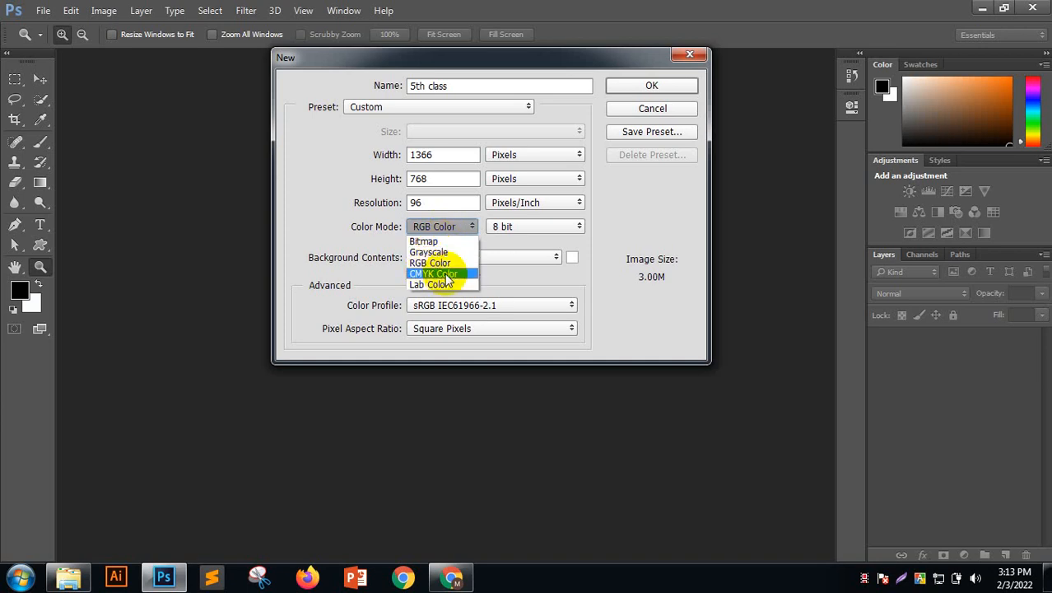
{"action": "left_click", "coordinate": [446, 275]}
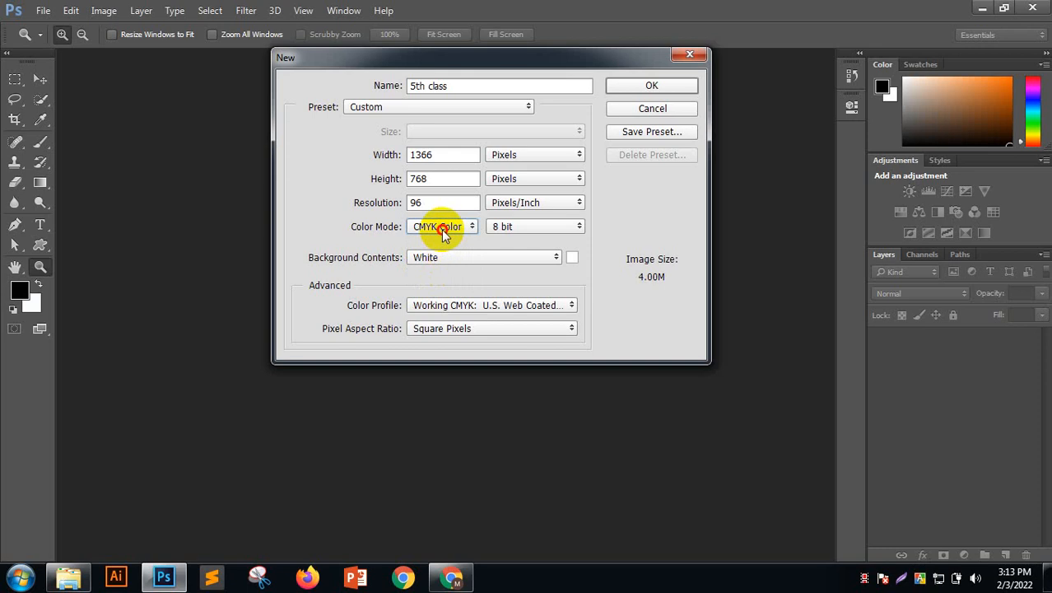
{"action": "left_click", "coordinate": [437, 227]}
{"action": "left_click", "coordinate": [440, 263]}
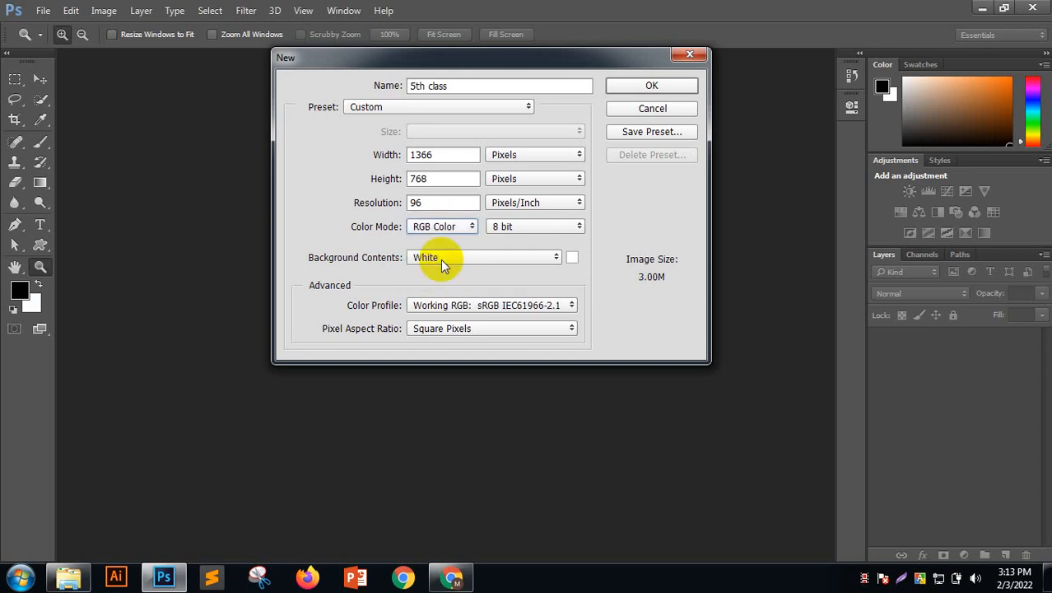
{"action": "left_click", "coordinate": [444, 229]}
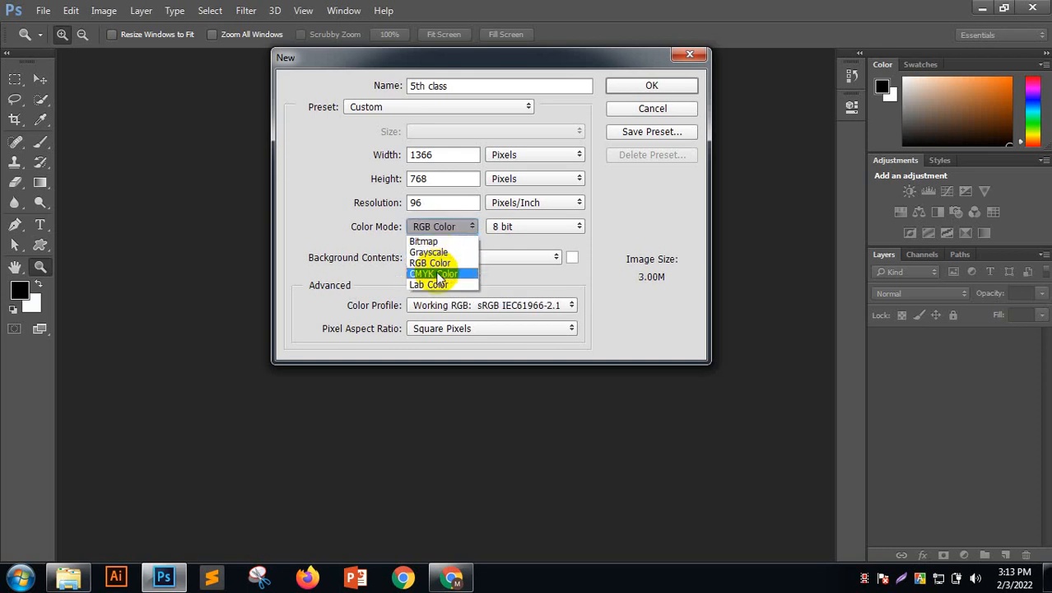
{"action": "left_click", "coordinate": [440, 273]}
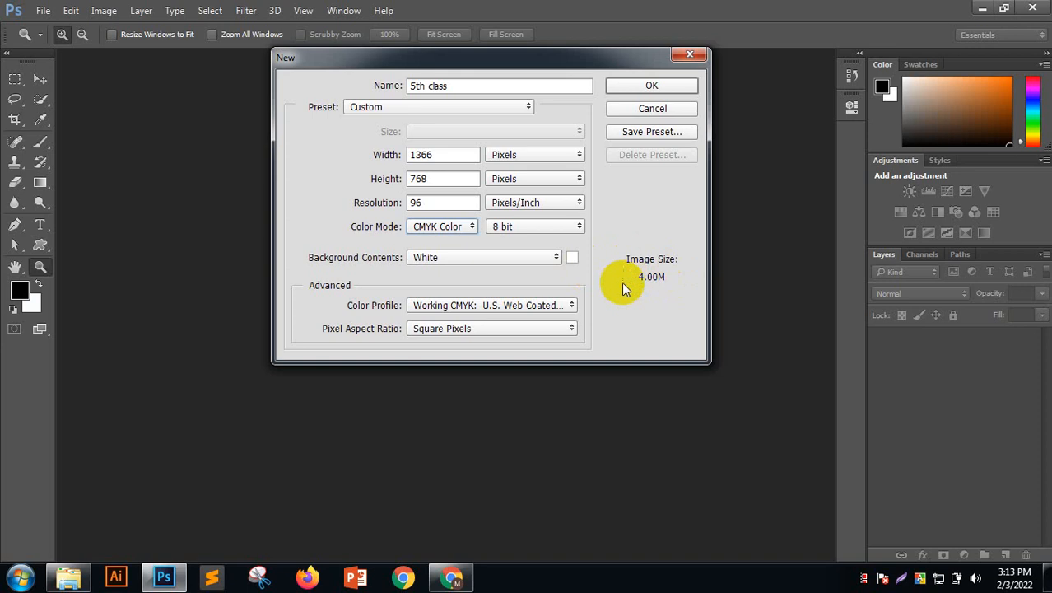
{"action": "left_click", "coordinate": [436, 227]}
{"action": "left_click", "coordinate": [440, 263]}
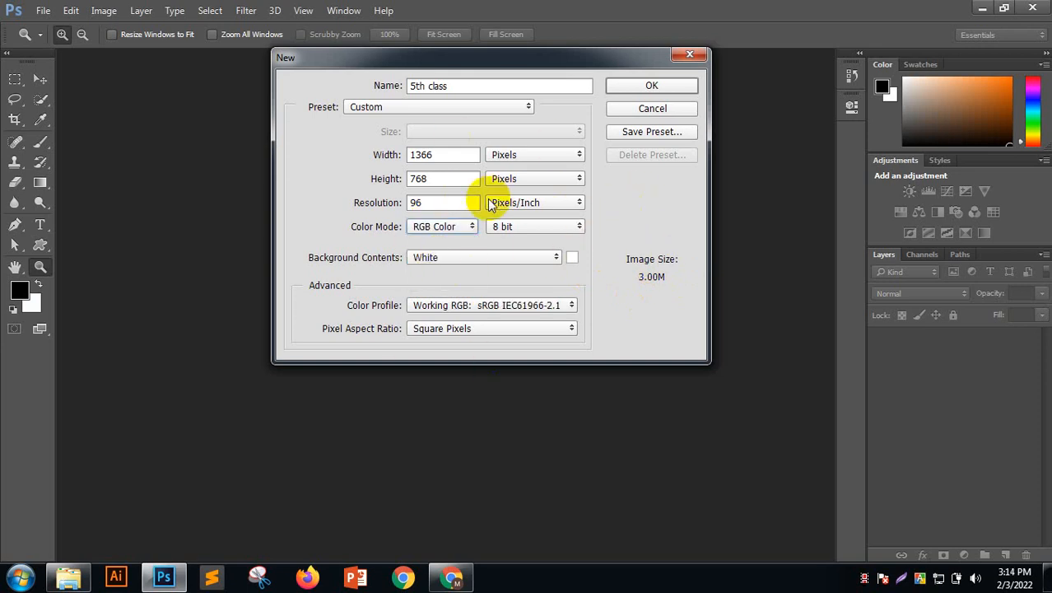
{"action": "left_click", "coordinate": [653, 86]}
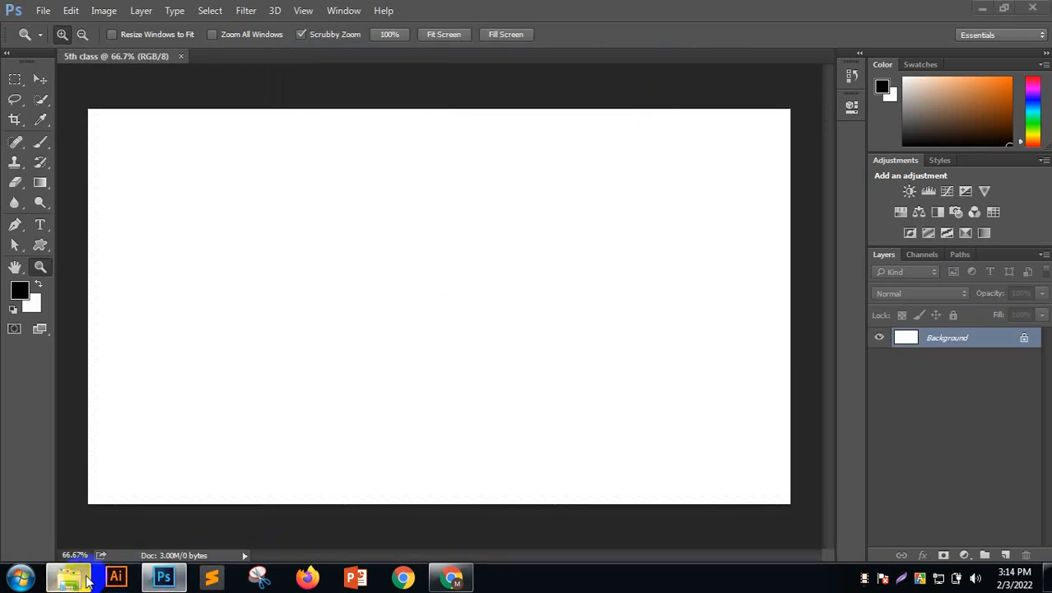
Drag the leaf JPG from Downloads into the centre of the 5th class canvas
{"action": "left_click", "coordinate": [68, 576]}
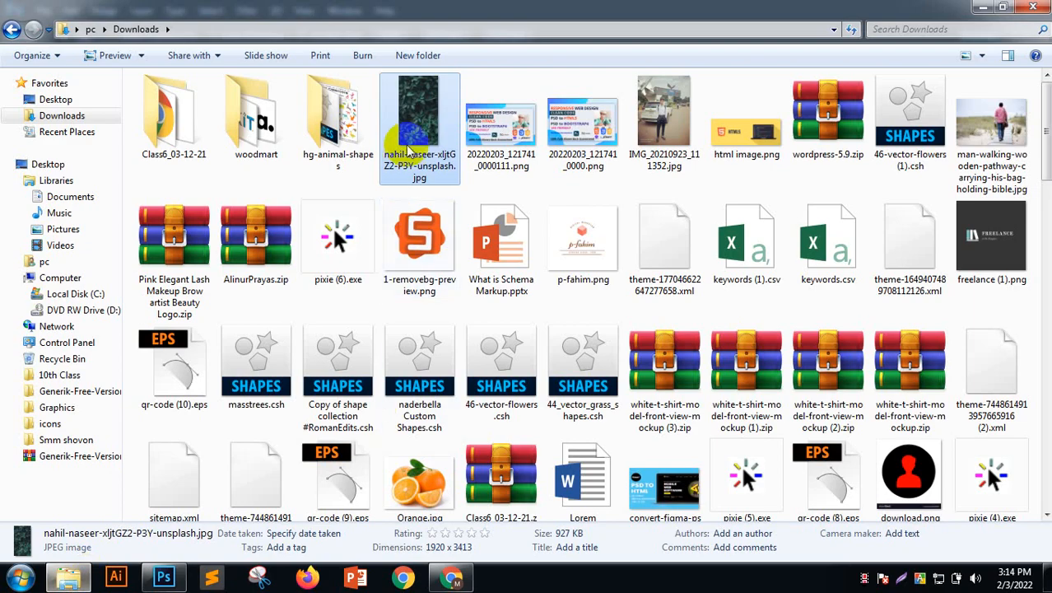
{"action": "left_click_drag", "start_coordinate": [411, 159], "coordinate": [434, 304]}
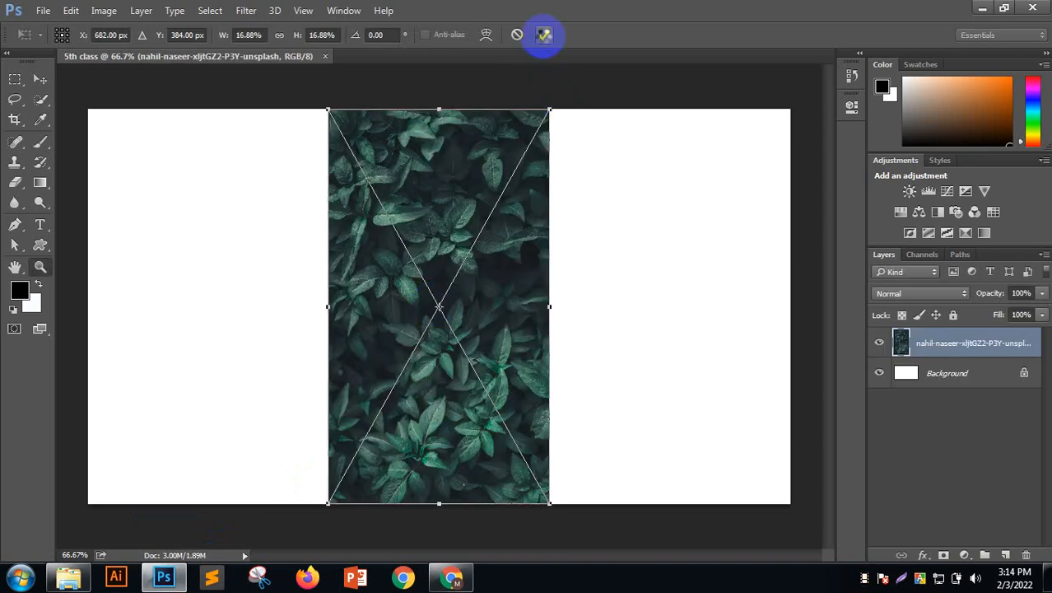
Commit the placed leaf photo and rasterize its layer into a plain pixel layer
{"action": "left_click", "coordinate": [544, 35]}
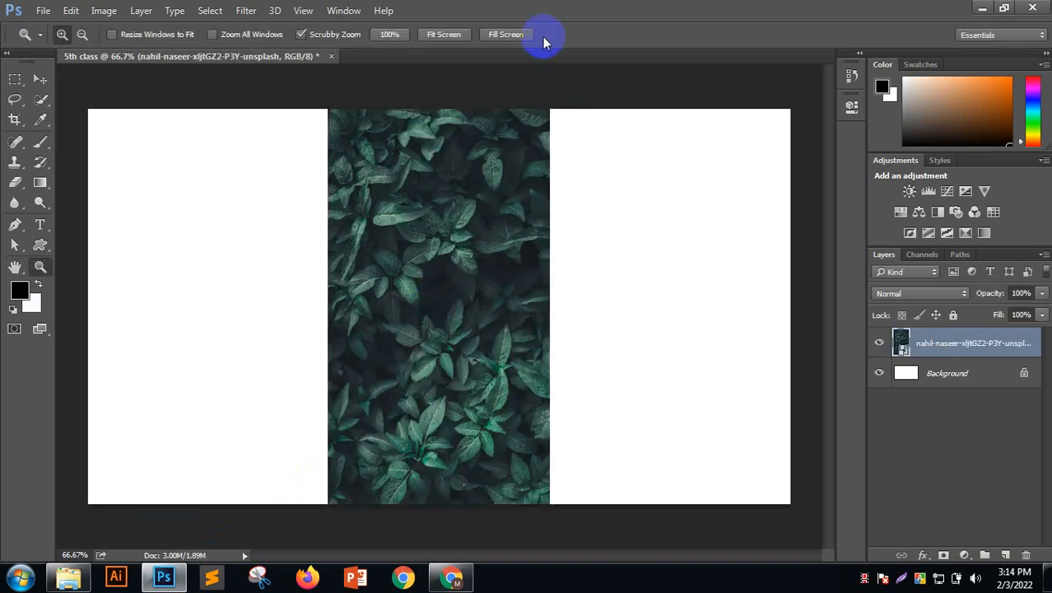
{"action": "right_click", "coordinate": [937, 344]}
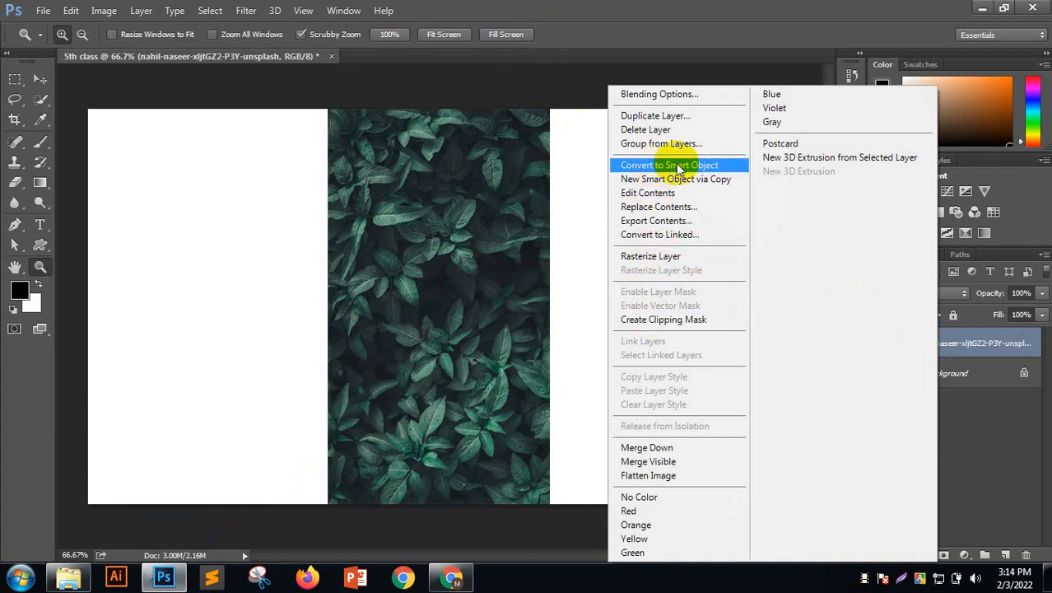
{"action": "left_click", "coordinate": [972, 428]}
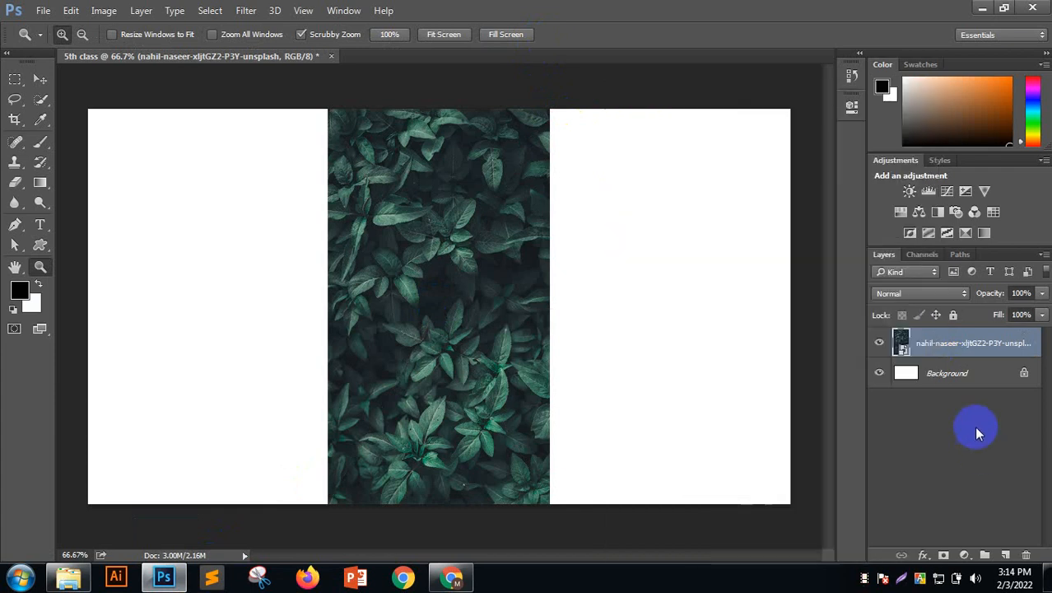
{"action": "right_click", "coordinate": [942, 346]}
{"action": "left_click", "coordinate": [689, 256]}
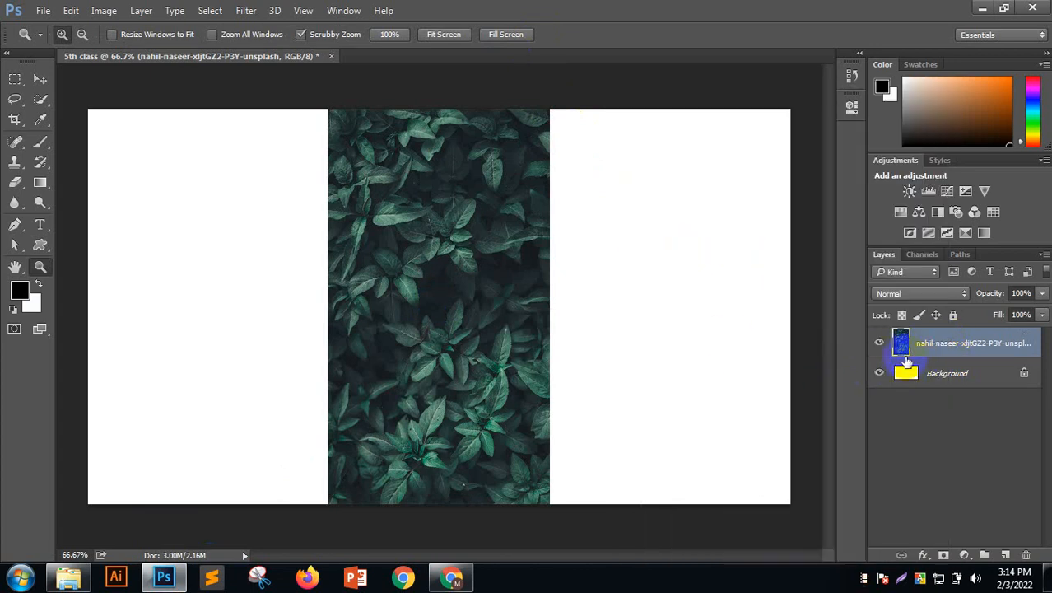
Duplicate the leaf layer with Ctrl+J and hide the original beneath the copy
{"action": "key", "text": "ctrl+j"}
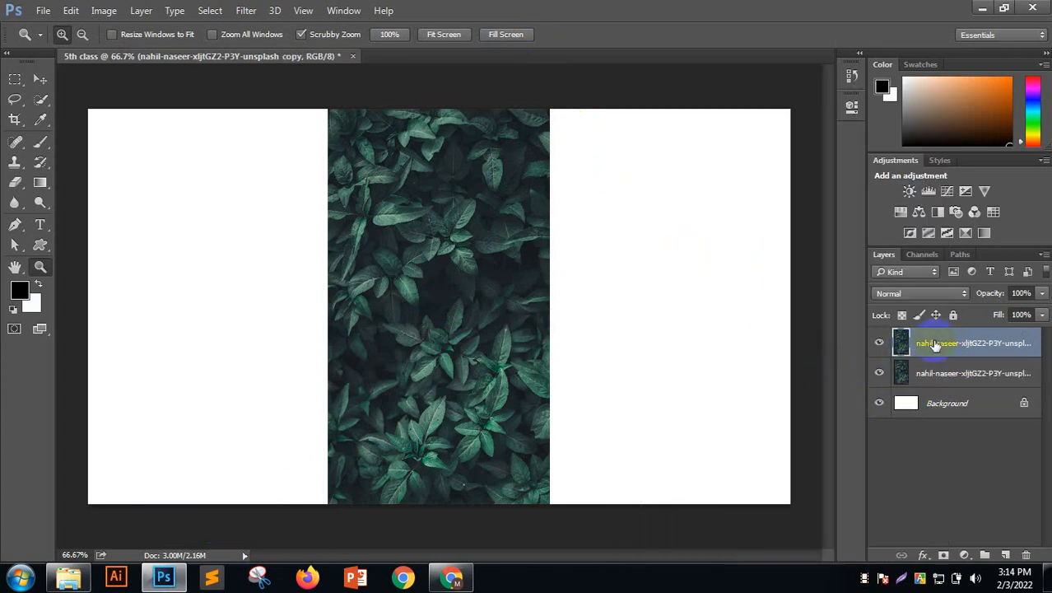
{"action": "left_click", "coordinate": [882, 372]}
{"action": "left_click", "coordinate": [880, 374]}
{"action": "left_click", "coordinate": [878, 375]}
{"action": "left_click", "coordinate": [879, 375]}
{"action": "left_click", "coordinate": [878, 375]}
{"action": "left_click", "coordinate": [909, 375]}
{"action": "left_click", "coordinate": [879, 373]}
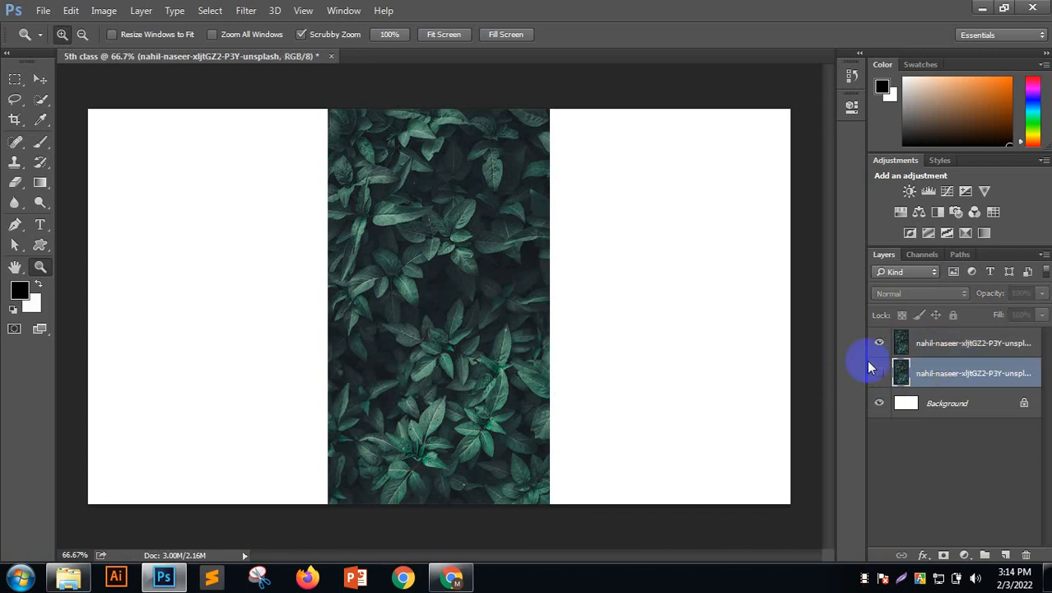
Select the leaf copy and switch to the Move tool with transform controls showing
{"action": "left_click", "coordinate": [957, 345]}
{"action": "left_click", "coordinate": [499, 339]}
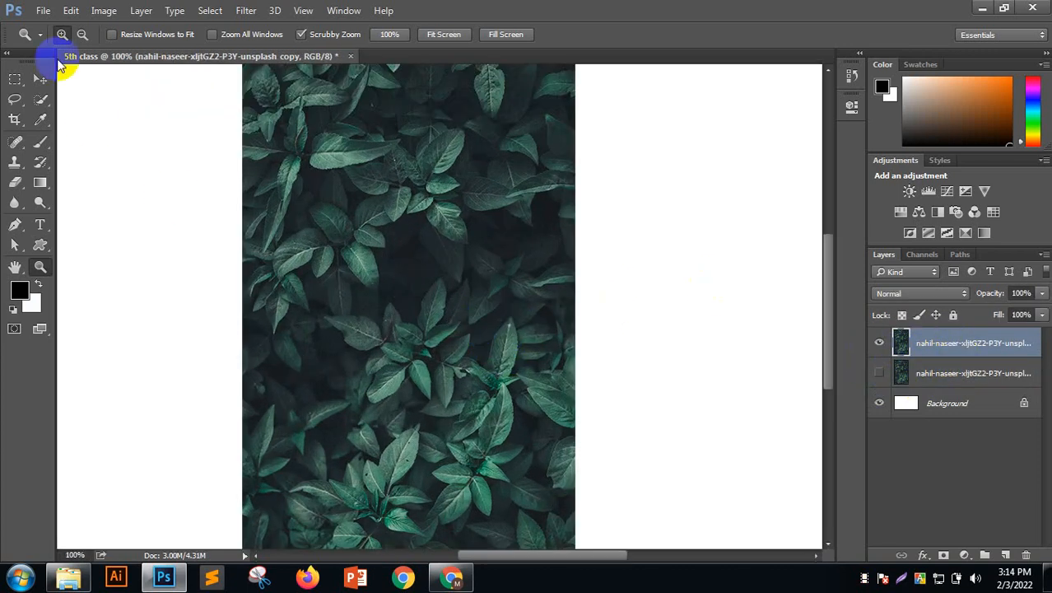
{"action": "left_click", "coordinate": [40, 79]}
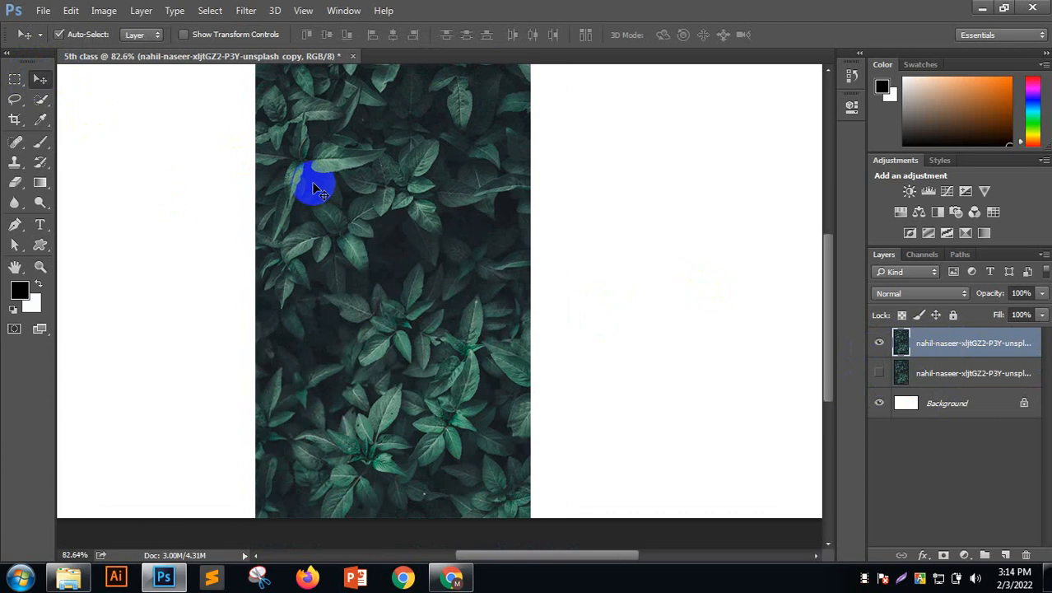
{"action": "key", "text": "ctrl+minus"}
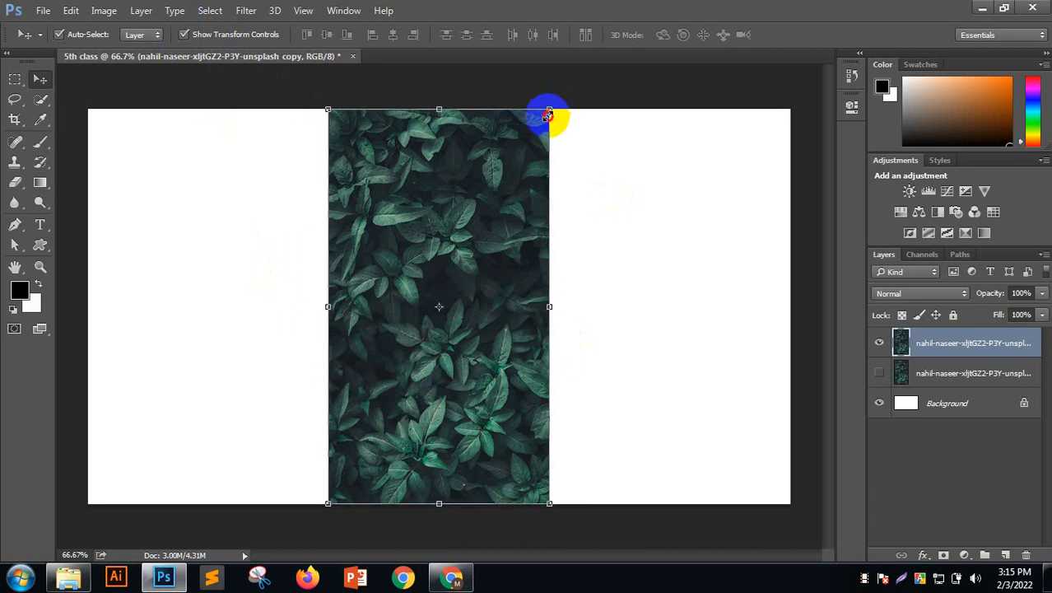
Shrink the leaf copy to a tiny size, commit, then scale it back to full height
{"action": "left_click_drag", "start_coordinate": [549, 113], "coordinate": [357, 455]}
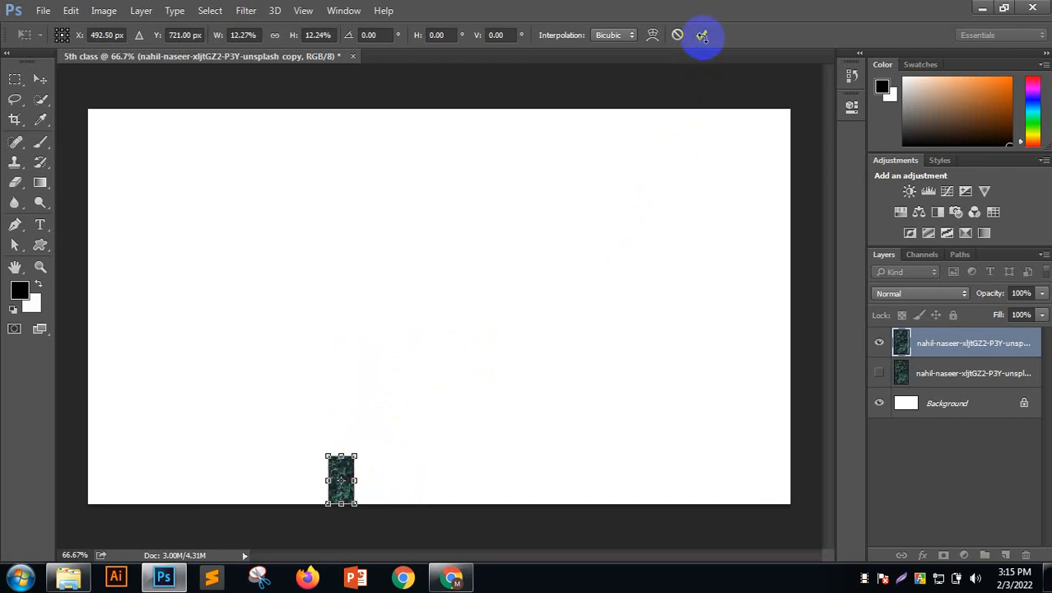
{"action": "left_click", "coordinate": [701, 36]}
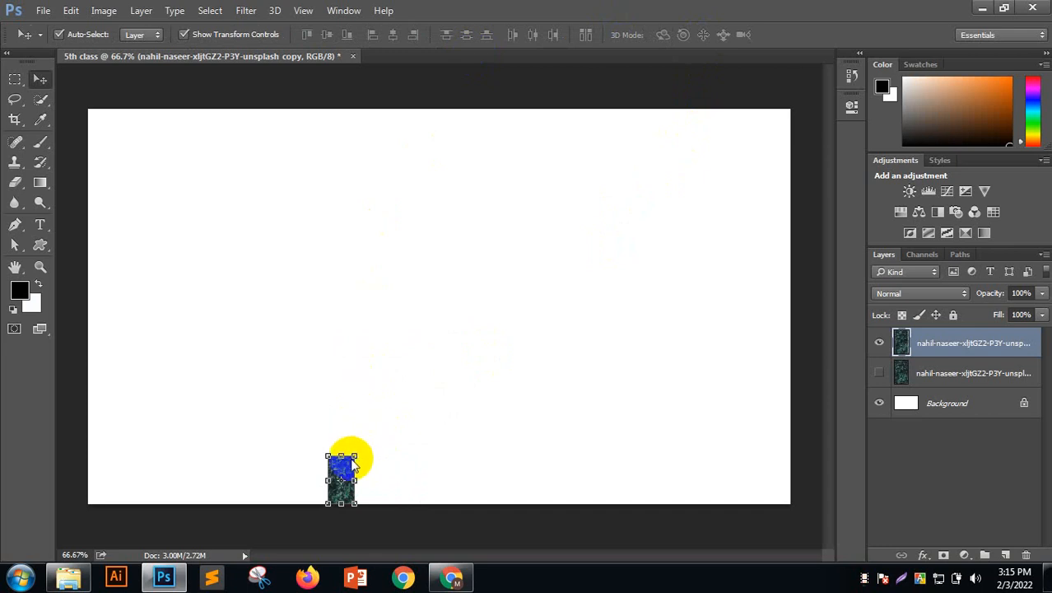
{"action": "left_click", "coordinate": [356, 455]}
{"action": "left_click_drag", "start_coordinate": [354, 453], "coordinate": [653, 160]}
{"action": "left_click", "coordinate": [701, 35]}
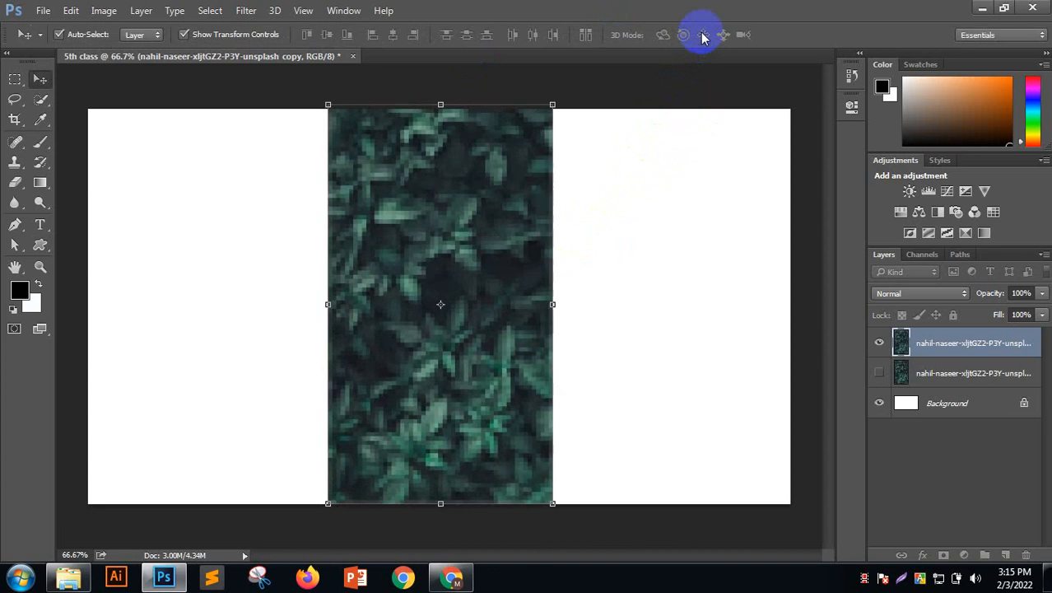
Hide the pixelated leaf copy and show the sharp original layer again
{"action": "left_click", "coordinate": [685, 212]}
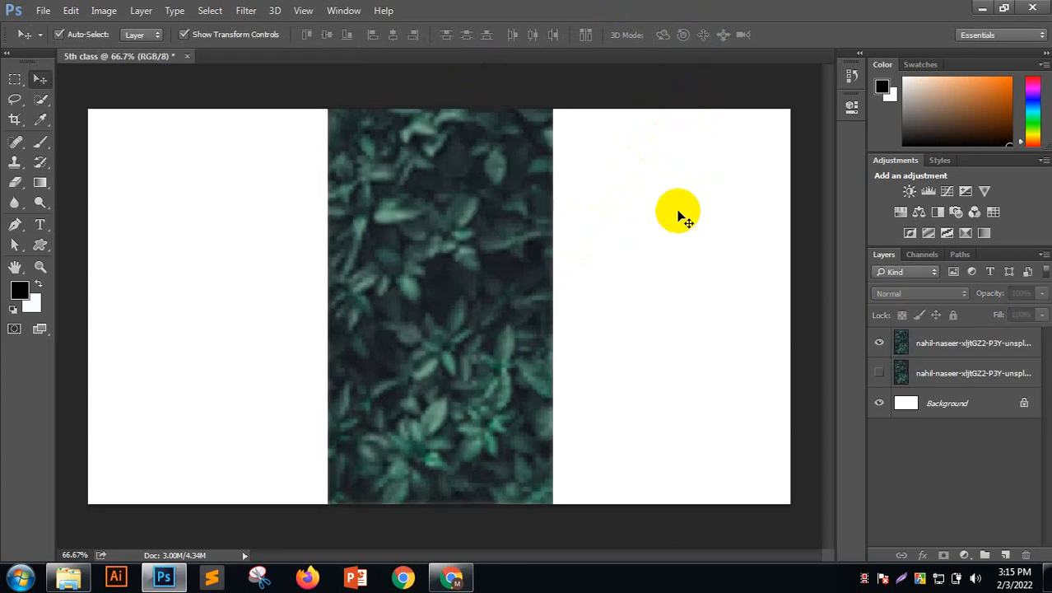
{"action": "left_click", "coordinate": [878, 342]}
{"action": "left_click", "coordinate": [878, 374]}
Convert the original leaf layer into a Smart Object
{"action": "left_click", "coordinate": [905, 372]}
{"action": "right_click", "coordinate": [903, 372]}
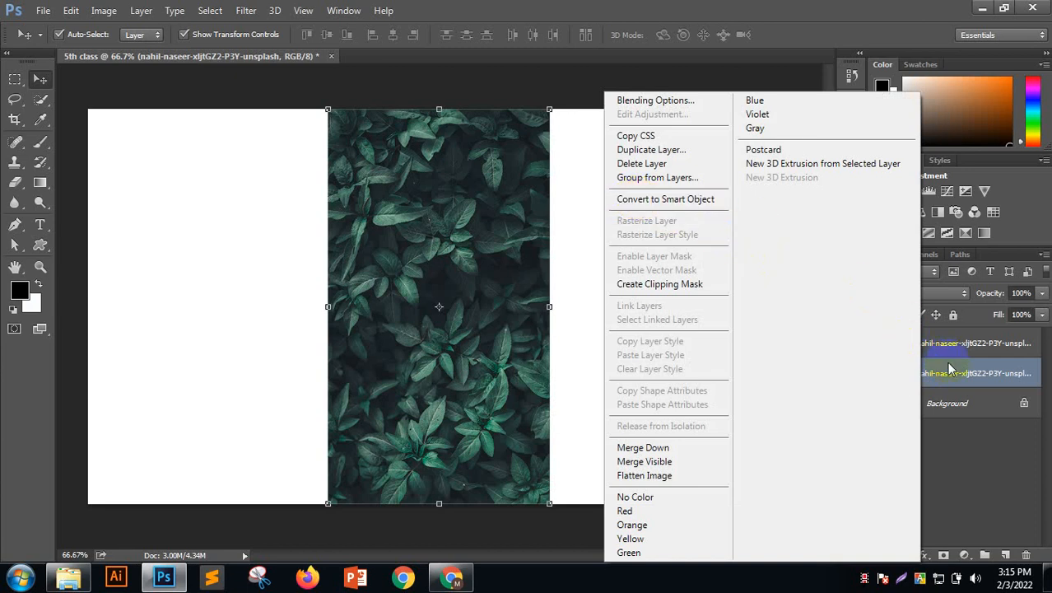
{"action": "right_click", "coordinate": [948, 372]}
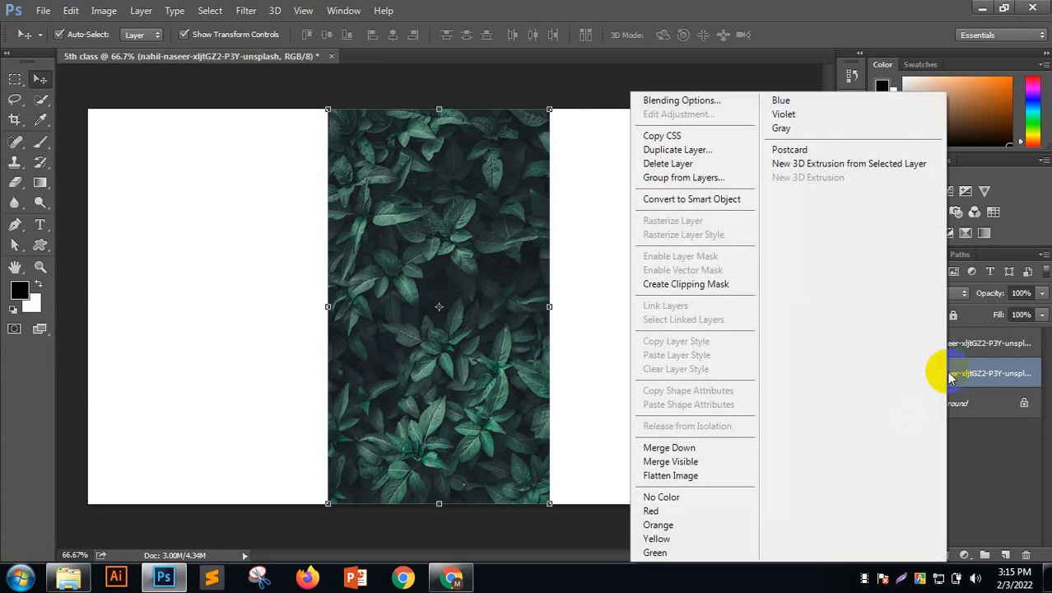
{"action": "left_click", "coordinate": [666, 204]}
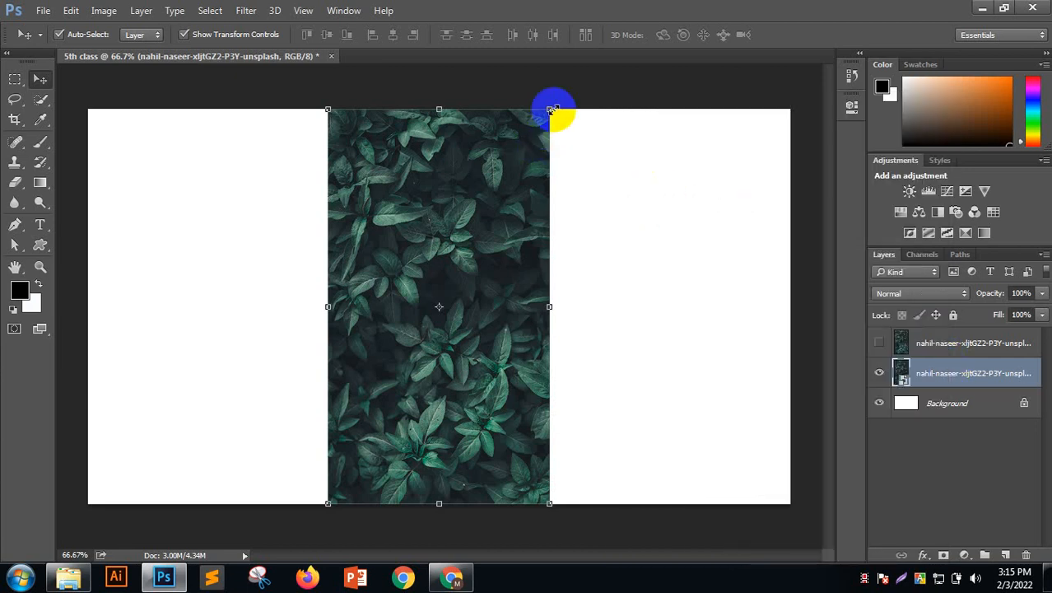
Shrink the smart-object leaf and scale it back to full size, then delete the hidden pixelated copy
{"action": "left_click_drag", "start_coordinate": [550, 109], "coordinate": [374, 467]}
{"action": "left_click", "coordinate": [544, 35]}
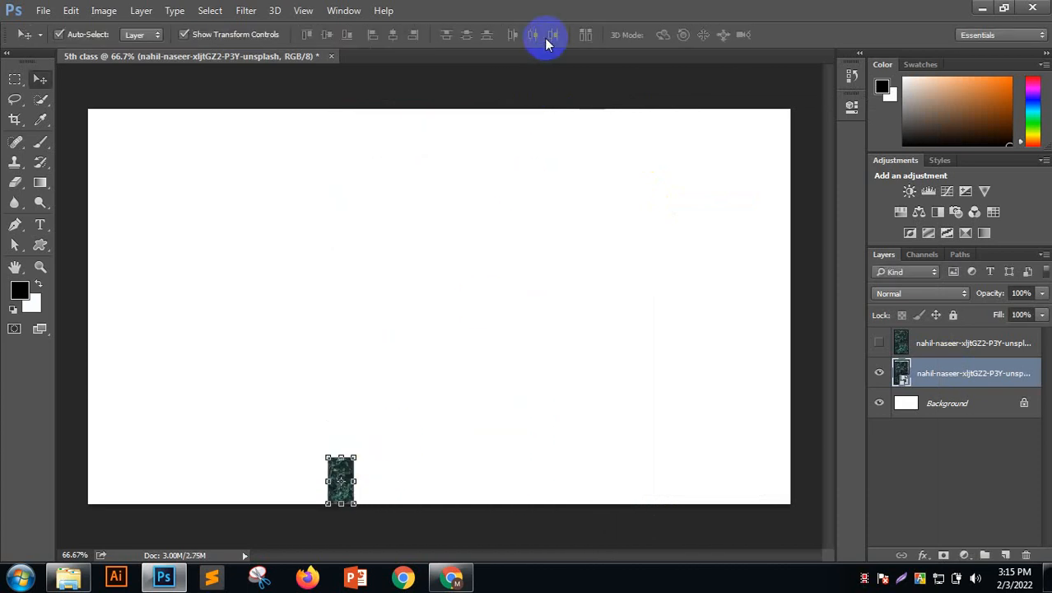
{"action": "left_click_drag", "start_coordinate": [355, 456], "coordinate": [606, 141]}
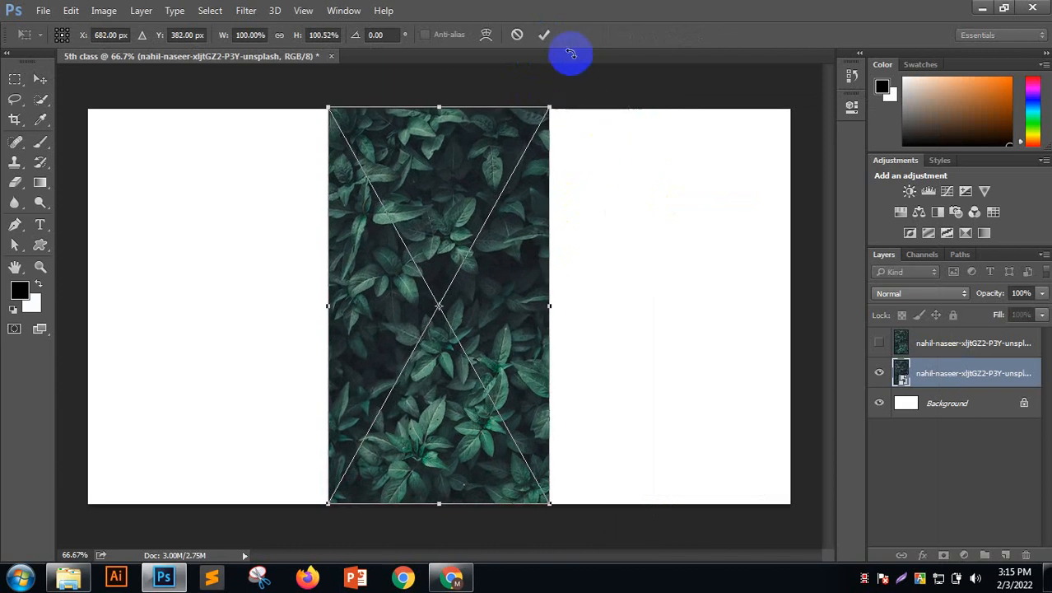
{"action": "left_click", "coordinate": [546, 35]}
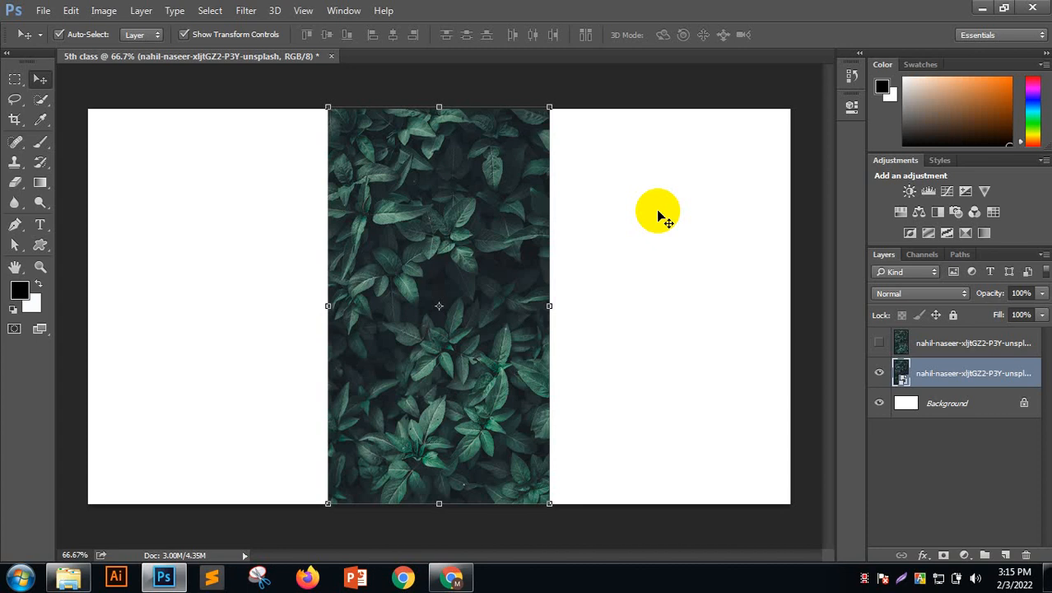
{"action": "left_click", "coordinate": [940, 344]}
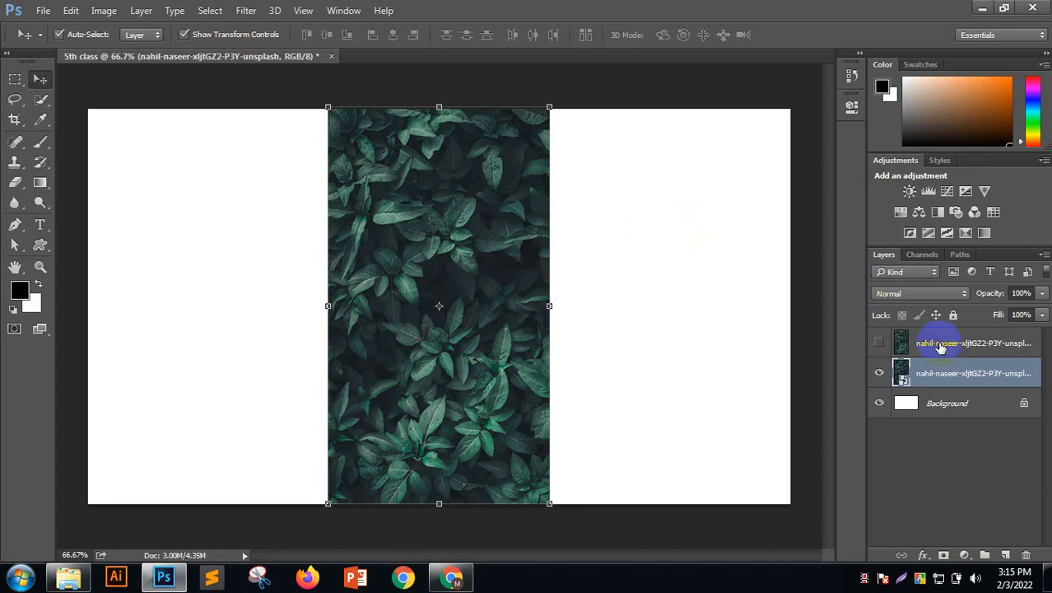
{"action": "key", "text": "Delete"}
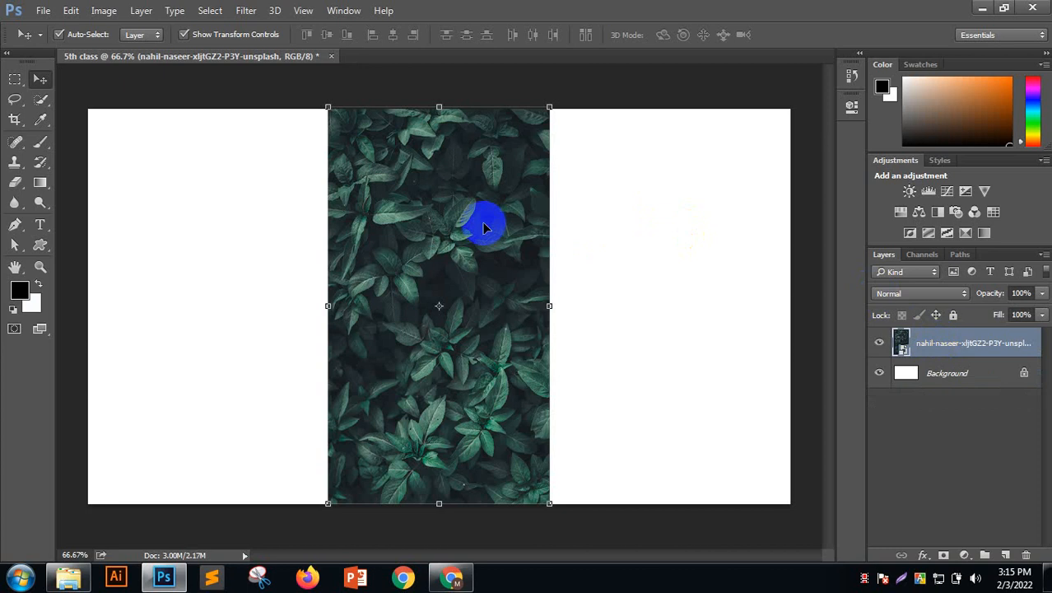
Drag the leaf photo to the canvas's left edge, then discard an empty trial text layer
{"action": "left_click_drag", "start_coordinate": [486, 228], "coordinate": [247, 236]}
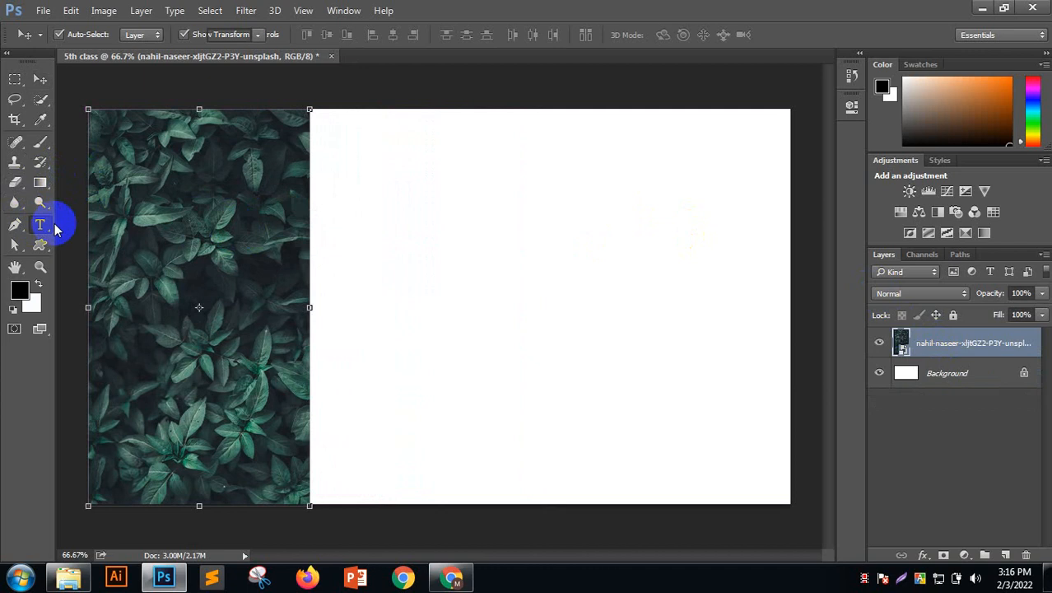
{"action": "left_click", "coordinate": [39, 225]}
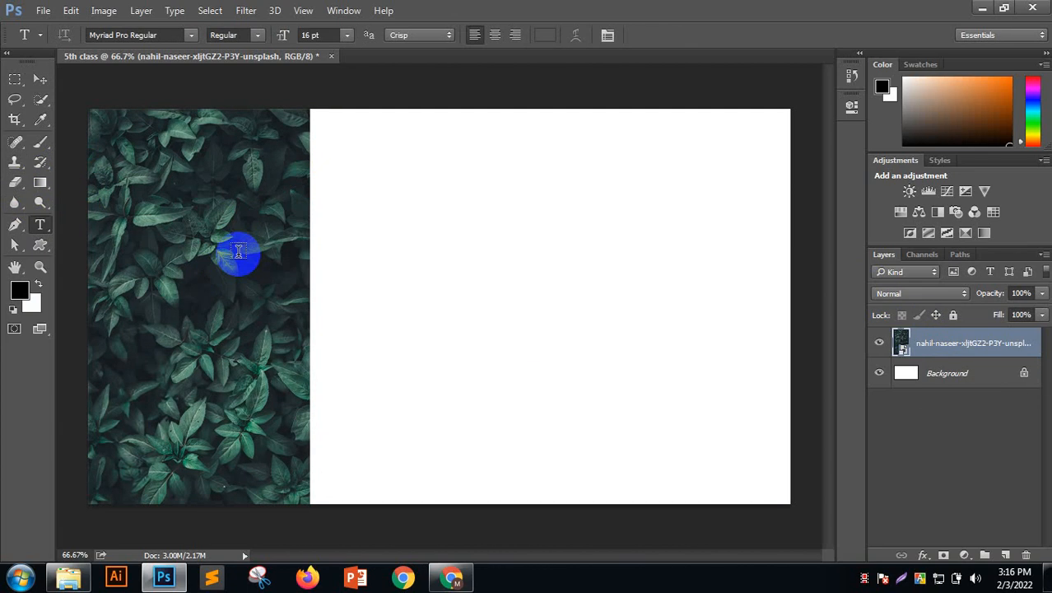
{"action": "left_click", "coordinate": [216, 270]}
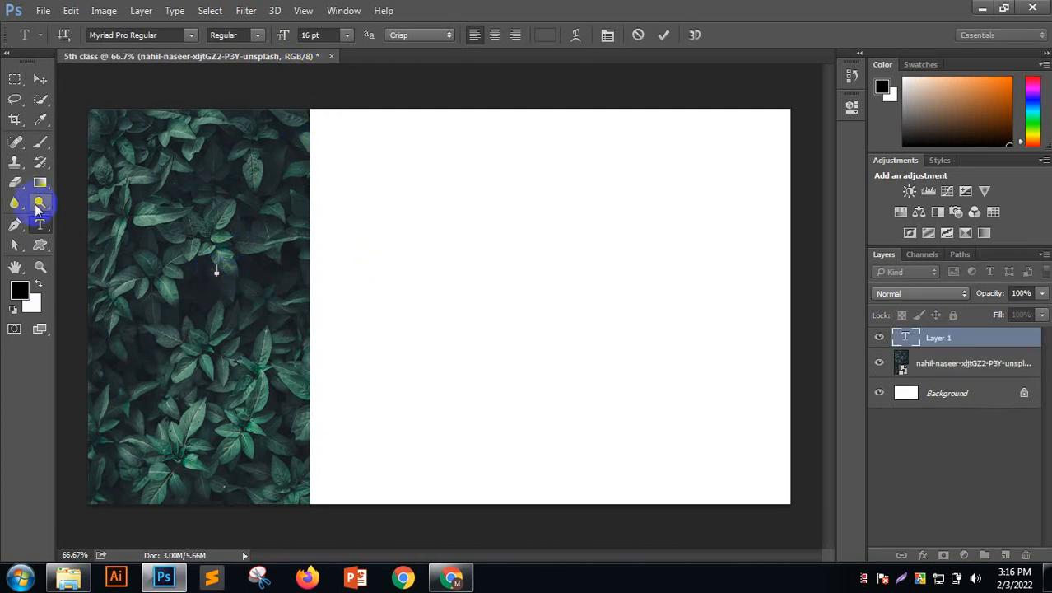
{"action": "left_click", "coordinate": [638, 34]}
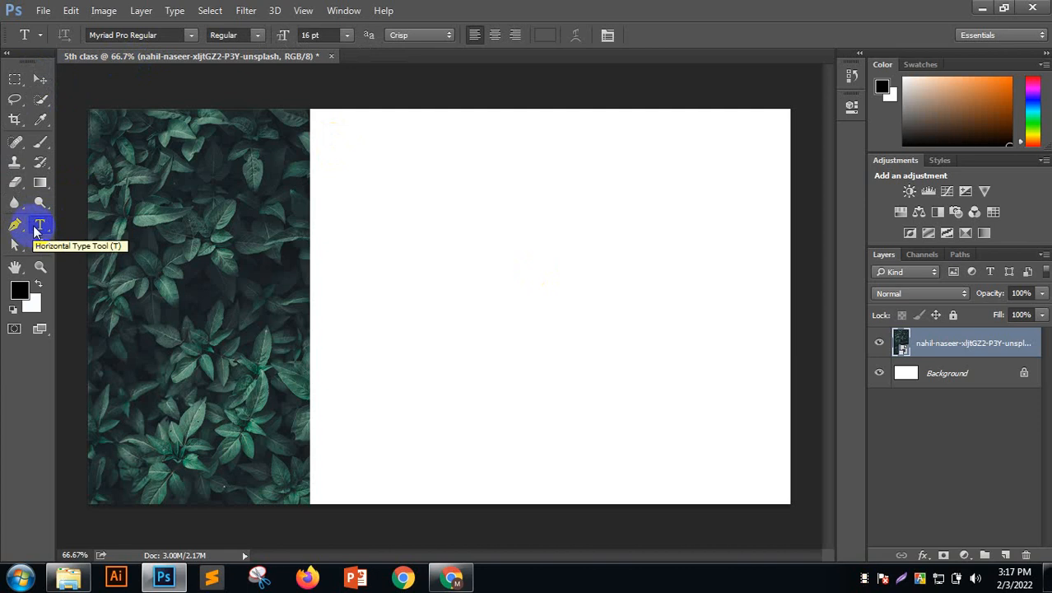
Start a text layer on the leaf photo and set the text colour to red
{"action": "left_click", "coordinate": [159, 267]}
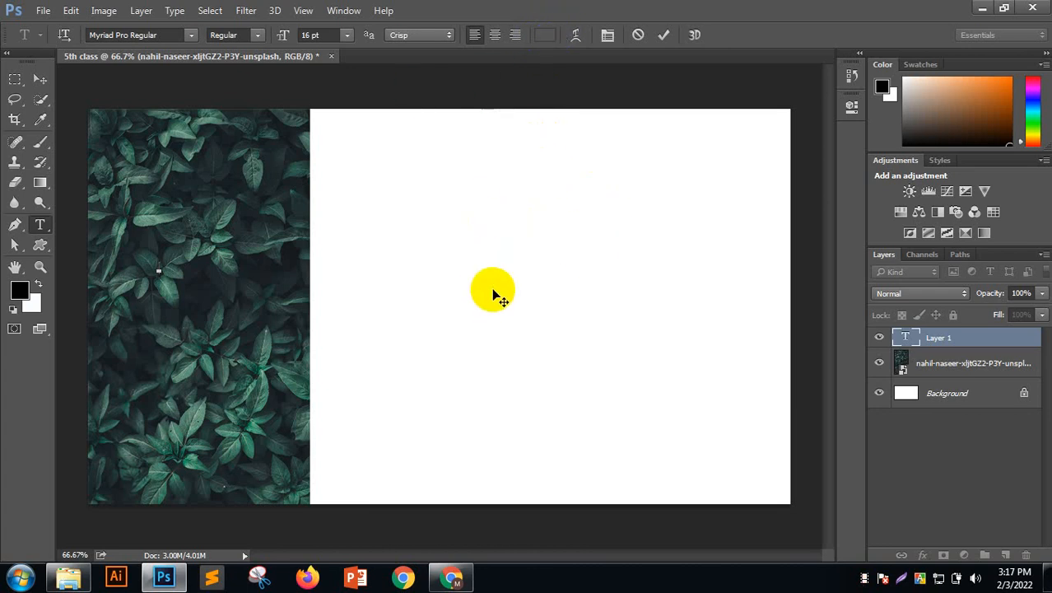
{"action": "left_click", "coordinate": [550, 35]}
{"action": "left_click", "coordinate": [393, 280]}
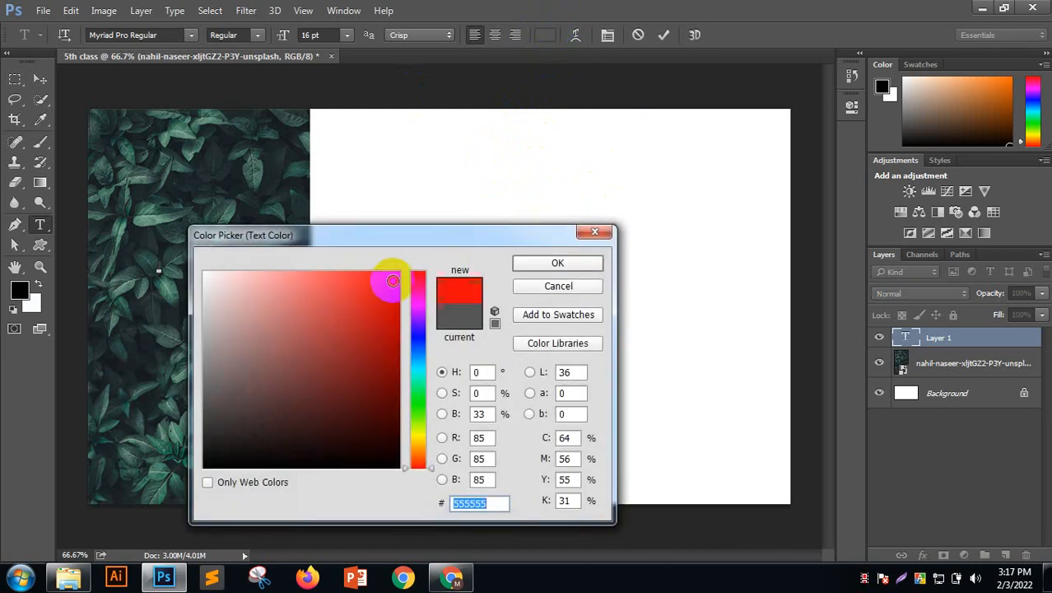
{"action": "left_click", "coordinate": [558, 264]}
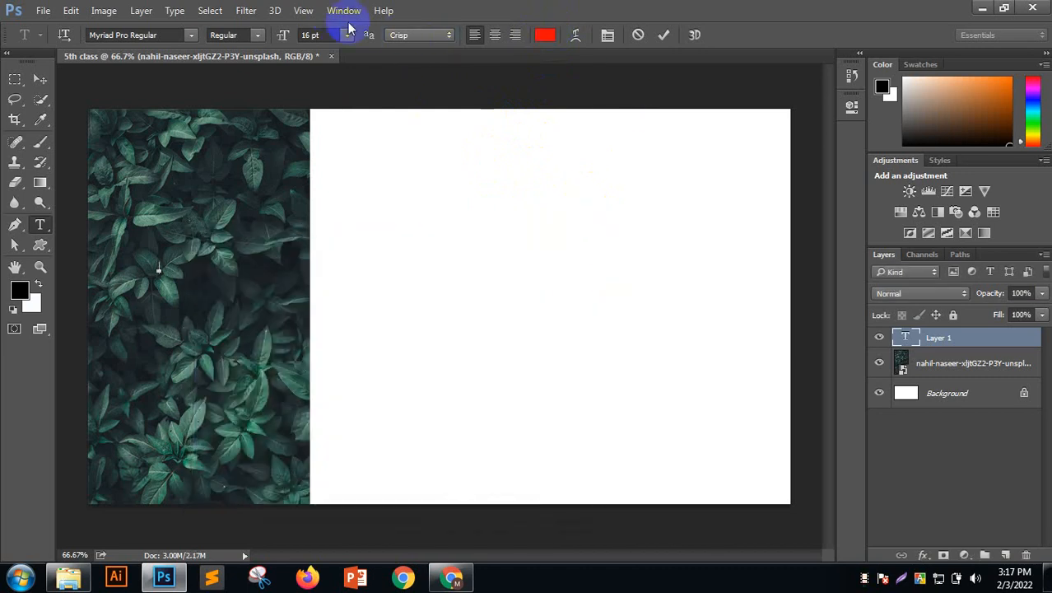
{"action": "left_click", "coordinate": [159, 270]}
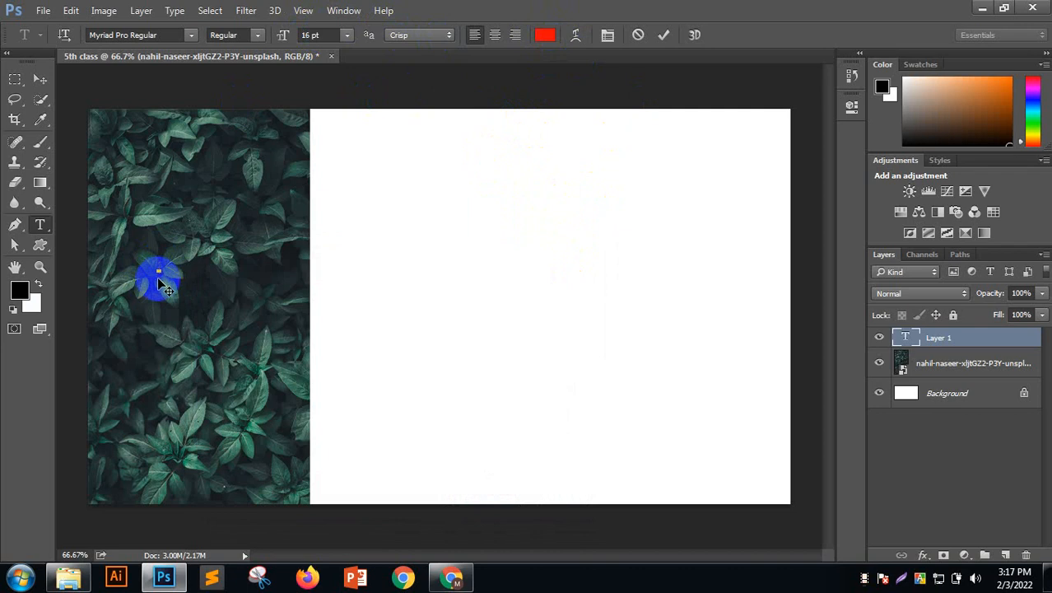
Set the type size to 100 pt
{"action": "left_click", "coordinate": [345, 36]}
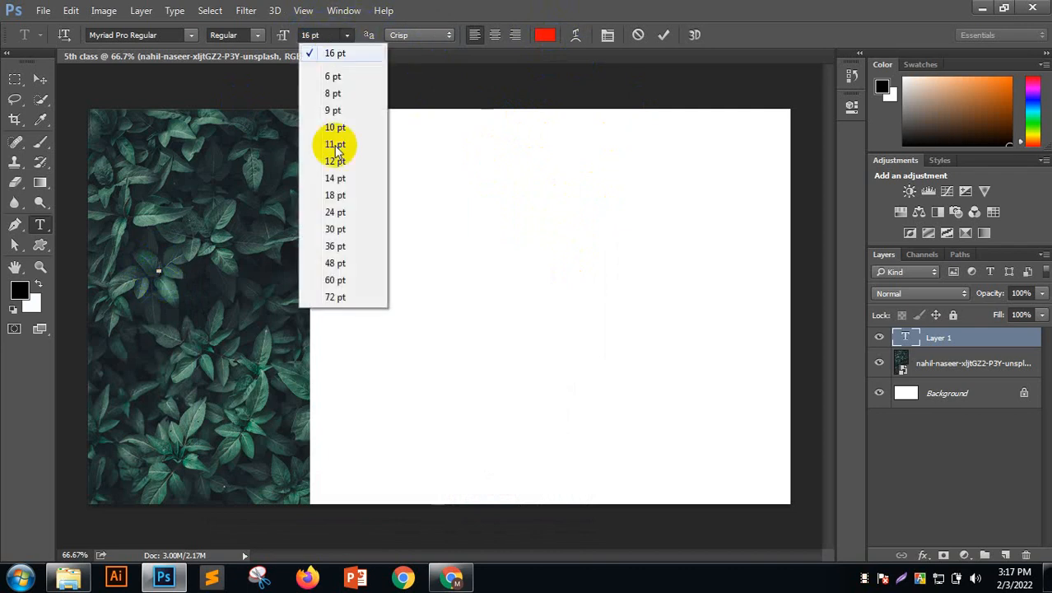
{"action": "left_click", "coordinate": [344, 296]}
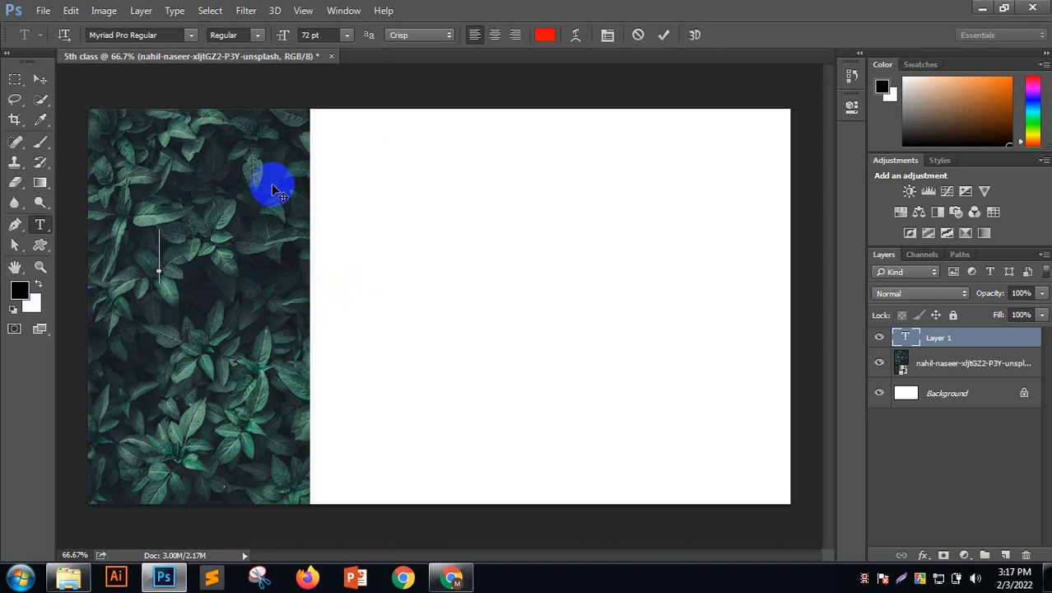
{"action": "left_click", "coordinate": [322, 36]}
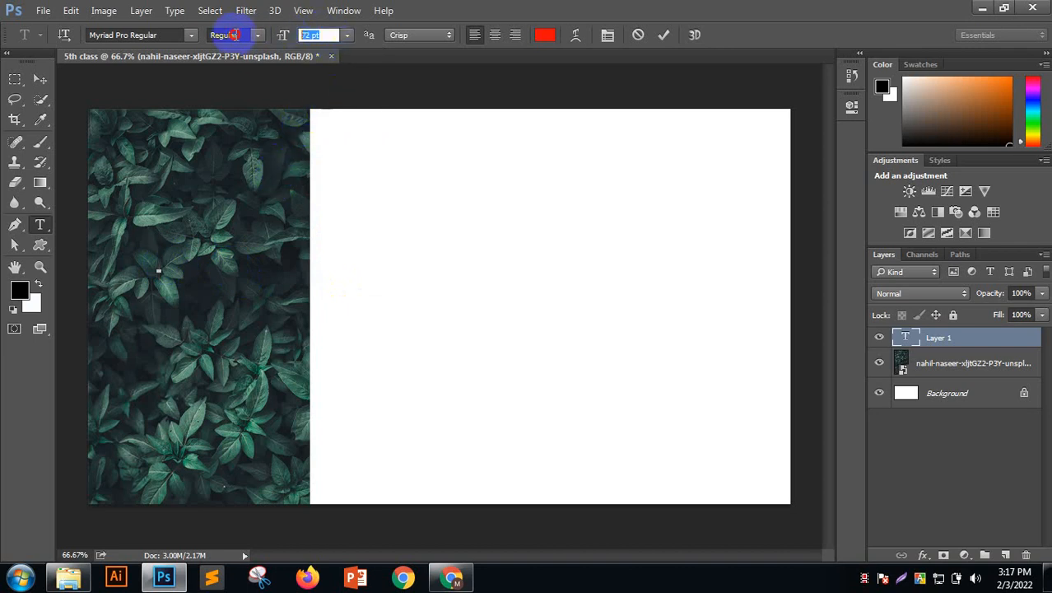
{"action": "type", "text": "100"}
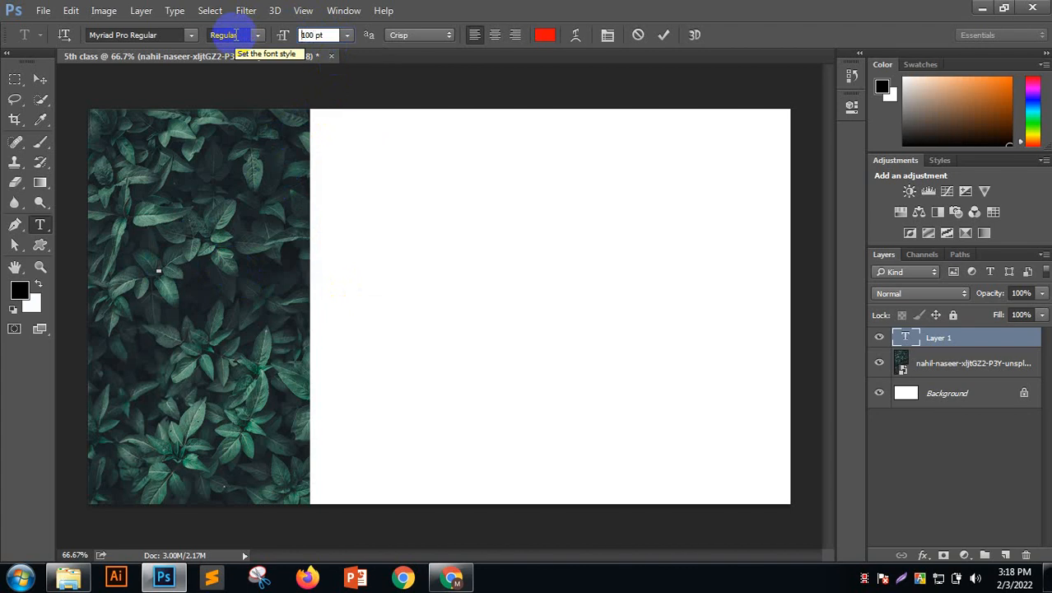
{"action": "key", "text": "Return"}
Type the person's name and set it in Microsoft Tai Le Bold
{"action": "left_click", "coordinate": [159, 237]}
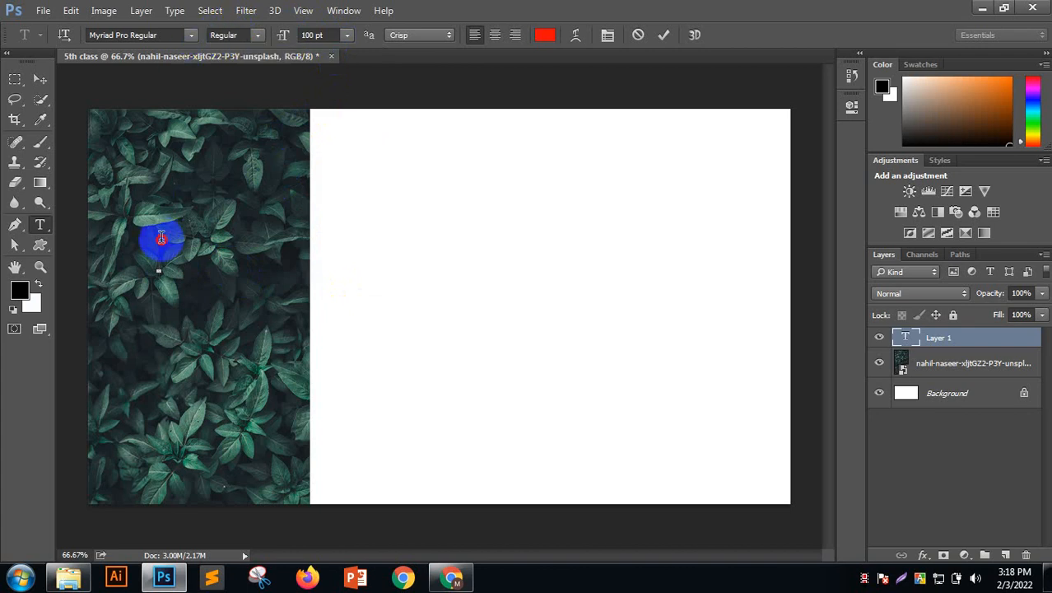
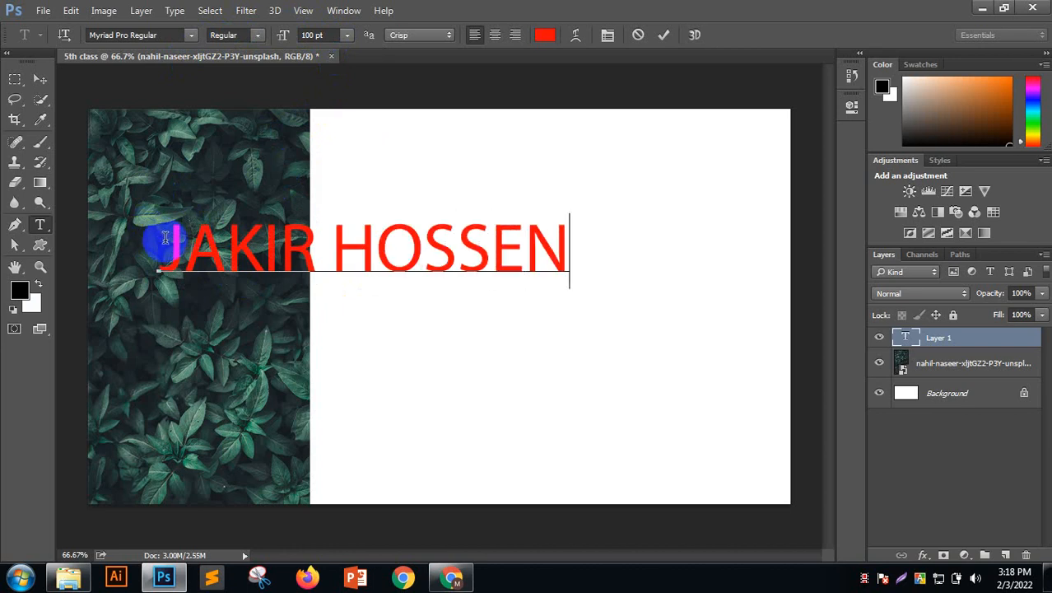
{"action": "left_click_drag", "start_coordinate": [167, 237], "coordinate": [561, 258]}
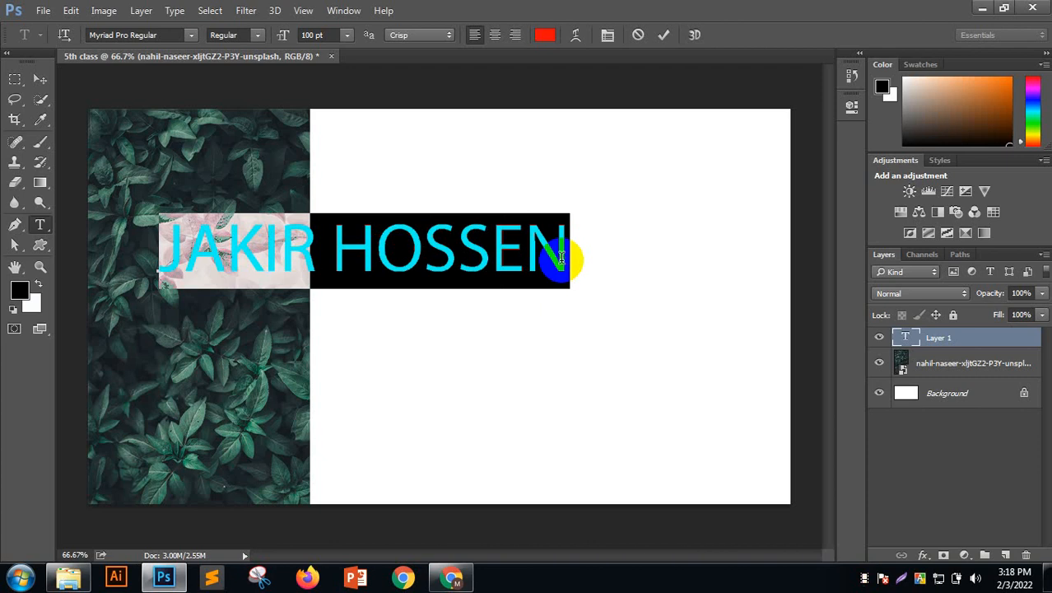
{"action": "left_click", "coordinate": [191, 40]}
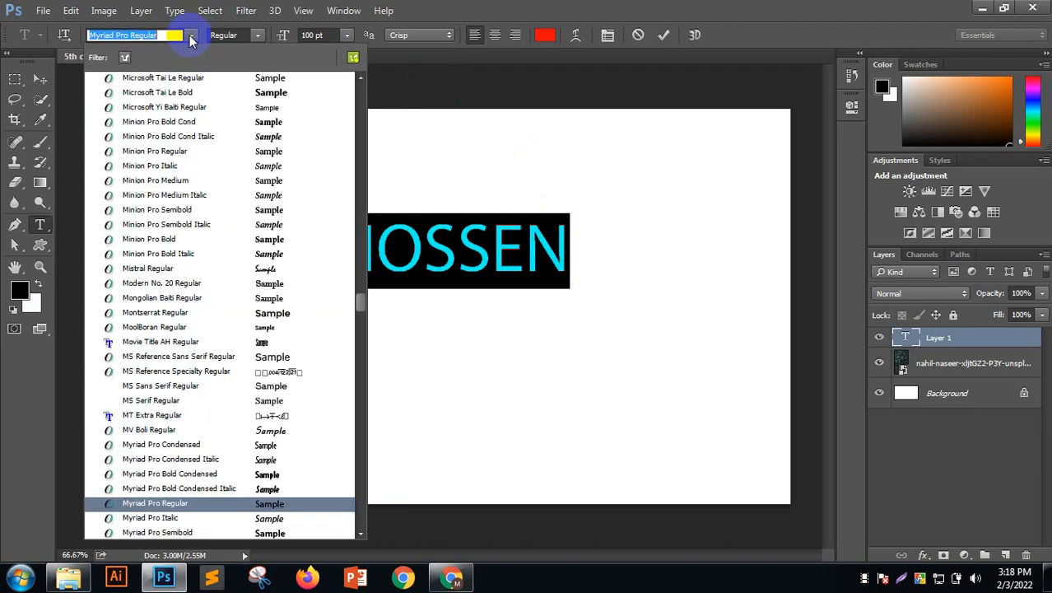
{"action": "left_click", "coordinate": [196, 91]}
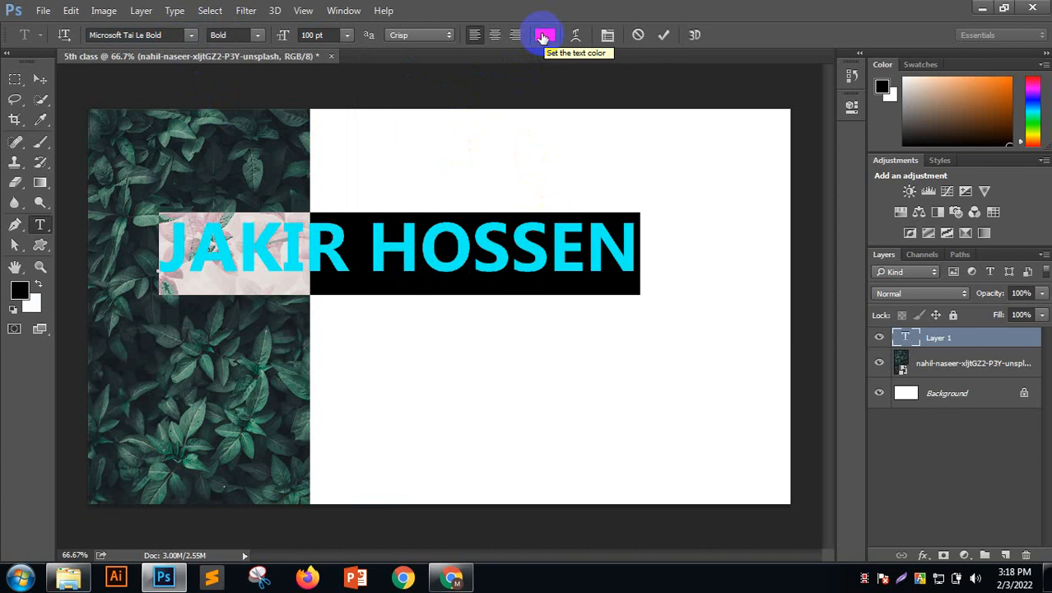
{"action": "left_click", "coordinate": [580, 237]}
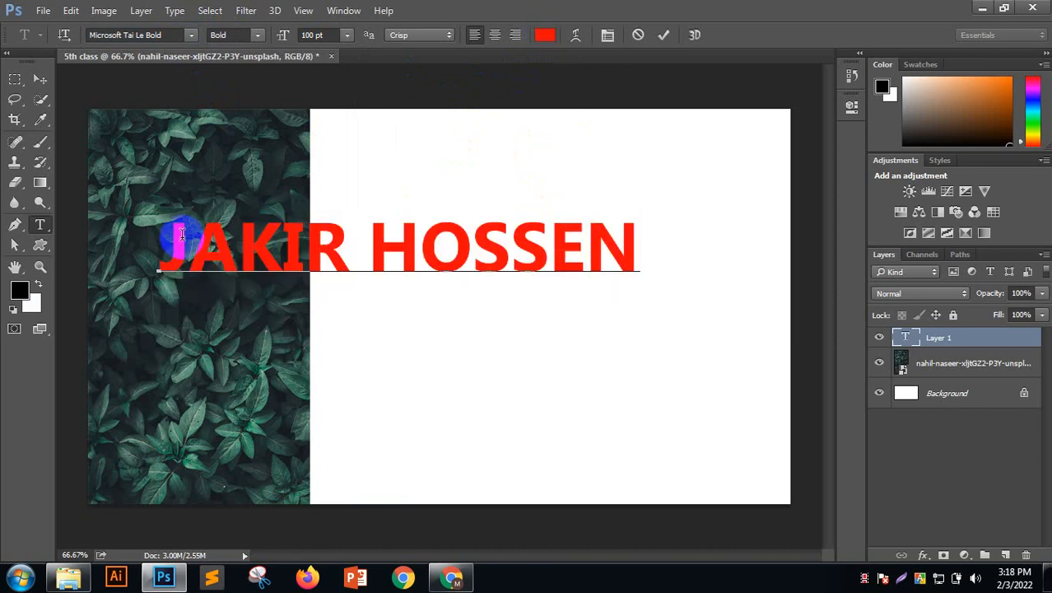
Reselect the name and choose a darker red text colour in the Color Picker
{"action": "mouse_move", "coordinate": [165, 233]}
{"action": "left_mouse_down"}
{"action": "mouse_move", "coordinate": [700, 253]}
{"action": "mouse_move", "coordinate": [694, 218]}
{"action": "left_mouse_up"}
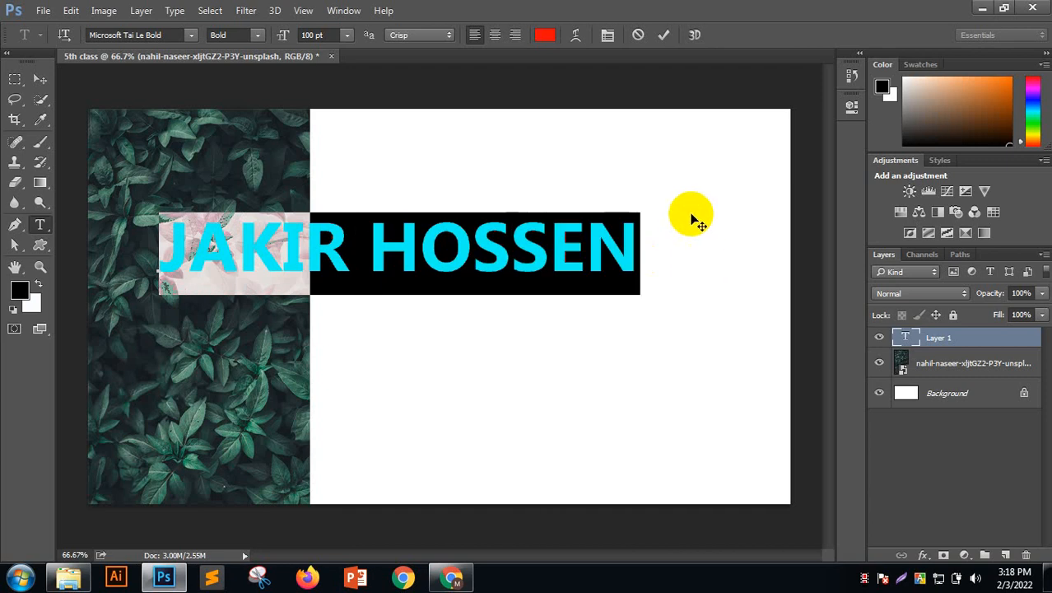
{"action": "left_click", "coordinate": [543, 37]}
{"action": "left_click", "coordinate": [546, 35]}
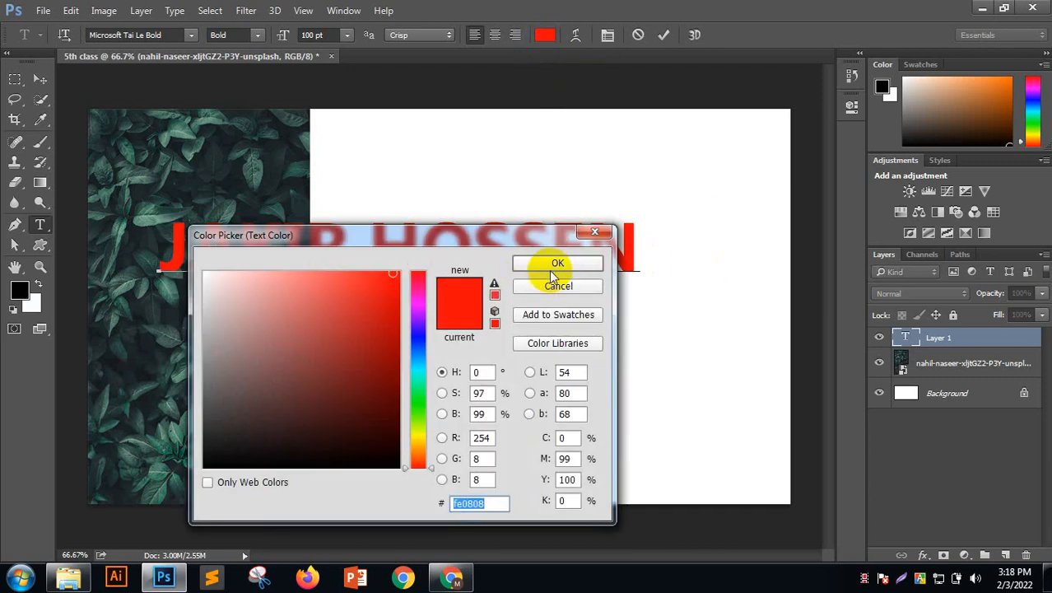
{"action": "left_click_drag", "start_coordinate": [327, 297], "coordinate": [284, 369]}
{"action": "left_click_drag", "start_coordinate": [346, 235], "coordinate": [690, 196]}
{"action": "left_click_drag", "start_coordinate": [610, 286], "coordinate": [903, 239]}
{"action": "left_click", "coordinate": [951, 223]}
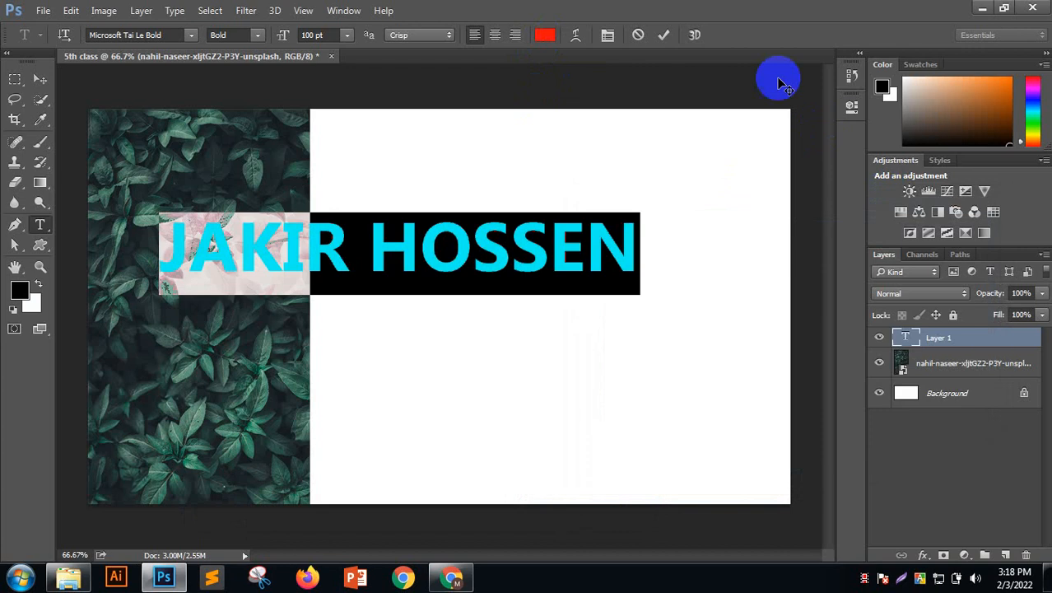
Commit the text and move it slightly lower and to the right
{"action": "left_click", "coordinate": [664, 35]}
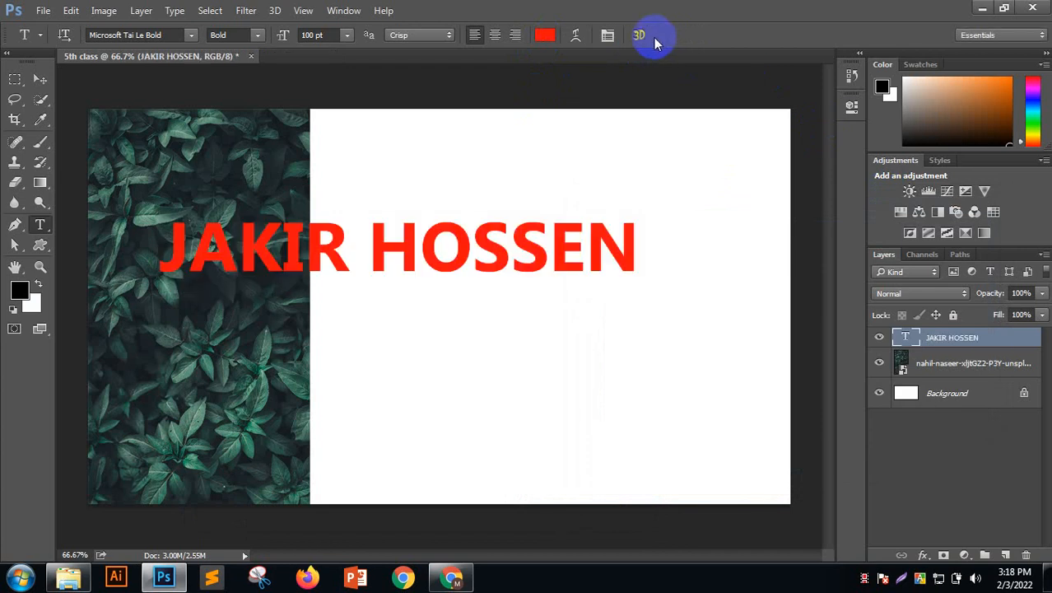
{"action": "left_click", "coordinate": [39, 79]}
{"action": "left_click_drag", "start_coordinate": [551, 252], "coordinate": [577, 298]}
{"action": "left_click", "coordinate": [265, 173]}
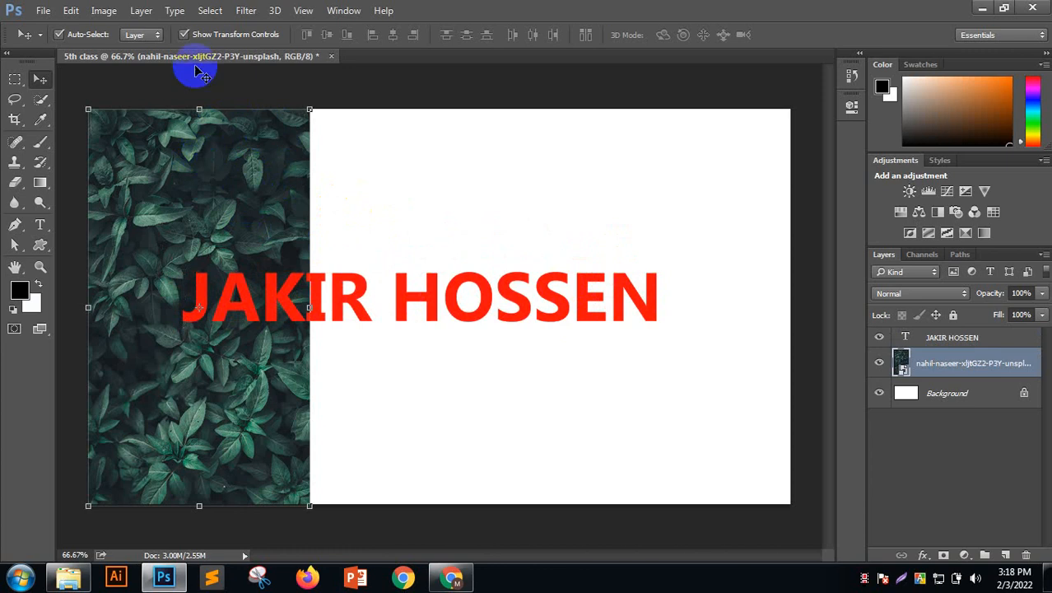
Rotate the leaf photo 90° clockwise with Free Transform
{"action": "left_click", "coordinate": [185, 35]}
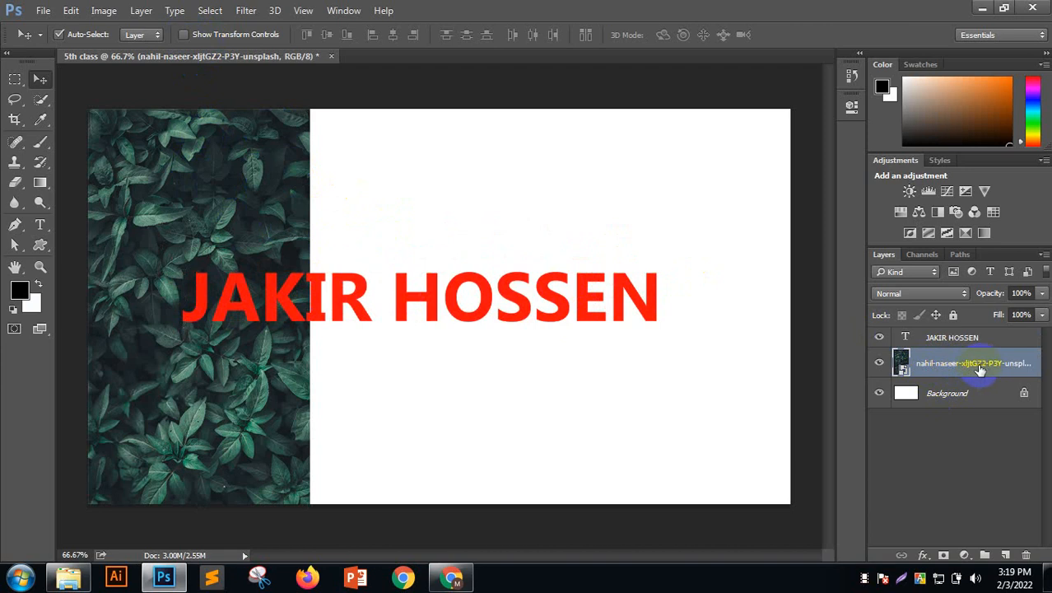
{"action": "left_click", "coordinate": [235, 189]}
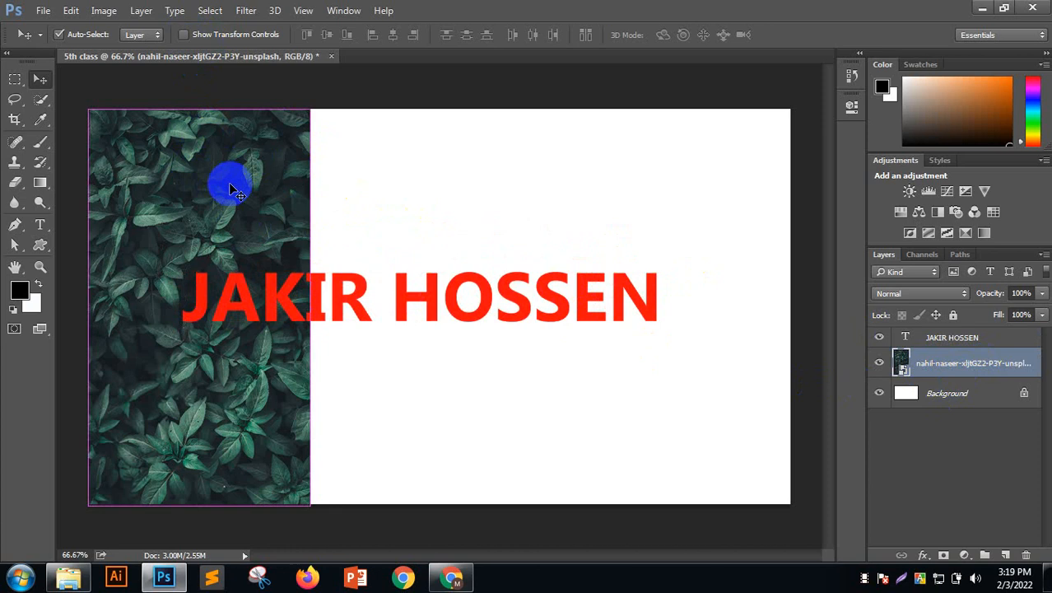
{"action": "key", "text": "ctrl+t"}
{"action": "right_click", "coordinate": [228, 188]}
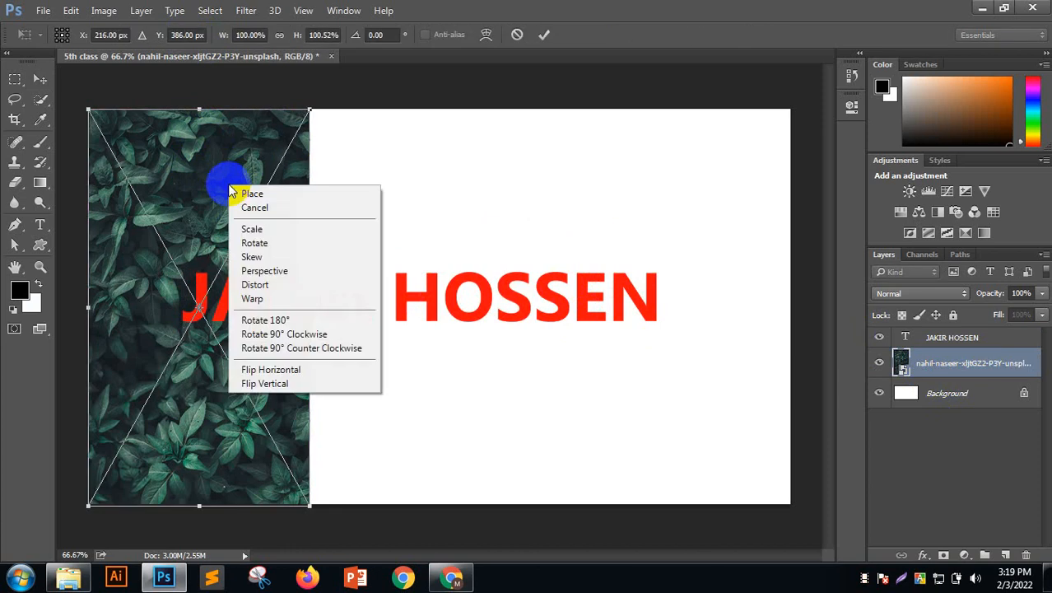
{"action": "left_click", "coordinate": [277, 337]}
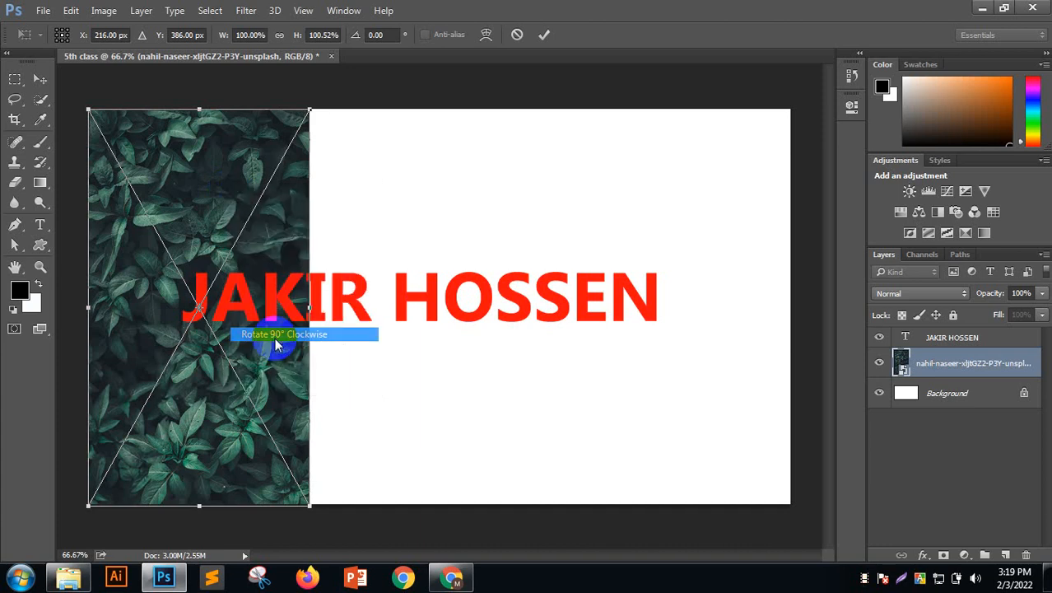
{"action": "left_click", "coordinate": [543, 35]}
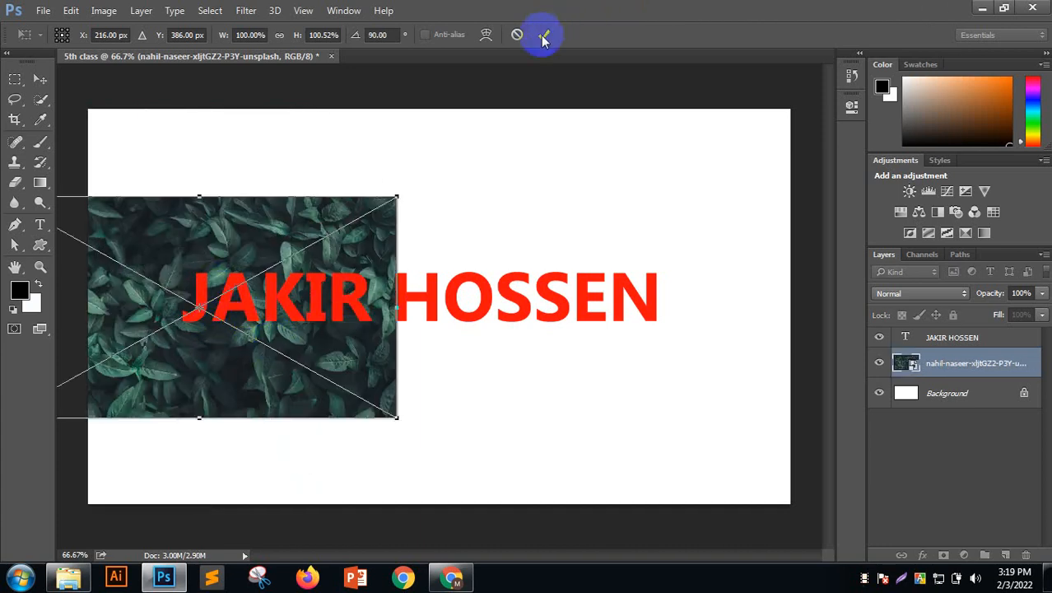
Enlarge the leaf photo to about 120%, raise it, and stack its layer above the name text
{"action": "left_click_drag", "start_coordinate": [324, 215], "coordinate": [411, 226]}
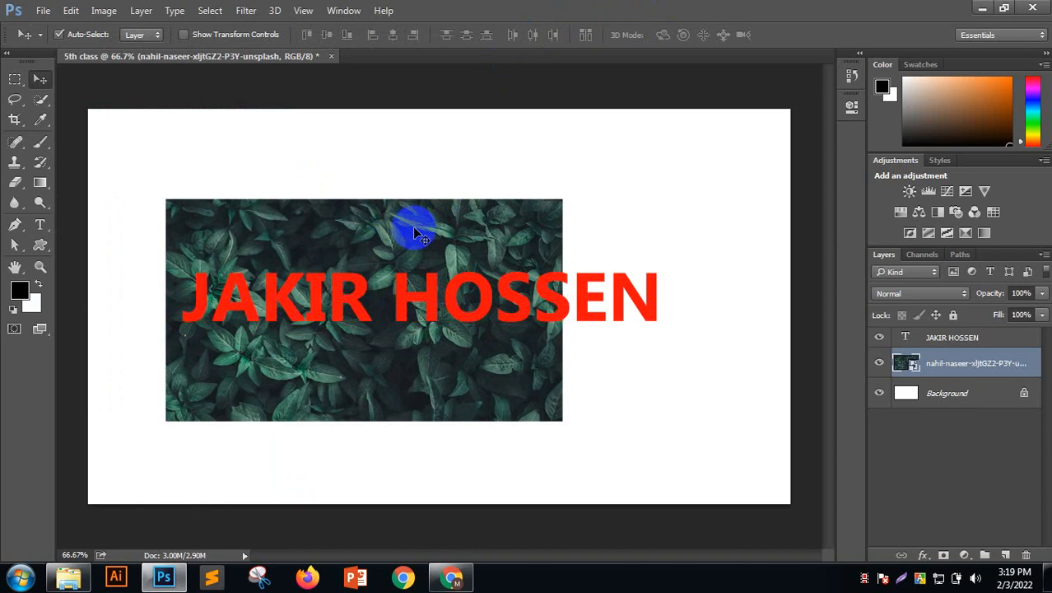
{"action": "left_click", "coordinate": [247, 35]}
{"action": "left_click_drag", "start_coordinate": [562, 421], "coordinate": [677, 498]}
{"action": "left_click", "coordinate": [543, 35]}
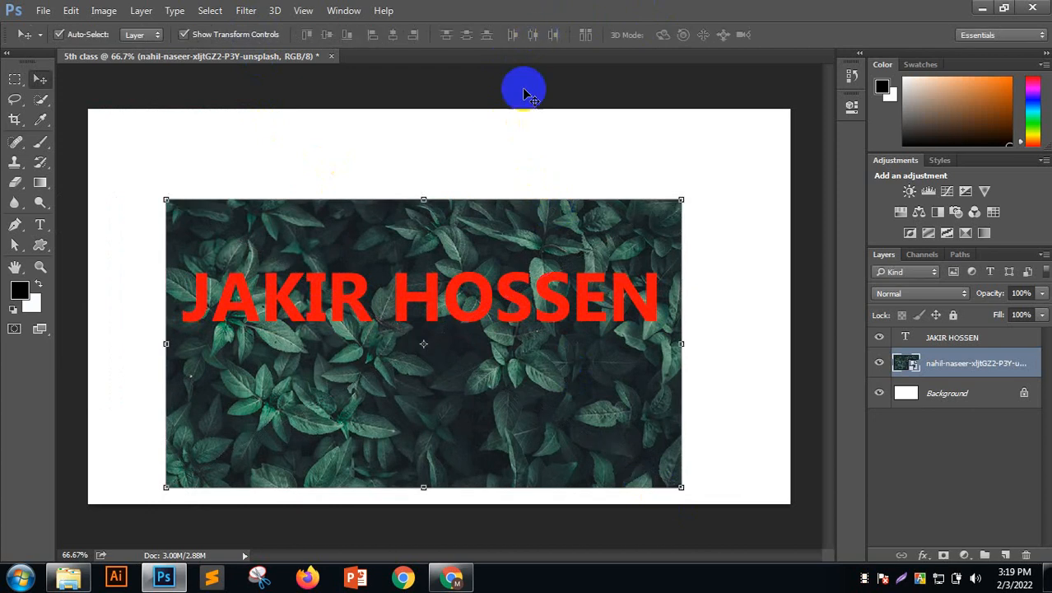
{"action": "left_click_drag", "start_coordinate": [531, 234], "coordinate": [534, 201]}
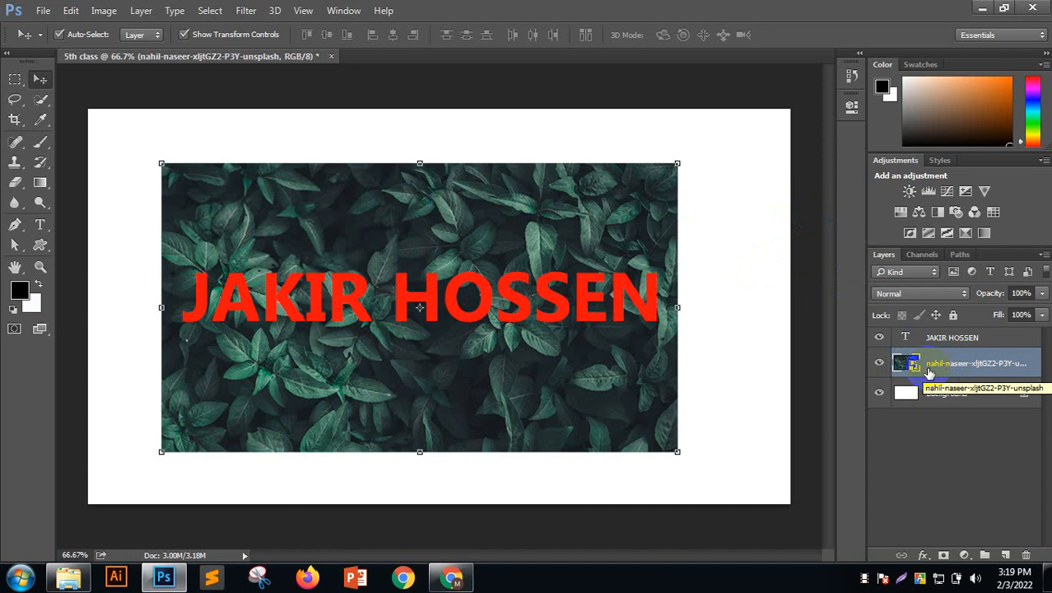
{"action": "left_click_drag", "start_coordinate": [950, 368], "coordinate": [951, 340]}
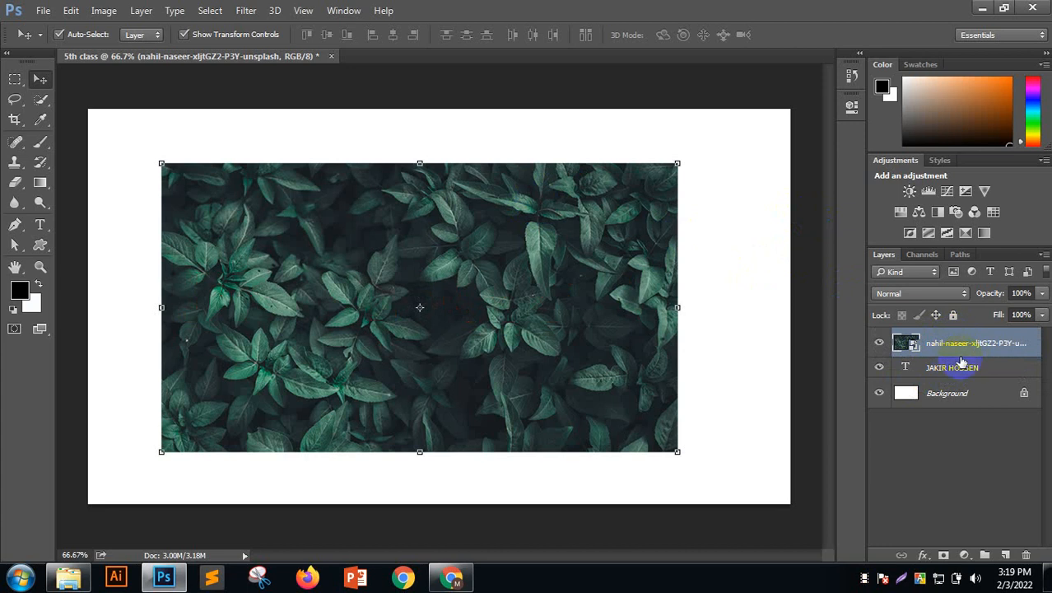
Create a clipping mask so the leaf photo fills the name lettering
{"action": "right_click", "coordinate": [964, 342]}
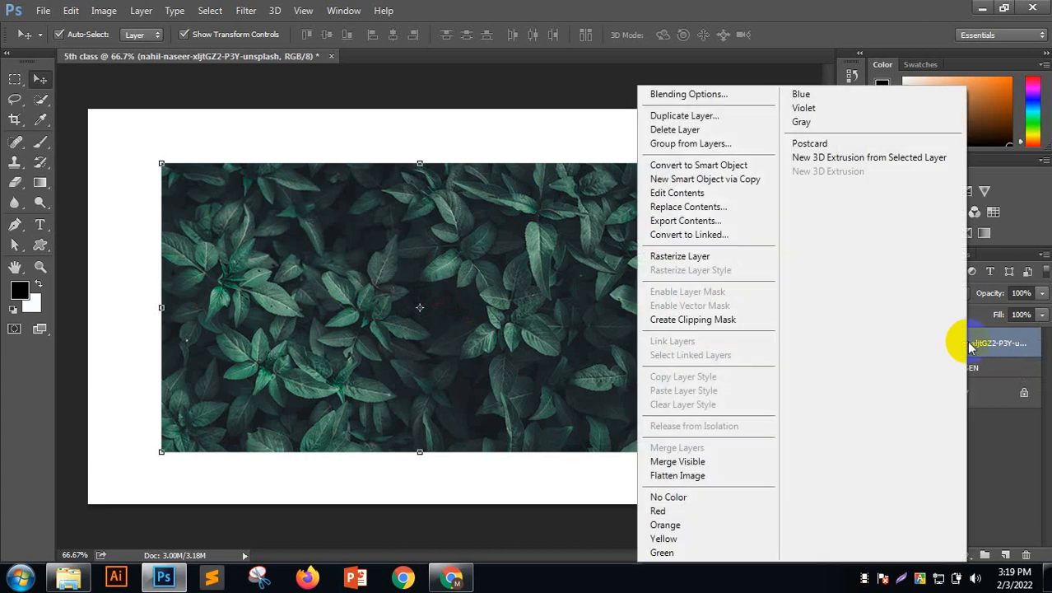
{"action": "left_click", "coordinate": [678, 320]}
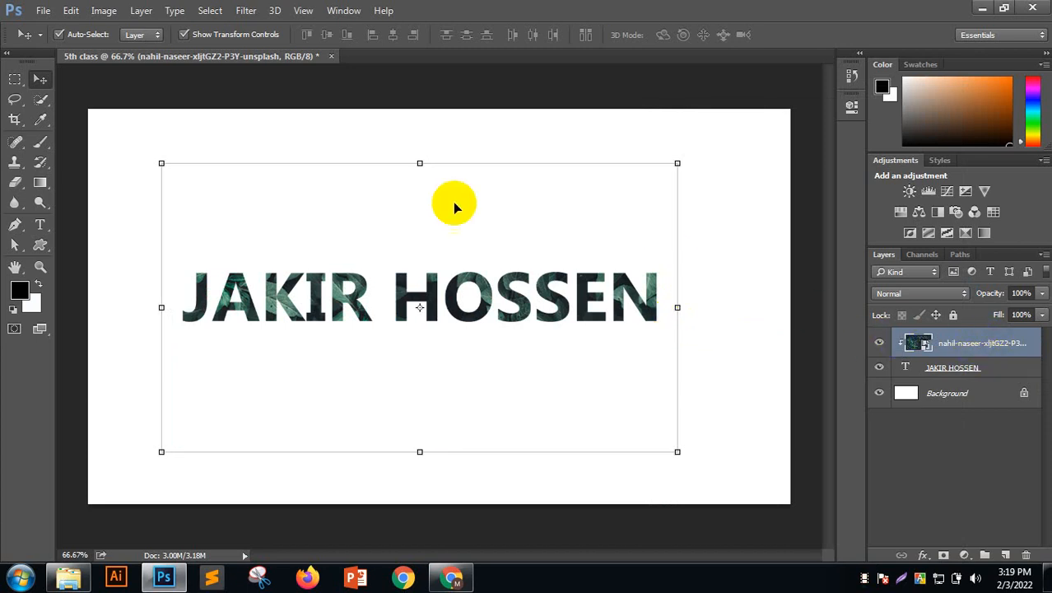
{"action": "mouse_move", "coordinate": [451, 202]}
{"action": "left_mouse_down"}
{"action": "mouse_move", "coordinate": [449, 246]}
{"action": "mouse_move", "coordinate": [472, 203]}
{"action": "mouse_move", "coordinate": [451, 228]}
{"action": "mouse_move", "coordinate": [473, 219]}
{"action": "left_mouse_up"}
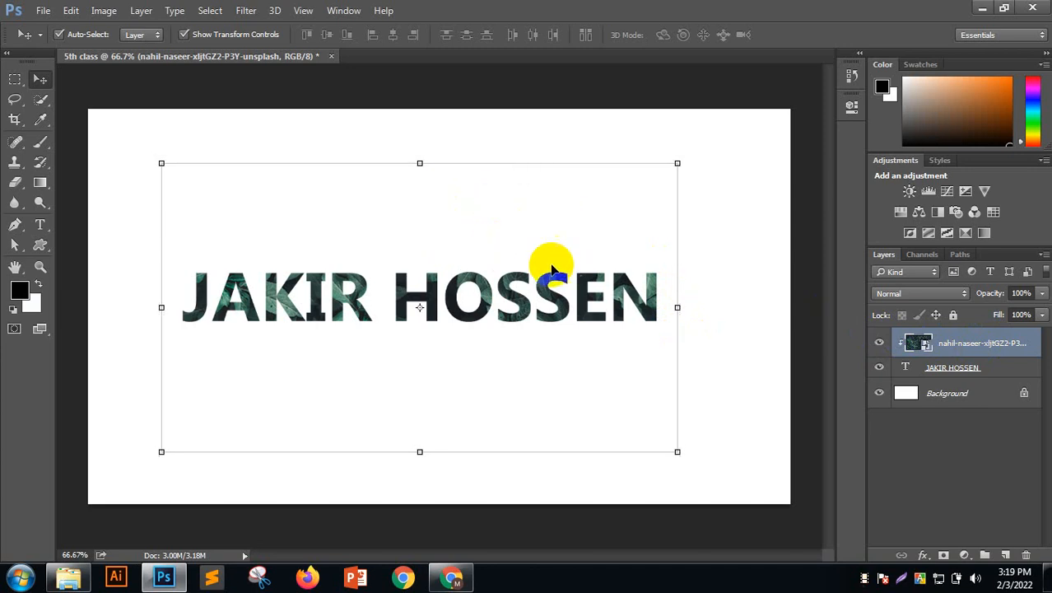
Turn off Auto-Select, then enlarge and reposition the photo inside the letters
{"action": "left_click", "coordinate": [75, 38]}
{"action": "left_click_drag", "start_coordinate": [341, 198], "coordinate": [416, 217]}
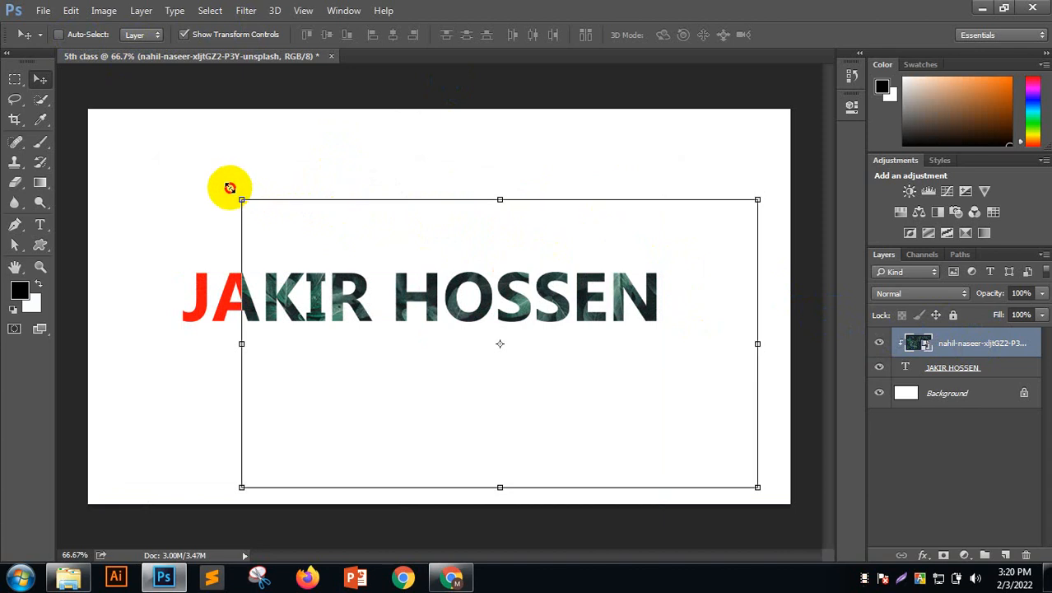
{"action": "left_click_drag", "start_coordinate": [240, 198], "coordinate": [175, 137]}
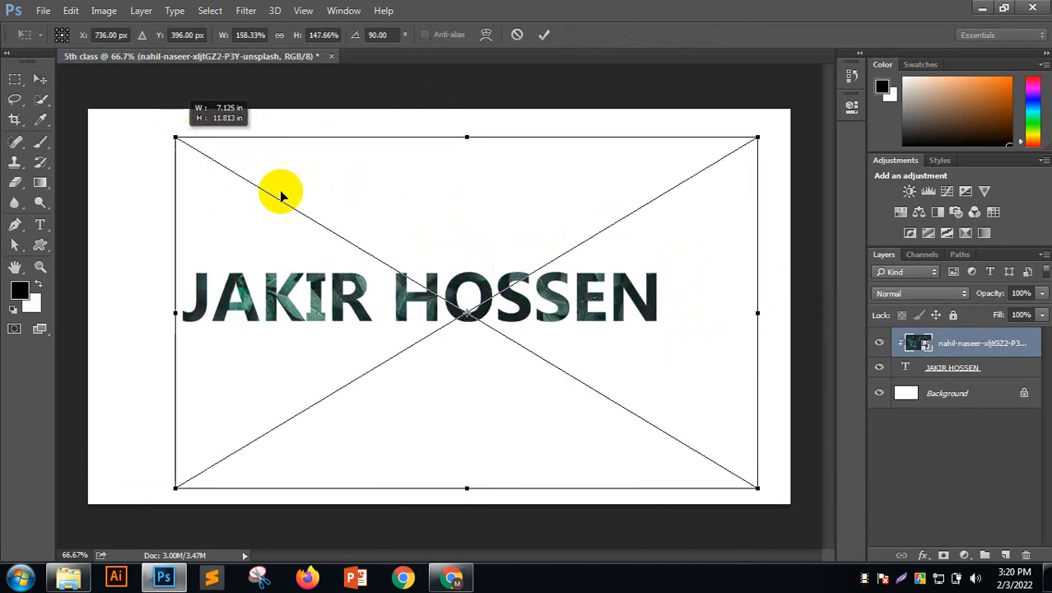
{"action": "left_click_drag", "start_coordinate": [395, 229], "coordinate": [400, 161]}
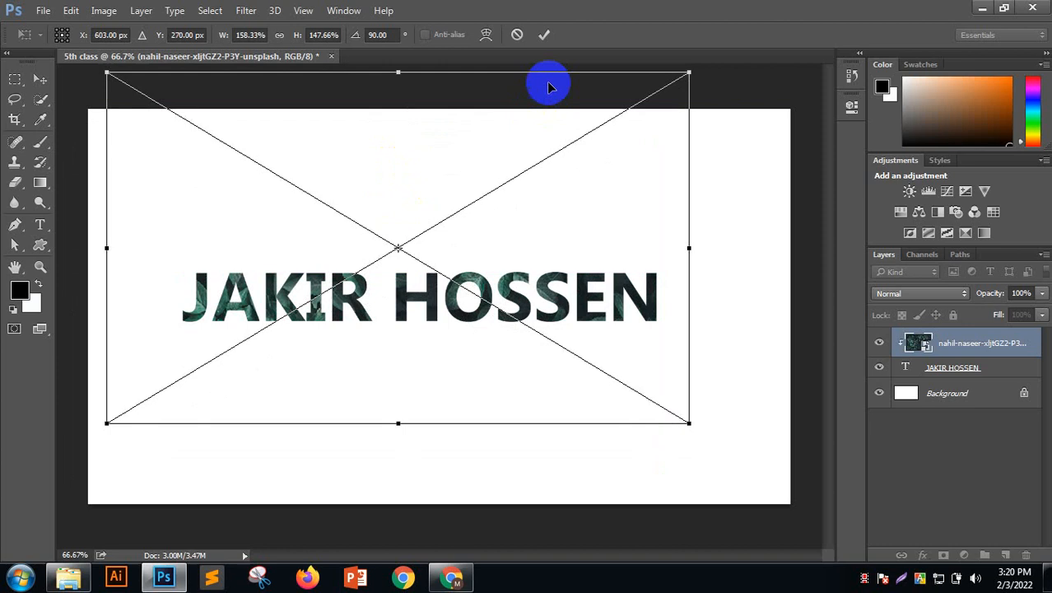
{"action": "left_click", "coordinate": [544, 37]}
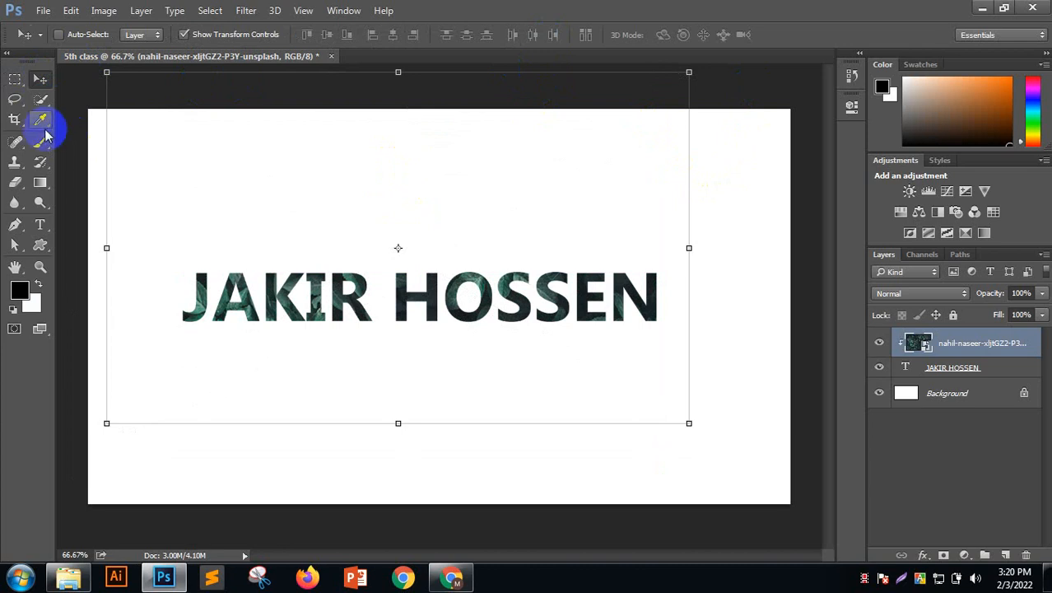
Undo back to before the clipping mask was applied
{"action": "key", "text": "ctrl"}
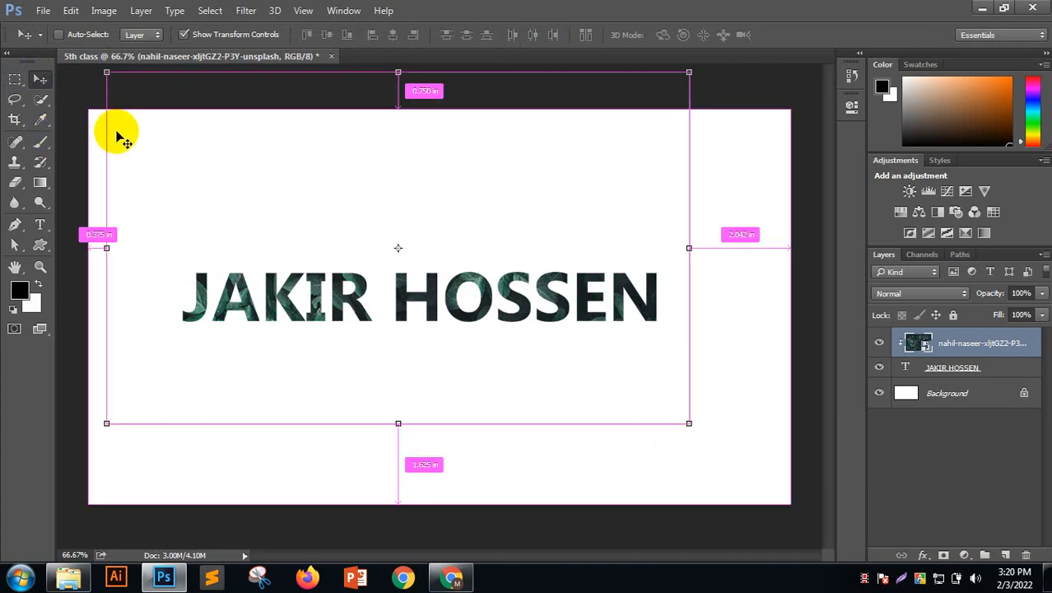
{"action": "key", "text": "ctrl"}
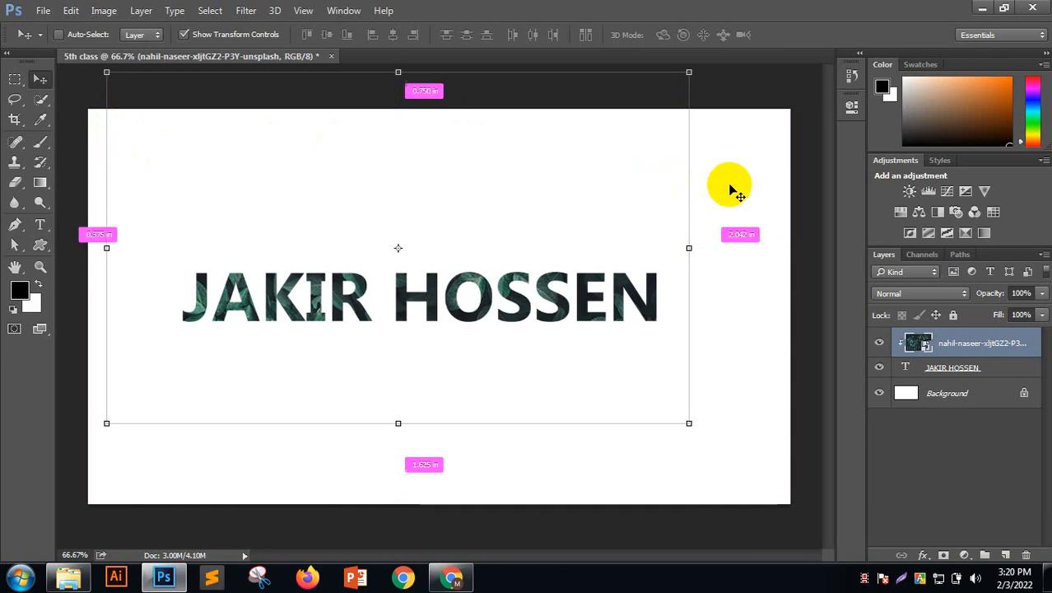
{"action": "key", "text": "ctrl+bracketleft"}
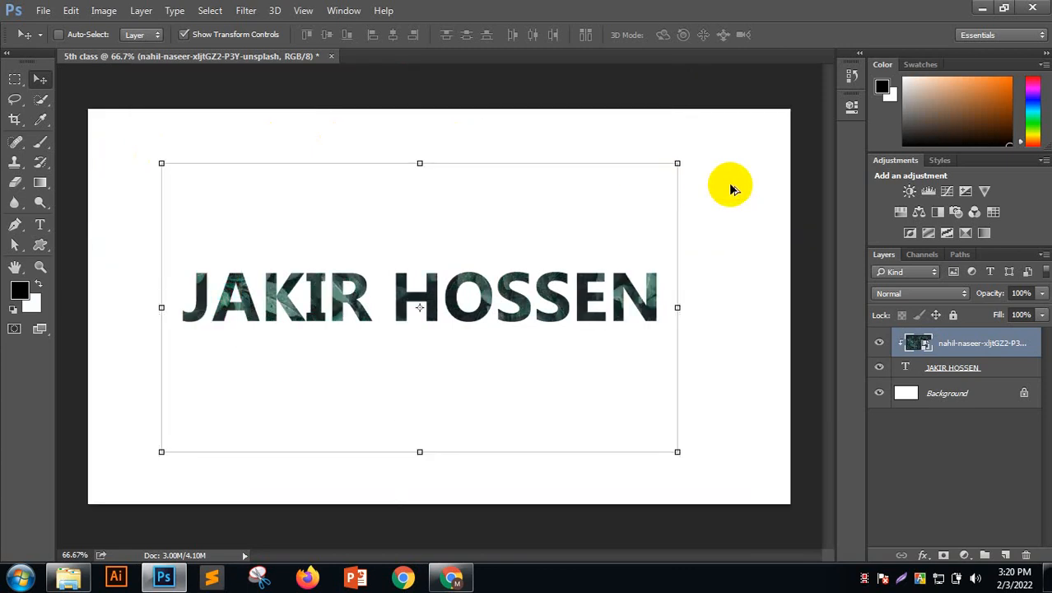
{"action": "key", "text": "ctrl"}
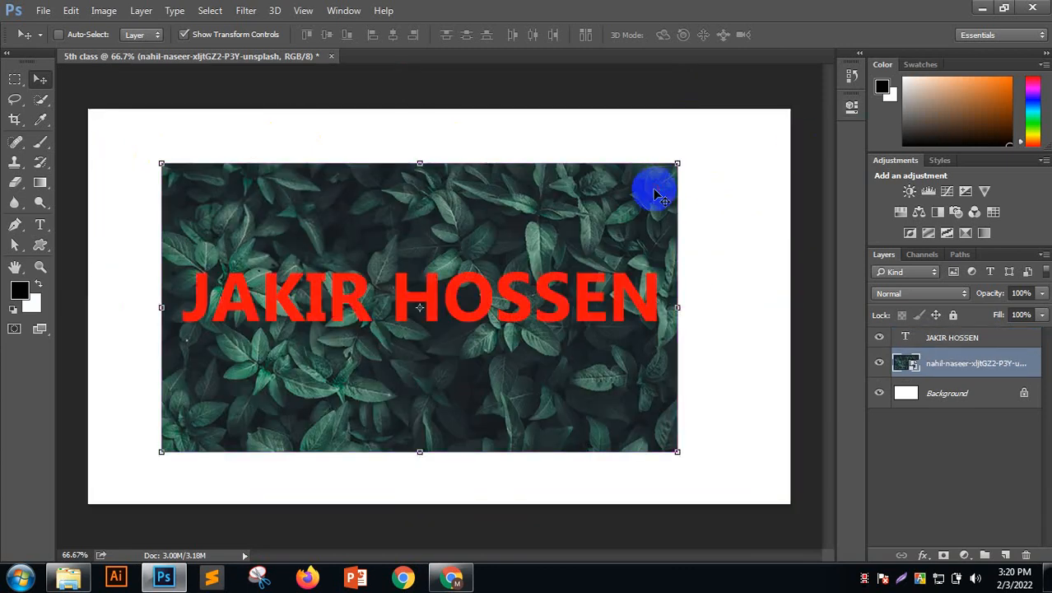
Hide the name text layer and draw an elliptical selection near the photo's centre
{"action": "left_click", "coordinate": [879, 338]}
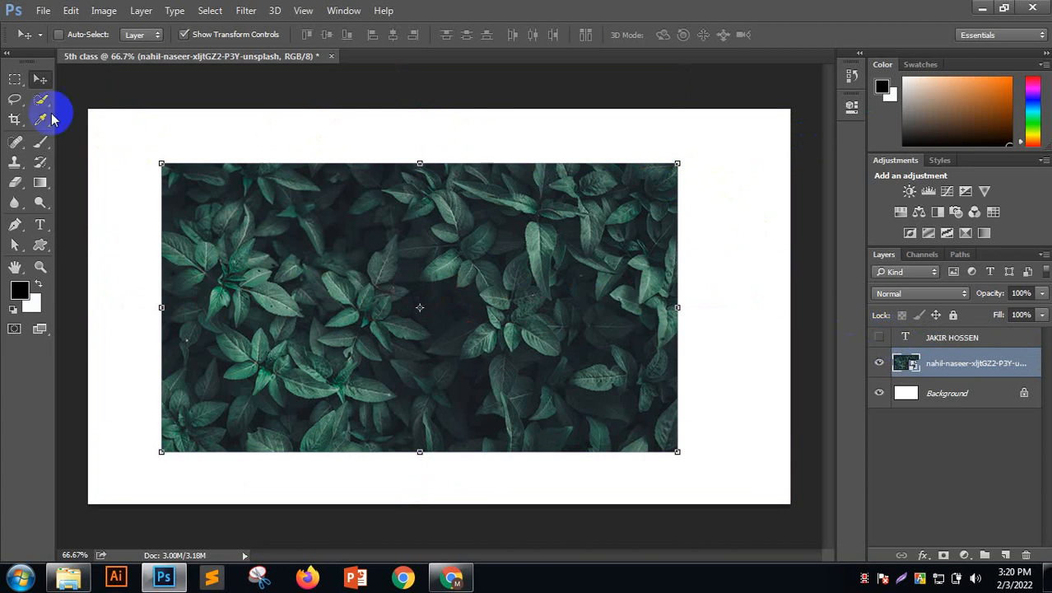
{"action": "left_click_drag", "start_coordinate": [15, 79], "coordinate": [58, 95]}
{"action": "left_click_drag", "start_coordinate": [334, 241], "coordinate": [545, 419]}
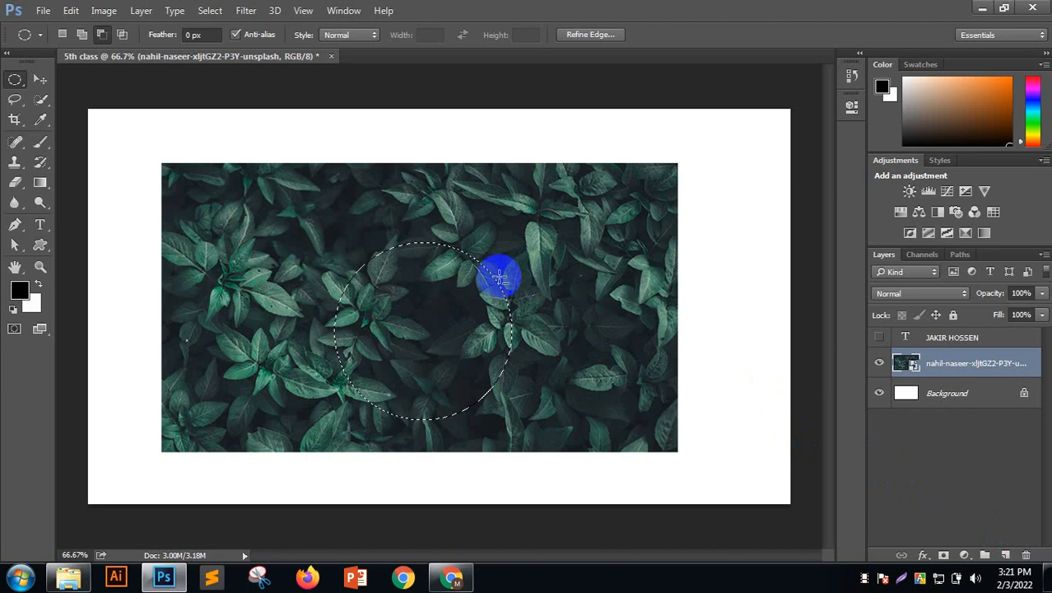
Add a new layer, fill the circular selection with white, then deselect
{"action": "left_click", "coordinate": [1006, 555]}
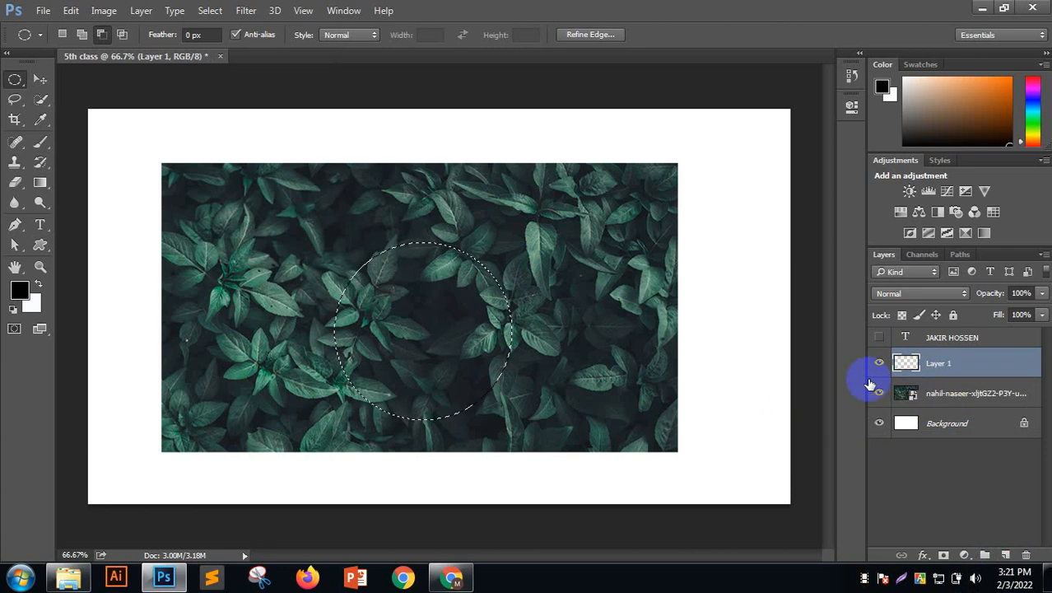
{"action": "key", "text": "alt+BackSpace"}
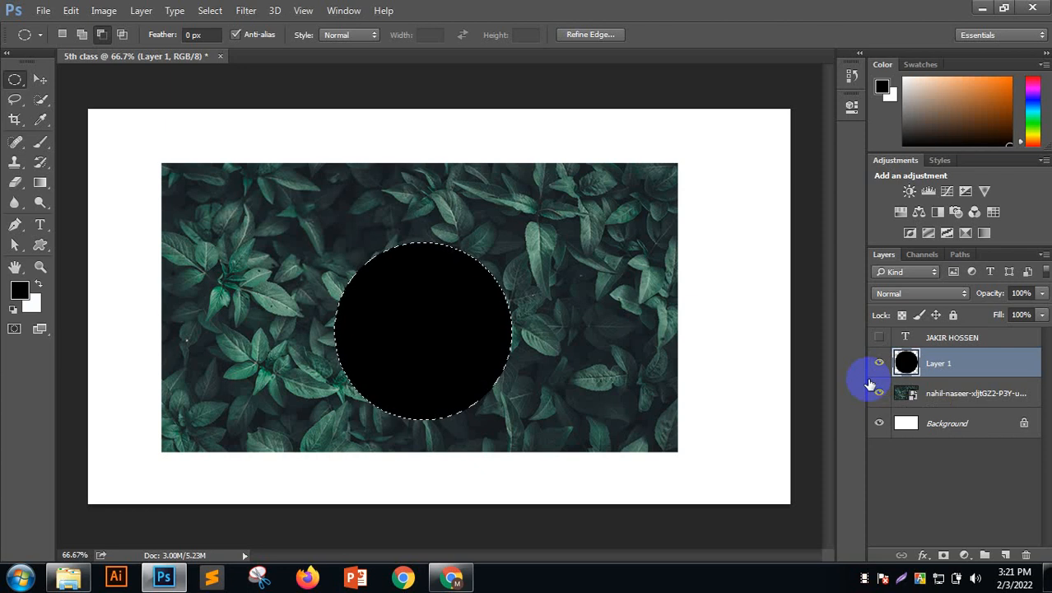
{"action": "key", "text": "ctrl+BackSpace"}
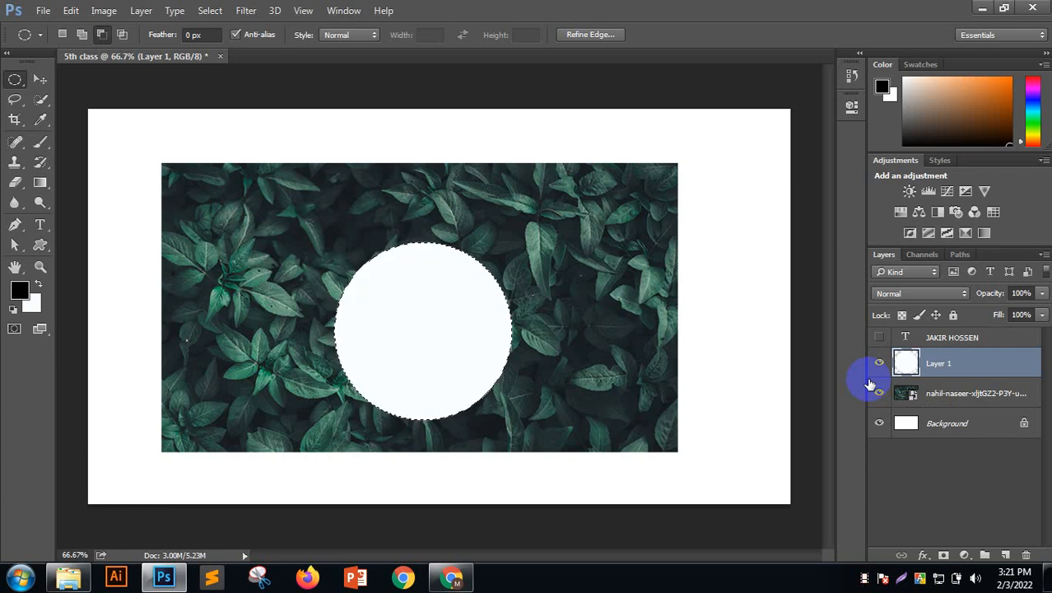
{"action": "key", "text": "ctrl+d"}
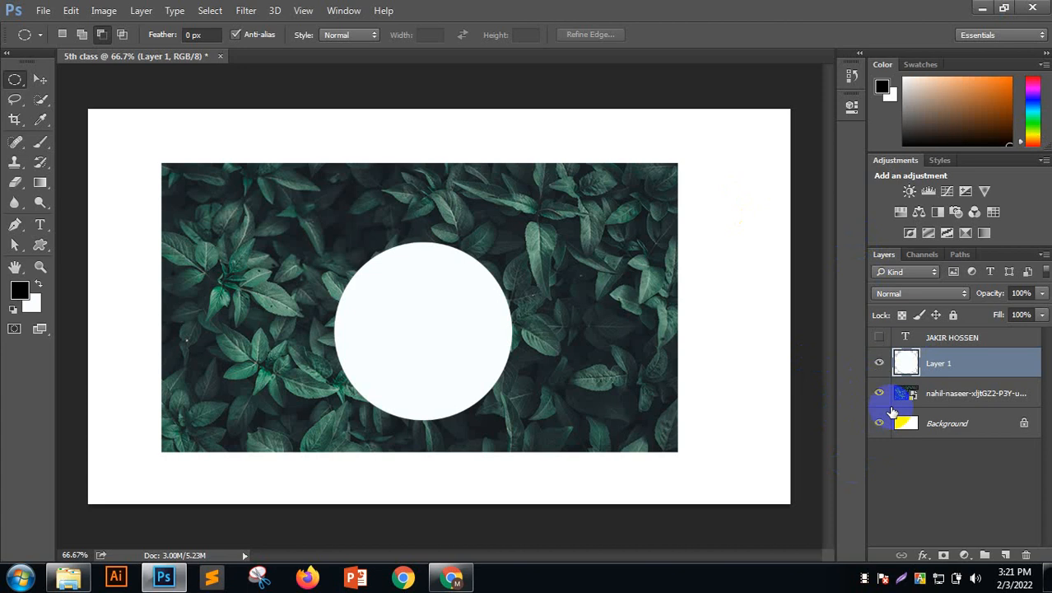
Reselect the circle and fill it with bright orange, then deselect
{"action": "left_click", "coordinate": [906, 363]}
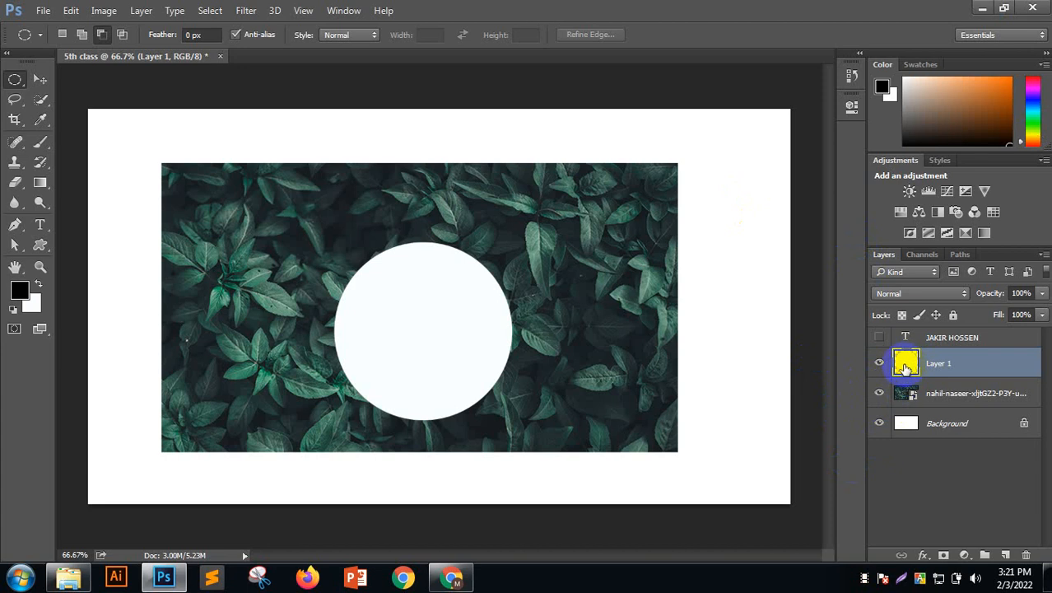
{"action": "left_click", "coordinate": [906, 363], "text": "ctrl"}
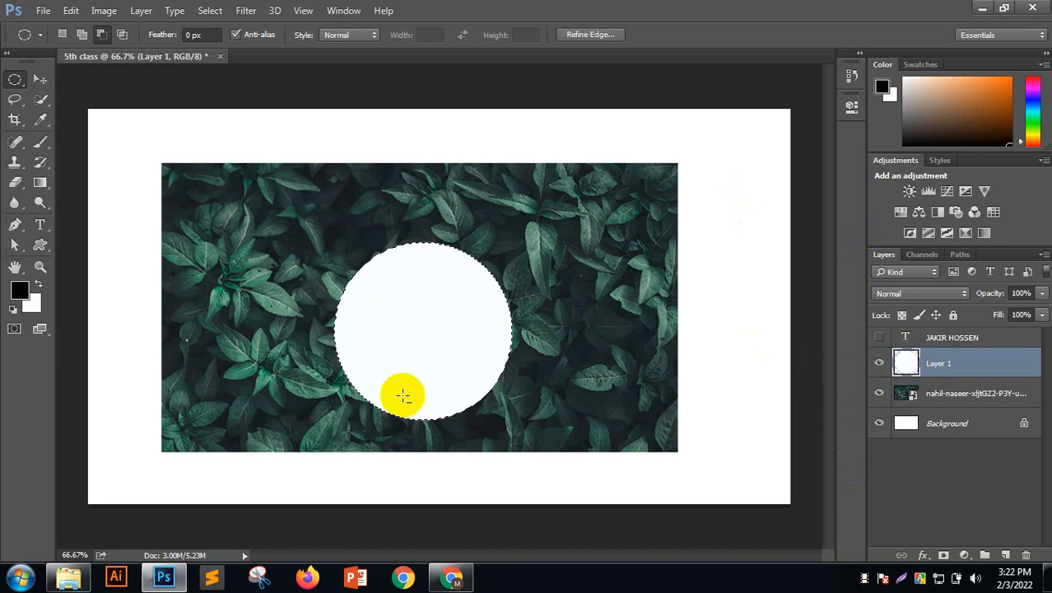
{"action": "left_click", "coordinate": [19, 290]}
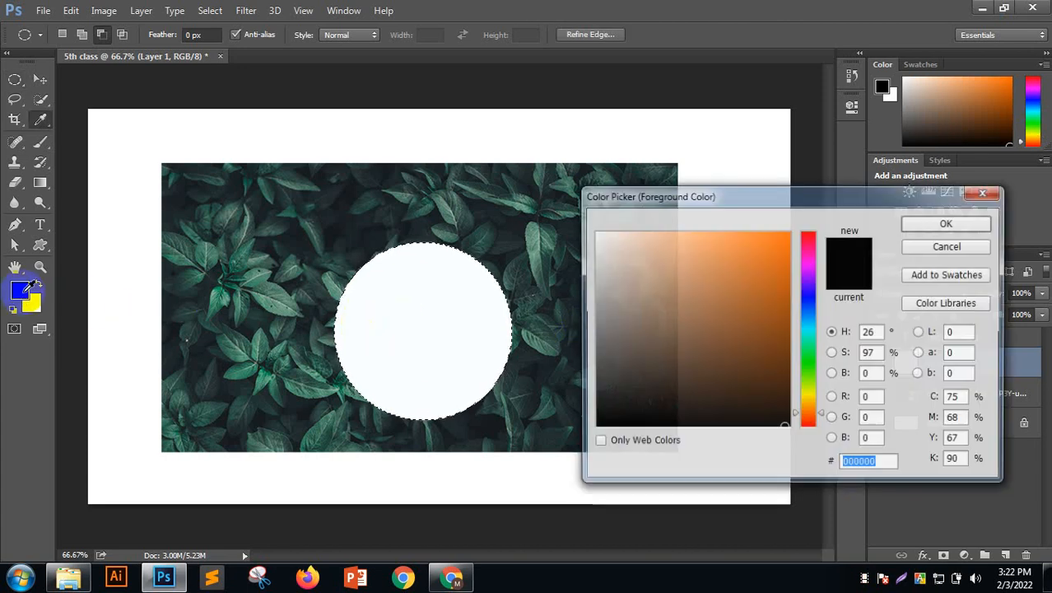
{"action": "left_click", "coordinate": [731, 261]}
{"action": "left_click_drag", "start_coordinate": [731, 261], "coordinate": [799, 219]}
{"action": "left_click", "coordinate": [921, 222]}
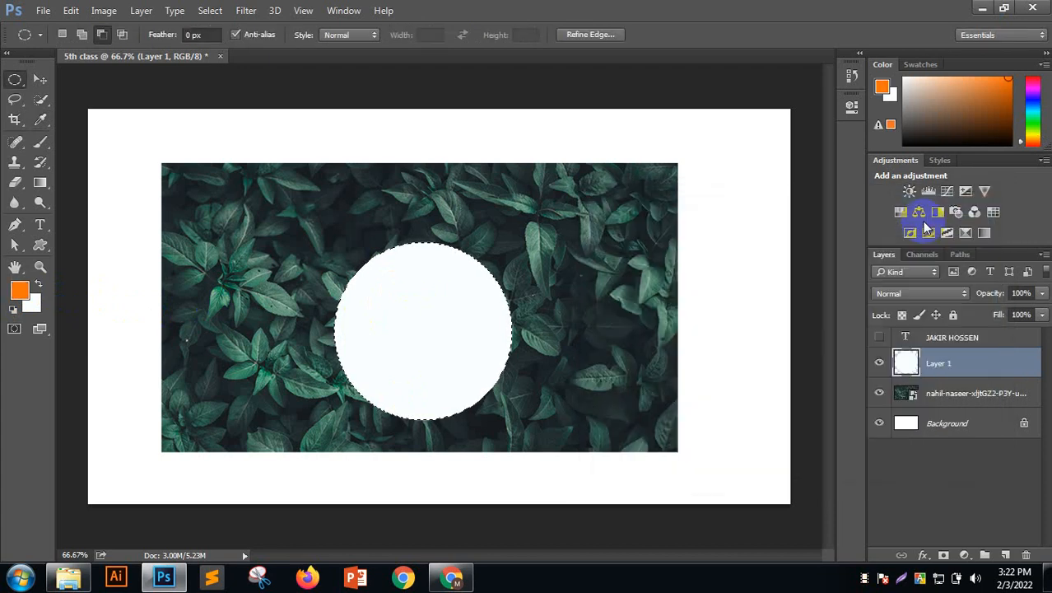
{"action": "key", "text": "alt+BackSpace"}
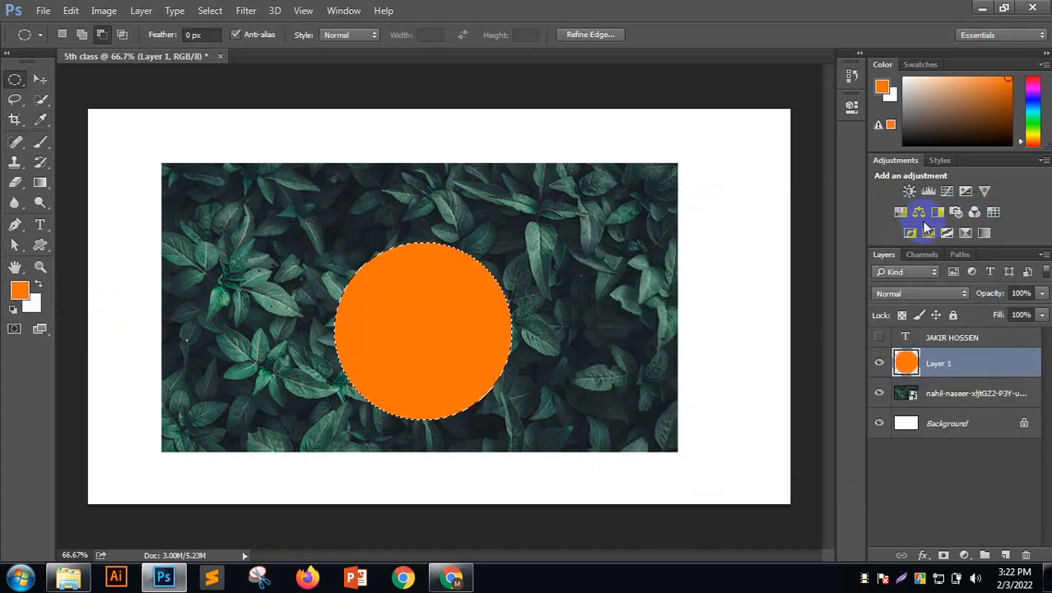
{"action": "key", "text": "ctrl+d"}
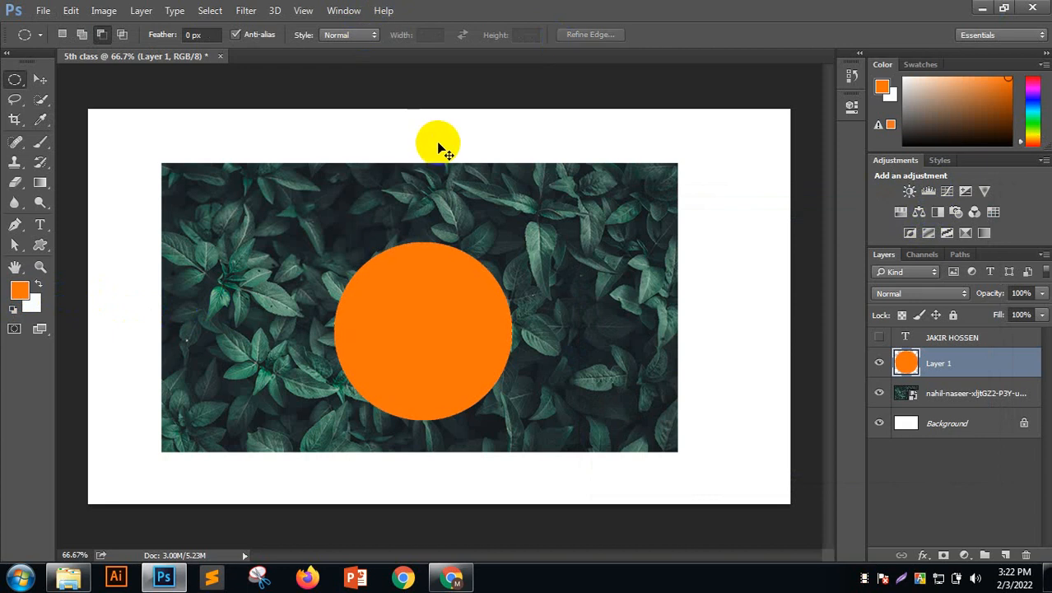
Load the orange circle as a selection and step back until the circle layer is gone
{"action": "key", "text": "ctrl+shift+d"}
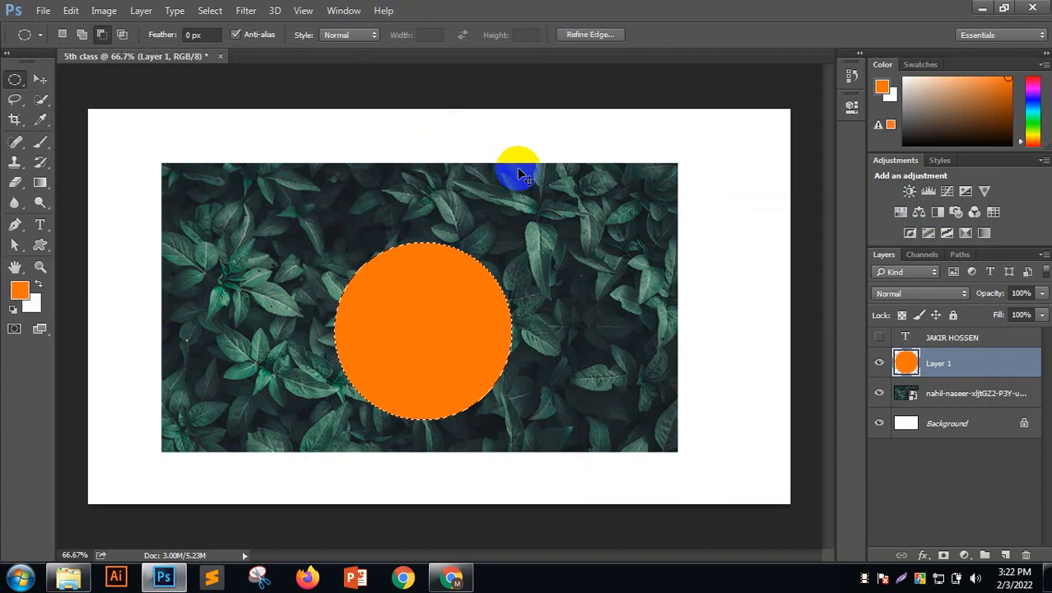
{"action": "key", "text": "ctrl+BackSpace"}
{"action": "key", "text": "ctrl+alt+z"}
{"action": "key", "text": "ctrl+alt+z"}
{"action": "key", "text": "ctrl+alt+z"}
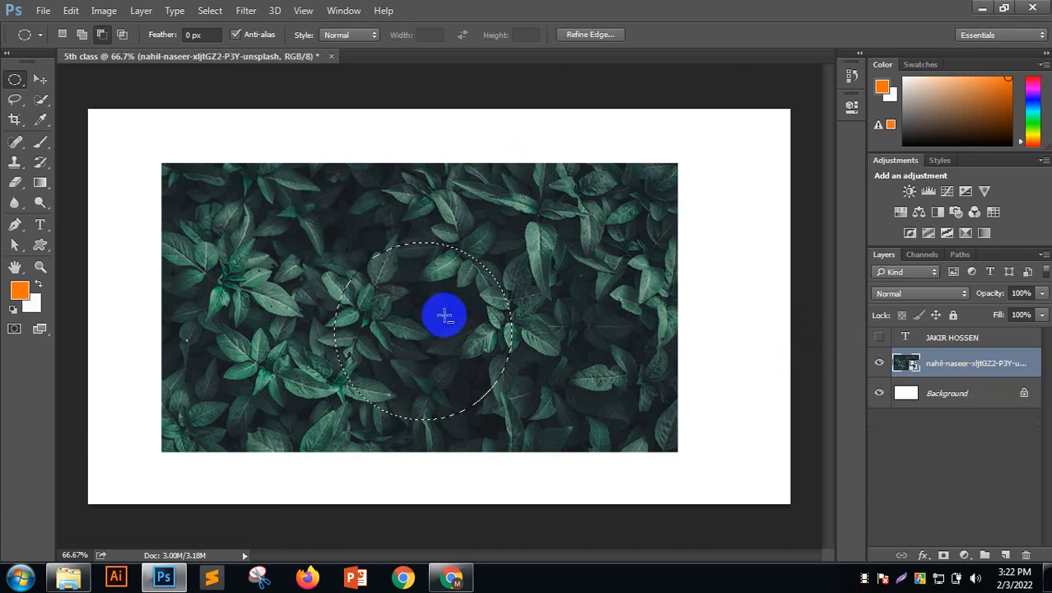
Add a Solid Color fill layer filling the circle with peach
{"action": "left_click", "coordinate": [966, 553]}
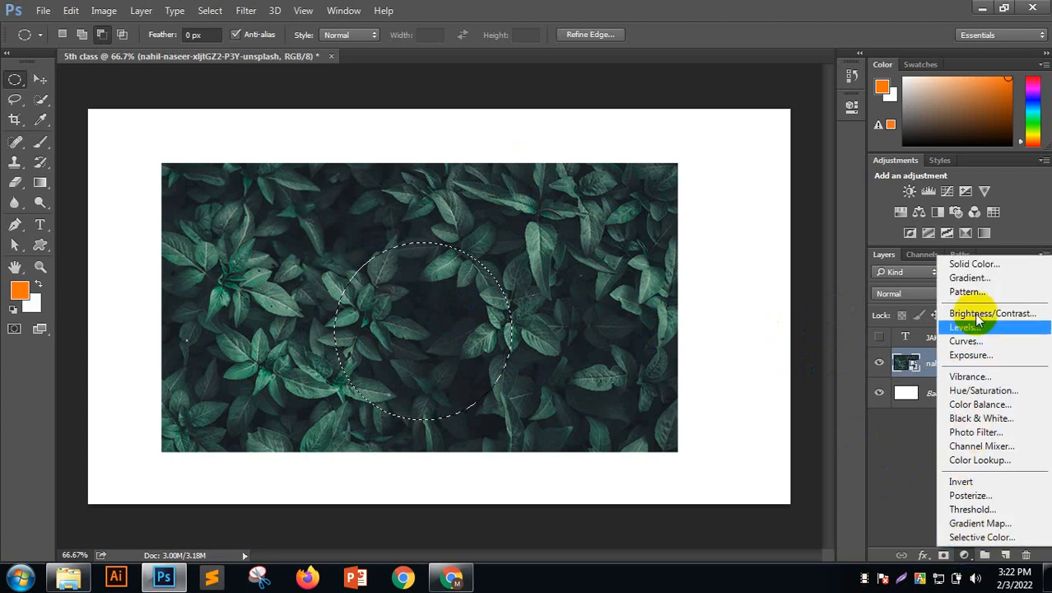
{"action": "left_click", "coordinate": [969, 265]}
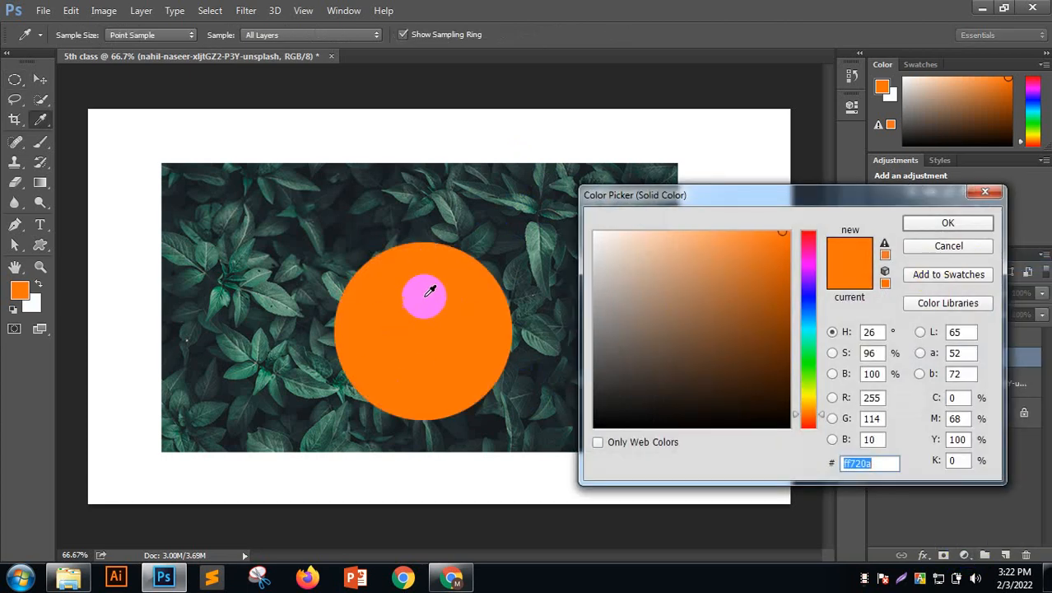
{"action": "mouse_move", "coordinate": [696, 291]}
{"action": "left_mouse_down"}
{"action": "mouse_move", "coordinate": [699, 373]}
{"action": "mouse_move", "coordinate": [693, 312]}
{"action": "mouse_move", "coordinate": [746, 322]}
{"action": "mouse_move", "coordinate": [665, 290]}
{"action": "mouse_move", "coordinate": [705, 282]}
{"action": "mouse_move", "coordinate": [723, 247]}
{"action": "mouse_move", "coordinate": [664, 252]}
{"action": "left_mouse_up"}
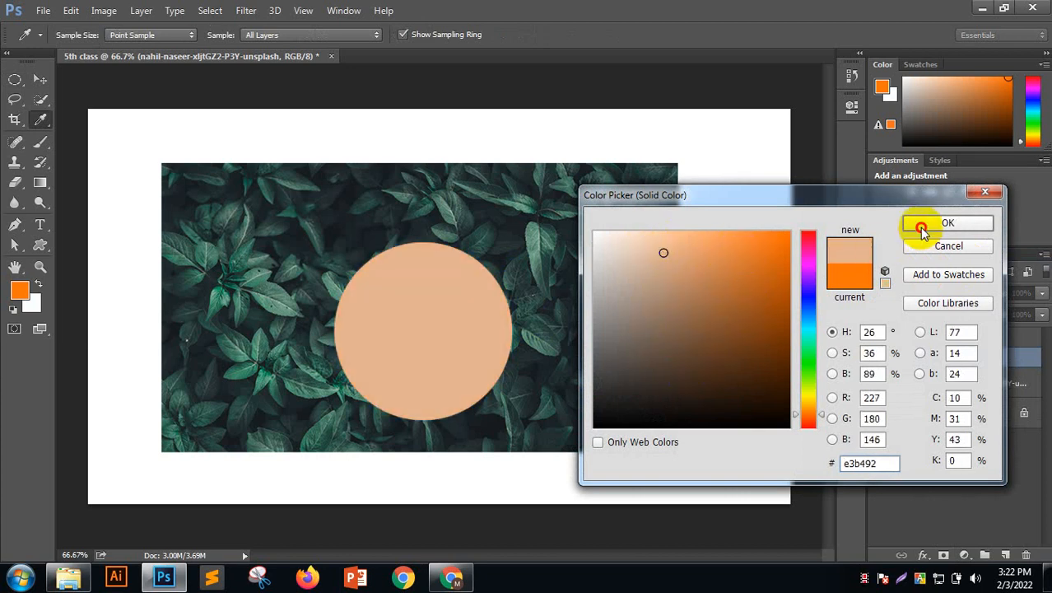
{"action": "left_click", "coordinate": [926, 223]}
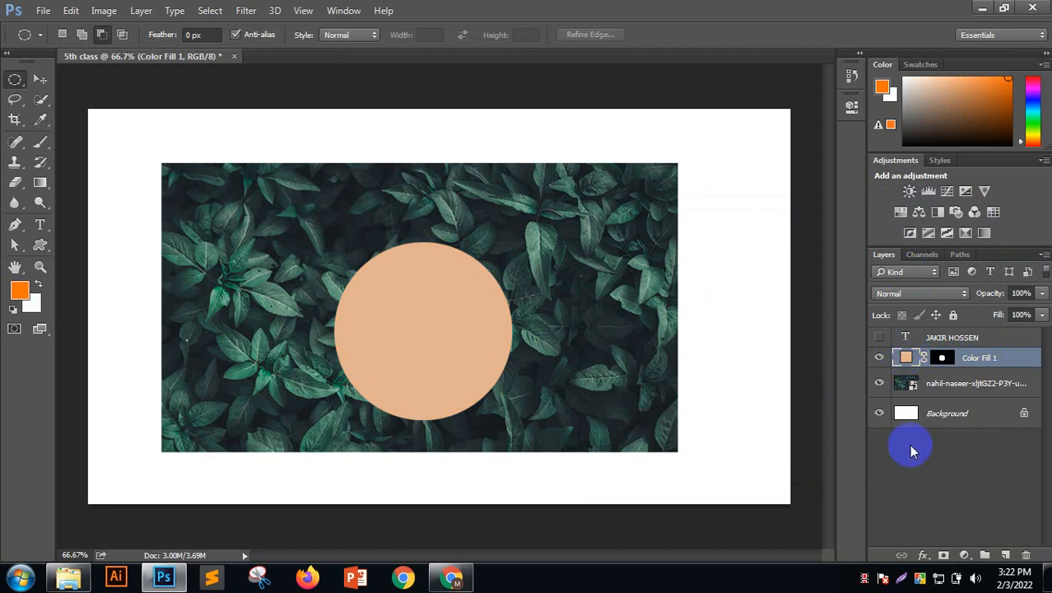
Recolour the Color Fill 1 circle to pale beige d4c0b1
{"action": "left_click", "coordinate": [40, 79]}
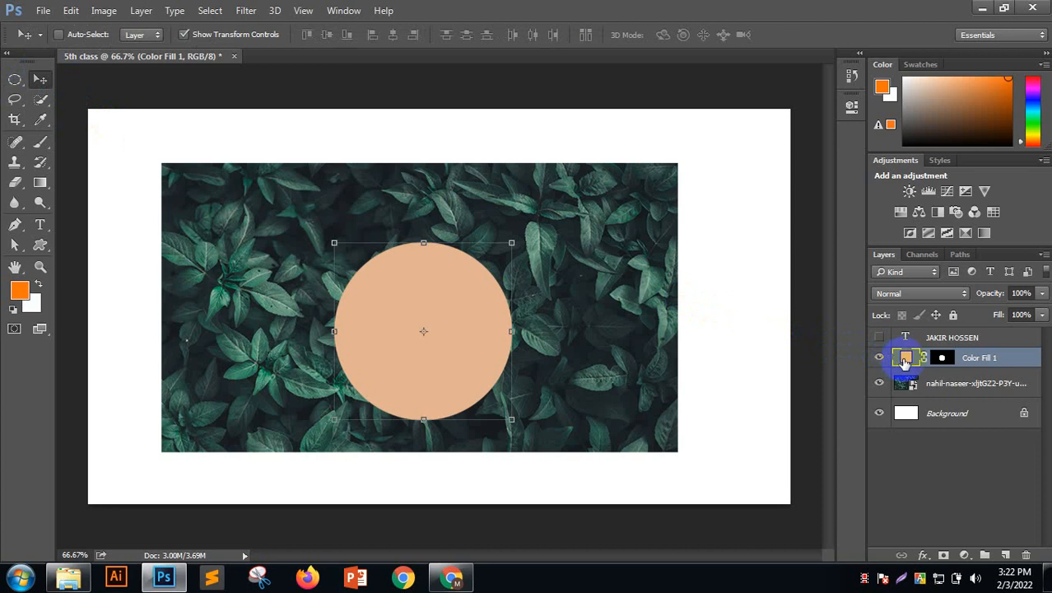
{"action": "double_click", "coordinate": [905, 359]}
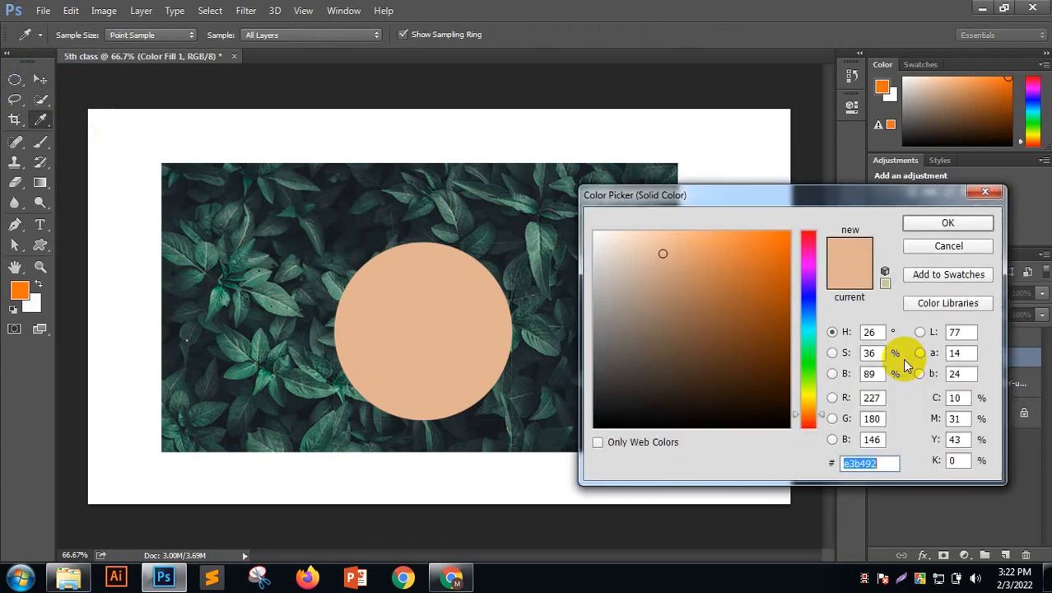
{"action": "left_click", "coordinate": [753, 306]}
{"action": "mouse_move", "coordinate": [777, 272]}
{"action": "left_mouse_down"}
{"action": "mouse_move", "coordinate": [709, 375]}
{"action": "mouse_move", "coordinate": [624, 262]}
{"action": "left_mouse_up"}
Clip the leaf photo into the beige circle and shift it down-left inside
{"action": "left_click", "coordinate": [947, 225]}
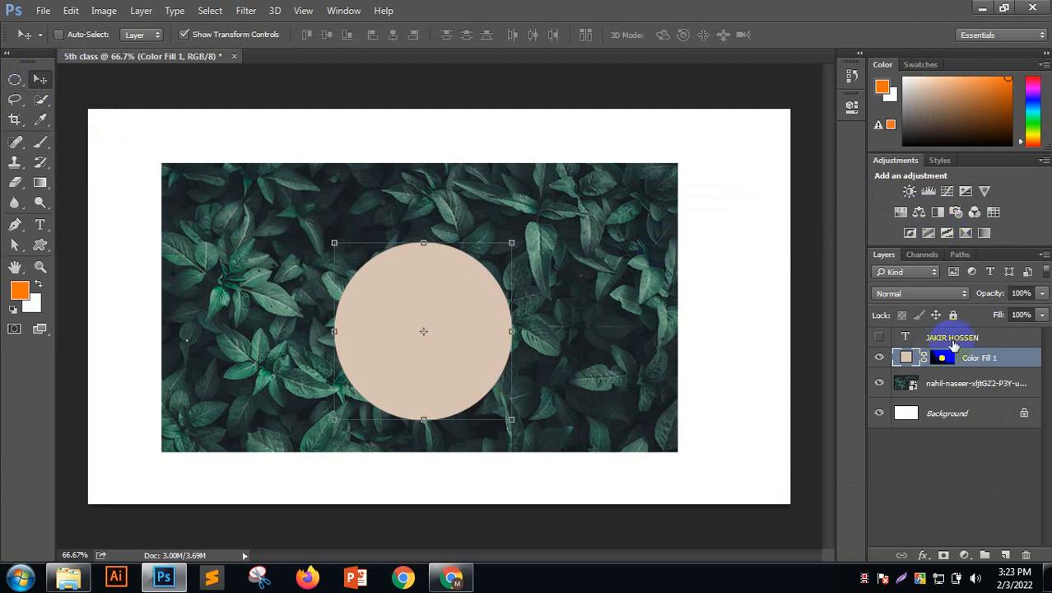
{"action": "left_click_drag", "start_coordinate": [917, 338], "coordinate": [935, 355]}
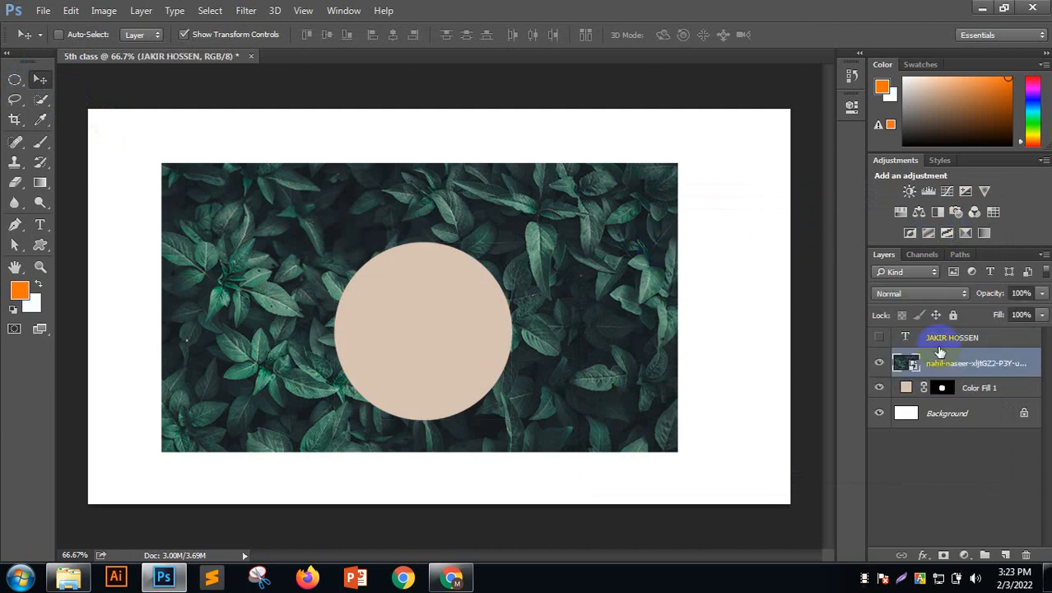
{"action": "right_click", "coordinate": [1001, 363]}
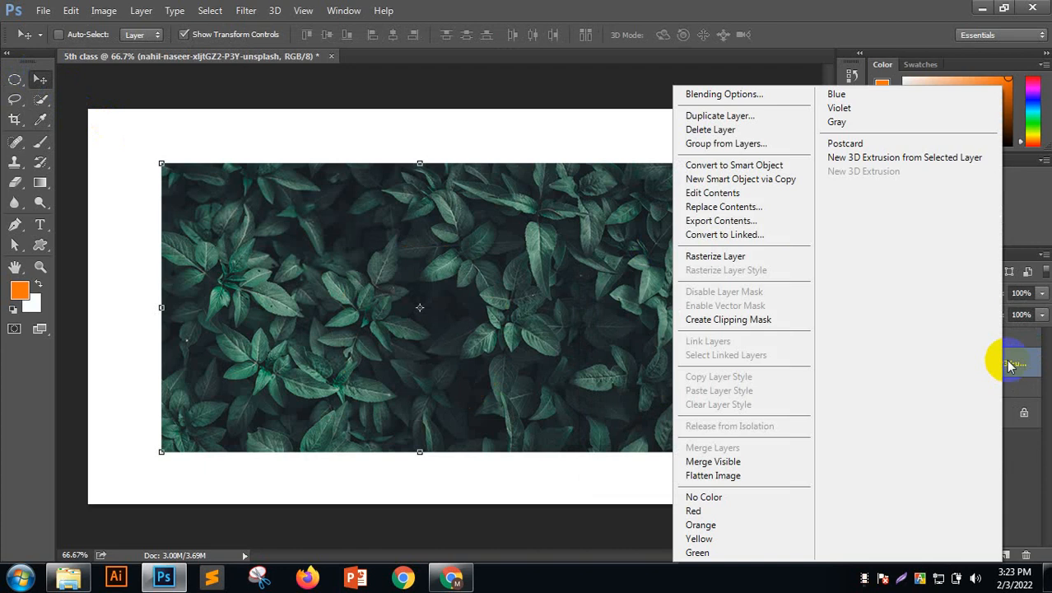
{"action": "left_click", "coordinate": [714, 319]}
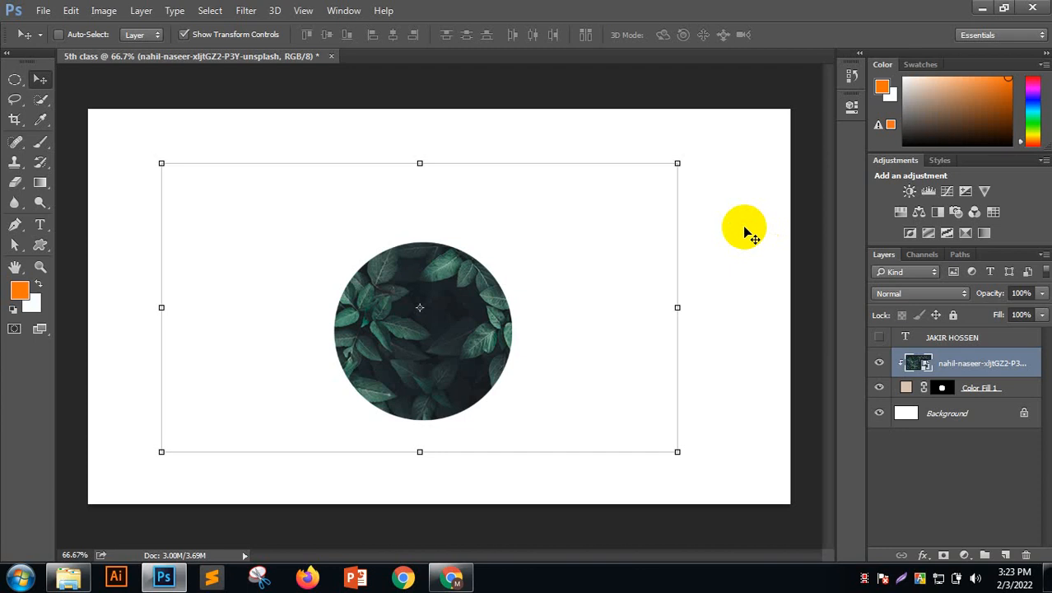
{"action": "left_click_drag", "start_coordinate": [721, 165], "coordinate": [466, 411]}
Delete both the leaf photo and circle fill layers, then minimize Photoshop
{"action": "left_click", "coordinate": [83, 35]}
{"action": "left_click_drag", "start_coordinate": [155, 116], "coordinate": [728, 517]}
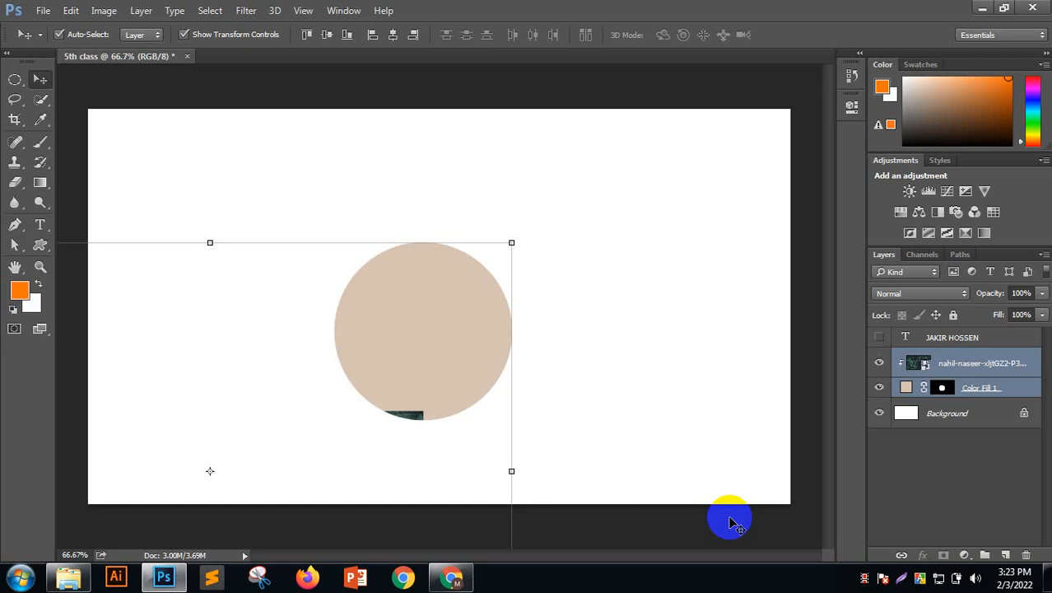
{"action": "key", "text": "Delete"}
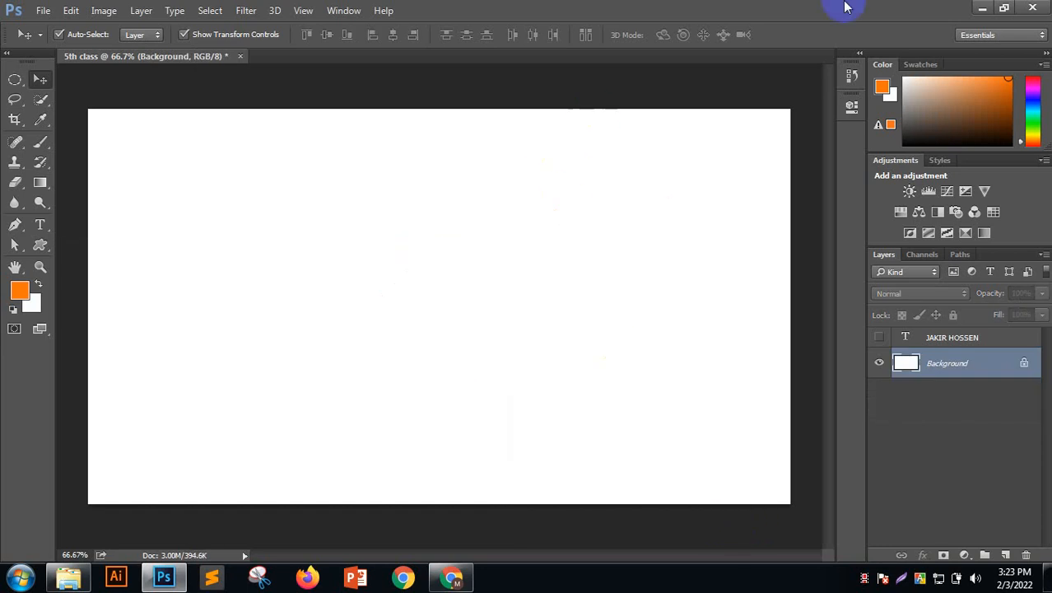
{"action": "left_click", "coordinate": [981, 8]}
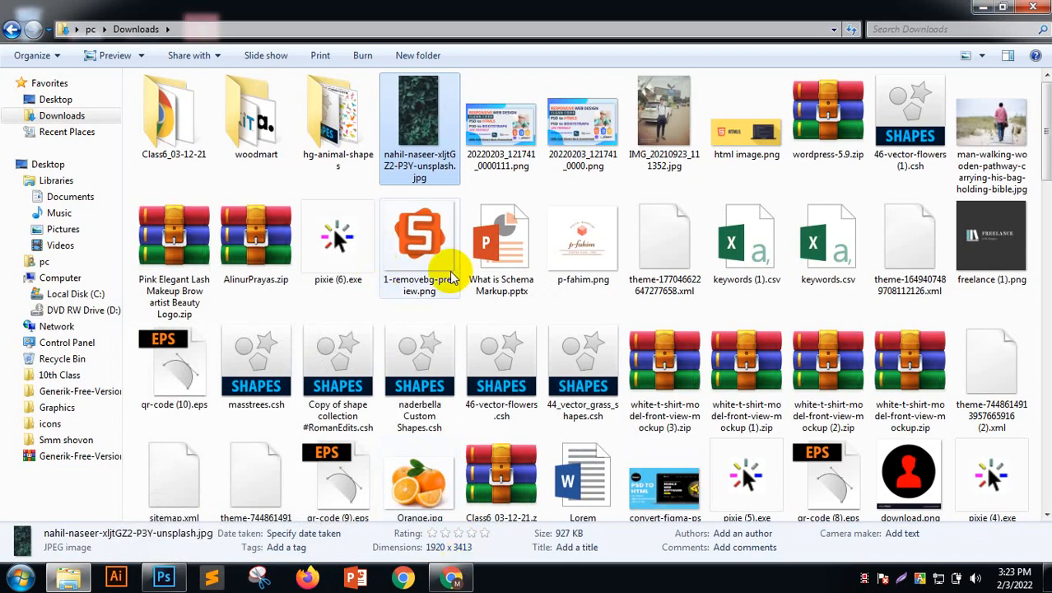
Preview the leaf photo in Downloads, zooming and panning before closing it
{"action": "left_click", "coordinate": [411, 144]}
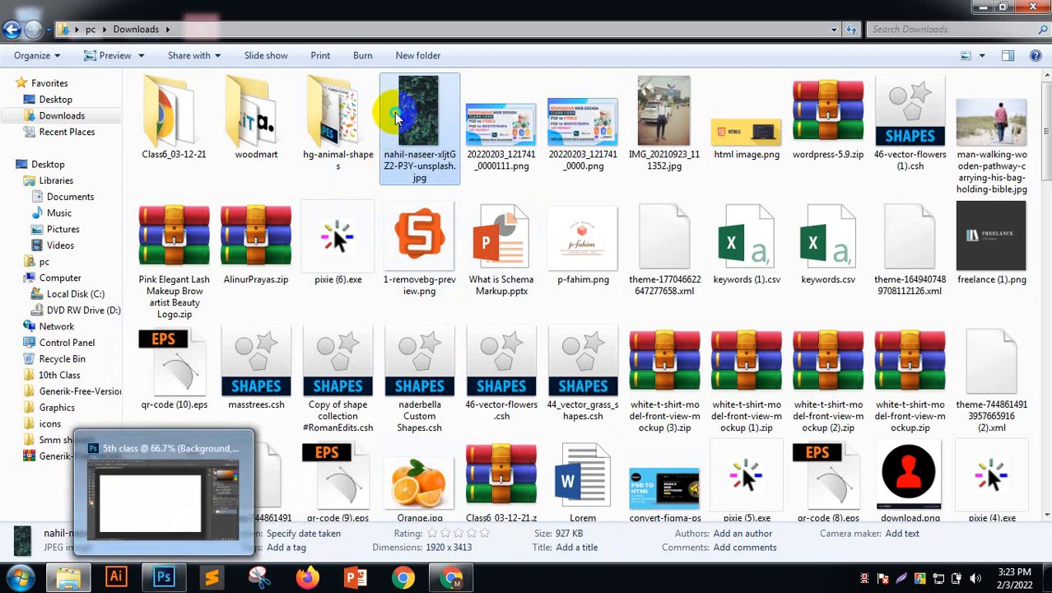
{"action": "right_click", "coordinate": [396, 117]}
{"action": "left_click", "coordinate": [421, 117]}
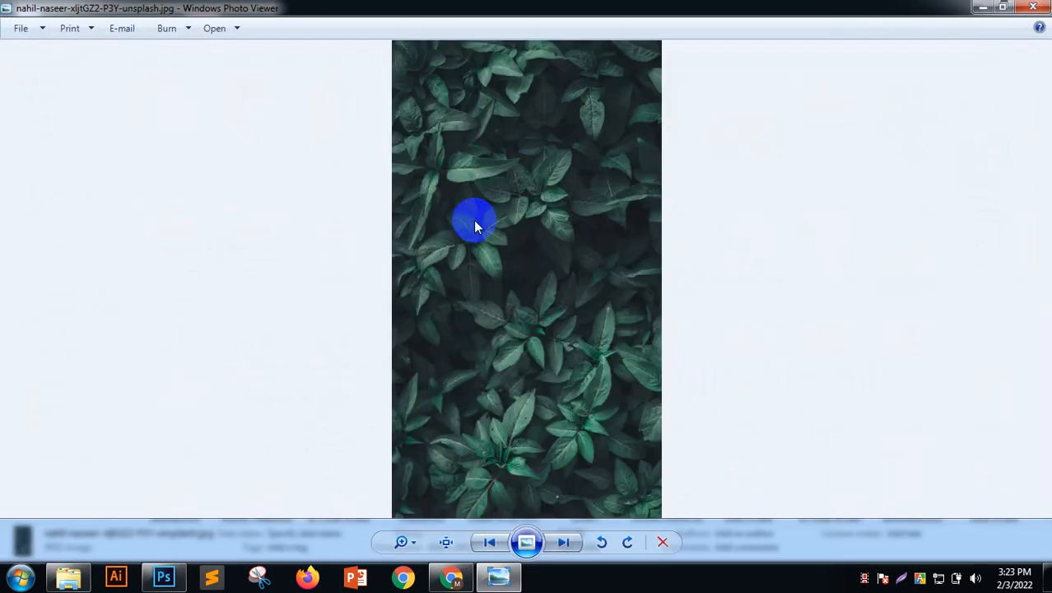
{"action": "scroll", "coordinate": [511, 241], "scroll_direction": "up", "scroll_amount": 3}
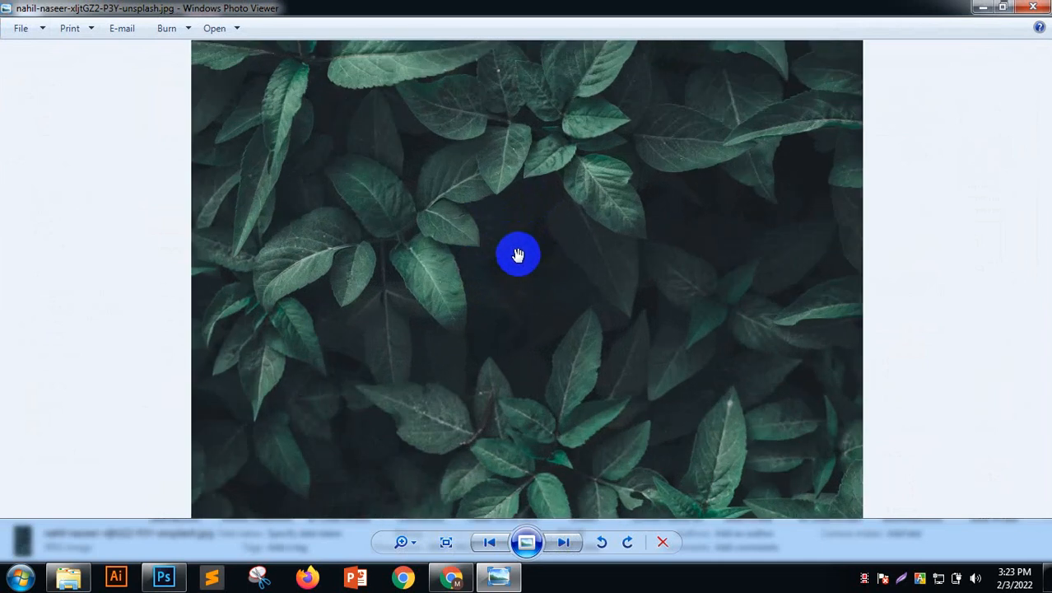
{"action": "scroll", "coordinate": [529, 330], "scroll_direction": "up", "scroll_amount": 1}
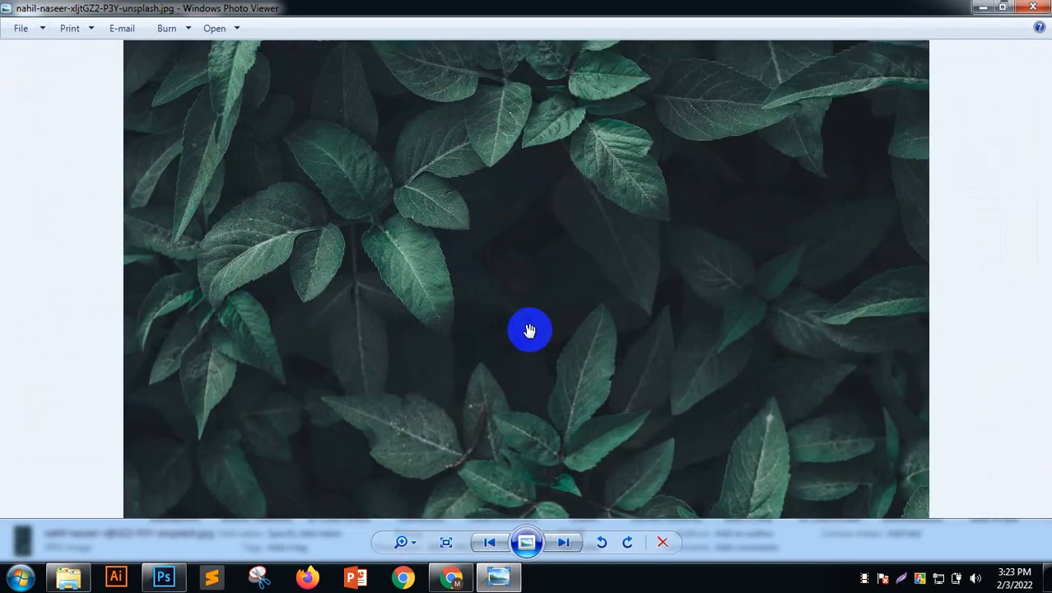
{"action": "left_click_drag", "start_coordinate": [595, 245], "coordinate": [510, 228]}
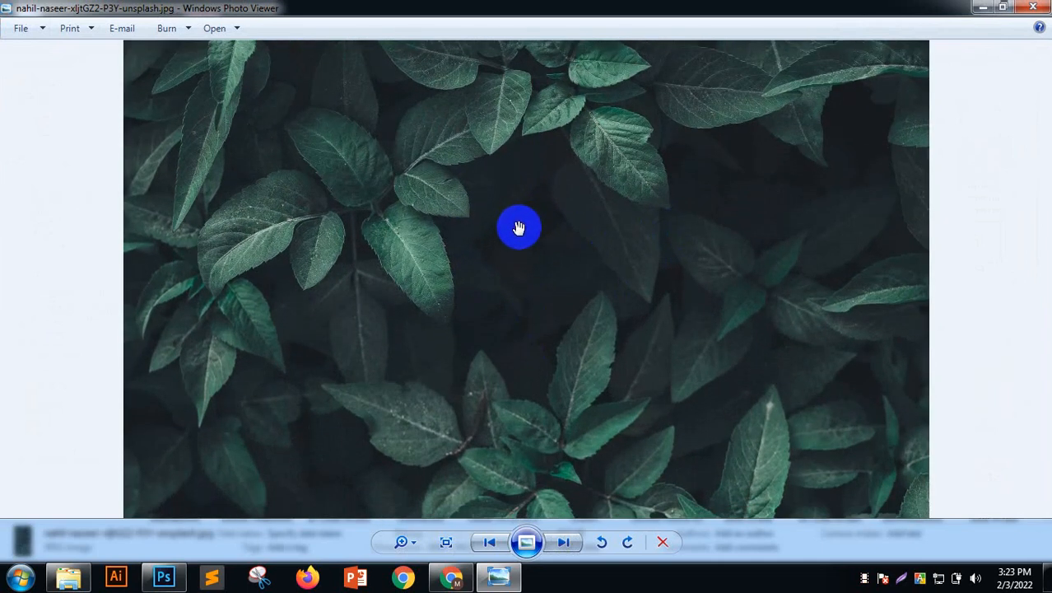
{"action": "scroll", "coordinate": [519, 228], "scroll_direction": "down", "scroll_amount": 4}
{"action": "left_click", "coordinate": [1033, 6]}
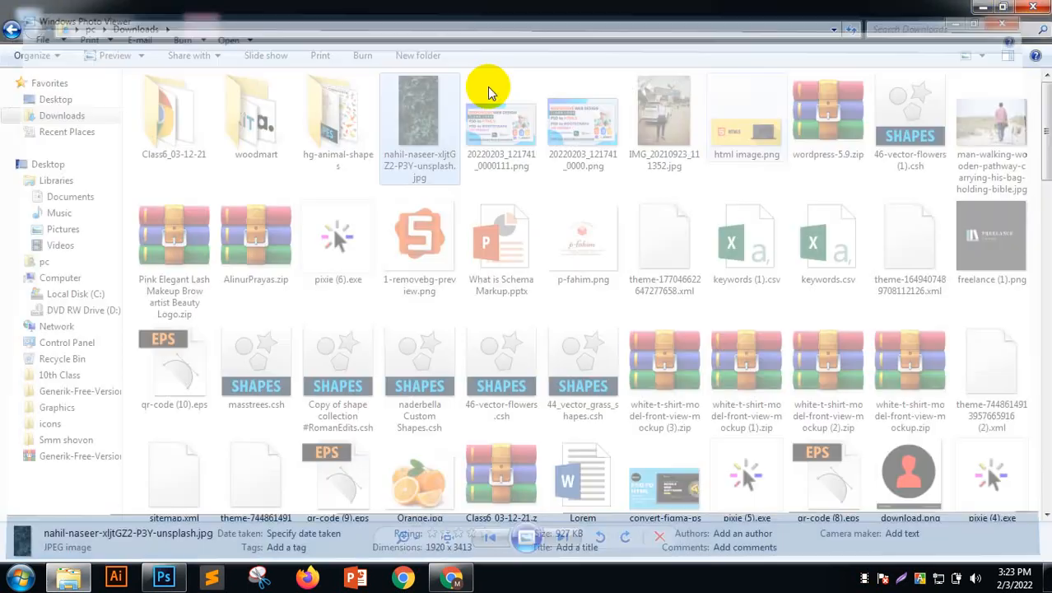
{"action": "scroll", "coordinate": [715, 148], "scroll_direction": "down", "scroll_amount": 3}
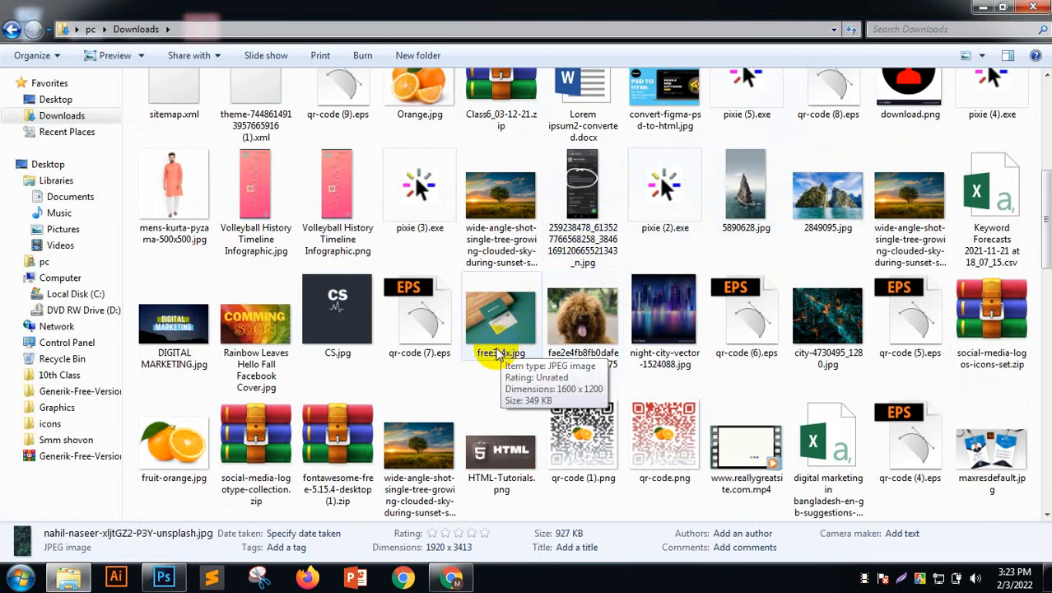
Open the dog picture to view it, then close it
{"action": "right_click", "coordinate": [583, 323]}
{"action": "left_click", "coordinate": [571, 320]}
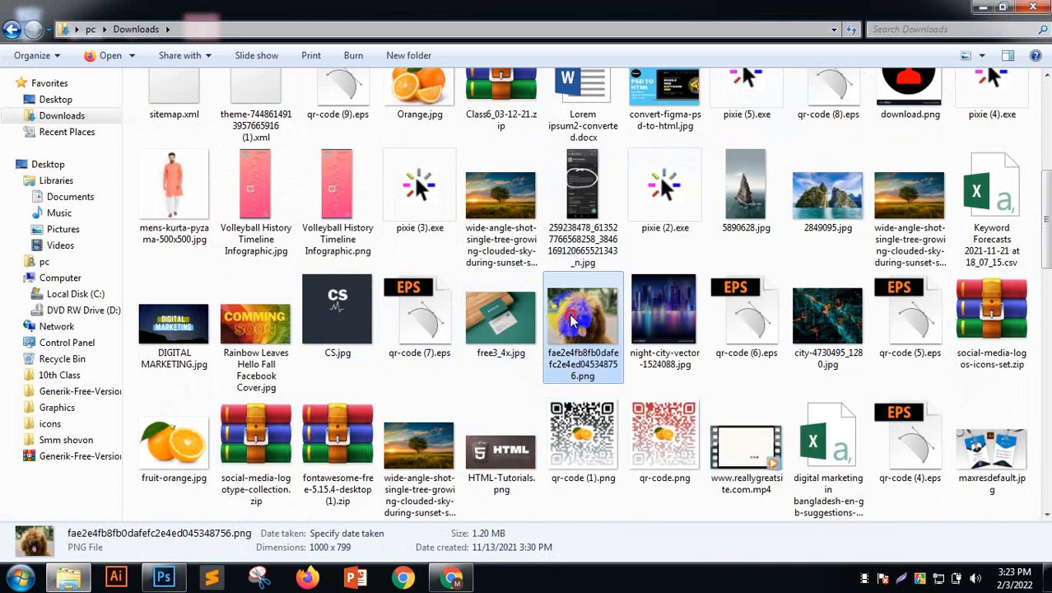
{"action": "right_click", "coordinate": [571, 319]}
{"action": "left_click", "coordinate": [605, 169]}
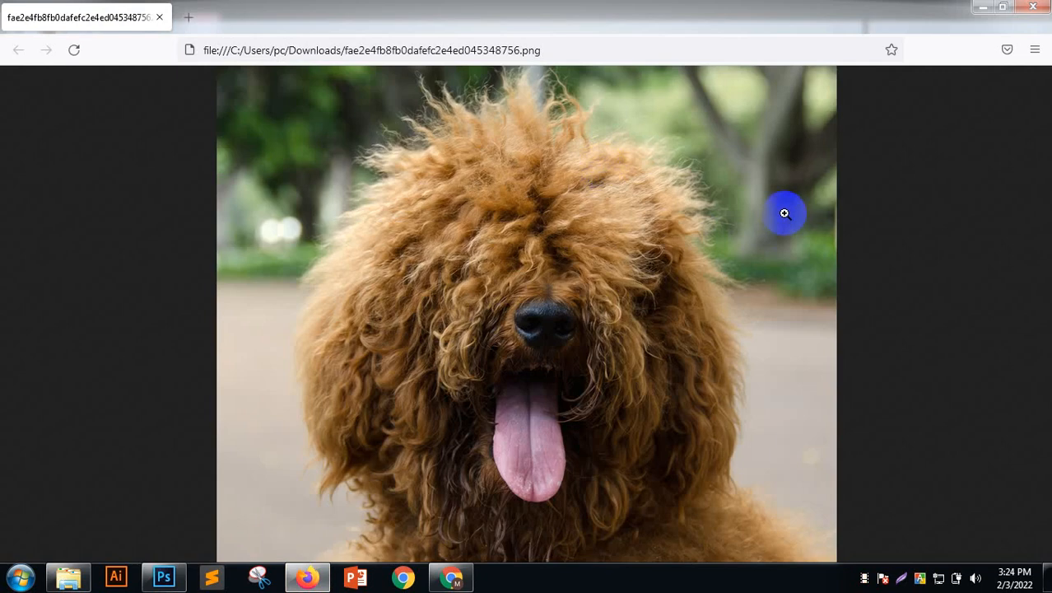
{"action": "left_click", "coordinate": [1033, 6]}
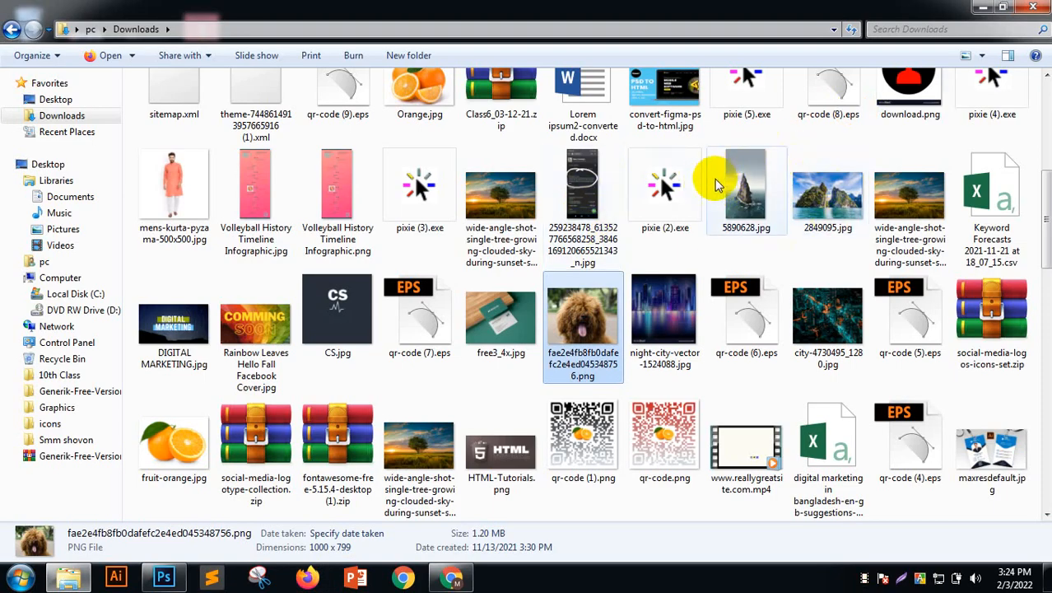
Preview 5890628.jpg, then drag it onto Photoshop to open it
{"action": "left_click", "coordinate": [740, 191]}
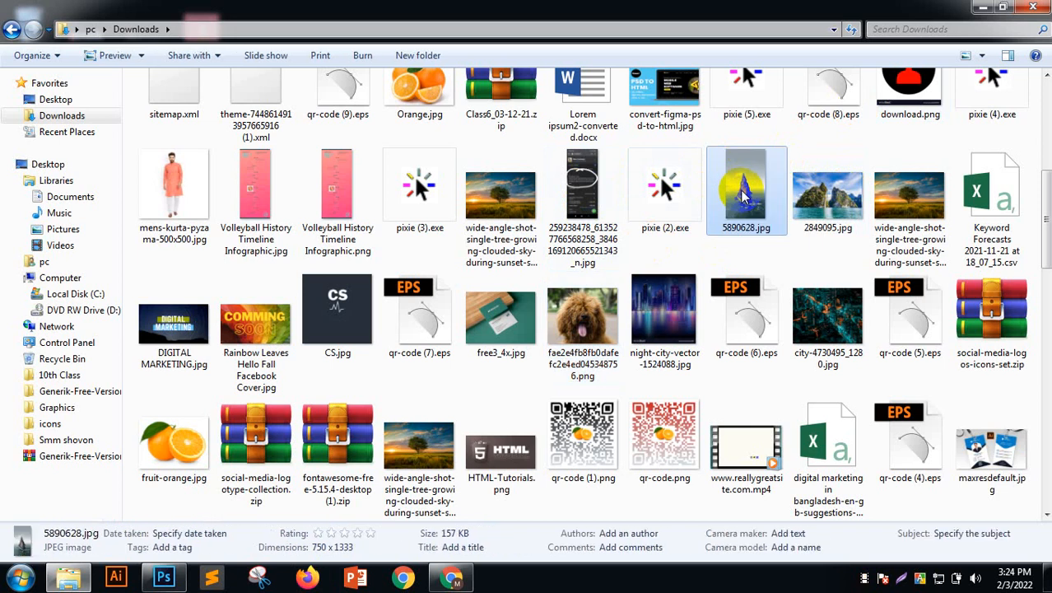
{"action": "right_click", "coordinate": [743, 194]}
{"action": "left_click", "coordinate": [772, 185]}
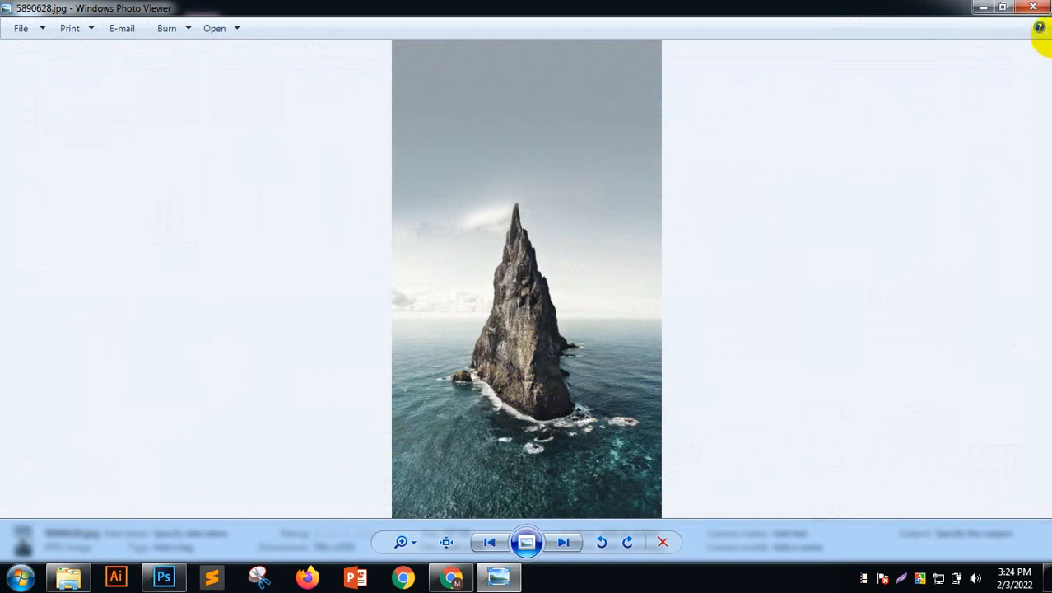
{"action": "left_click", "coordinate": [1033, 8]}
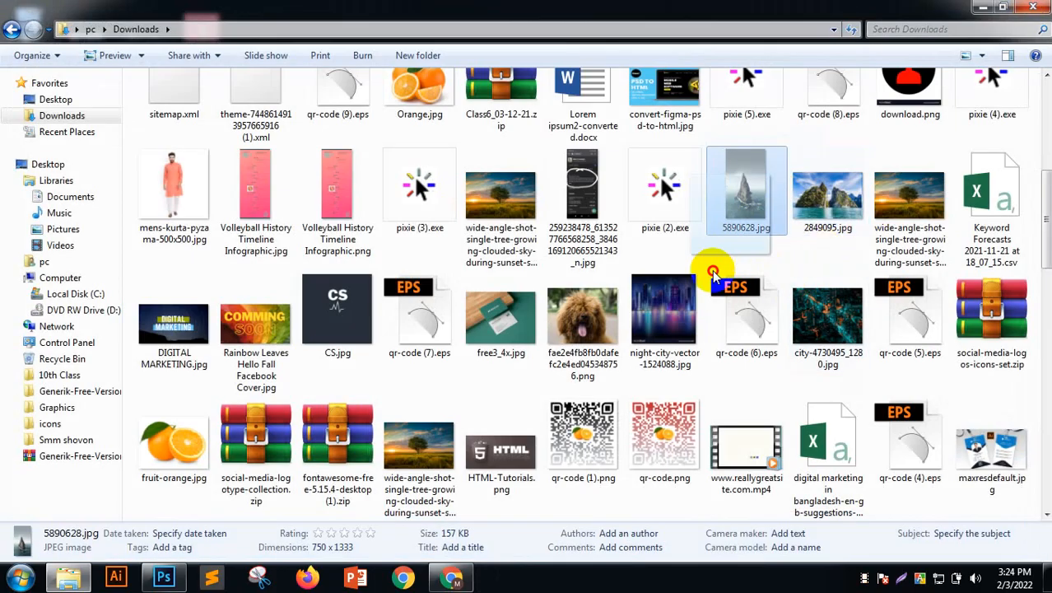
{"action": "left_click_drag", "start_coordinate": [713, 274], "coordinate": [678, 11]}
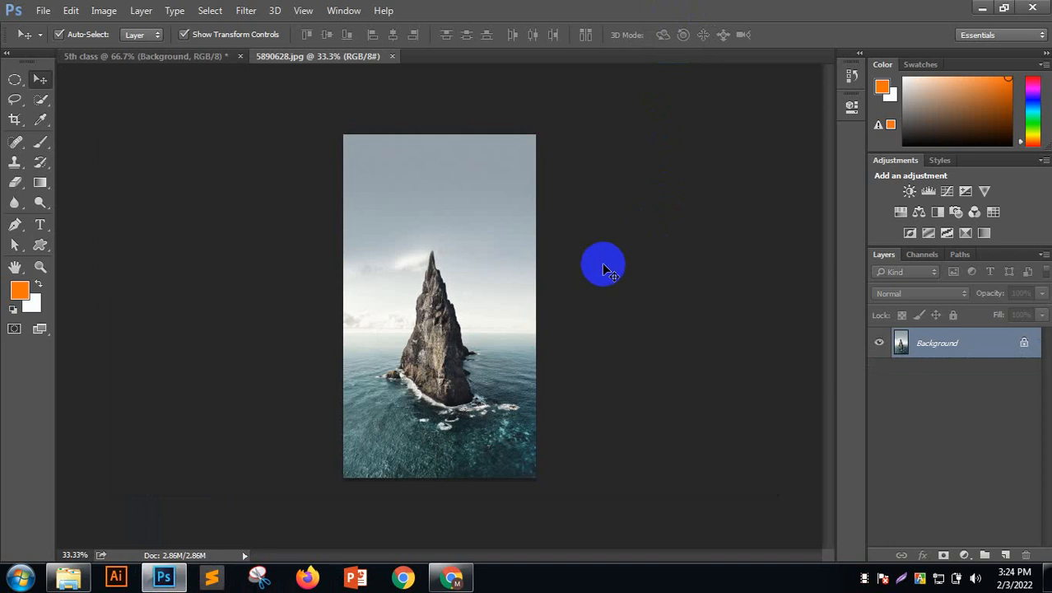
Unlock the rock photo's Background into Layer 0 and zoom in on the rock
{"action": "left_click", "coordinate": [1024, 345]}
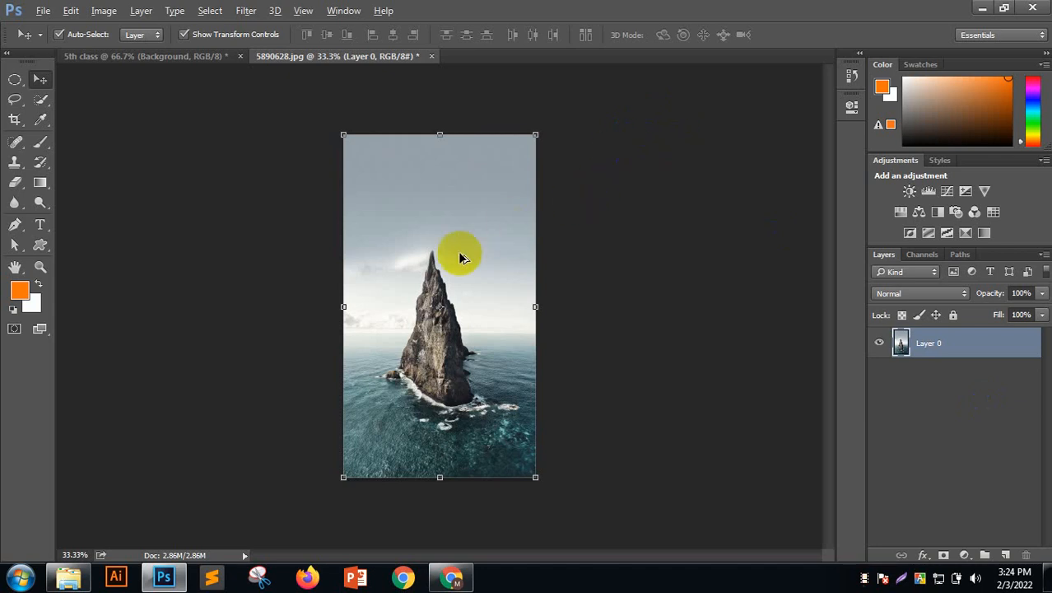
{"action": "left_click_drag", "start_coordinate": [414, 319], "coordinate": [757, 279]}
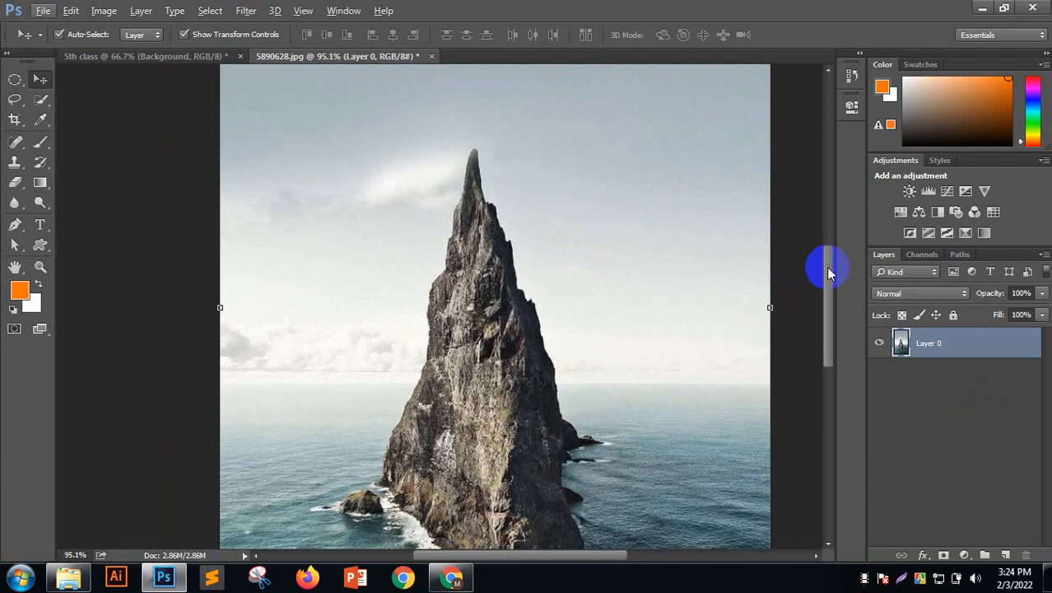
Scroll and zoom to about 248% on the white foam patches below the rock
{"action": "left_click_drag", "start_coordinate": [827, 268], "coordinate": [829, 354]}
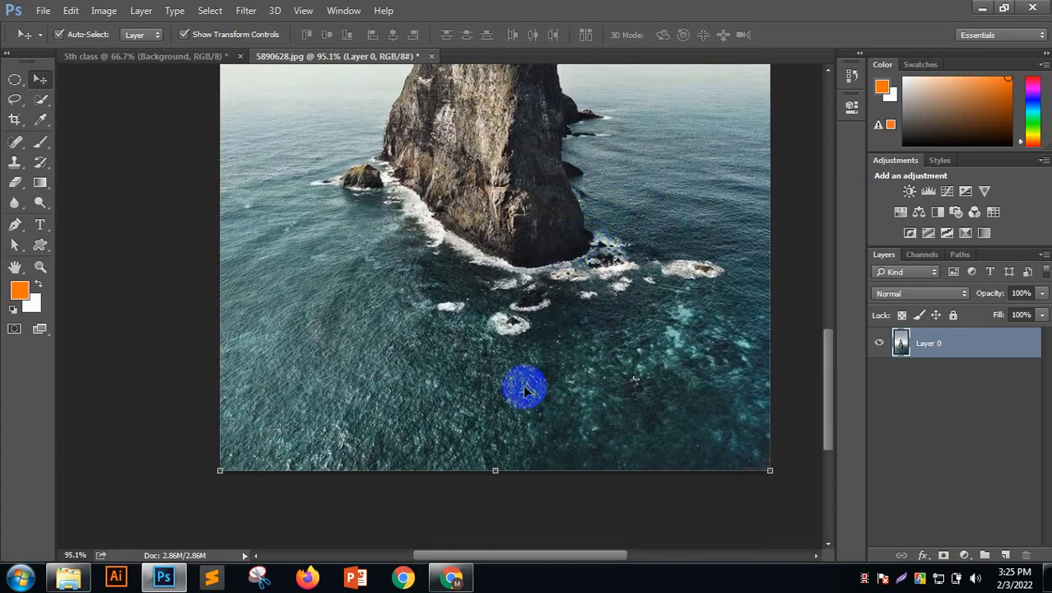
{"action": "scroll", "coordinate": [520, 382], "scroll_direction": "up", "scroll_amount": 5}
{"action": "scroll", "coordinate": [496, 293], "scroll_direction": "down", "scroll_amount": 3}
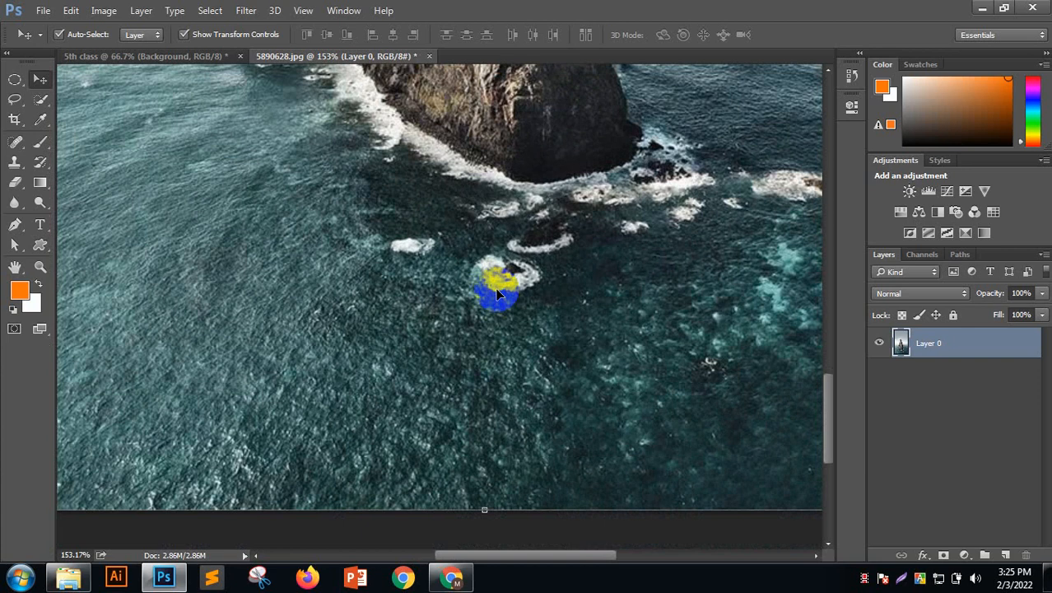
{"action": "scroll", "coordinate": [498, 275], "scroll_direction": "up", "scroll_amount": 4}
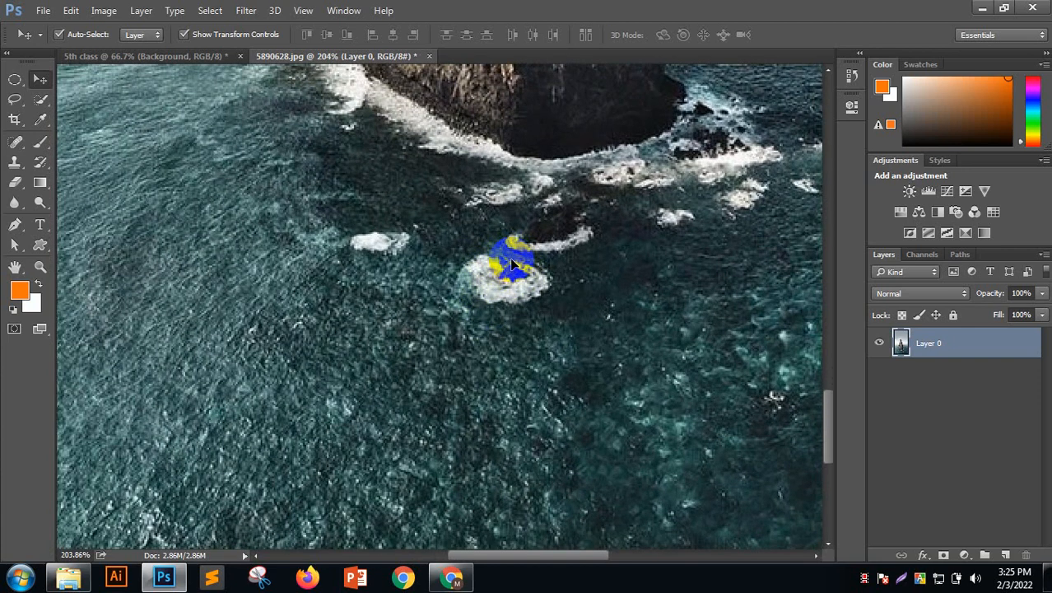
{"action": "left_click_drag", "start_coordinate": [505, 262], "coordinate": [505, 287]}
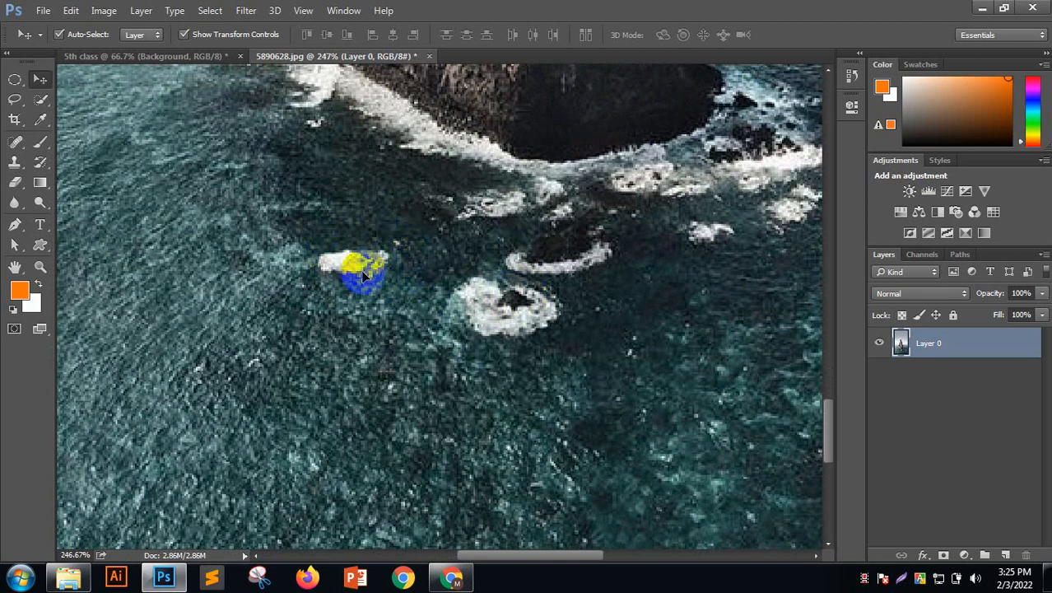
{"action": "scroll", "coordinate": [360, 269], "scroll_direction": "down", "scroll_amount": 7}
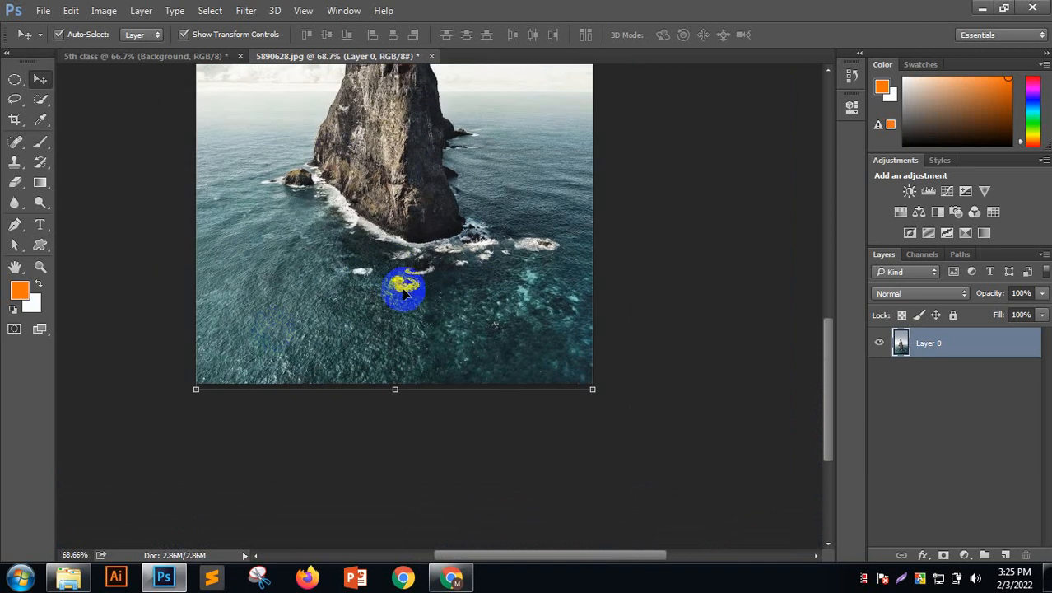
{"action": "scroll", "coordinate": [360, 275], "scroll_direction": "up", "scroll_amount": 5}
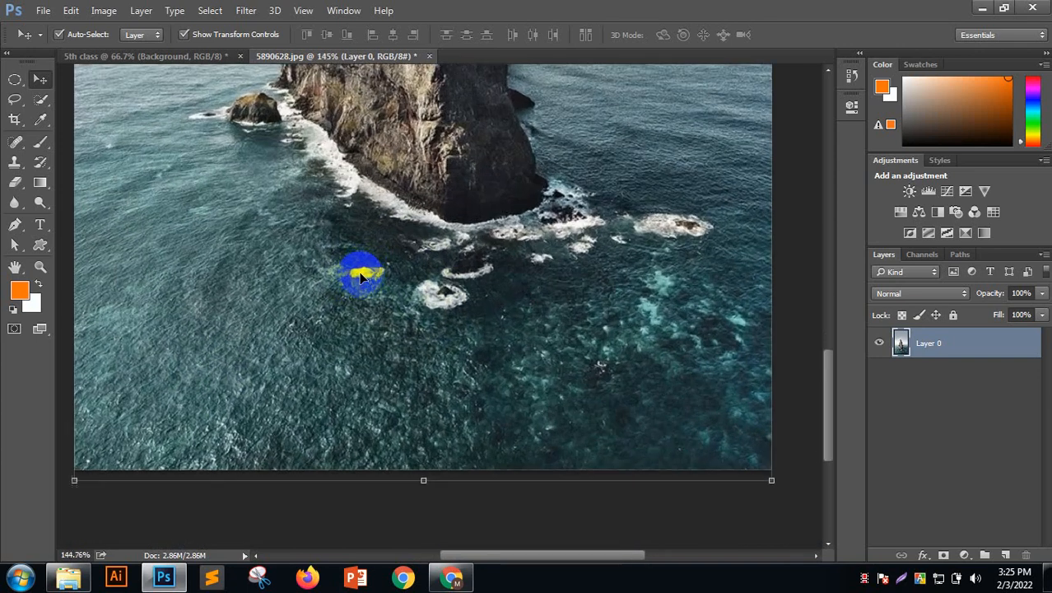
{"action": "scroll", "coordinate": [327, 207], "scroll_direction": "up", "scroll_amount": 3}
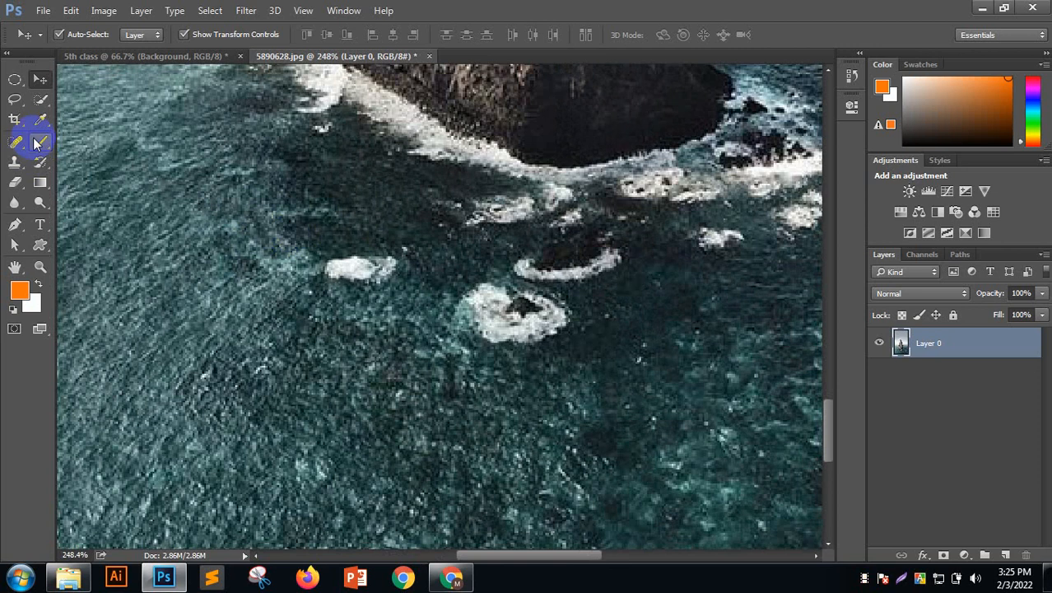
Lasso the small white foam patch on the water and open the Edit menu
{"action": "left_click", "coordinate": [14, 98]}
{"action": "left_click", "coordinate": [51, 97]}
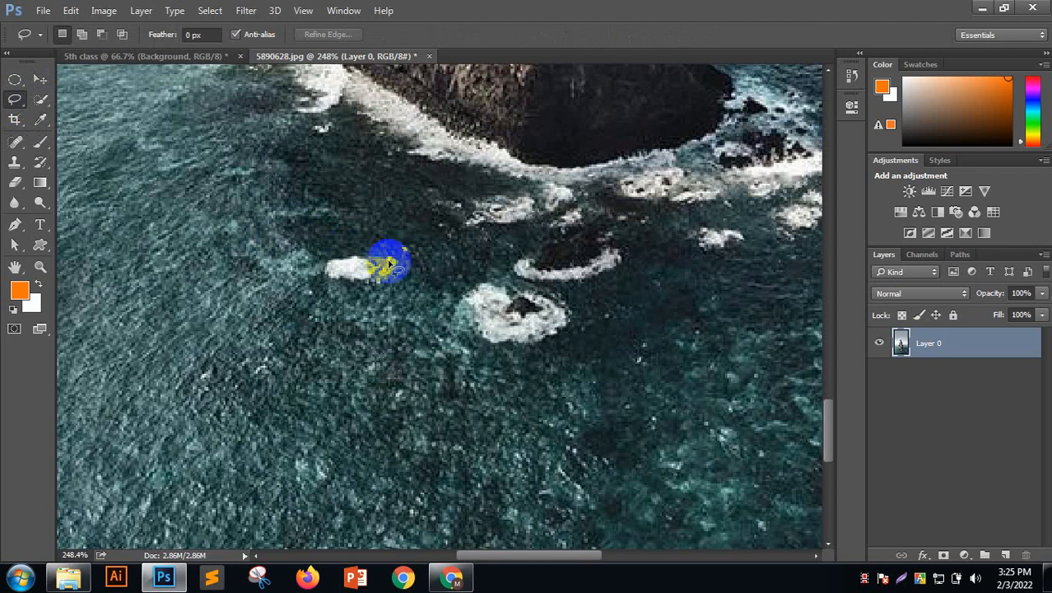
{"action": "mouse_move", "coordinate": [358, 257]}
{"action": "left_mouse_down"}
{"action": "mouse_move", "coordinate": [324, 269]}
{"action": "mouse_move", "coordinate": [358, 283]}
{"action": "mouse_move", "coordinate": [395, 267]}
{"action": "mouse_move", "coordinate": [339, 274]}
{"action": "mouse_move", "coordinate": [390, 251]}
{"action": "mouse_move", "coordinate": [363, 246]}
{"action": "mouse_move", "coordinate": [321, 253]}
{"action": "mouse_move", "coordinate": [316, 264]}
{"action": "mouse_move", "coordinate": [367, 289]}
{"action": "mouse_move", "coordinate": [403, 270]}
{"action": "mouse_move", "coordinate": [393, 251]}
{"action": "mouse_move", "coordinate": [330, 301]}
{"action": "left_mouse_up"}
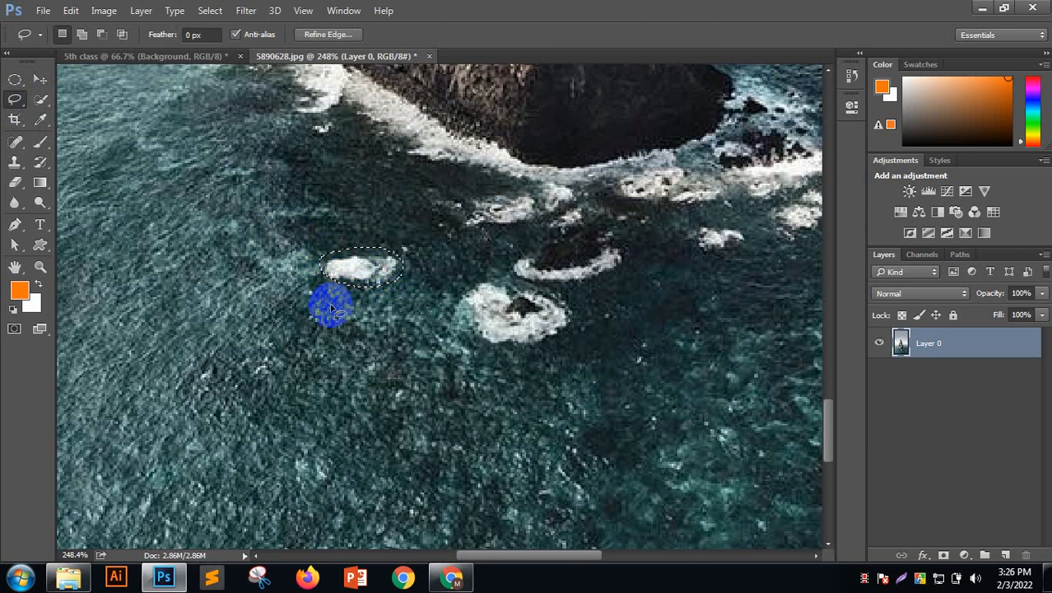
{"action": "left_click", "coordinate": [69, 11]}
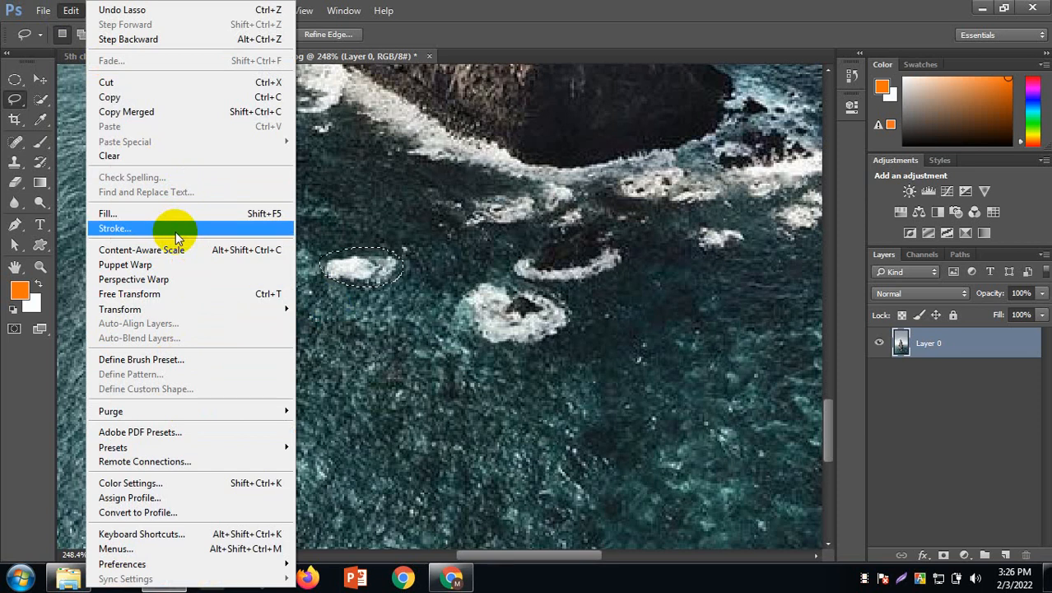
{"action": "left_click", "coordinate": [220, 214]}
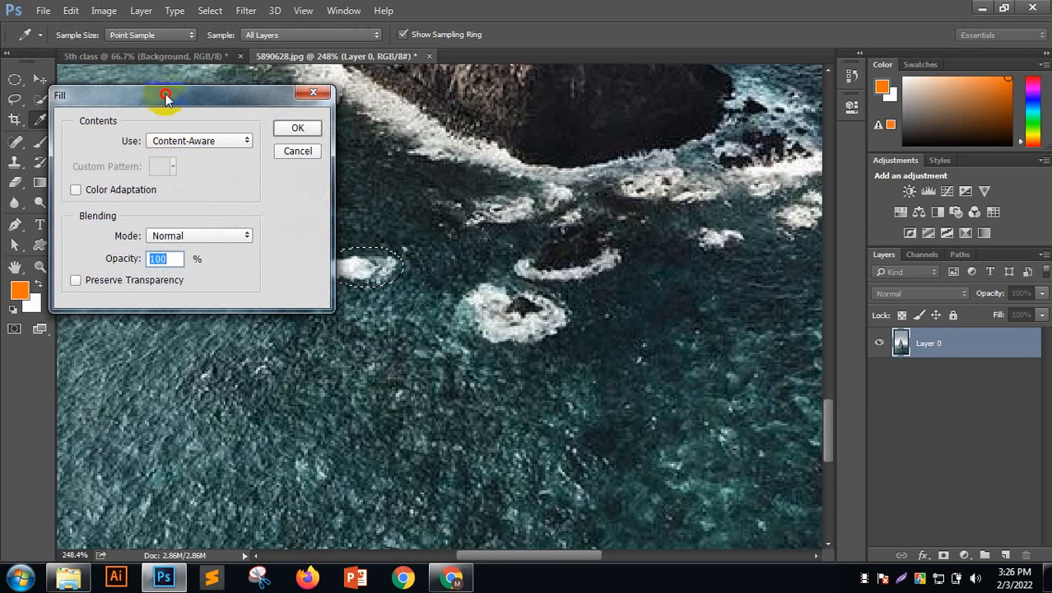
{"action": "left_click_drag", "start_coordinate": [165, 94], "coordinate": [674, 51]}
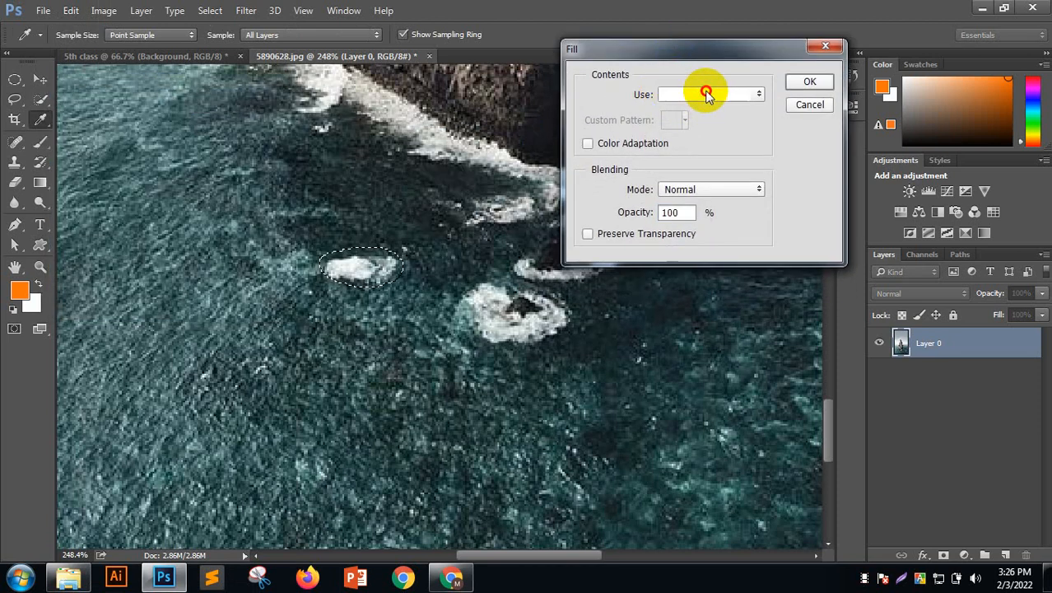
{"action": "left_click", "coordinate": [676, 95]}
{"action": "left_click", "coordinate": [700, 104]}
{"action": "left_click", "coordinate": [702, 99]}
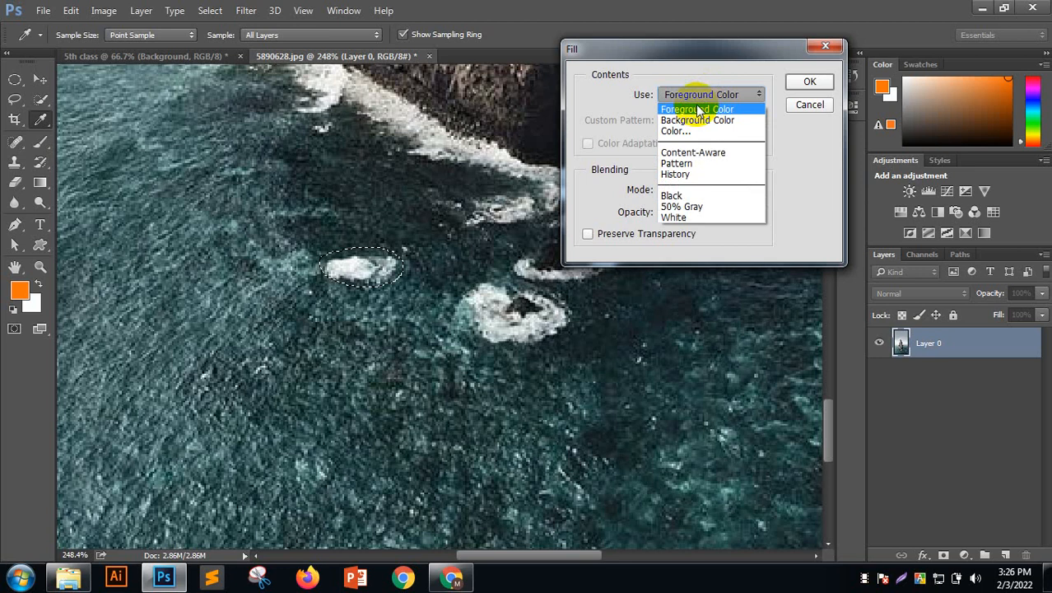
{"action": "left_click", "coordinate": [706, 154]}
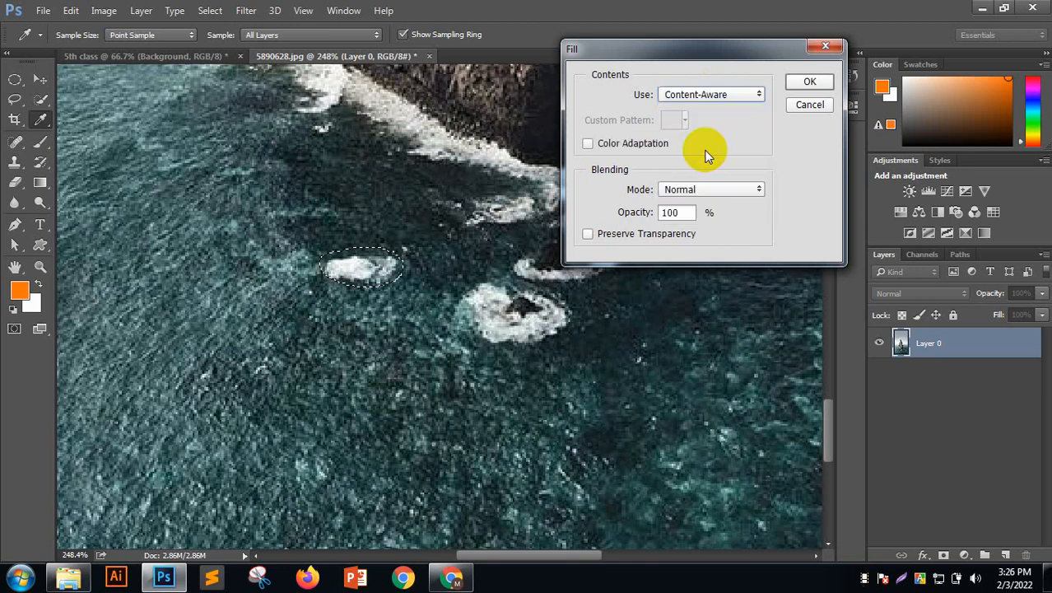
{"action": "left_click", "coordinate": [598, 144]}
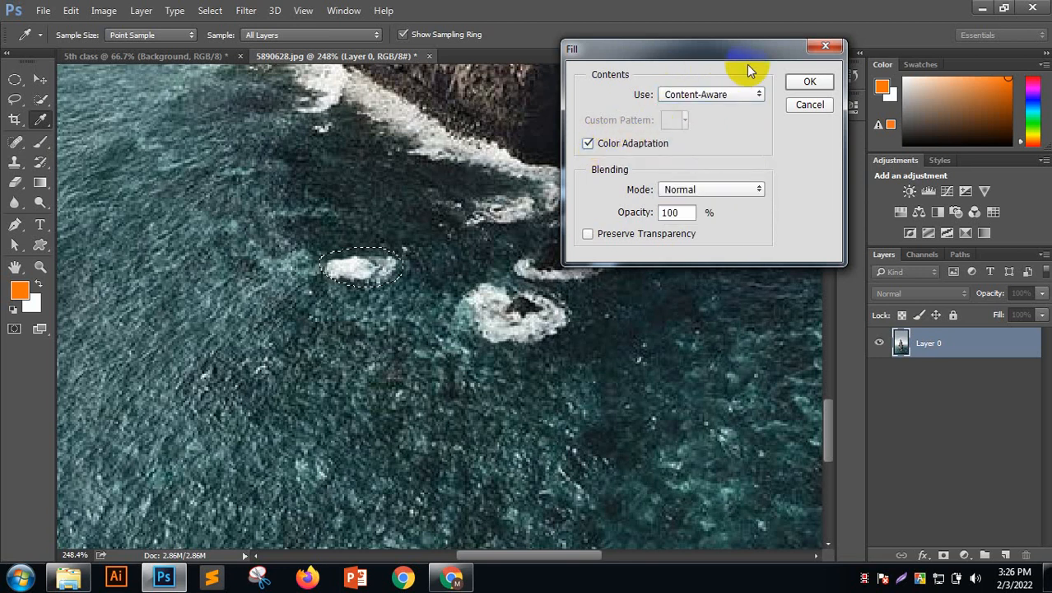
{"action": "left_click", "coordinate": [808, 83]}
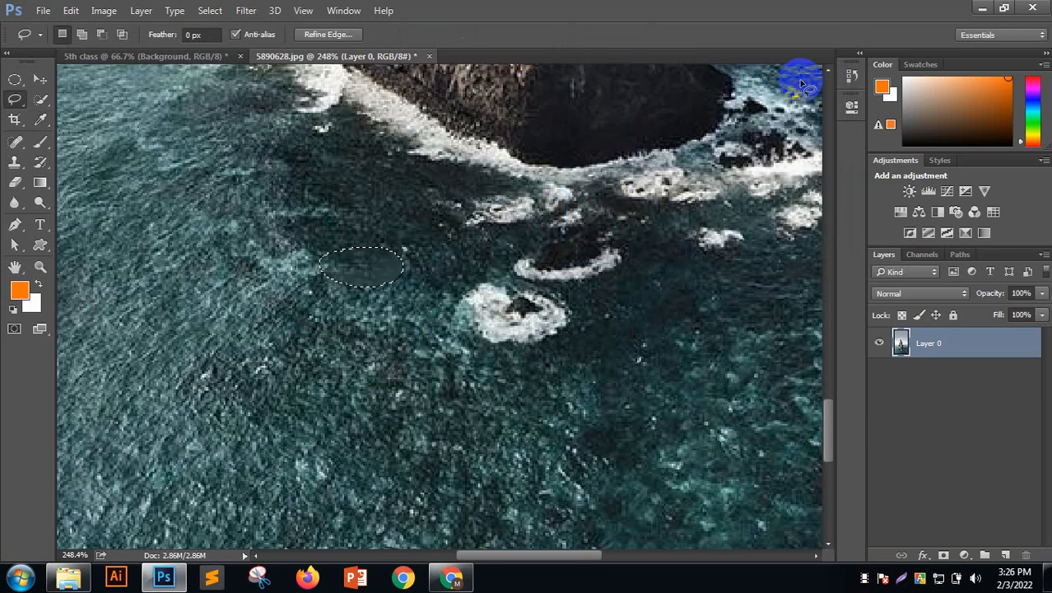
{"action": "key", "text": "ctrl+d"}
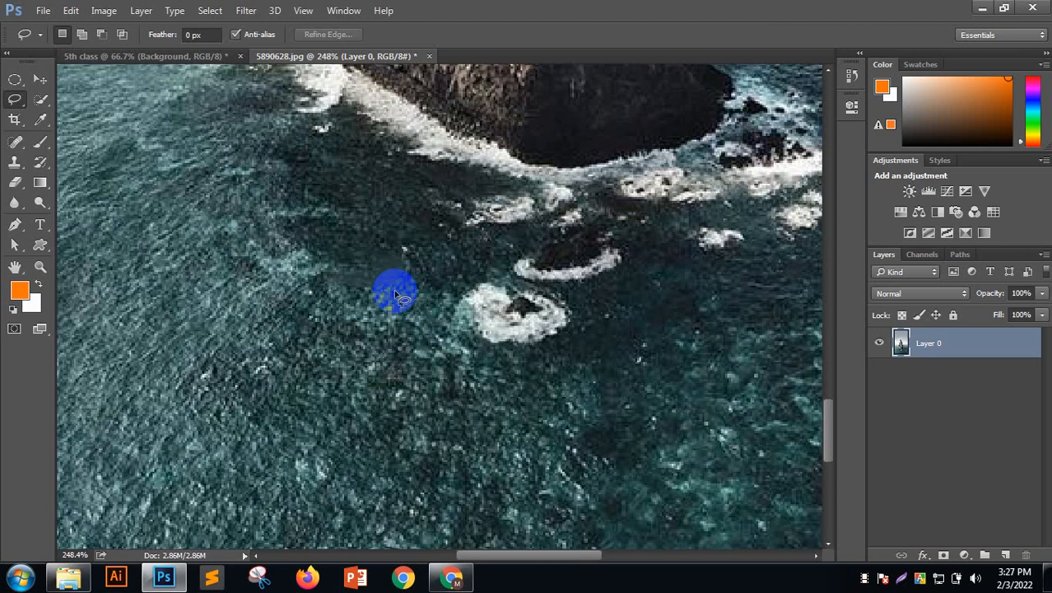
{"action": "key", "text": "ctrl+z"}
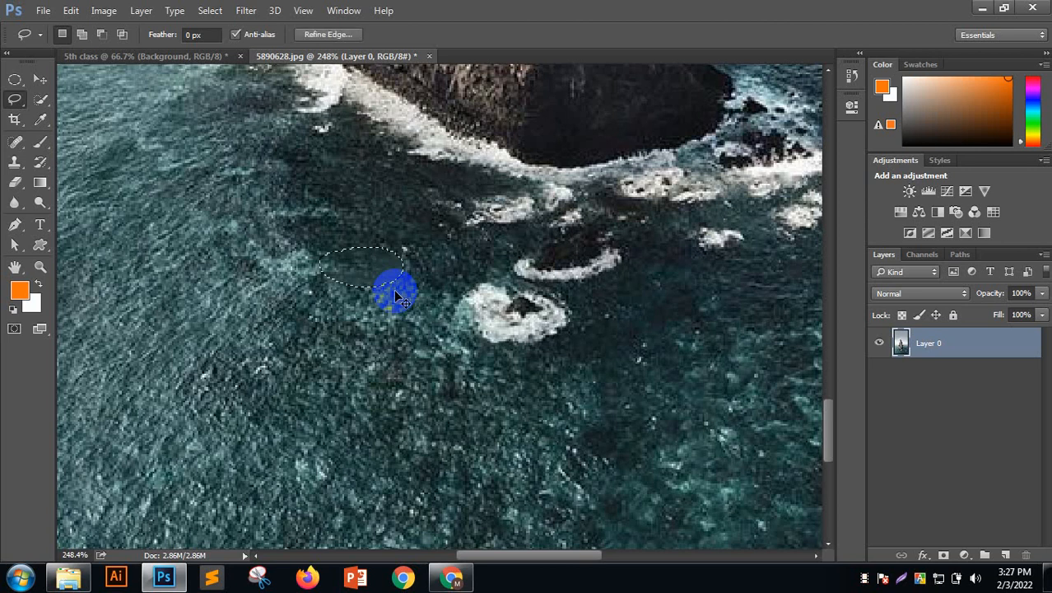
{"action": "key", "text": "ctrl+z"}
{"action": "key", "text": "ctrl+z"}
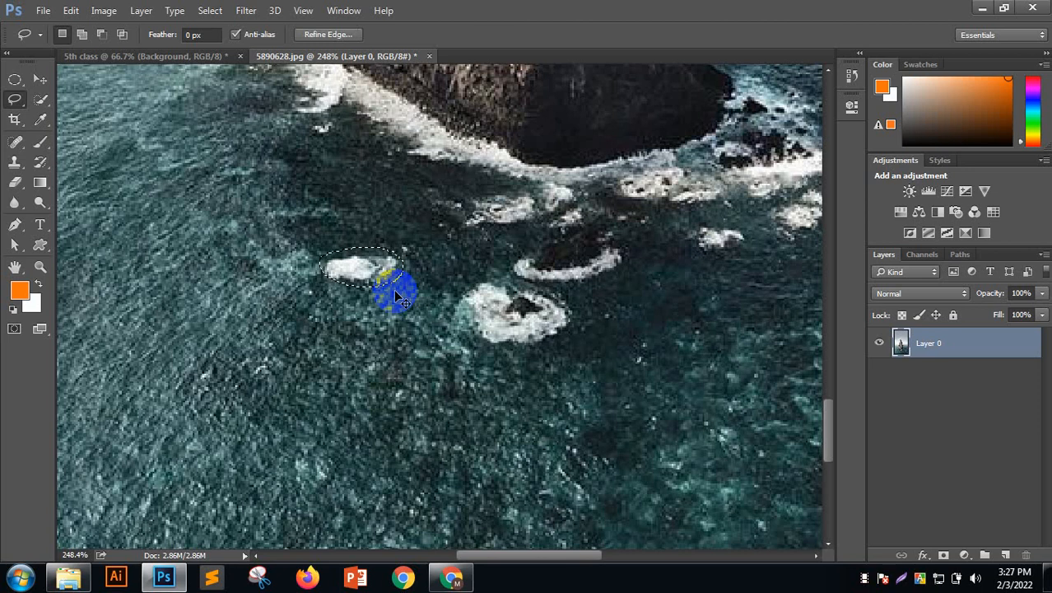
{"action": "key", "text": "ctrl+z"}
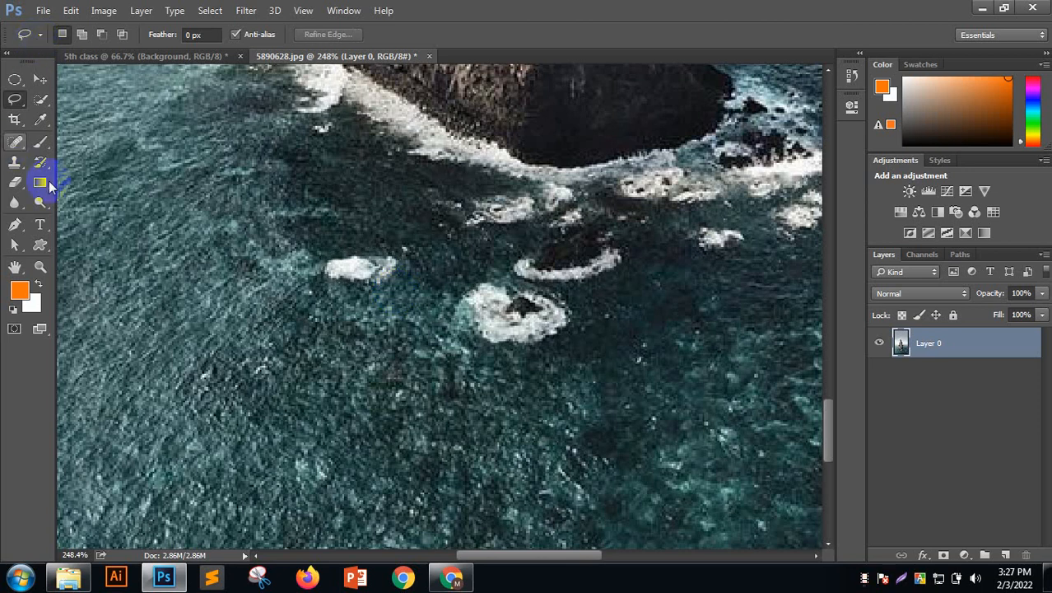
{"action": "left_click_drag", "start_coordinate": [18, 169], "coordinate": [67, 164]}
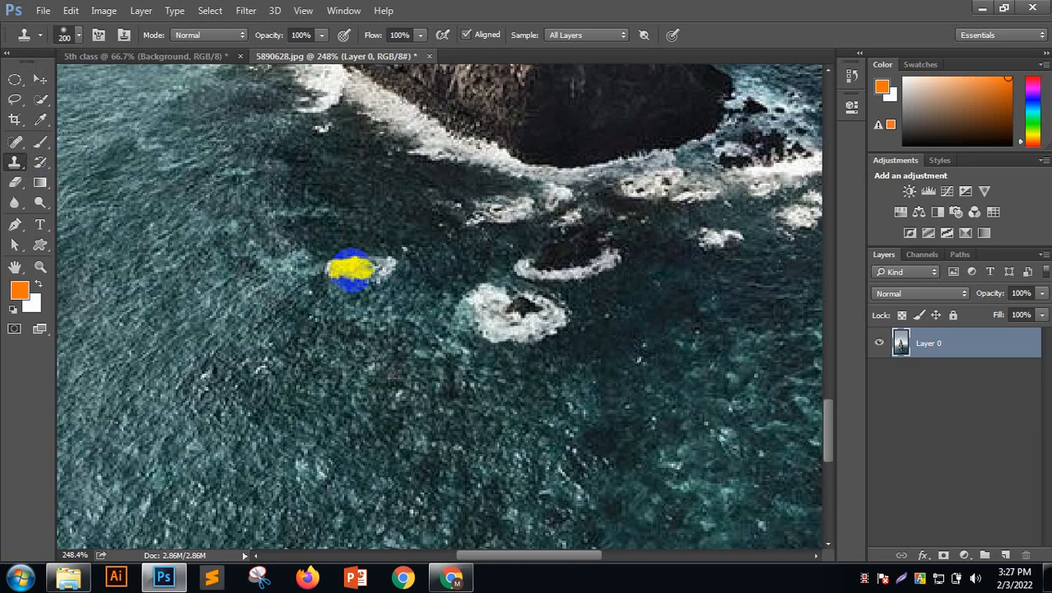
{"action": "key", "text": "bracketleft"}
{"action": "key", "text": "bracketleft"}
{"action": "key", "text": "bracketleft"}
{"action": "key", "text": "bracketleft"}
{"action": "key", "text": "bracketleft"}
{"action": "key", "text": "bracketleft"}
{"action": "key", "text": "bracketleft"}
{"action": "key", "text": "bracketleft"}
{"action": "key", "text": "bracketleft"}
{"action": "key", "text": "bracketright"}
{"action": "key", "text": "bracketright"}
{"action": "key", "text": "bracketright"}
{"action": "key", "text": "bracketright"}
{"action": "key", "text": "bracketright"}
{"action": "key", "text": "bracketright"}
{"action": "key", "text": "bracketright"}
{"action": "key", "text": "bracketleft"}
{"action": "key", "text": "bracketleft"}
{"action": "key", "text": "bracketleft"}
{"action": "key", "text": "bracketleft"}
{"action": "key", "text": "bracketleft"}
{"action": "key", "text": "bracketleft"}
{"action": "key", "text": "bracketleft"}
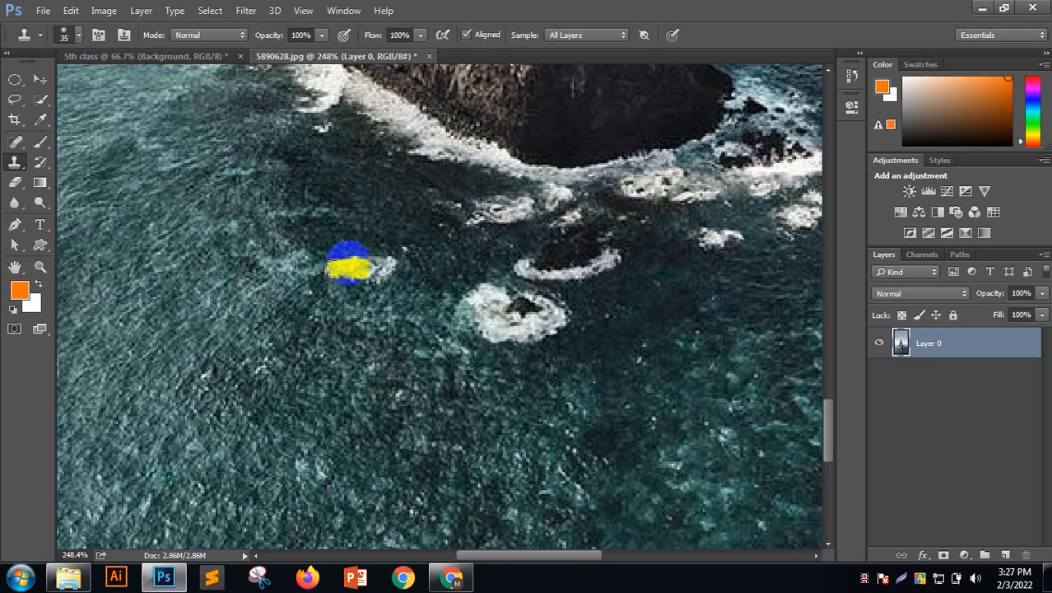
{"action": "key", "text": "bracketleft"}
{"action": "key", "text": "bracketleft"}
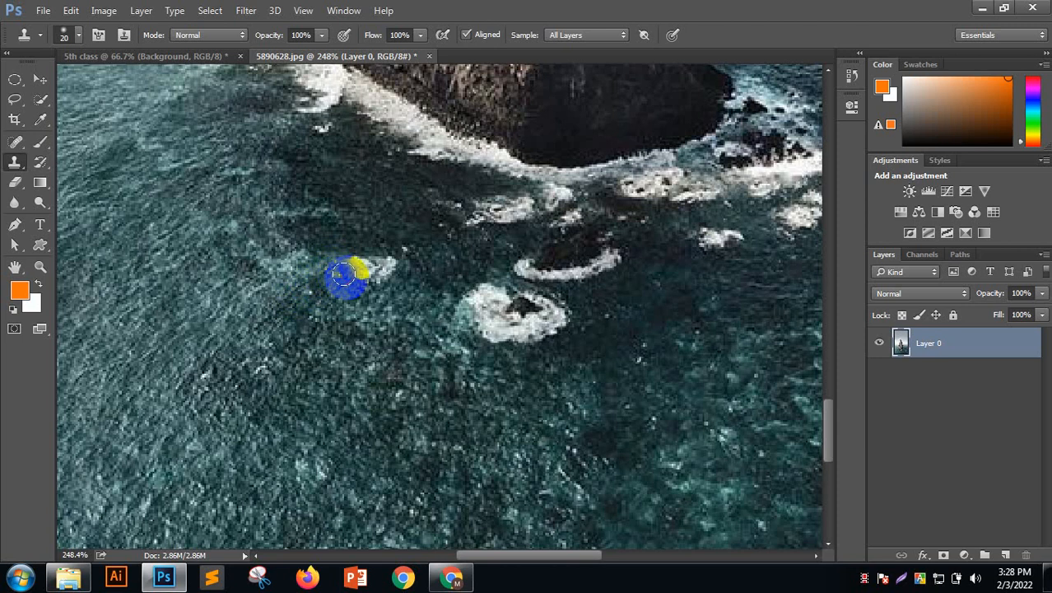
{"action": "left_click", "coordinate": [352, 271]}
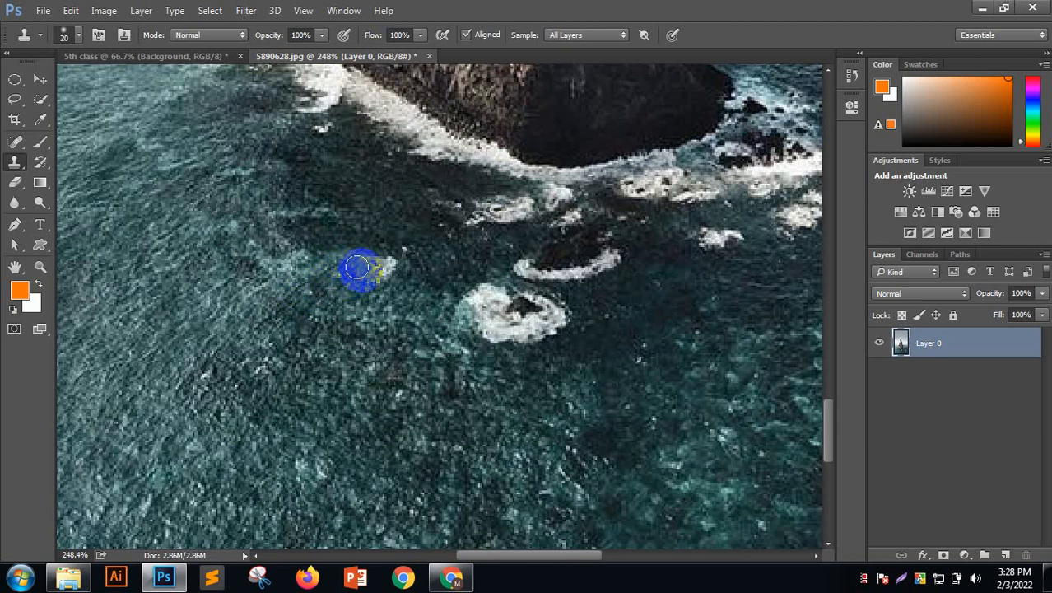
{"action": "left_click", "coordinate": [368, 271]}
{"action": "left_click", "coordinate": [382, 267]}
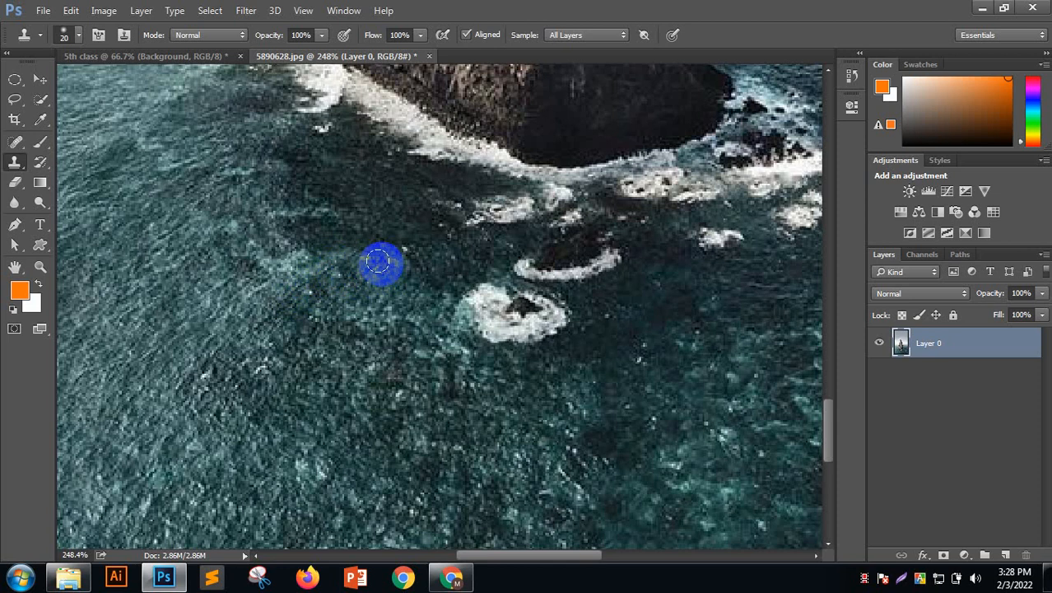
{"action": "left_click", "coordinate": [367, 261]}
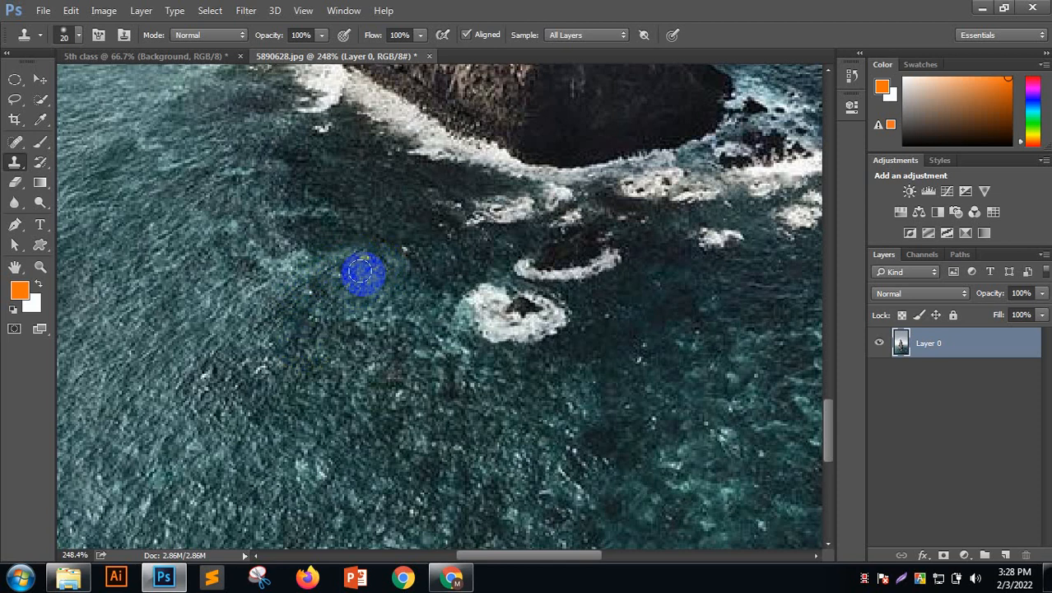
{"action": "left_click", "coordinate": [359, 263]}
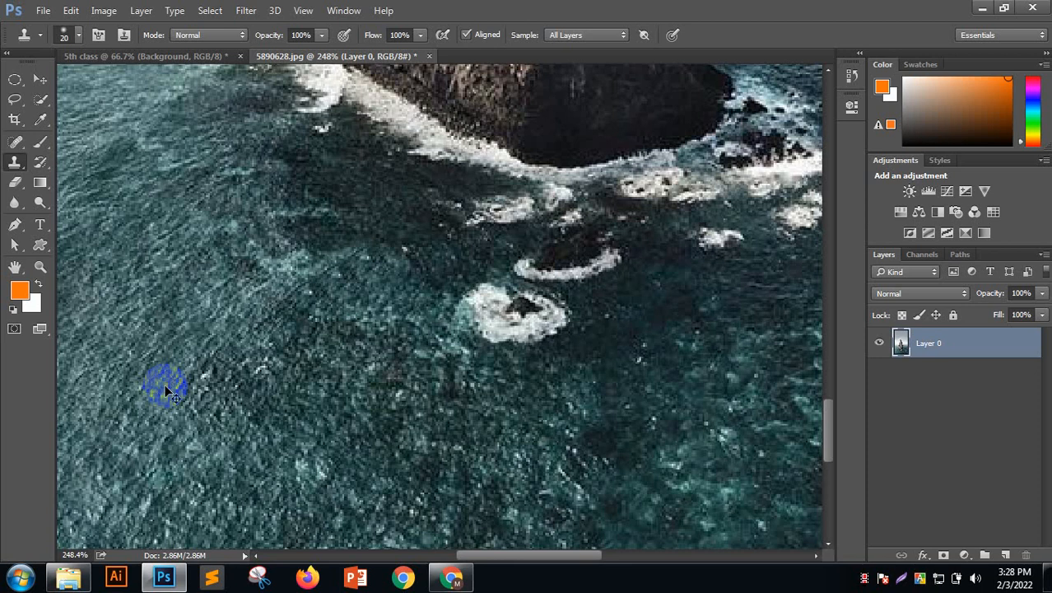
{"action": "left_click_drag", "start_coordinate": [383, 268], "coordinate": [328, 270]}
{"action": "right_click", "coordinate": [16, 161]}
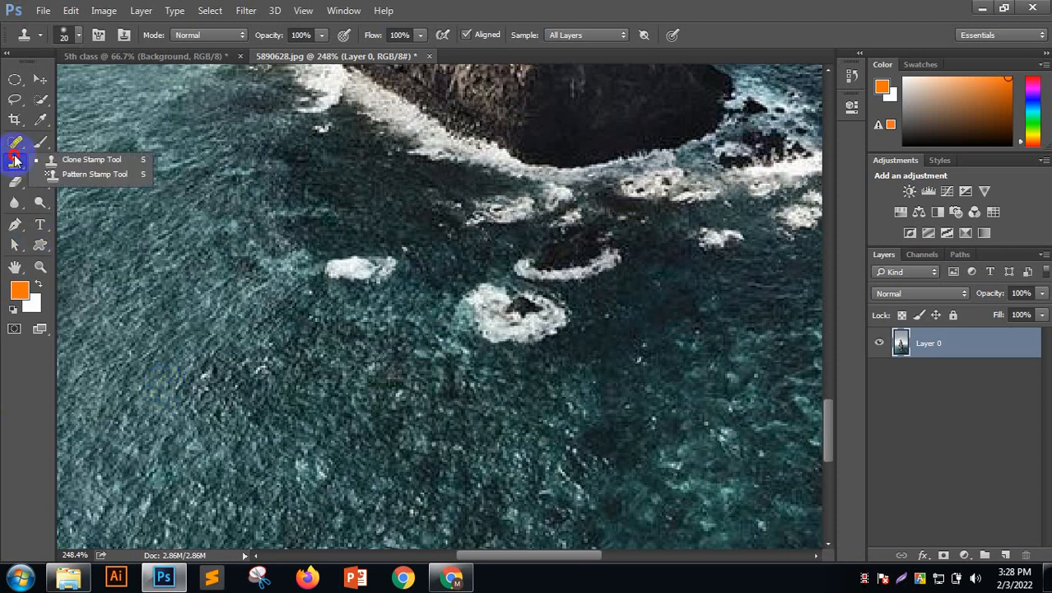
Content-Aware Move the central foam patch further left, then deselect it
{"action": "left_click", "coordinate": [16, 142]}
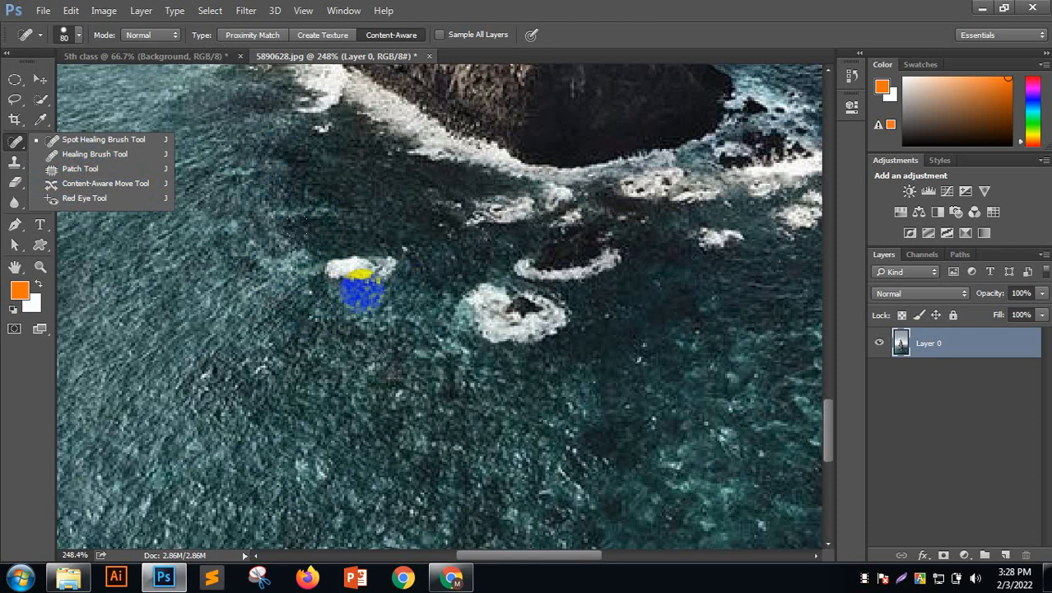
{"action": "left_click", "coordinate": [76, 183]}
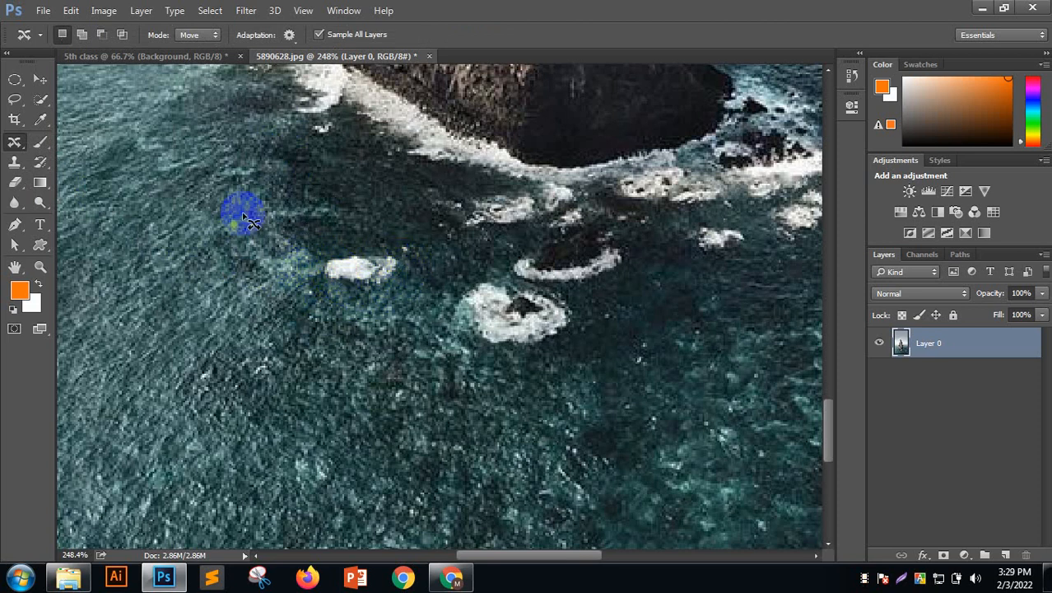
{"action": "right_click", "coordinate": [14, 141]}
{"action": "left_click", "coordinate": [99, 187]}
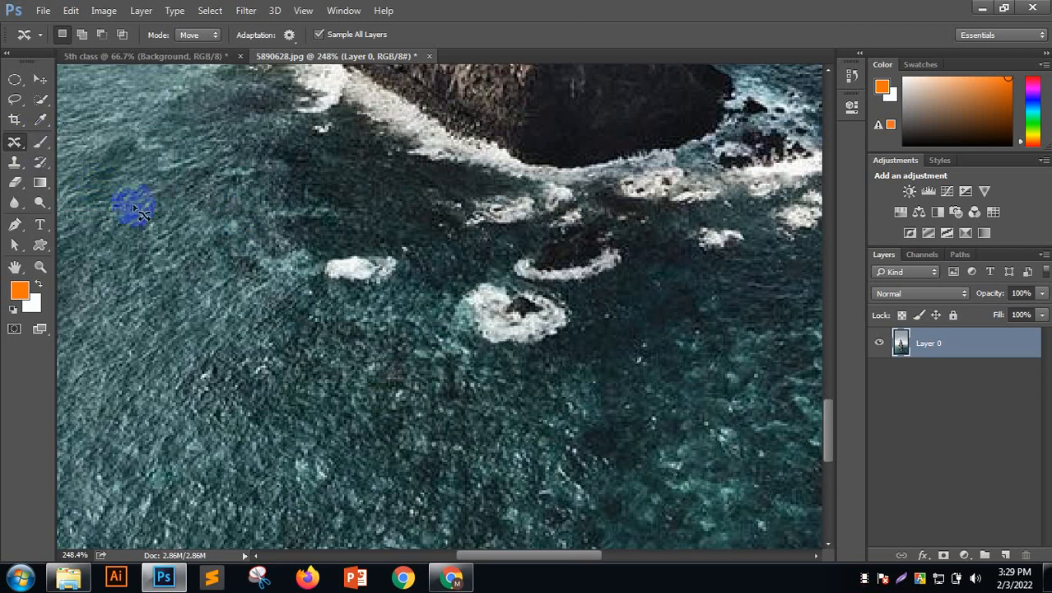
{"action": "mouse_move", "coordinate": [398, 256]}
{"action": "left_mouse_down"}
{"action": "mouse_move", "coordinate": [327, 255]}
{"action": "mouse_move", "coordinate": [325, 280]}
{"action": "mouse_move", "coordinate": [344, 286]}
{"action": "mouse_move", "coordinate": [387, 290]}
{"action": "mouse_move", "coordinate": [405, 270]}
{"action": "mouse_move", "coordinate": [393, 255]}
{"action": "mouse_move", "coordinate": [381, 269]}
{"action": "mouse_move", "coordinate": [281, 209]}
{"action": "mouse_move", "coordinate": [244, 239]}
{"action": "left_mouse_up"}
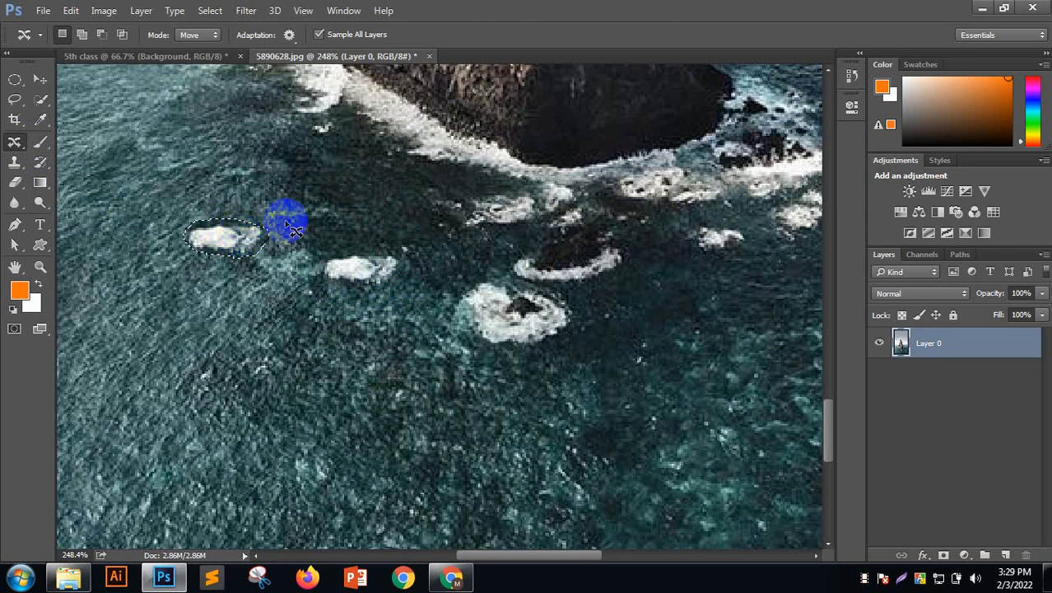
{"action": "left_click", "coordinate": [336, 275]}
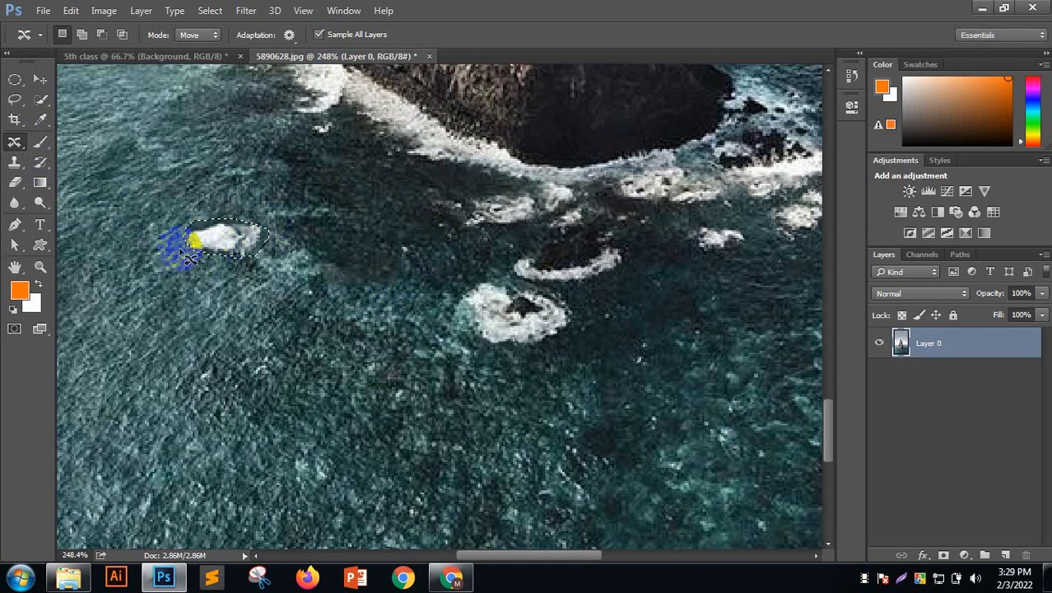
{"action": "left_click", "coordinate": [237, 247]}
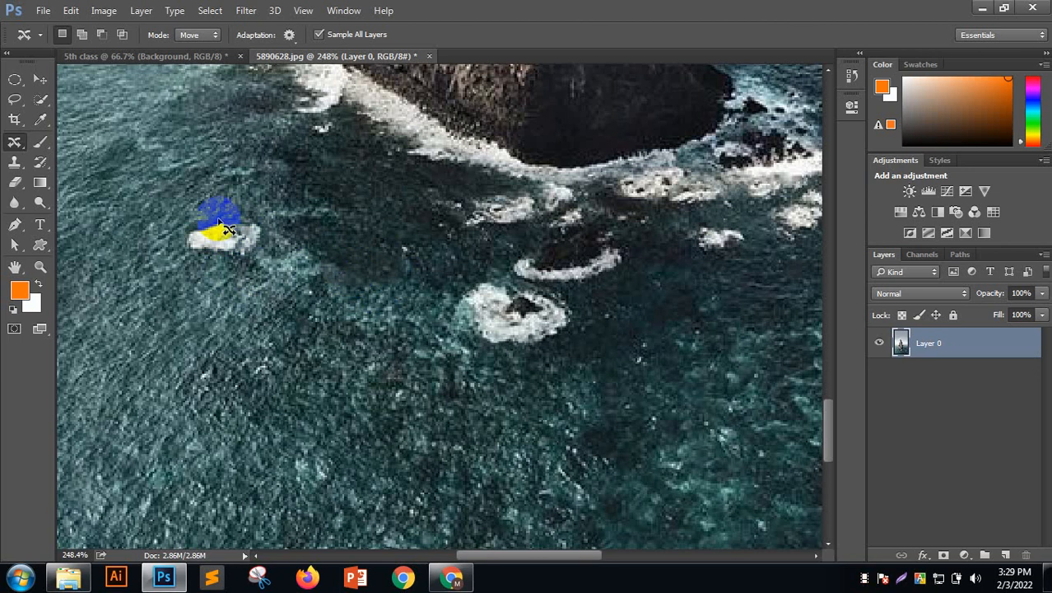
{"action": "left_click", "coordinate": [14, 141]}
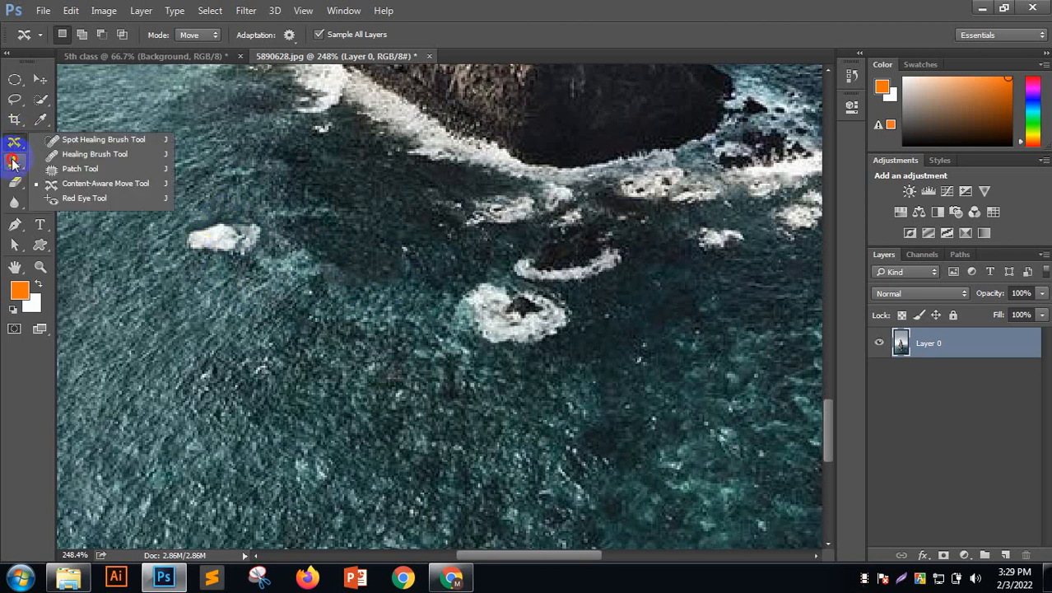
Paint out the left foam patch with a size-60 Healing Brush
{"action": "left_click", "coordinate": [18, 162]}
{"action": "left_click", "coordinate": [54, 160]}
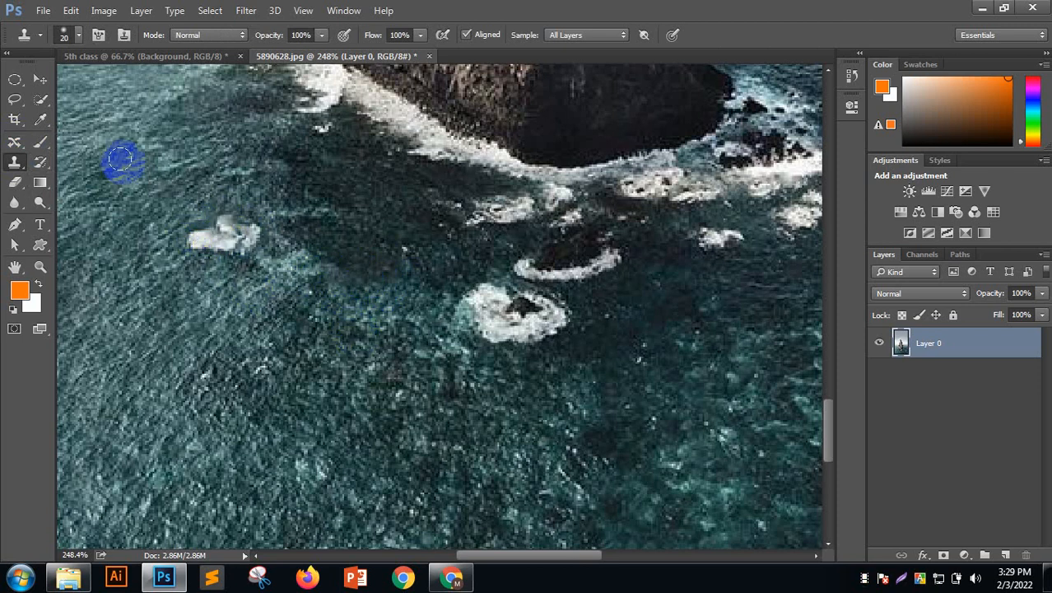
{"action": "left_click", "coordinate": [15, 161]}
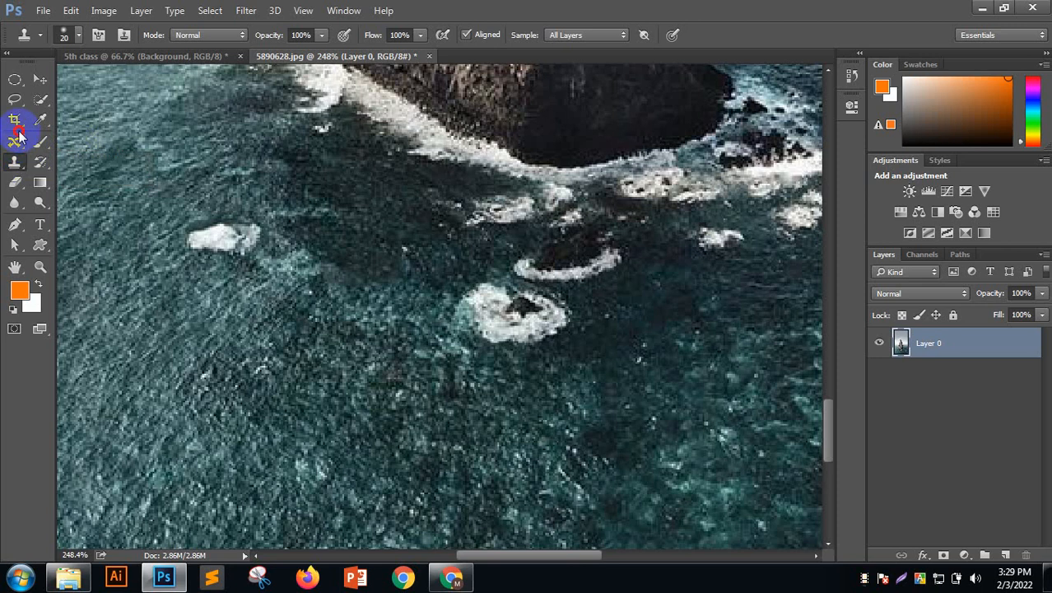
{"action": "left_click", "coordinate": [16, 143]}
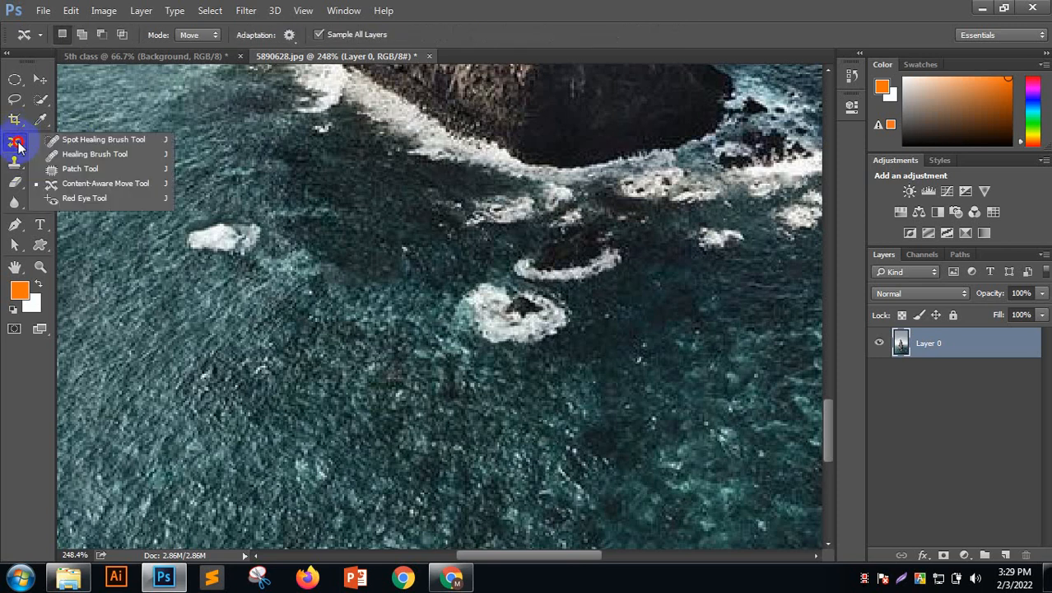
{"action": "left_click", "coordinate": [91, 154]}
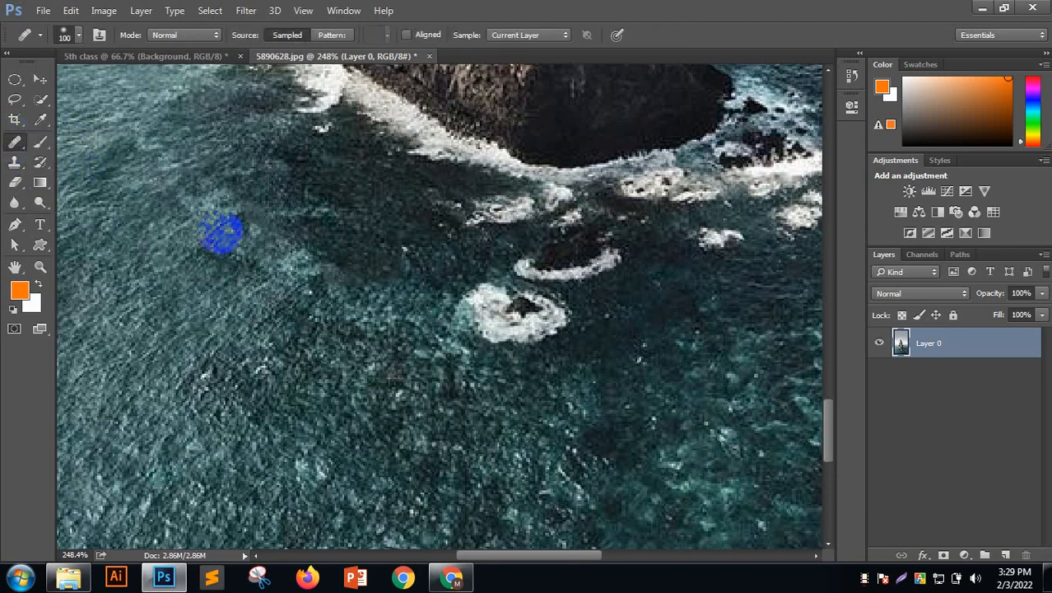
{"action": "key", "text": "bracketleft"}
{"action": "key", "text": "bracketleft"}
{"action": "key", "text": "bracketleft"}
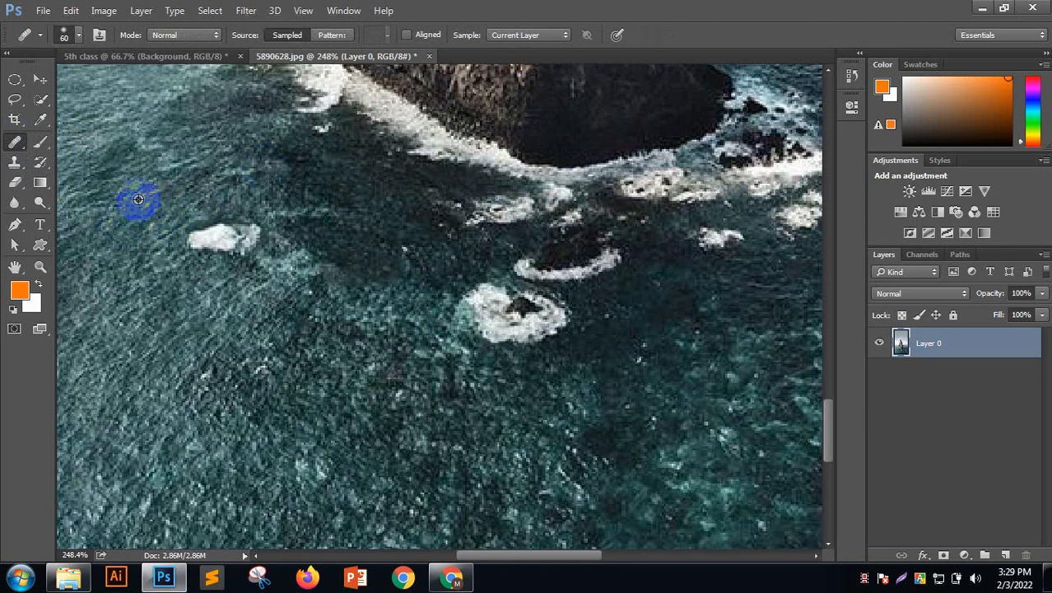
{"action": "left_click_drag", "start_coordinate": [188, 204], "coordinate": [223, 235]}
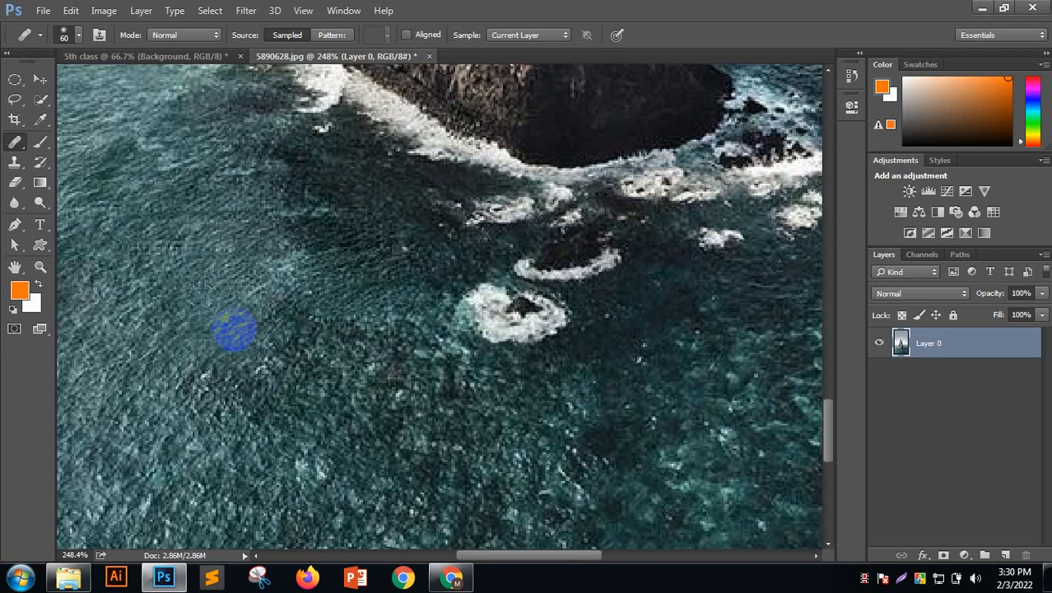
{"action": "right_click", "coordinate": [15, 142]}
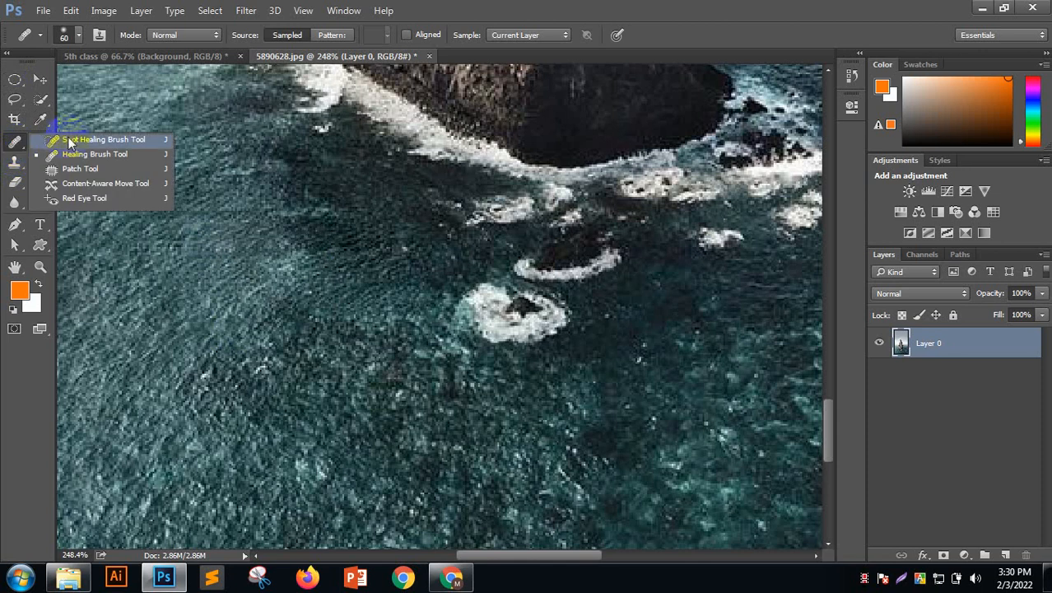
Set the Spot Healing Brush to 0% hardness, undoing a trial heal
{"action": "left_click", "coordinate": [74, 138]}
{"action": "left_click", "coordinate": [511, 309]}
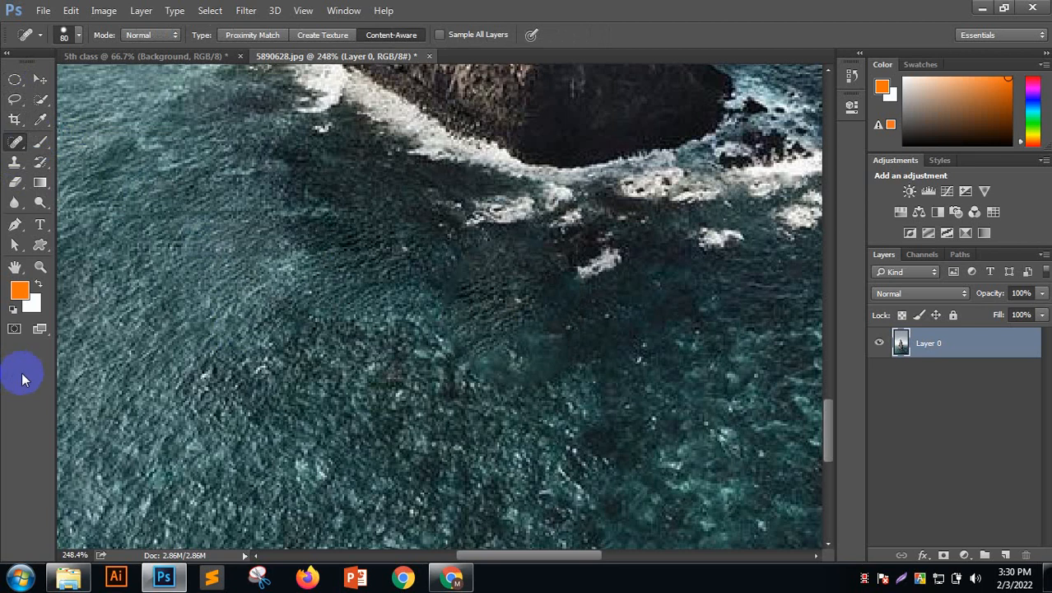
{"action": "left_click", "coordinate": [72, 40]}
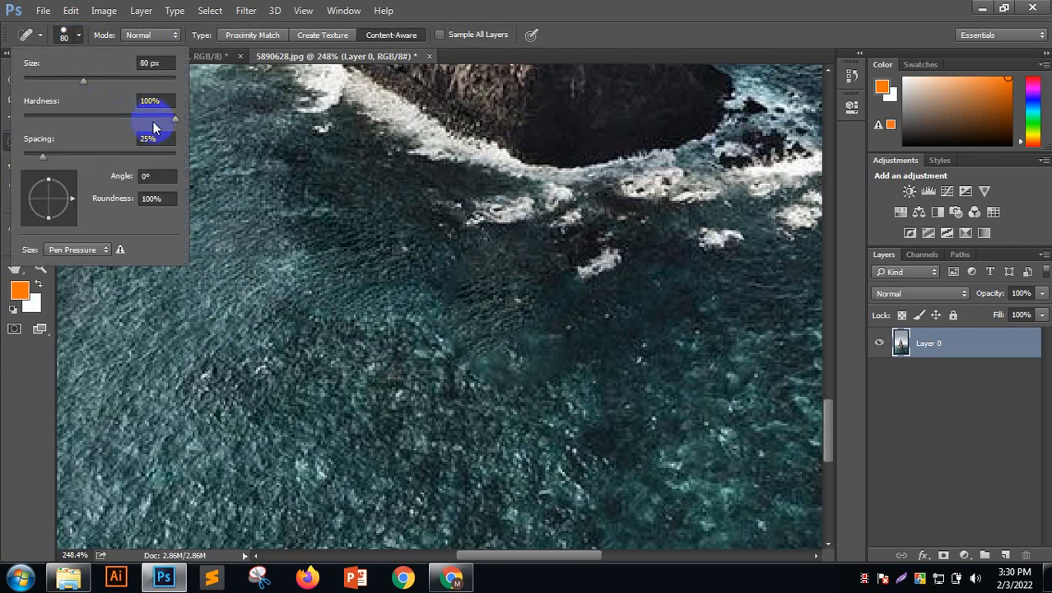
{"action": "left_click", "coordinate": [438, 38]}
{"action": "left_click", "coordinate": [271, 293]}
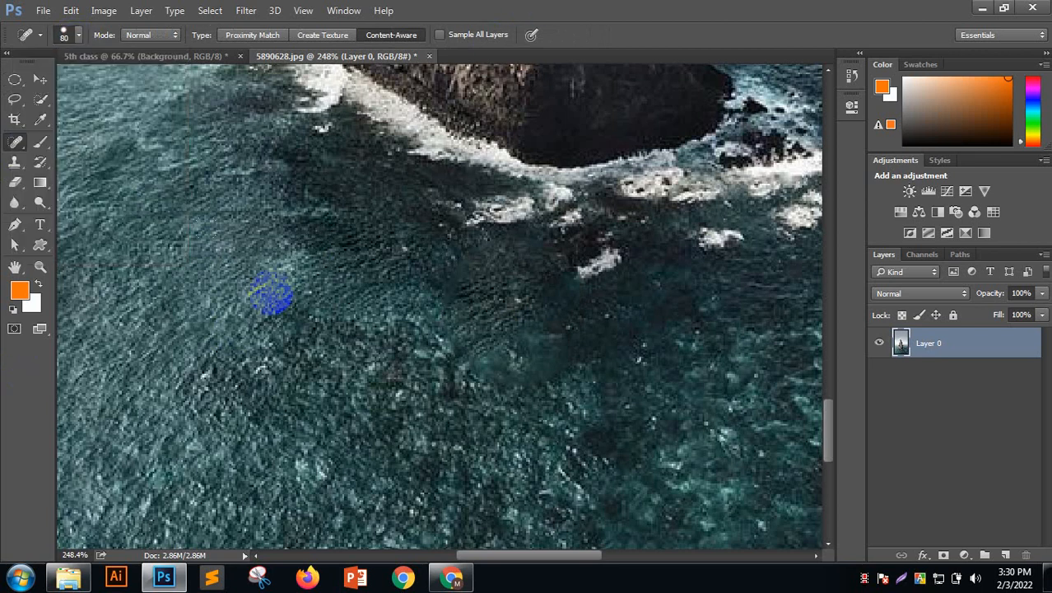
{"action": "key", "text": "ctrl+z"}
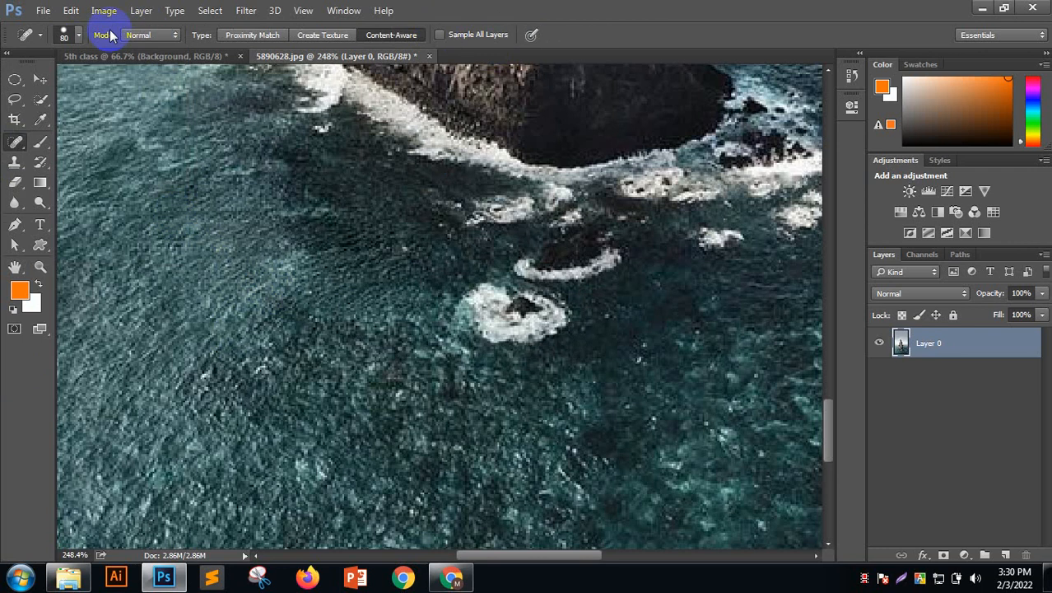
{"action": "left_click", "coordinate": [78, 37]}
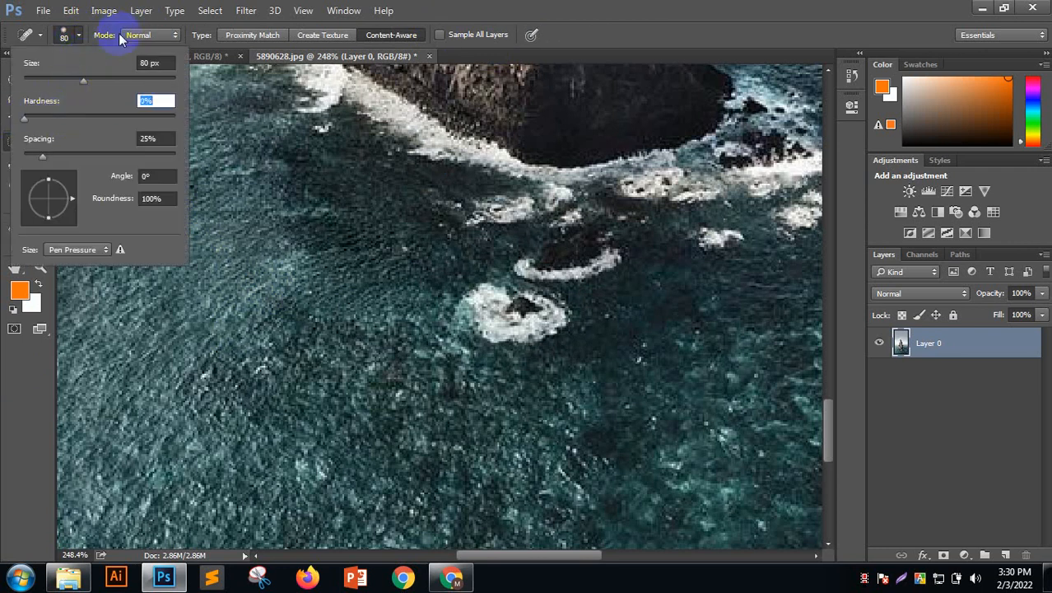
{"action": "left_click", "coordinate": [76, 33]}
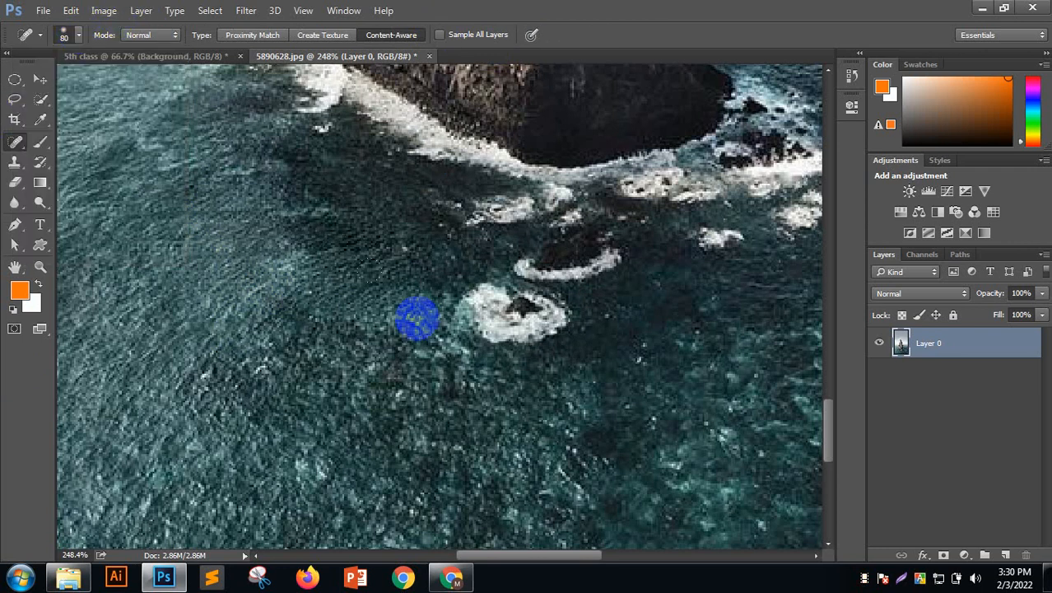
Spot-heal the whitish foam on the central rock with several clicks
{"action": "left_click", "coordinate": [504, 319]}
{"action": "left_click", "coordinate": [516, 312]}
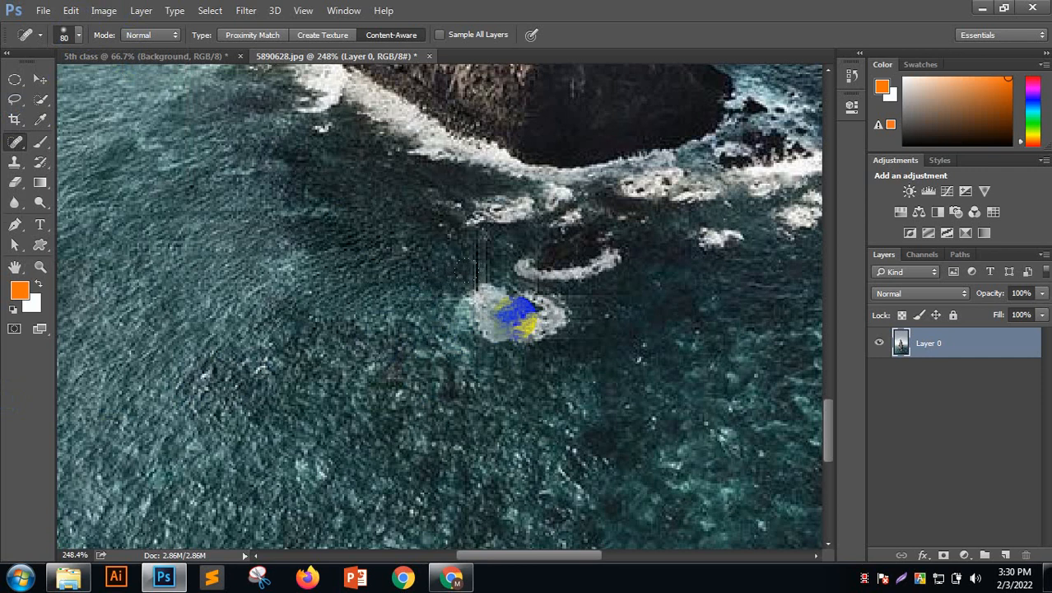
{"action": "left_click", "coordinate": [505, 317]}
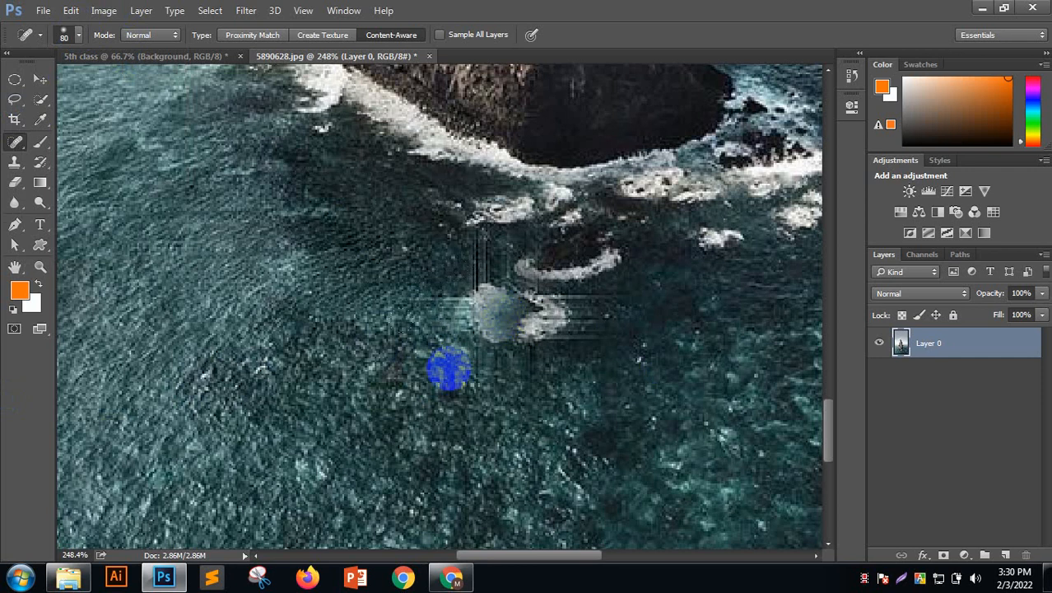
{"action": "left_click", "coordinate": [221, 301], "text": "alt"}
{"action": "left_click", "coordinate": [493, 228]}
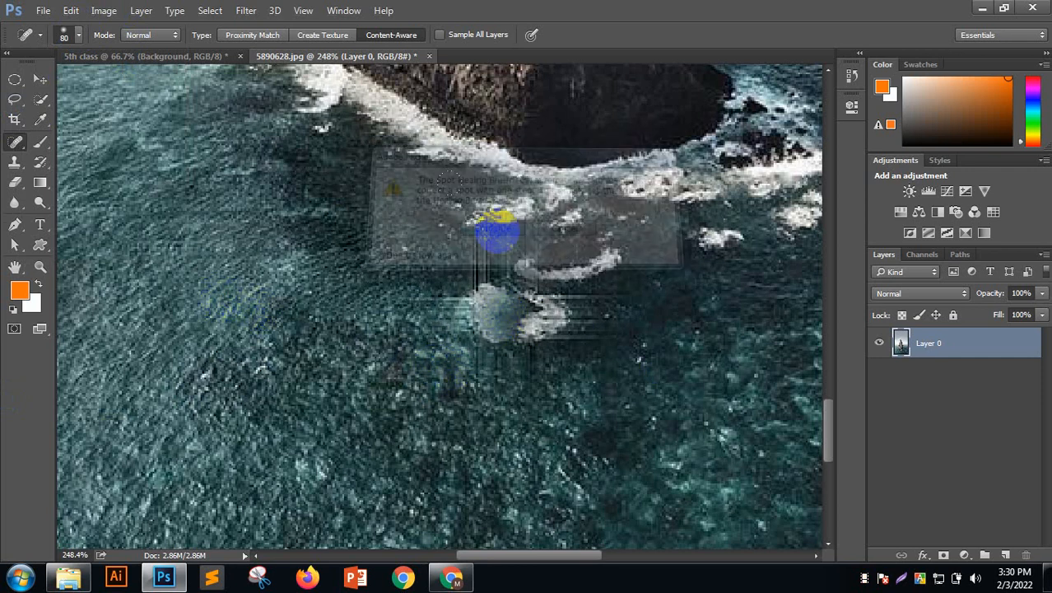
{"action": "left_click", "coordinate": [268, 268], "text": "alt"}
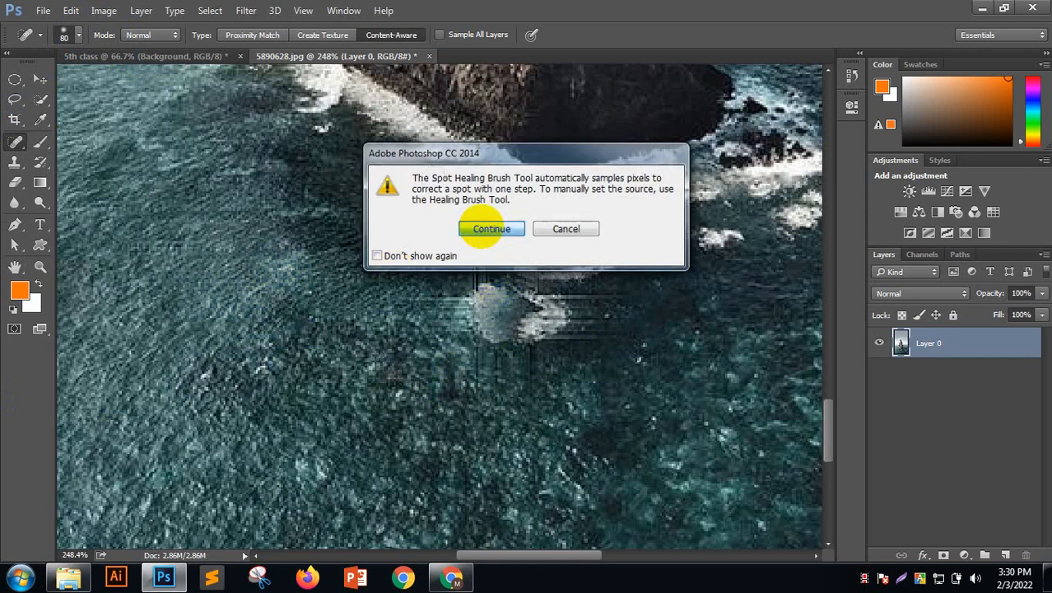
{"action": "left_click", "coordinate": [491, 229]}
Spot-heal bands of water across the central rocks, leaving streaky smudges
{"action": "left_click", "coordinate": [493, 318]}
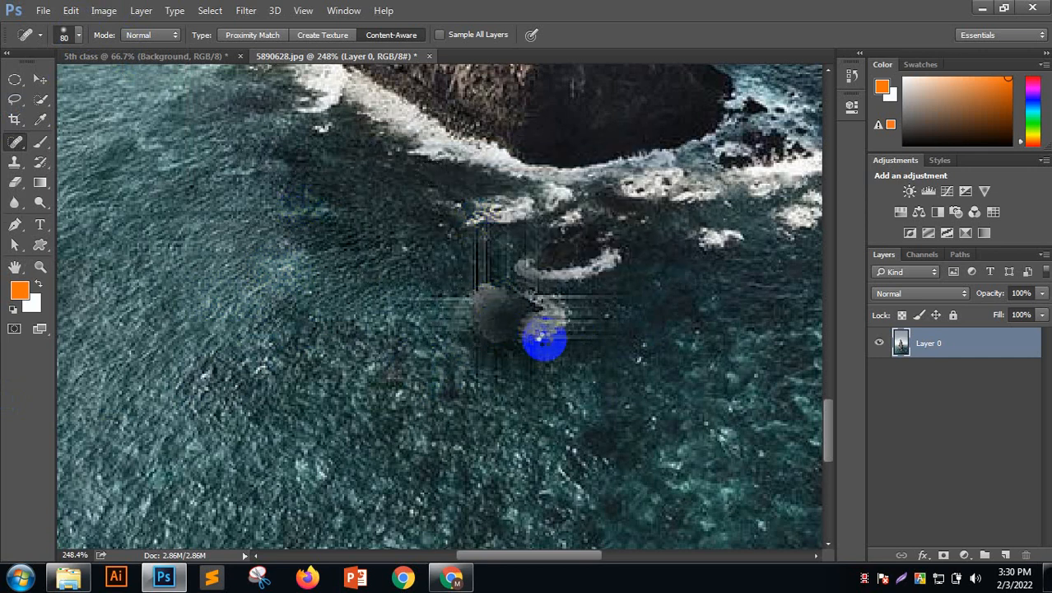
{"action": "left_click_drag", "start_coordinate": [641, 330], "coordinate": [475, 328]}
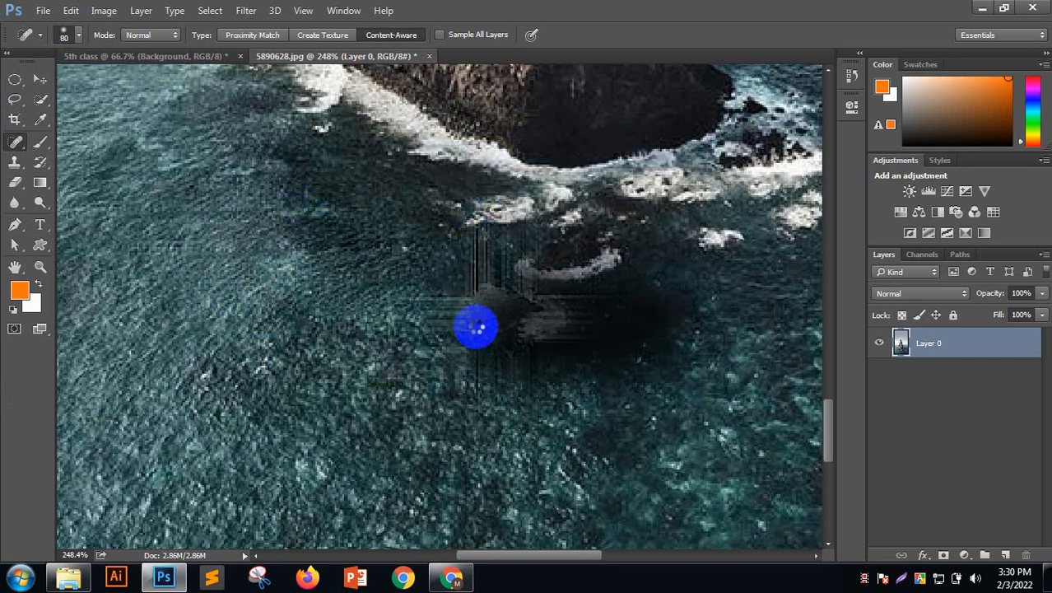
{"action": "left_click_drag", "start_coordinate": [626, 333], "coordinate": [443, 319]}
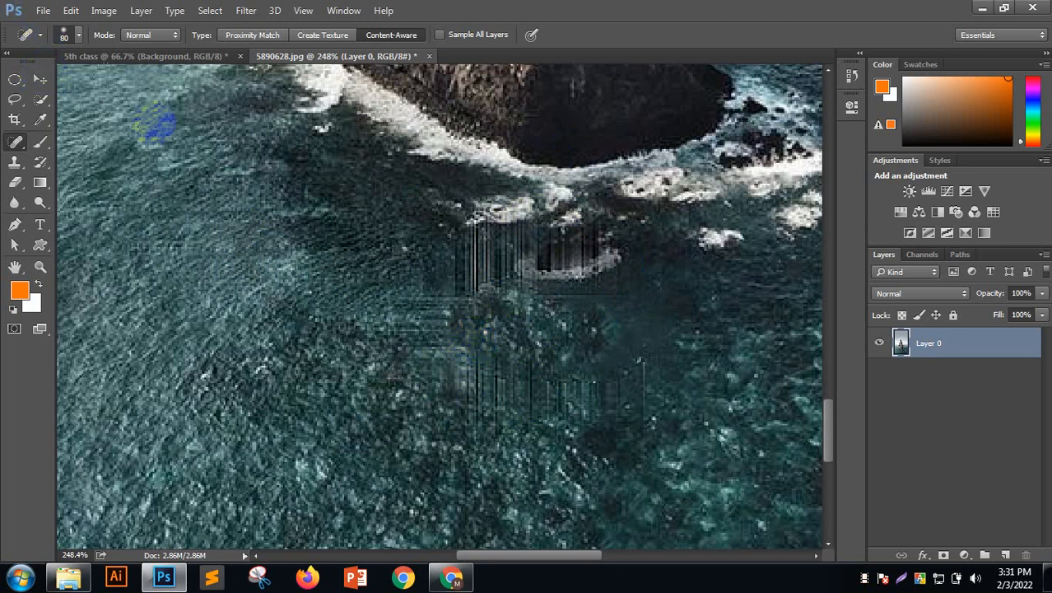
{"action": "left_click", "coordinate": [520, 207]}
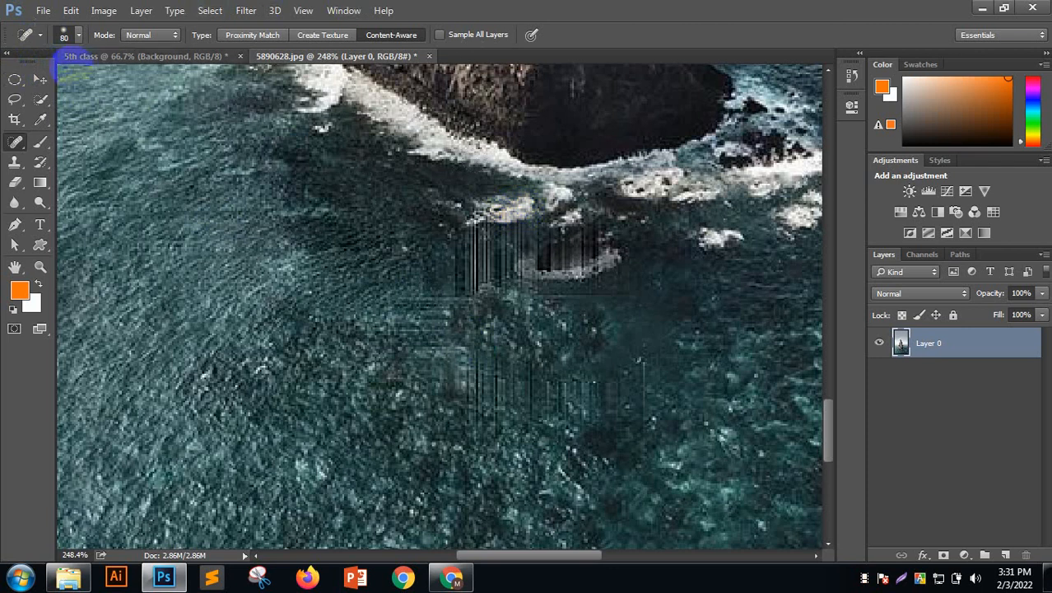
{"action": "left_click", "coordinate": [40, 79]}
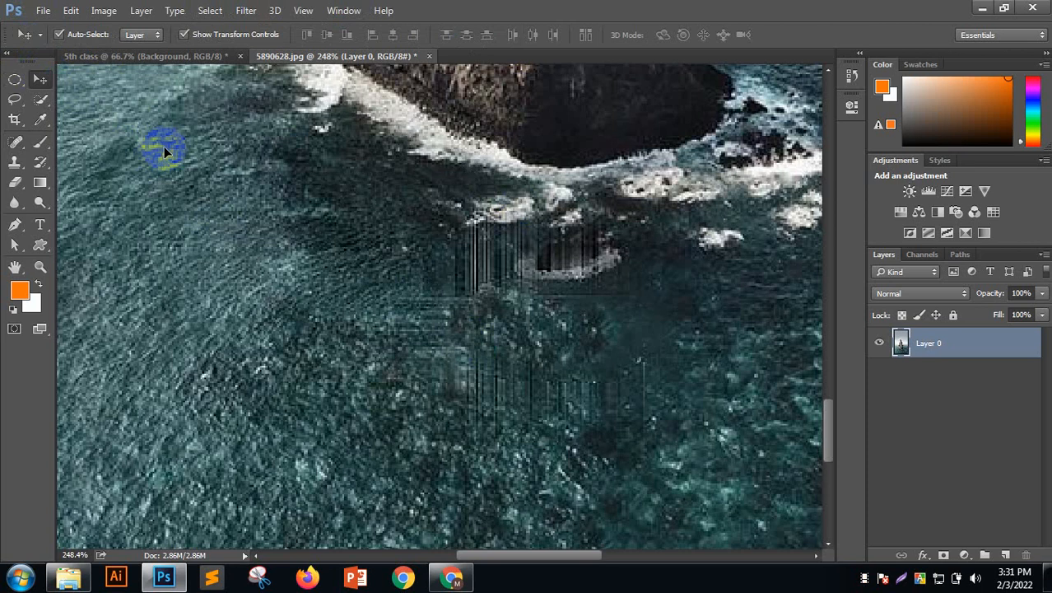
Close 5890628.jpg and discard its retouching changes, leaving the 5th class document open
{"action": "scroll", "coordinate": [163, 145], "scroll_direction": "down", "scroll_amount": 4}
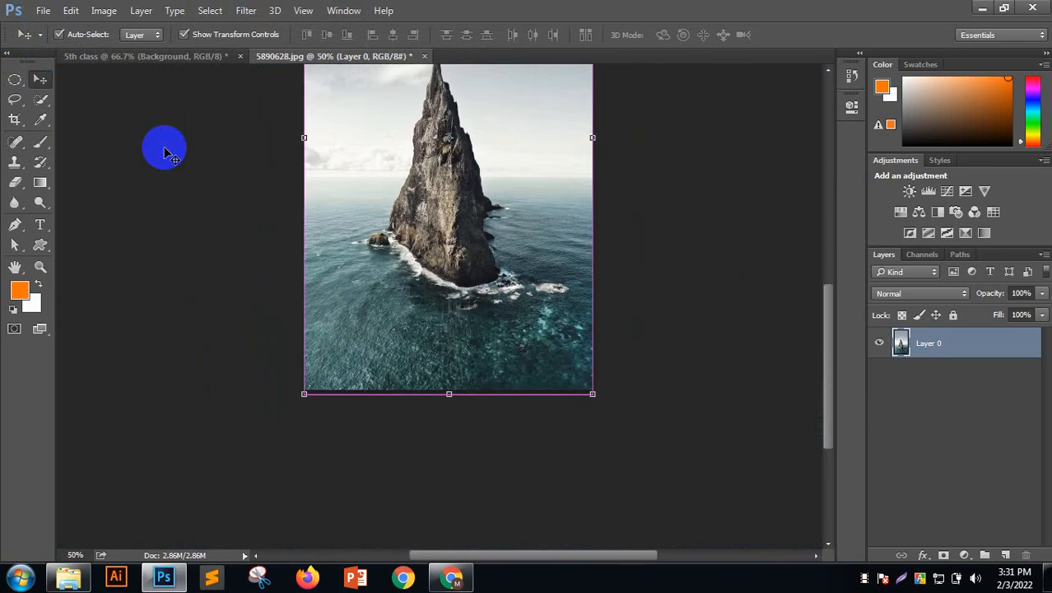
{"action": "scroll", "coordinate": [163, 153], "scroll_direction": "up", "scroll_amount": 3}
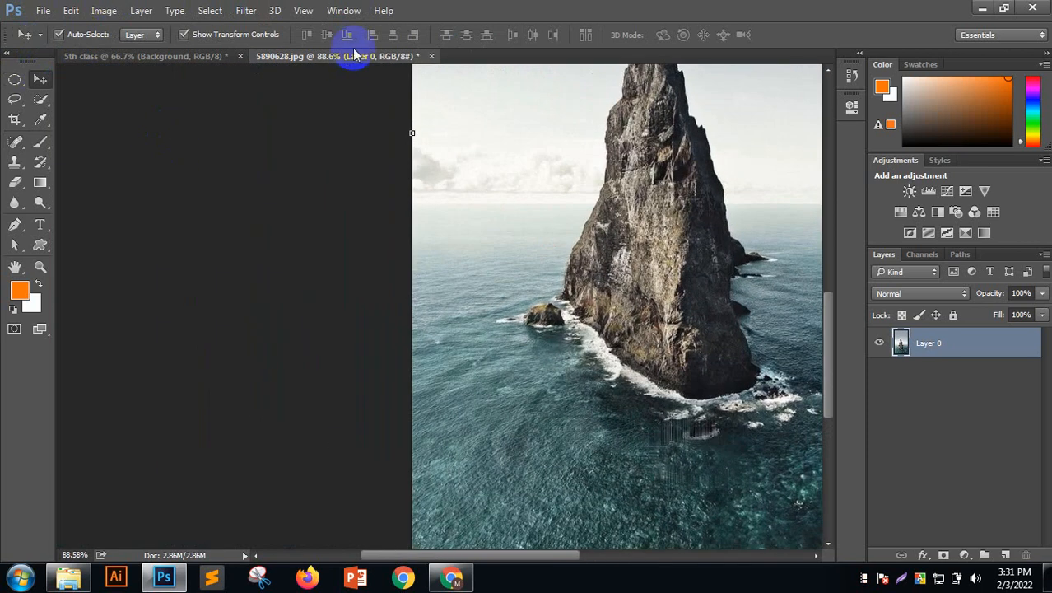
{"action": "left_click", "coordinate": [428, 56]}
{"action": "left_click", "coordinate": [510, 215]}
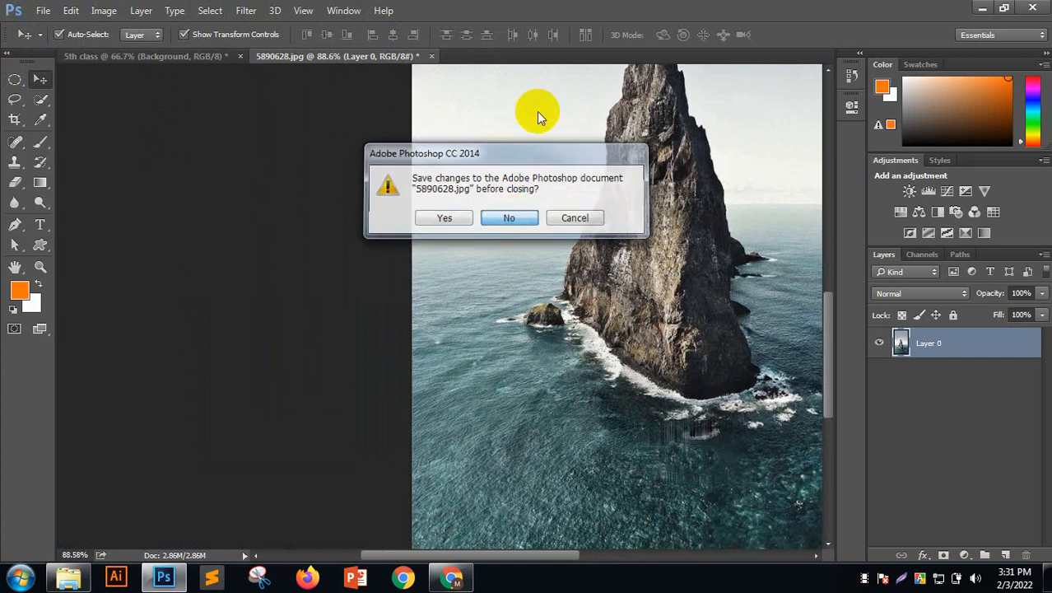
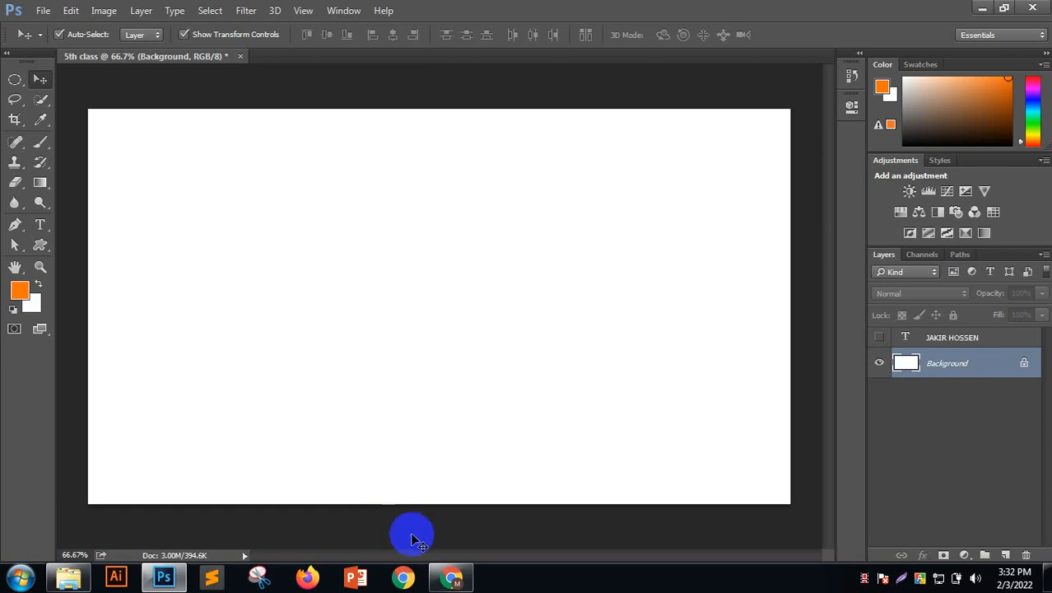
Minimize Photoshop and bring the Unsplash page in Chrome back to the front
{"action": "left_click", "coordinate": [982, 7]}
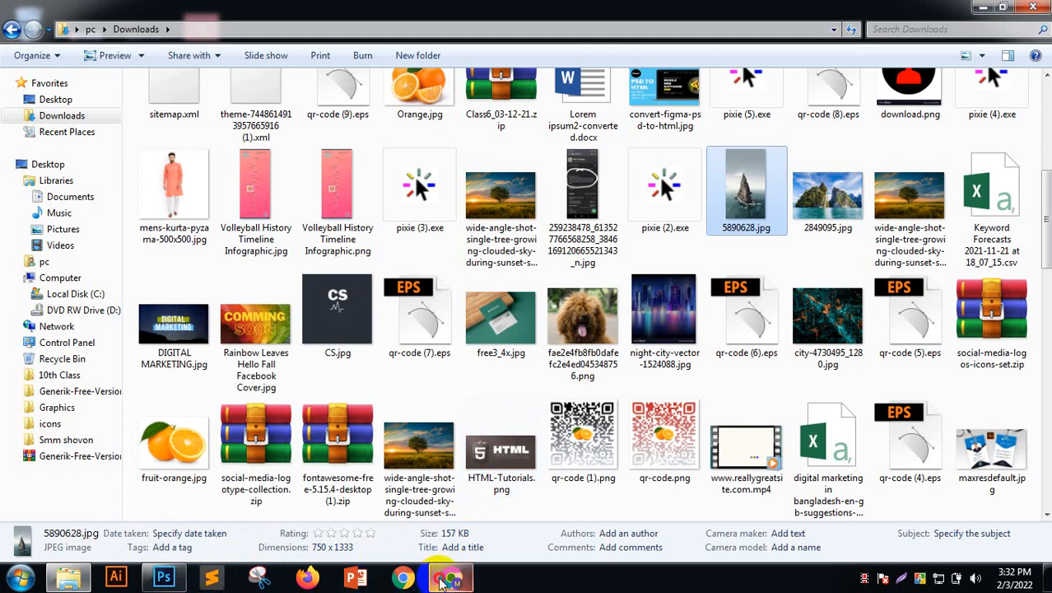
{"action": "left_click", "coordinate": [452, 581]}
Replace the Unsplash search term 'natural' with 'burger' and run the search
{"action": "left_click", "coordinate": [994, 108]}
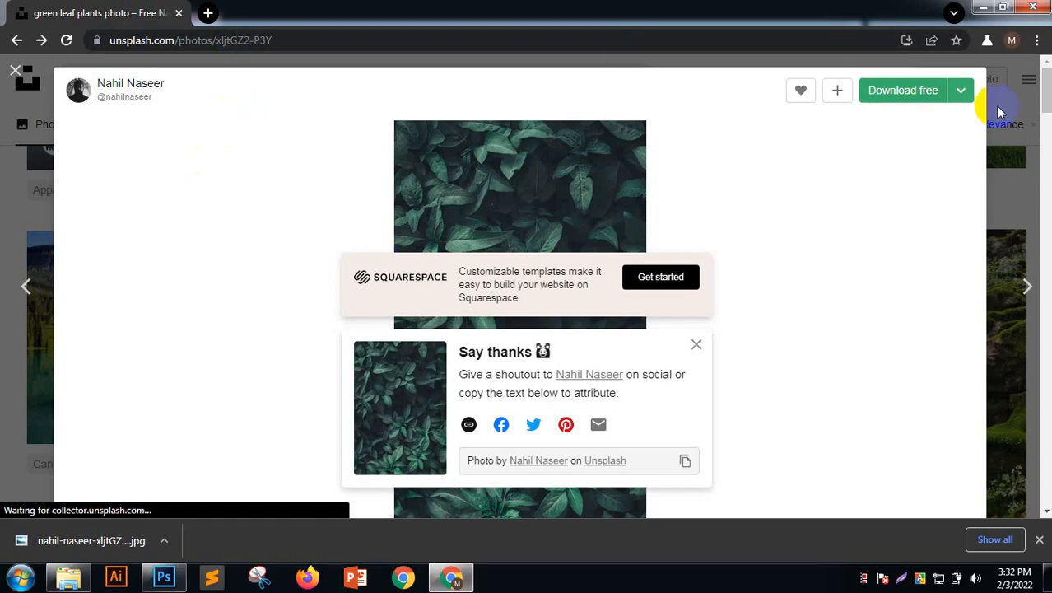
{"action": "left_click", "coordinate": [261, 75]}
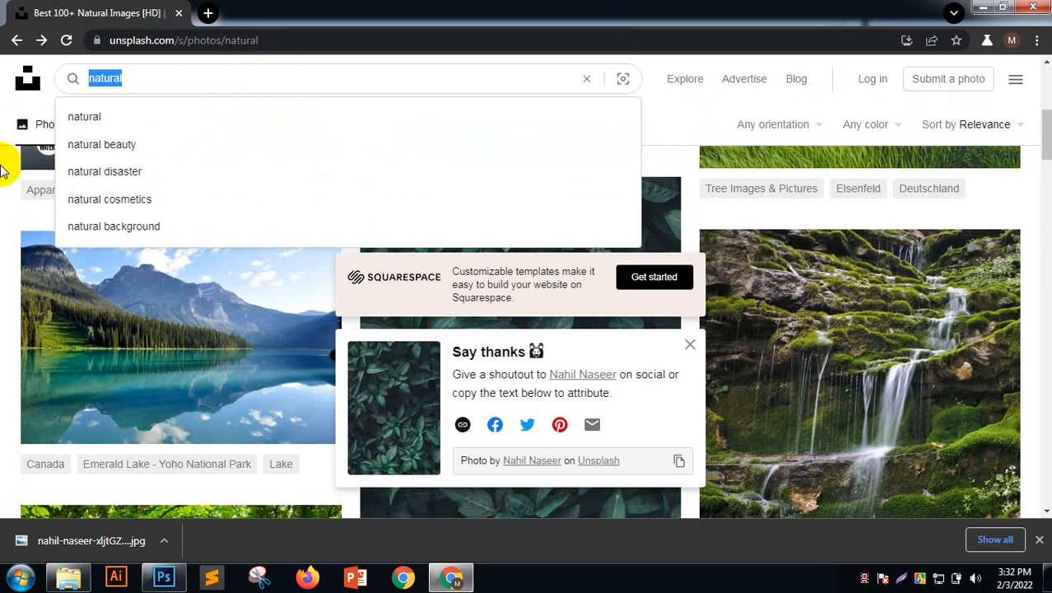
{"action": "left_click", "coordinate": [3, 168]}
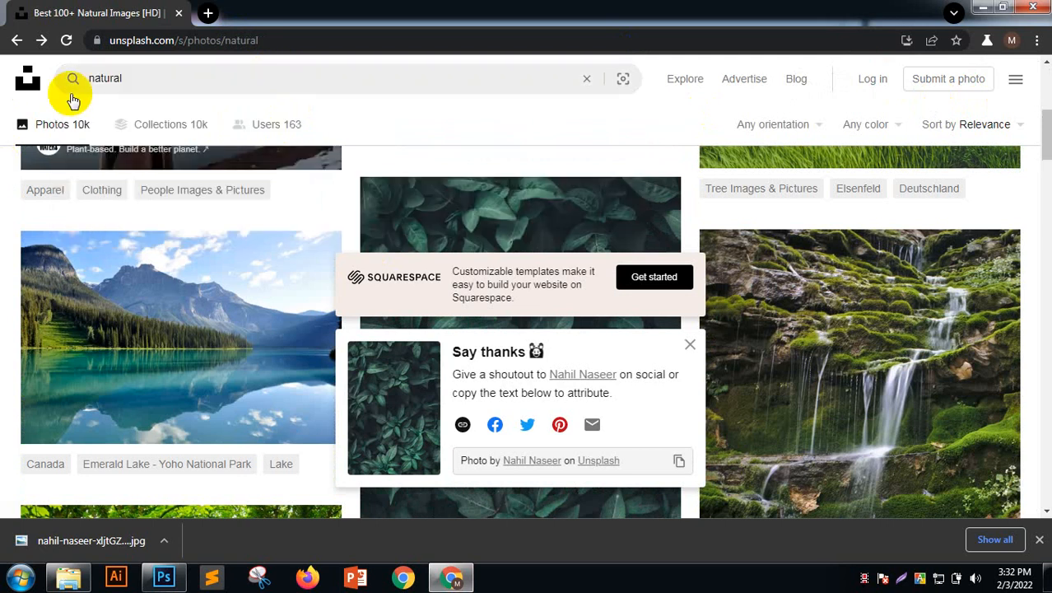
{"action": "left_click", "coordinate": [227, 74]}
{"action": "type", "text": "burger"}
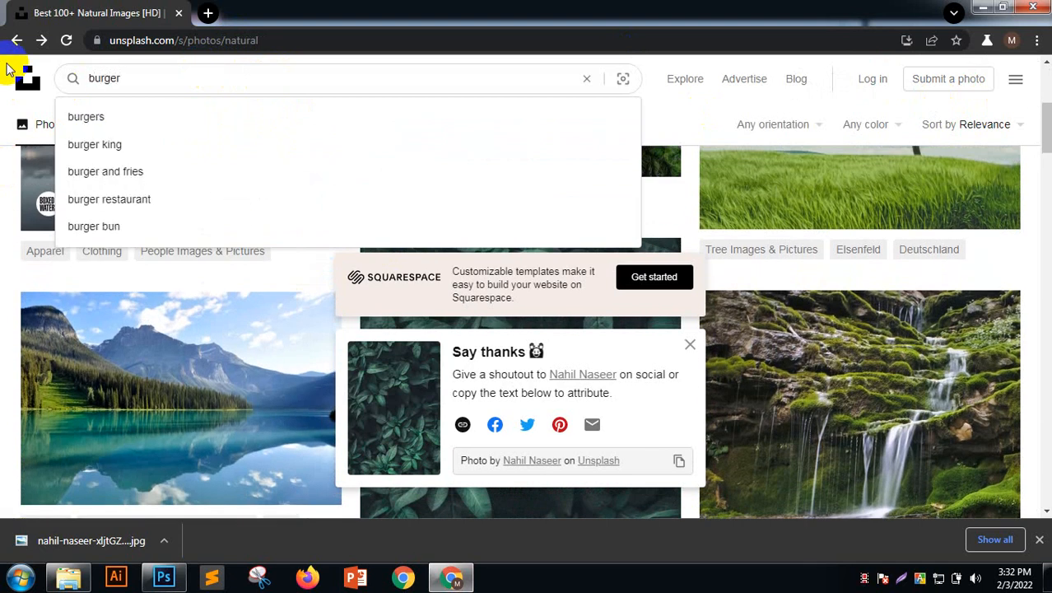
{"action": "key", "text": "Return"}
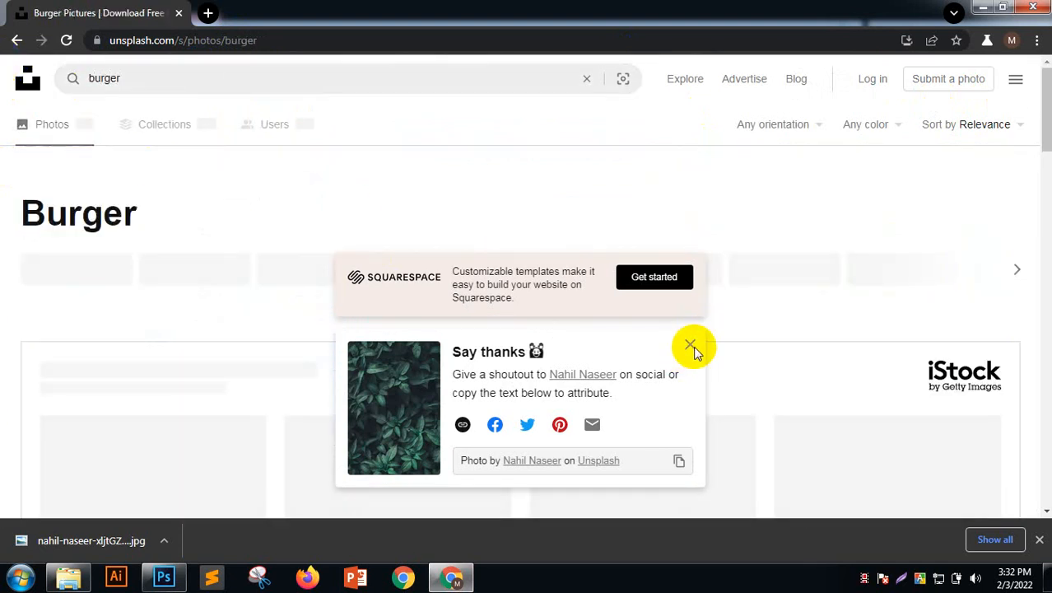
{"action": "left_click", "coordinate": [690, 346]}
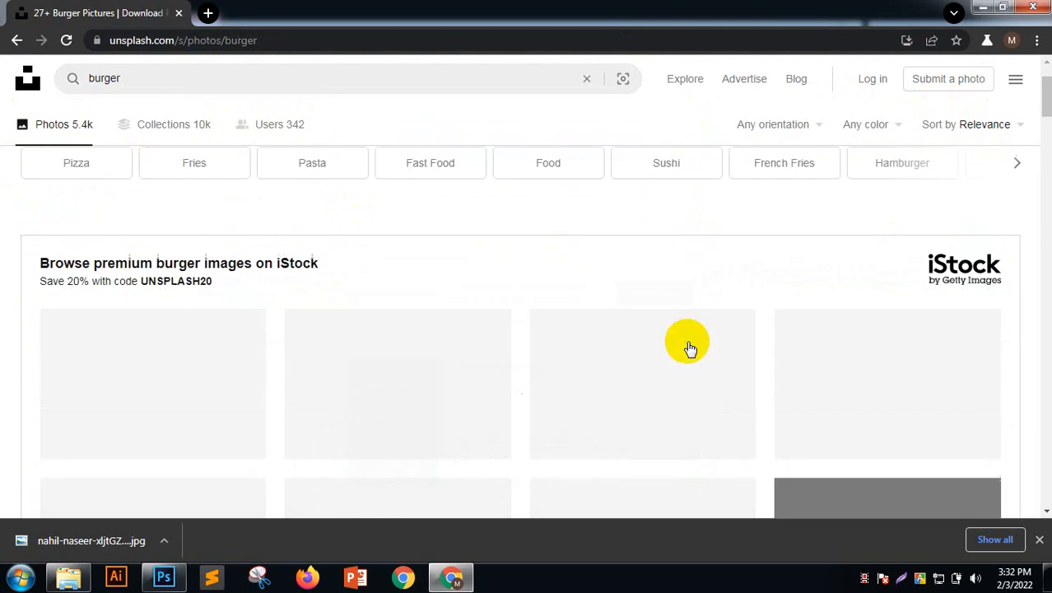
Open the burger with lettuce and tomato photo and download its Medium 1920x1919 size
{"action": "scroll", "coordinate": [661, 336], "scroll_direction": "down", "scroll_amount": 10}
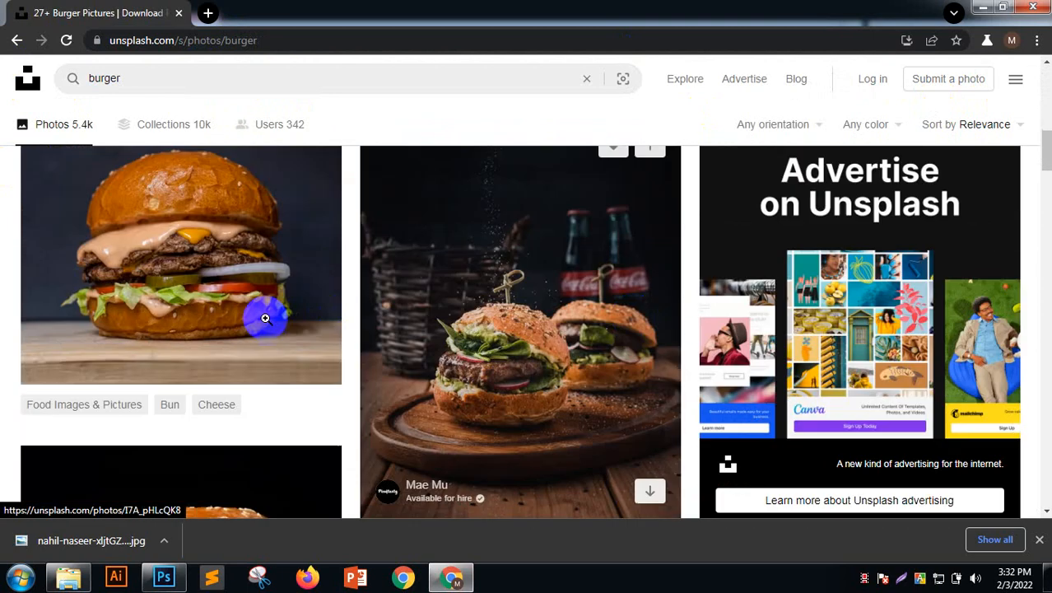
{"action": "scroll", "coordinate": [715, 308], "scroll_direction": "down", "scroll_amount": 3}
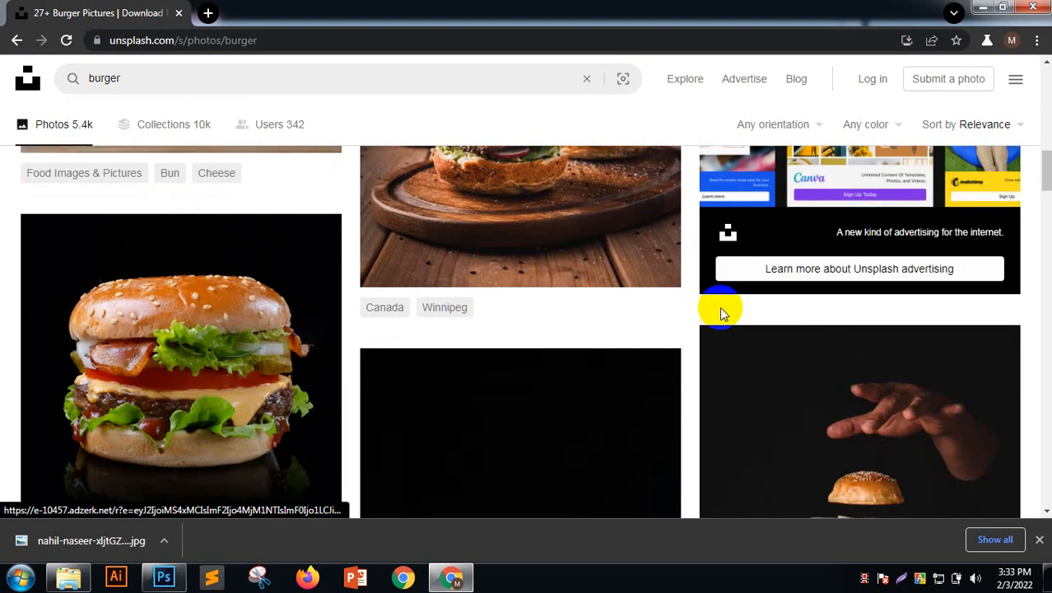
{"action": "scroll", "coordinate": [720, 307], "scroll_direction": "down", "scroll_amount": 1}
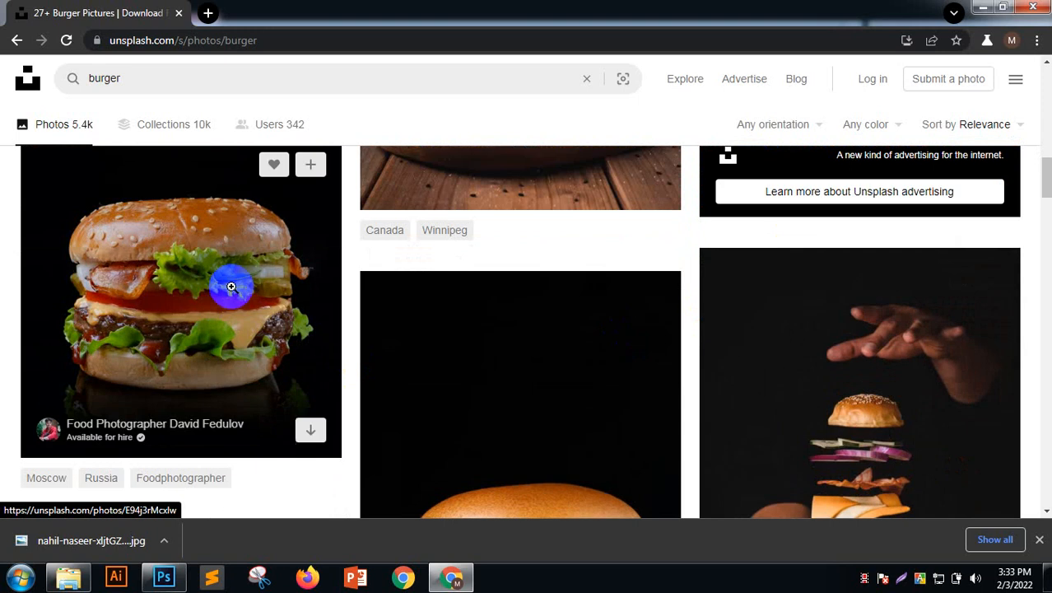
{"action": "left_click", "coordinate": [231, 287]}
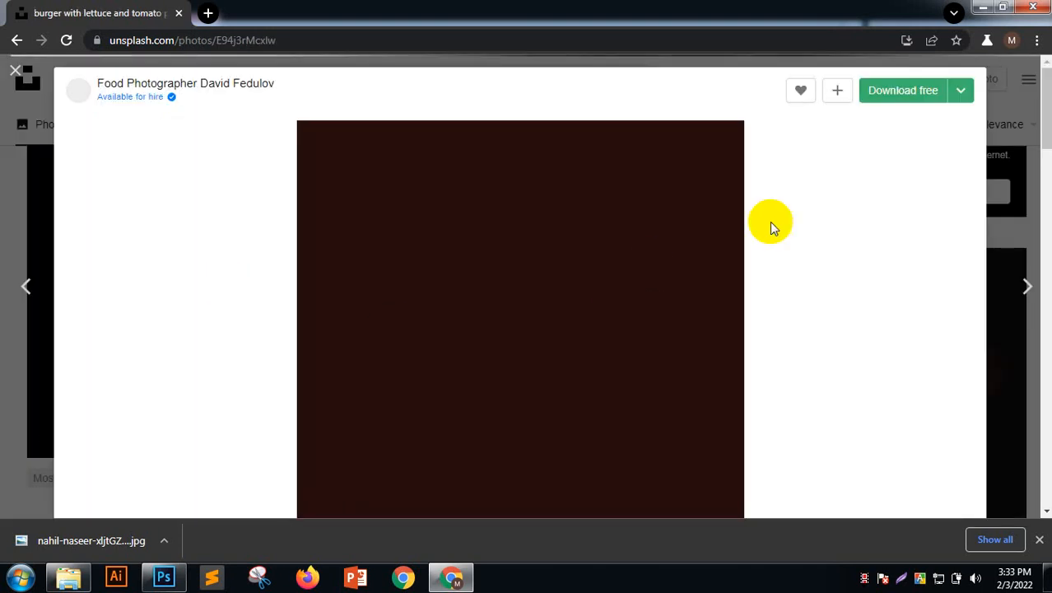
{"action": "left_click", "coordinate": [960, 90]}
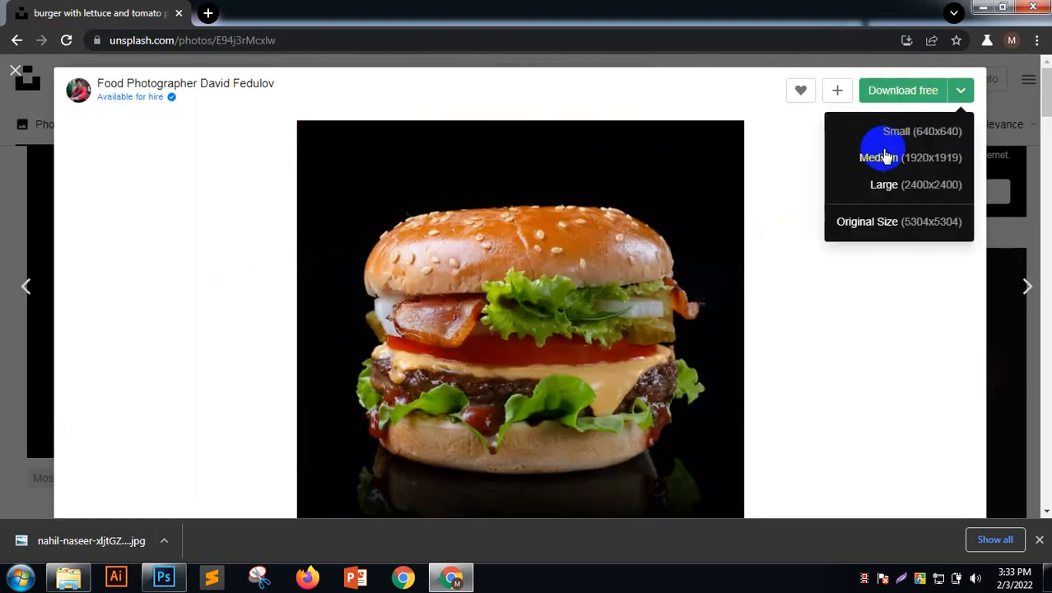
{"action": "left_click", "coordinate": [884, 156]}
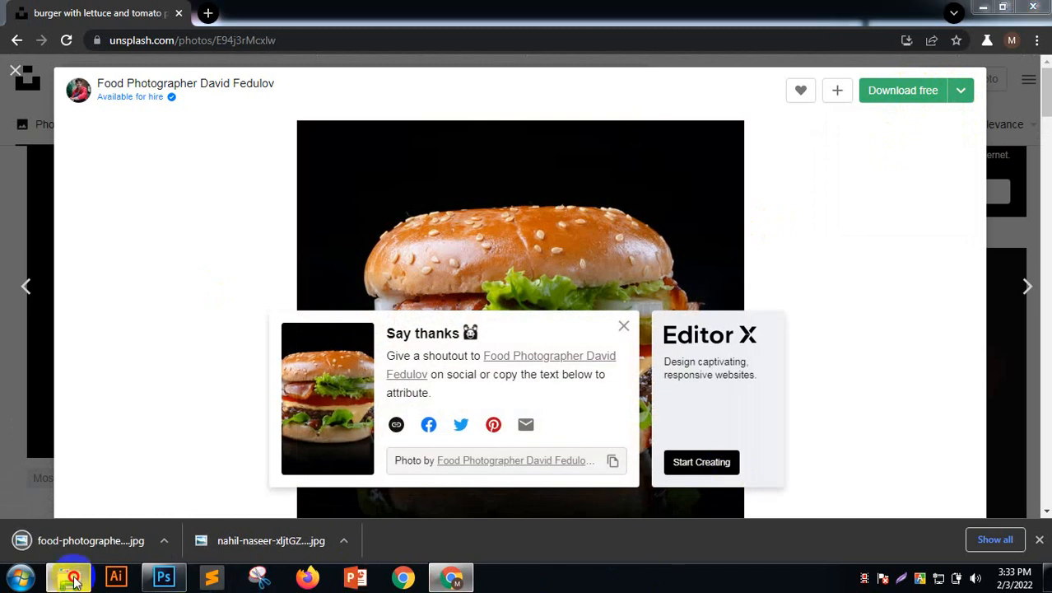
Drag the downloaded burger photo from Downloads into the Photoshop document
{"action": "left_click", "coordinate": [74, 580]}
{"action": "scroll", "coordinate": [609, 214], "scroll_direction": "up", "scroll_amount": 5}
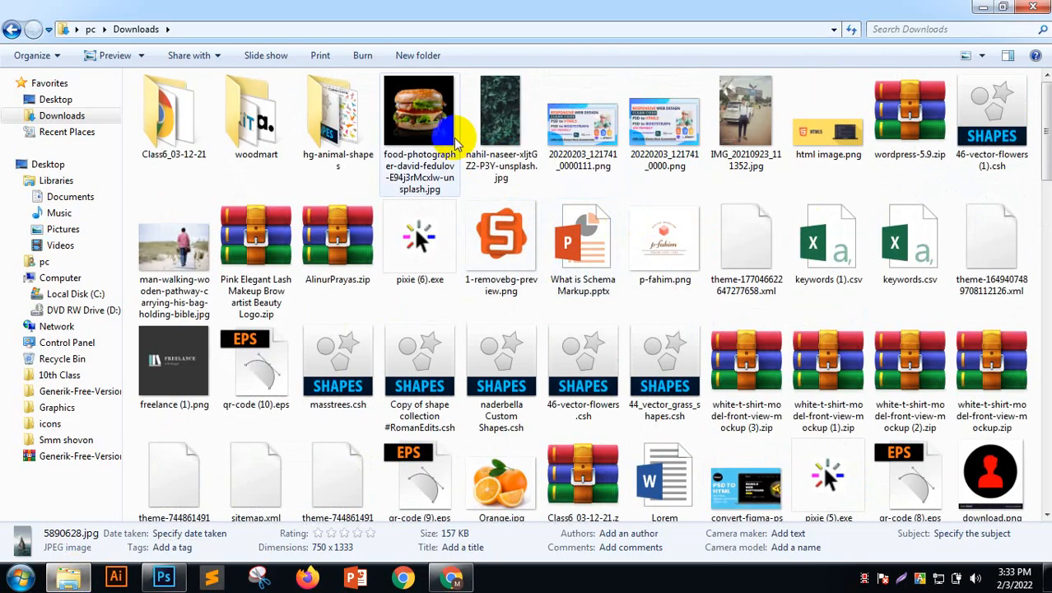
{"action": "left_click_drag", "start_coordinate": [455, 141], "coordinate": [379, 385]}
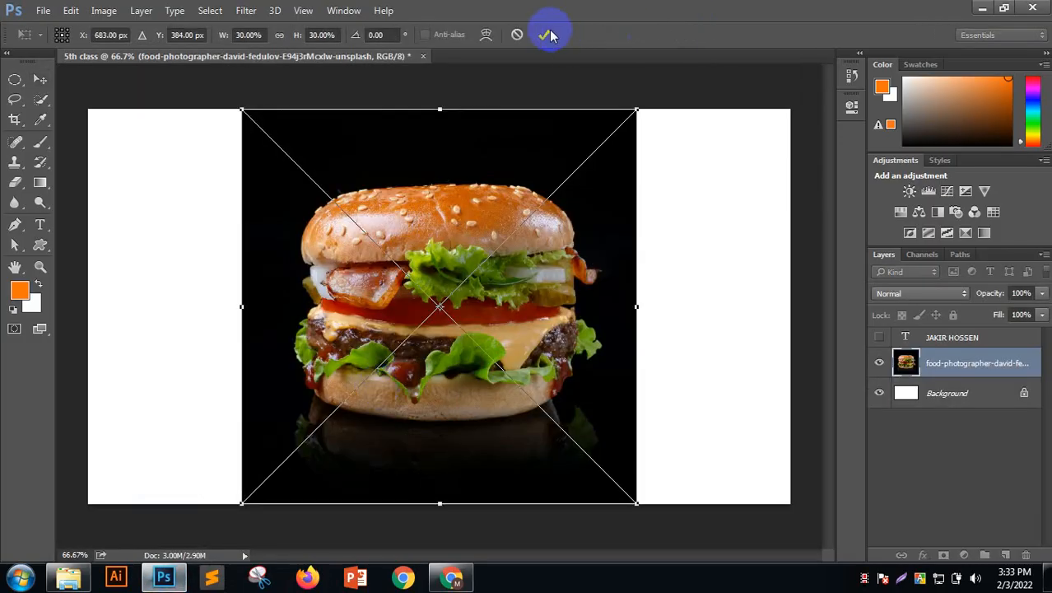
Commit the placed burger photo and rasterize its layer
{"action": "left_click", "coordinate": [545, 35]}
{"action": "right_click", "coordinate": [963, 365]}
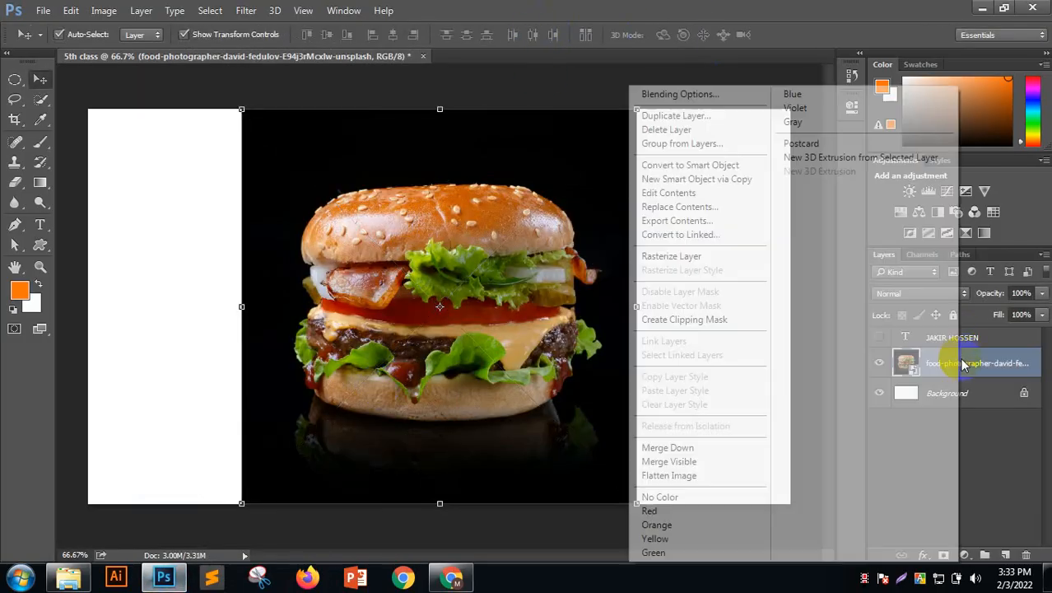
{"action": "left_click", "coordinate": [678, 257]}
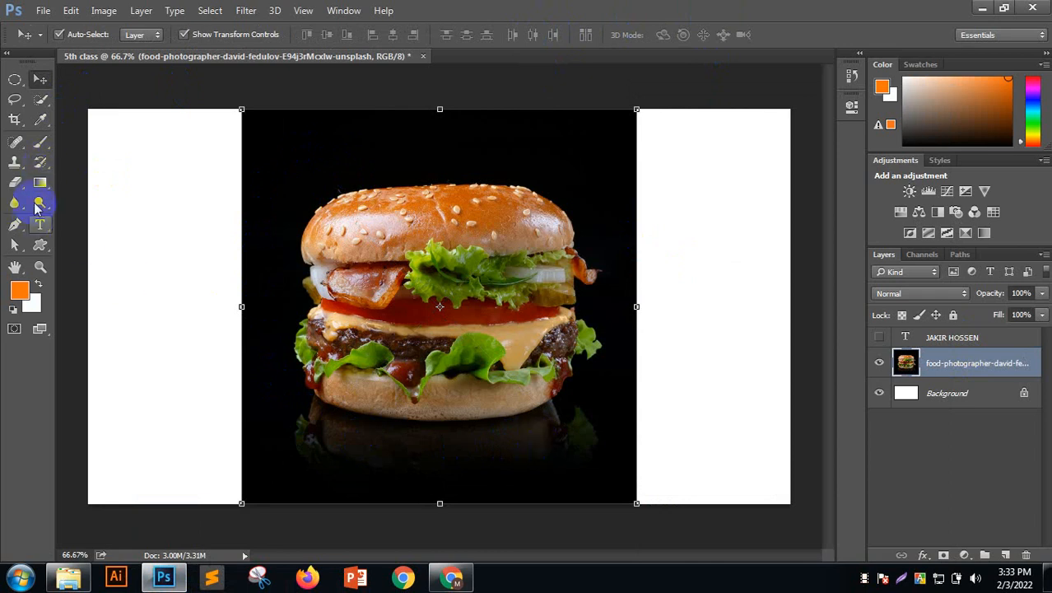
Try erasing the black background with the Magic Eraser, then undo it
{"action": "left_click", "coordinate": [14, 181]}
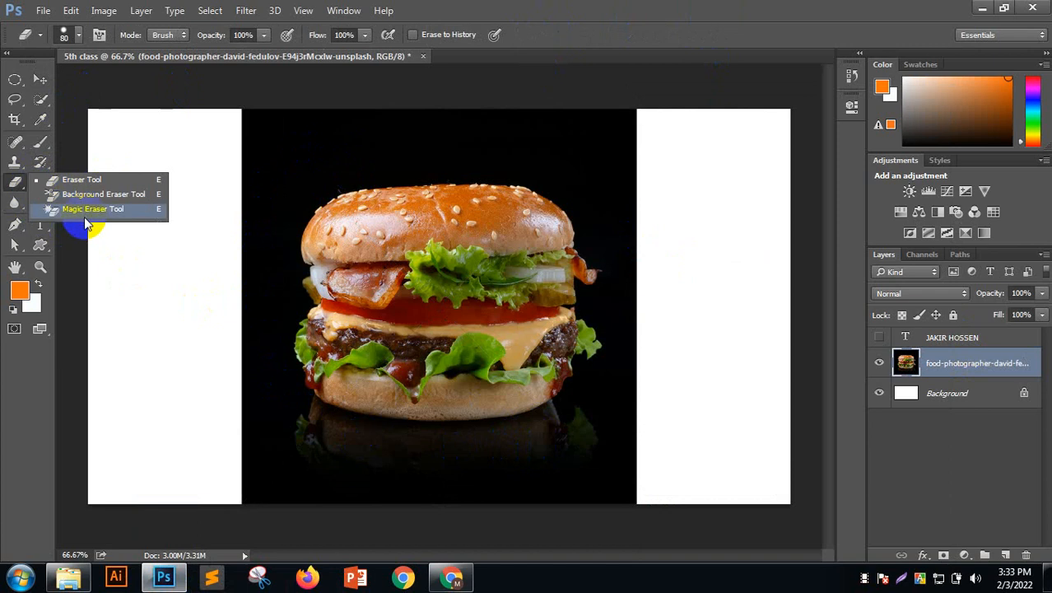
{"action": "left_click", "coordinate": [86, 209]}
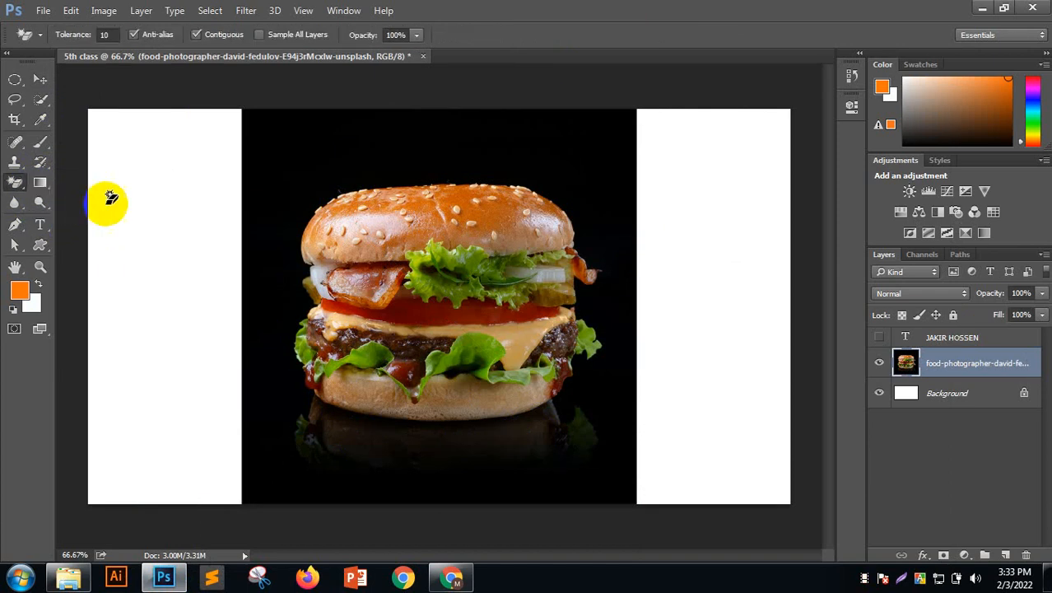
{"action": "left_click", "coordinate": [301, 138]}
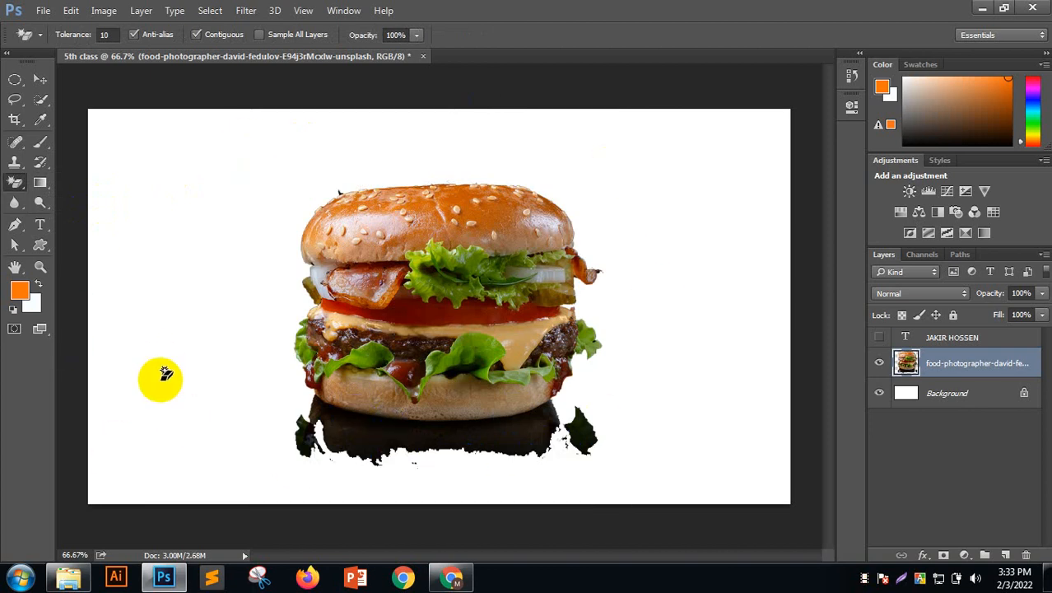
{"action": "key", "text": "ctrl+z"}
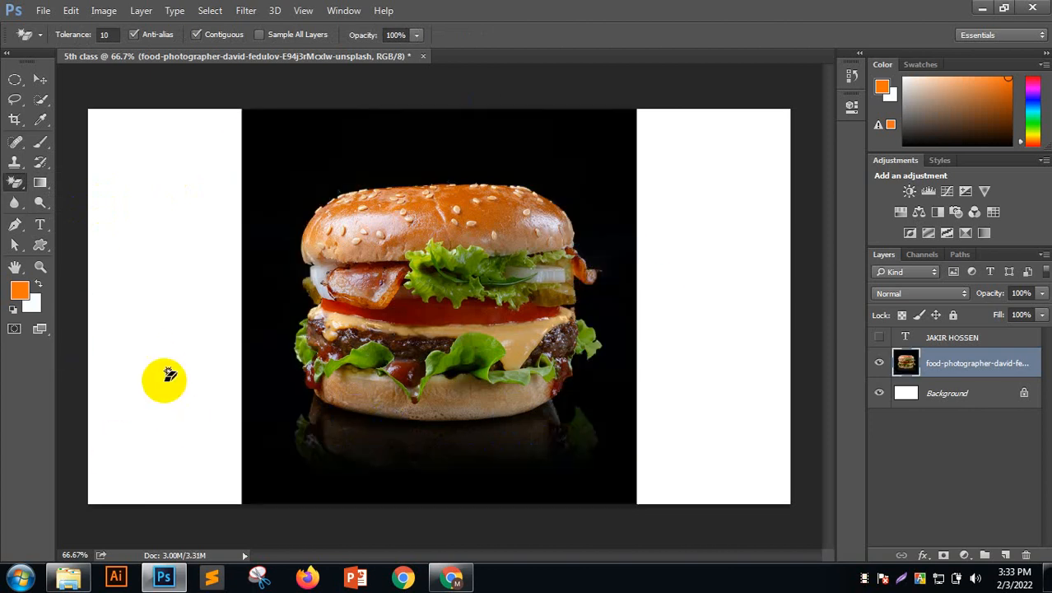
{"action": "left_click_drag", "start_coordinate": [35, 118], "coordinate": [33, 102]}
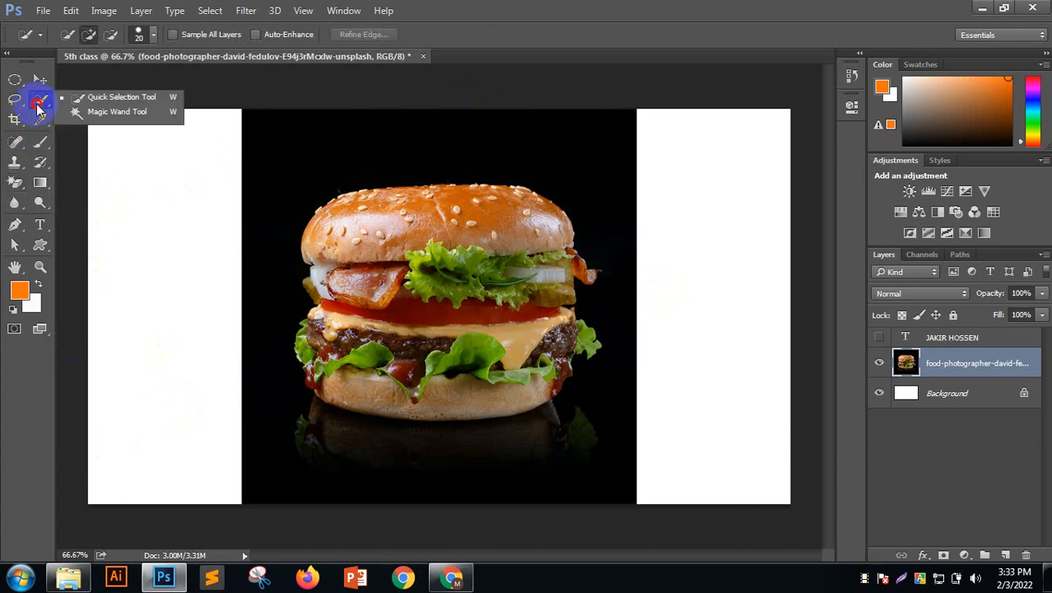
Quick-select the burger and copy it onto a new Layer 1
{"action": "left_click", "coordinate": [82, 100]}
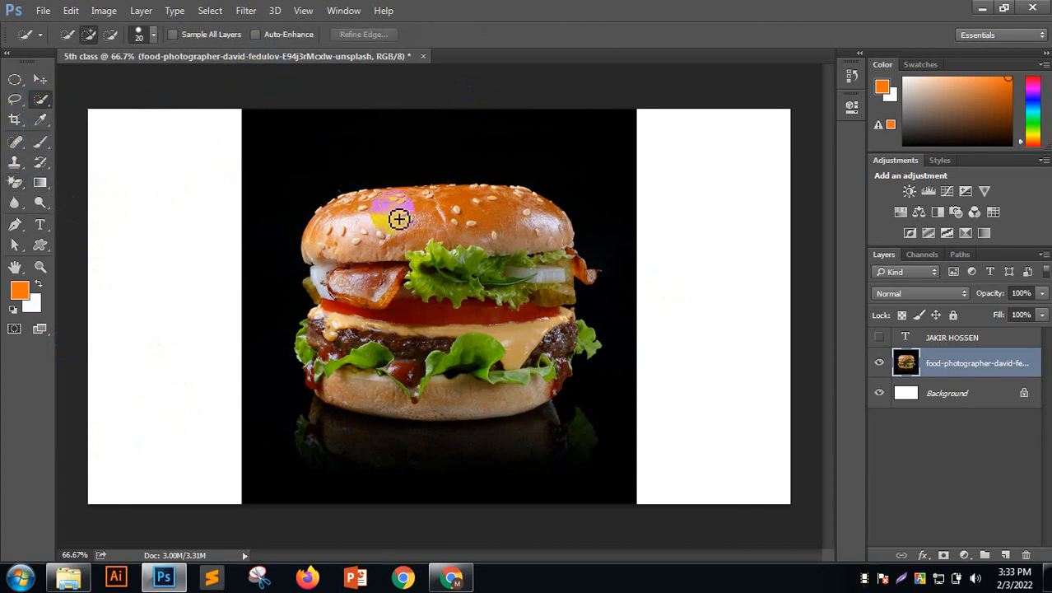
{"action": "mouse_move", "coordinate": [399, 218]}
{"action": "left_mouse_down"}
{"action": "mouse_move", "coordinate": [422, 291]}
{"action": "mouse_move", "coordinate": [451, 238]}
{"action": "mouse_move", "coordinate": [504, 313]}
{"action": "mouse_move", "coordinate": [504, 272]}
{"action": "mouse_move", "coordinate": [481, 390]}
{"action": "mouse_move", "coordinate": [515, 396]}
{"action": "mouse_move", "coordinate": [594, 346]}
{"action": "mouse_move", "coordinate": [570, 358]}
{"action": "mouse_move", "coordinate": [550, 390]}
{"action": "mouse_move", "coordinate": [398, 356]}
{"action": "mouse_move", "coordinate": [334, 387]}
{"action": "mouse_move", "coordinate": [348, 391]}
{"action": "mouse_move", "coordinate": [320, 376]}
{"action": "mouse_move", "coordinate": [314, 352]}
{"action": "mouse_move", "coordinate": [335, 312]}
{"action": "mouse_move", "coordinate": [317, 284]}
{"action": "mouse_move", "coordinate": [444, 309]}
{"action": "mouse_move", "coordinate": [494, 296]}
{"action": "mouse_move", "coordinate": [576, 322]}
{"action": "mouse_move", "coordinate": [337, 403]}
{"action": "left_mouse_up"}
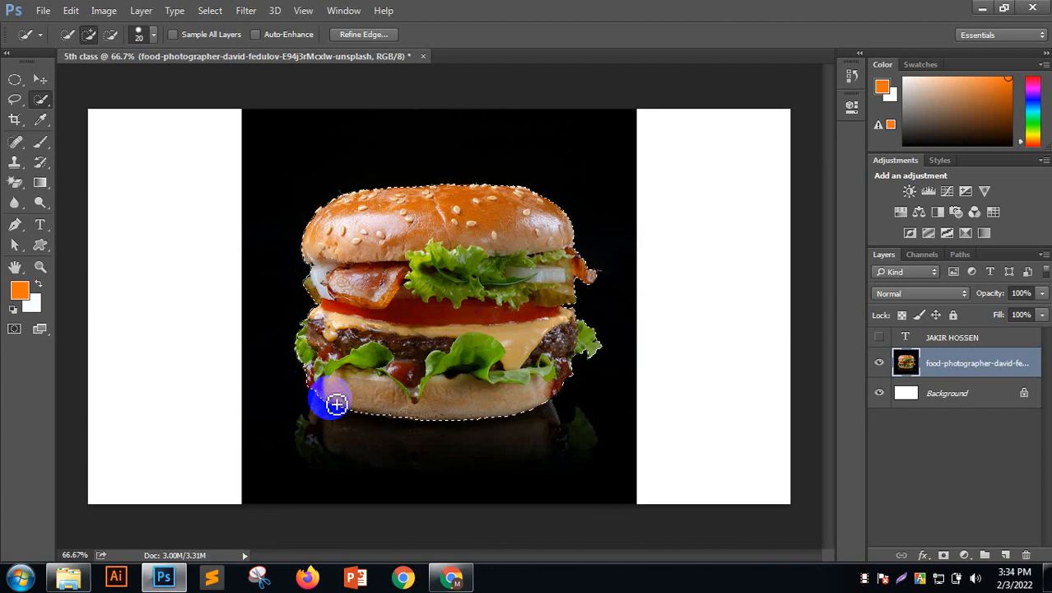
{"action": "key", "text": "ctrl+j"}
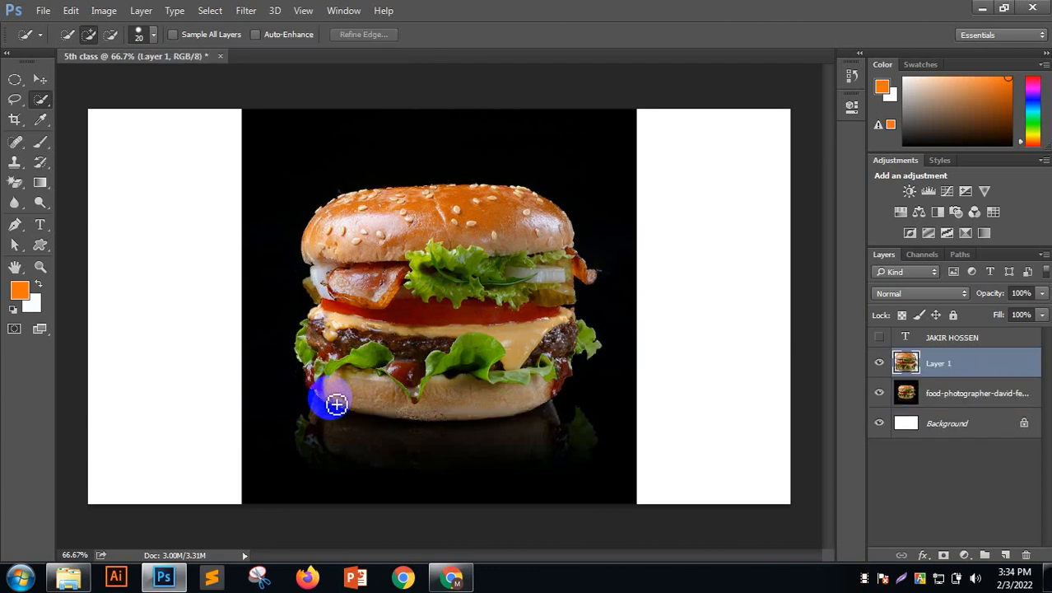
Compare the cut-out with the original, then delete the original food-photographer photo layer
{"action": "left_click", "coordinate": [880, 393]}
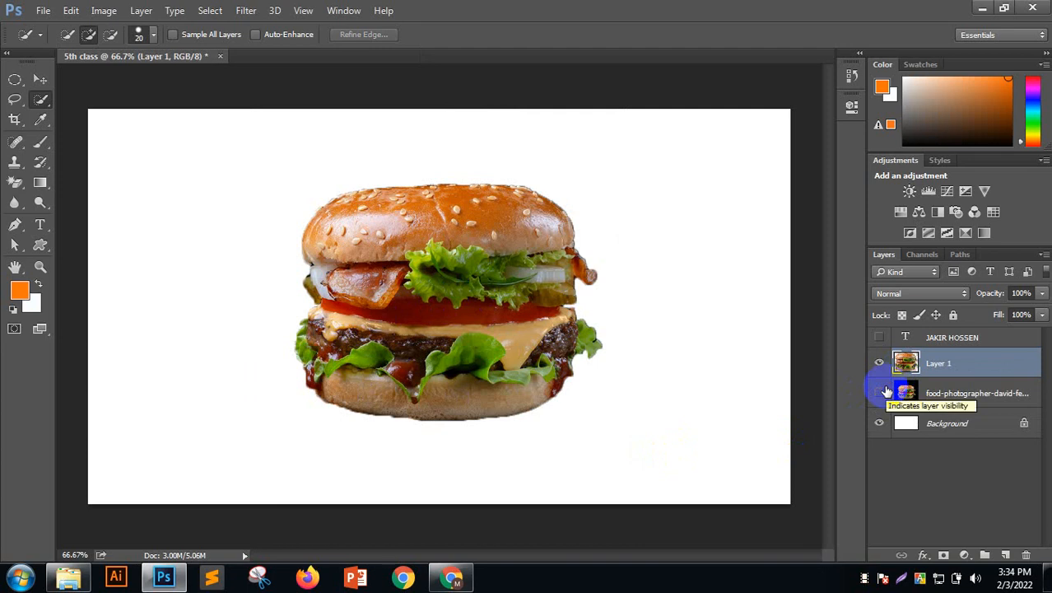
{"action": "left_click", "coordinate": [879, 393]}
{"action": "left_click", "coordinate": [878, 363]}
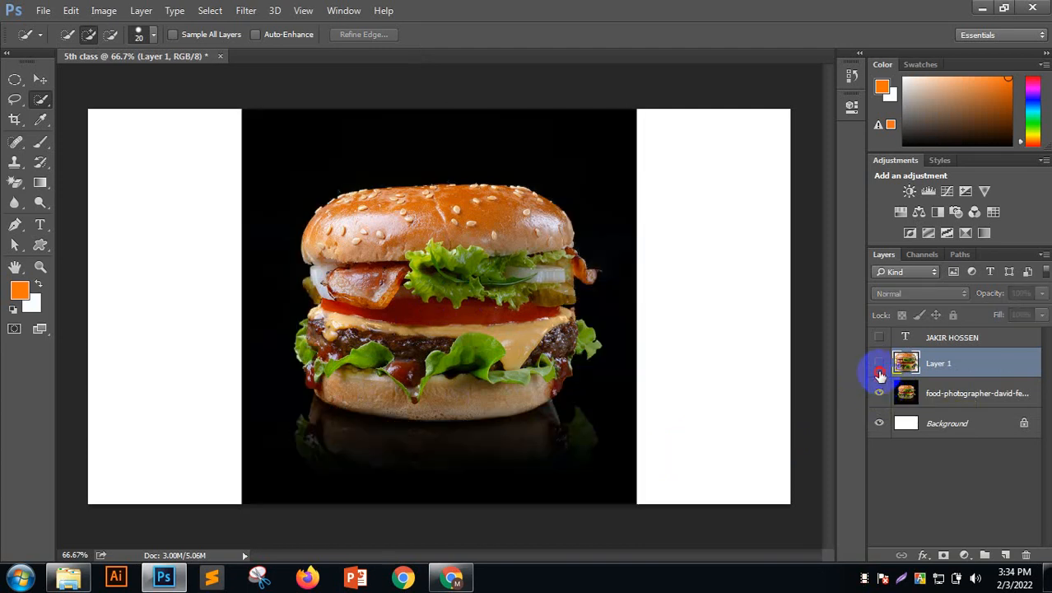
{"action": "left_click", "coordinate": [879, 368]}
{"action": "left_click", "coordinate": [878, 402]}
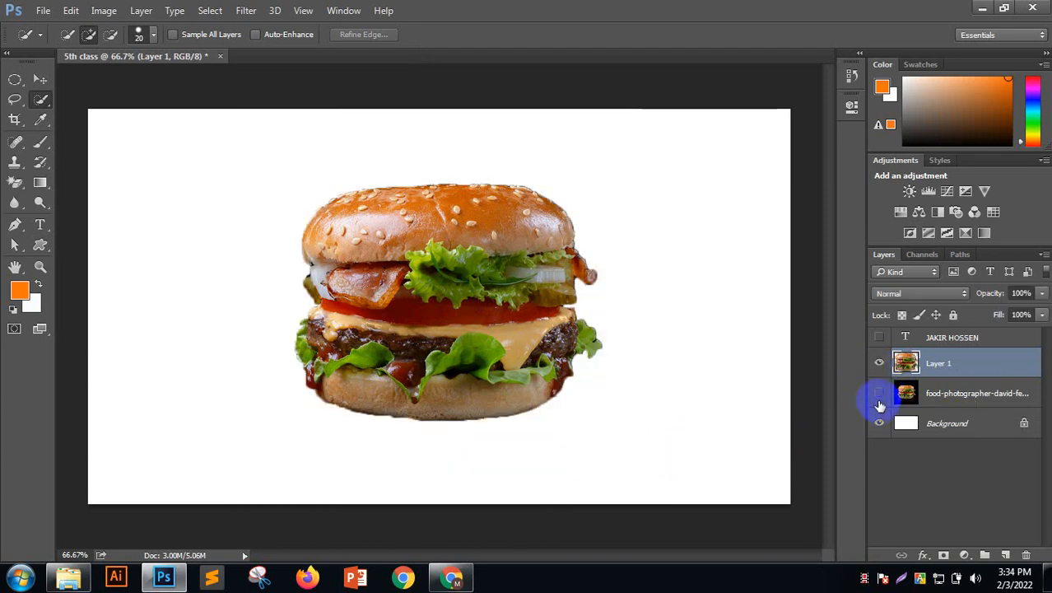
{"action": "left_click", "coordinate": [974, 401]}
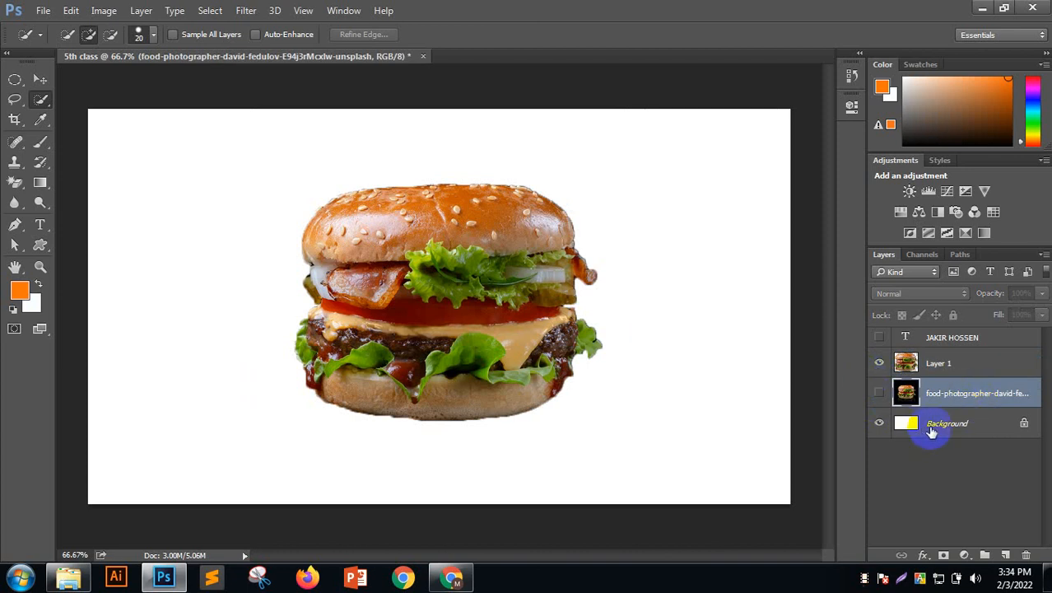
{"action": "left_click_drag", "start_coordinate": [918, 396], "coordinate": [1022, 548]}
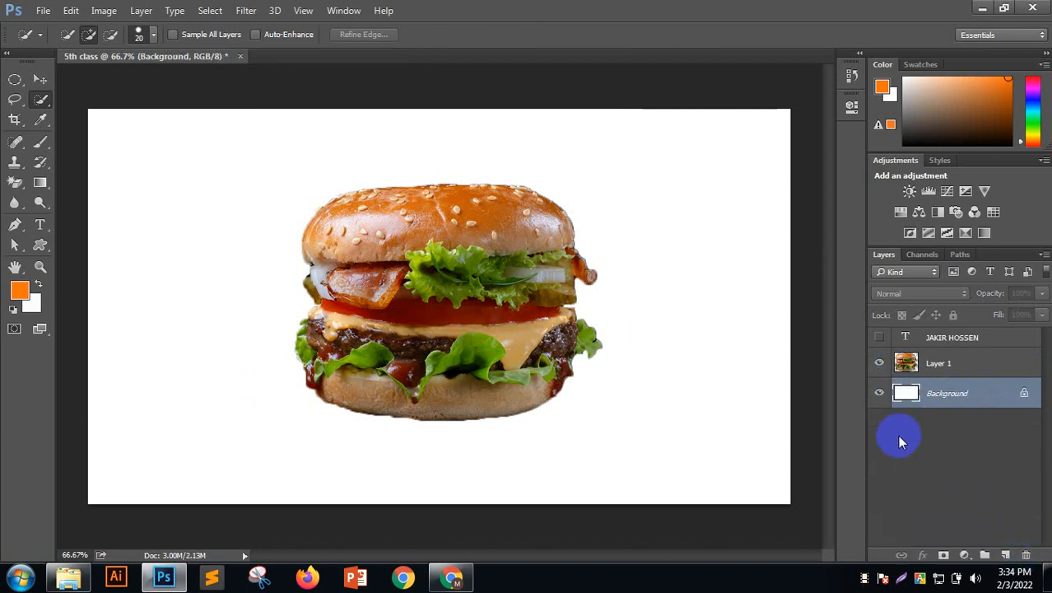
Nudge the cut-out burger slightly lower and select the Background layer
{"action": "left_click", "coordinate": [40, 80]}
{"action": "left_click_drag", "start_coordinate": [398, 261], "coordinate": [377, 273]}
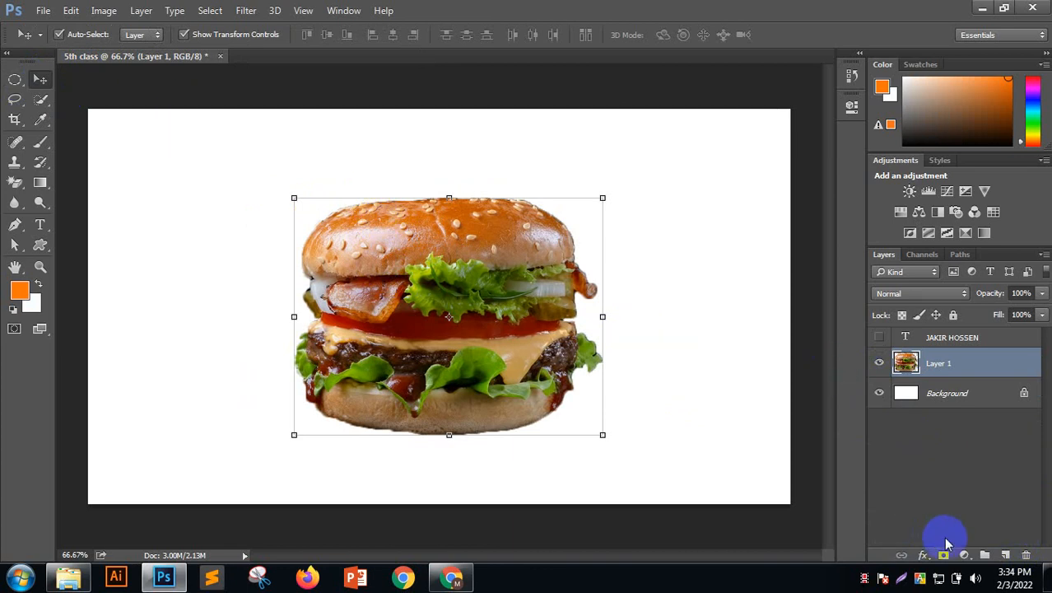
{"action": "left_click", "coordinate": [953, 395]}
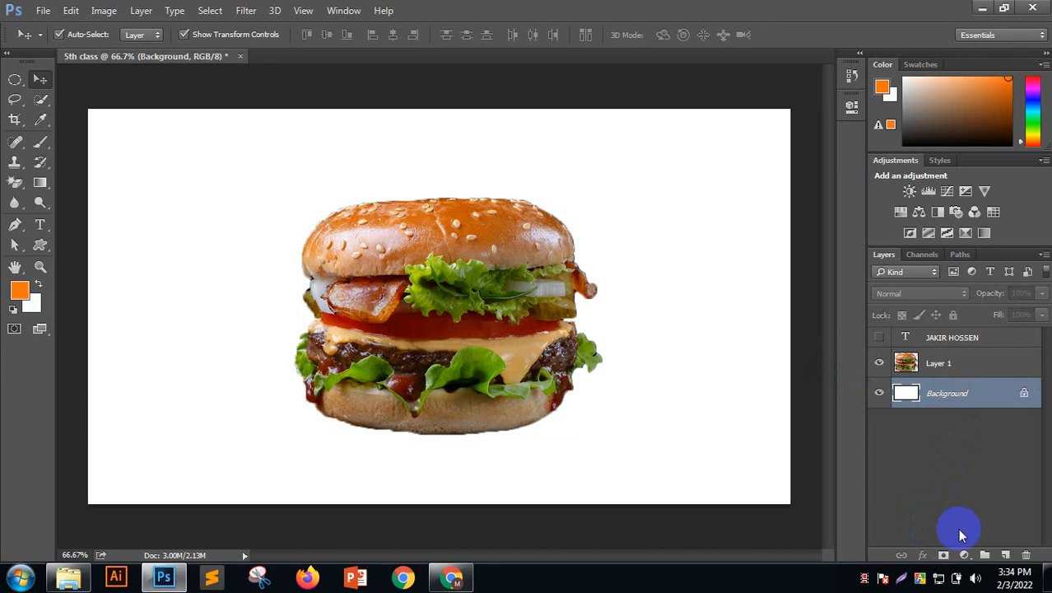
{"action": "left_click", "coordinate": [964, 555]}
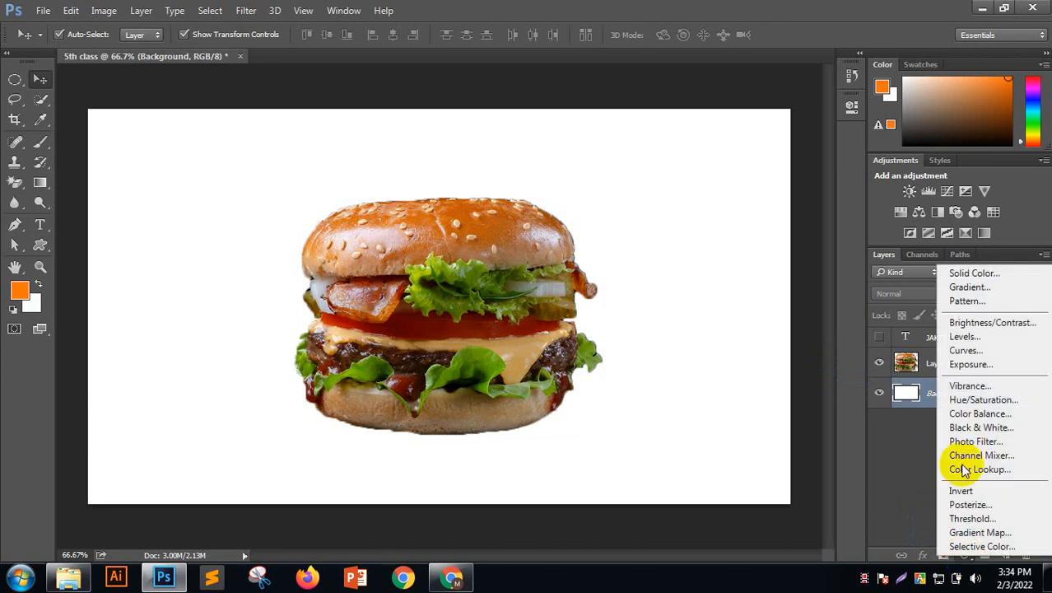
Add a Solid Color fill layer, move its Color Picker aside, and try a brownish colour
{"action": "left_click", "coordinate": [965, 272]}
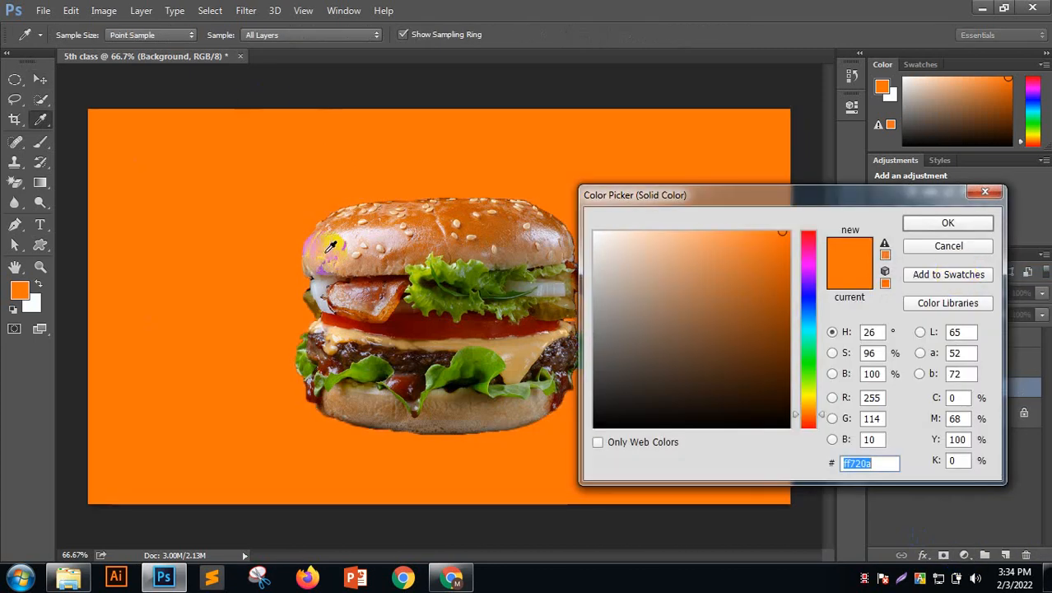
{"action": "left_click_drag", "start_coordinate": [706, 198], "coordinate": [750, 171]}
{"action": "left_click_drag", "start_coordinate": [751, 305], "coordinate": [618, 176]}
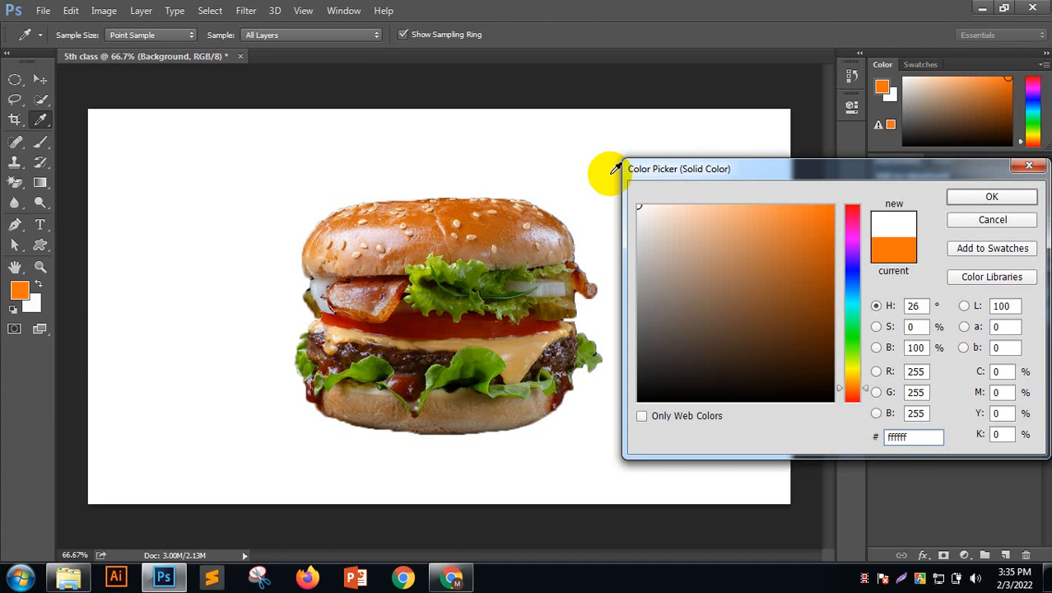
Sample bun oranges and peaches for the fill, committing a bright orange at brightness 90
{"action": "left_click", "coordinate": [494, 217]}
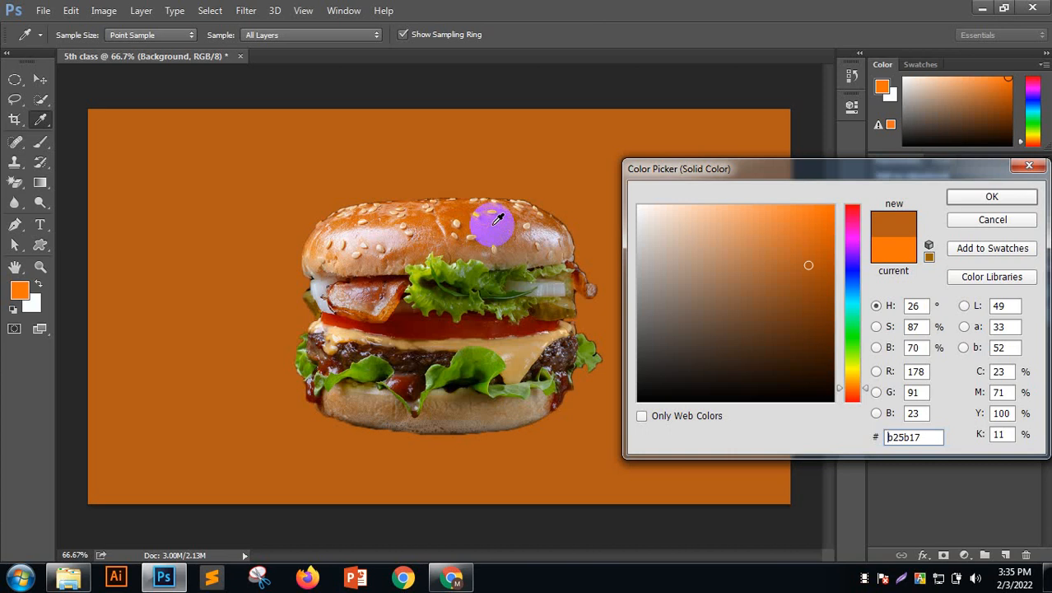
{"action": "left_click", "coordinate": [804, 233]}
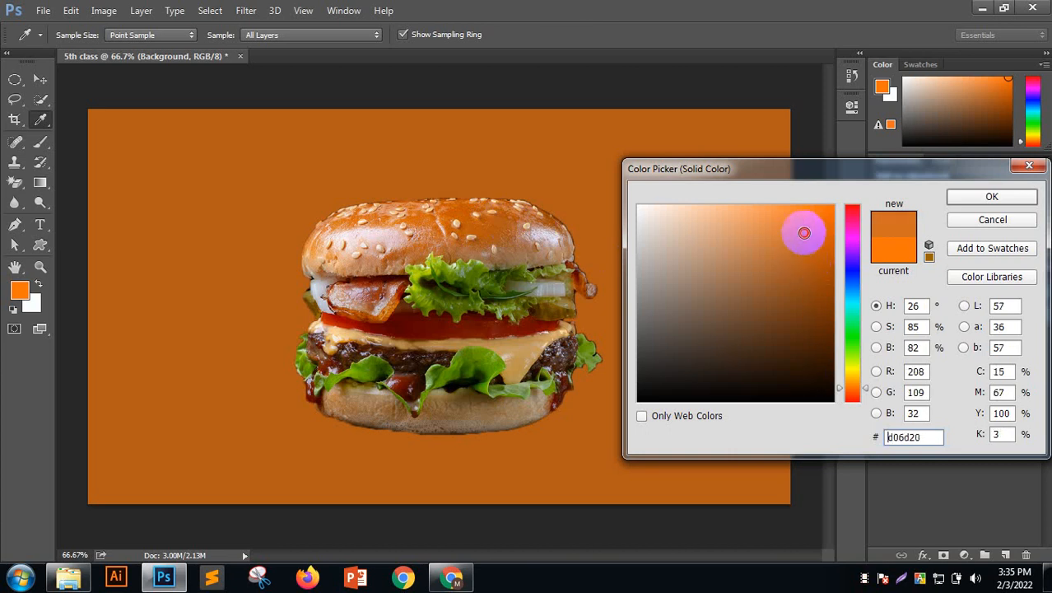
{"action": "mouse_move", "coordinate": [804, 233]}
{"action": "left_mouse_down"}
{"action": "mouse_move", "coordinate": [790, 203]}
{"action": "mouse_move", "coordinate": [710, 221]}
{"action": "mouse_move", "coordinate": [702, 206]}
{"action": "left_mouse_up"}
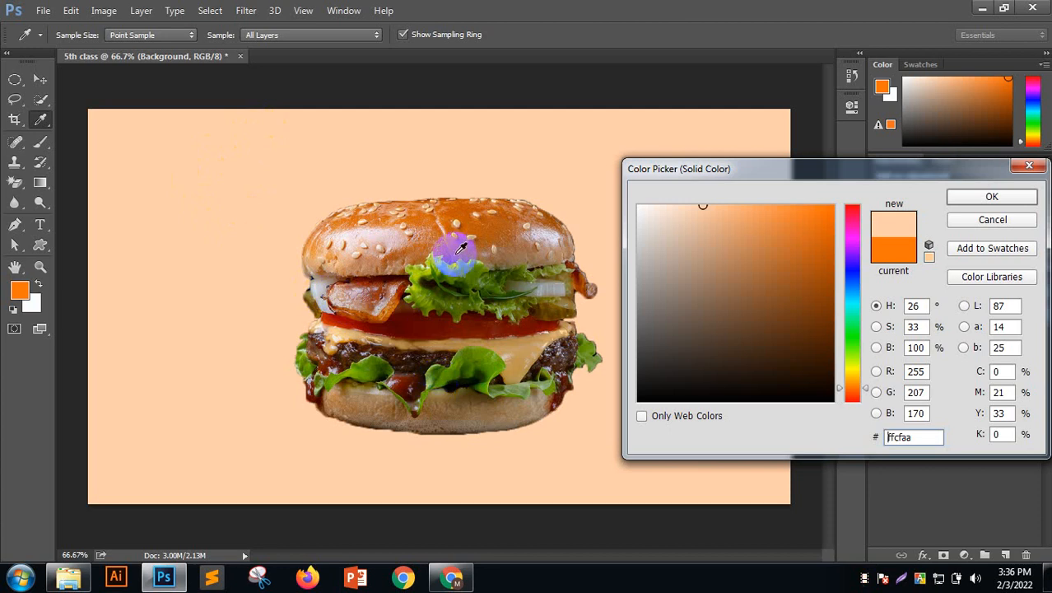
{"action": "left_click", "coordinate": [480, 226]}
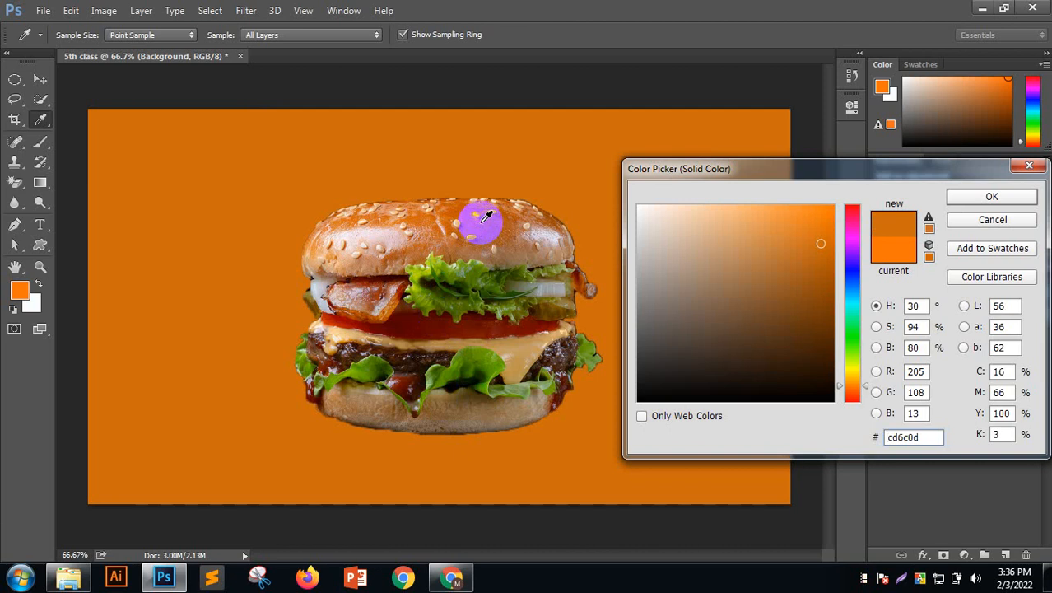
{"action": "left_click", "coordinate": [701, 205]}
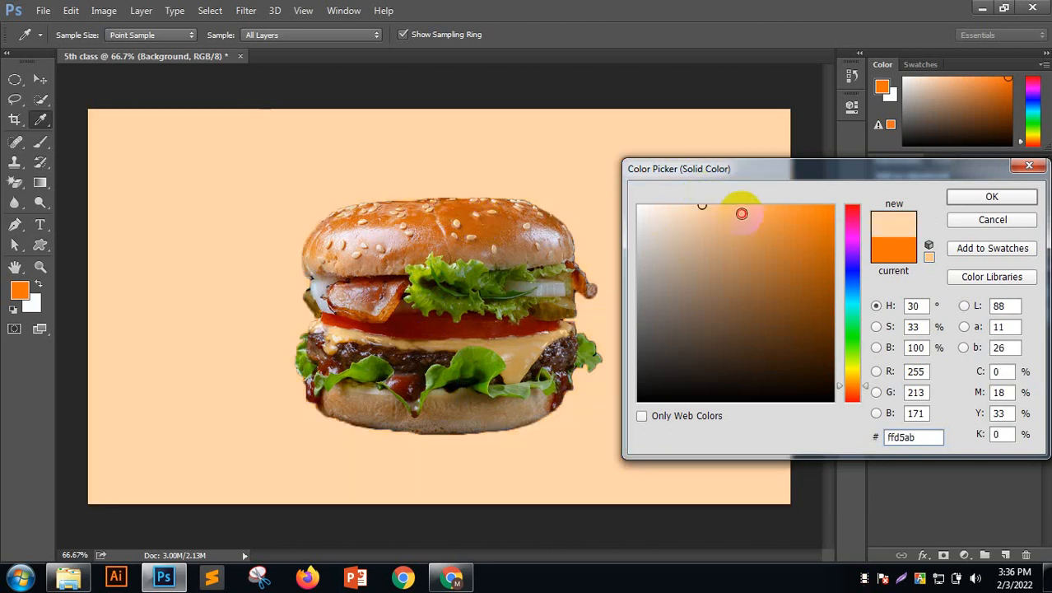
{"action": "left_click_drag", "start_coordinate": [742, 214], "coordinate": [711, 220]}
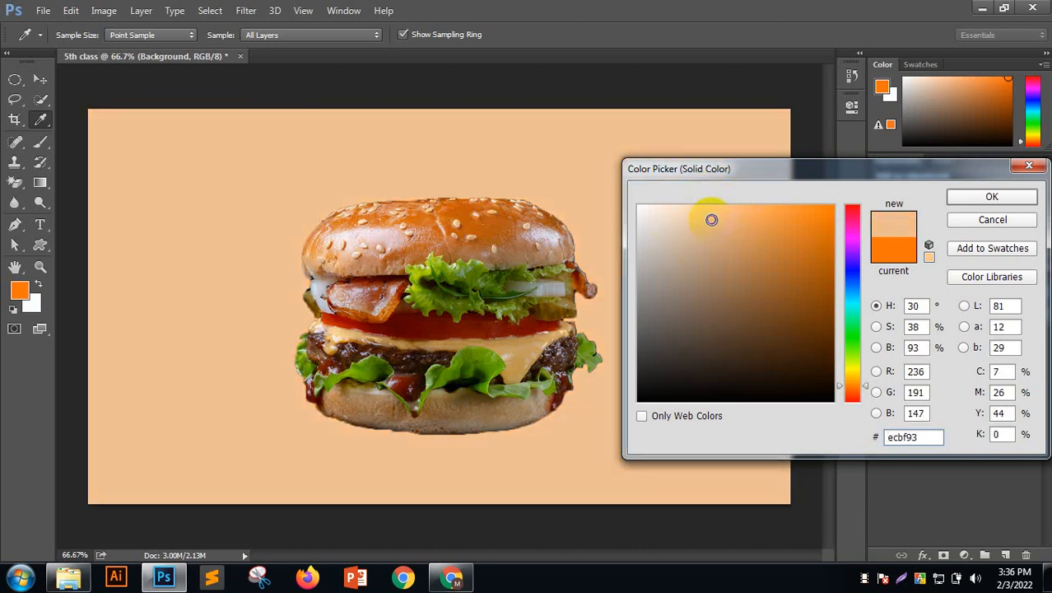
{"action": "left_click", "coordinate": [523, 360]}
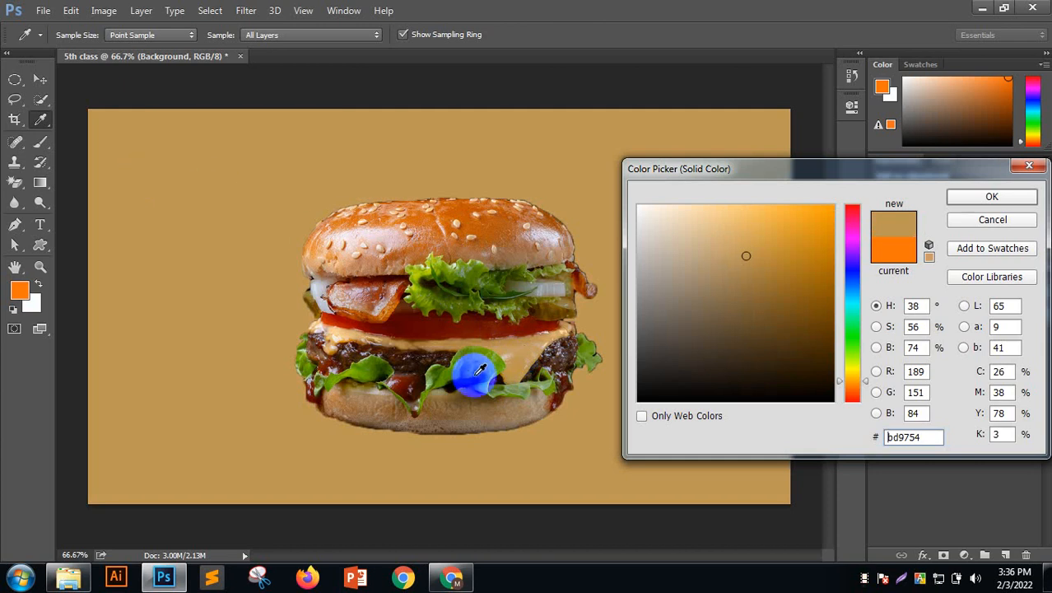
{"action": "left_click_drag", "start_coordinate": [745, 240], "coordinate": [720, 208]}
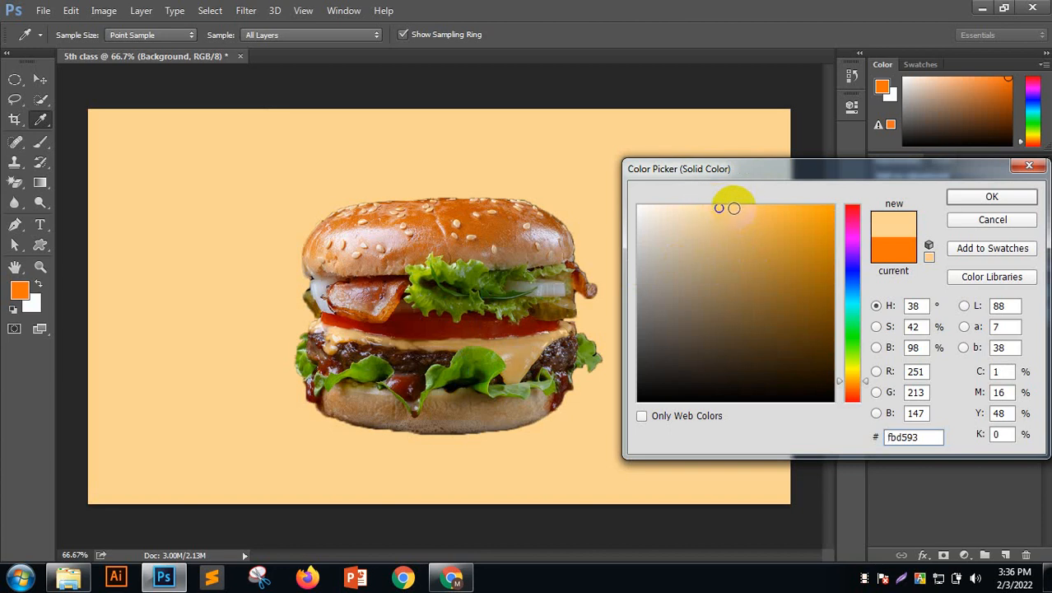
{"action": "left_click", "coordinate": [490, 219]}
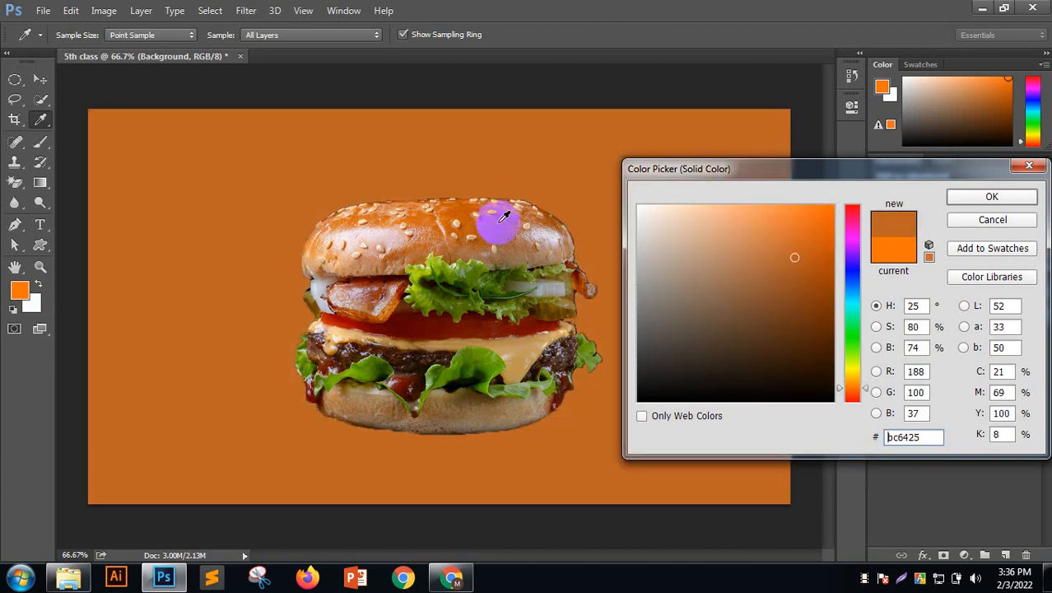
{"action": "left_click", "coordinate": [499, 220]}
{"action": "left_click", "coordinate": [494, 225]}
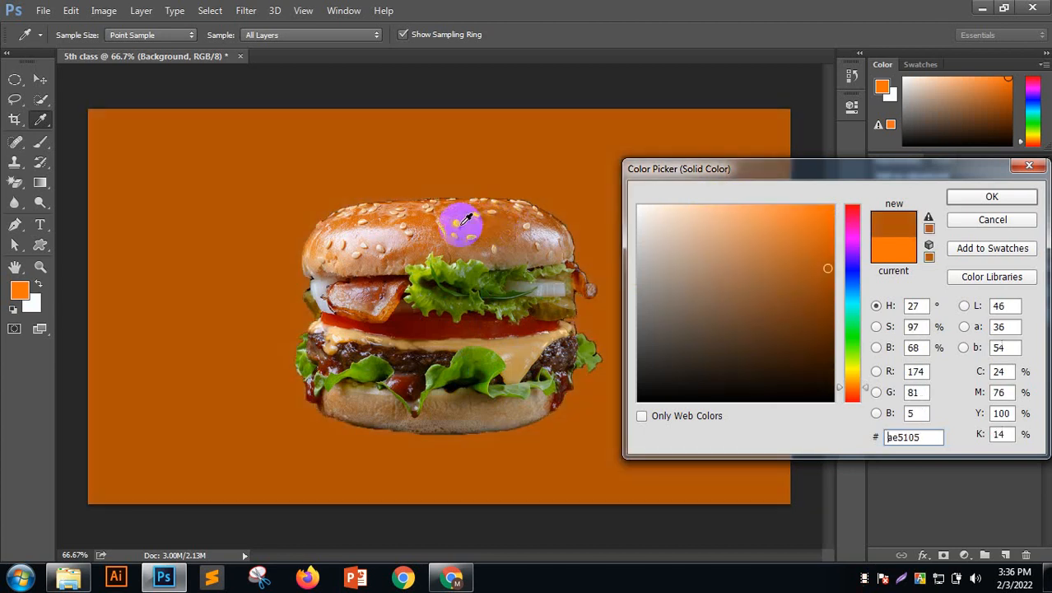
{"action": "left_click_drag", "start_coordinate": [919, 348], "coordinate": [870, 352]}
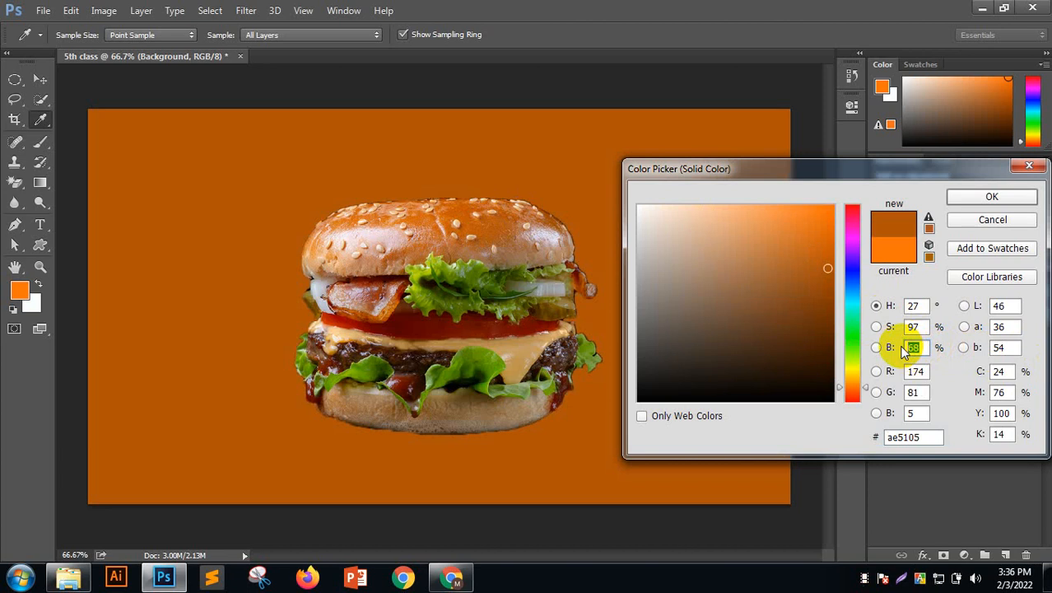
{"action": "type", "text": "90"}
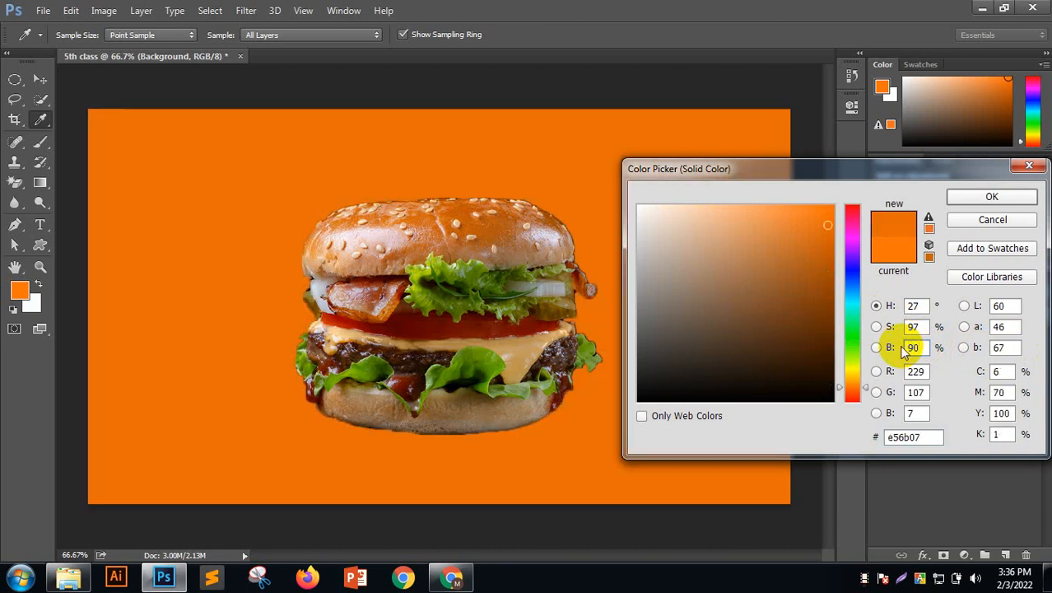
{"action": "key", "text": "Return"}
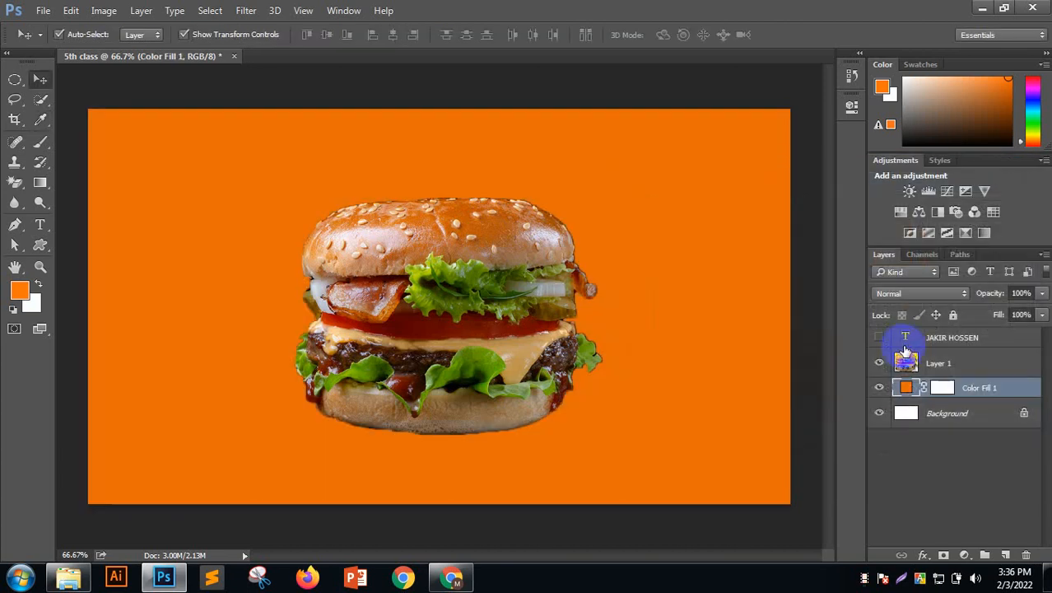
Reopen the fill colour, resample the bun, then lower saturation and raise brightness
{"action": "double_click", "coordinate": [905, 387]}
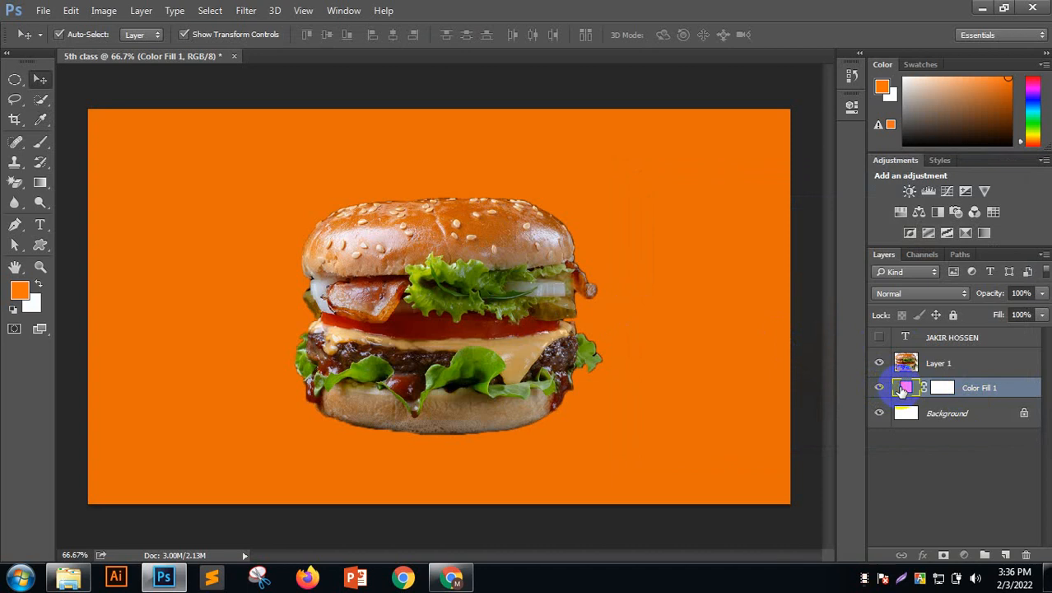
{"action": "left_click", "coordinate": [481, 218]}
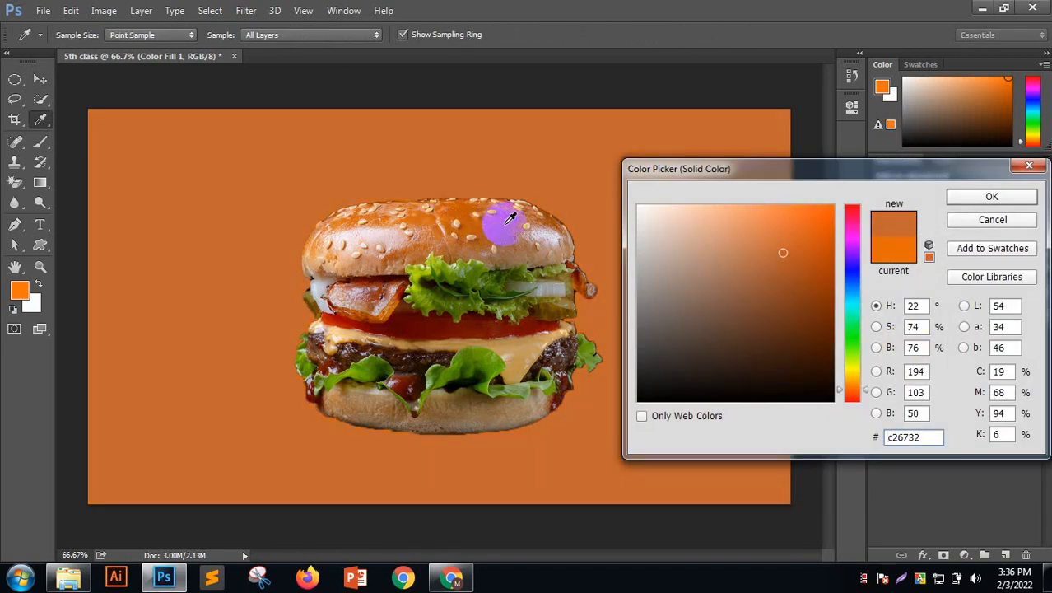
{"action": "left_click", "coordinate": [494, 221]}
{"action": "left_click", "coordinate": [495, 217]}
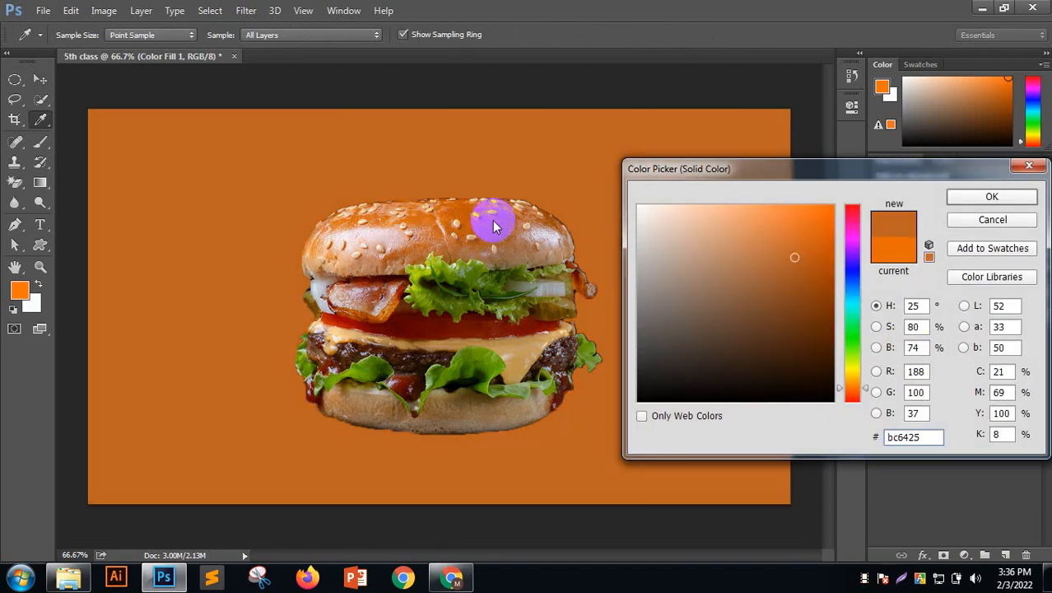
{"action": "double_click", "coordinate": [912, 327]}
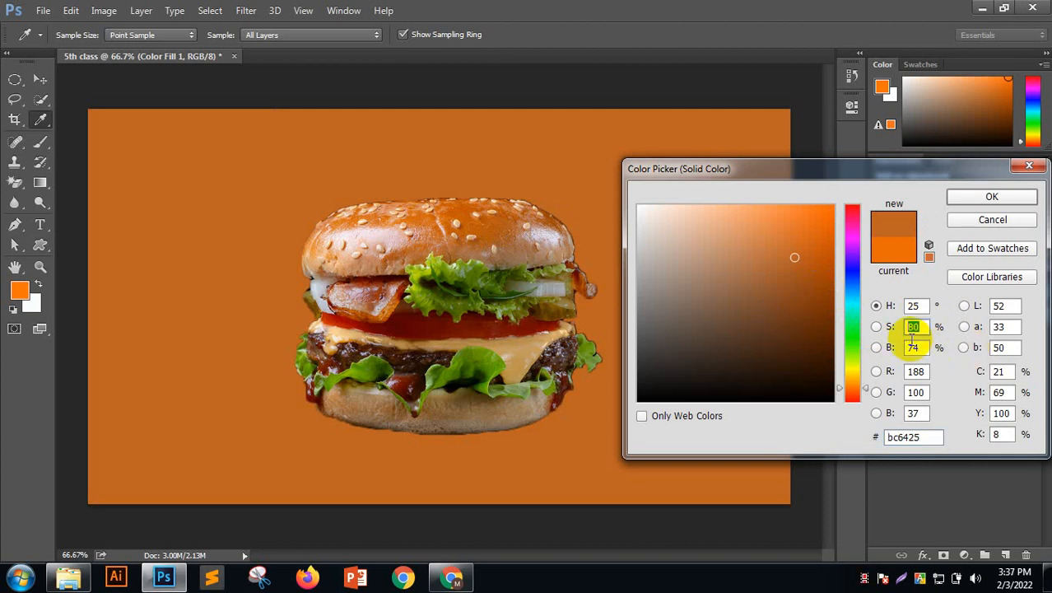
{"action": "key", "text": "Down"}
{"action": "key", "text": "Down"}
{"action": "key", "text": "Down"}
{"action": "key", "text": "Down"}
{"action": "key", "text": "Down"}
{"action": "key", "text": "Down"}
{"action": "key", "text": "Down"}
{"action": "key", "text": "Down"}
{"action": "key", "text": "Down"}
{"action": "key", "text": "Down"}
{"action": "key", "text": "Down"}
{"action": "key", "text": "Down"}
{"action": "key", "text": "Down"}
{"action": "key", "text": "Down"}
{"action": "key", "text": "Down"}
{"action": "key", "text": "Down"}
{"action": "key", "text": "Down"}
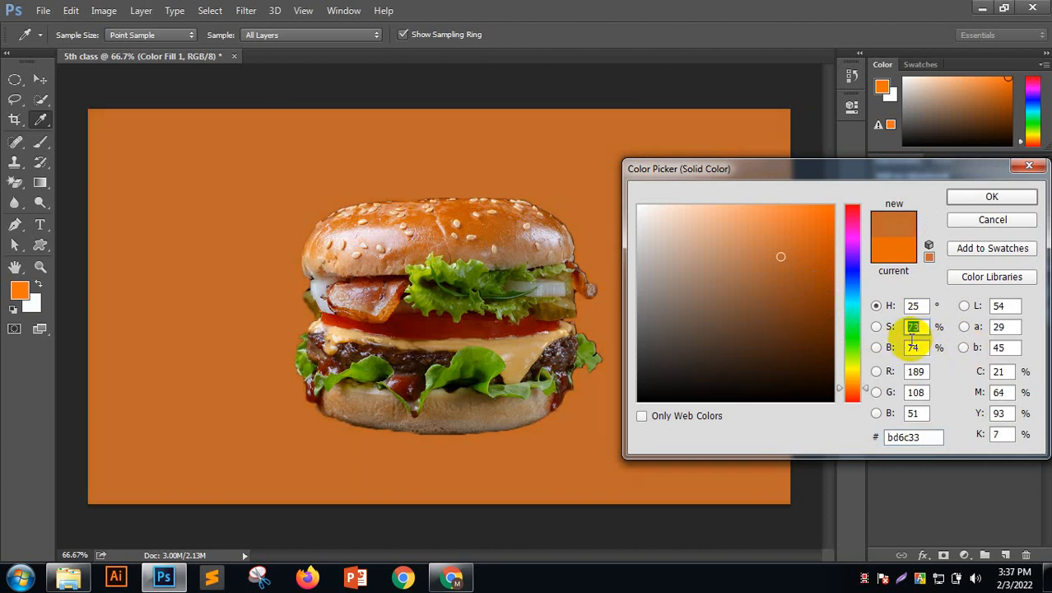
{"action": "key", "text": "Down"}
{"action": "key", "text": "Down"}
{"action": "key", "text": "Down"}
{"action": "key", "text": "Down"}
{"action": "key", "text": "Down"}
{"action": "key", "text": "Down"}
{"action": "key", "text": "Down"}
{"action": "key", "text": "Down"}
{"action": "key", "text": "Down"}
{"action": "key", "text": "Down"}
{"action": "key", "text": "Down"}
{"action": "key", "text": "Down"}
{"action": "key", "text": "Down"}
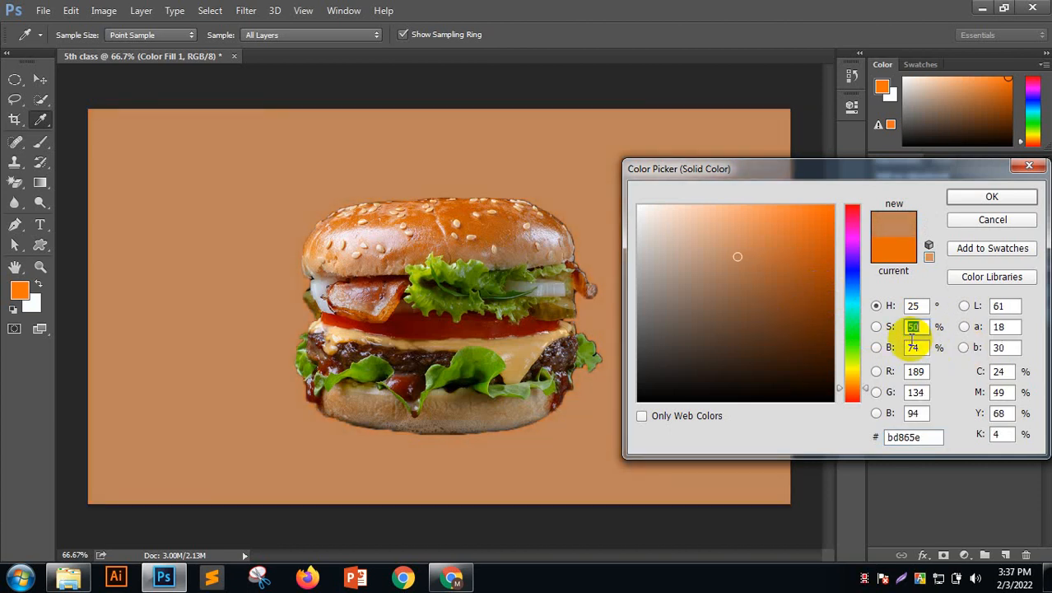
{"action": "double_click", "coordinate": [912, 346]}
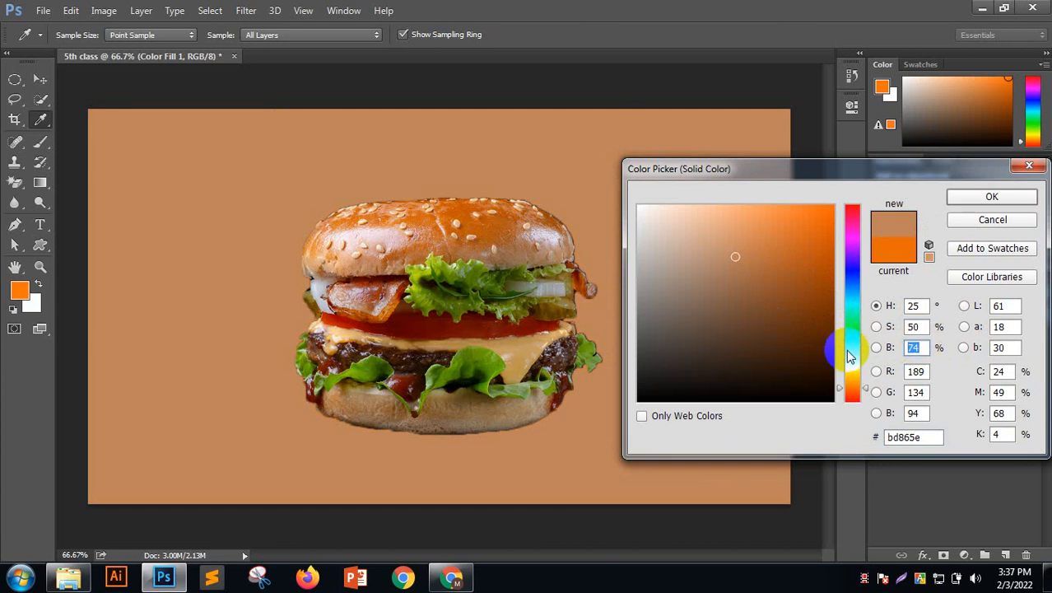
{"action": "key", "text": "Up"}
{"action": "key", "text": "Up"}
{"action": "key", "text": "Up"}
{"action": "key", "text": "Up"}
{"action": "key", "text": "Up"}
{"action": "key", "text": "Up"}
{"action": "key", "text": "Up"}
{"action": "key", "text": "Up"}
{"action": "key", "text": "Up"}
{"action": "key", "text": "Up"}
{"action": "key", "text": "Up"}
{"action": "key", "text": "Up"}
{"action": "key", "text": "Up"}
{"action": "key", "text": "Up"}
{"action": "key", "text": "Up"}
{"action": "key", "text": "Up"}
{"action": "key", "text": "Up"}
{"action": "key", "text": "Up"}
{"action": "key", "text": "Up"}
{"action": "key", "text": "Up"}
{"action": "key", "text": "Up"}
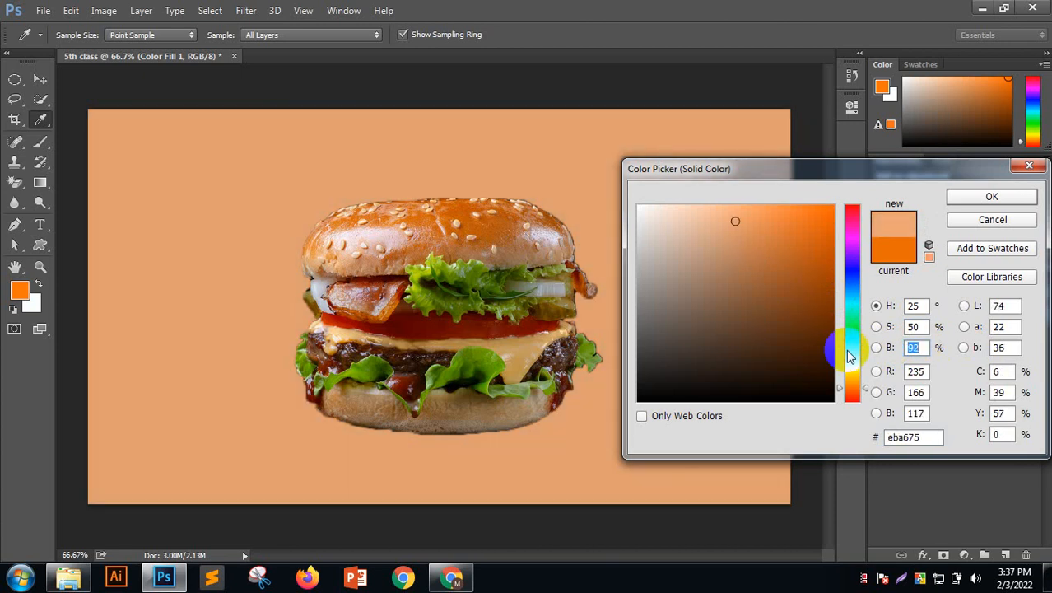
{"action": "key", "text": "Up"}
{"action": "key", "text": "Up"}
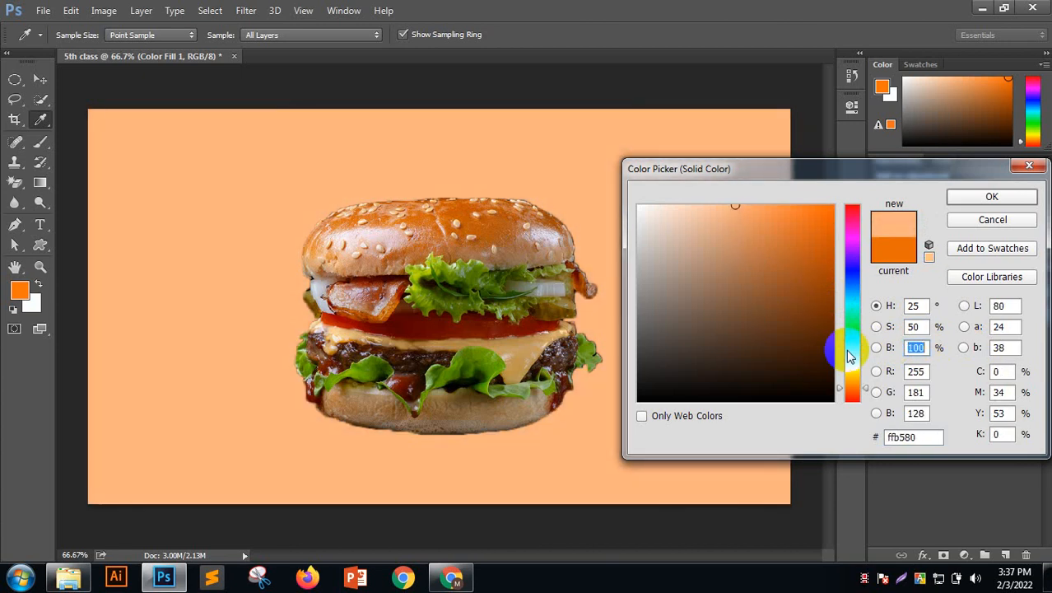
{"action": "double_click", "coordinate": [910, 326]}
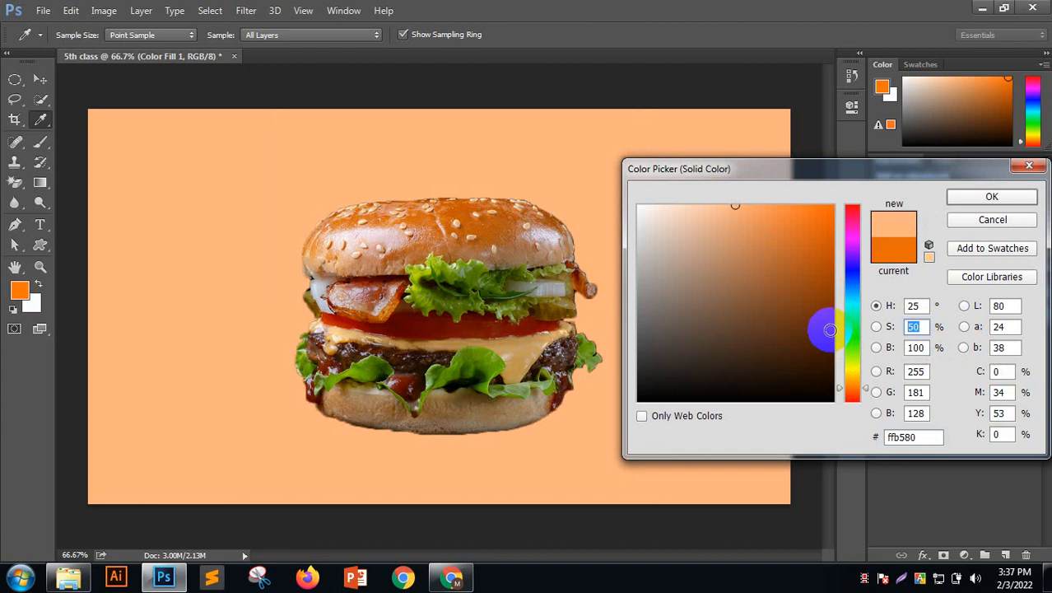
{"action": "key", "text": "Down"}
{"action": "key", "text": "Down"}
{"action": "key", "text": "Down"}
{"action": "key", "text": "Down"}
{"action": "key", "text": "Down"}
{"action": "key", "text": "Down"}
{"action": "key", "text": "Down"}
{"action": "key", "text": "Down"}
{"action": "key", "text": "Down"}
{"action": "key", "text": "Down"}
{"action": "key", "text": "Down"}
{"action": "key", "text": "Down"}
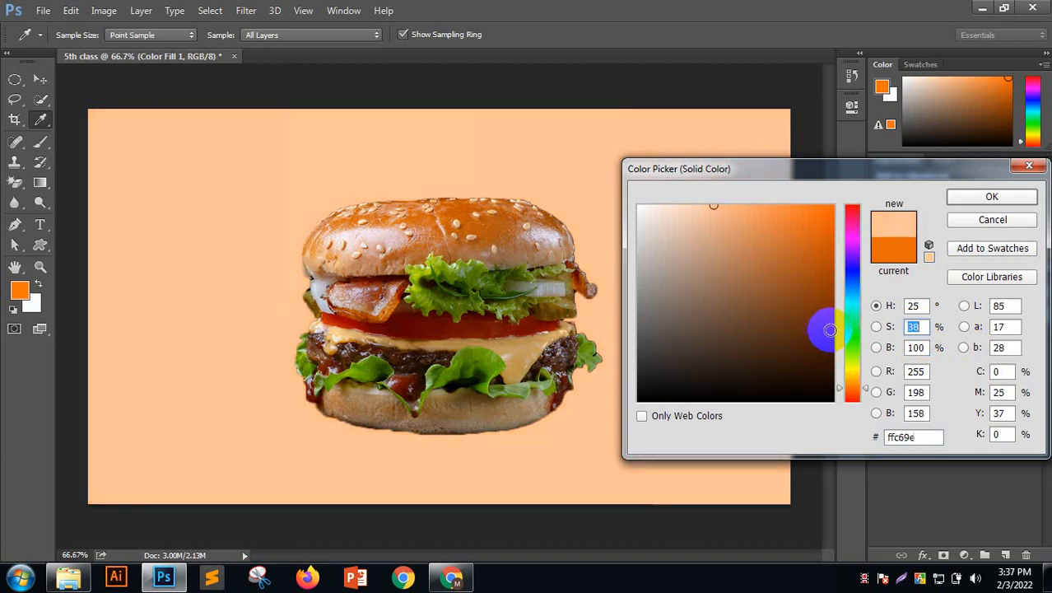
Settle on the pale peach fbbd89 and apply it to Color Fill 1
{"action": "left_click", "coordinate": [798, 299]}
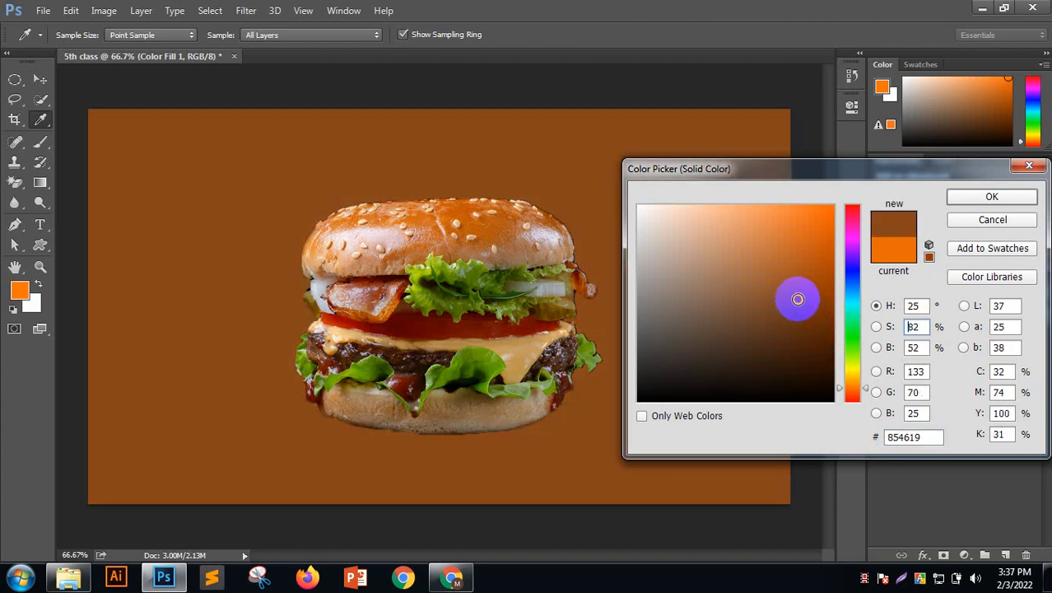
{"action": "left_click", "coordinate": [710, 208]}
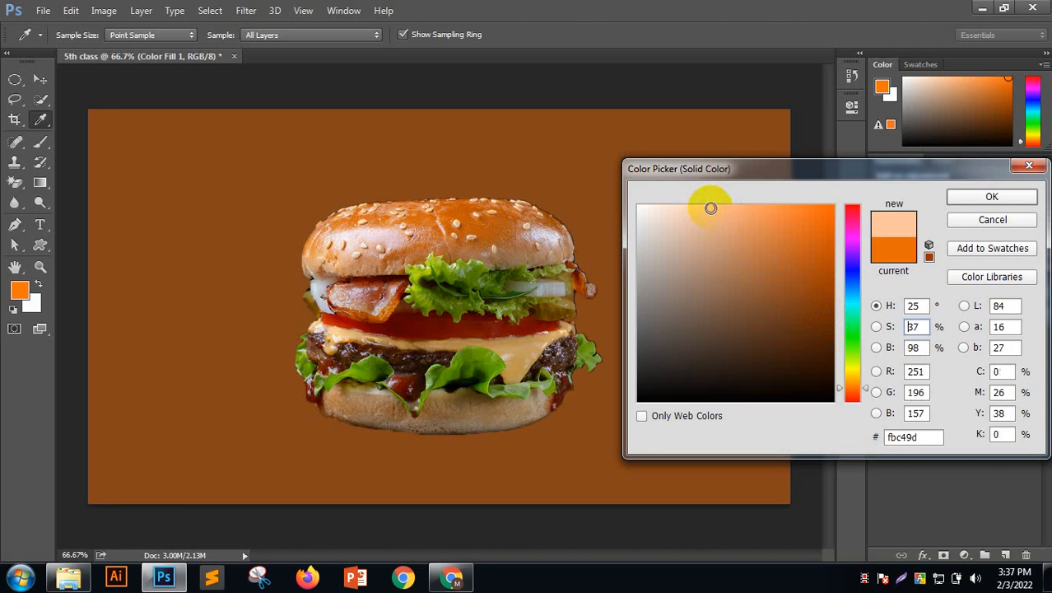
{"action": "left_click", "coordinate": [722, 228]}
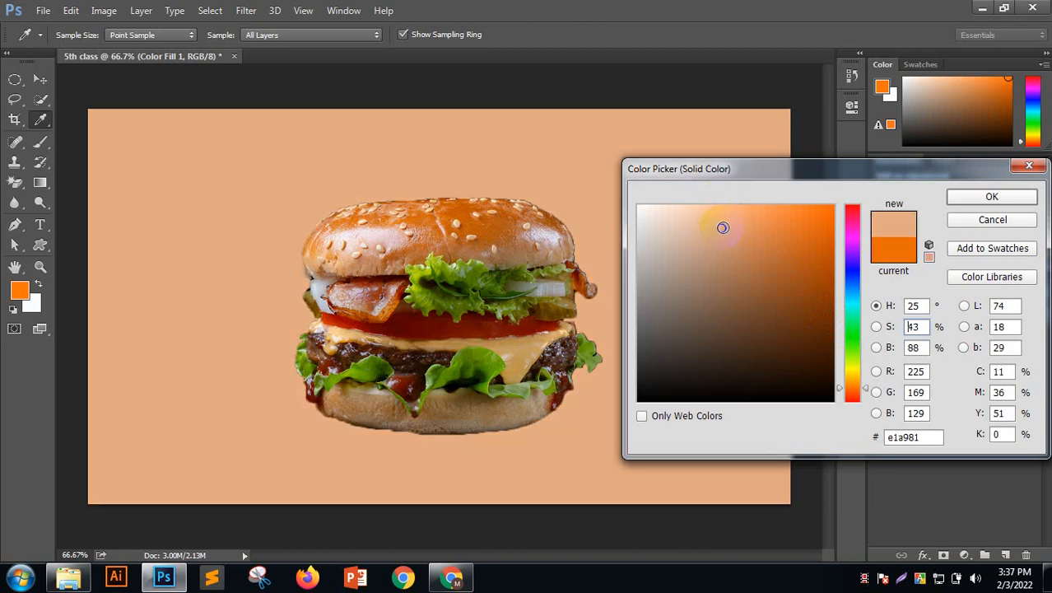
{"action": "left_click_drag", "start_coordinate": [723, 228], "coordinate": [700, 210]}
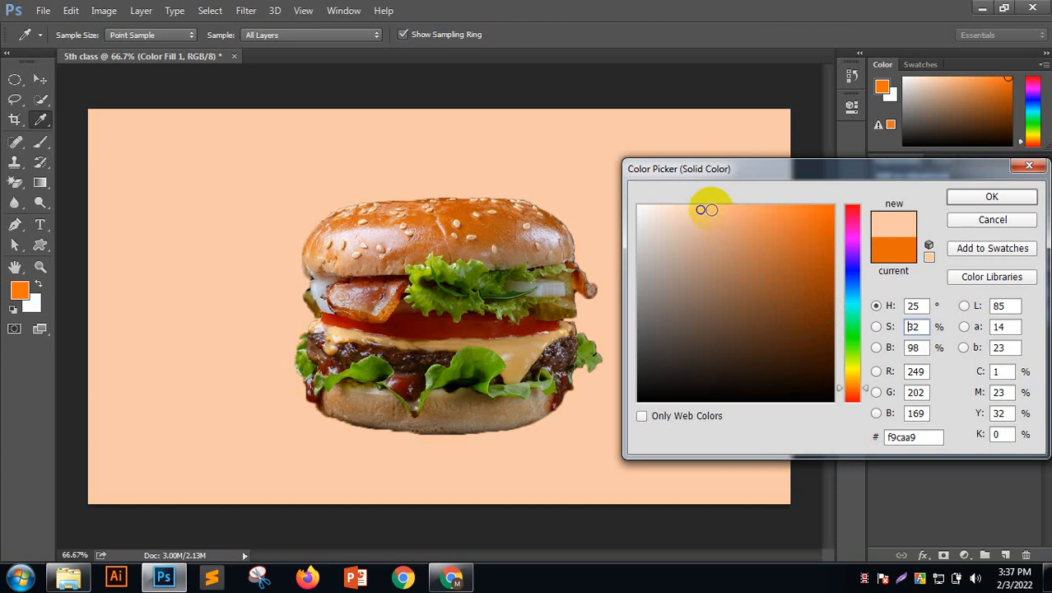
{"action": "mouse_move", "coordinate": [710, 212]}
{"action": "left_mouse_down"}
{"action": "mouse_move", "coordinate": [702, 217]}
{"action": "mouse_move", "coordinate": [719, 209]}
{"action": "left_mouse_up"}
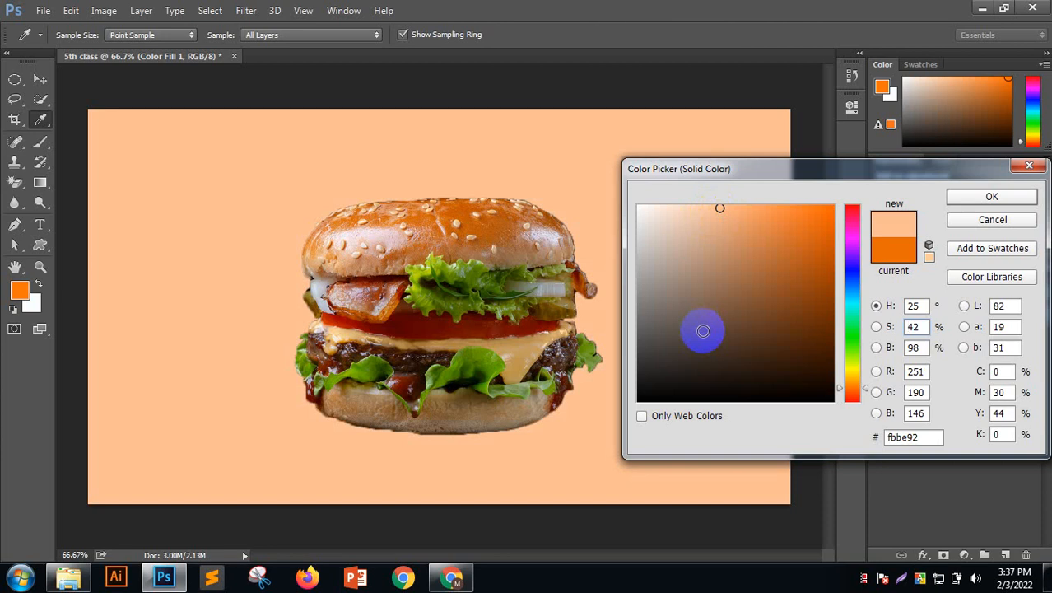
{"action": "left_click", "coordinate": [482, 217]}
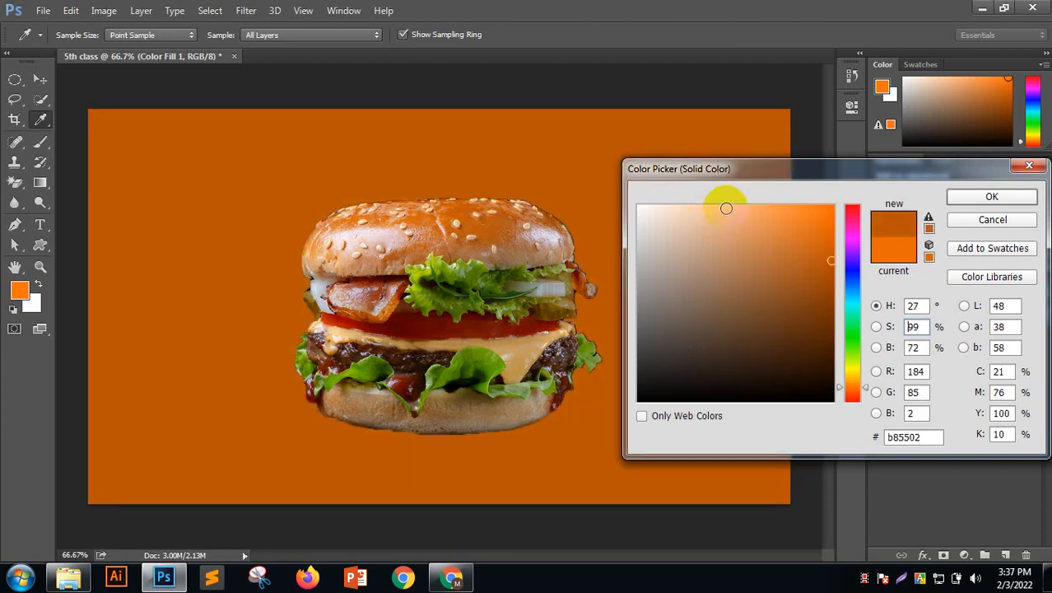
{"action": "left_click", "coordinate": [726, 208]}
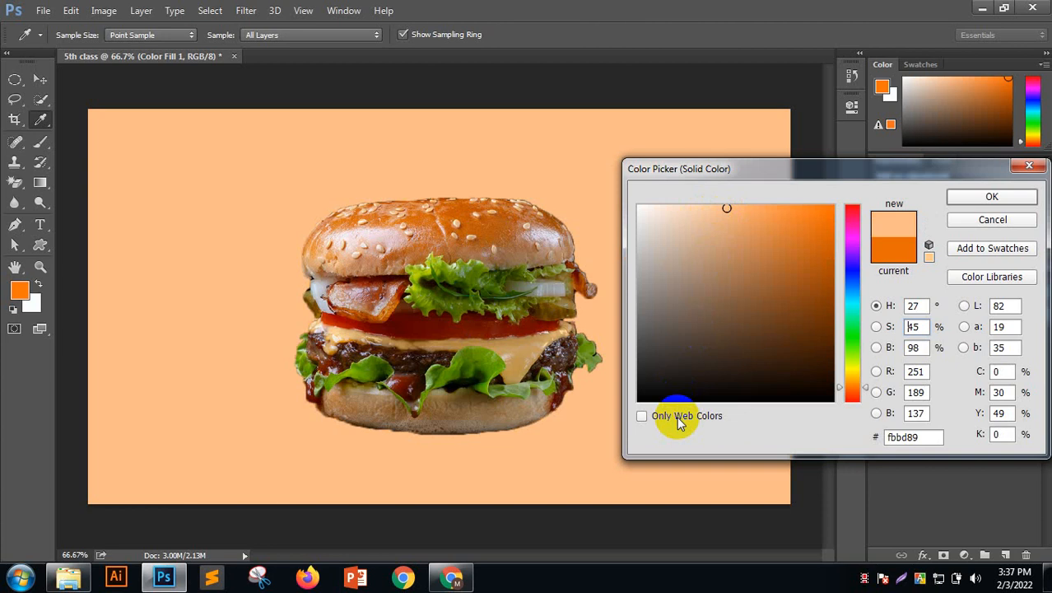
{"action": "left_click", "coordinate": [994, 195]}
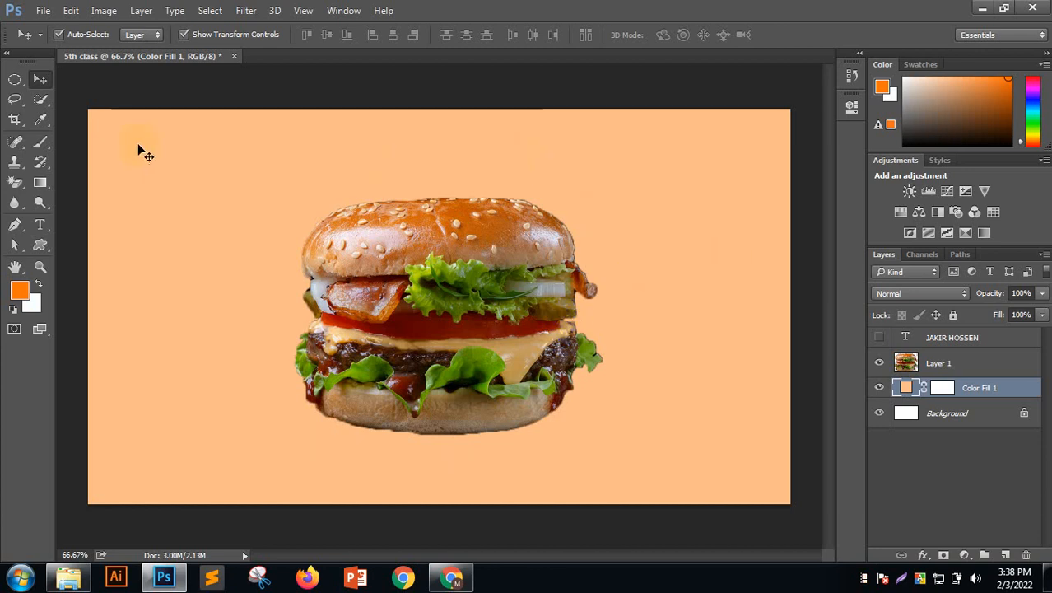
Crop the canvas to a 1:1 square around the burger on its peach background
{"action": "left_click", "coordinate": [15, 119]}
{"action": "left_click", "coordinate": [71, 110]}
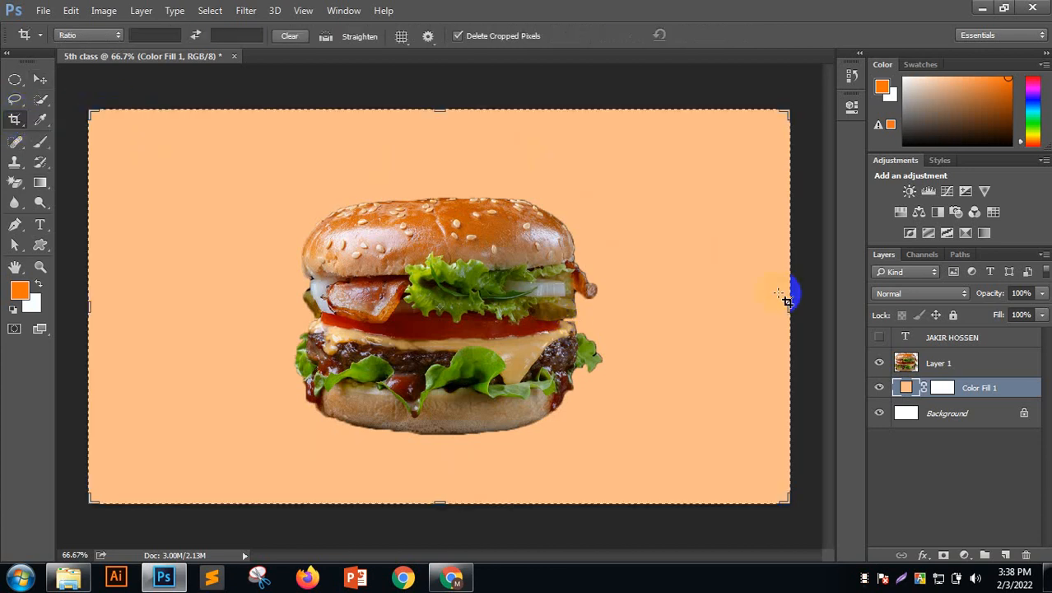
{"action": "left_click", "coordinate": [93, 37]}
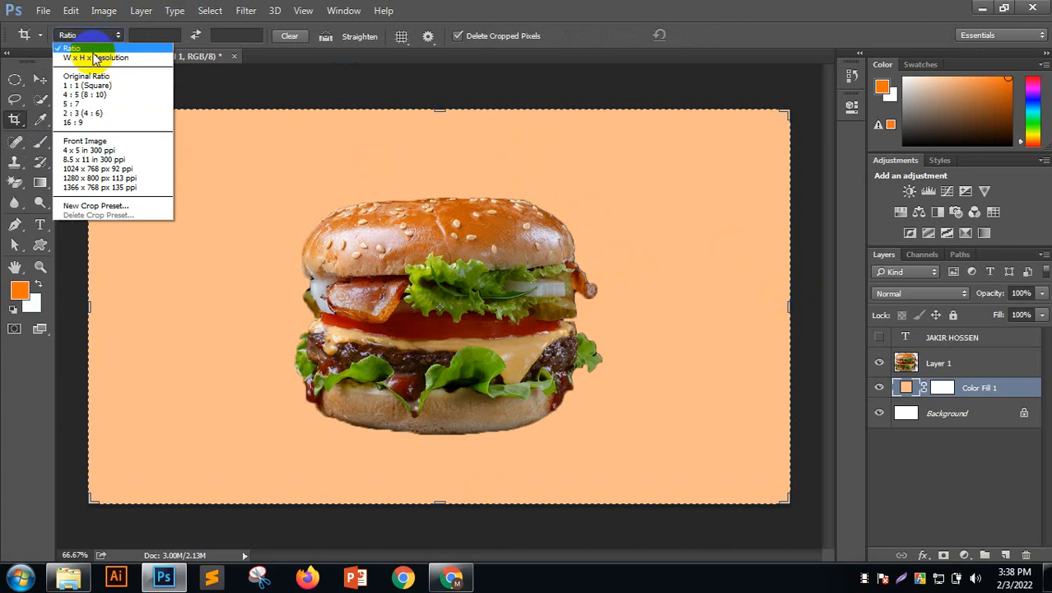
{"action": "left_click", "coordinate": [81, 85]}
{"action": "left_click", "coordinate": [709, 34]}
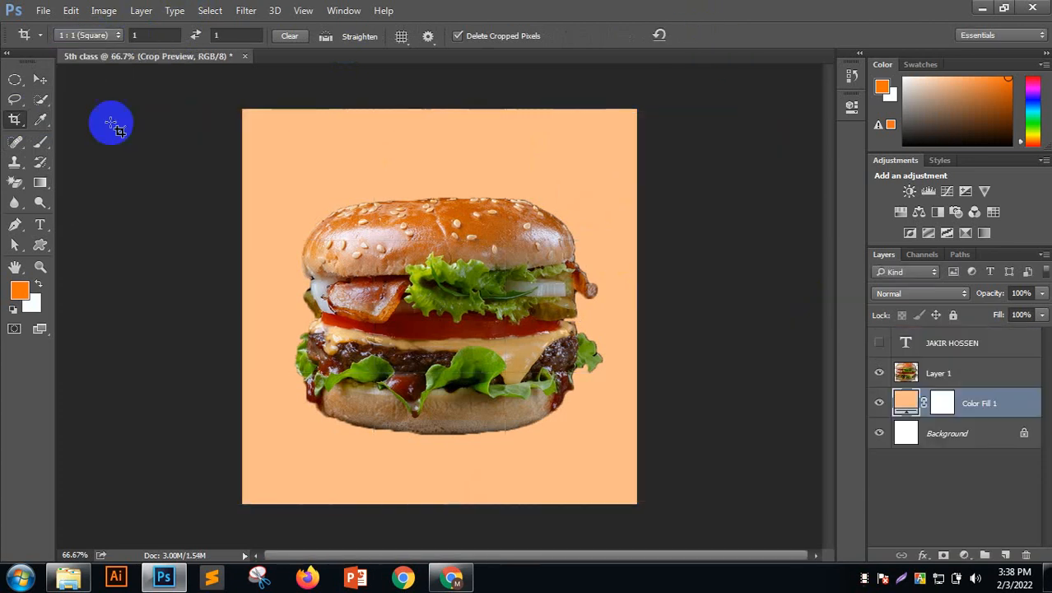
{"action": "left_click", "coordinate": [195, 186]}
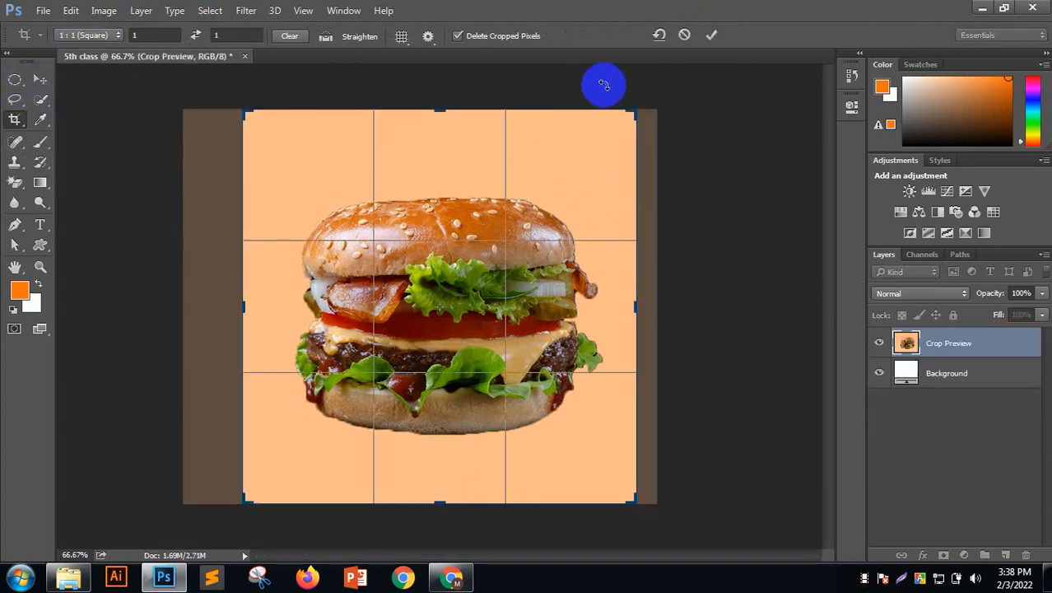
{"action": "left_click", "coordinate": [712, 35]}
{"action": "left_click", "coordinate": [40, 79]}
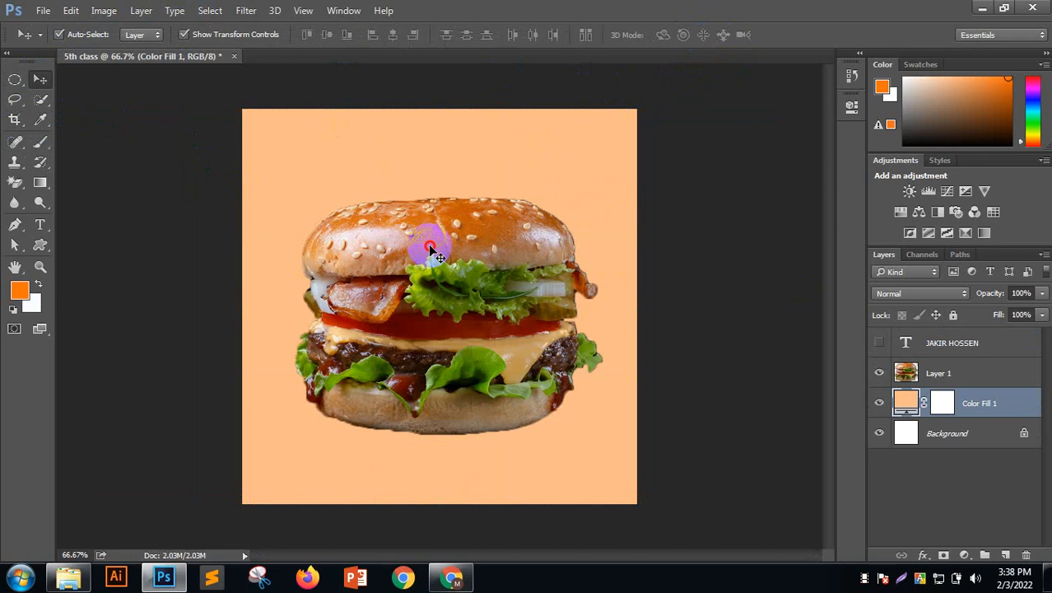
{"action": "left_click", "coordinate": [435, 243]}
Convert the burger layer to a smart object and resize it to about 85%
{"action": "right_click", "coordinate": [959, 373]}
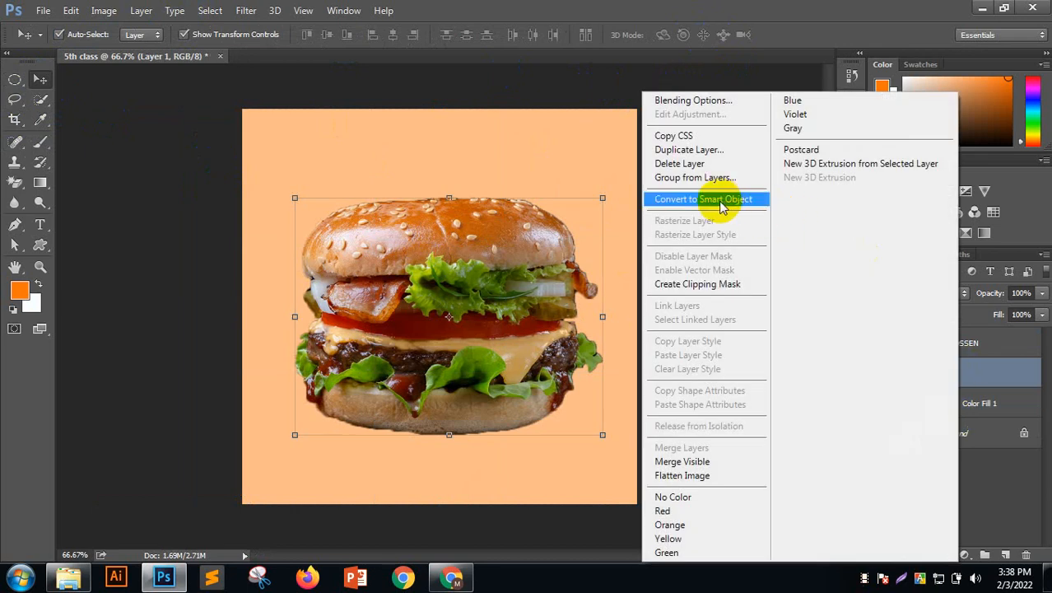
{"action": "left_click", "coordinate": [683, 198]}
{"action": "left_click_drag", "start_coordinate": [602, 434], "coordinate": [556, 397]}
{"action": "left_click", "coordinate": [517, 34]}
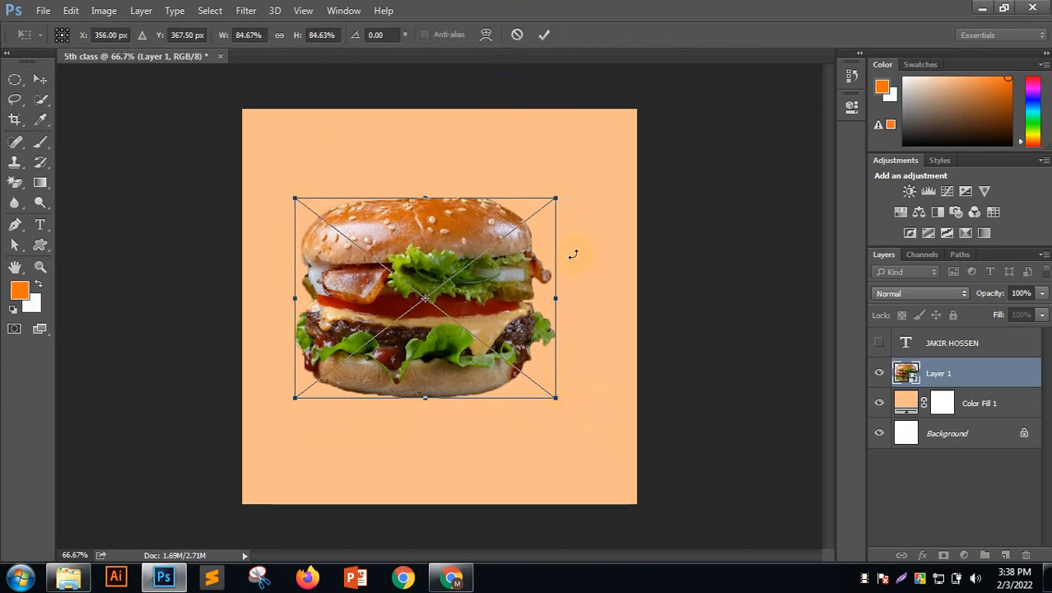
{"action": "left_click", "coordinate": [543, 34]}
Centre the burger on the canvas and select the Color Fill 1 layer
{"action": "mouse_move", "coordinate": [499, 283]}
{"action": "left_mouse_down"}
{"action": "mouse_move", "coordinate": [518, 288]}
{"action": "mouse_move", "coordinate": [501, 274]}
{"action": "left_mouse_up"}
{"action": "left_click", "coordinate": [697, 292]}
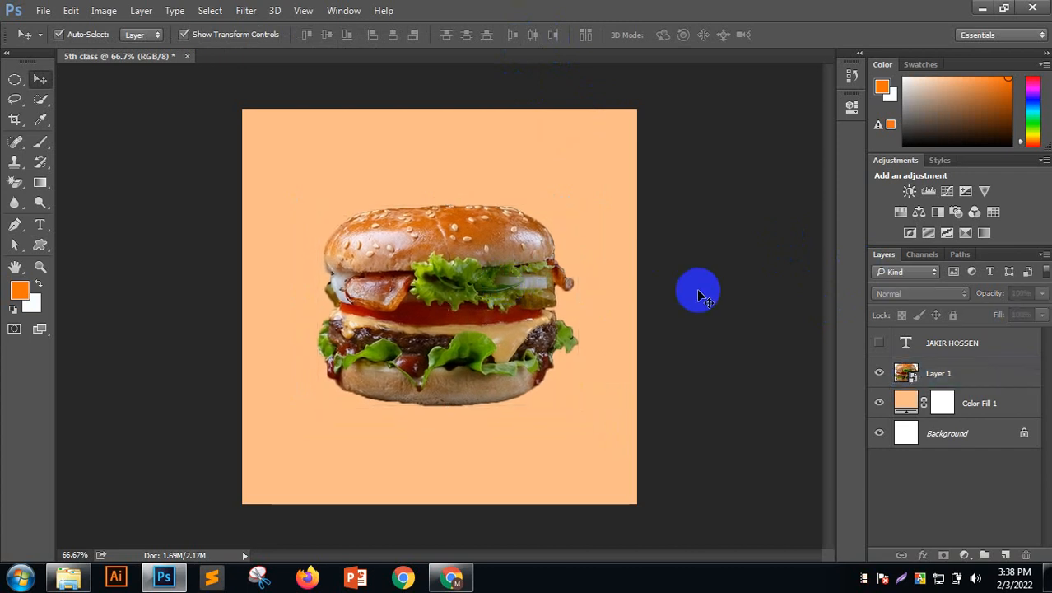
{"action": "left_click", "coordinate": [972, 409]}
{"action": "left_click", "coordinate": [956, 380]}
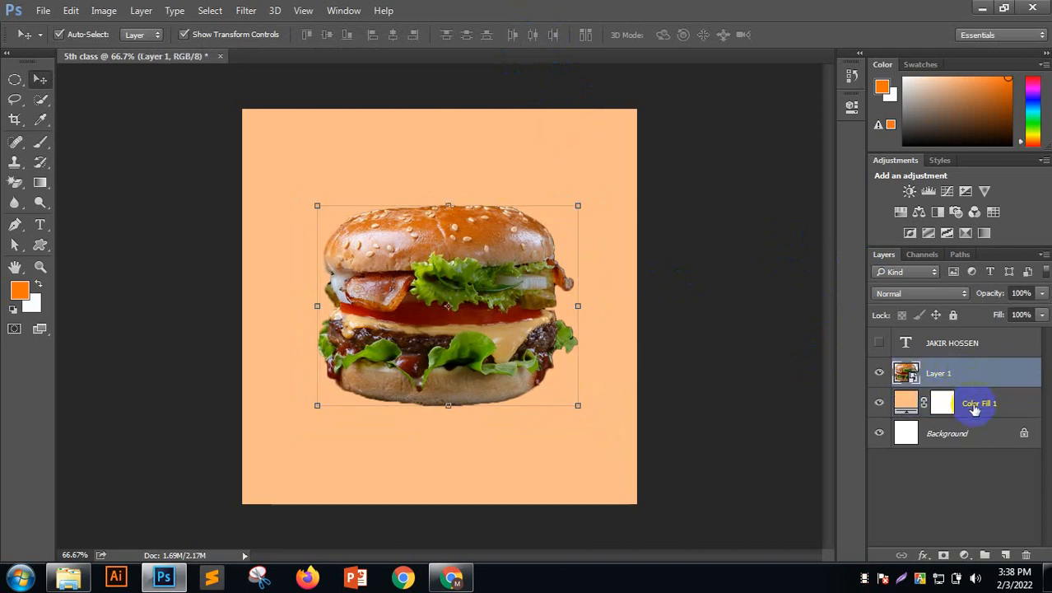
{"action": "left_click", "coordinate": [973, 409]}
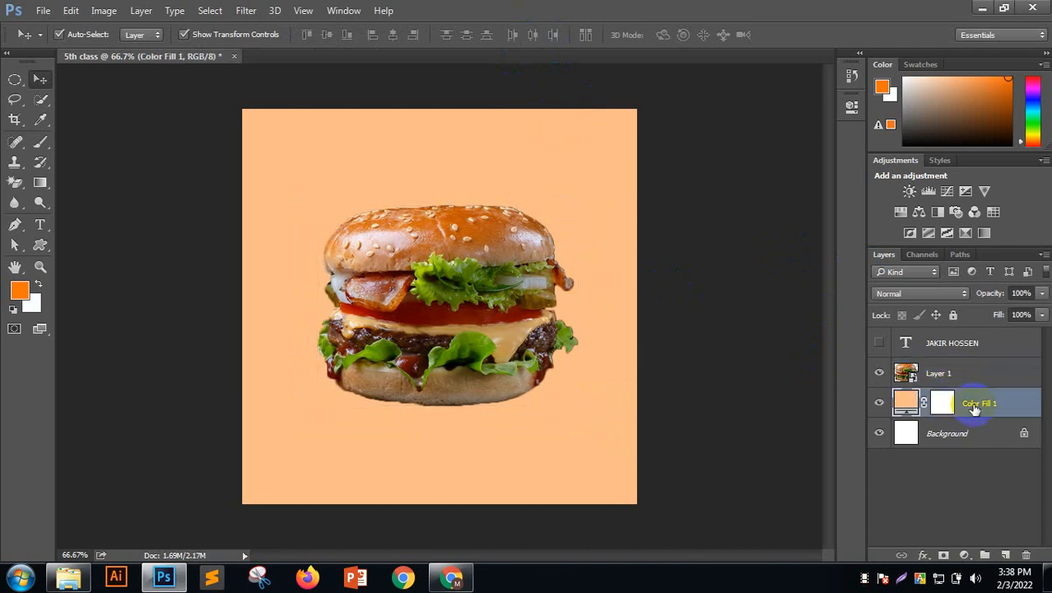
Add an empty Layer 2 between the burger and the peach fill and select it
{"action": "left_click", "coordinate": [1005, 556]}
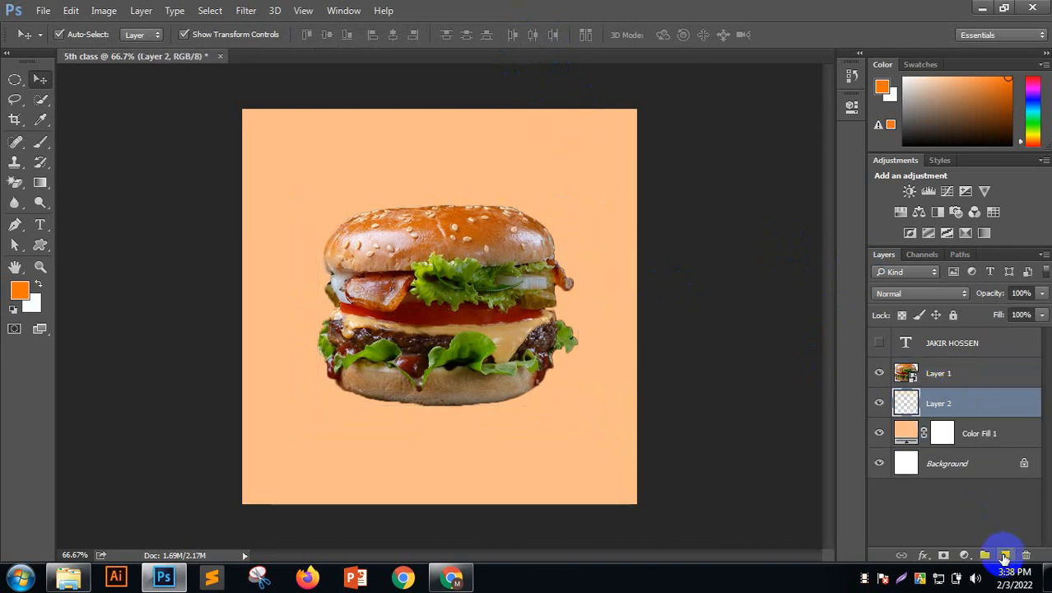
{"action": "left_click", "coordinate": [959, 379]}
{"action": "left_click", "coordinate": [962, 399]}
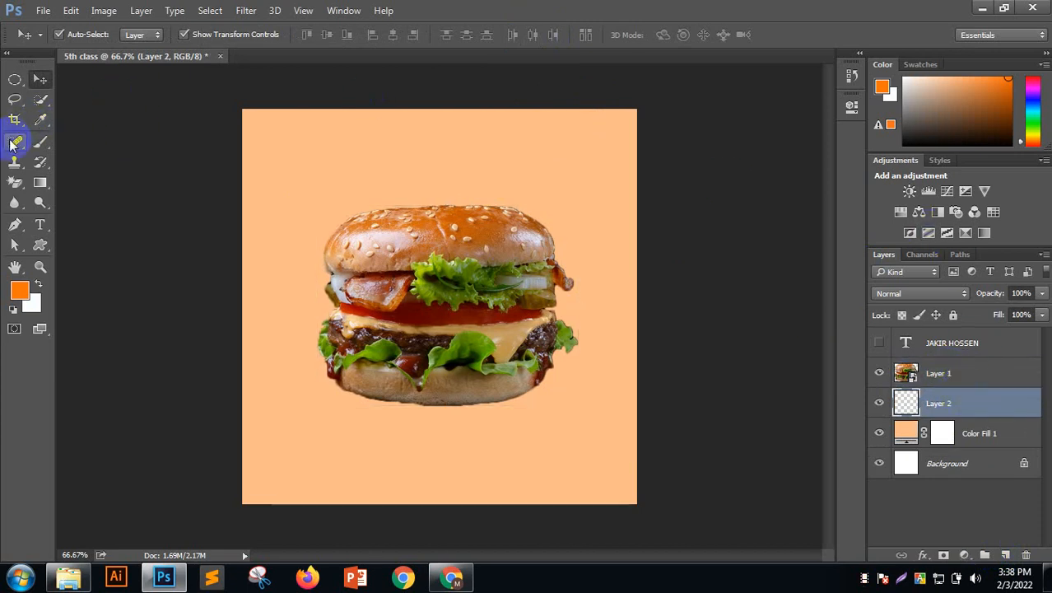
Set up the Brush tool with a 900 px fully soft tip and 52% flow
{"action": "left_click", "coordinate": [41, 146]}
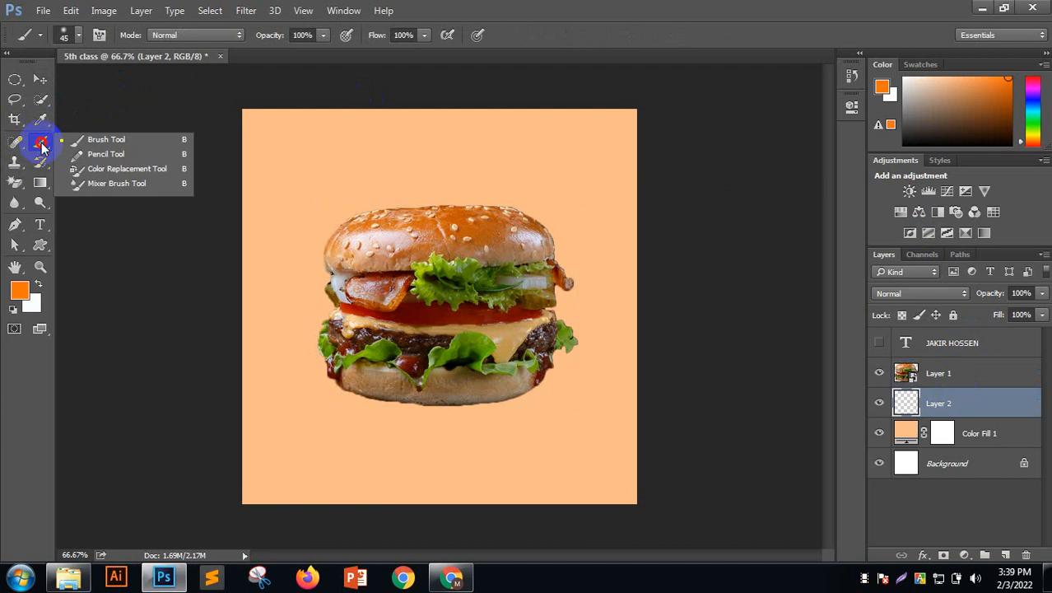
{"action": "left_click", "coordinate": [78, 135]}
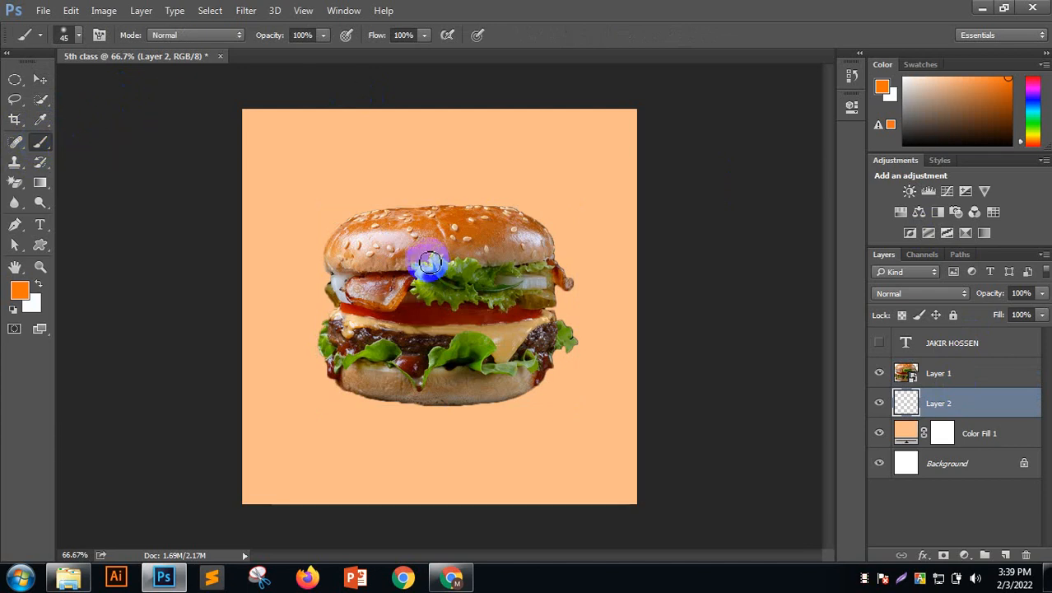
{"action": "key", "text": "bracketright"}
{"action": "key", "text": "bracketright"}
{"action": "key", "text": "bracketright"}
{"action": "key", "text": "bracketright"}
{"action": "key", "text": "bracketright"}
{"action": "key", "text": "bracketright"}
{"action": "key", "text": "bracketright"}
{"action": "key", "text": "bracketright"}
{"action": "key", "text": "bracketright"}
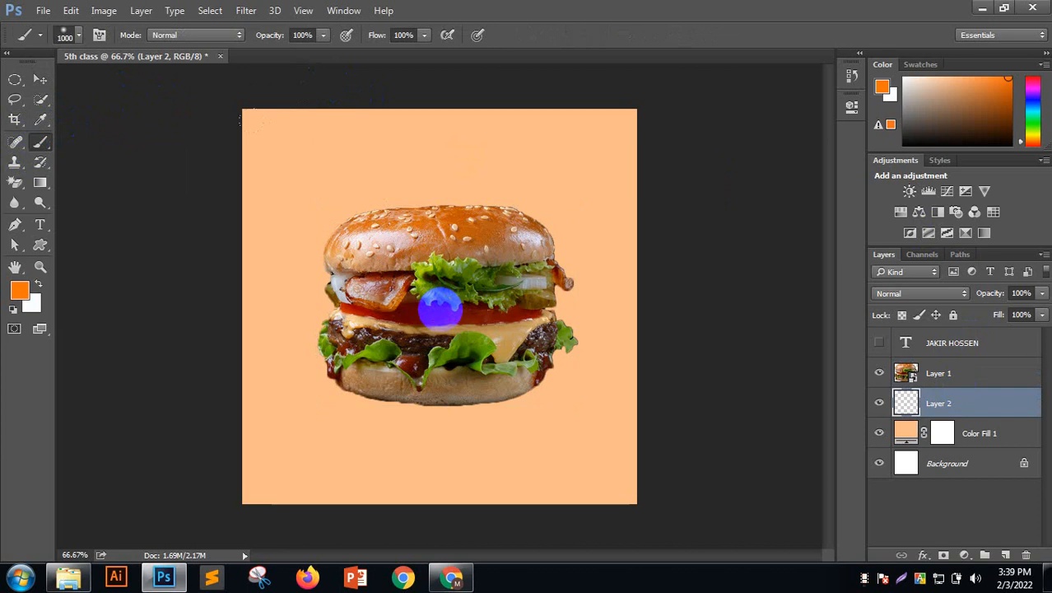
{"action": "key", "text": "bracketleft"}
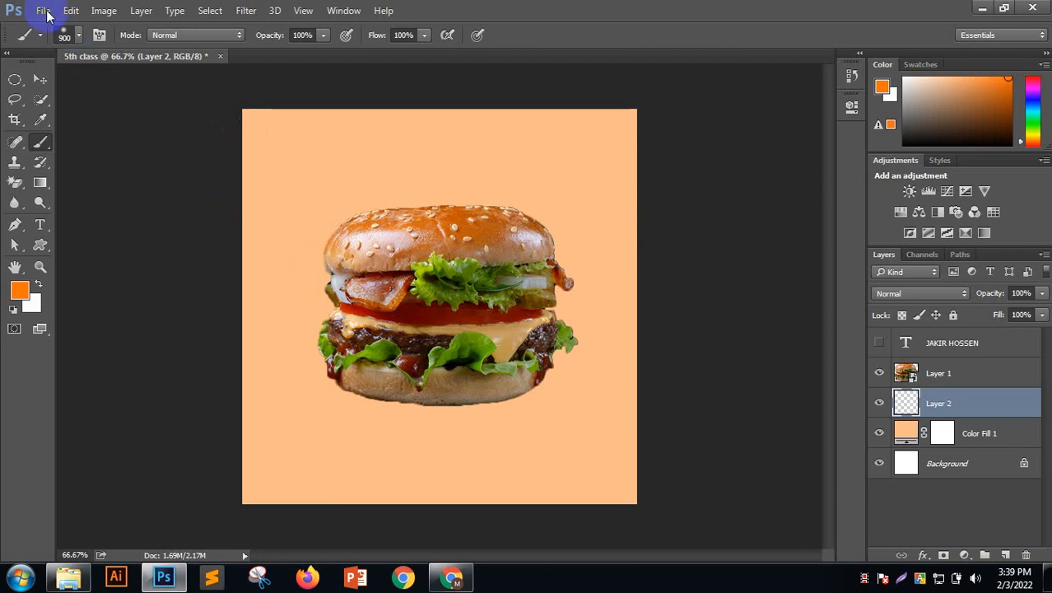
{"action": "left_click", "coordinate": [79, 28]}
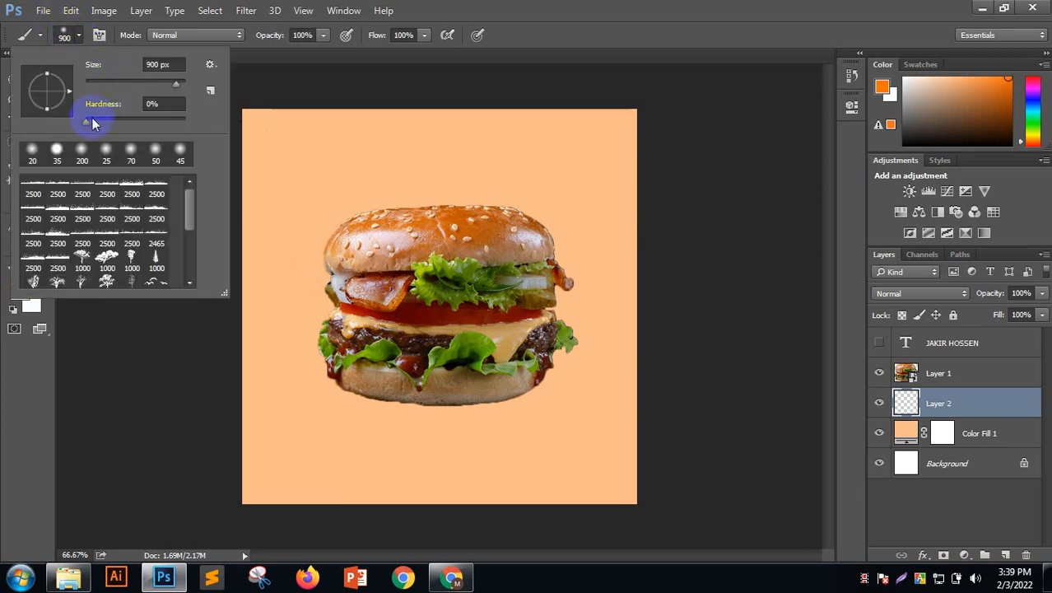
{"action": "mouse_move", "coordinate": [88, 121]}
{"action": "left_mouse_down"}
{"action": "mouse_move", "coordinate": [194, 123]}
{"action": "mouse_move", "coordinate": [28, 136]}
{"action": "left_mouse_up"}
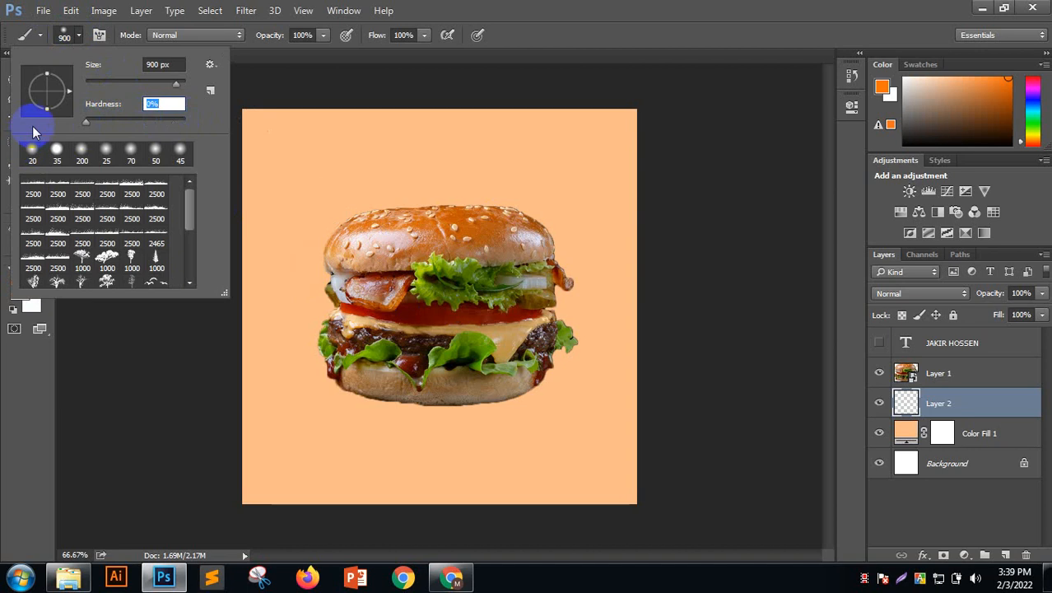
{"action": "left_click", "coordinate": [266, 39]}
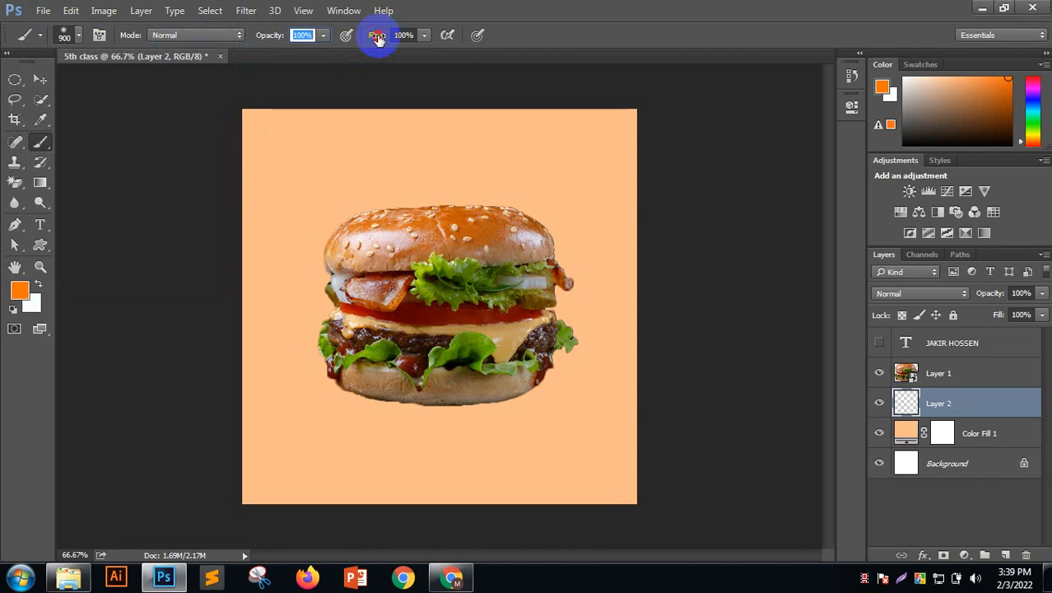
{"action": "left_click_drag", "start_coordinate": [377, 38], "coordinate": [341, 161]}
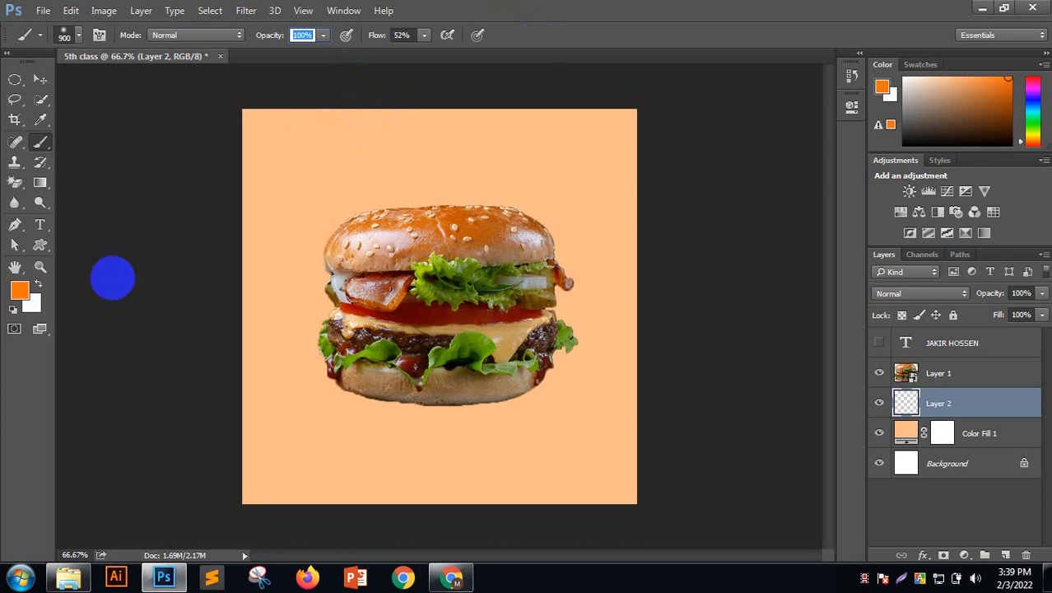
Set the foreground colour to white and paint one soft glow at the canvas centre
{"action": "left_click", "coordinate": [37, 283]}
{"action": "left_click", "coordinate": [20, 291]}
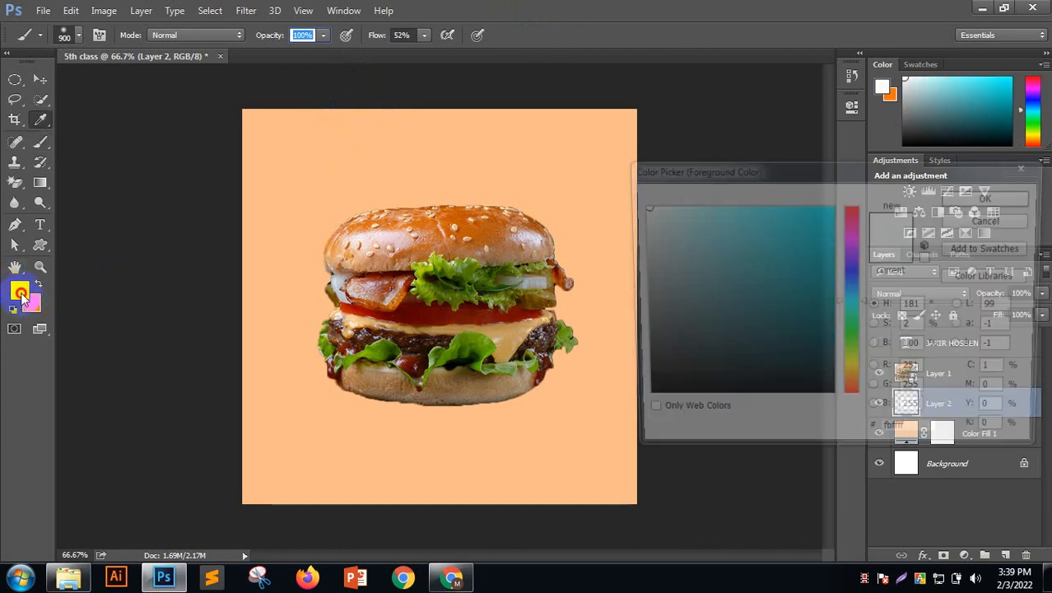
{"action": "left_click_drag", "start_coordinate": [641, 228], "coordinate": [618, 183]}
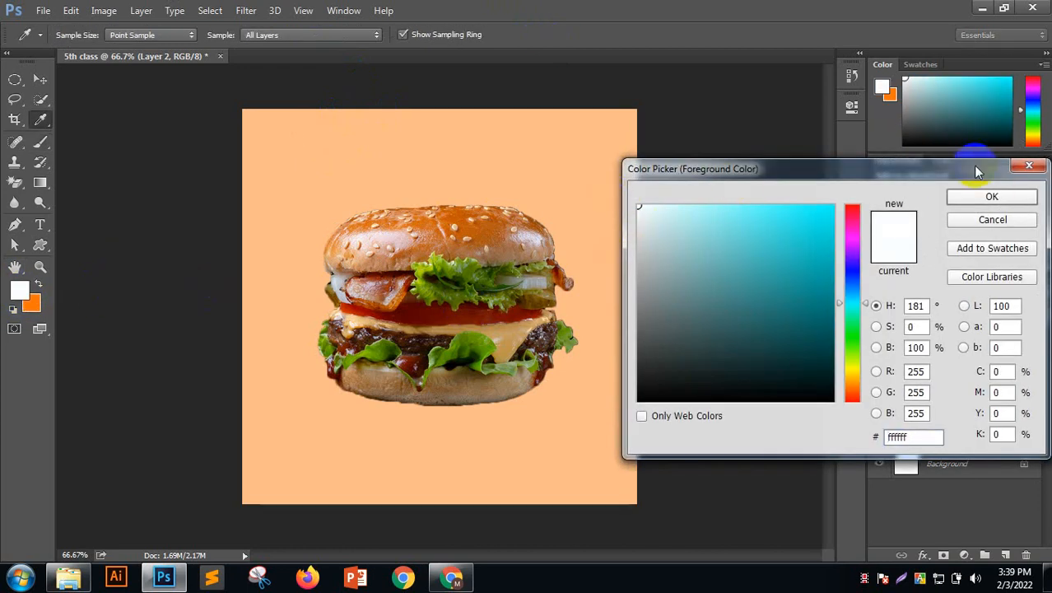
{"action": "left_click", "coordinate": [992, 195]}
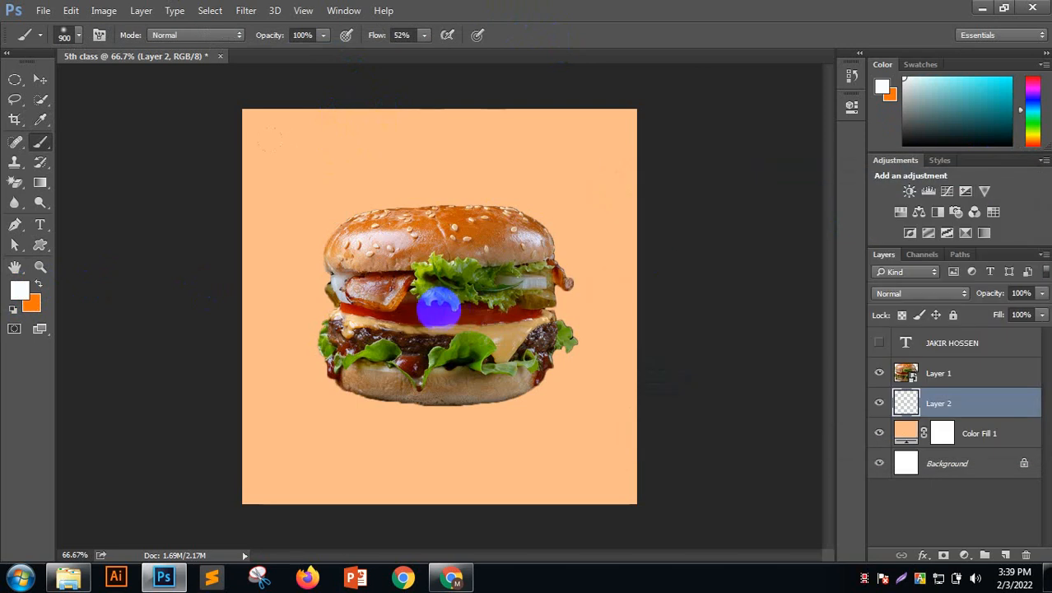
{"action": "left_click", "coordinate": [439, 309]}
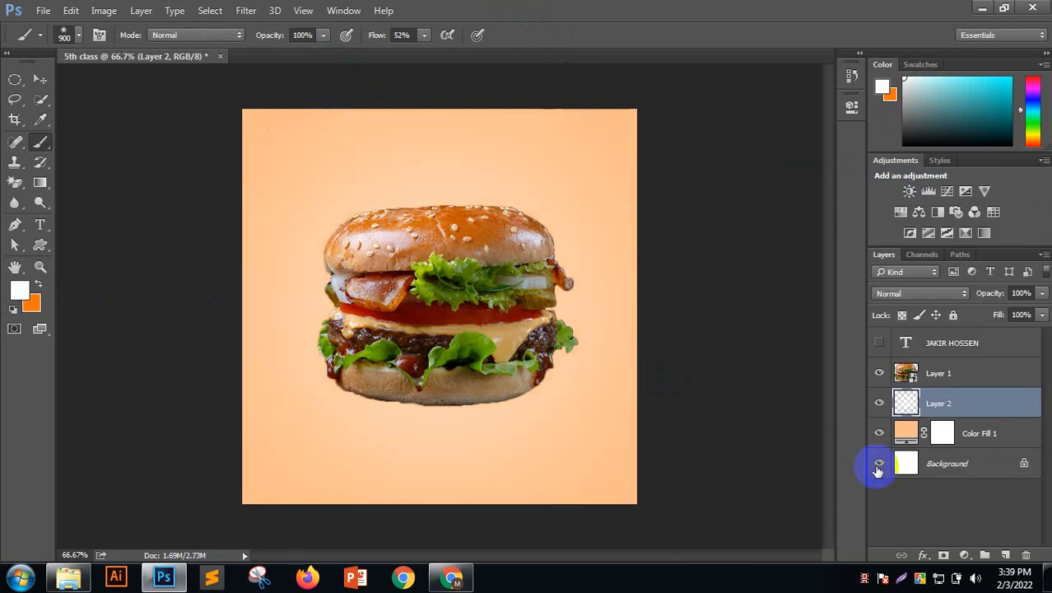
Toggle Layer 2's visibility repeatedly to compare the peach background with and without the glow
{"action": "left_click", "coordinate": [878, 403]}
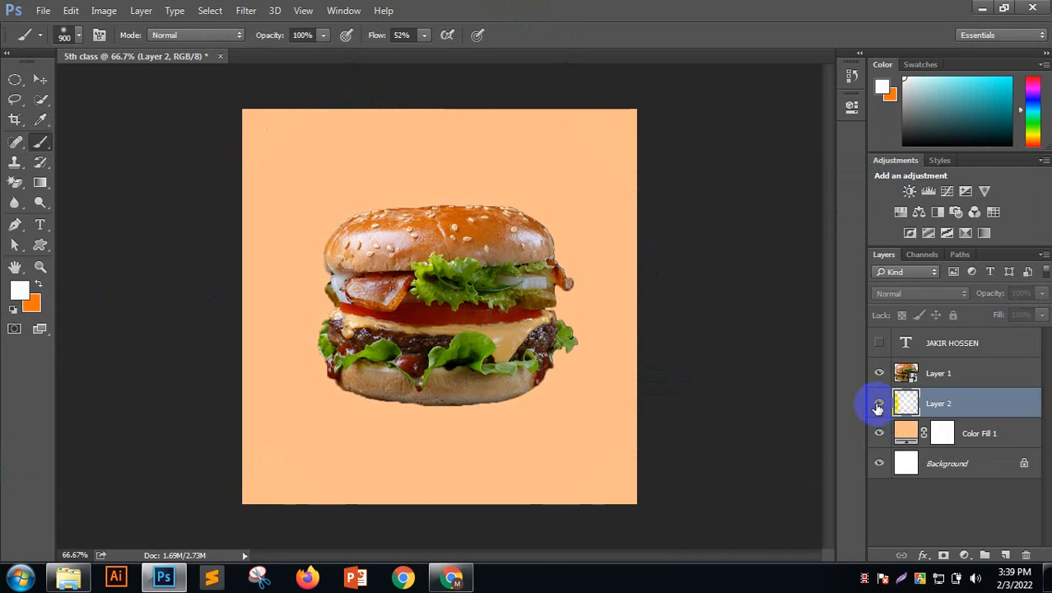
{"action": "left_click", "coordinate": [878, 403]}
{"action": "left_click", "coordinate": [878, 403]}
{"action": "left_click", "coordinate": [878, 403]}
{"action": "left_click", "coordinate": [878, 405]}
{"action": "left_click", "coordinate": [878, 405]}
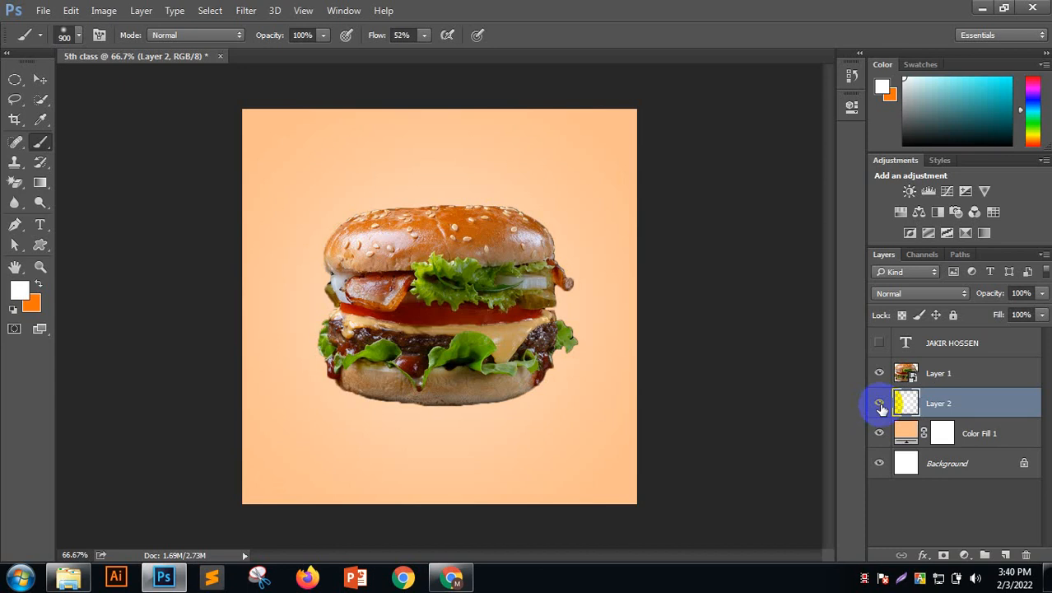
{"action": "left_click", "coordinate": [878, 404]}
{"action": "left_click", "coordinate": [878, 404]}
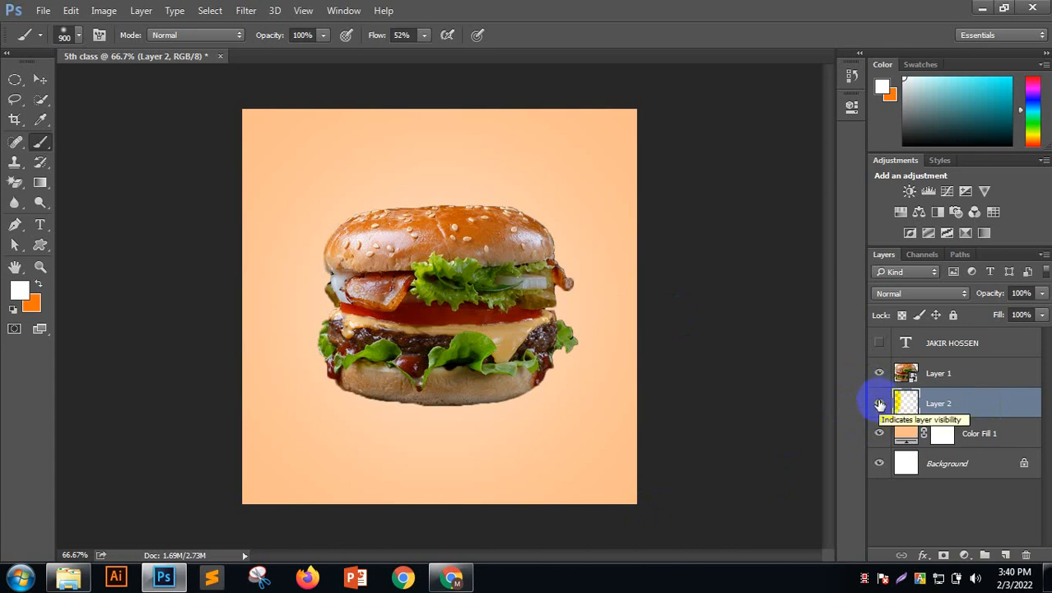
Open Layer 2's fx menu at the bottom of the Layers panel
{"action": "right_click", "coordinate": [984, 400]}
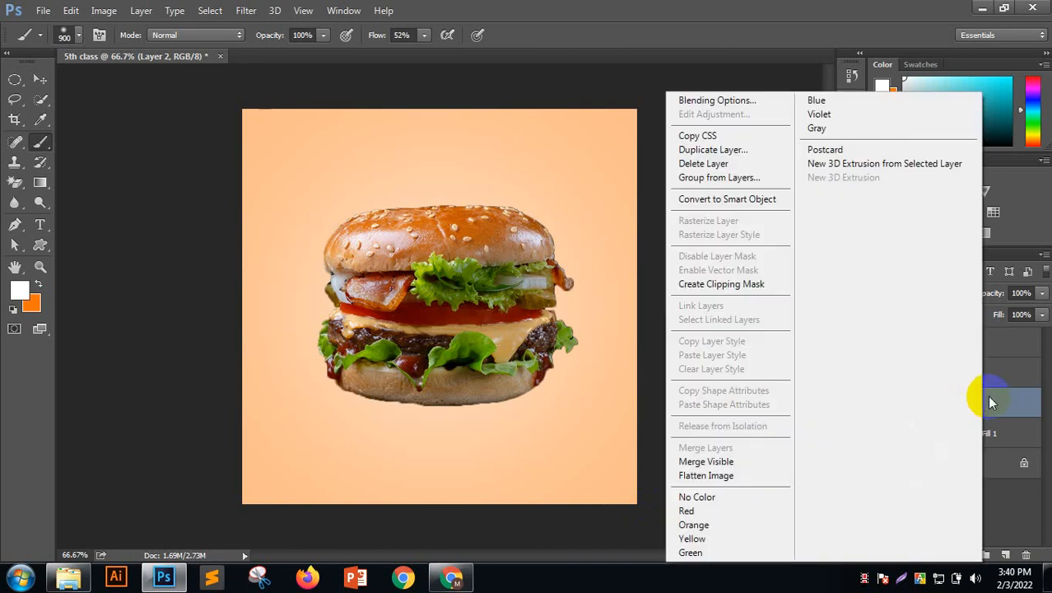
{"action": "left_click", "coordinate": [987, 395]}
{"action": "left_click", "coordinate": [923, 556]}
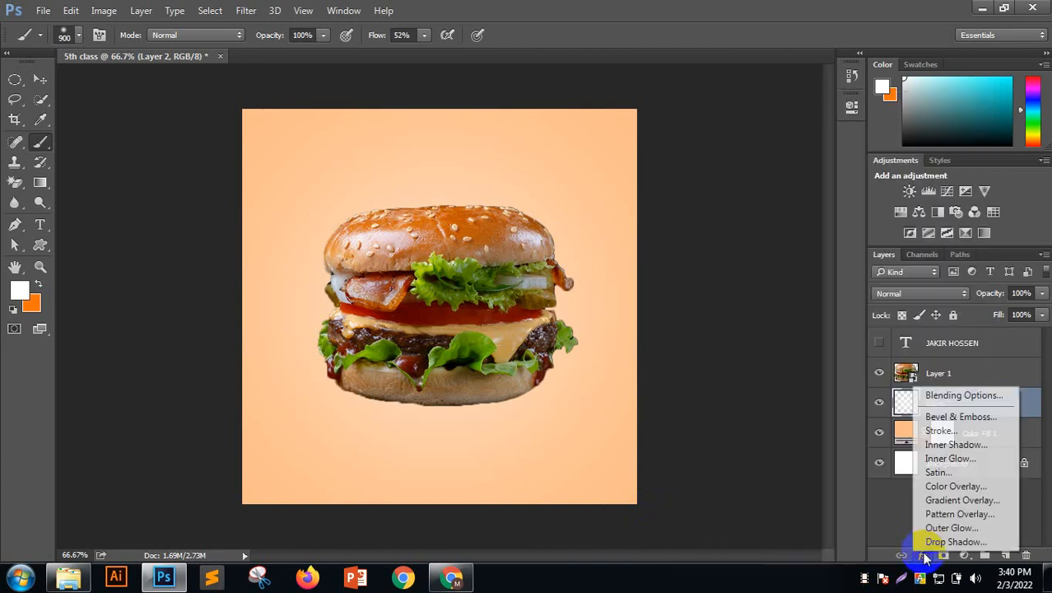
Add a Color Overlay to Layer 2, trying pink, dark, bun-sampled and peach colours
{"action": "left_click", "coordinate": [938, 486]}
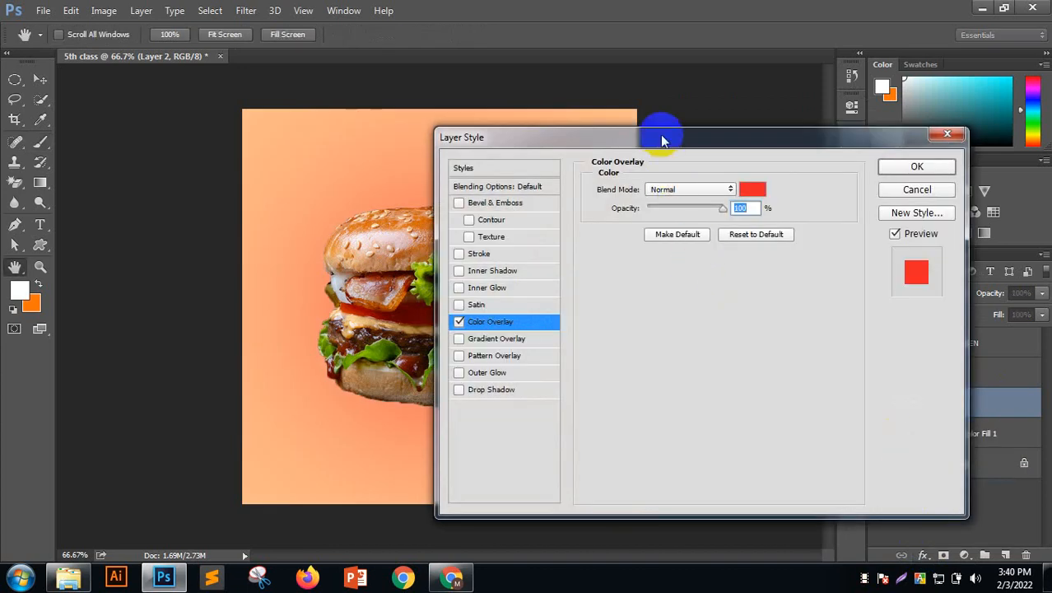
{"action": "left_click_drag", "start_coordinate": [662, 137], "coordinate": [911, 97]}
{"action": "left_click", "coordinate": [1002, 155]}
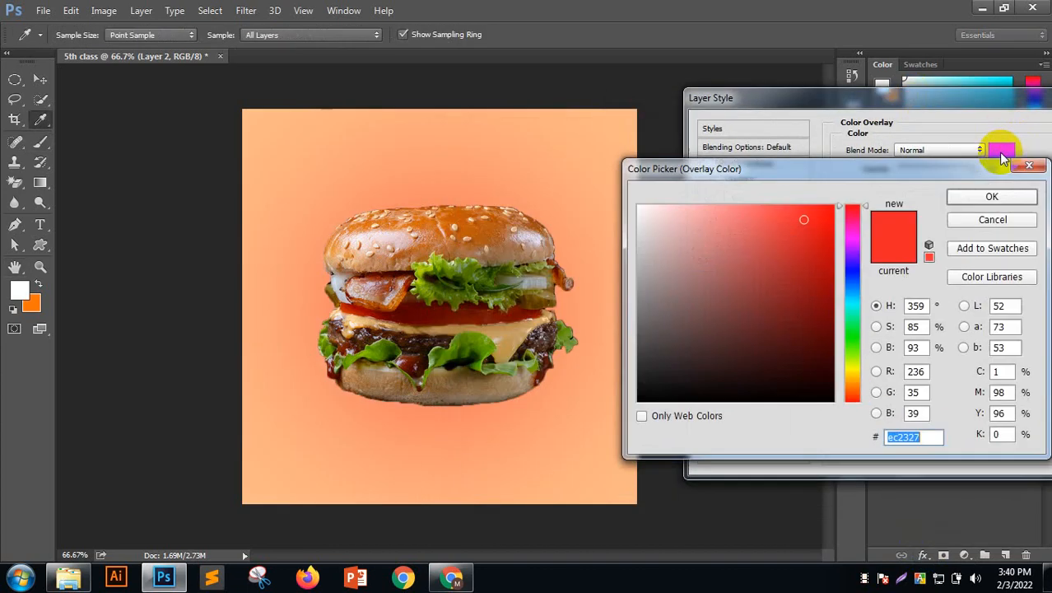
{"action": "left_click", "coordinate": [656, 206]}
{"action": "mouse_move", "coordinate": [709, 250]}
{"action": "left_mouse_down"}
{"action": "mouse_move", "coordinate": [734, 327]}
{"action": "mouse_move", "coordinate": [760, 308]}
{"action": "mouse_move", "coordinate": [730, 302]}
{"action": "mouse_move", "coordinate": [663, 432]}
{"action": "left_mouse_up"}
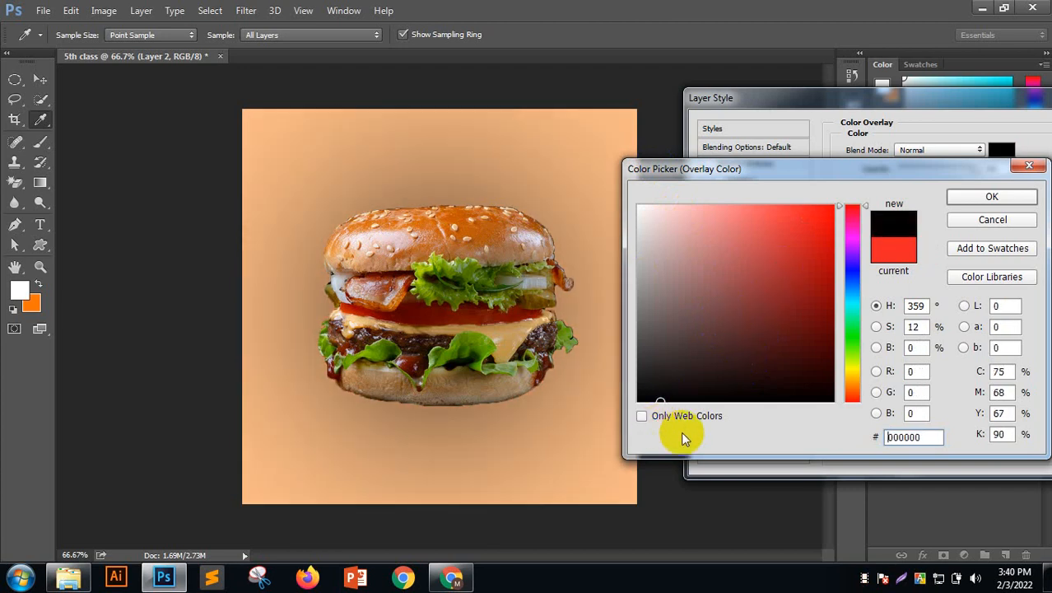
{"action": "left_click", "coordinate": [462, 217]}
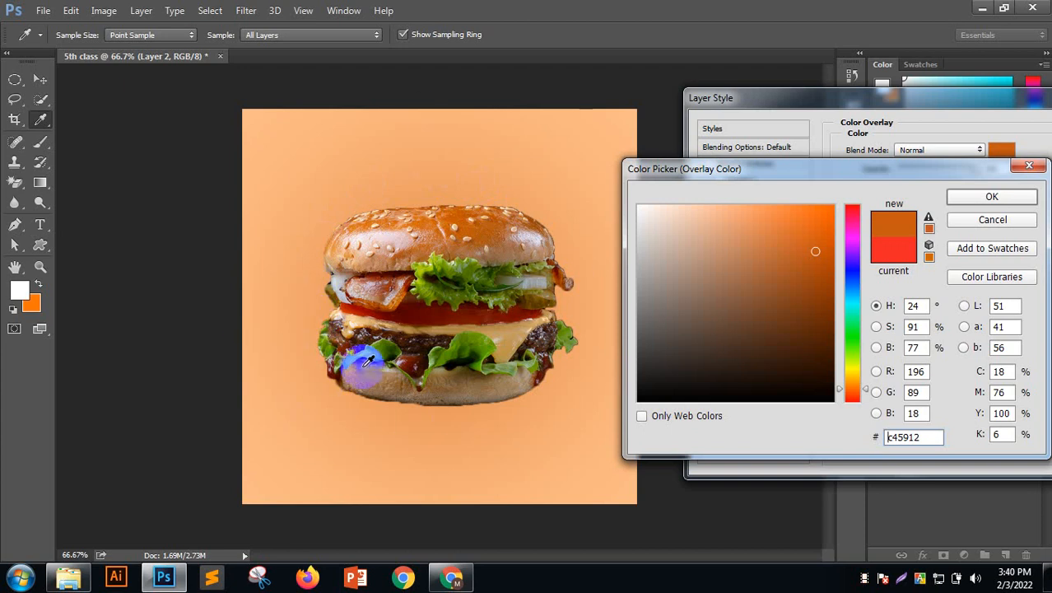
{"action": "left_click", "coordinate": [511, 341]}
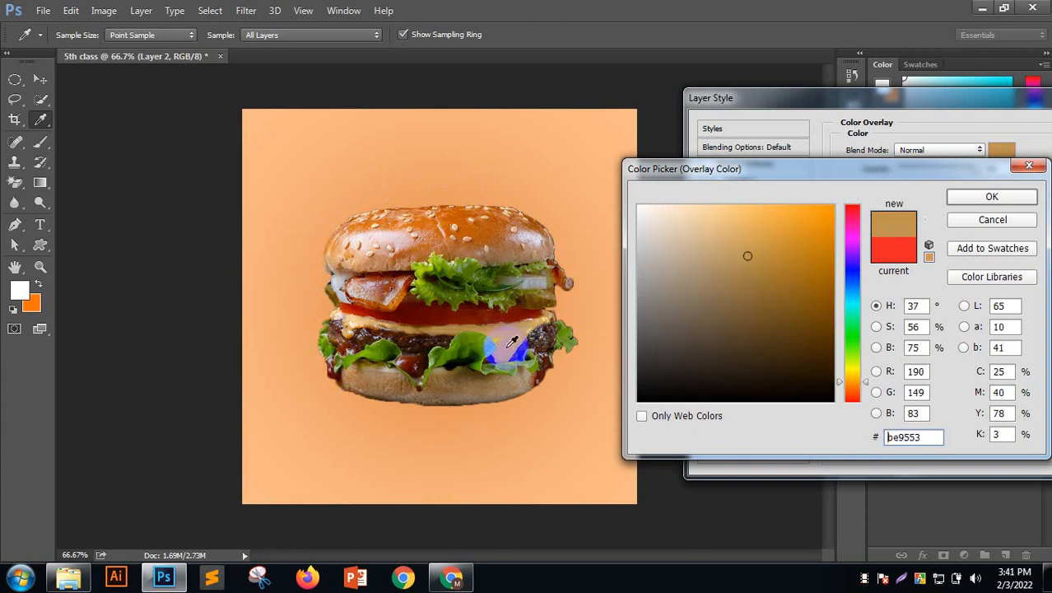
{"action": "mouse_move", "coordinate": [746, 247]}
{"action": "left_mouse_down"}
{"action": "mouse_move", "coordinate": [628, 200]}
{"action": "mouse_move", "coordinate": [700, 205]}
{"action": "mouse_move", "coordinate": [730, 181]}
{"action": "left_mouse_up"}
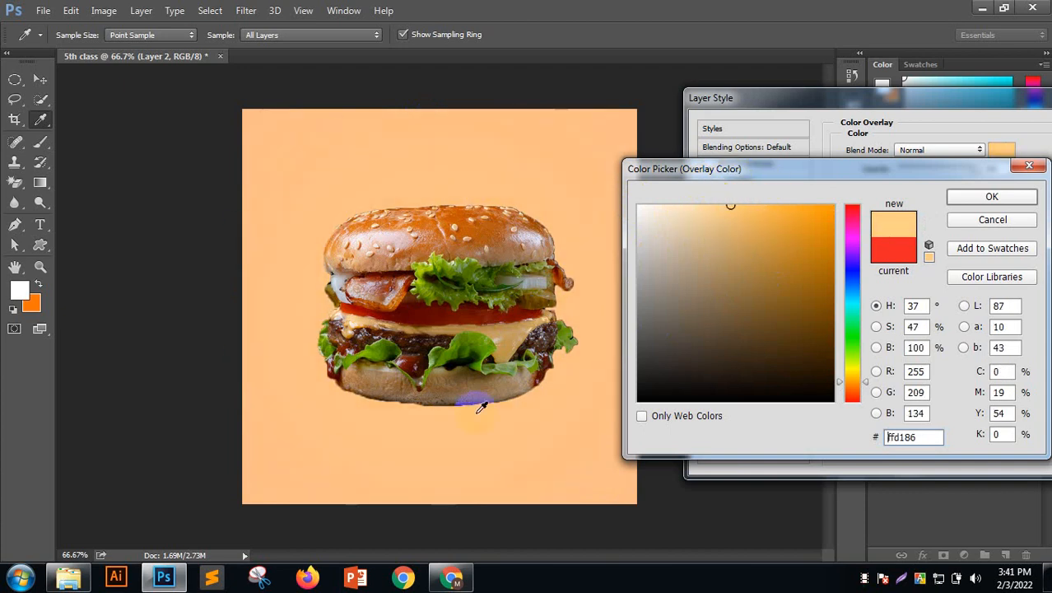
Sample lettuce and bun colours, then settle on white ffffff and apply the overlay
{"action": "left_click_drag", "start_coordinate": [570, 134], "coordinate": [579, 131]}
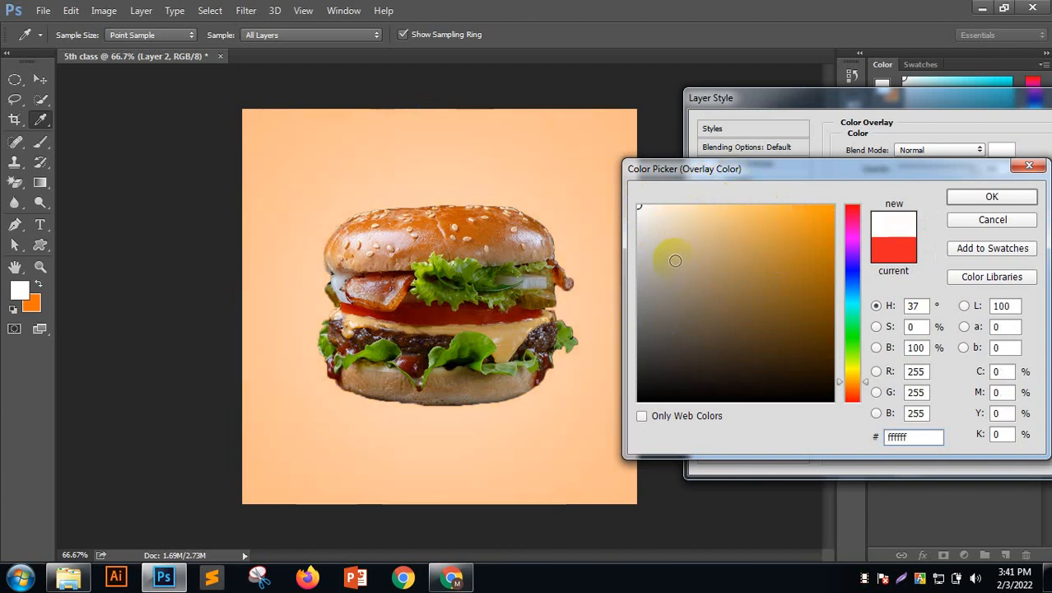
{"action": "left_click", "coordinate": [470, 294]}
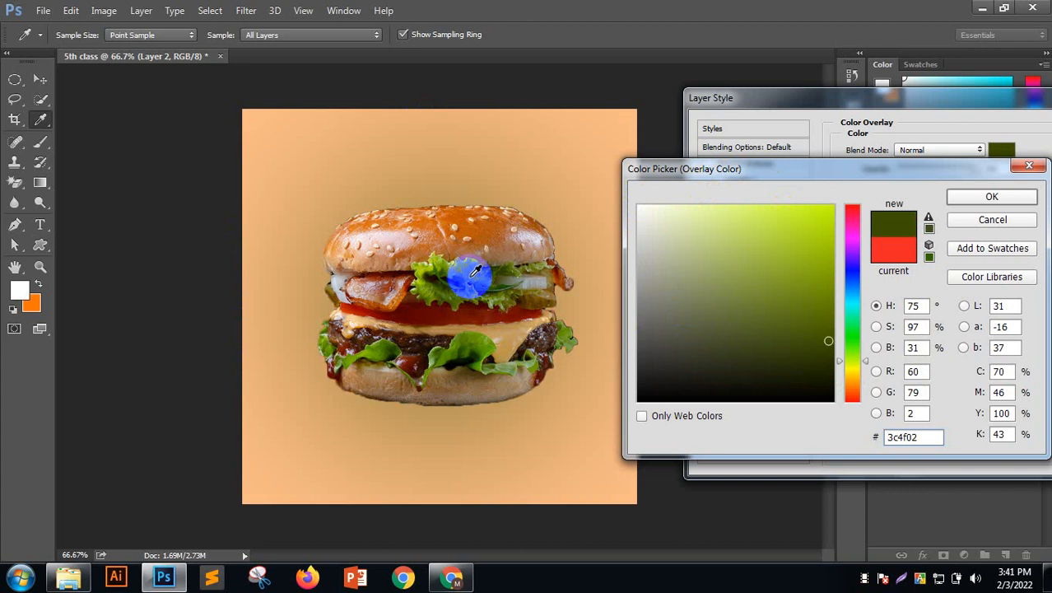
{"action": "left_click", "coordinate": [470, 276]}
{"action": "left_click", "coordinate": [468, 265]}
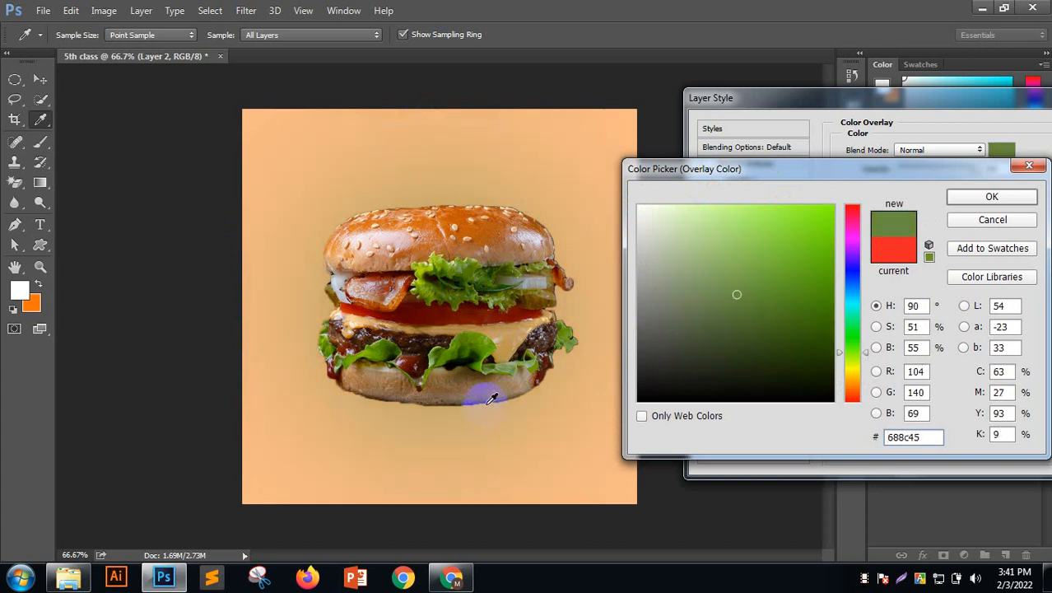
{"action": "left_click", "coordinate": [512, 243]}
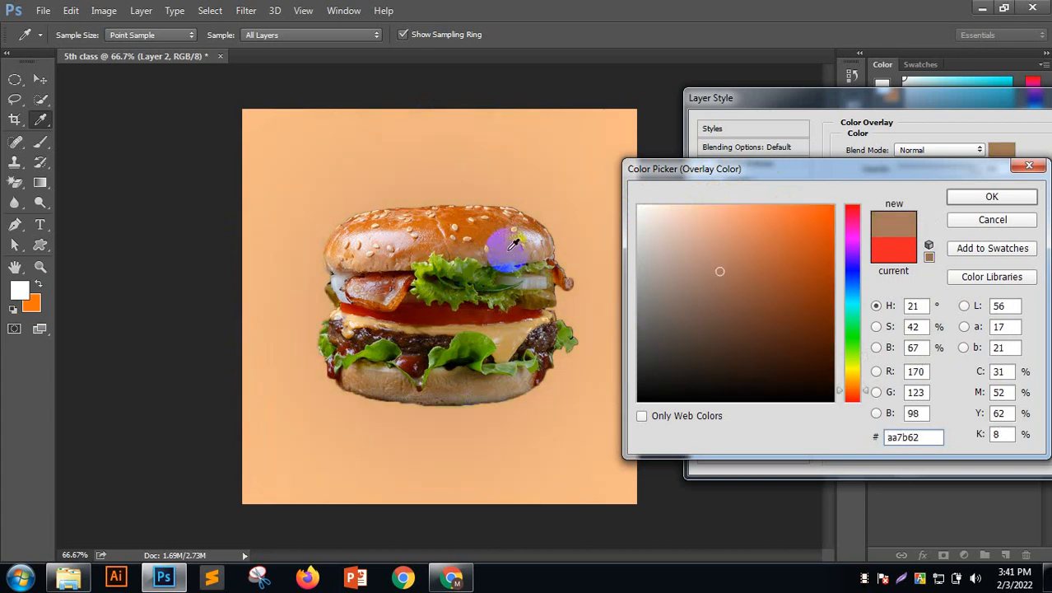
{"action": "left_click", "coordinate": [487, 232]}
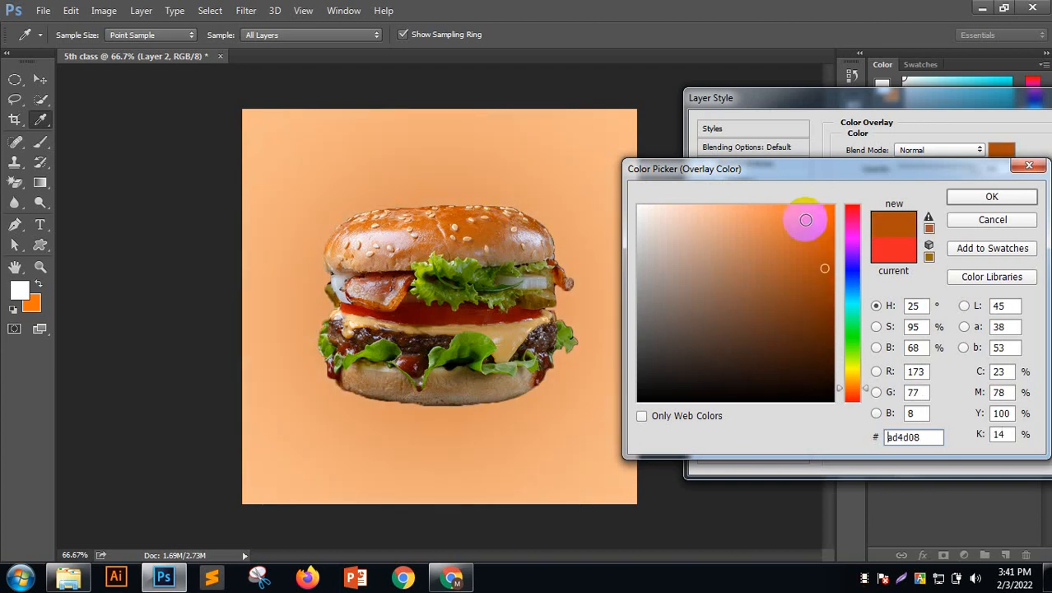
{"action": "mouse_move", "coordinate": [805, 220]}
{"action": "left_mouse_down"}
{"action": "mouse_move", "coordinate": [805, 242]}
{"action": "mouse_move", "coordinate": [718, 210]}
{"action": "mouse_move", "coordinate": [576, 129]}
{"action": "left_mouse_up"}
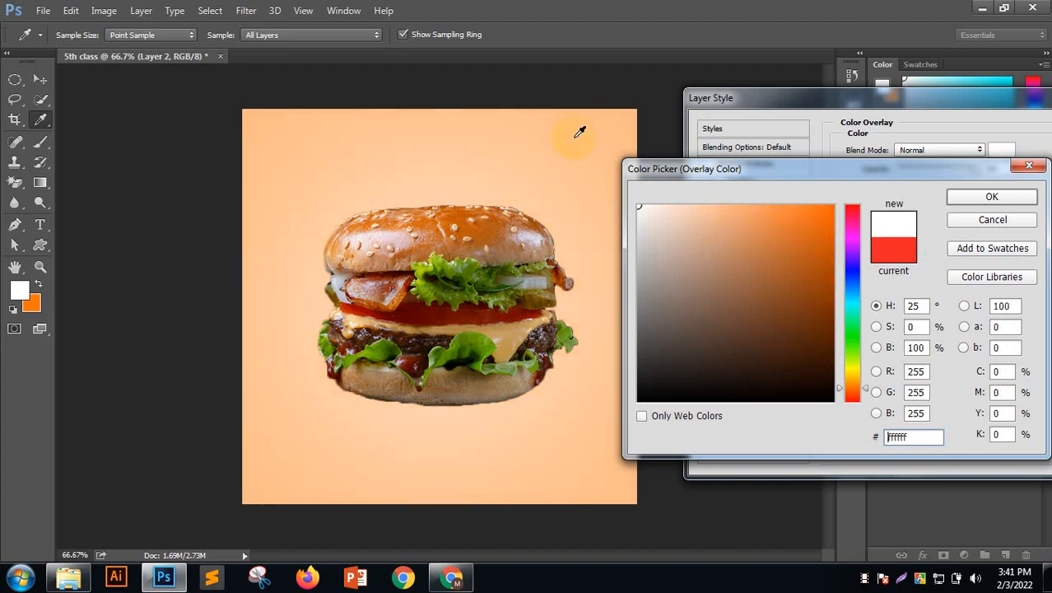
{"action": "left_click", "coordinate": [979, 196]}
{"action": "left_click_drag", "start_coordinate": [826, 99], "coordinate": [594, 87]}
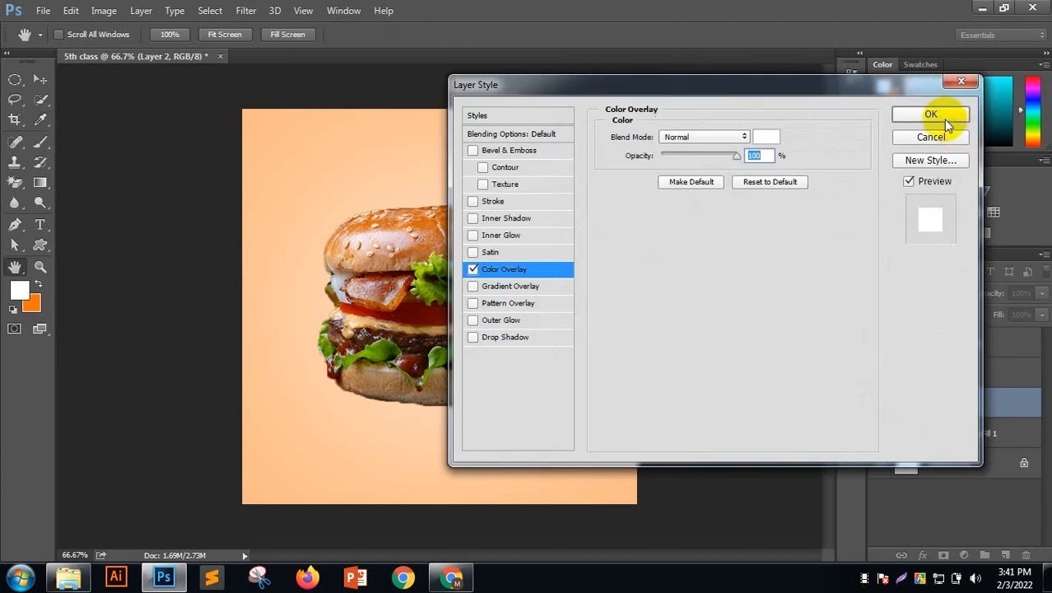
{"action": "left_click", "coordinate": [933, 115]}
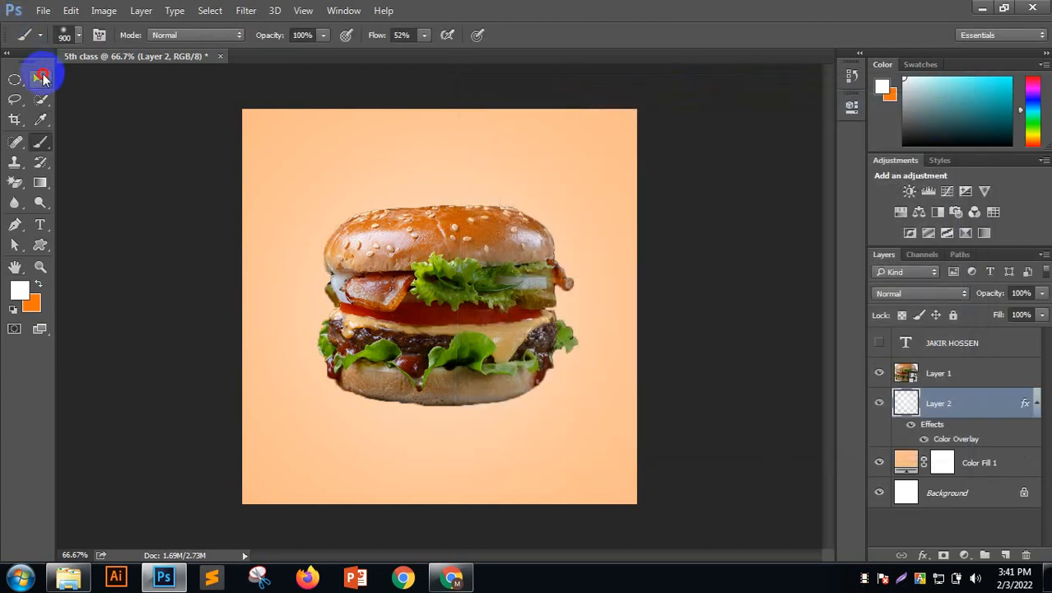
Select the Custom Shape Tool and browse the preset shape library
{"action": "left_click", "coordinate": [41, 78]}
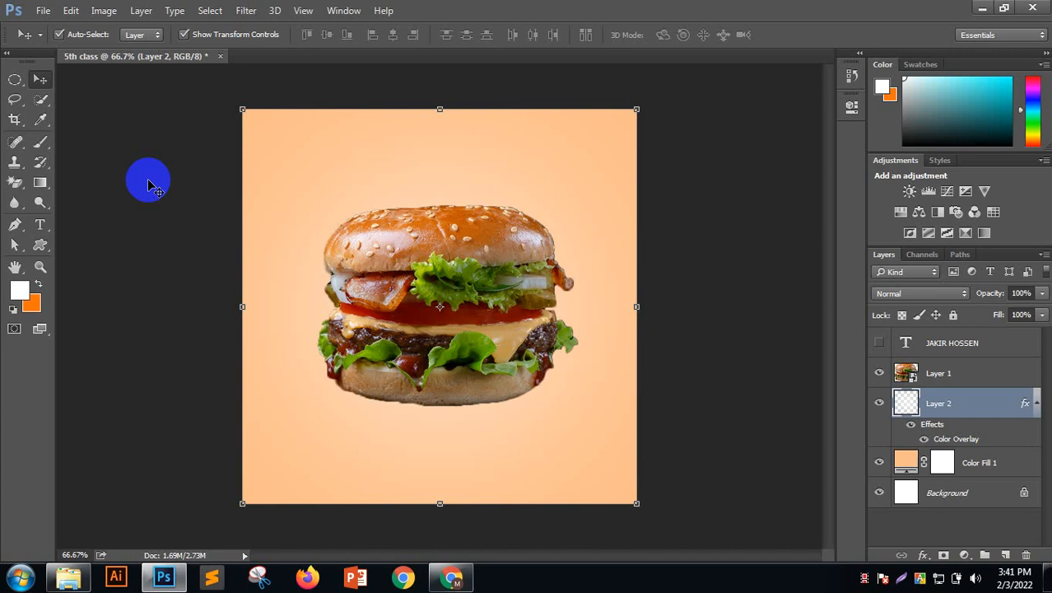
{"action": "left_click", "coordinate": [40, 245]}
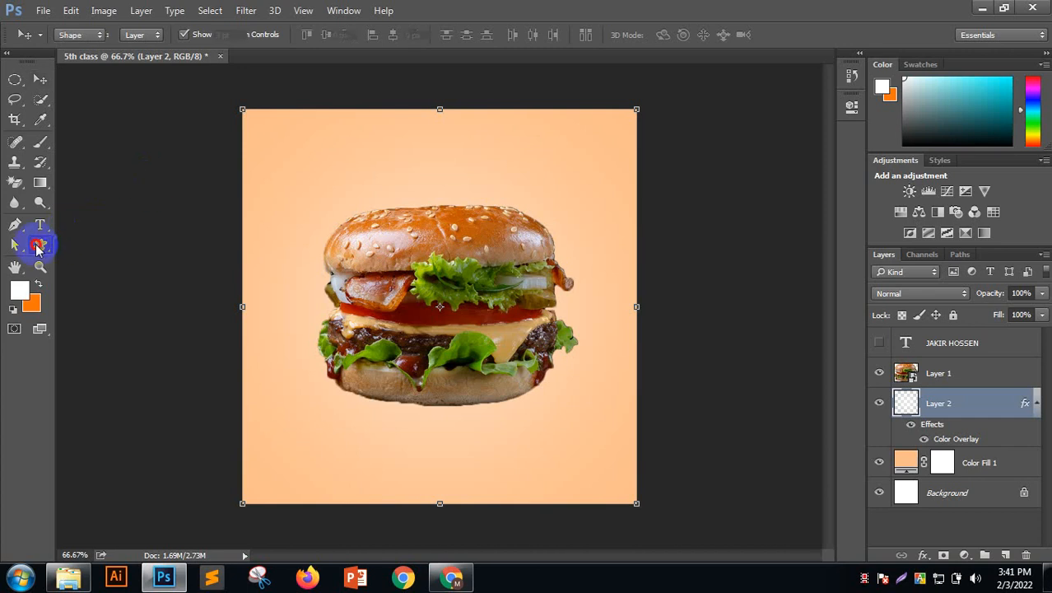
{"action": "left_click", "coordinate": [83, 316]}
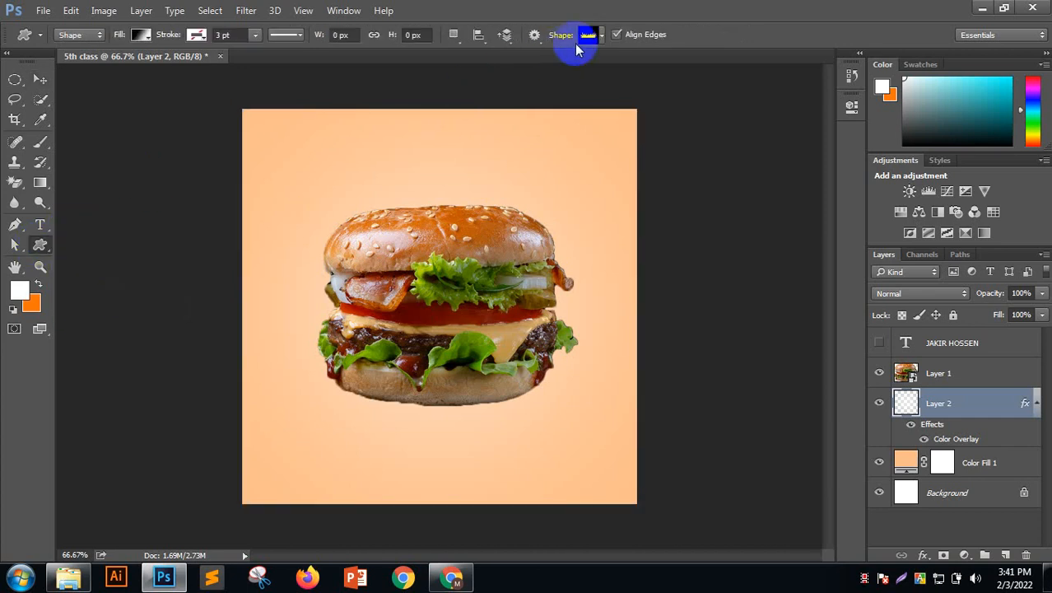
{"action": "left_click", "coordinate": [601, 35]}
{"action": "left_click", "coordinate": [470, 71]}
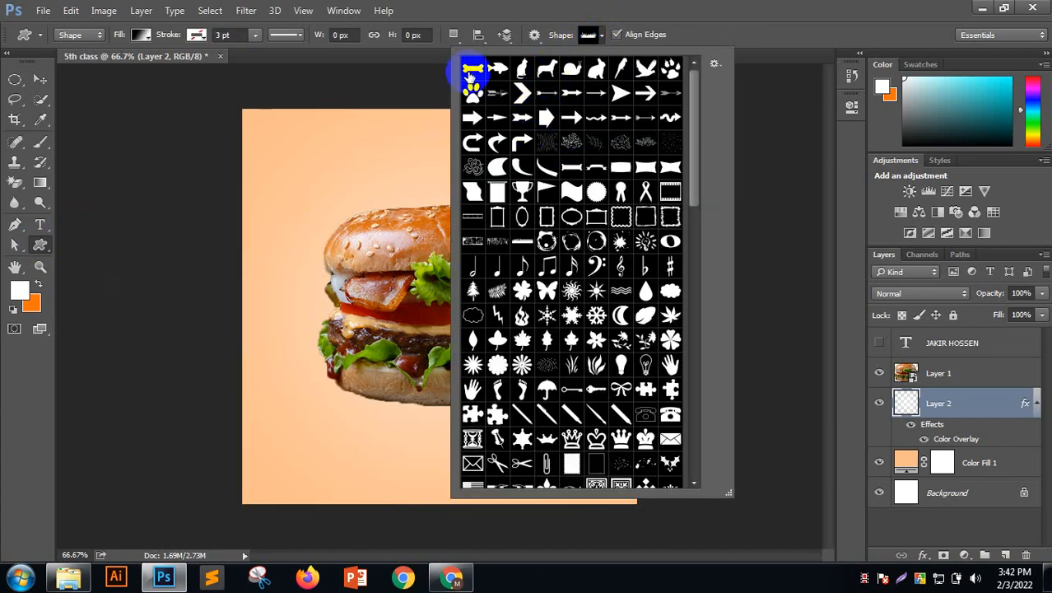
{"action": "left_click", "coordinate": [650, 7]}
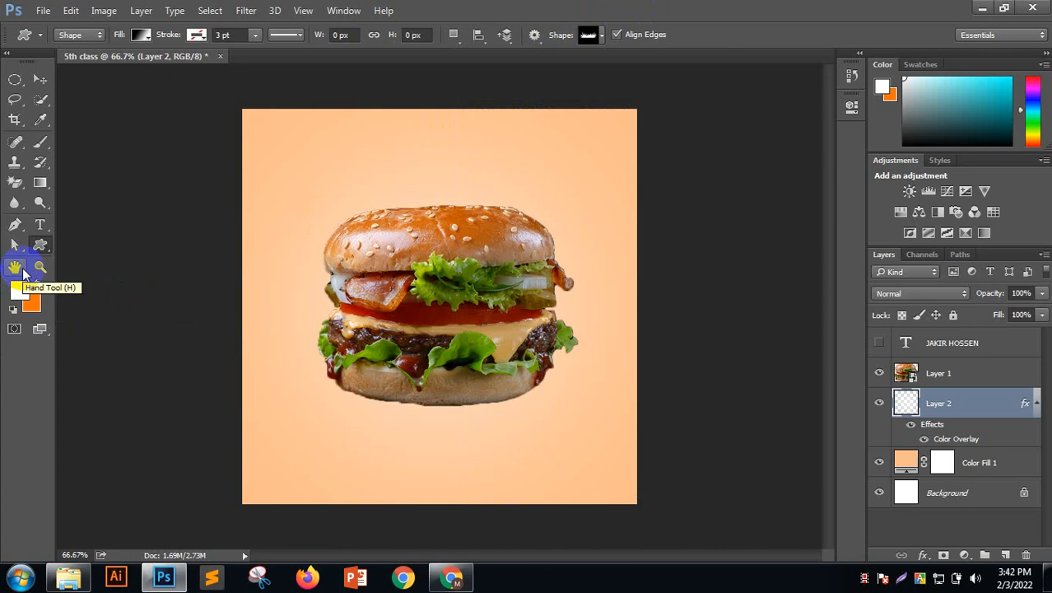
Try the Rectangle Tool, then return to Custom Shape and reopen the shape library
{"action": "right_click", "coordinate": [39, 244]}
{"action": "left_click", "coordinate": [91, 242]}
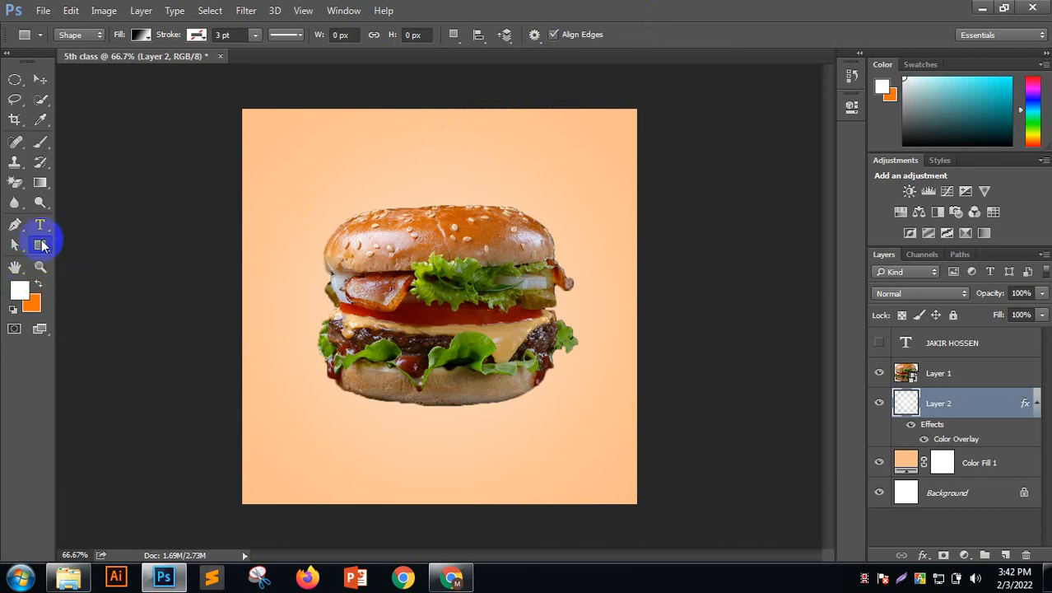
{"action": "right_click", "coordinate": [41, 245]}
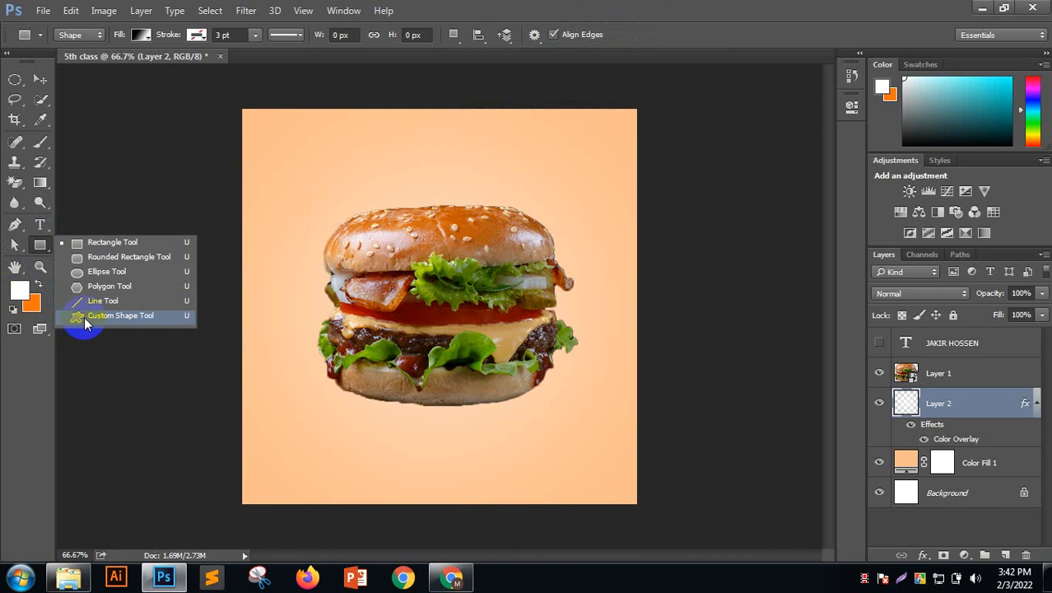
{"action": "left_click", "coordinate": [123, 319]}
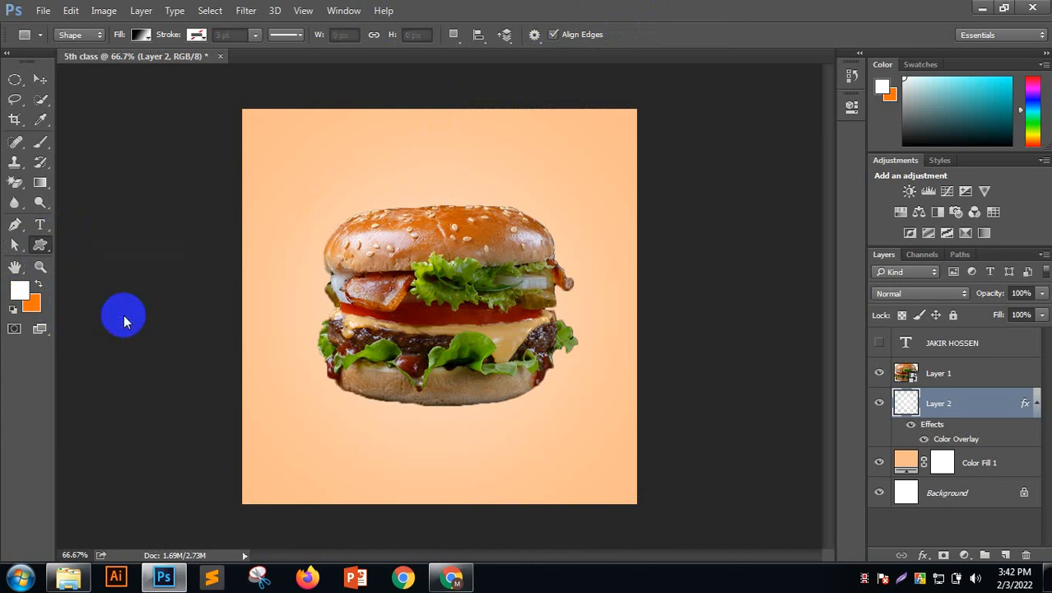
{"action": "left_click", "coordinate": [599, 34]}
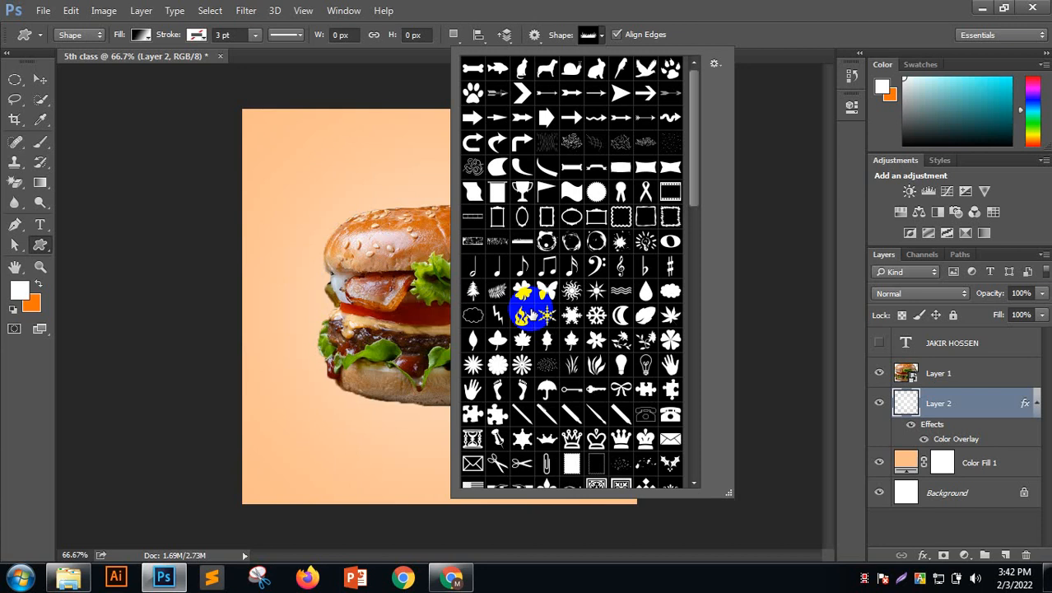
Draw the round seal shape and move Shape 1 above Layer 1 at the burger's top-right
{"action": "left_click", "coordinate": [595, 196]}
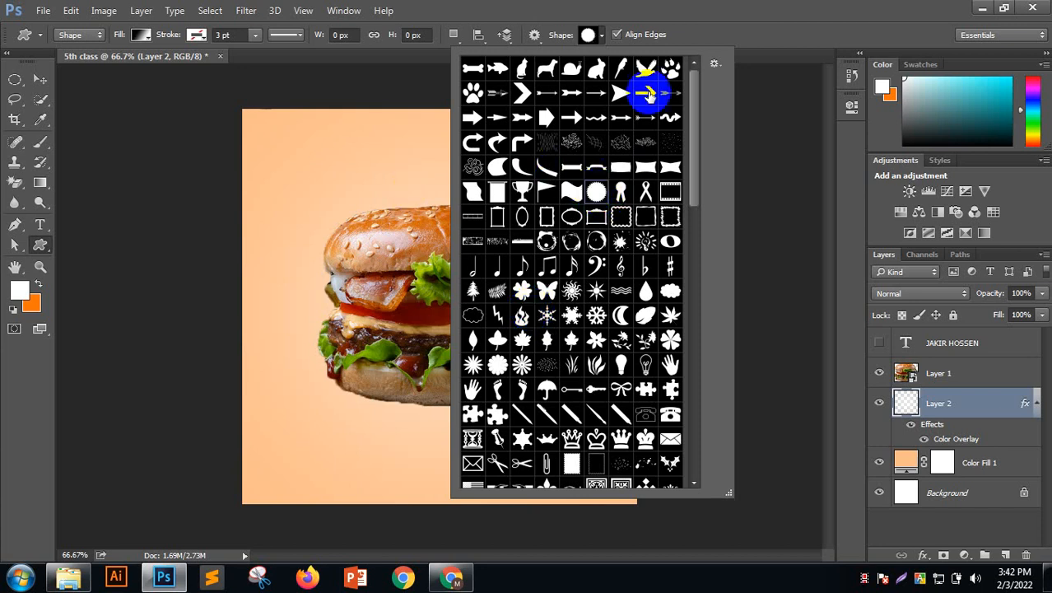
{"action": "double_click", "coordinate": [601, 194]}
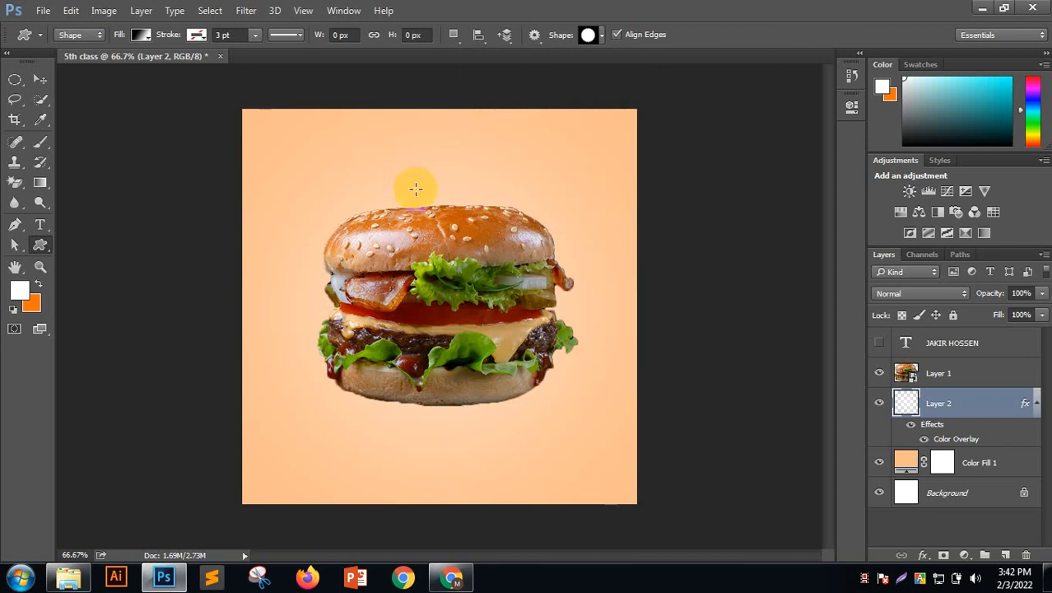
{"action": "left_click_drag", "start_coordinate": [357, 167], "coordinate": [484, 233]}
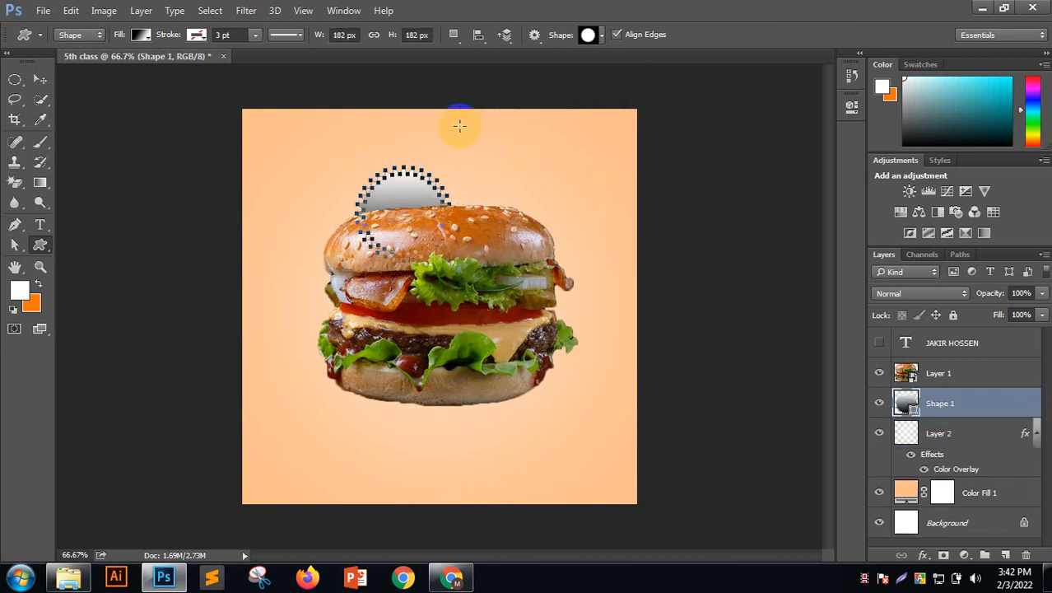
{"action": "left_click", "coordinate": [39, 79]}
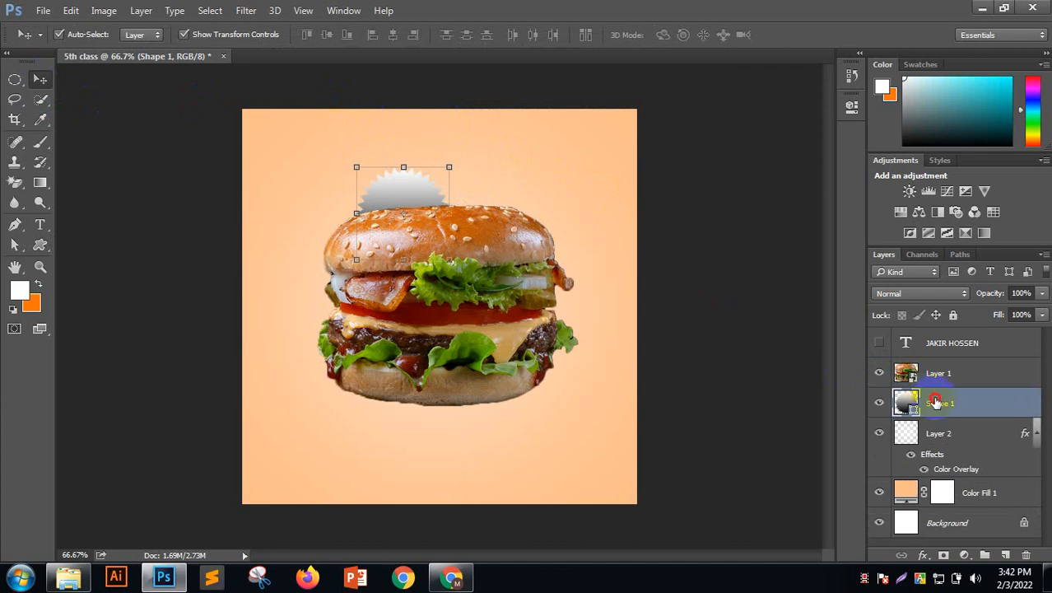
{"action": "left_click_drag", "start_coordinate": [932, 401], "coordinate": [933, 365]}
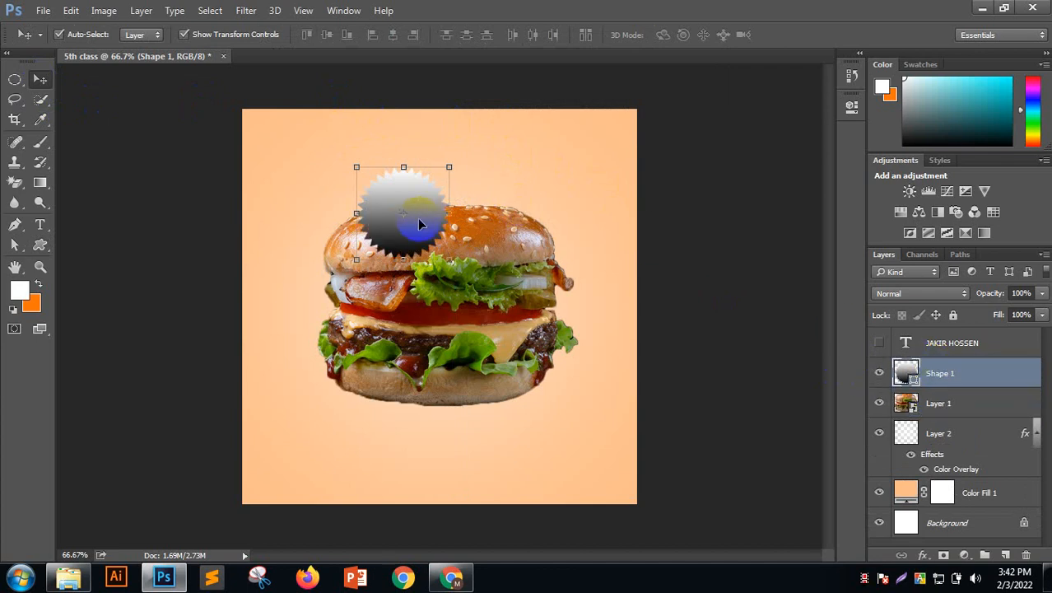
{"action": "left_click_drag", "start_coordinate": [413, 218], "coordinate": [552, 224]}
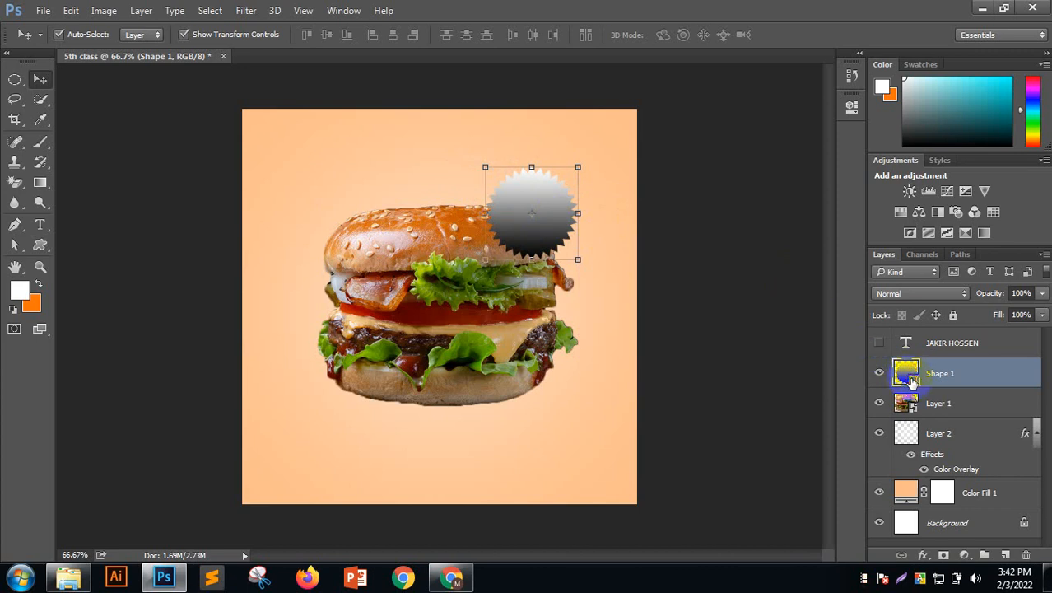
Open Shape 1's Gradient Fill settings and cancel without changes
{"action": "double_click", "coordinate": [908, 375]}
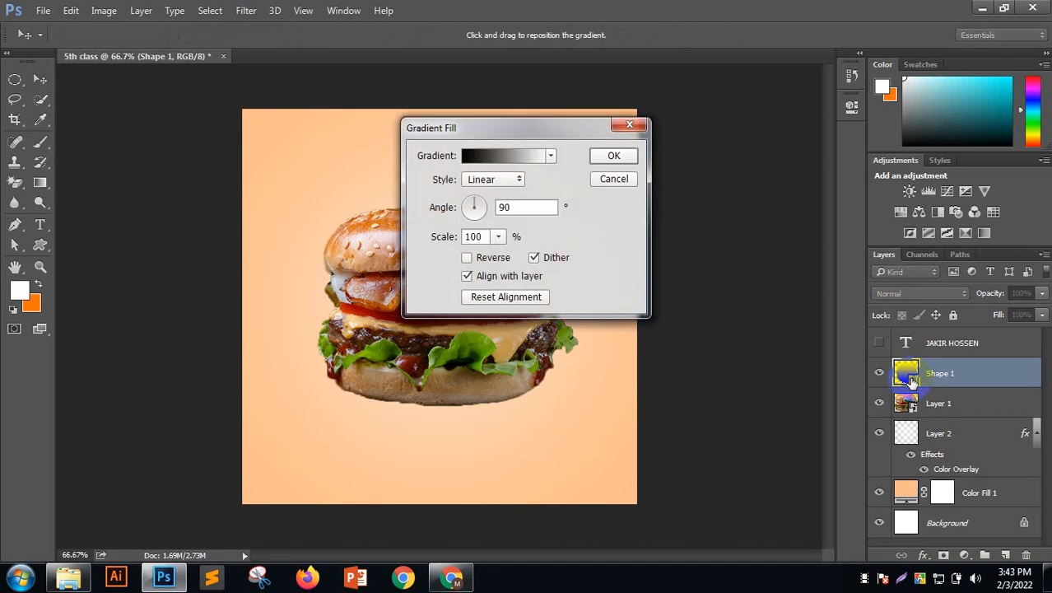
{"action": "left_click_drag", "start_coordinate": [655, 104], "coordinate": [697, 48]}
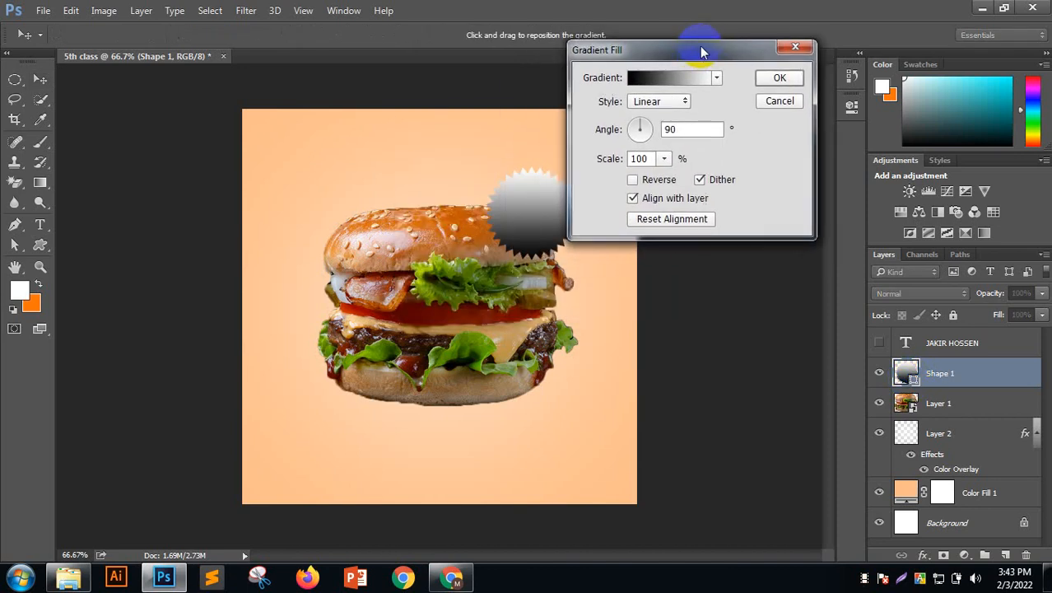
{"action": "left_click", "coordinate": [771, 100]}
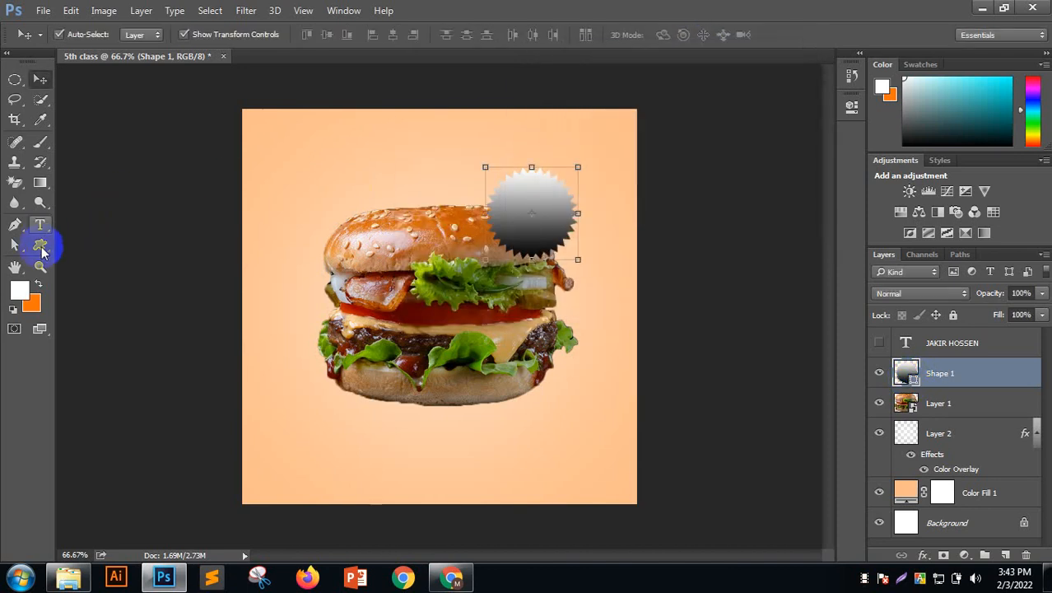
Set the starburst's fill to red, then a brighter red, through the Fill colour picker
{"action": "right_click", "coordinate": [40, 244]}
{"action": "left_click", "coordinate": [141, 34]}
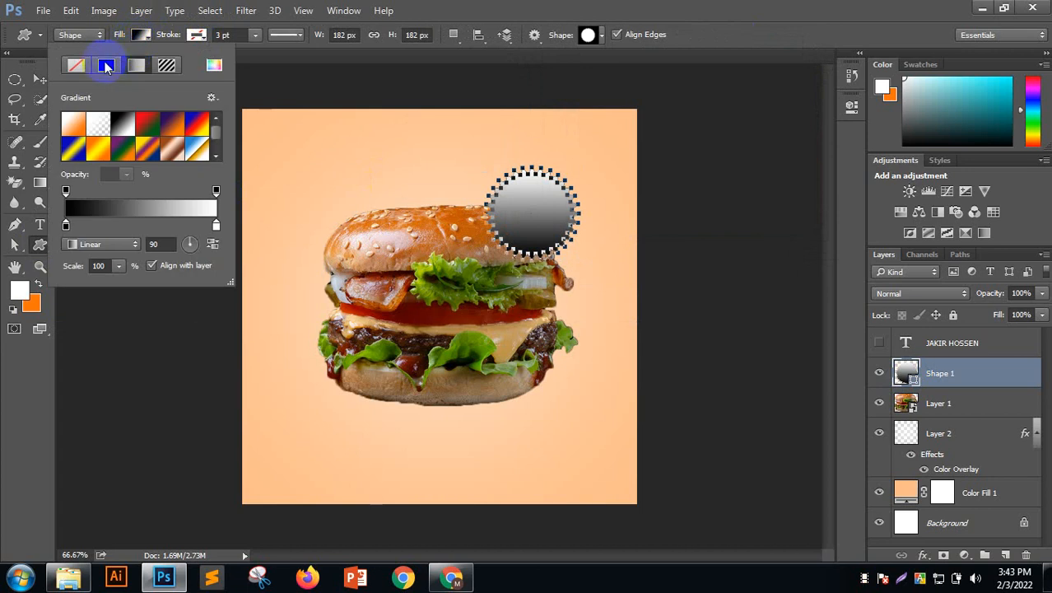
{"action": "left_click", "coordinate": [214, 64]}
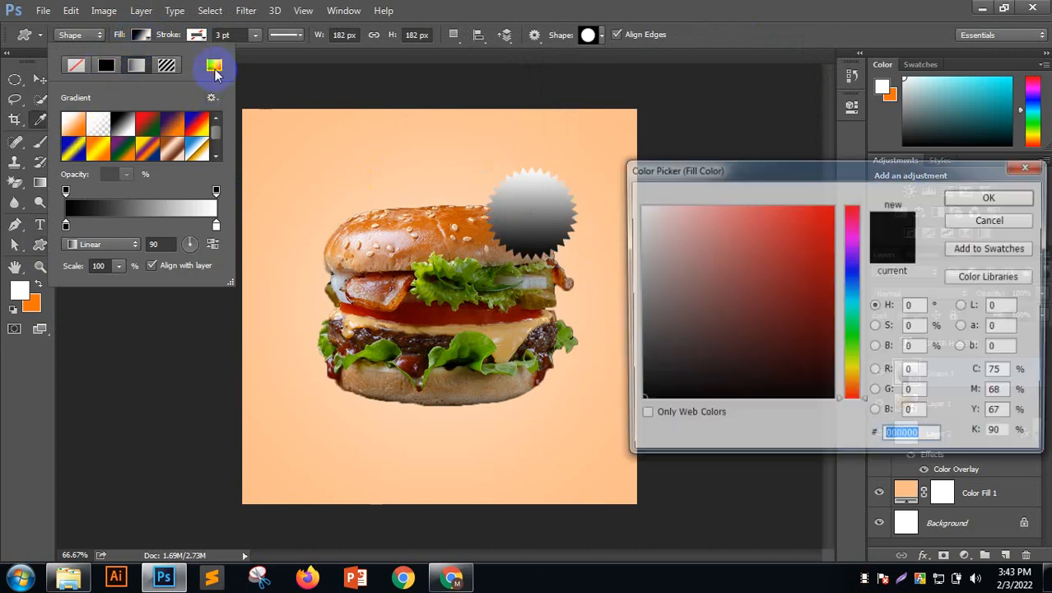
{"action": "left_click", "coordinate": [667, 212]}
{"action": "left_click", "coordinate": [779, 197]}
{"action": "left_click", "coordinate": [992, 196]}
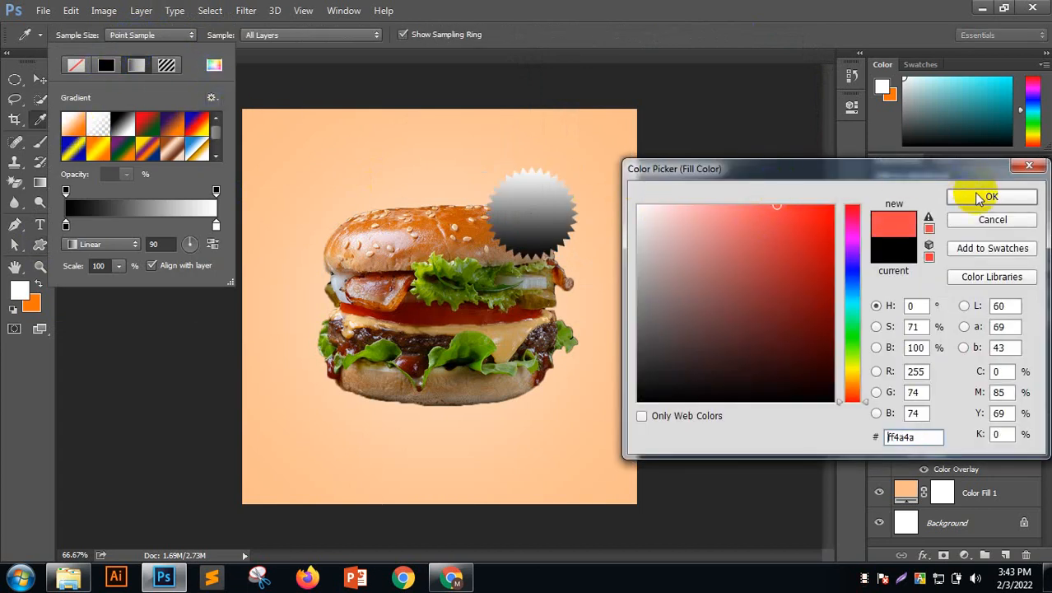
{"action": "left_click", "coordinate": [214, 64]}
{"action": "left_click", "coordinate": [803, 228]}
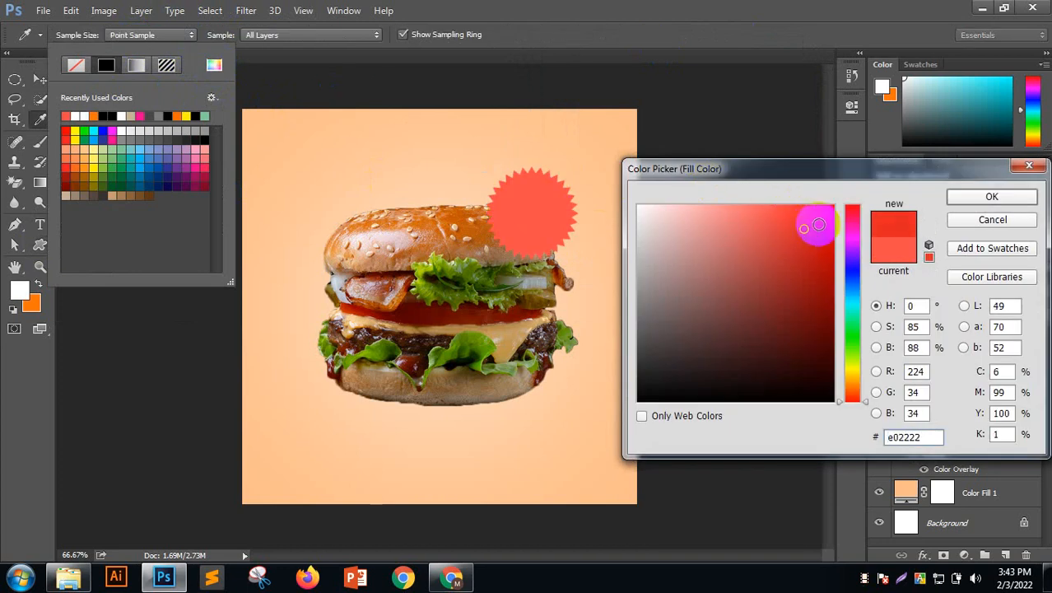
{"action": "left_click_drag", "start_coordinate": [825, 228], "coordinate": [810, 216]}
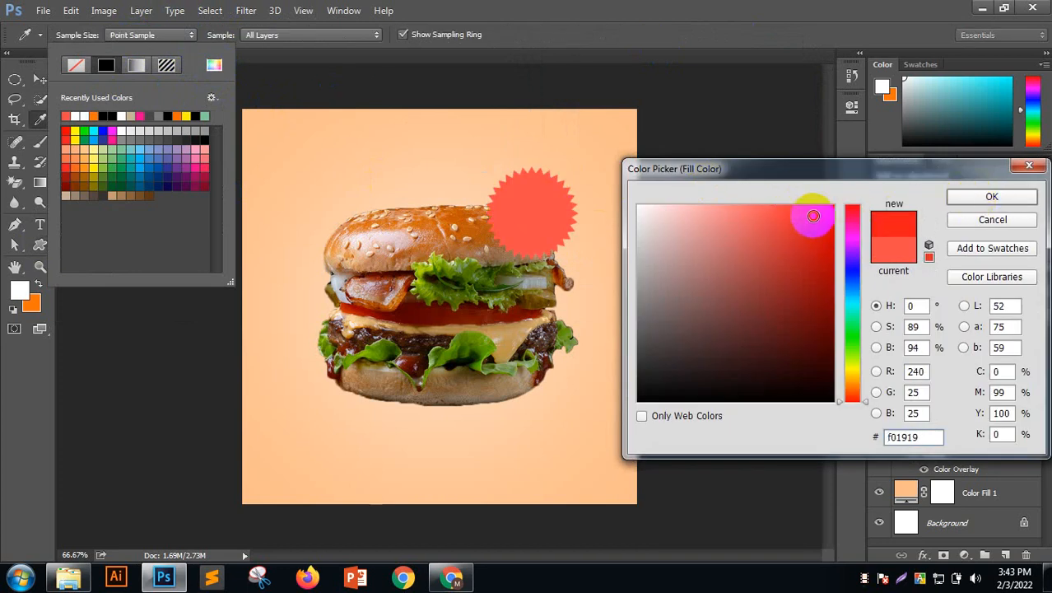
{"action": "left_click", "coordinate": [965, 201]}
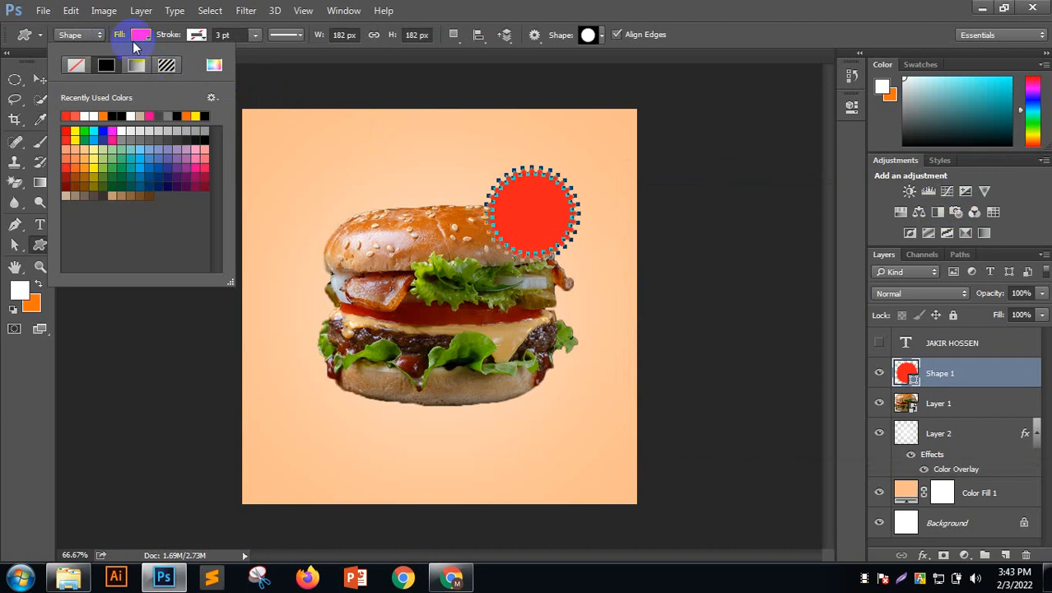
Select the red starburst Shape 1 with the Move tool and delete it
{"action": "left_click", "coordinate": [38, 79]}
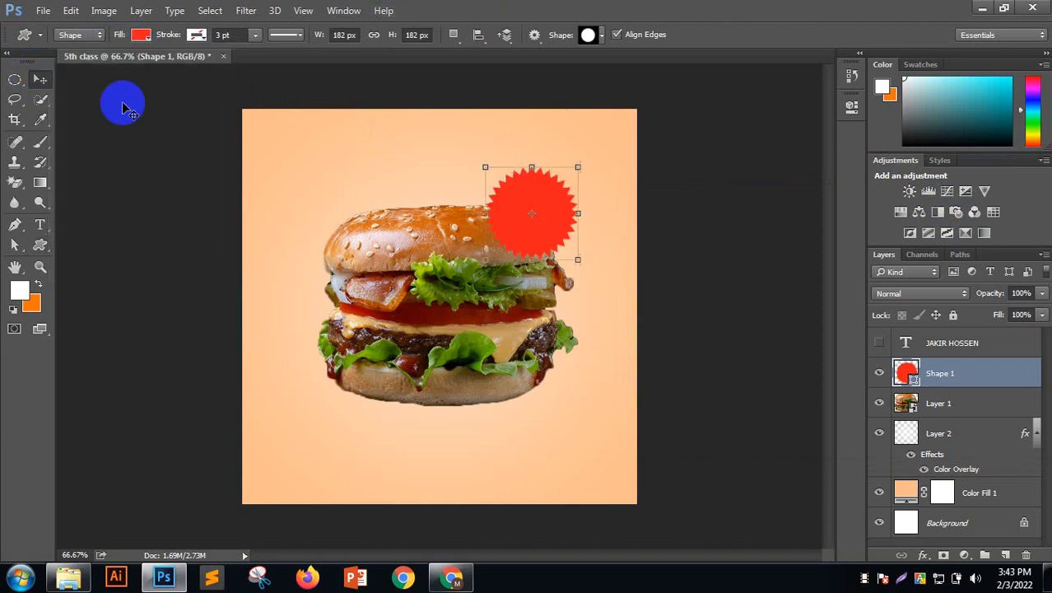
{"action": "left_click", "coordinate": [383, 223]}
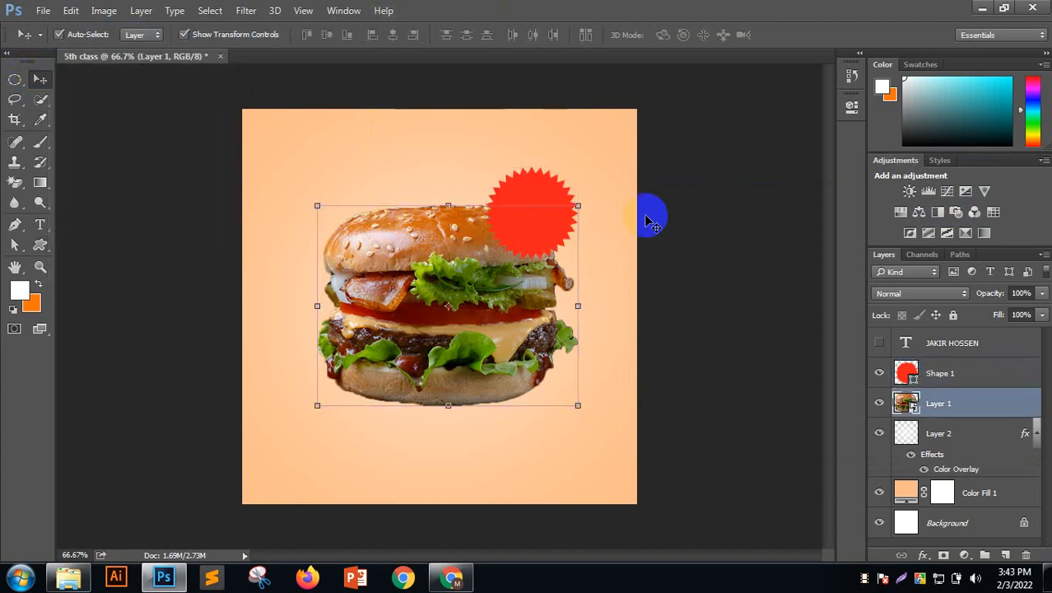
{"action": "left_click", "coordinate": [741, 210]}
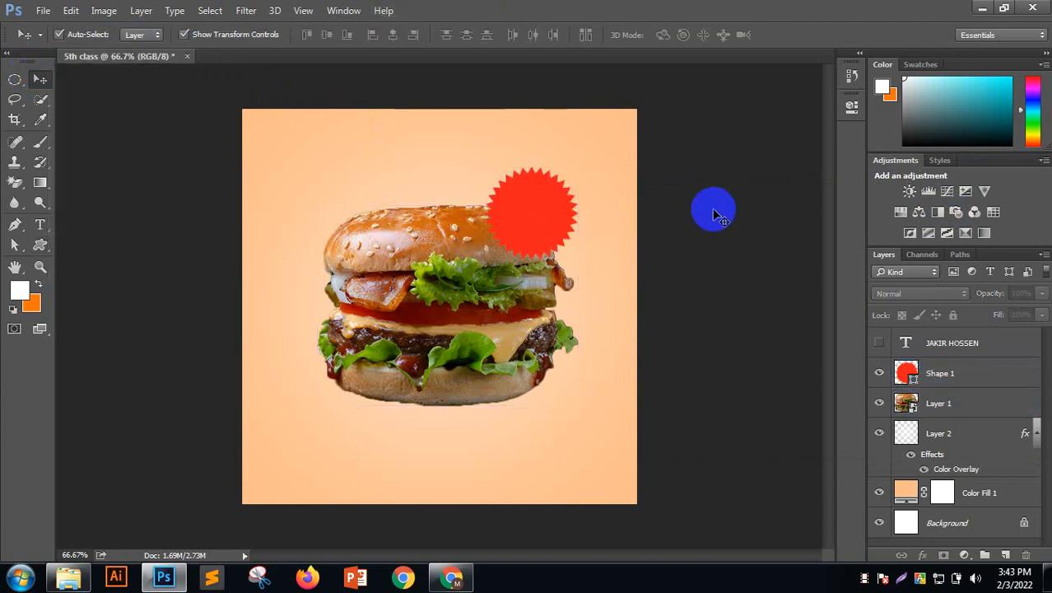
{"action": "left_click", "coordinate": [947, 372]}
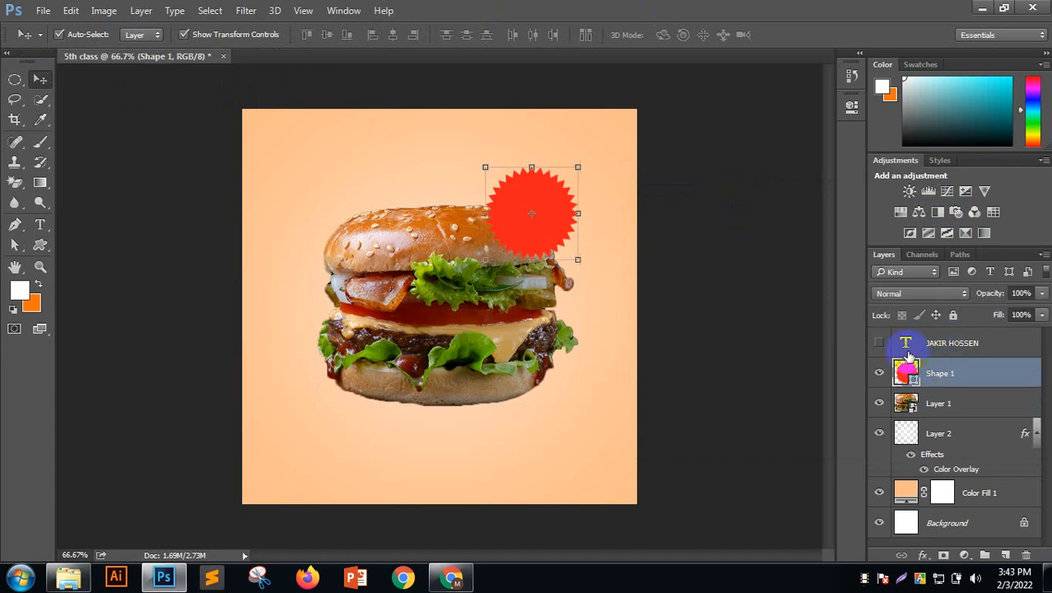
{"action": "left_click", "coordinate": [43, 244]}
{"action": "left_click", "coordinate": [140, 34]}
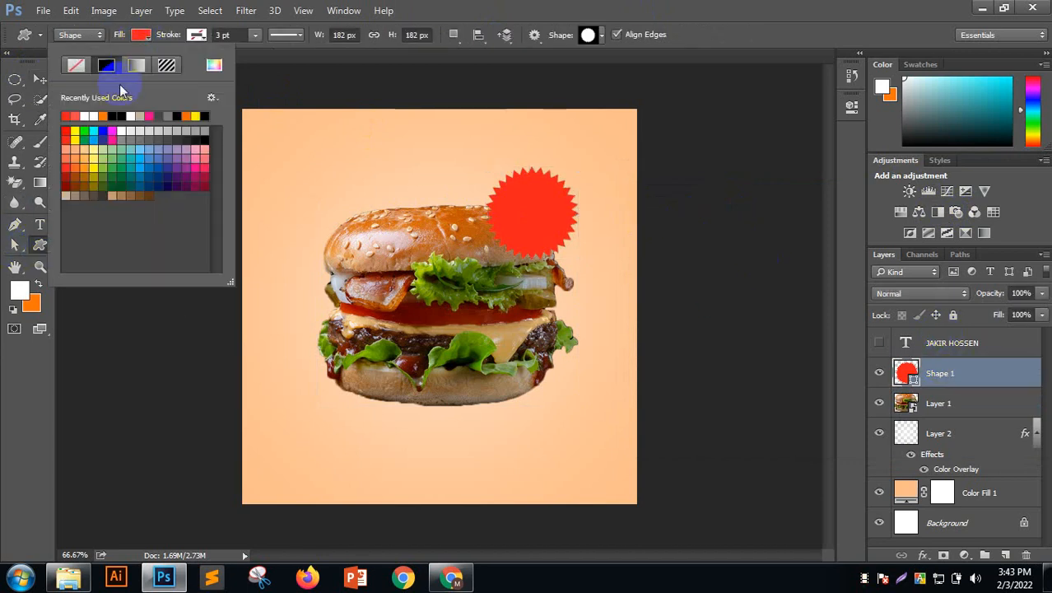
{"action": "left_click", "coordinate": [37, 81]}
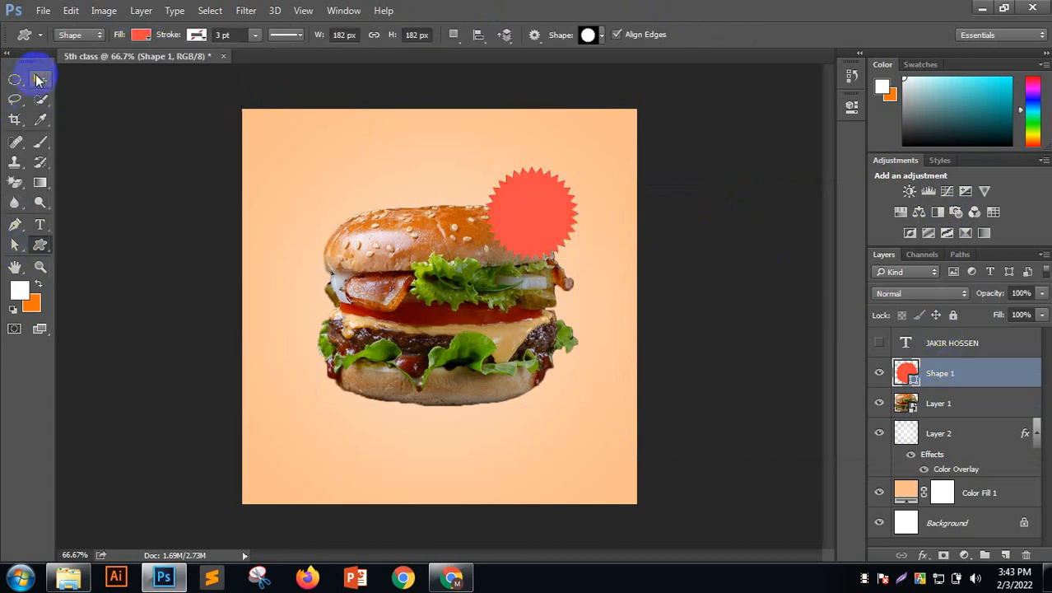
{"action": "left_click", "coordinate": [40, 79]}
{"action": "left_click", "coordinate": [331, 169]}
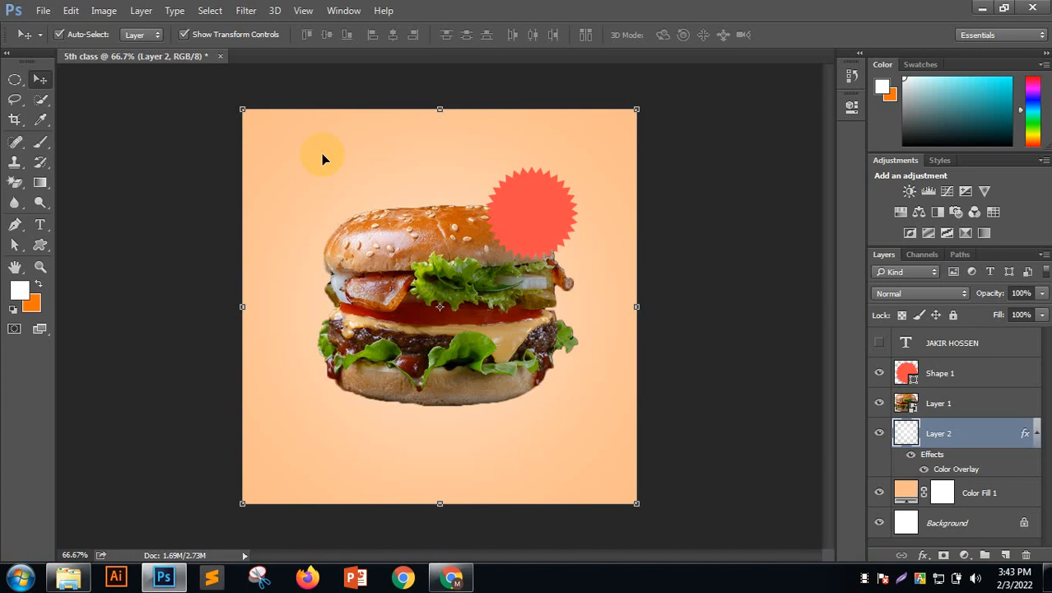
{"action": "left_click", "coordinate": [533, 207]}
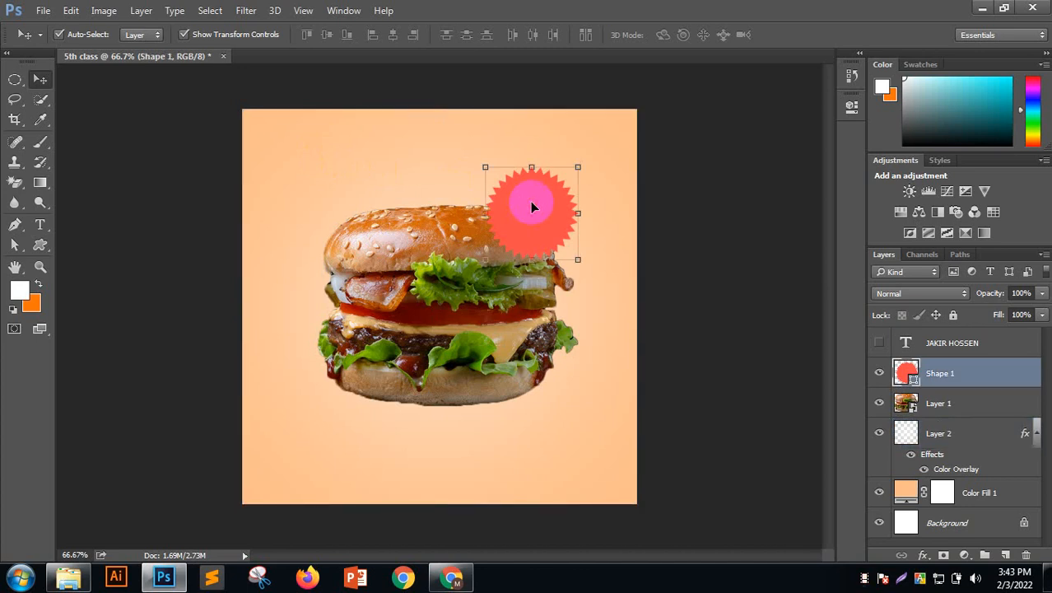
{"action": "key", "text": "Delete"}
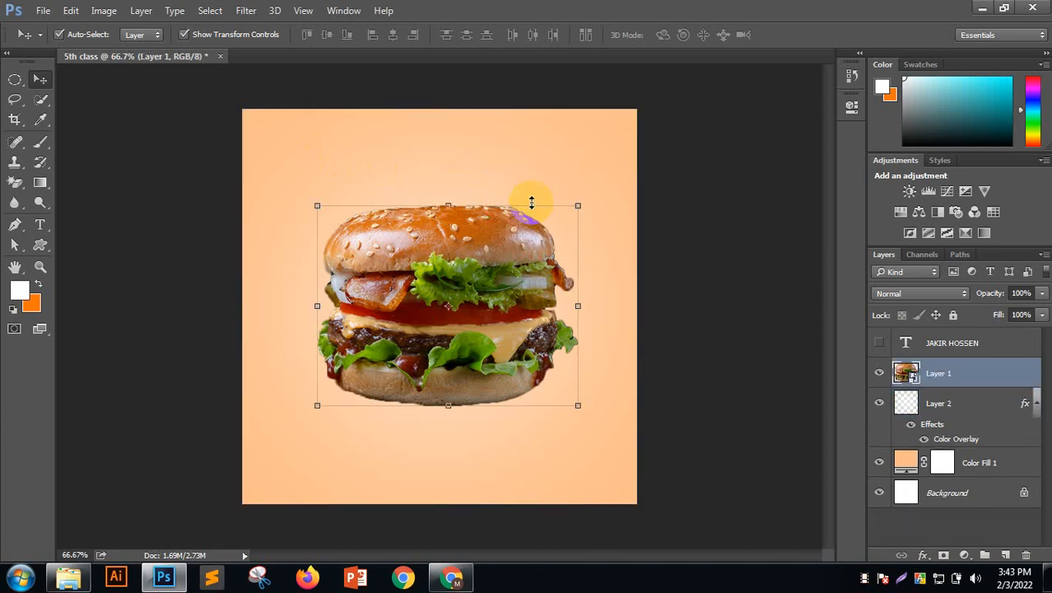
Draw a 161 × 161 px circle over the burger's upper right with the Ellipse Tool
{"action": "left_click", "coordinate": [684, 192]}
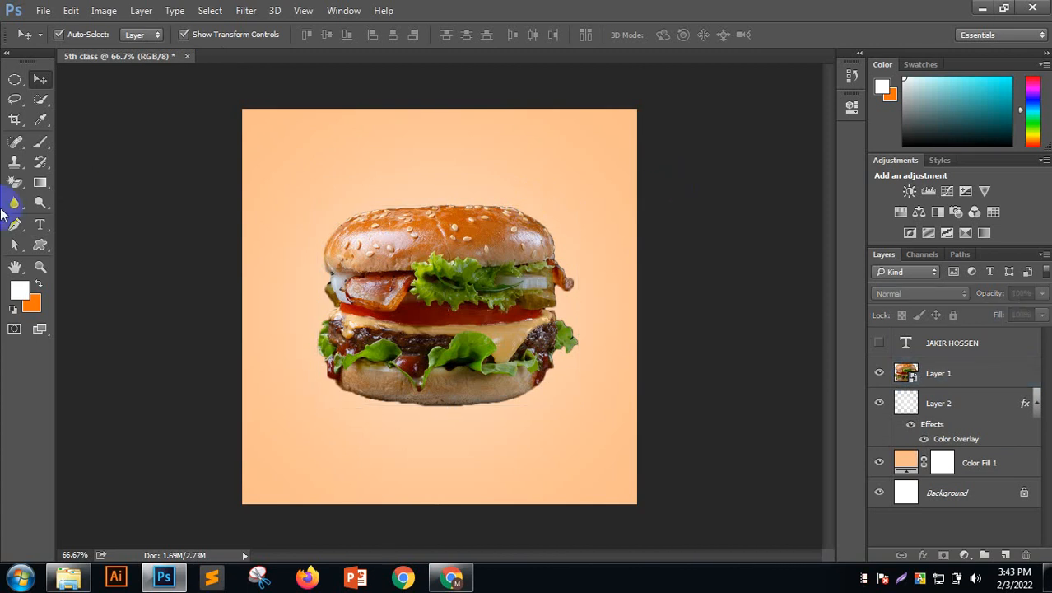
{"action": "left_click", "coordinate": [40, 244]}
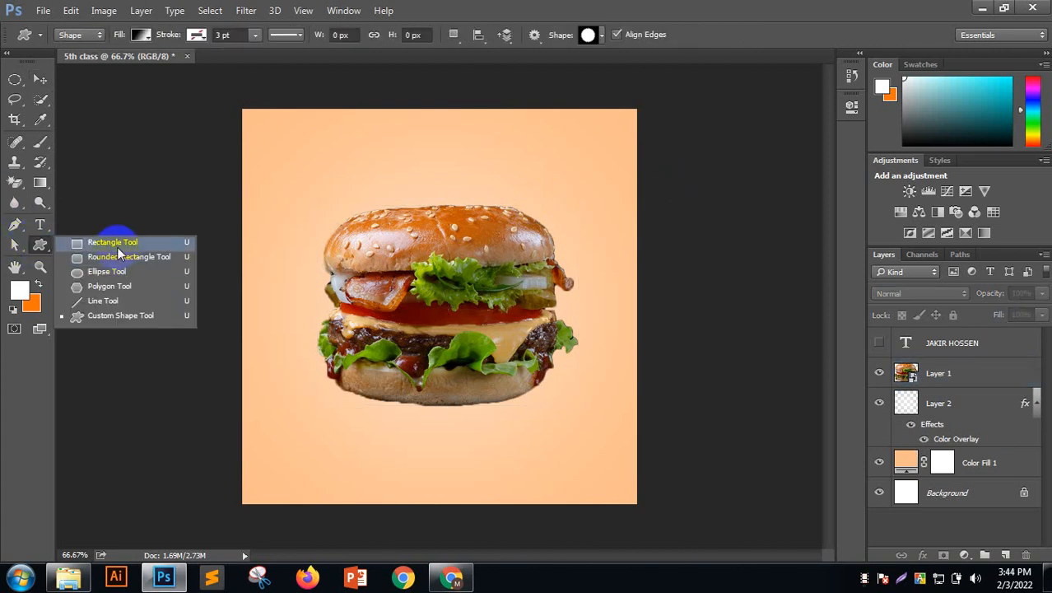
{"action": "left_click", "coordinate": [118, 258]}
{"action": "left_click", "coordinate": [39, 245]}
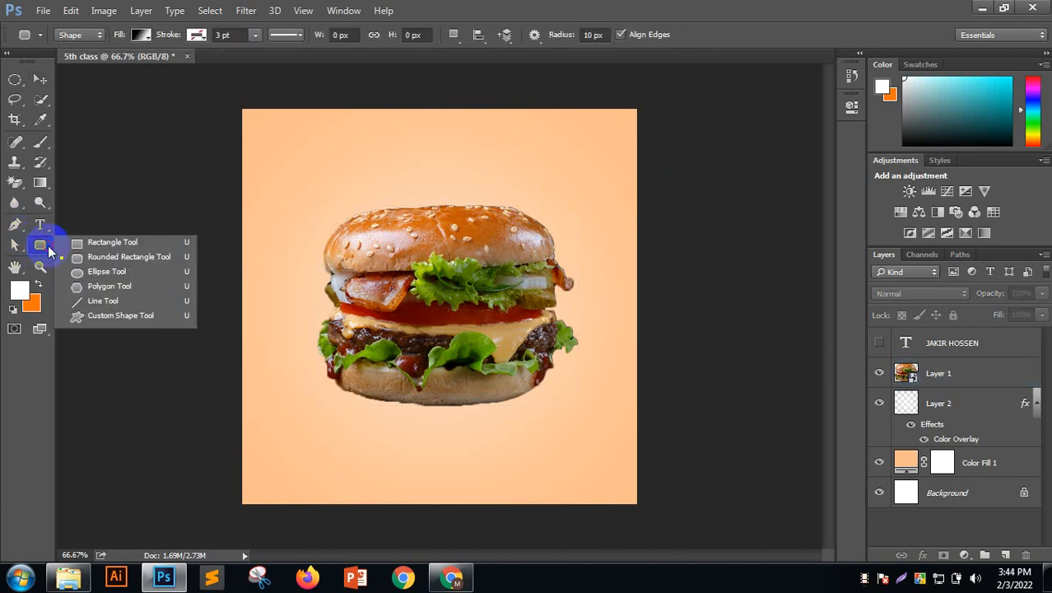
{"action": "left_click", "coordinate": [83, 272]}
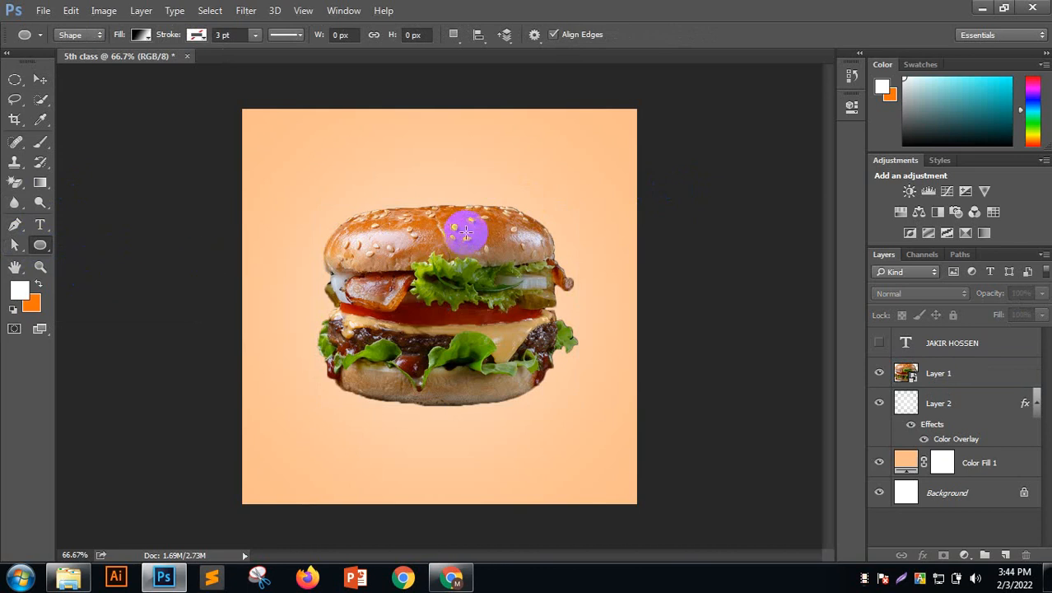
{"action": "left_click_drag", "start_coordinate": [471, 239], "coordinate": [552, 313]}
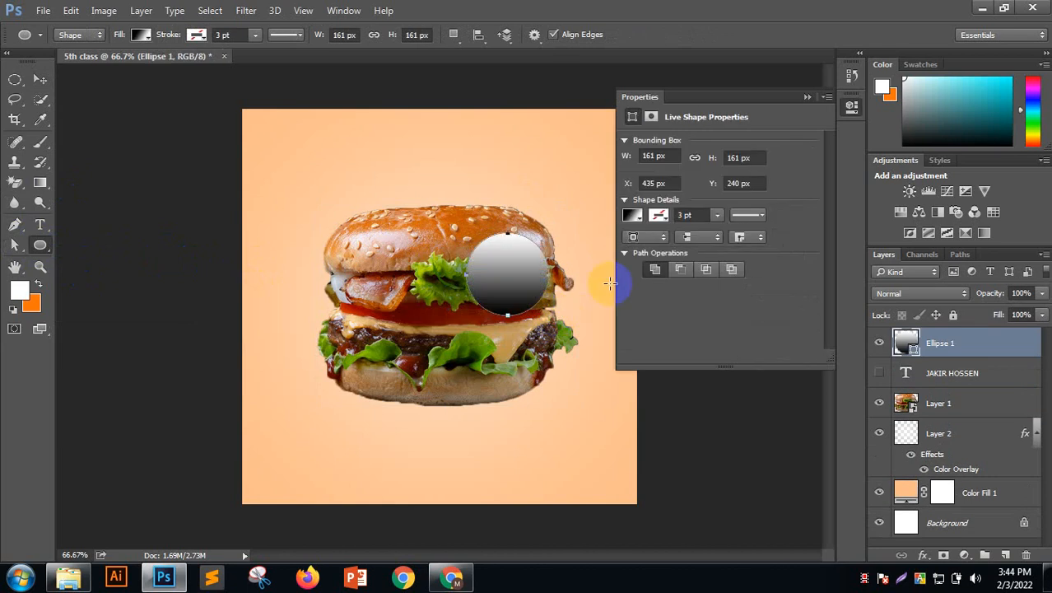
Fill the circle with pale yellow-green ebff87, sampled from the lettuce and lightened
{"action": "left_click", "coordinate": [141, 35]}
{"action": "left_click", "coordinate": [214, 64]}
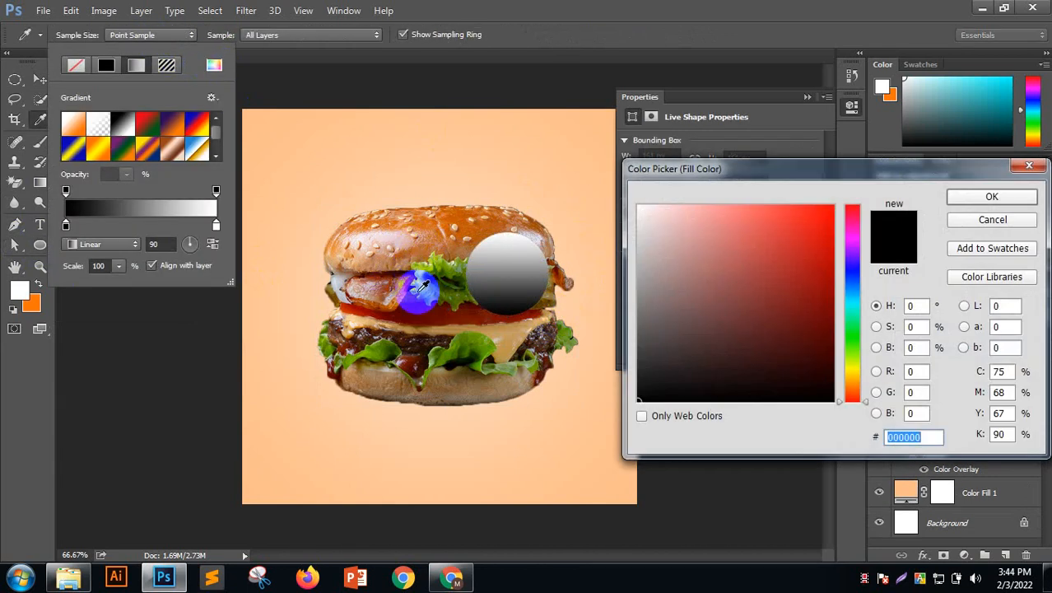
{"action": "left_click", "coordinate": [426, 286]}
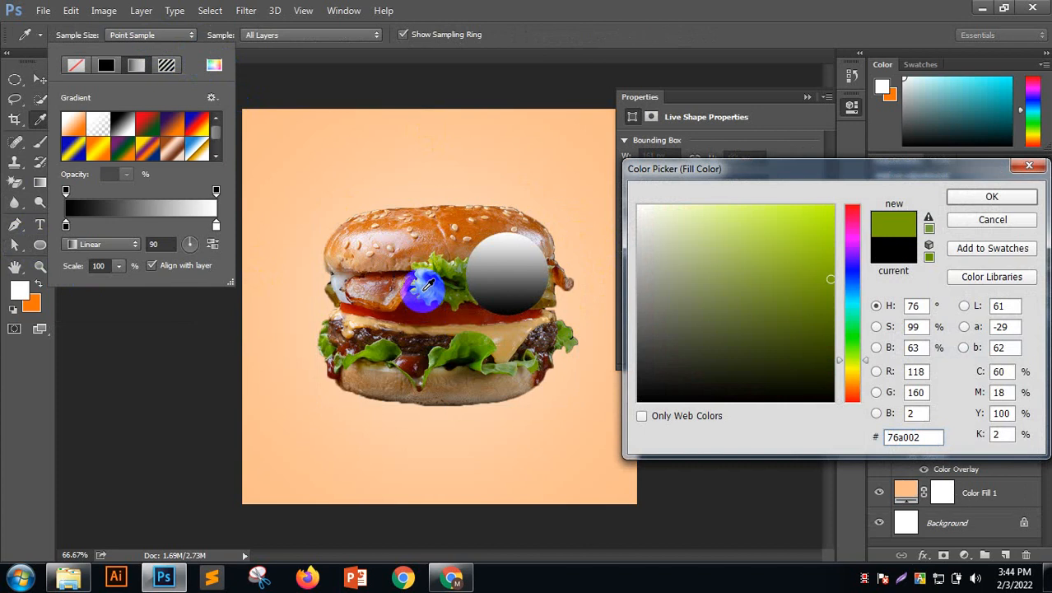
{"action": "left_click", "coordinate": [425, 290]}
{"action": "left_click", "coordinate": [425, 268]}
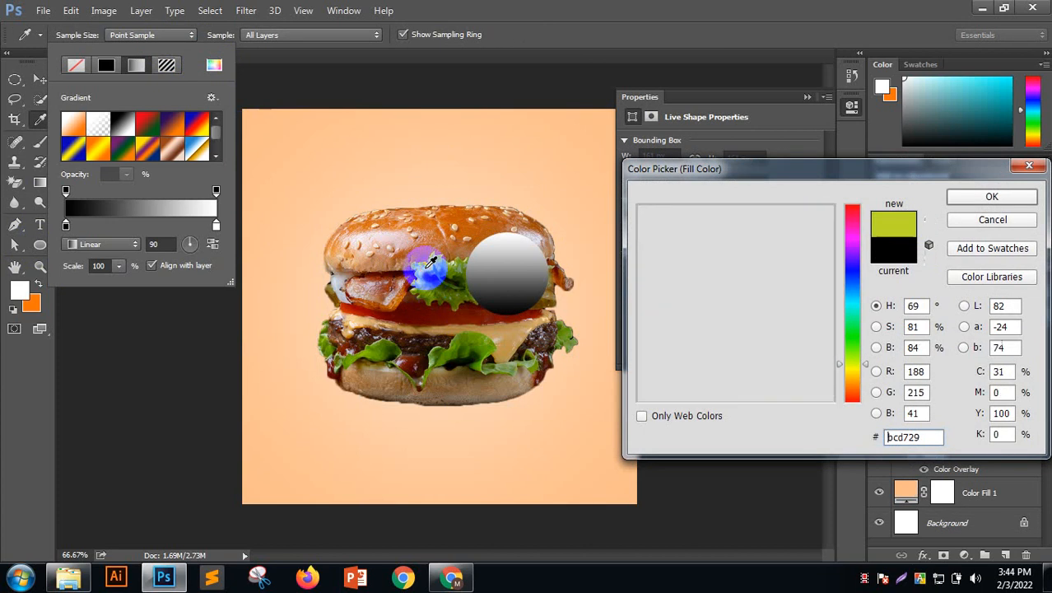
{"action": "left_click", "coordinate": [423, 269]}
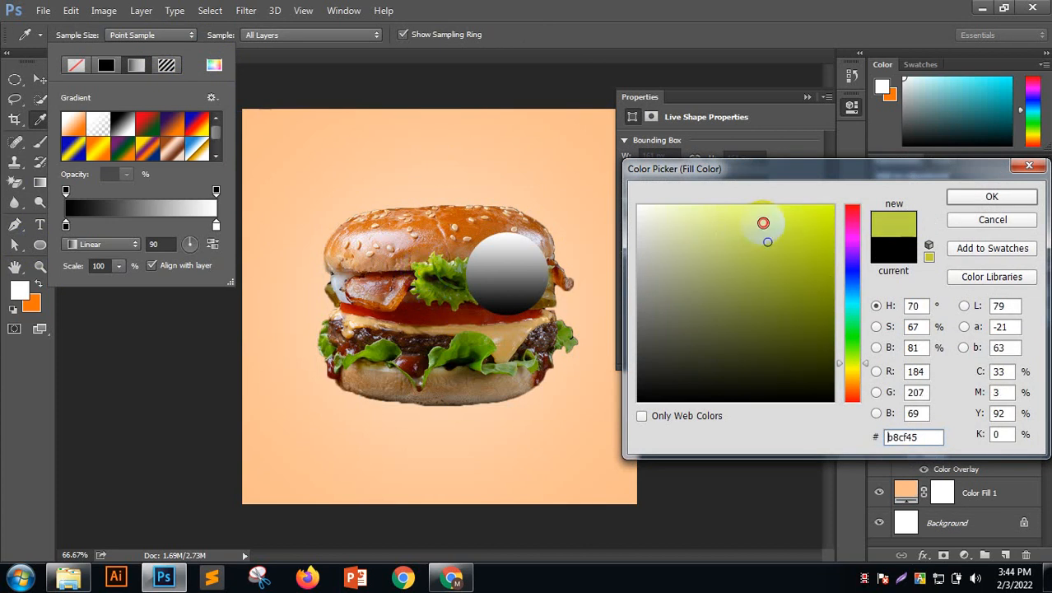
{"action": "mouse_move", "coordinate": [763, 223]}
{"action": "left_mouse_down"}
{"action": "mouse_move", "coordinate": [741, 202]}
{"action": "mouse_move", "coordinate": [721, 212]}
{"action": "mouse_move", "coordinate": [733, 203]}
{"action": "left_mouse_up"}
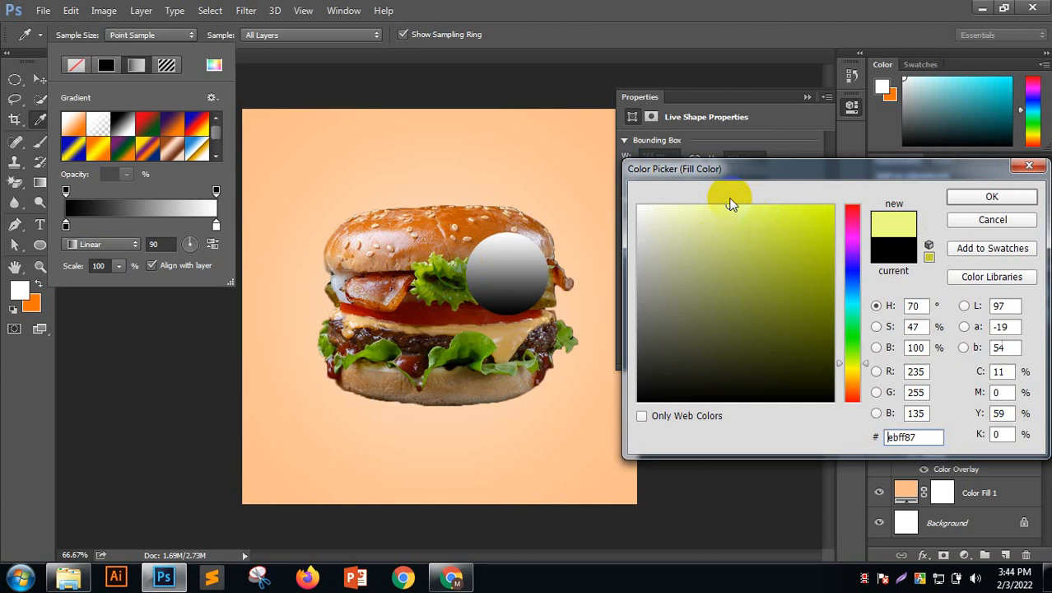
{"action": "left_click", "coordinate": [953, 201]}
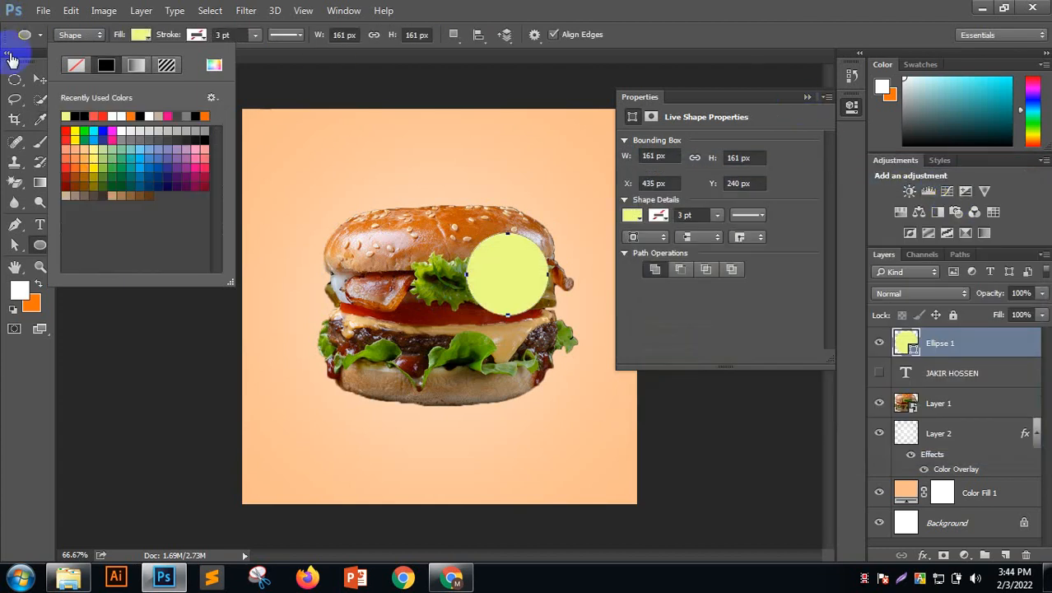
{"action": "left_click", "coordinate": [39, 79]}
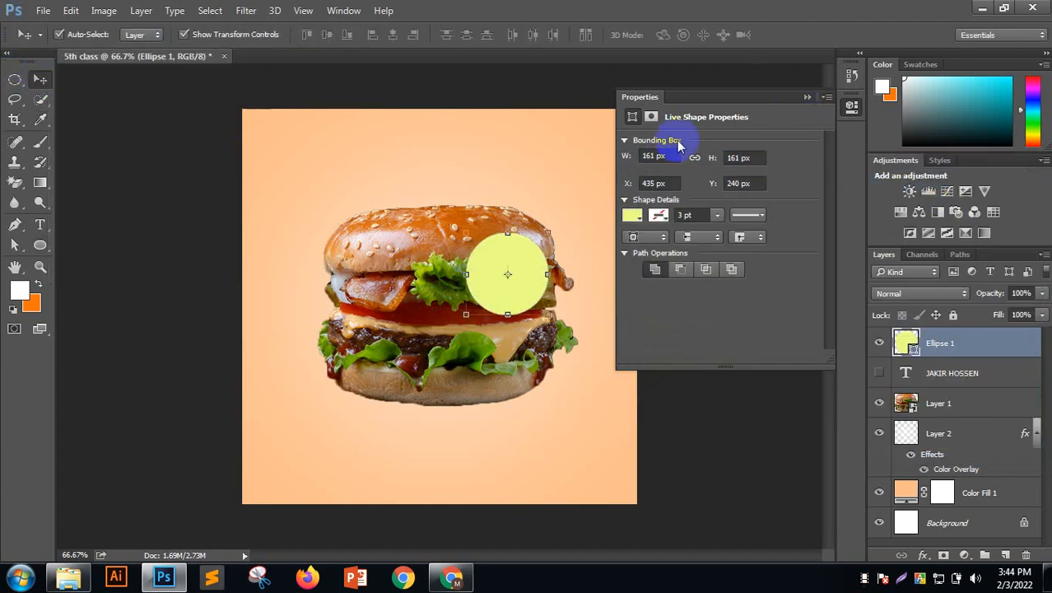
Move the circle to the bun's upper right and give it a full-strength white Color Overlay
{"action": "left_click", "coordinate": [805, 96]}
{"action": "left_click_drag", "start_coordinate": [529, 275], "coordinate": [546, 211]}
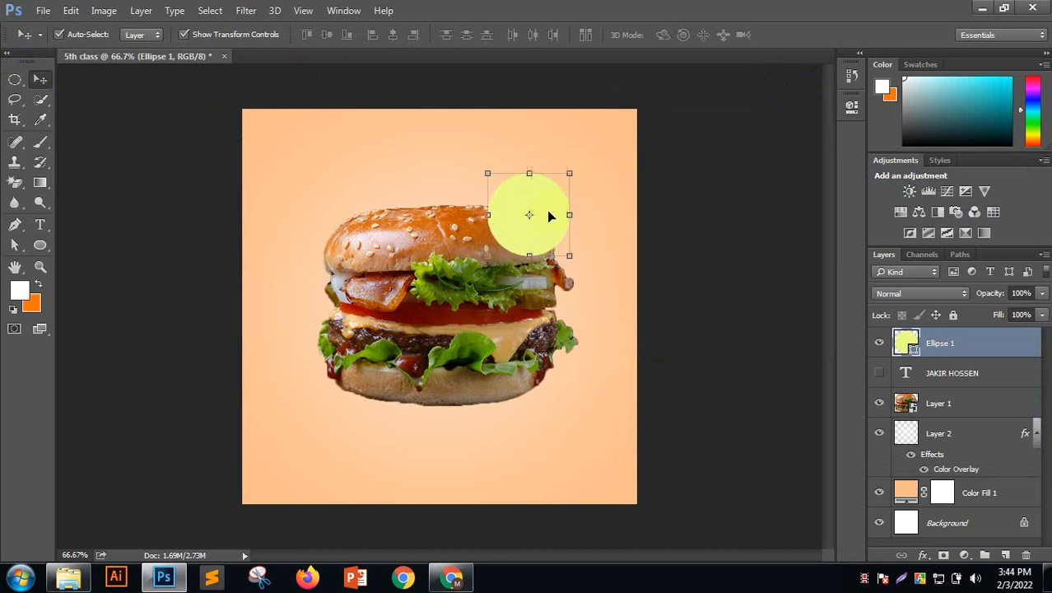
{"action": "left_click", "coordinate": [926, 556]}
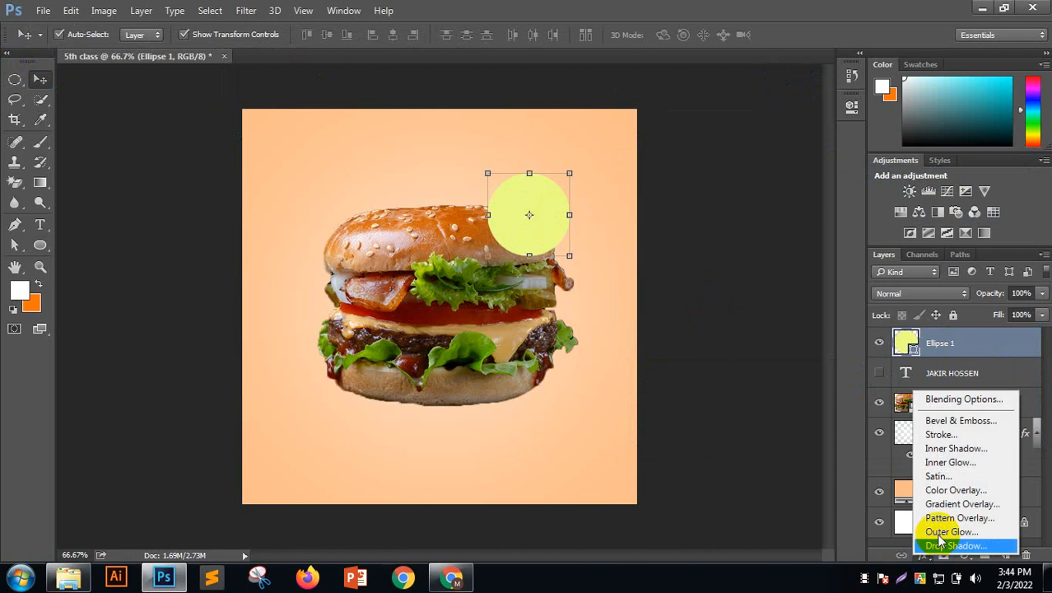
{"action": "left_click", "coordinate": [943, 493]}
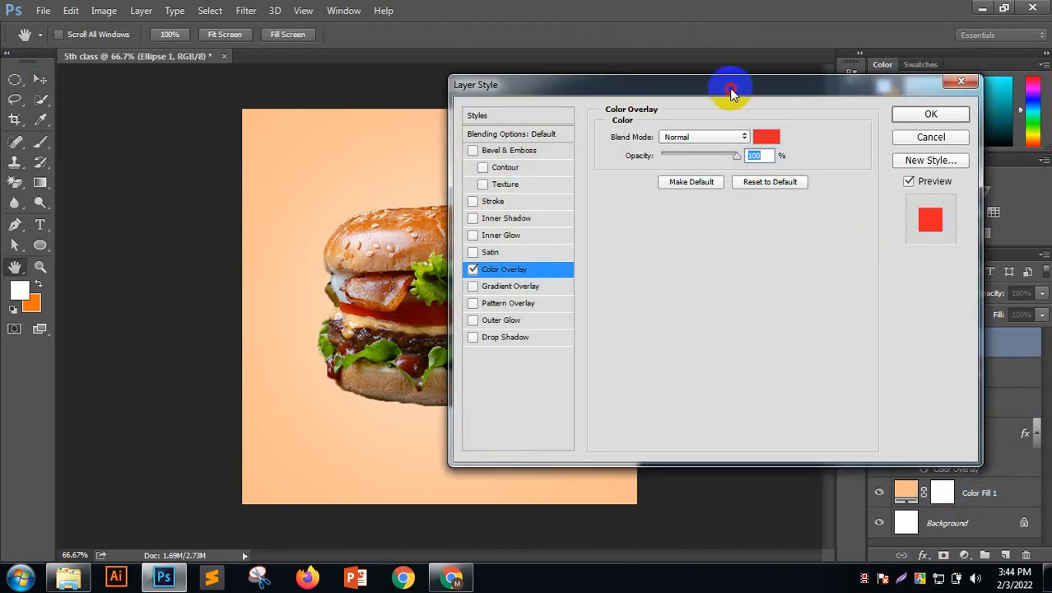
{"action": "left_click_drag", "start_coordinate": [728, 87], "coordinate": [930, 284]}
{"action": "left_click", "coordinate": [965, 328]}
{"action": "left_click_drag", "start_coordinate": [774, 162], "coordinate": [804, 179]}
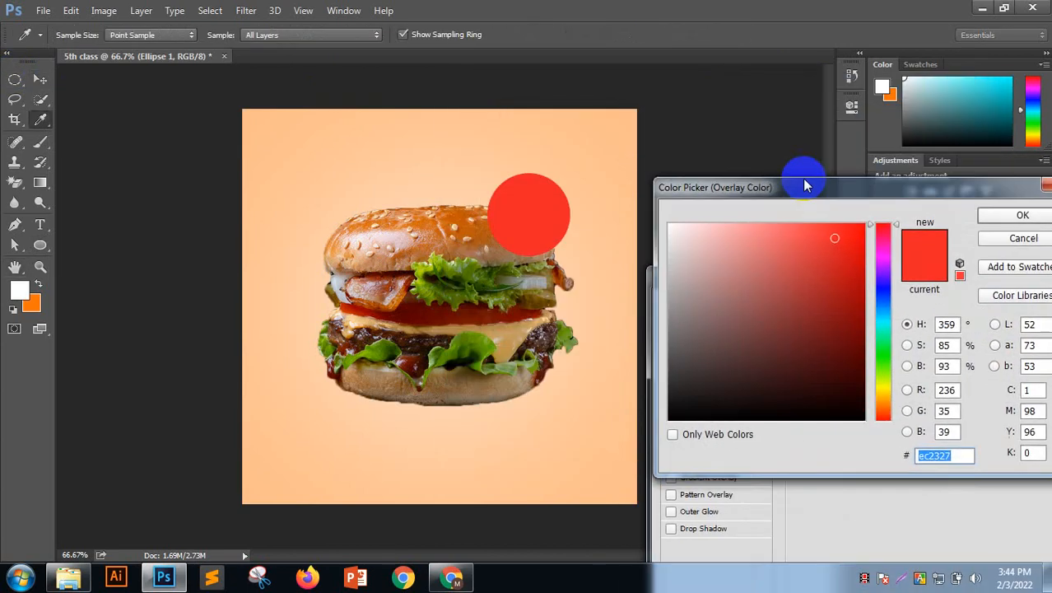
{"action": "left_click", "coordinate": [769, 237]}
{"action": "left_click_drag", "start_coordinate": [770, 237], "coordinate": [646, 193]}
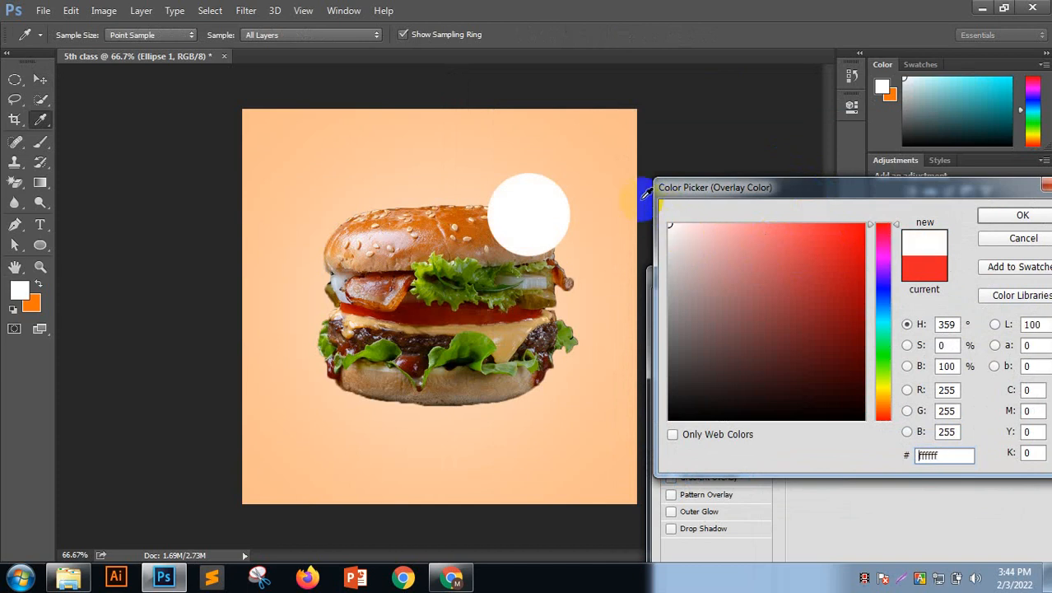
{"action": "left_click", "coordinate": [1017, 215]}
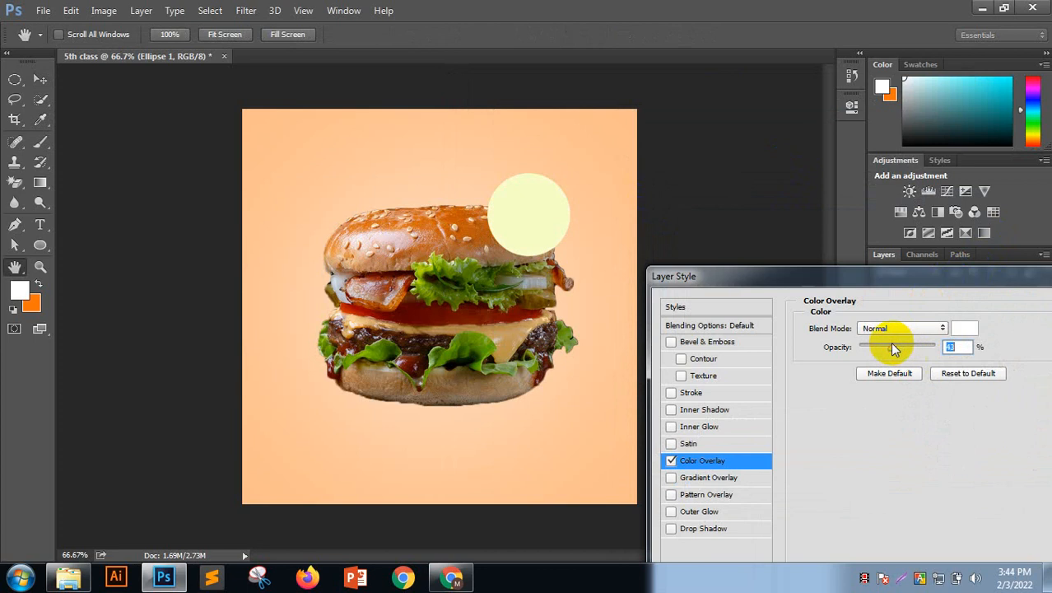
{"action": "left_click_drag", "start_coordinate": [890, 351], "coordinate": [982, 352]}
{"action": "left_click_drag", "start_coordinate": [873, 276], "coordinate": [619, 193]}
{"action": "left_click", "coordinate": [918, 245]}
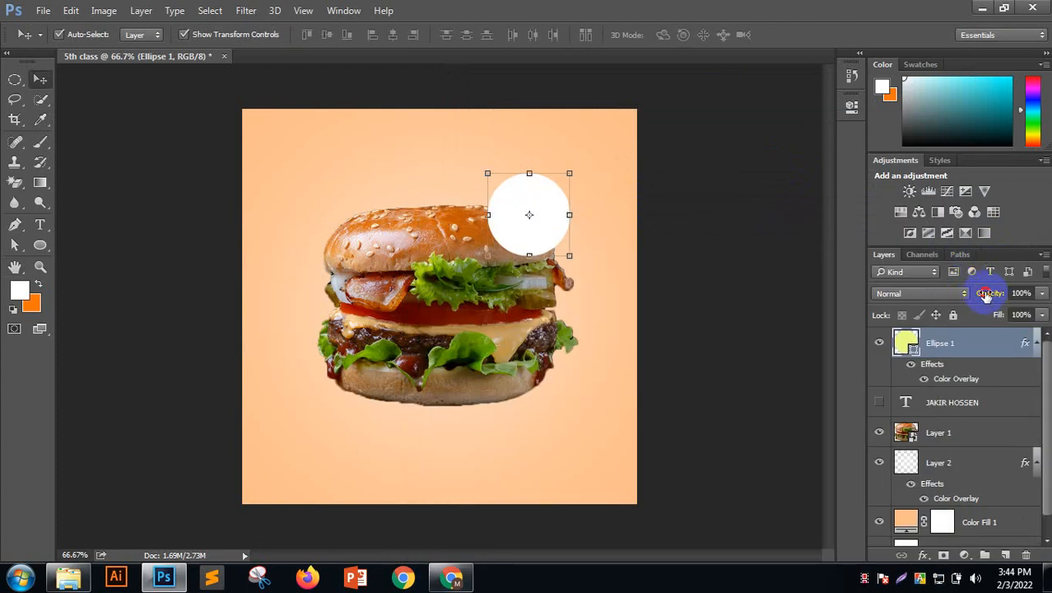
Set Ellipse 1's layer opacity to 25%
{"action": "mouse_move", "coordinate": [986, 294]}
{"action": "left_mouse_down"}
{"action": "mouse_move", "coordinate": [967, 286]}
{"action": "mouse_move", "coordinate": [984, 297]}
{"action": "left_mouse_up"}
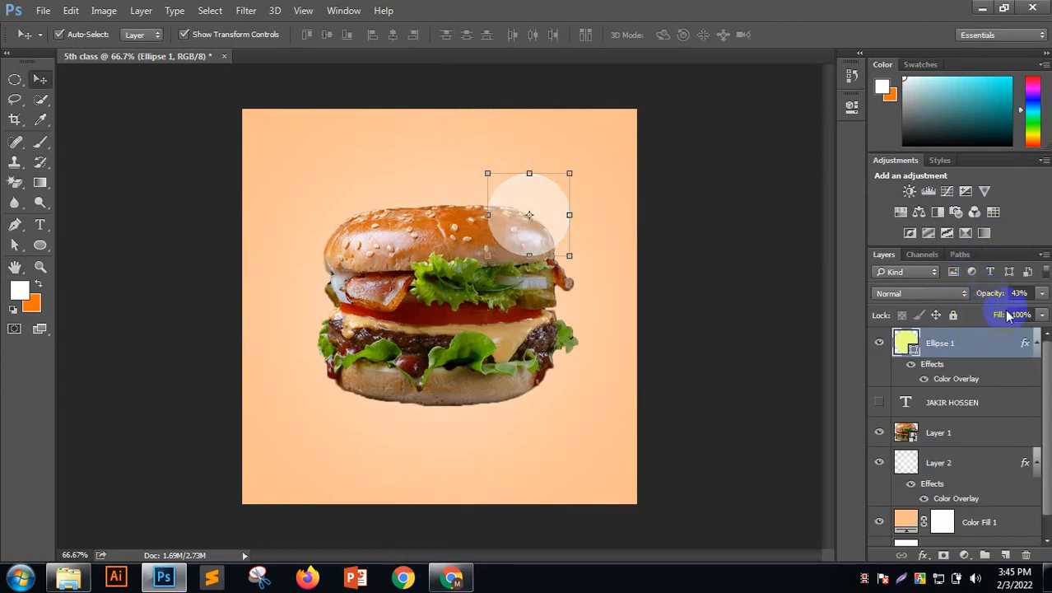
{"action": "left_click", "coordinate": [1019, 293]}
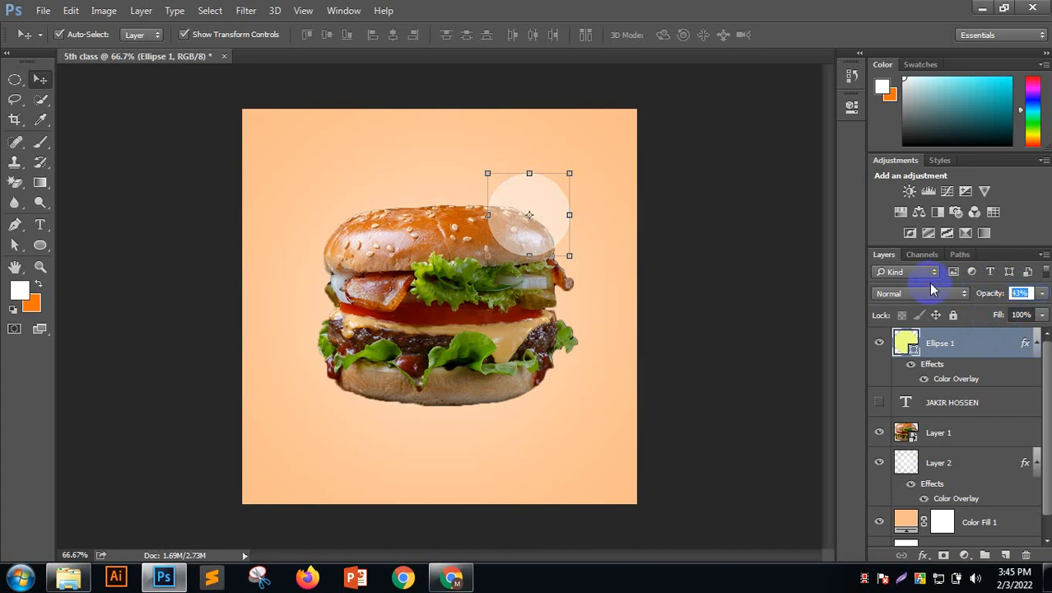
{"action": "type", "text": "25"}
{"action": "key", "text": "Return"}
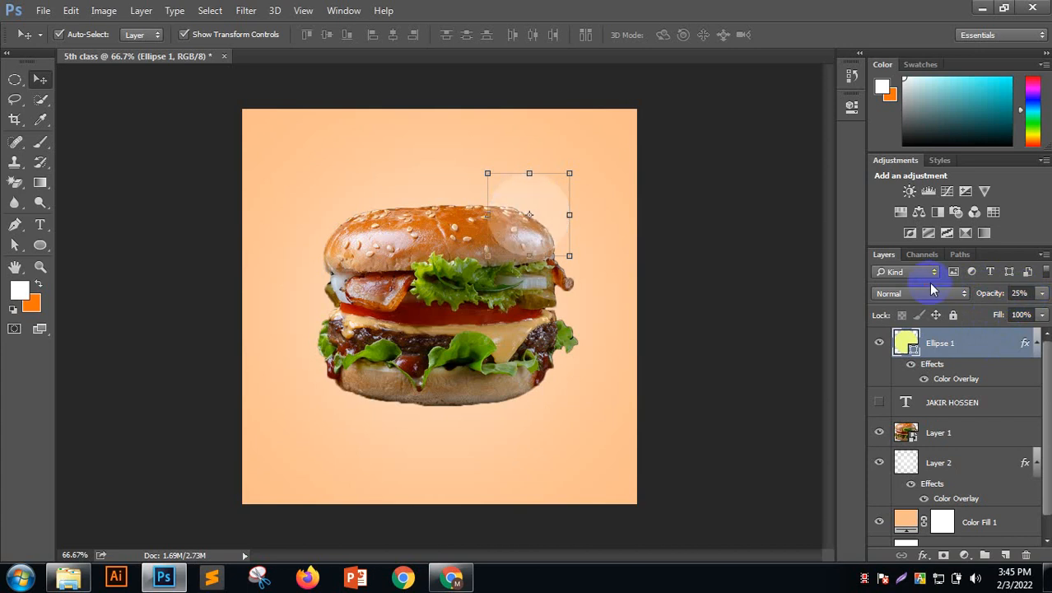
{"action": "left_click", "coordinate": [794, 275]}
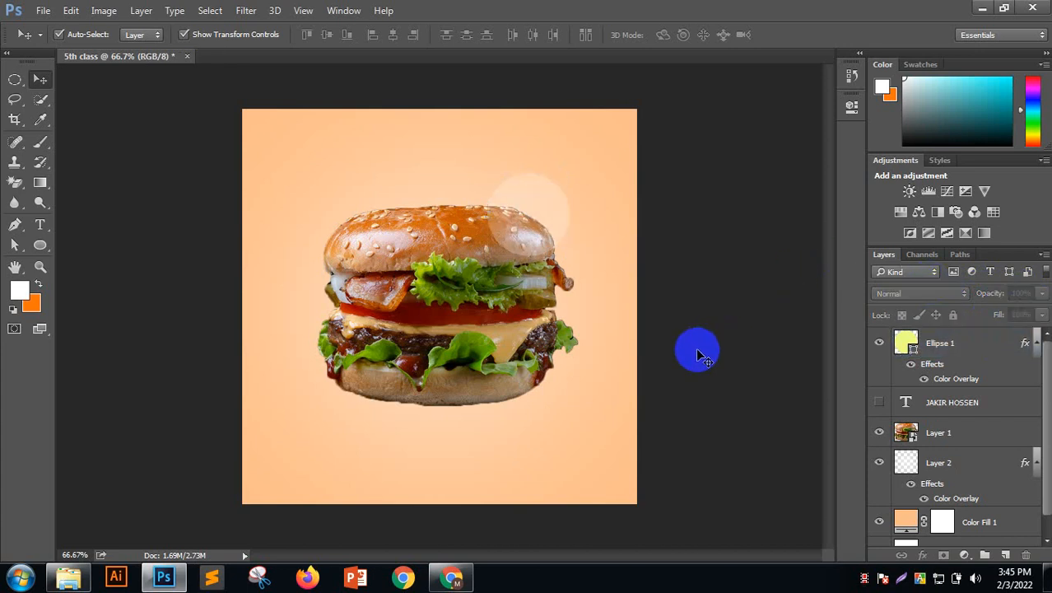
Duplicate the circle layer with Ctrl+J and set the copy's opacity to 100%
{"action": "left_click", "coordinate": [543, 218]}
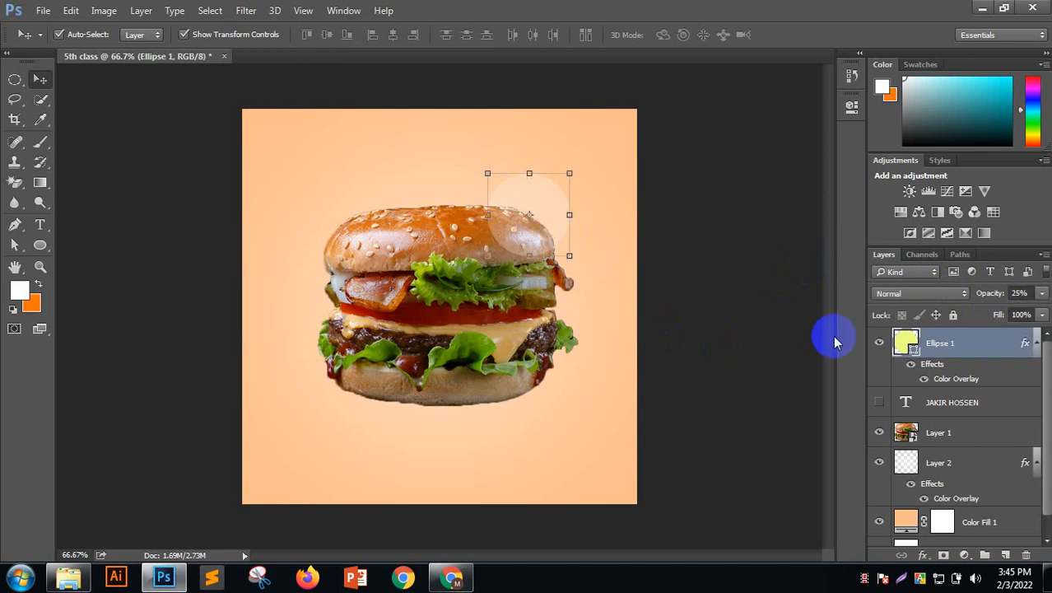
{"action": "key", "text": "ctrl+j"}
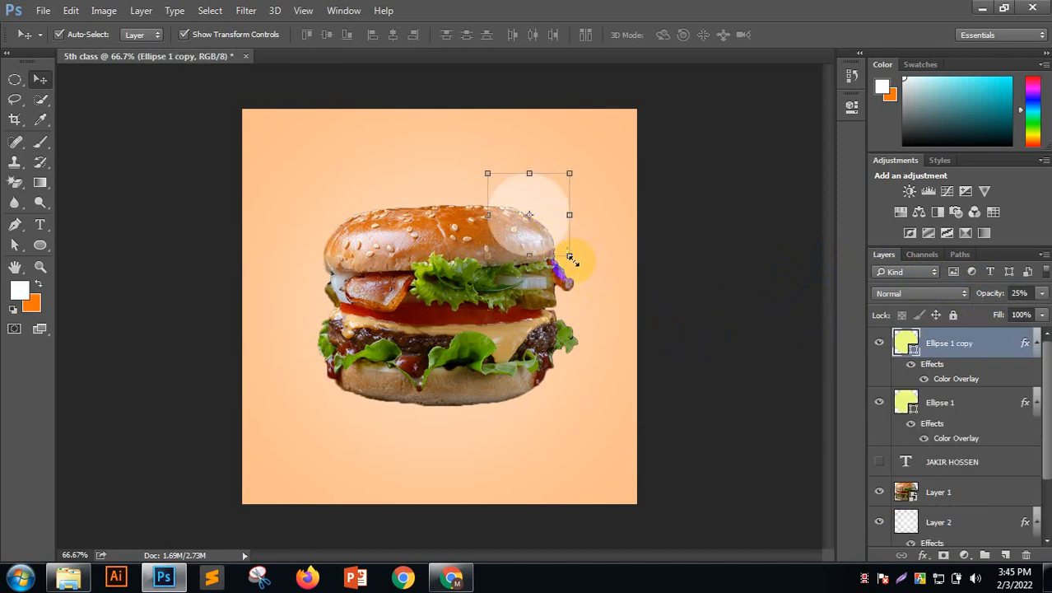
{"action": "left_click_drag", "start_coordinate": [1020, 293], "coordinate": [929, 292]}
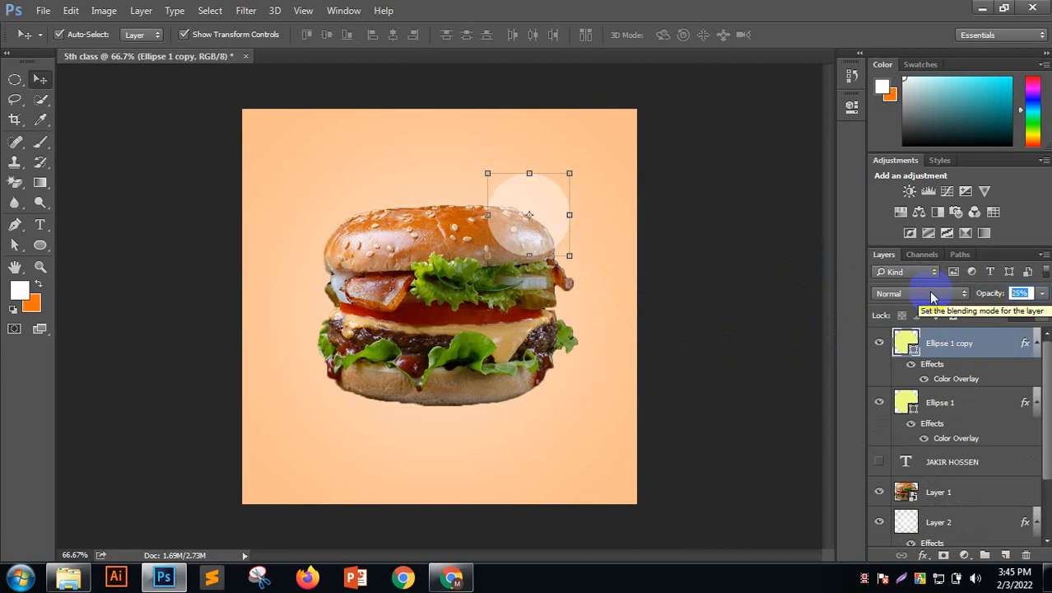
{"action": "type", "text": "50"}
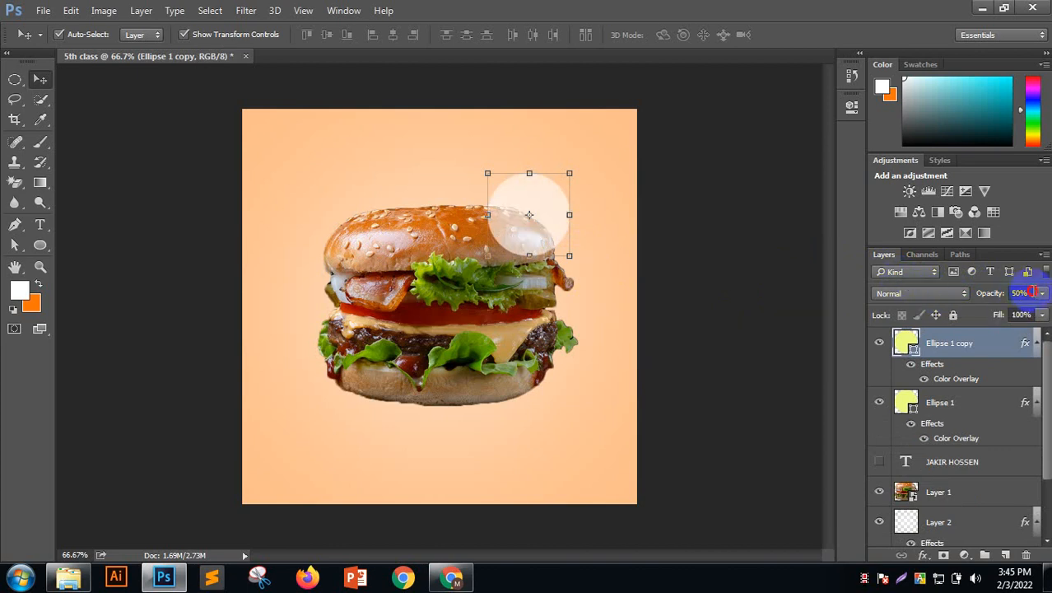
{"action": "left_click_drag", "start_coordinate": [1027, 293], "coordinate": [968, 305]}
{"action": "type", "text": "100"}
{"action": "key", "text": "Return"}
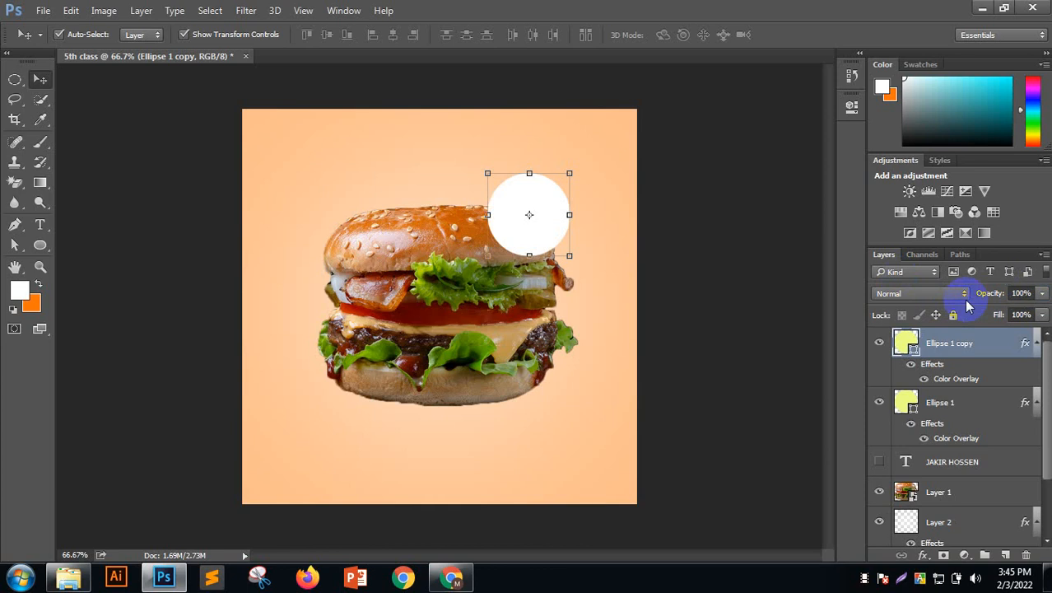
Set the copy's Color Overlay colour to white ffffff and apply it
{"action": "left_click", "coordinate": [952, 380]}
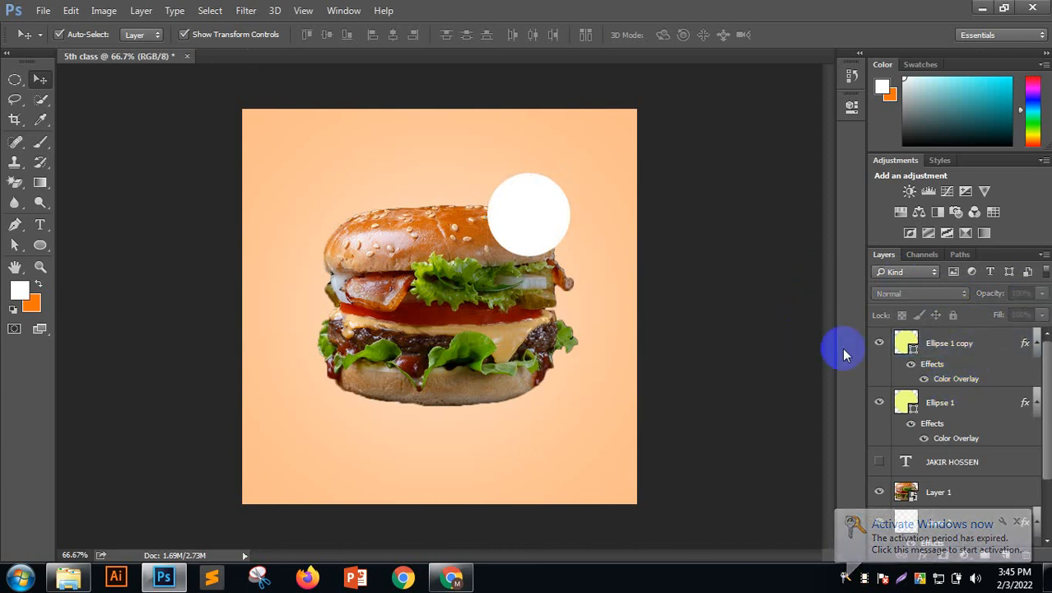
{"action": "double_click", "coordinate": [955, 380]}
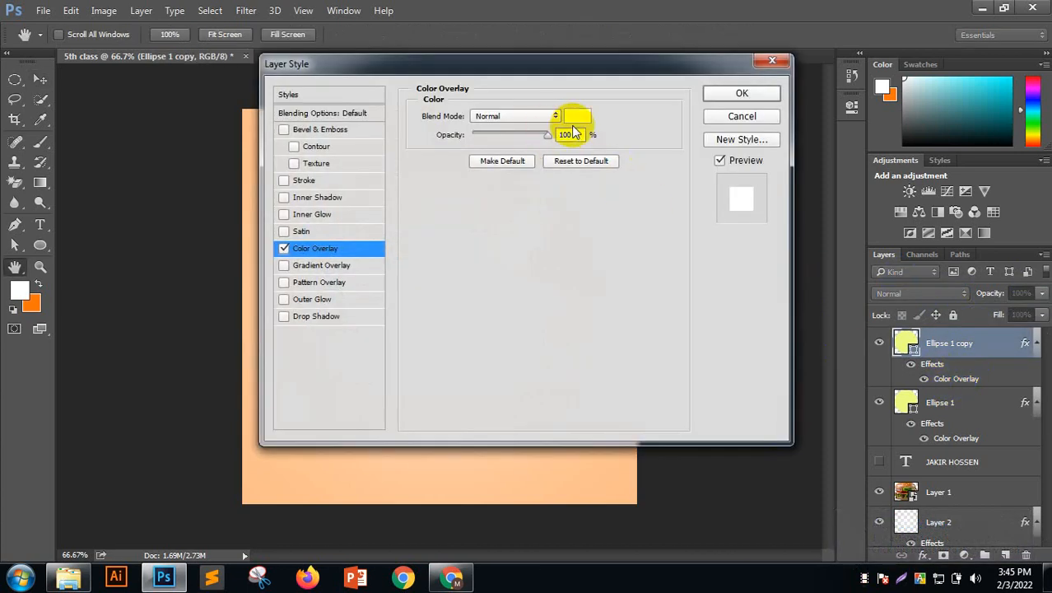
{"action": "left_click", "coordinate": [579, 119]}
{"action": "left_click", "coordinate": [681, 122]}
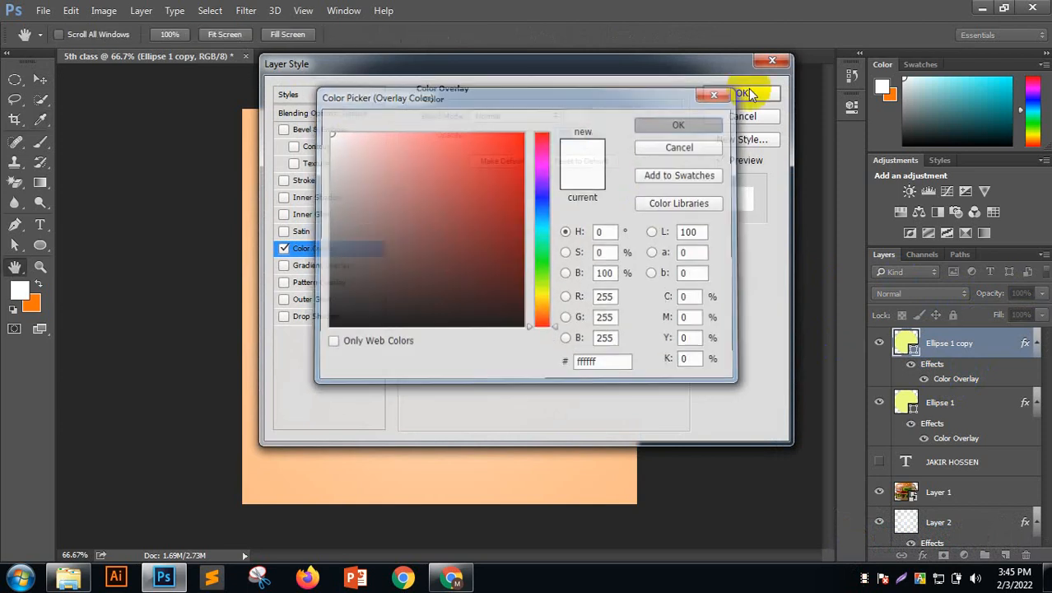
{"action": "left_click", "coordinate": [741, 94]}
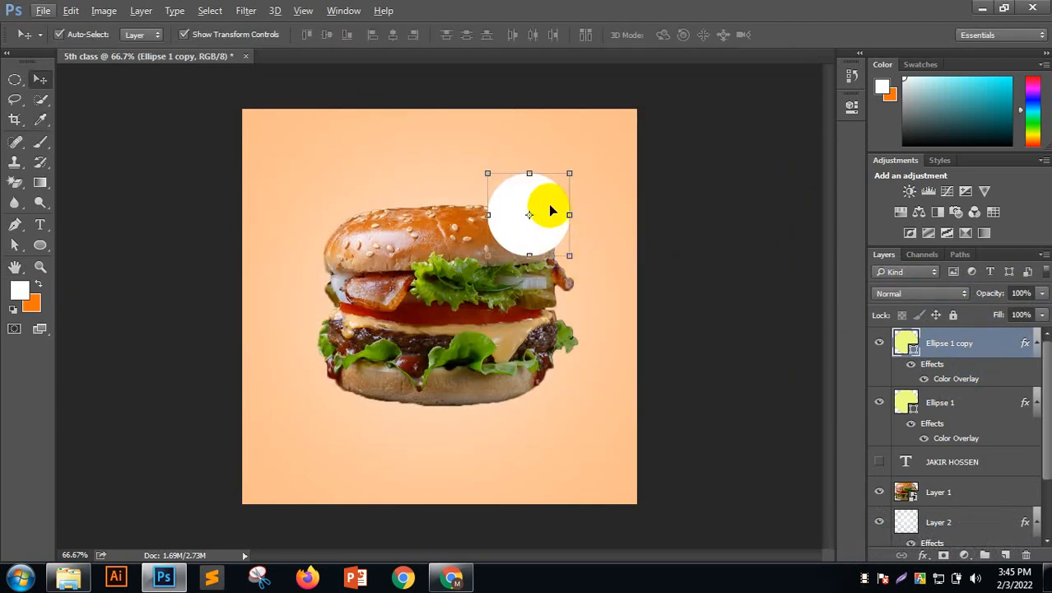
Shrink the white circle around its centre with Free Transform and commit
{"action": "scroll", "coordinate": [552, 209], "scroll_direction": "up", "scroll_amount": 6}
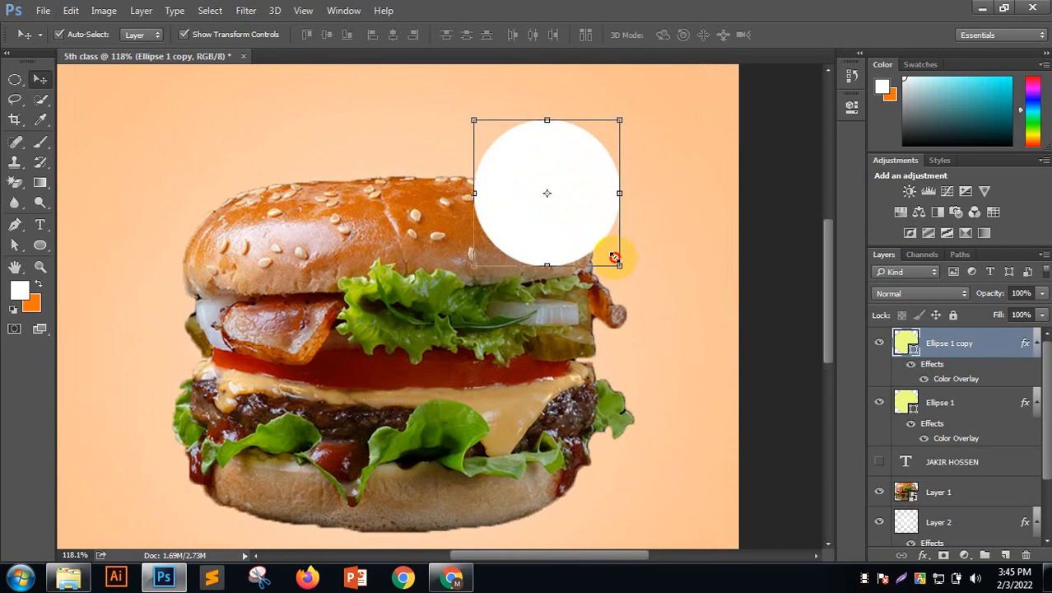
{"action": "left_click_drag", "start_coordinate": [617, 261], "coordinate": [613, 252]}
{"action": "left_click", "coordinate": [702, 34]}
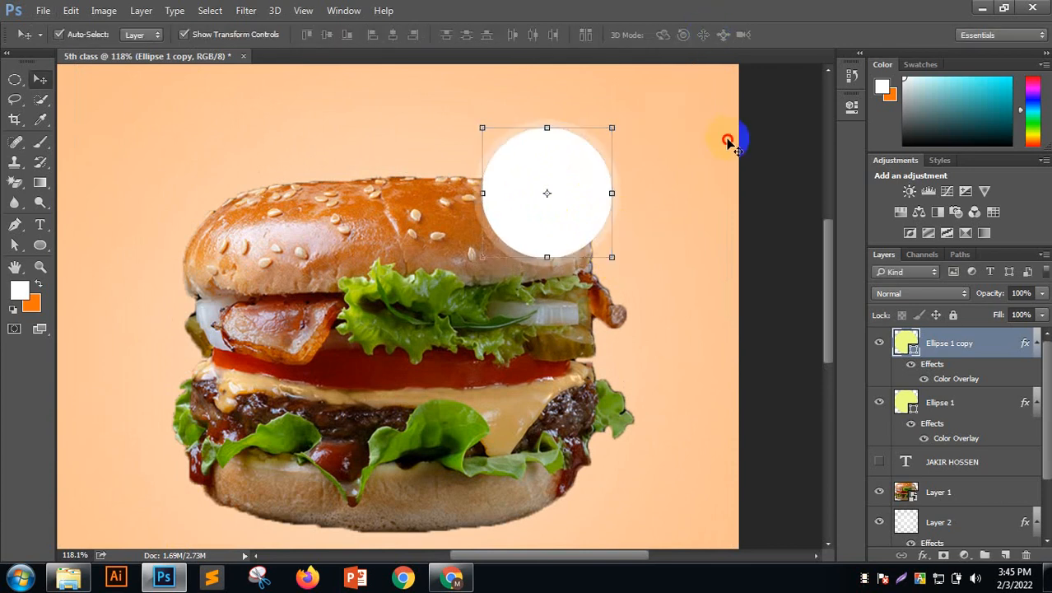
{"action": "left_click", "coordinate": [727, 142]}
Set the Ellipse 1 copy's opacity to 30%, then change it to 80%
{"action": "left_click", "coordinate": [581, 171]}
{"action": "left_click", "coordinate": [1030, 293]}
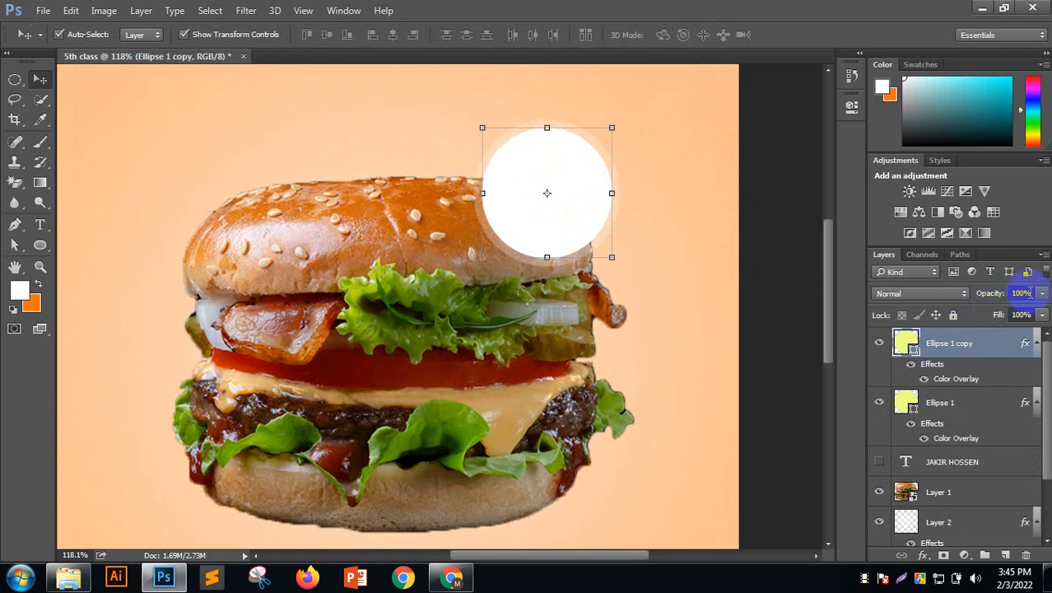
{"action": "type", "text": "30"}
{"action": "key", "text": "Return"}
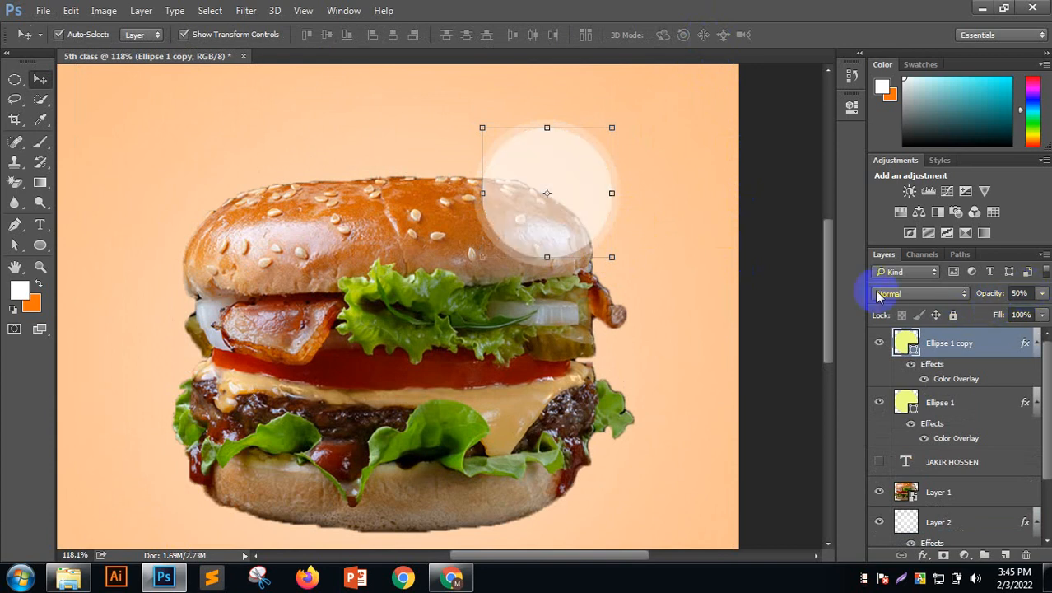
{"action": "left_click", "coordinate": [646, 262]}
{"action": "left_click", "coordinate": [576, 197]}
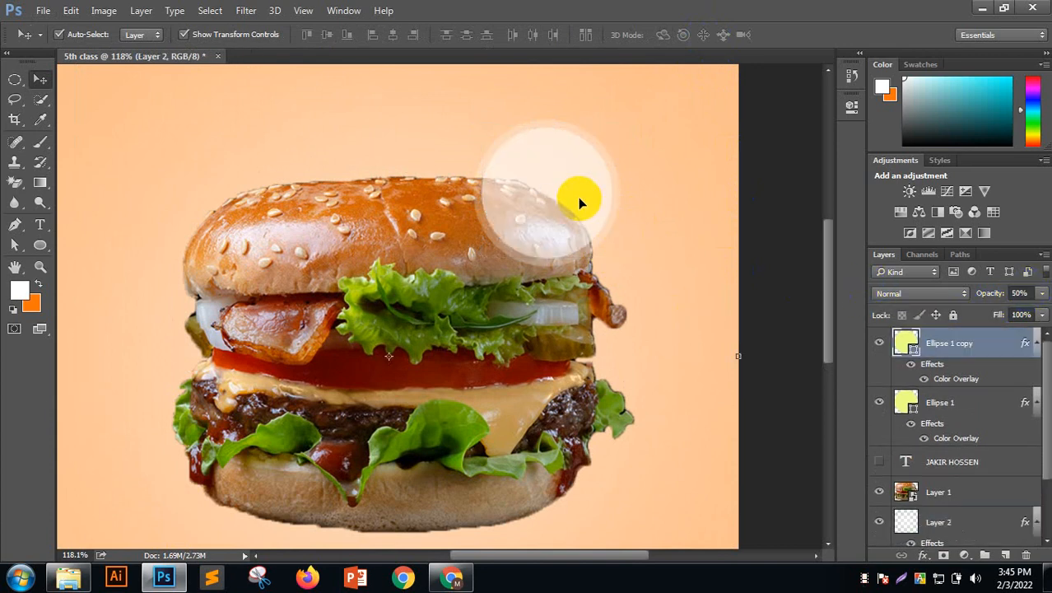
{"action": "left_click_drag", "start_coordinate": [1028, 293], "coordinate": [856, 296]}
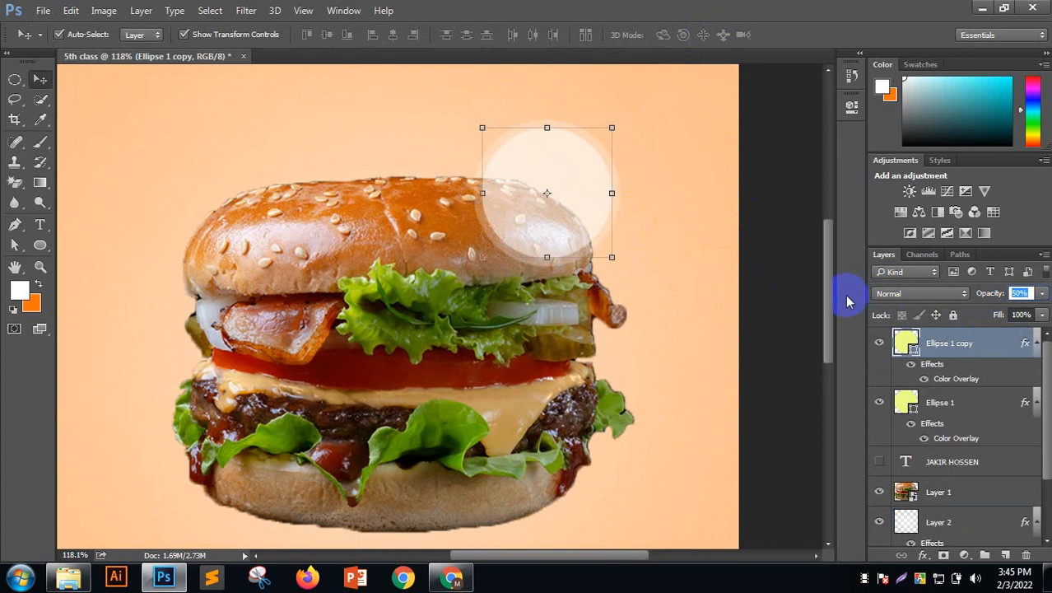
{"action": "type", "text": "80"}
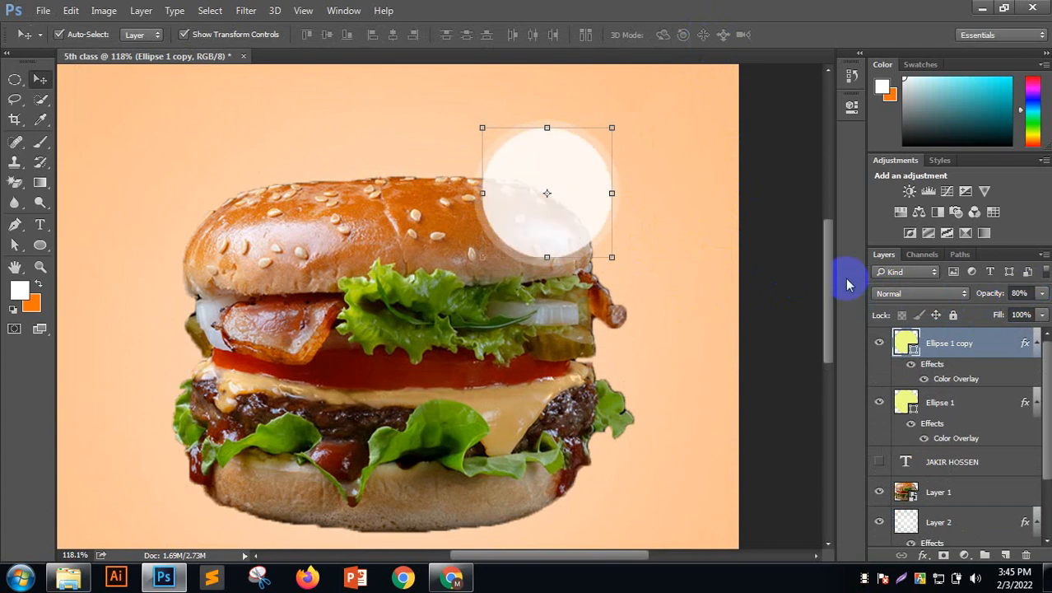
{"action": "left_click", "coordinate": [775, 263]}
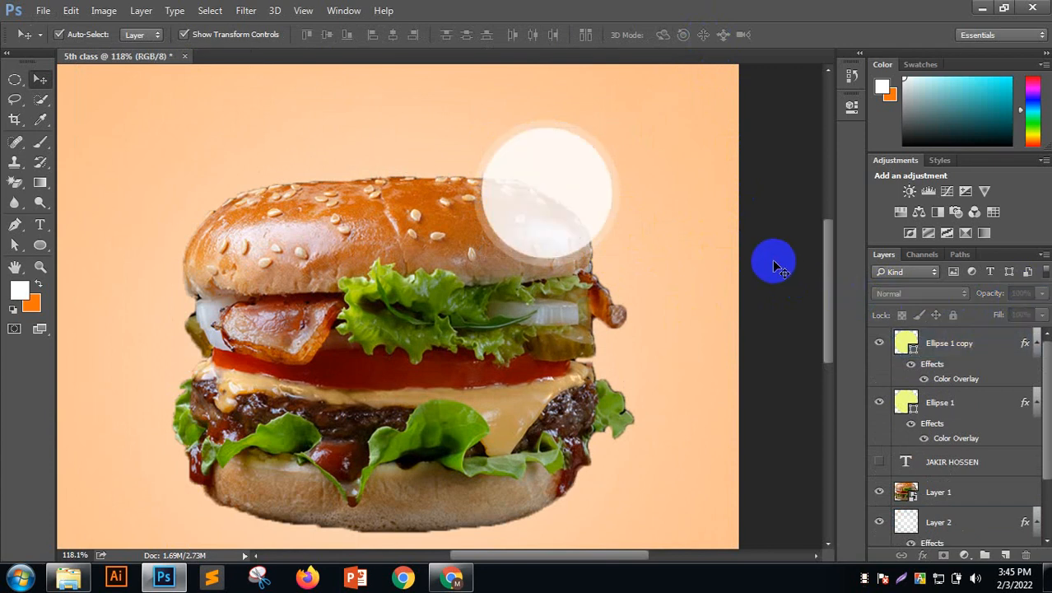
Review the result and select the Horizontal Type Tool
{"action": "scroll", "coordinate": [612, 281], "scroll_direction": "down", "scroll_amount": 3}
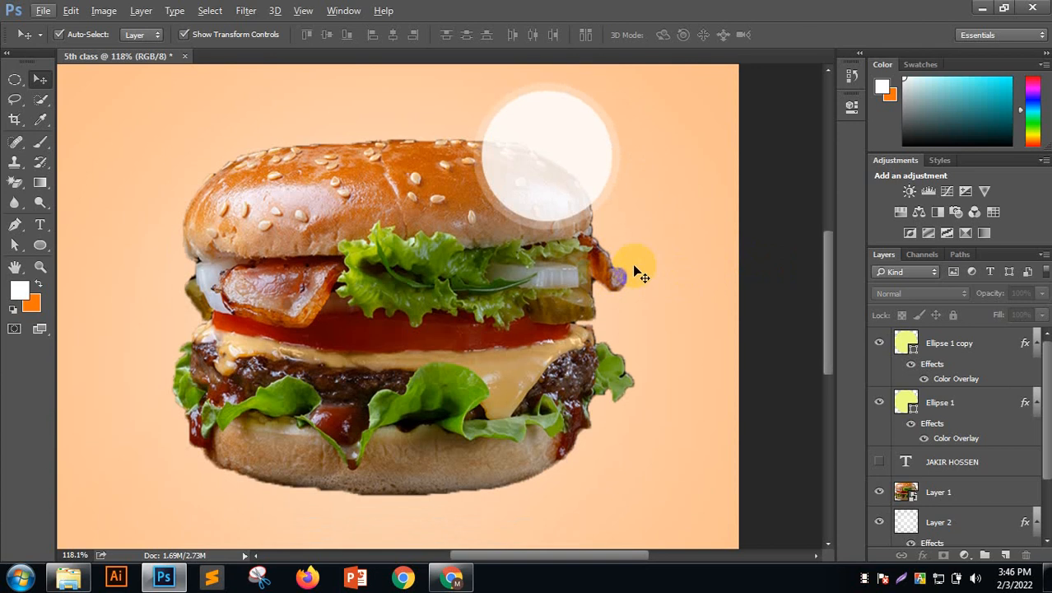
{"action": "scroll", "coordinate": [640, 276], "scroll_direction": "down", "scroll_amount": 5}
{"action": "scroll", "coordinate": [634, 274], "scroll_direction": "up", "scroll_amount": 3}
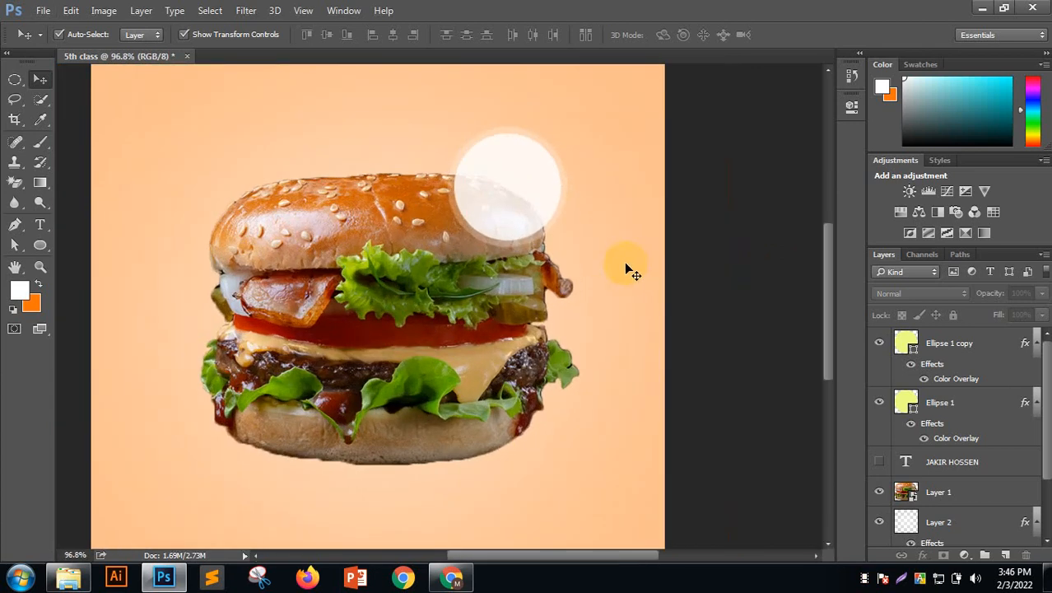
{"action": "scroll", "coordinate": [631, 270], "scroll_direction": "down", "scroll_amount": 2}
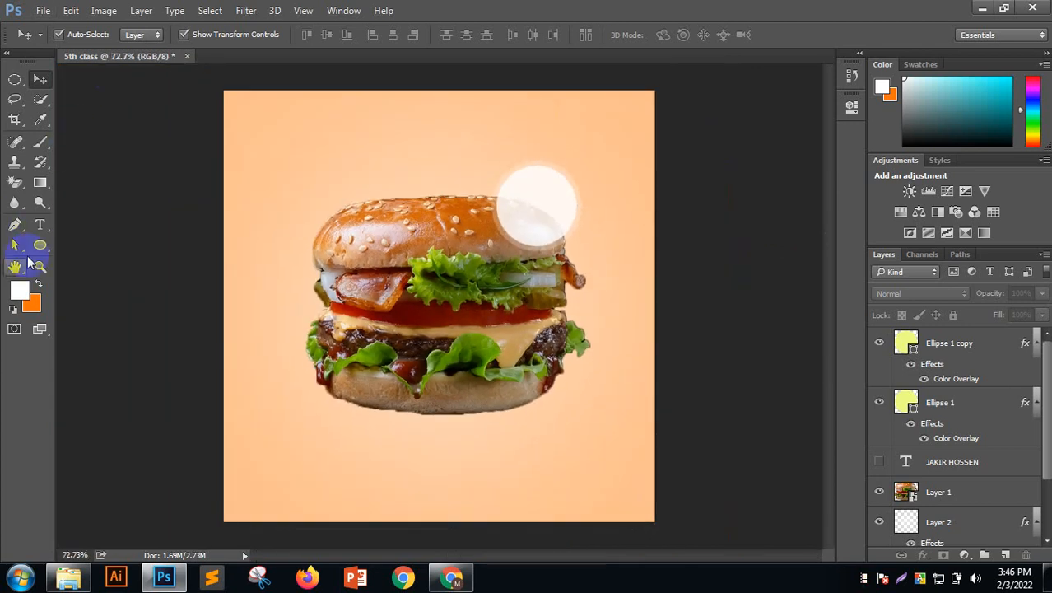
{"action": "left_click", "coordinate": [39, 224]}
{"action": "left_click", "coordinate": [959, 356]}
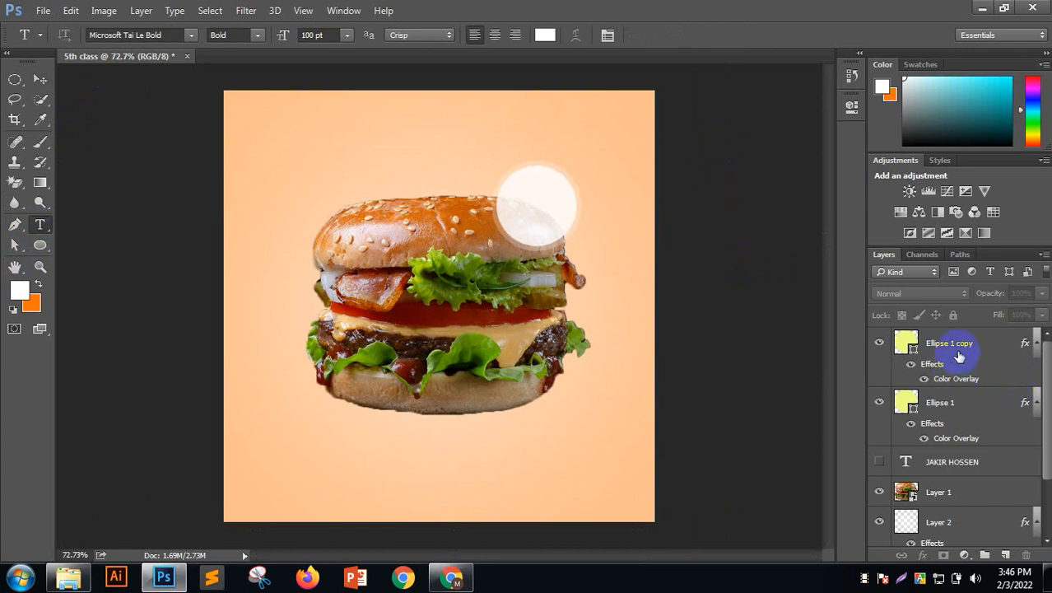
Type the price 160/- below the burger
{"action": "left_click", "coordinate": [38, 224]}
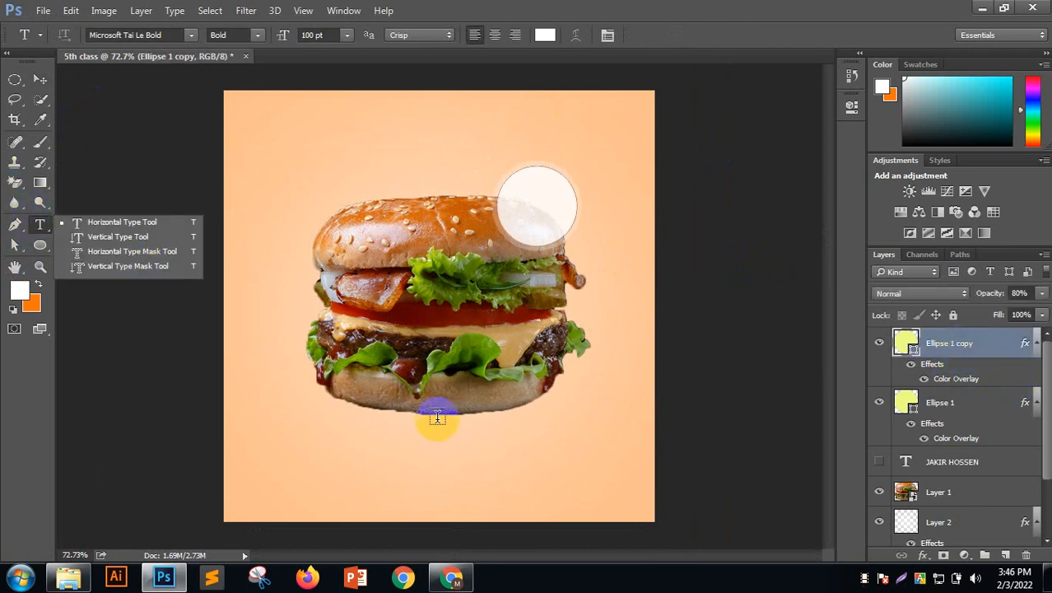
{"action": "left_click", "coordinate": [415, 451]}
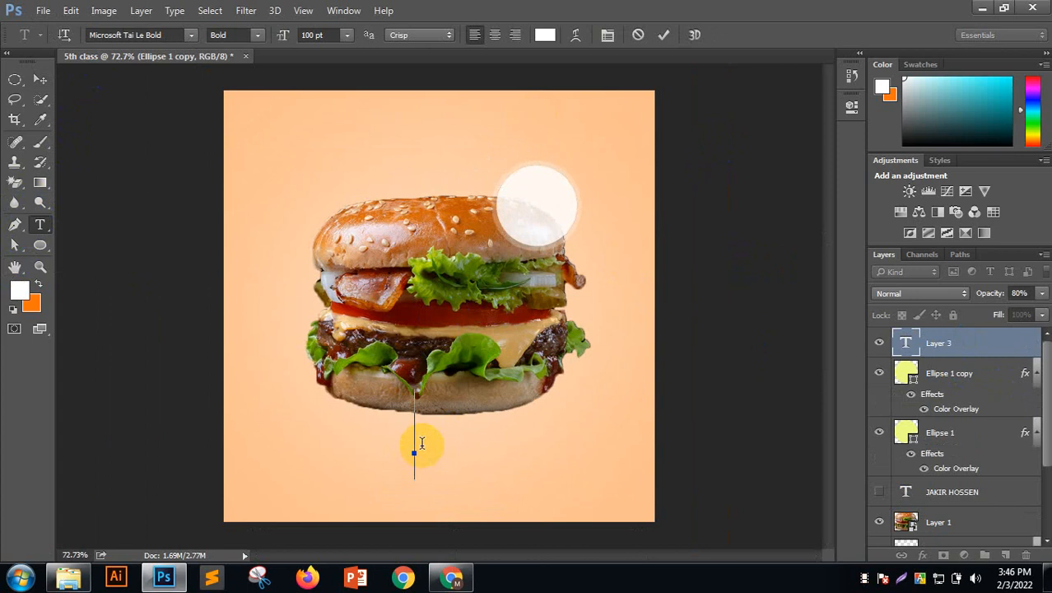
{"action": "type", "text": "160"}
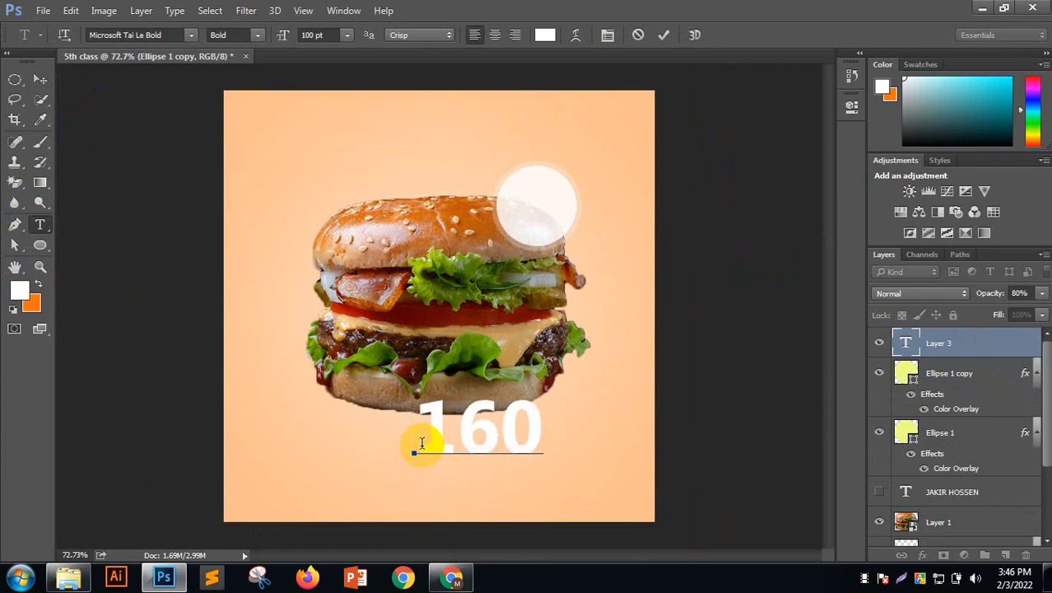
{"action": "type", "text": "/"}
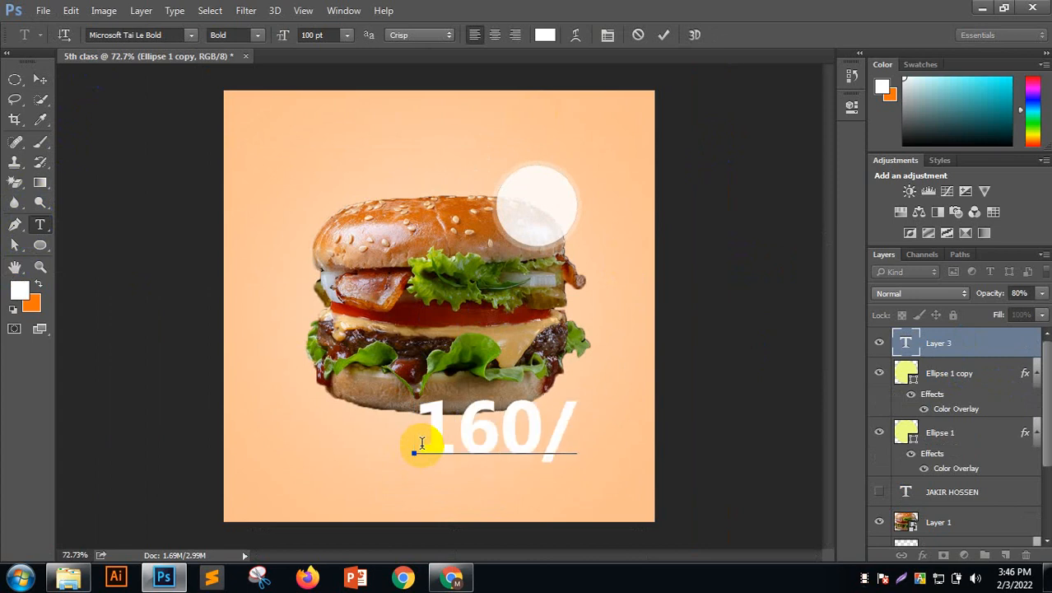
{"action": "type", "text": "*"}
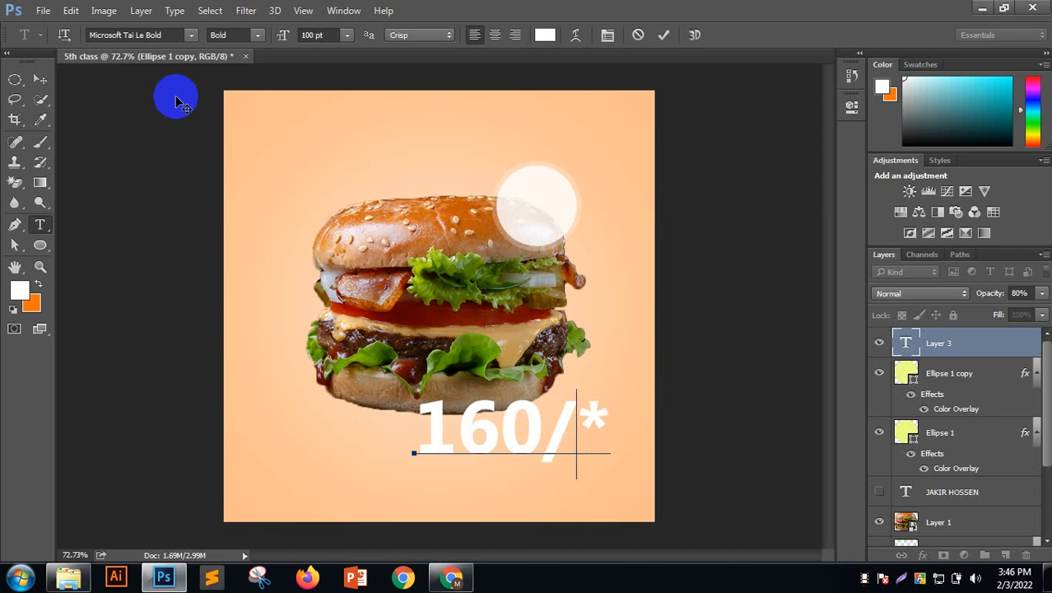
{"action": "type", "text": "-"}
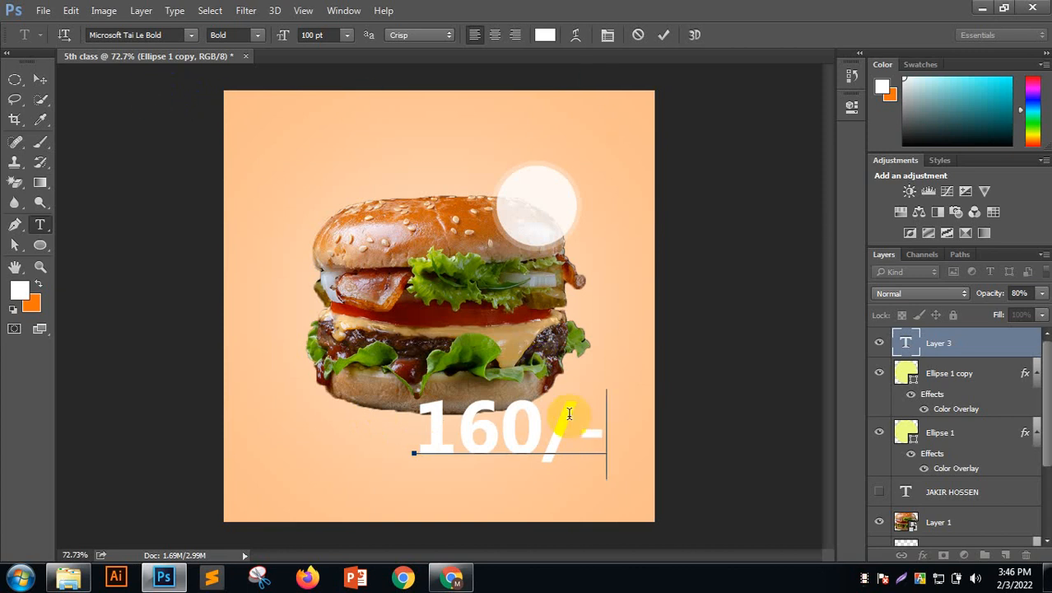
Colour the 160/- text peach fbc190, sampled from the background, and commit it
{"action": "left_click_drag", "start_coordinate": [604, 425], "coordinate": [375, 423]}
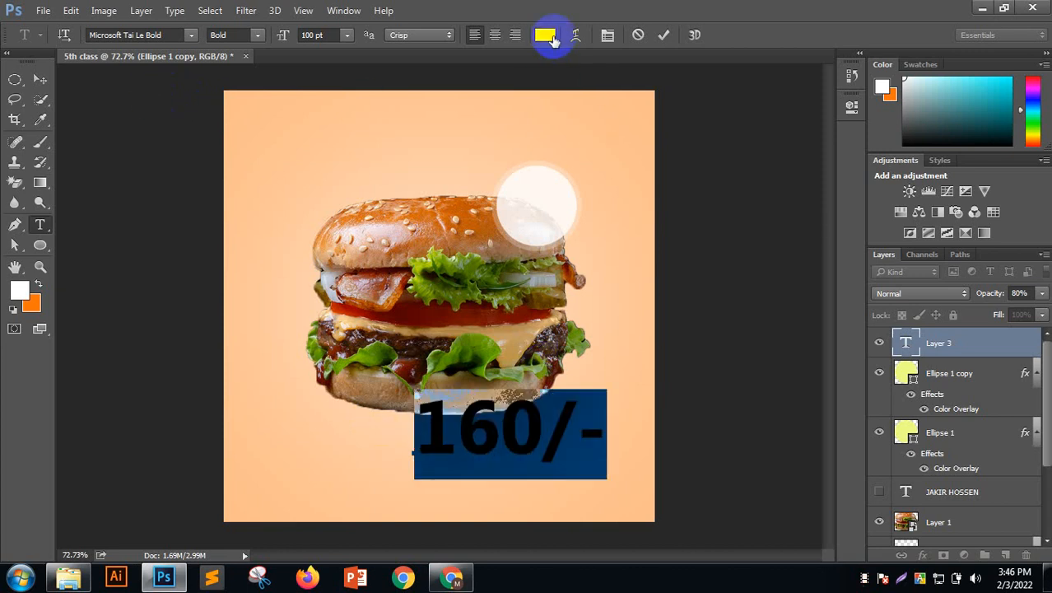
{"action": "left_click", "coordinate": [544, 34]}
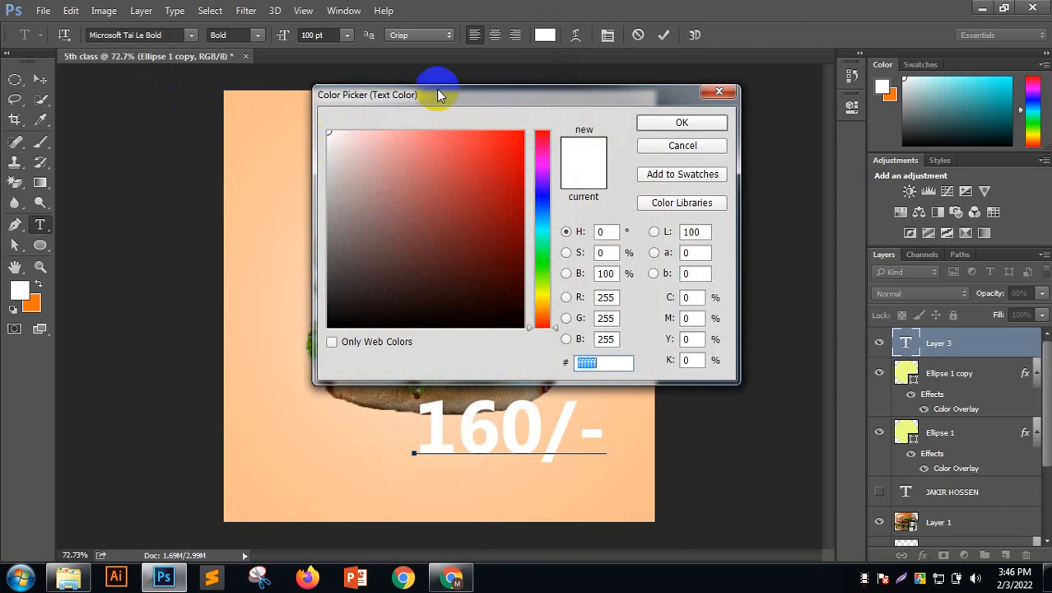
{"action": "left_click", "coordinate": [259, 141]}
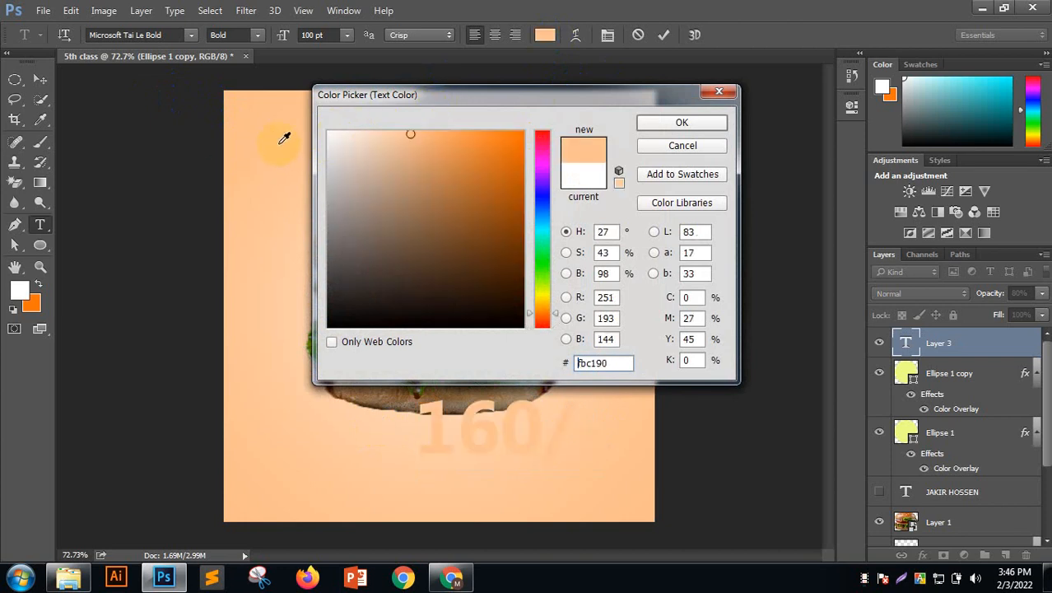
{"action": "left_click", "coordinate": [696, 124]}
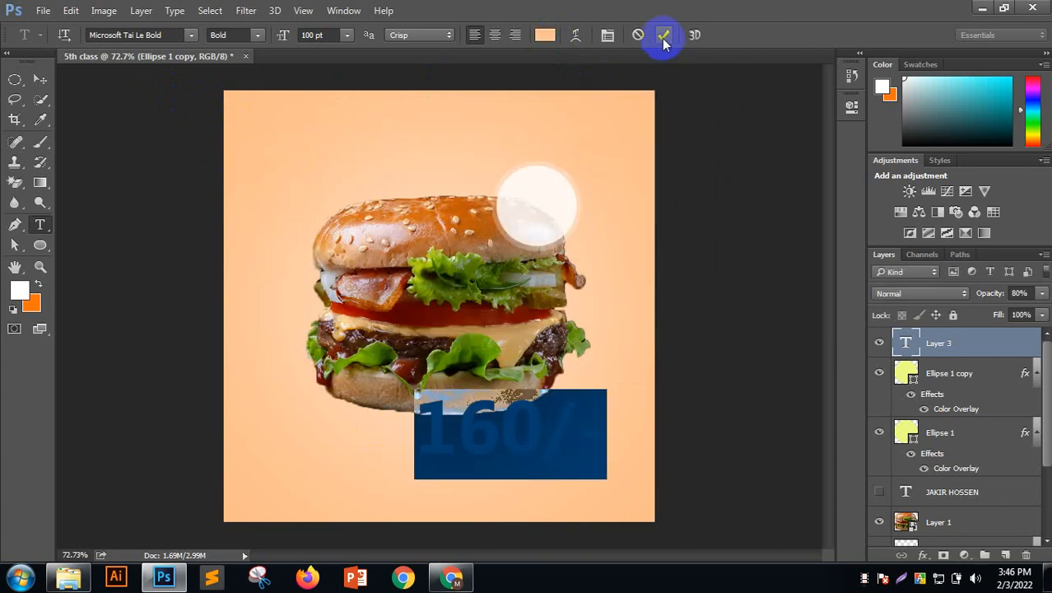
{"action": "left_click", "coordinate": [664, 36]}
{"action": "left_click", "coordinate": [539, 445]}
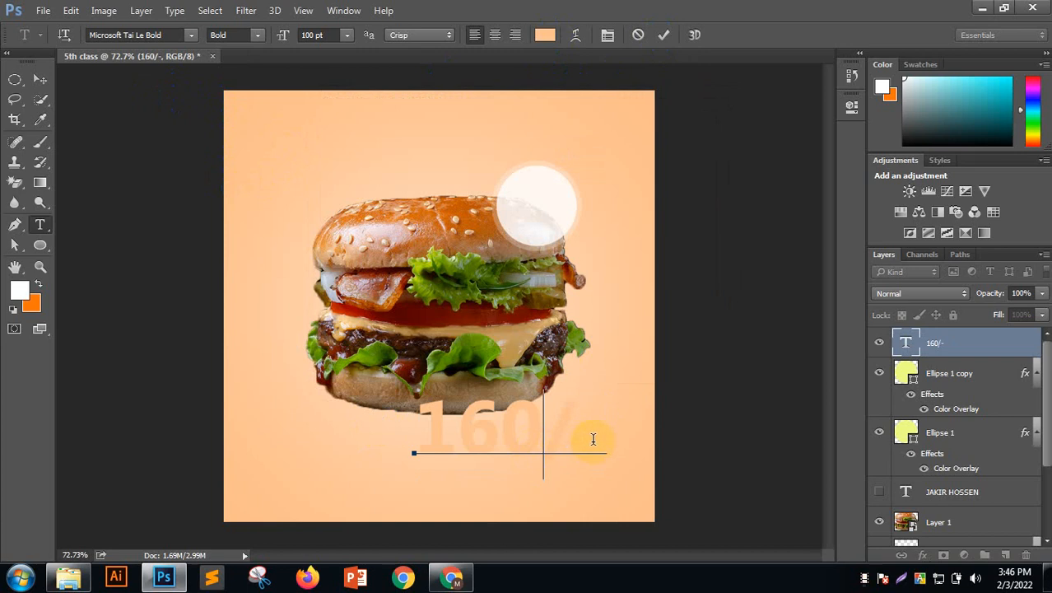
Resize the 160/- price text to 36 pt, move it into the white circle, and commit
{"action": "left_click_drag", "start_coordinate": [599, 442], "coordinate": [399, 434]}
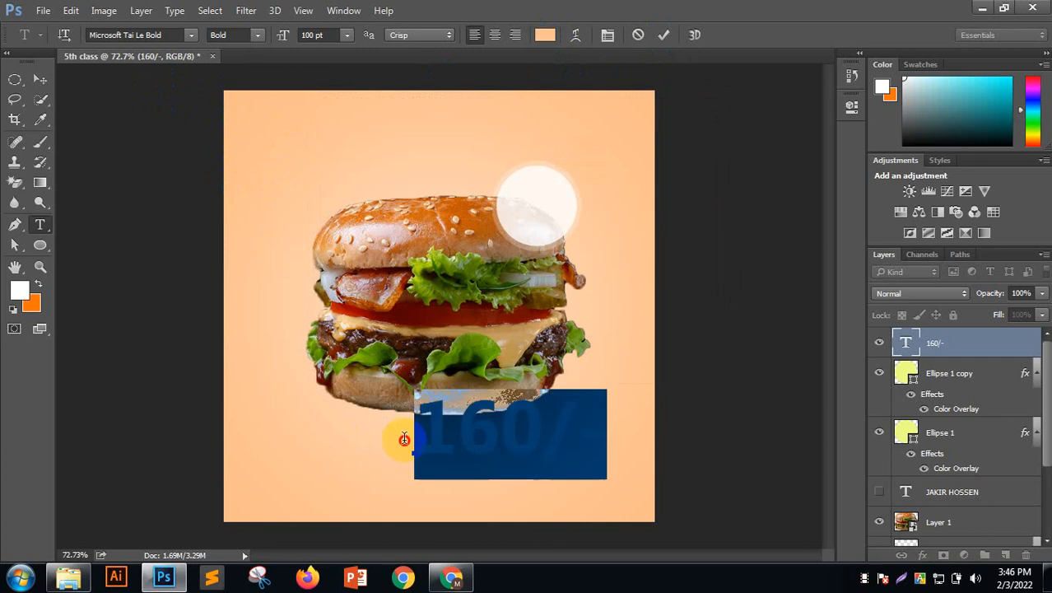
{"action": "left_click", "coordinate": [345, 35]}
{"action": "left_click", "coordinate": [338, 296]}
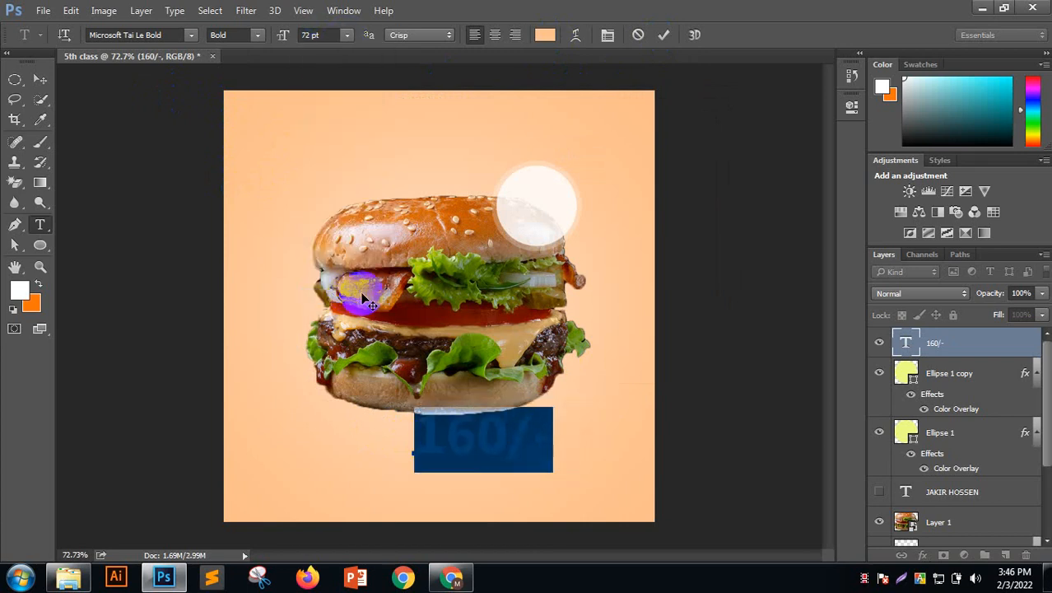
{"action": "left_click", "coordinate": [346, 34]}
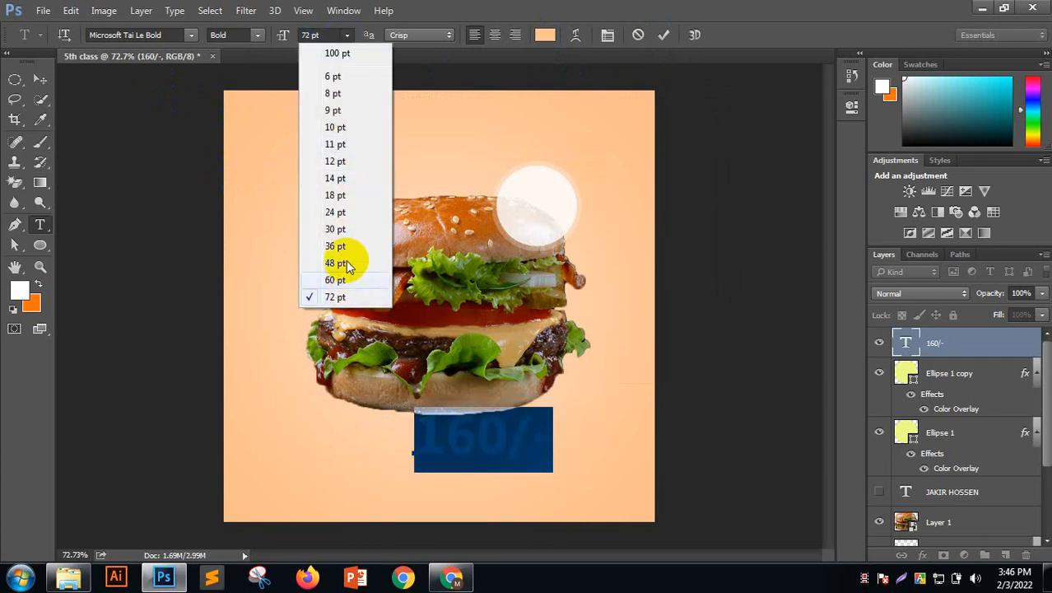
{"action": "left_click", "coordinate": [338, 246]}
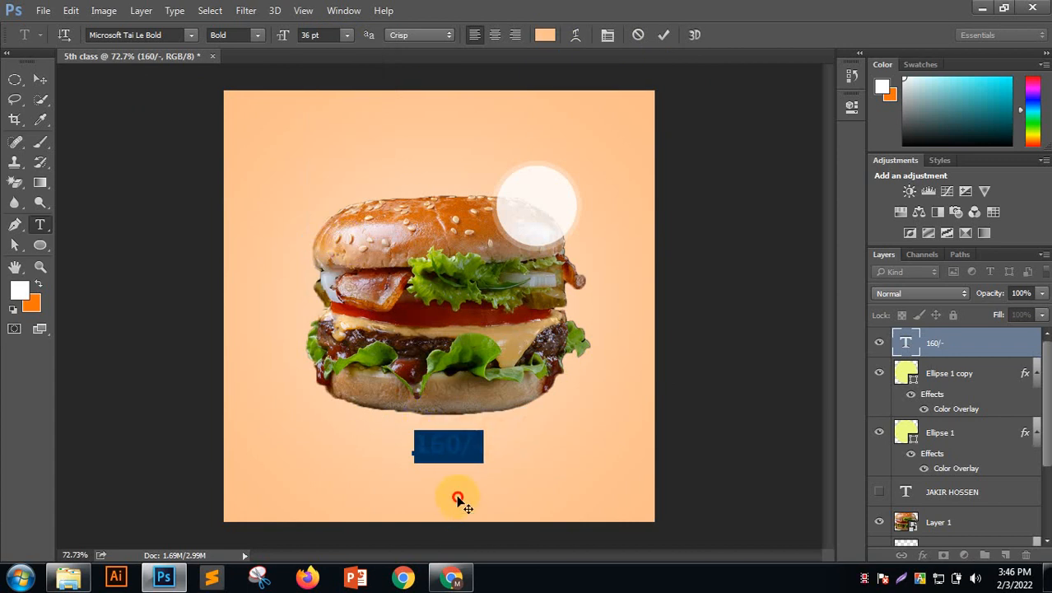
{"action": "left_click_drag", "start_coordinate": [459, 500], "coordinate": [547, 266]}
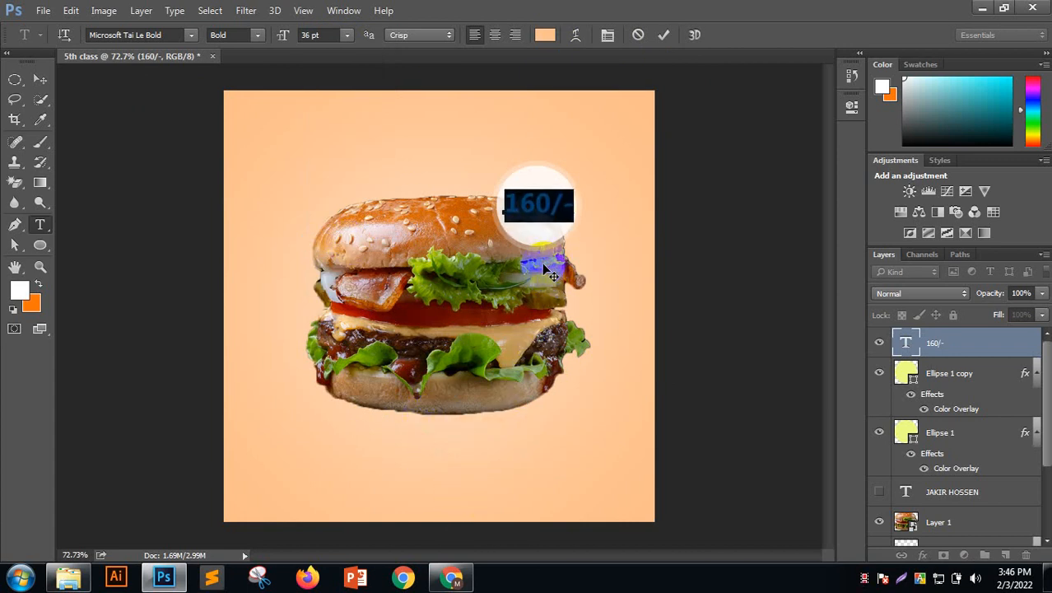
{"action": "left_click", "coordinate": [663, 34]}
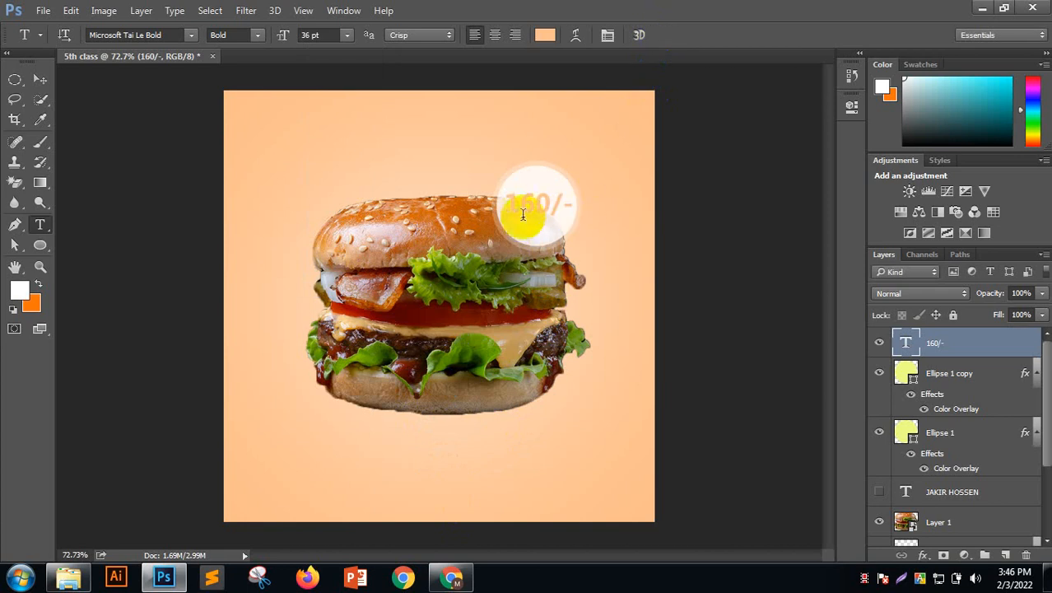
Switch to the Move tool and select the 160/- price text layer
{"action": "scroll", "coordinate": [510, 200], "scroll_direction": "up", "scroll_amount": 3}
{"action": "scroll", "coordinate": [510, 198], "scroll_direction": "down", "scroll_amount": 4}
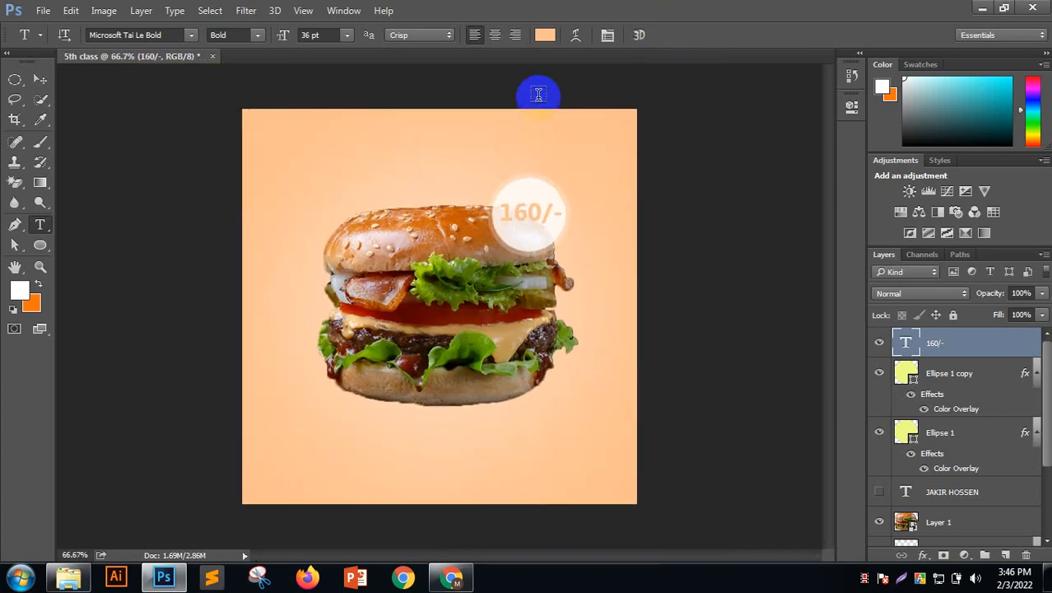
{"action": "left_click", "coordinate": [40, 80]}
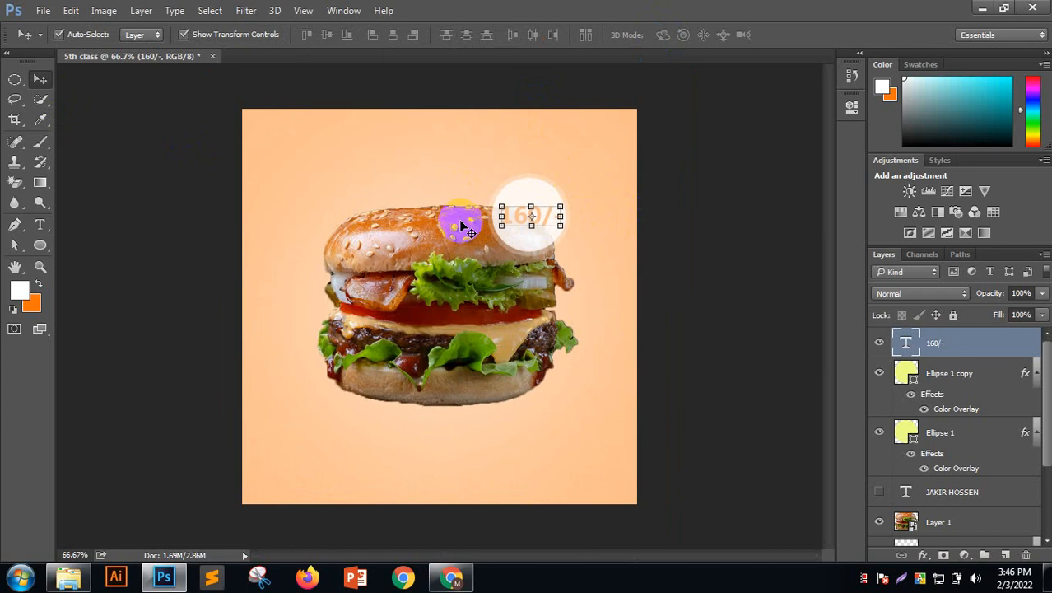
{"action": "left_click", "coordinate": [718, 217]}
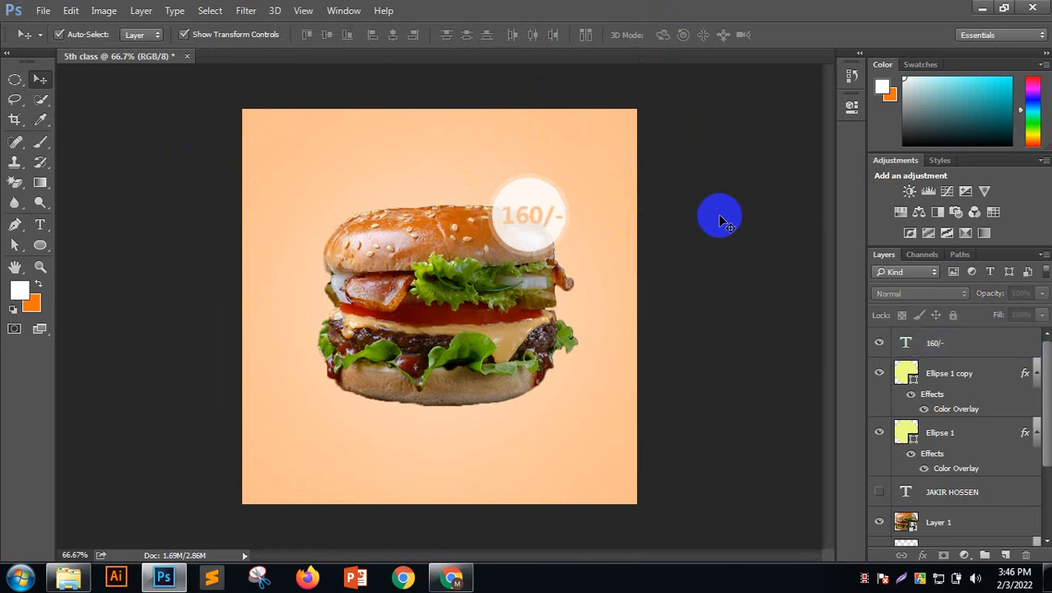
{"action": "left_click", "coordinate": [540, 213]}
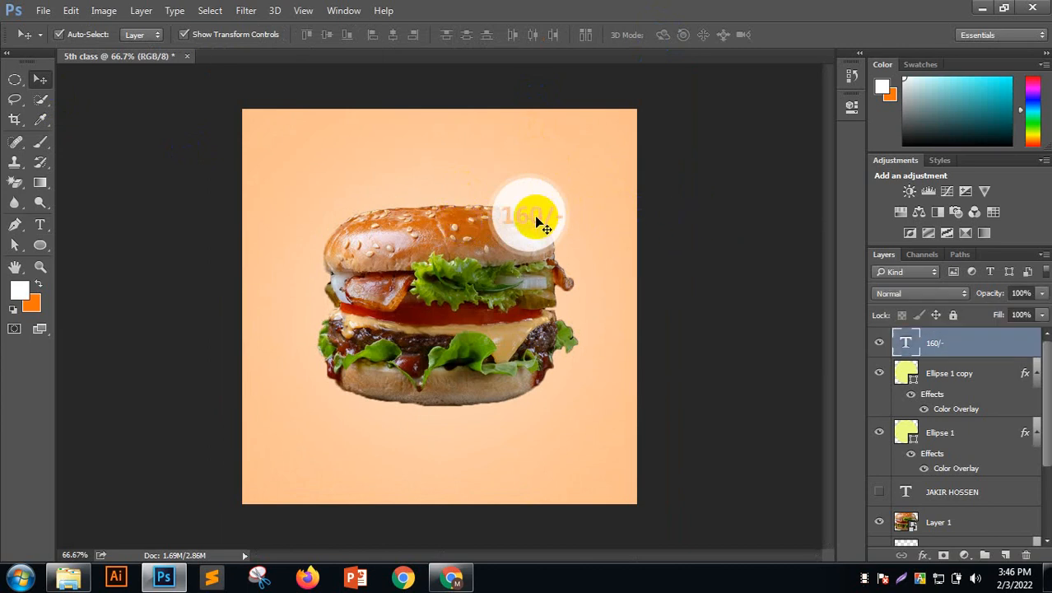
Add a Color Overlay layer effect to the 160/- price text
{"action": "left_click", "coordinate": [923, 554]}
{"action": "left_click", "coordinate": [942, 485]}
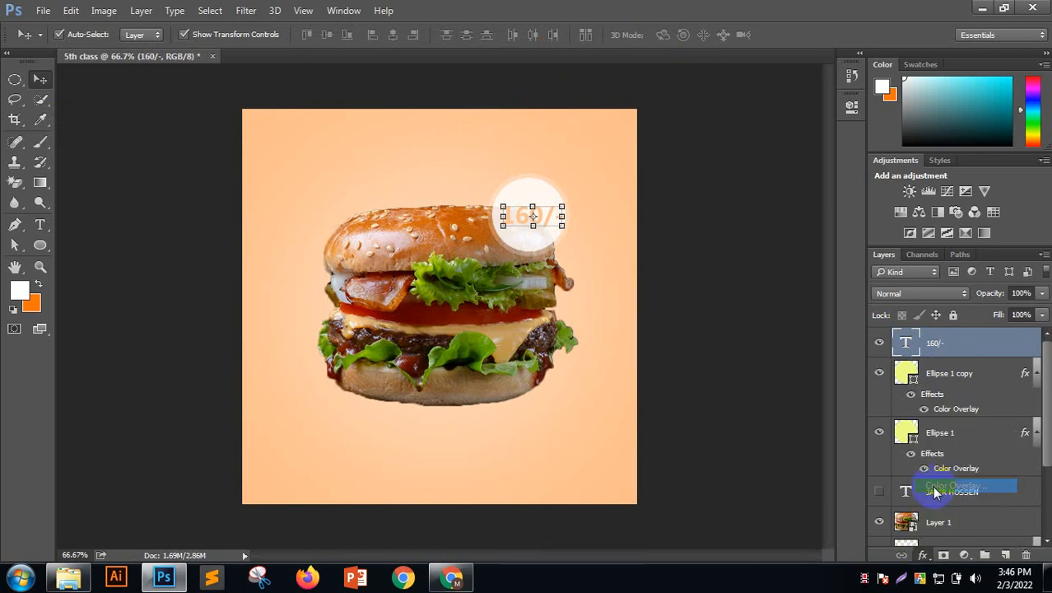
{"action": "left_click_drag", "start_coordinate": [528, 65], "coordinate": [640, 375]}
Set the overlay colour to bright green (36d545) and apply the effect
{"action": "left_click", "coordinate": [696, 427]}
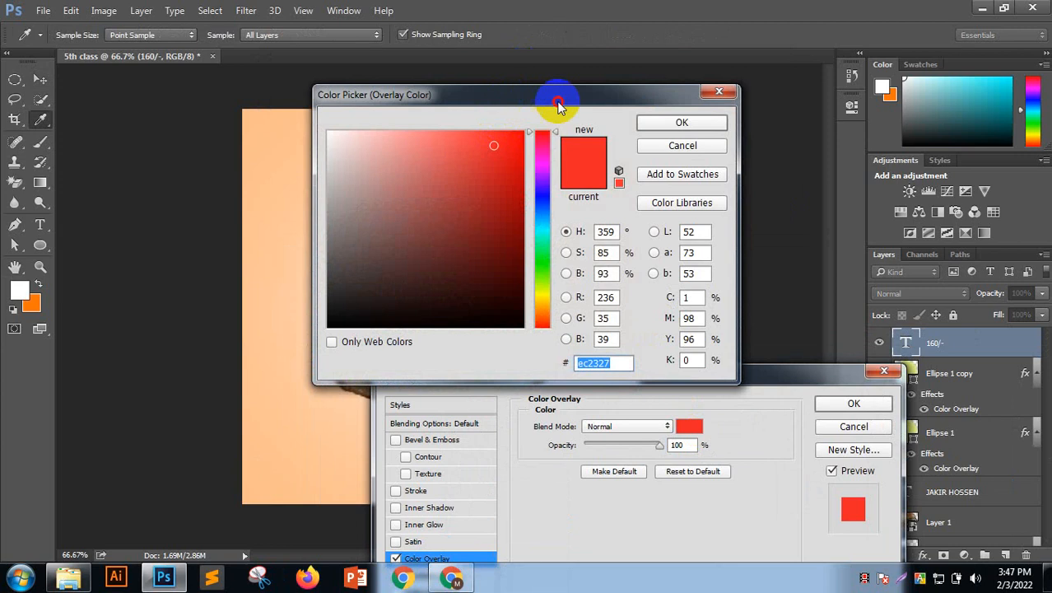
{"action": "left_click_drag", "start_coordinate": [557, 93], "coordinate": [840, 274]}
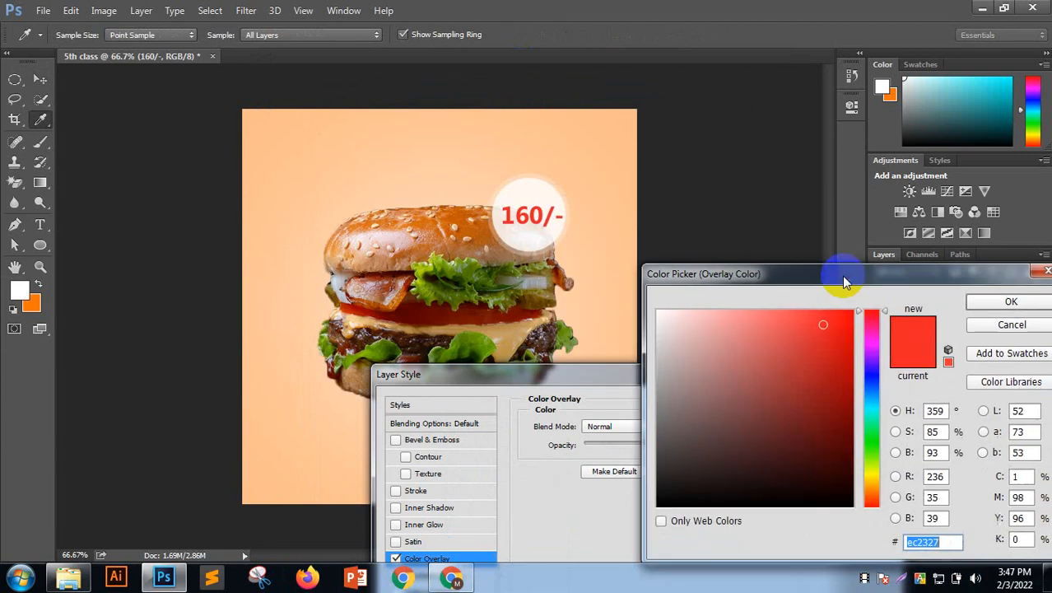
{"action": "left_click", "coordinate": [869, 438]}
{"action": "left_click", "coordinate": [799, 314]}
{"action": "left_click_drag", "start_coordinate": [799, 313], "coordinate": [843, 298]}
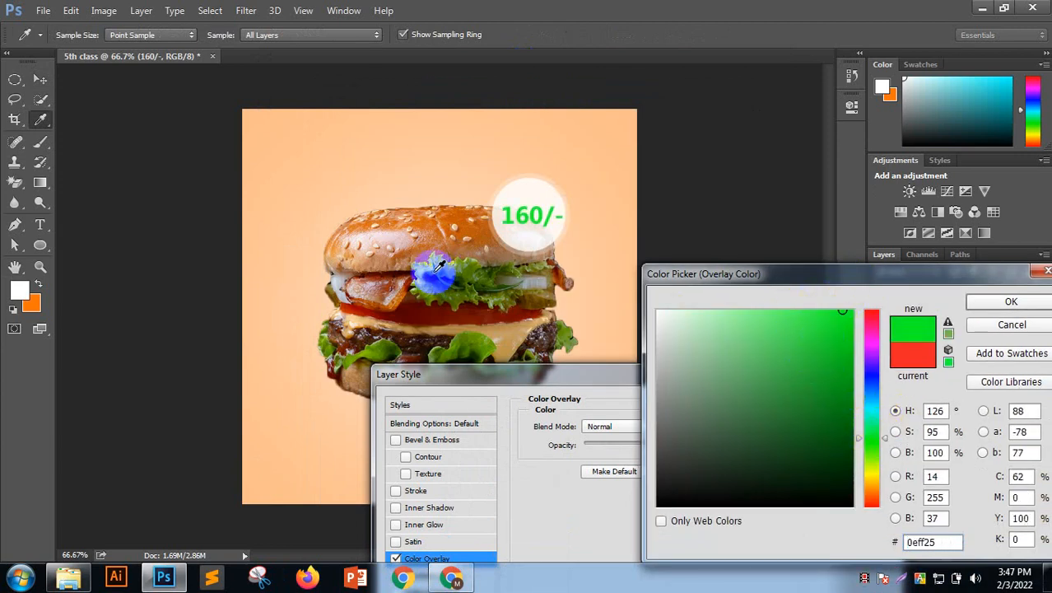
{"action": "left_click", "coordinate": [786, 321]}
{"action": "mouse_move", "coordinate": [786, 321]}
{"action": "left_mouse_down"}
{"action": "mouse_move", "coordinate": [821, 426]}
{"action": "mouse_move", "coordinate": [822, 383]}
{"action": "mouse_move", "coordinate": [852, 298]}
{"action": "mouse_move", "coordinate": [849, 386]}
{"action": "mouse_move", "coordinate": [805, 308]}
{"action": "mouse_move", "coordinate": [810, 349]}
{"action": "mouse_move", "coordinate": [799, 333]}
{"action": "mouse_move", "coordinate": [803, 343]}
{"action": "left_mouse_up"}
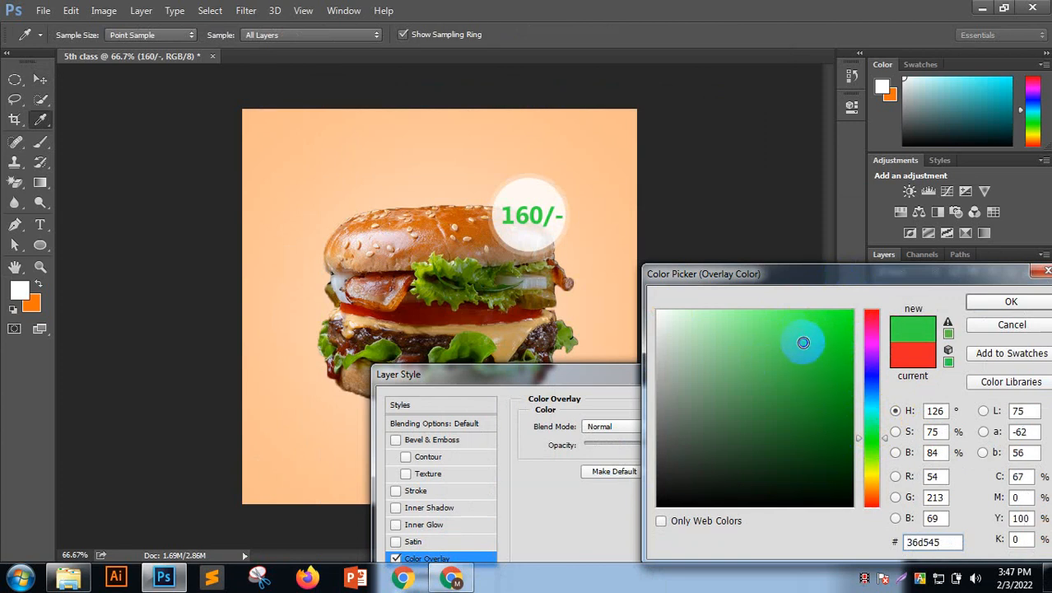
{"action": "left_click", "coordinate": [1011, 302]}
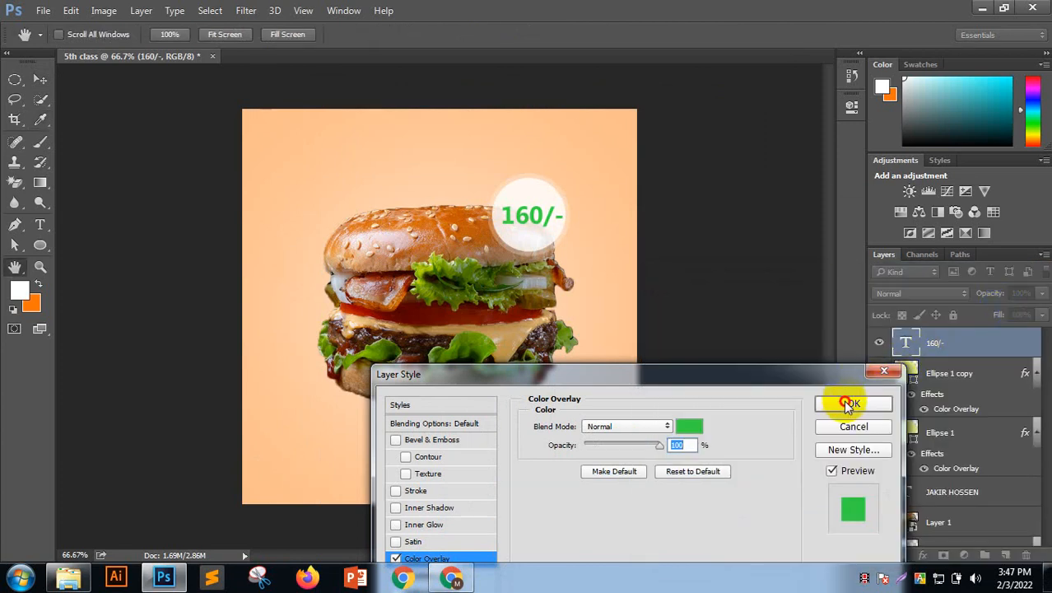
{"action": "left_click", "coordinate": [848, 402]}
{"action": "left_click", "coordinate": [738, 241]}
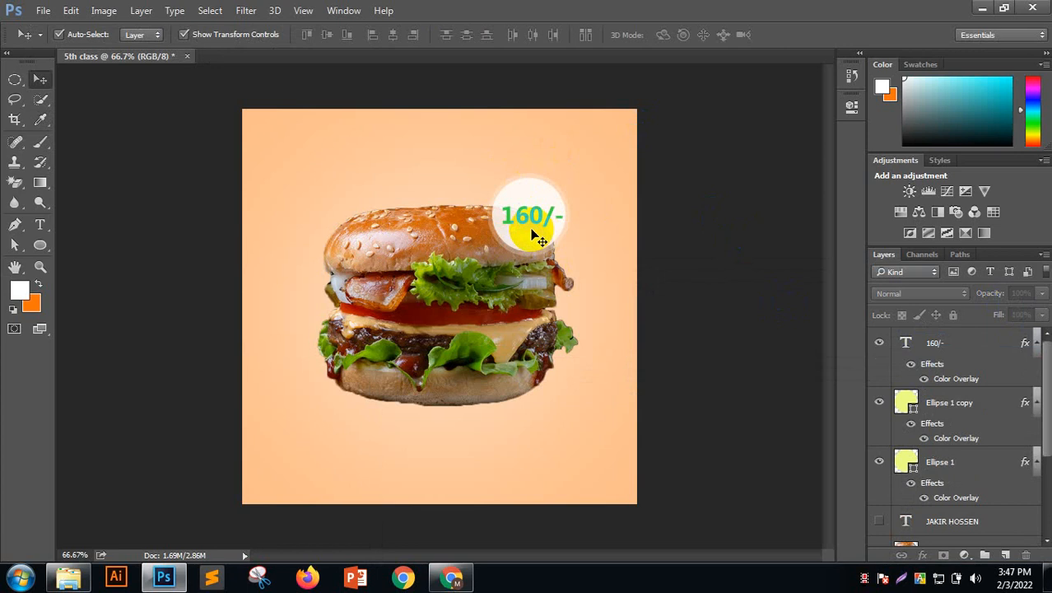
Lower the Color Fill 1 layer's opacity so the peach backdrop looks lighter
{"action": "left_click", "coordinate": [587, 134]}
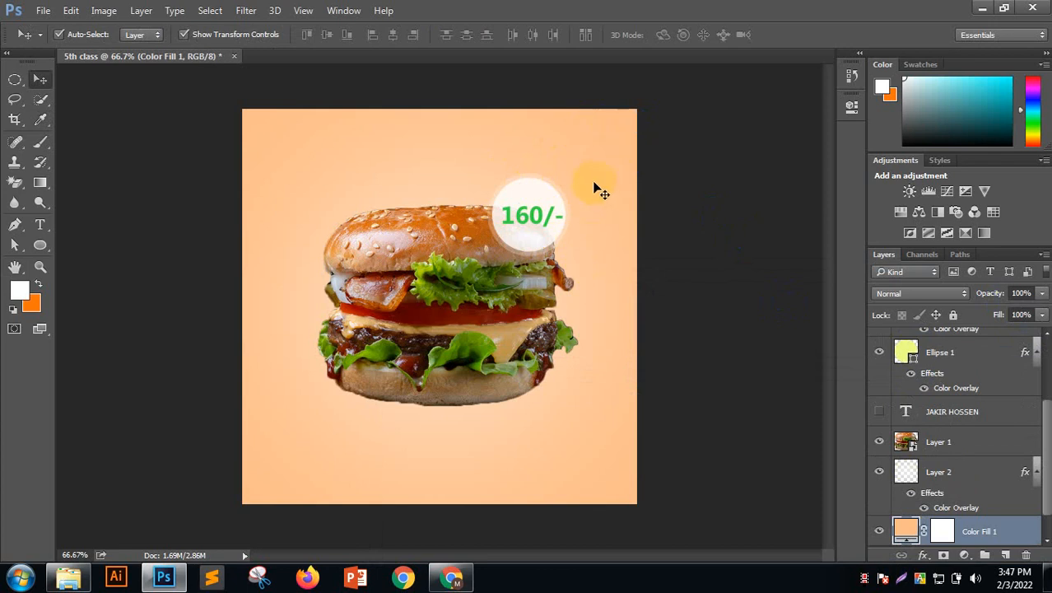
{"action": "left_click_drag", "start_coordinate": [990, 296], "coordinate": [951, 298]}
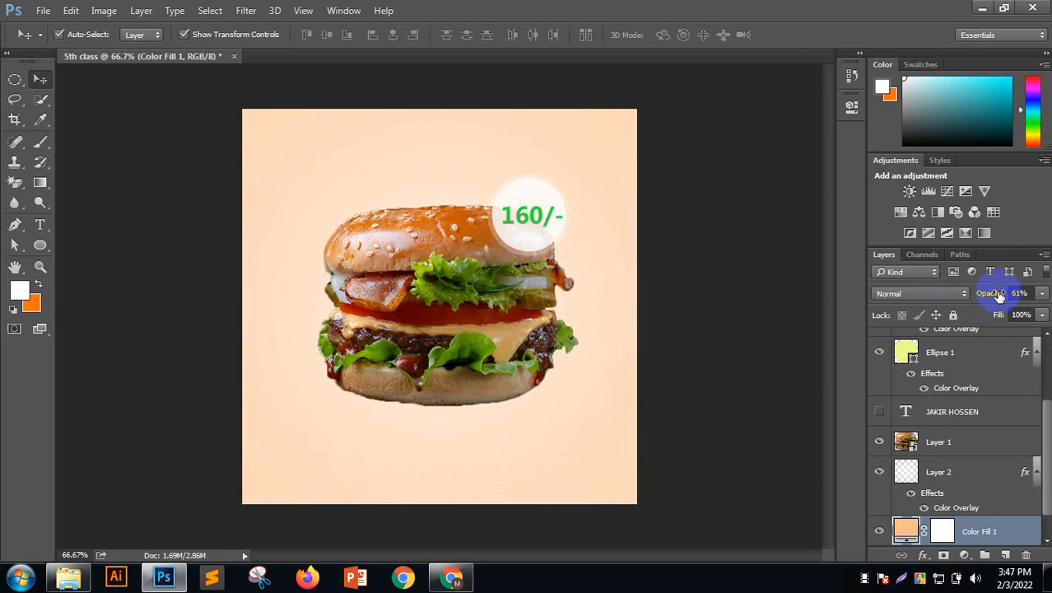
{"action": "left_click_drag", "start_coordinate": [998, 296], "coordinate": [926, 323]}
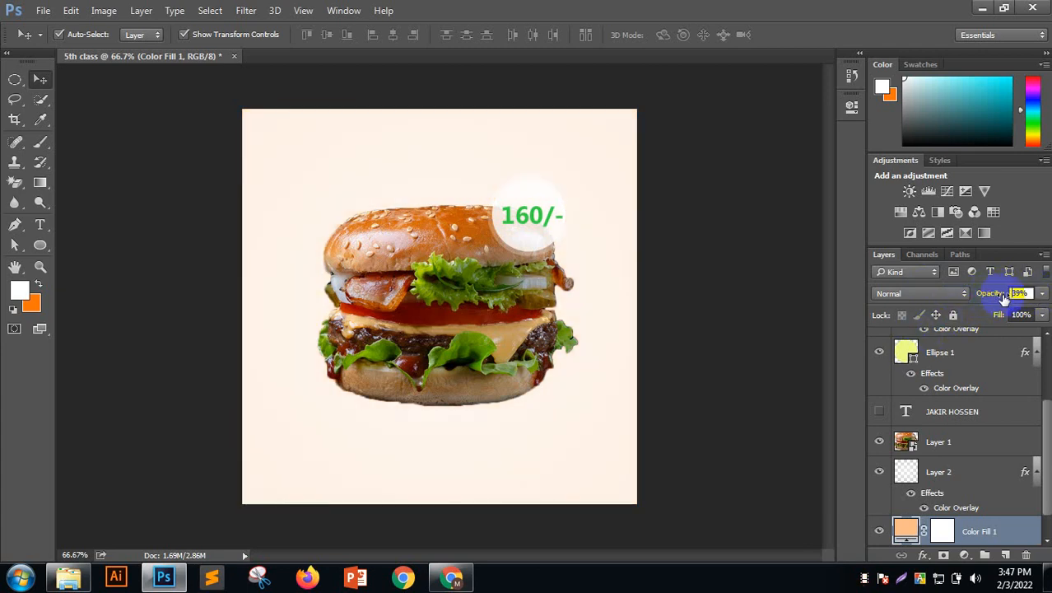
{"action": "left_click_drag", "start_coordinate": [1002, 298], "coordinate": [992, 299]}
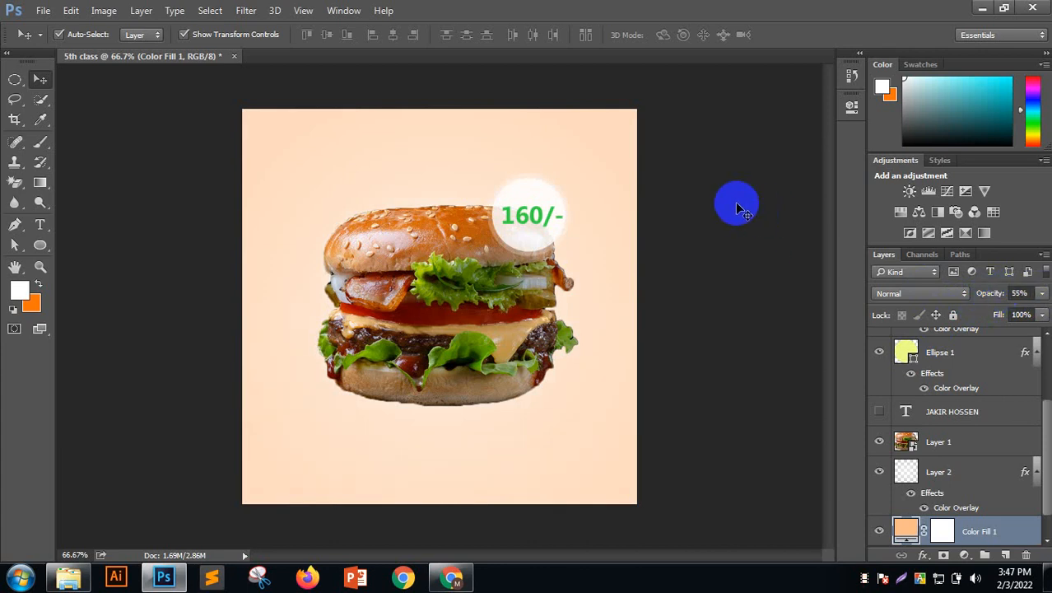
{"action": "left_click", "coordinate": [735, 205]}
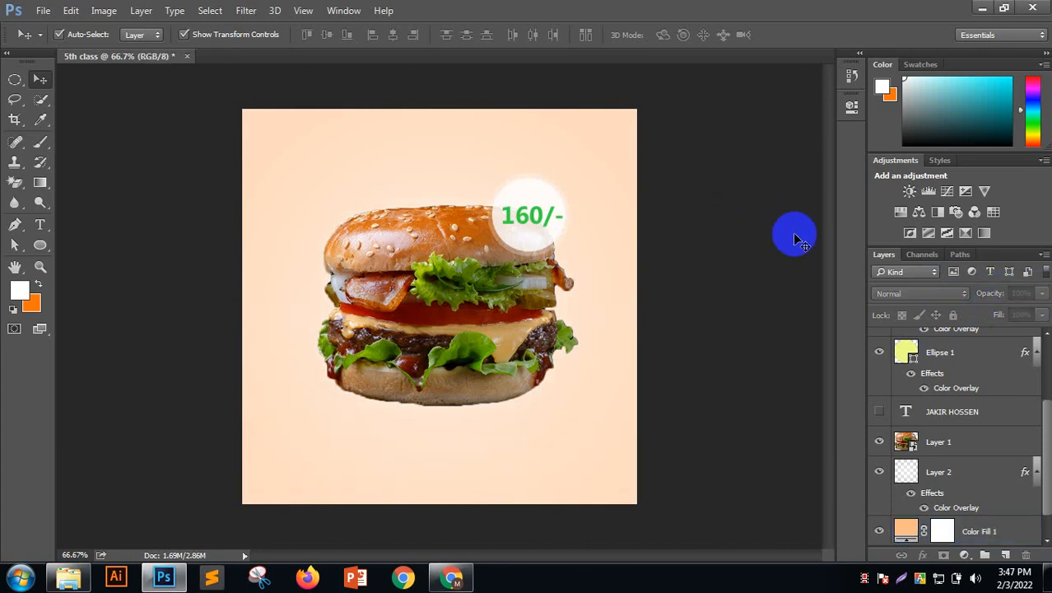
{"action": "left_click", "coordinate": [937, 528]}
{"action": "left_click_drag", "start_coordinate": [984, 298], "coordinate": [995, 294]}
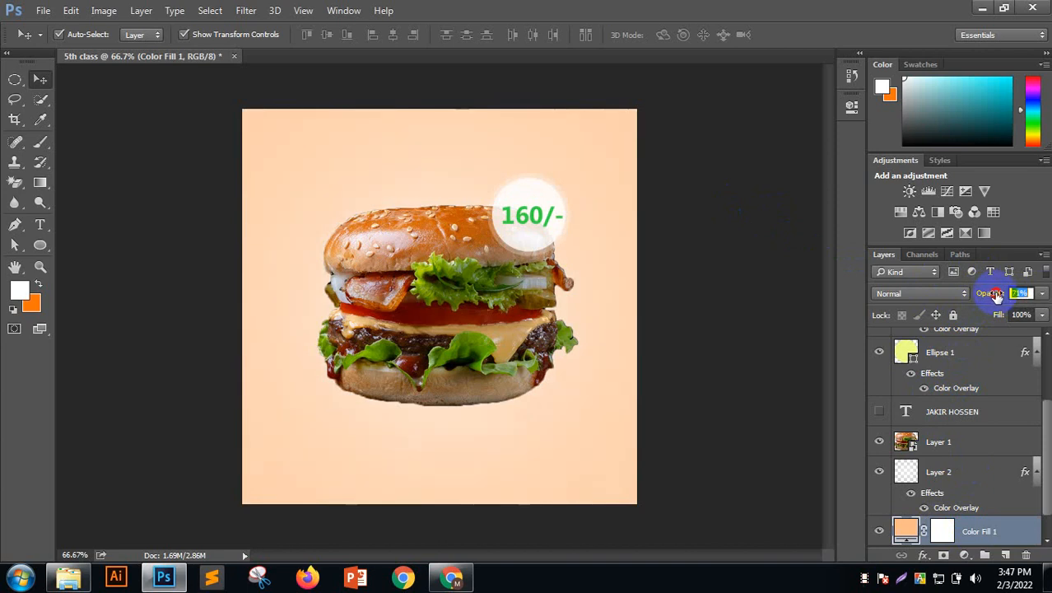
{"action": "left_click", "coordinate": [702, 265]}
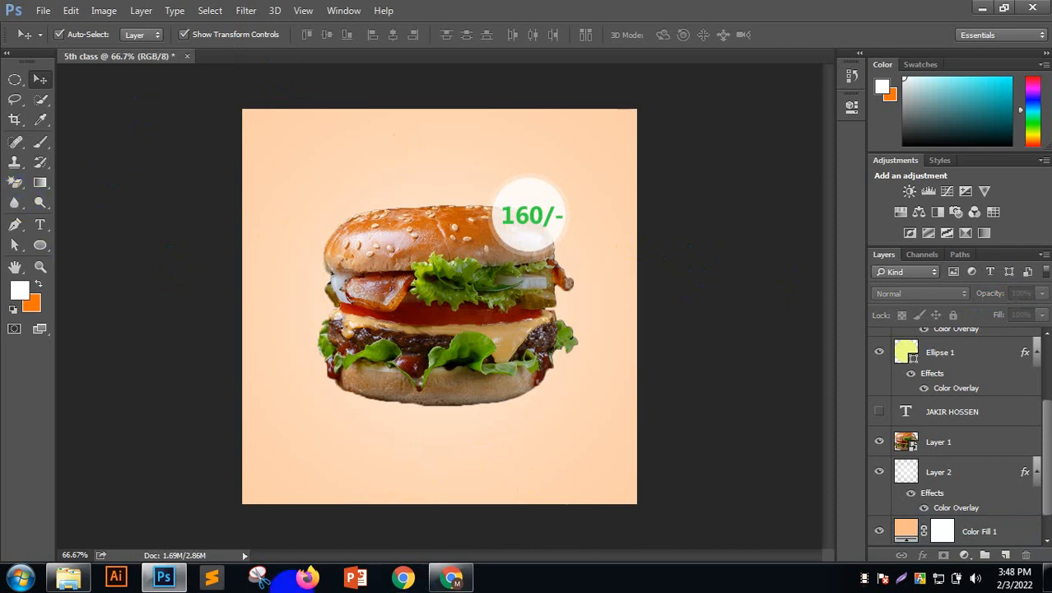
Minimize Photoshop, Explorer and Chrome, then drag Logo.png from the desktop toward Photoshop
{"action": "left_click", "coordinate": [981, 10]}
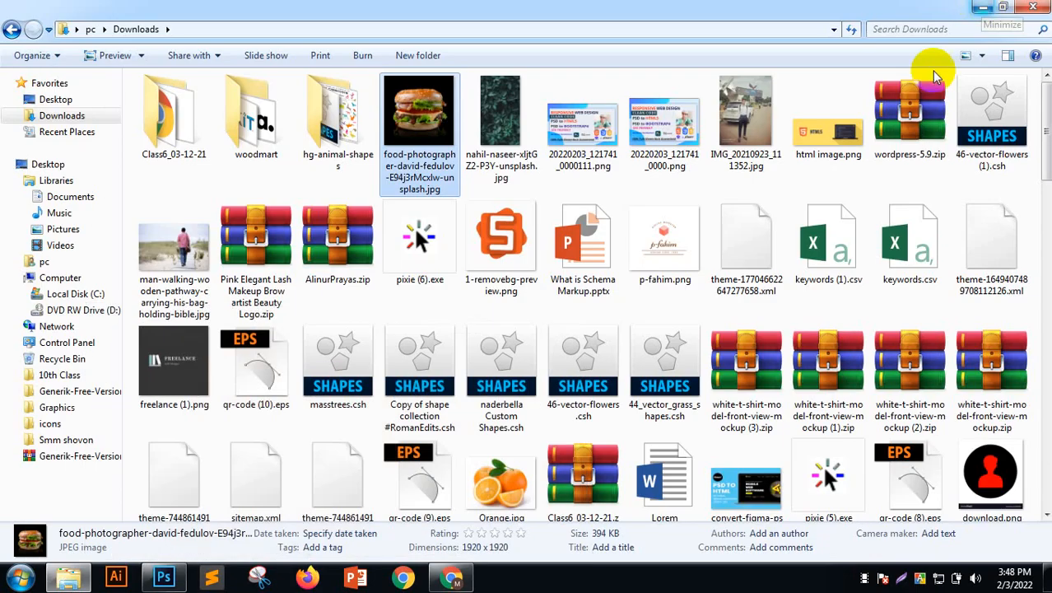
{"action": "left_click", "coordinate": [981, 8]}
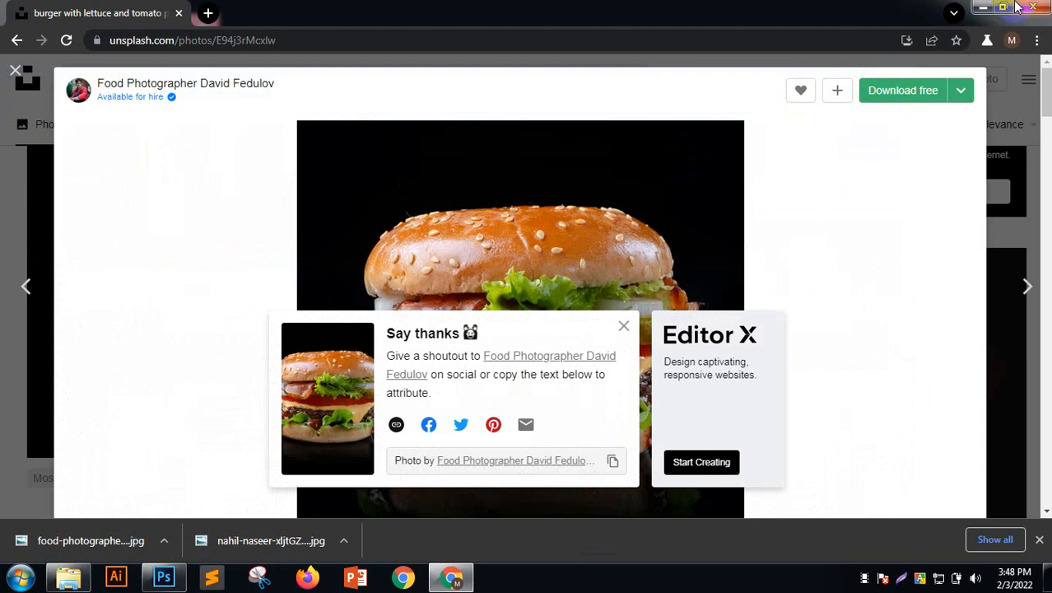
{"action": "left_click", "coordinate": [980, 10]}
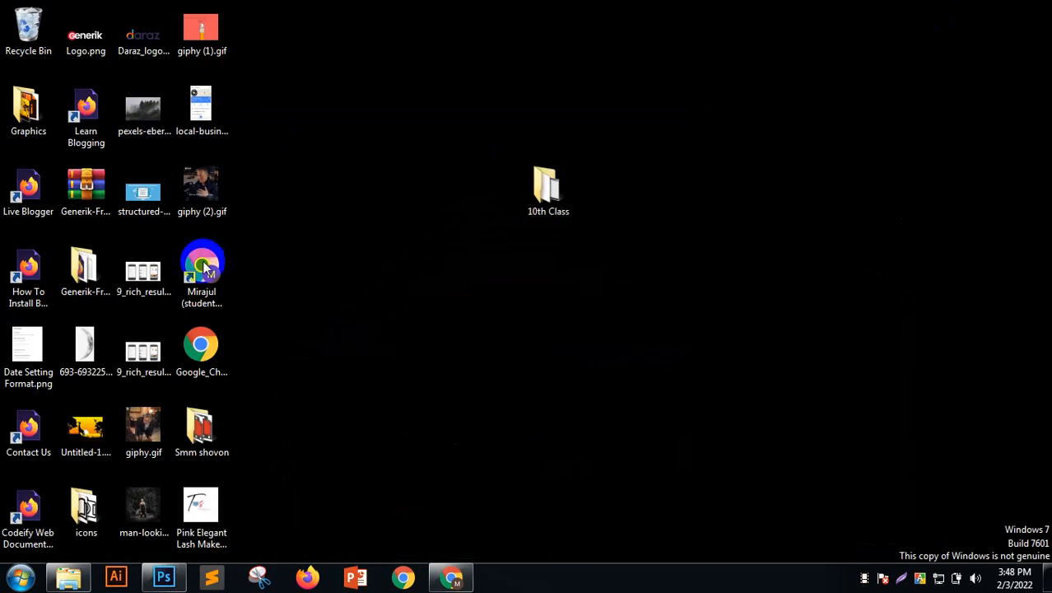
{"action": "left_click", "coordinate": [96, 49]}
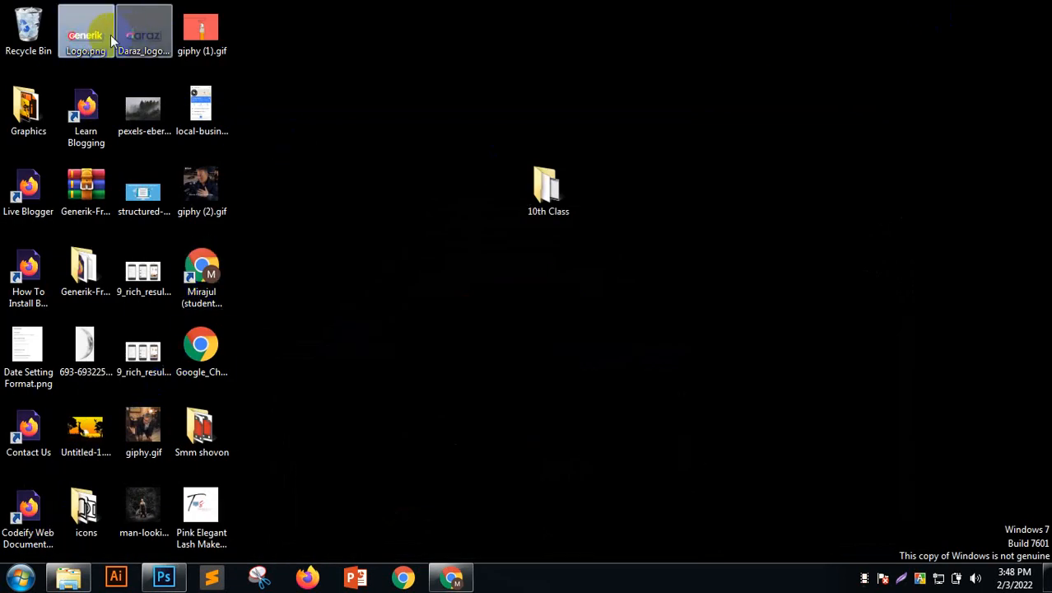
{"action": "left_click_drag", "start_coordinate": [96, 49], "coordinate": [389, 247]}
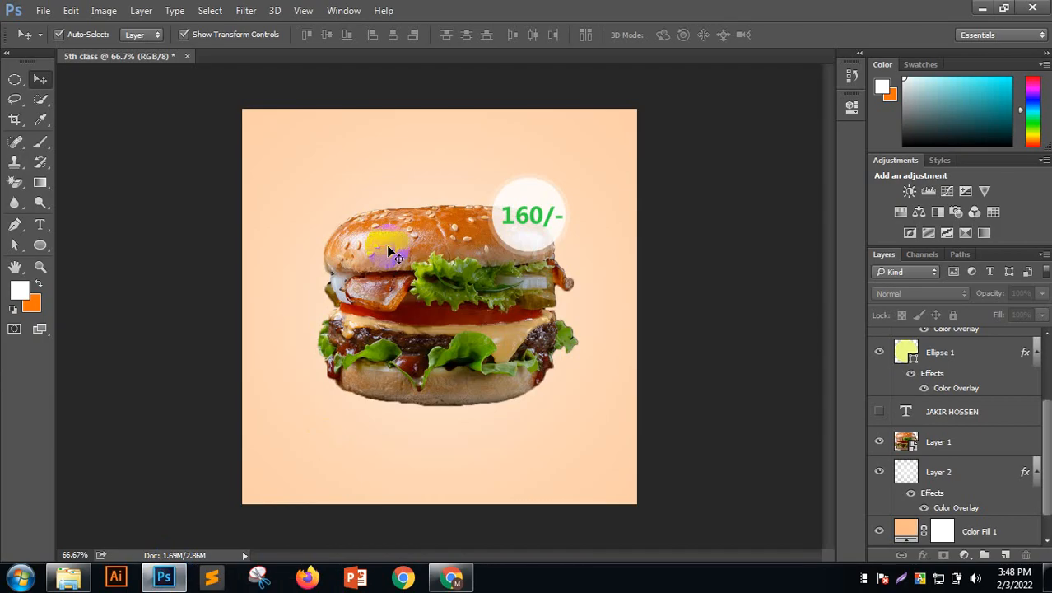
Drop the Generik logo onto the canvas, position it top-left, and commit the placement
{"action": "left_click_drag", "start_coordinate": [368, 212], "coordinate": [366, 208]}
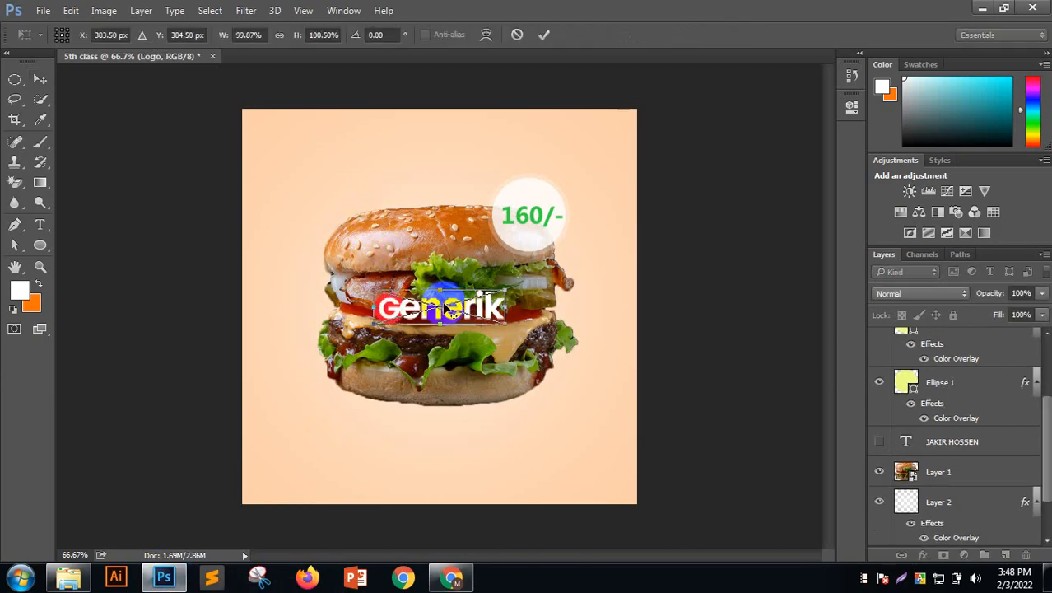
{"action": "left_click_drag", "start_coordinate": [441, 309], "coordinate": [316, 142]}
{"action": "left_click", "coordinate": [542, 36]}
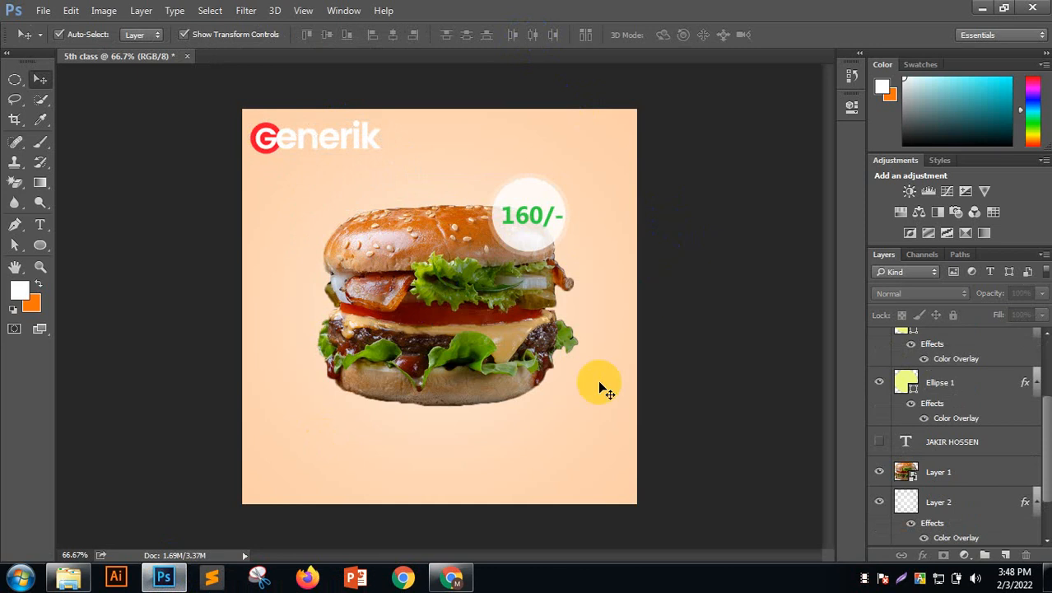
{"action": "left_click", "coordinate": [483, 314]}
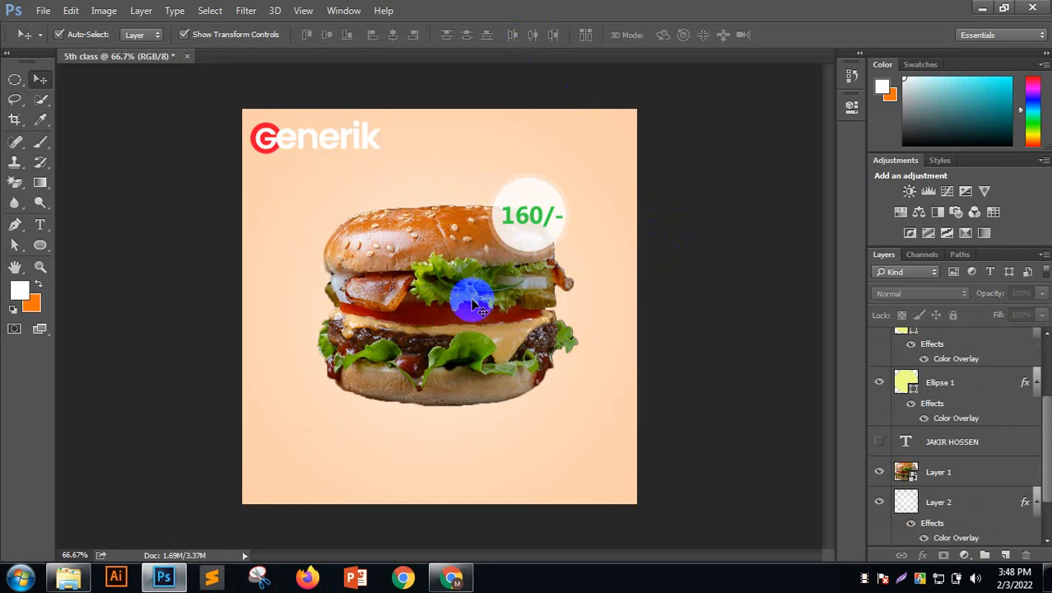
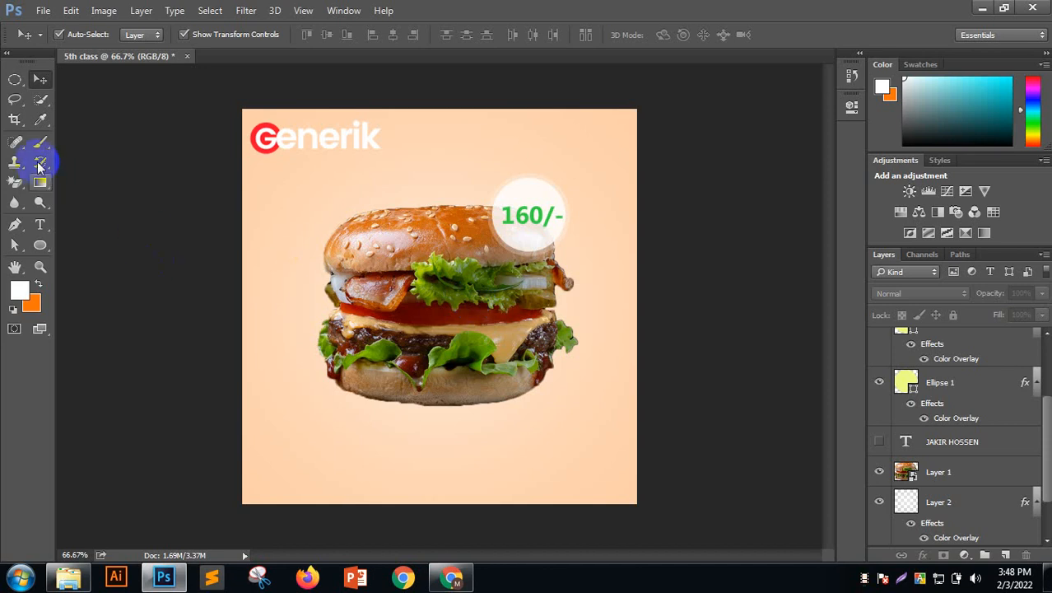
Draw a rectangle over the burger's lower half with the Rectangle Tool
{"action": "left_click", "coordinate": [36, 247]}
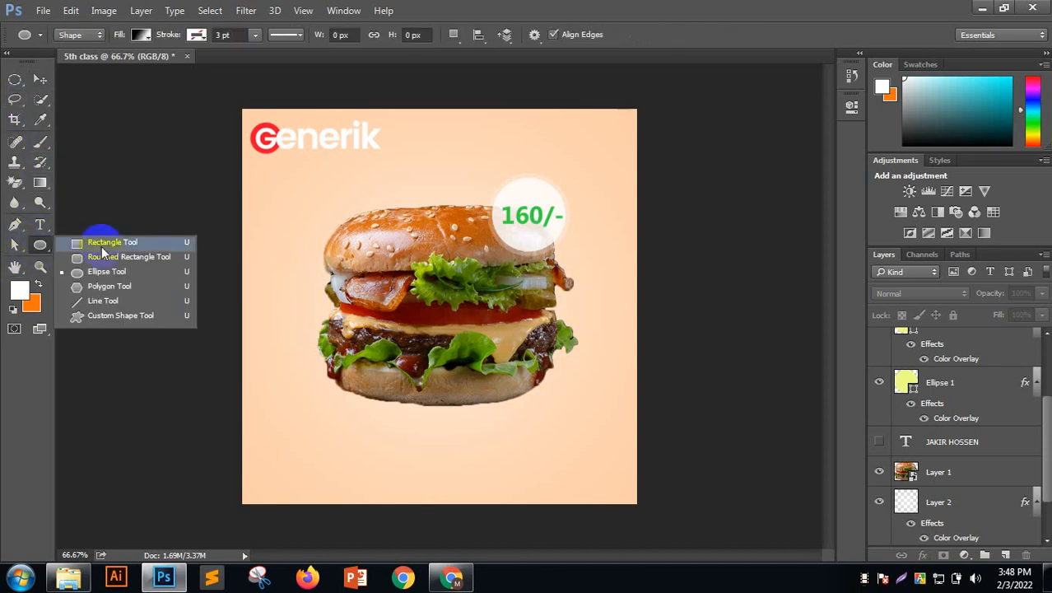
{"action": "left_click", "coordinate": [101, 246]}
{"action": "left_click_drag", "start_coordinate": [394, 321], "coordinate": [569, 483]}
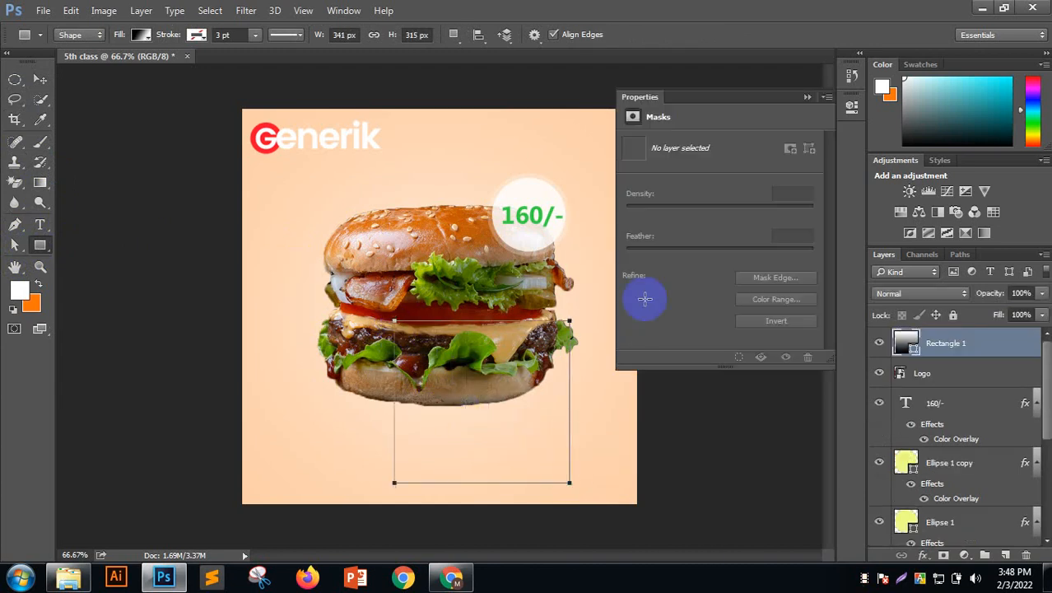
Fill the rectangle with the off-white sampled from the 160/- price circle
{"action": "left_click", "coordinate": [143, 36]}
{"action": "left_click", "coordinate": [214, 69]}
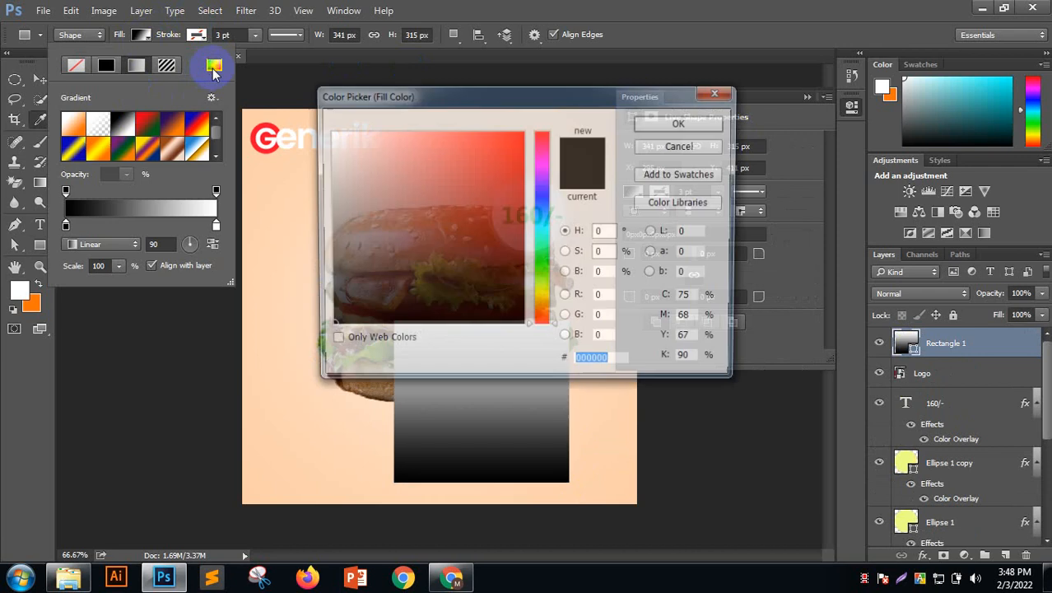
{"action": "left_click_drag", "start_coordinate": [525, 90], "coordinate": [800, 294]}
{"action": "left_click", "coordinate": [535, 194]}
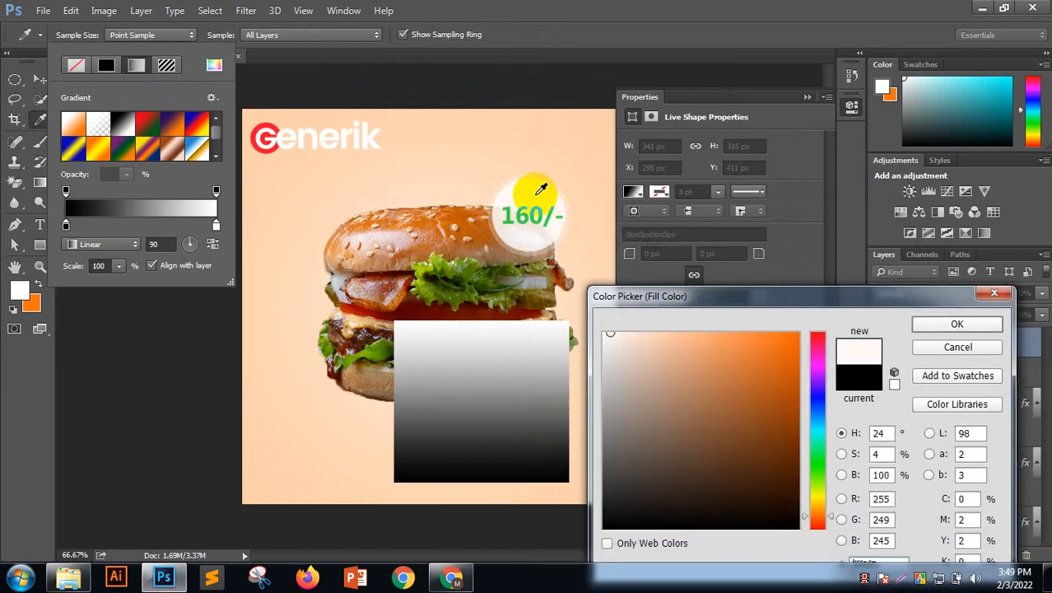
{"action": "left_click", "coordinate": [939, 329]}
{"action": "left_click", "coordinate": [37, 80]}
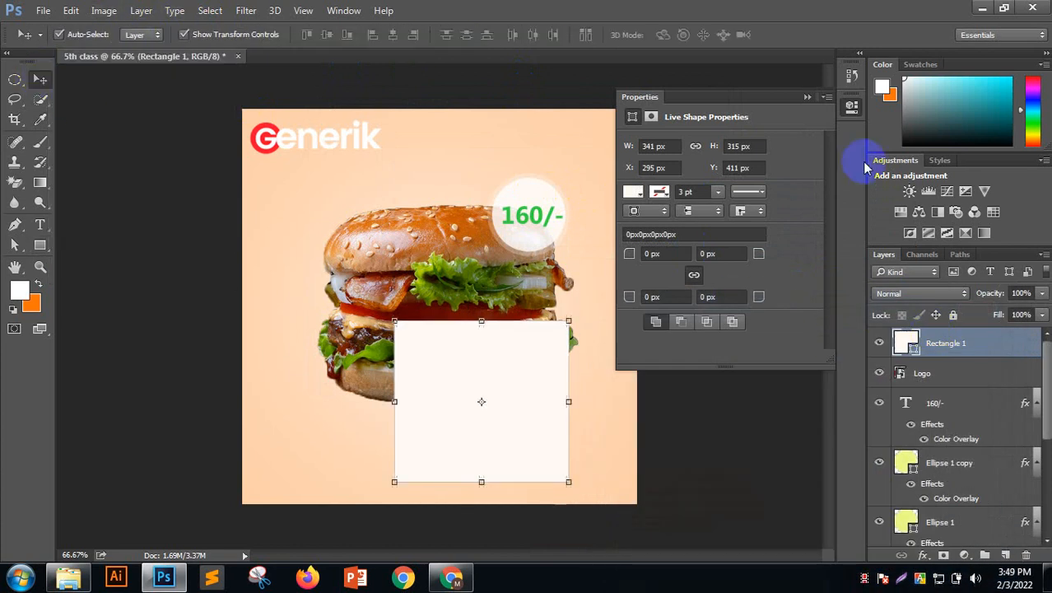
Rotate the rectangle 45° into a diamond and move it down-right, partly off the canvas
{"action": "left_click", "coordinate": [806, 97]}
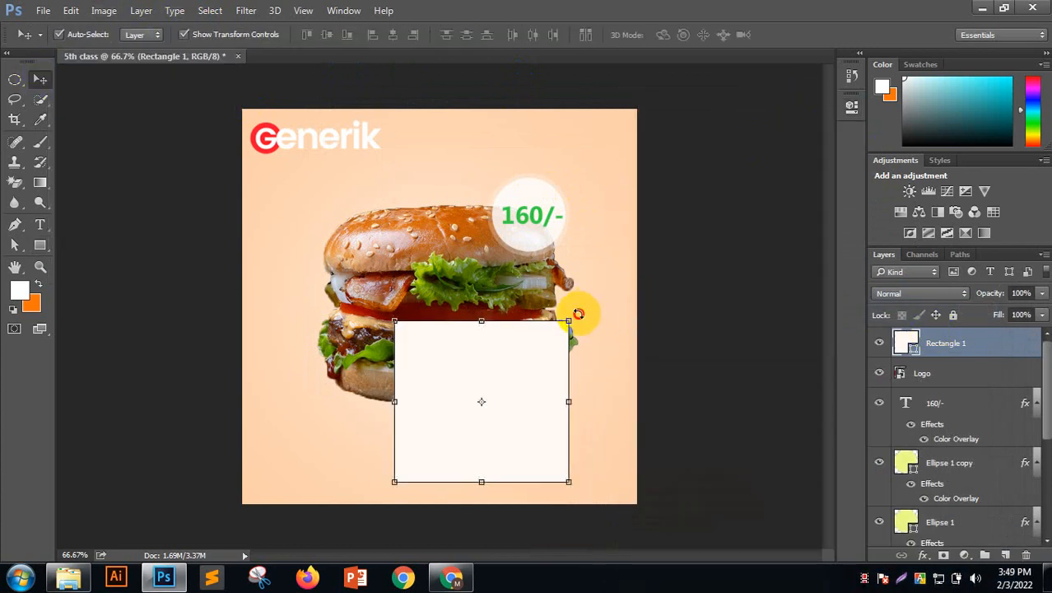
{"action": "left_click_drag", "start_coordinate": [578, 314], "coordinate": [597, 395]}
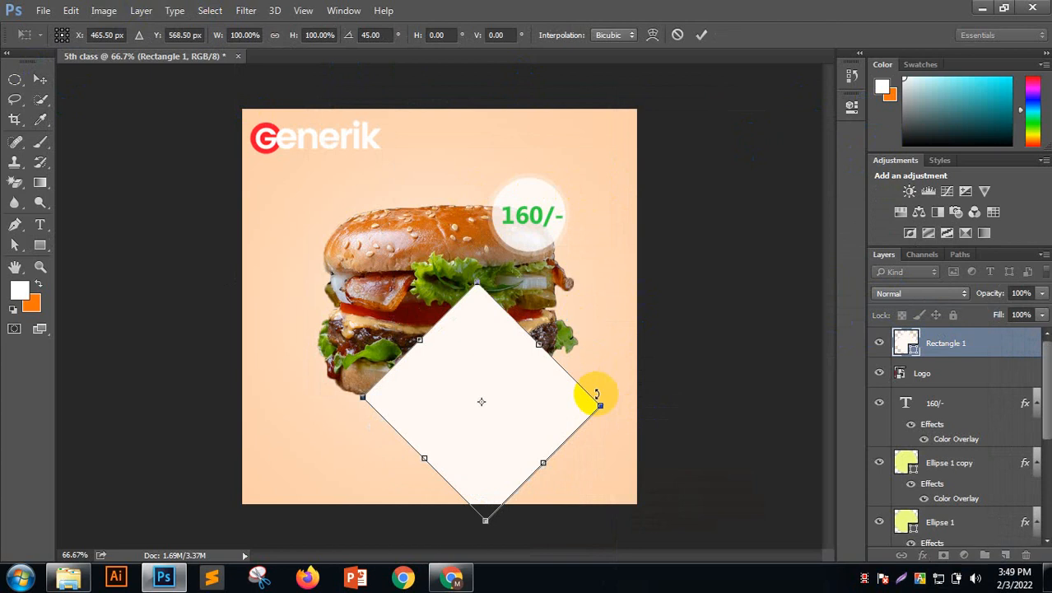
{"action": "left_click_drag", "start_coordinate": [533, 383], "coordinate": [651, 437]}
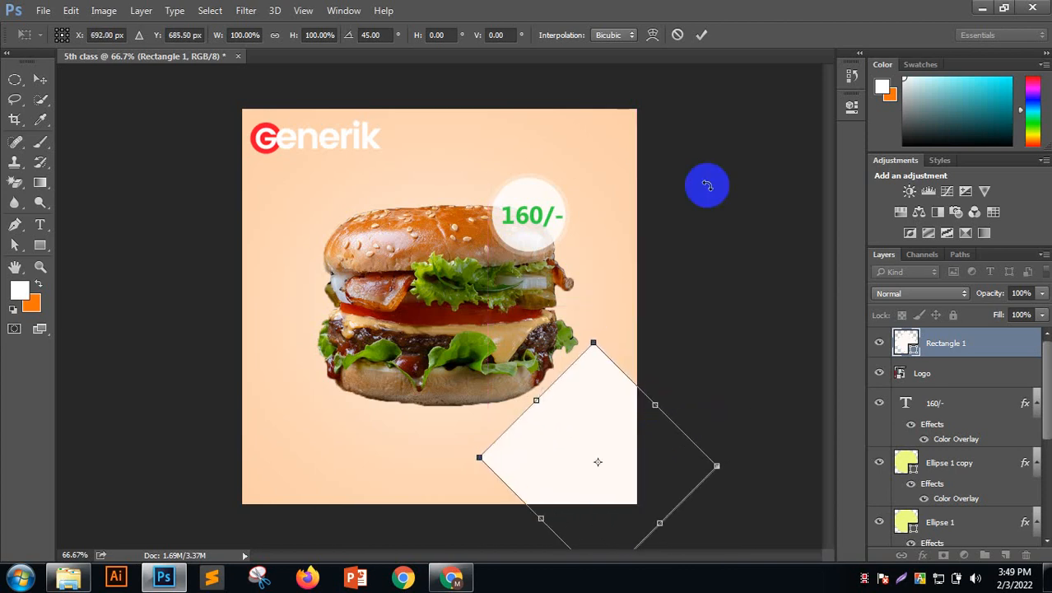
{"action": "left_click", "coordinate": [701, 34]}
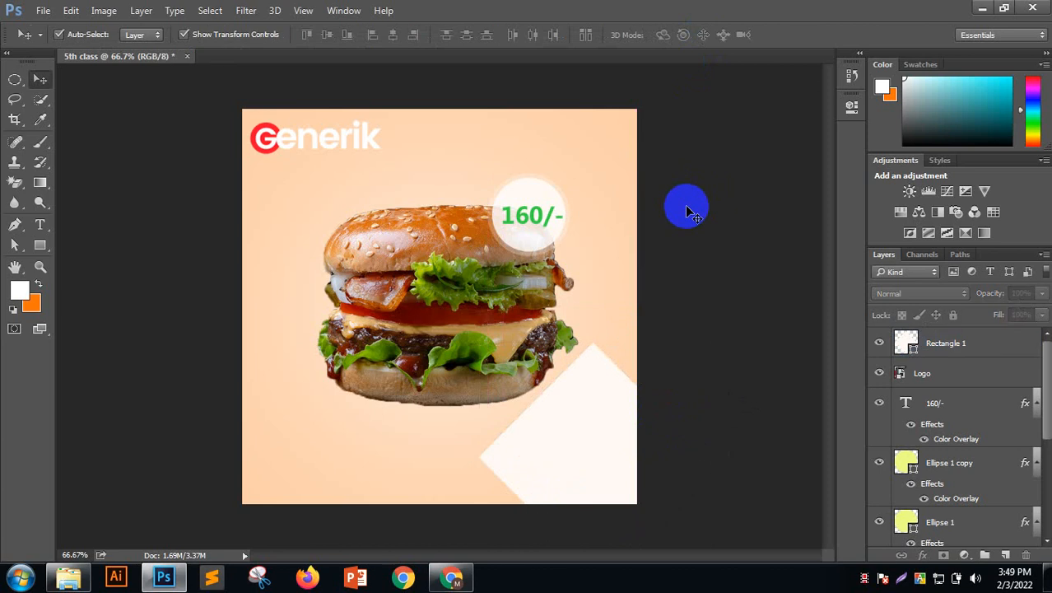
Enlarge the diamond and shift it lower so it covers the lower-right corner
{"action": "scroll", "coordinate": [688, 209], "scroll_direction": "down", "scroll_amount": 2}
{"action": "scroll", "coordinate": [683, 210], "scroll_direction": "up", "scroll_amount": 2}
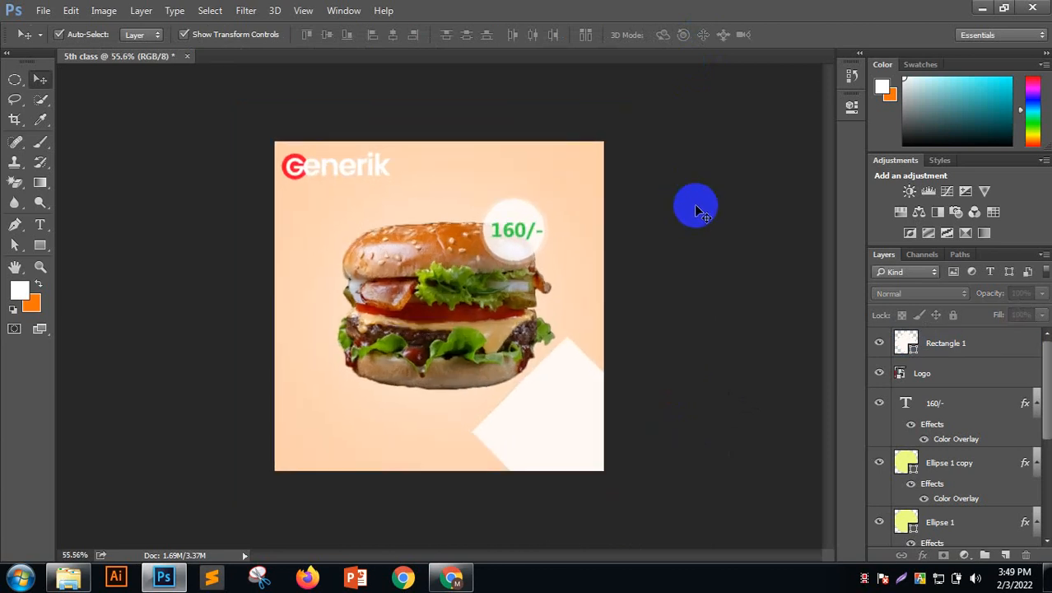
{"action": "scroll", "coordinate": [738, 246], "scroll_direction": "up", "scroll_amount": 1}
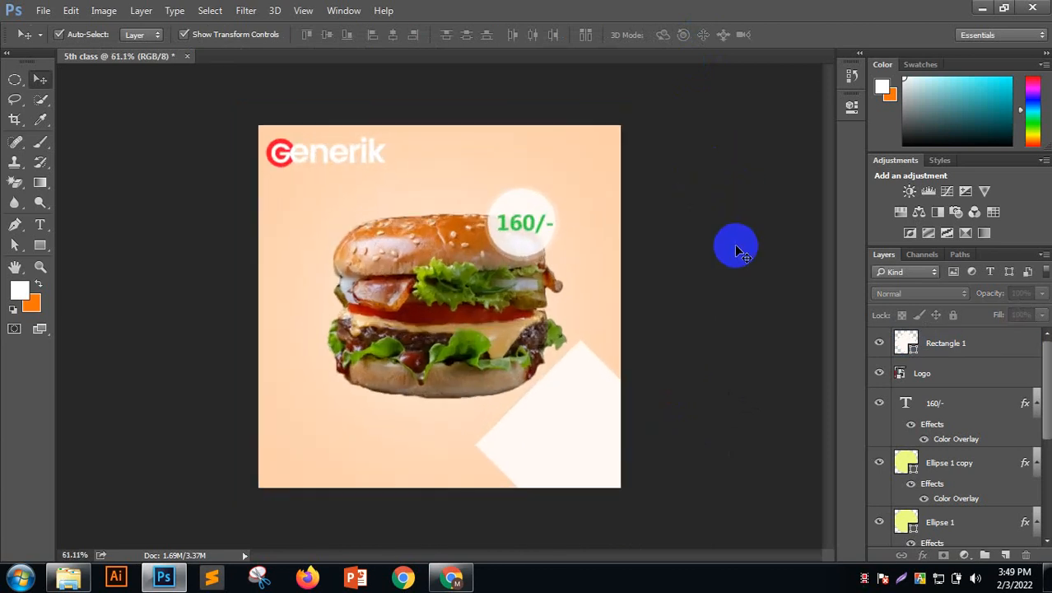
{"action": "left_click", "coordinate": [596, 374]}
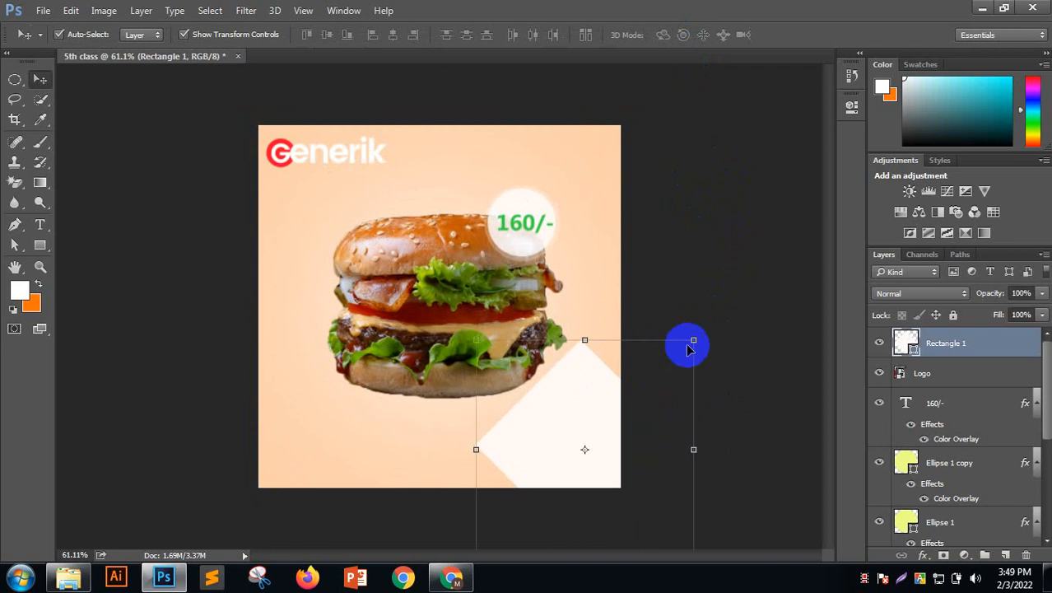
{"action": "left_click_drag", "start_coordinate": [691, 340], "coordinate": [791, 266]}
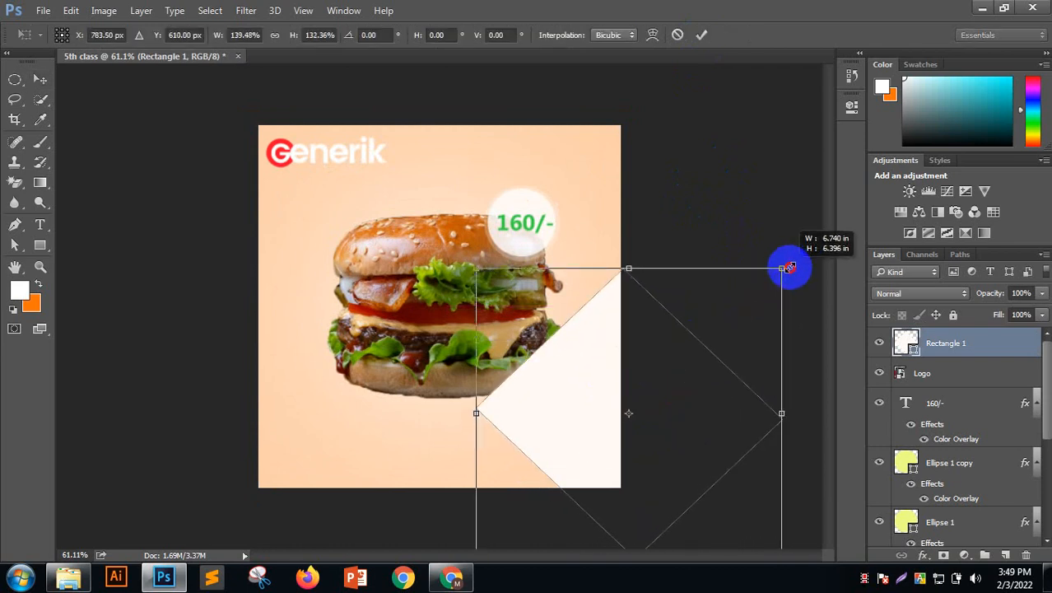
{"action": "left_click_drag", "start_coordinate": [597, 371], "coordinate": [590, 413]}
{"action": "left_click", "coordinate": [708, 36]}
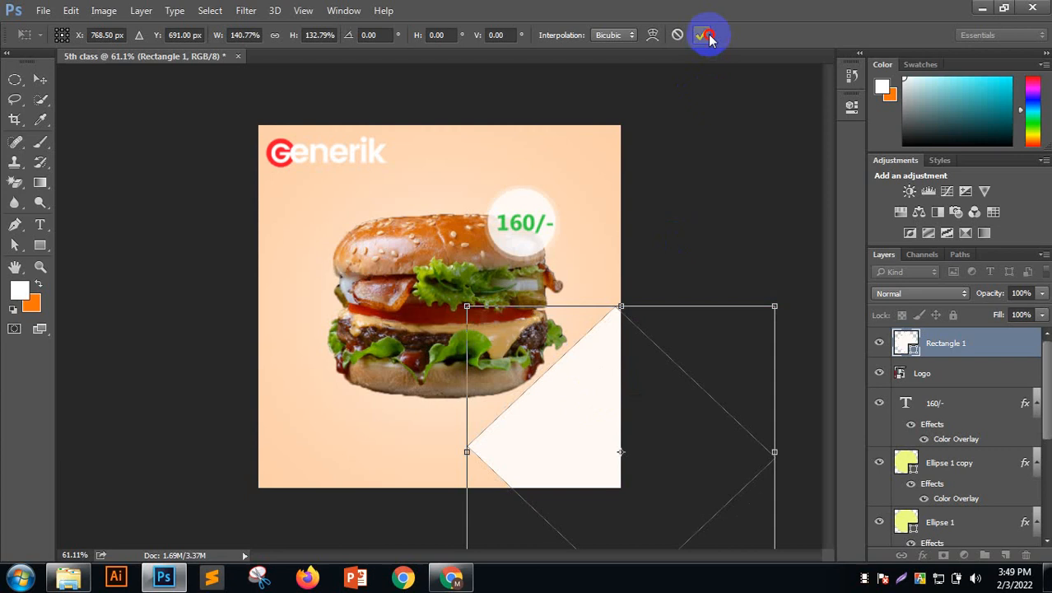
{"action": "left_click", "coordinate": [712, 133]}
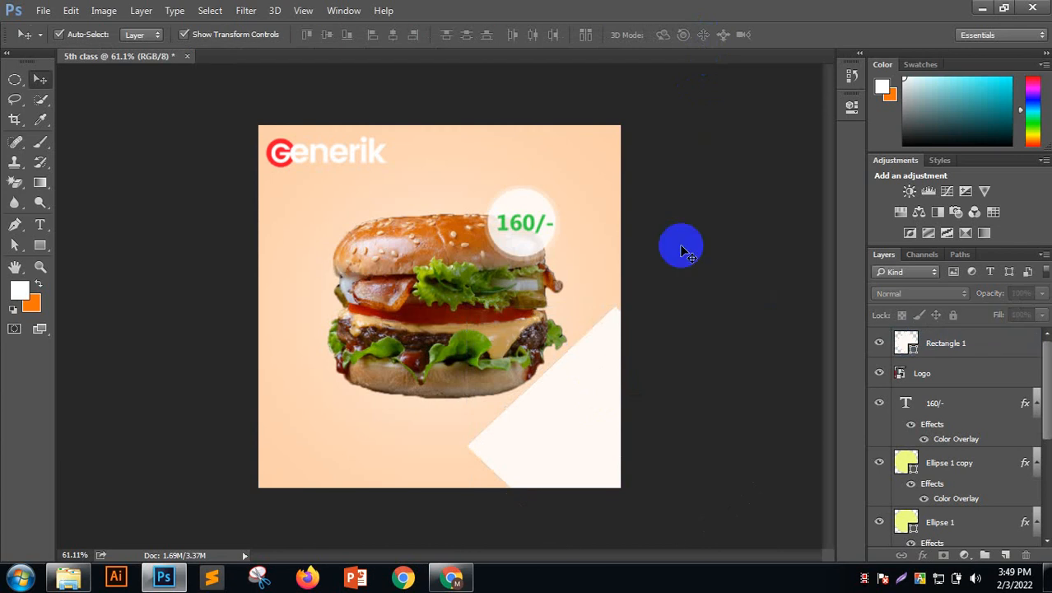
Nudge the white triangle slightly right and reselect the Rectangle 1 layer
{"action": "left_click", "coordinate": [557, 445]}
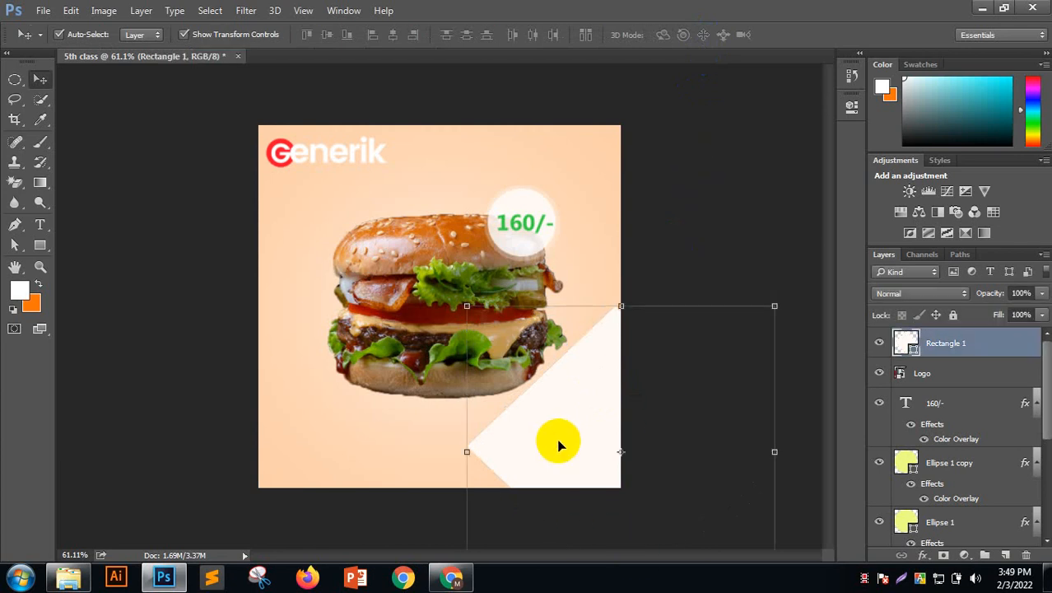
{"action": "left_click", "coordinate": [698, 273]}
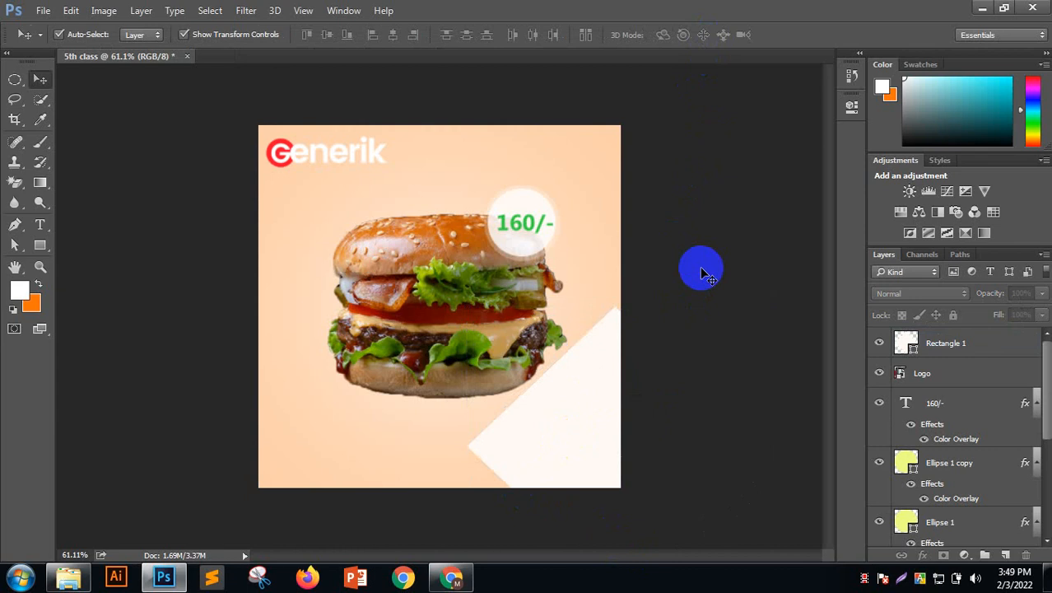
{"action": "left_click", "coordinate": [618, 360]}
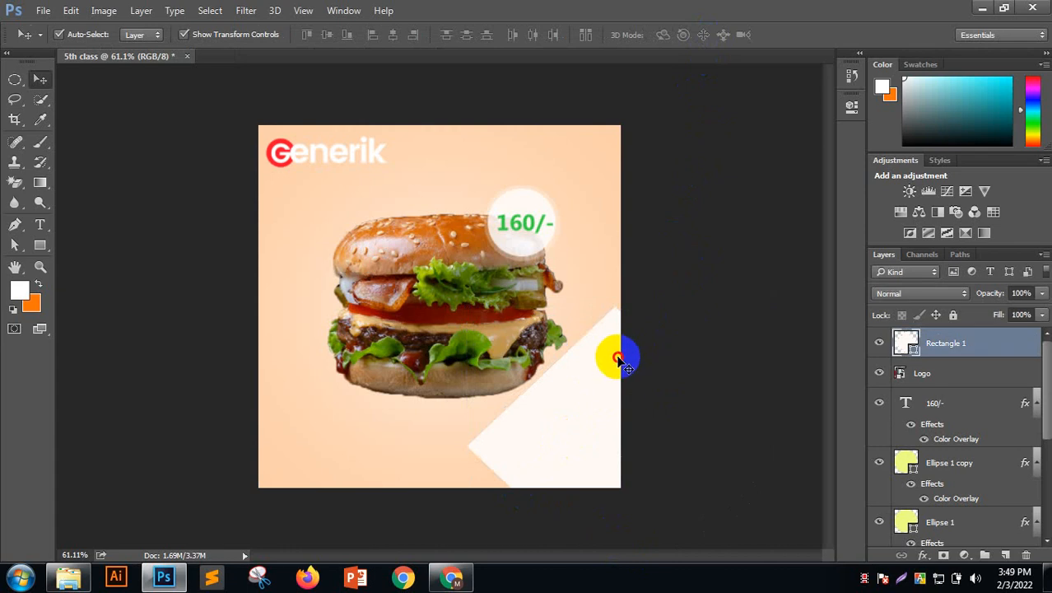
{"action": "left_click_drag", "start_coordinate": [620, 356], "coordinate": [623, 356]}
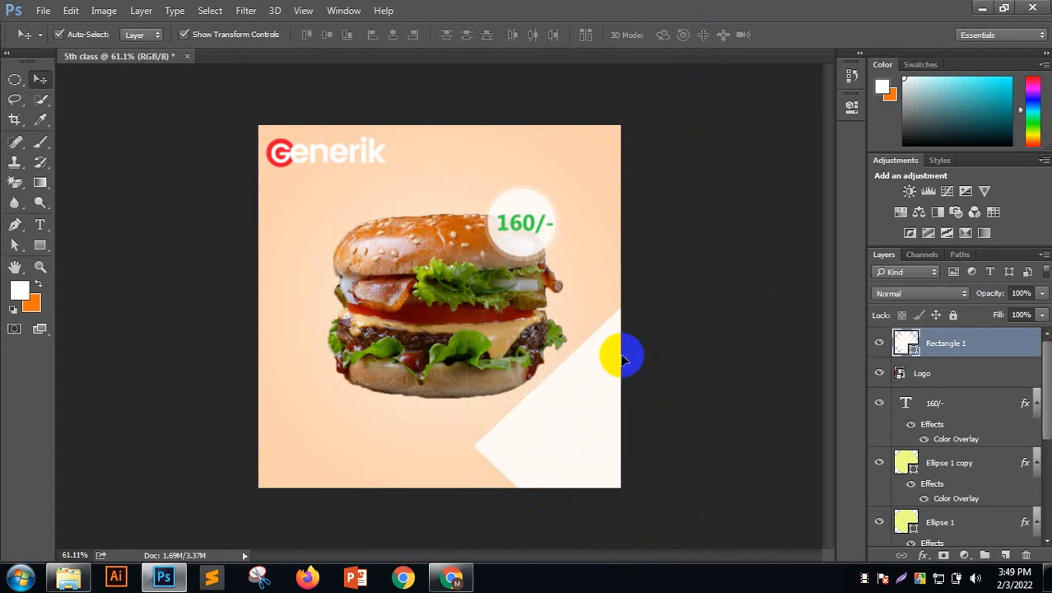
{"action": "left_click", "coordinate": [687, 218]}
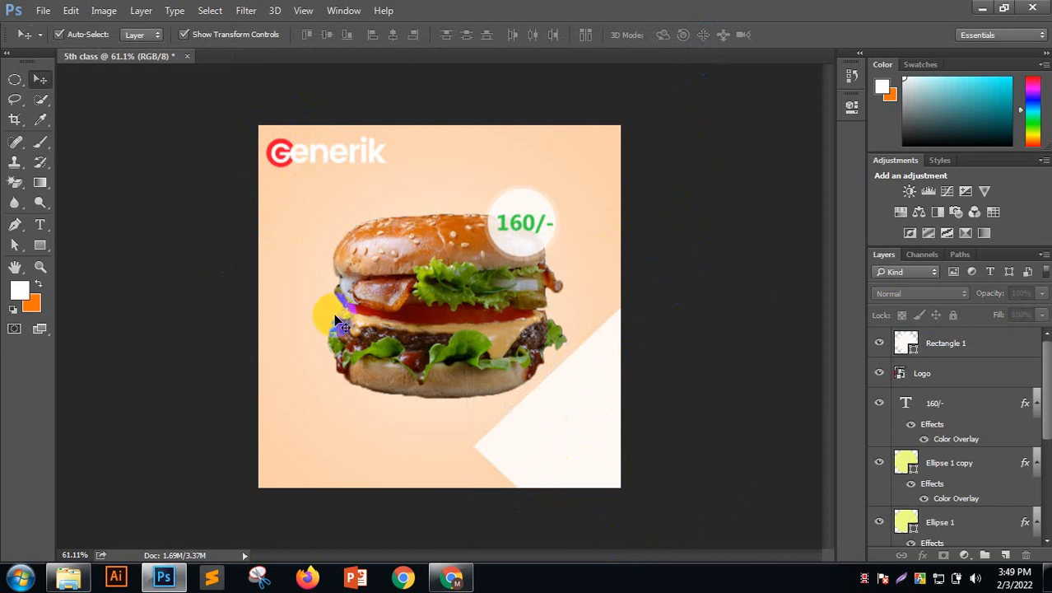
{"action": "left_click", "coordinate": [583, 429]}
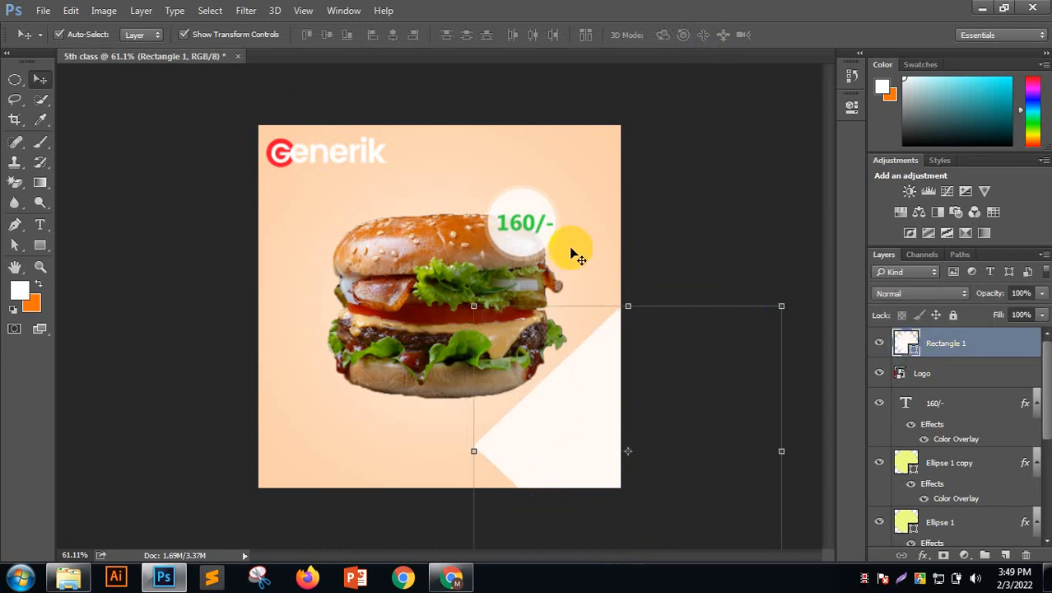
{"action": "left_click", "coordinate": [925, 554]}
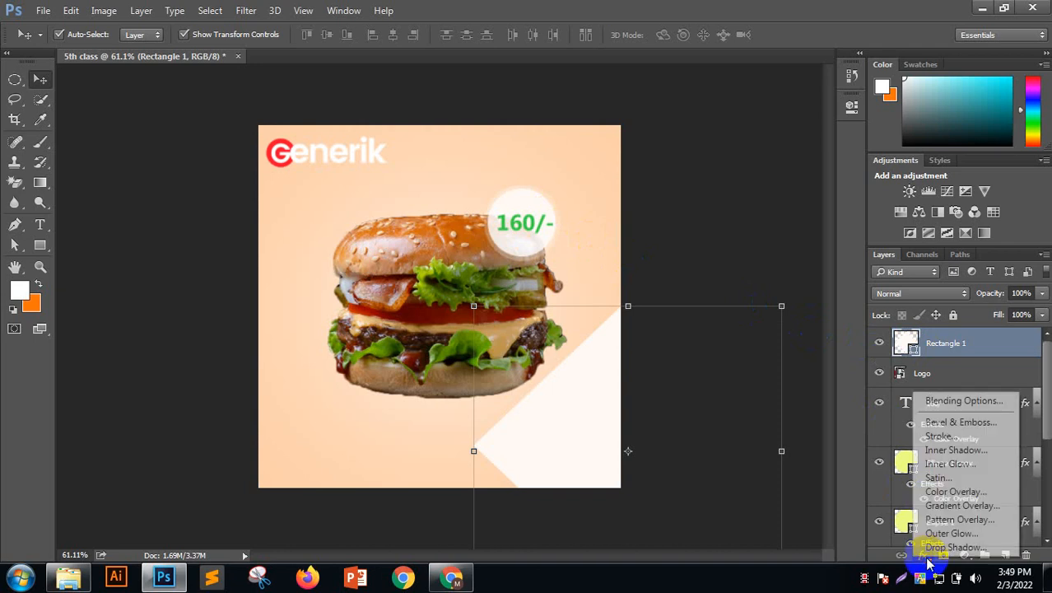
Add a Color Overlay to the triangle and pick a softer red
{"action": "left_click", "coordinate": [950, 492]}
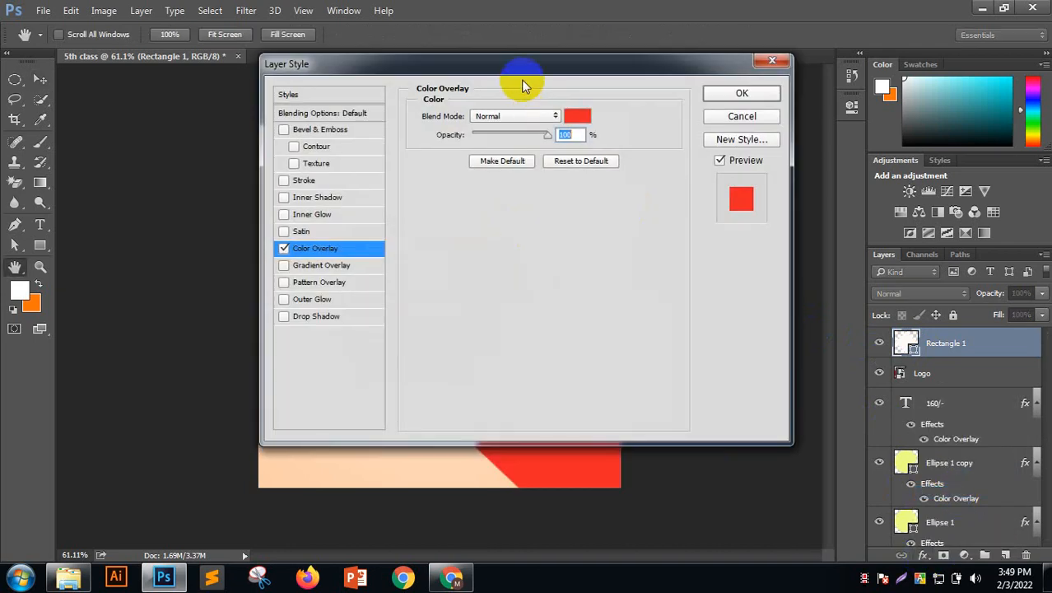
{"action": "left_click_drag", "start_coordinate": [521, 87], "coordinate": [979, 190]}
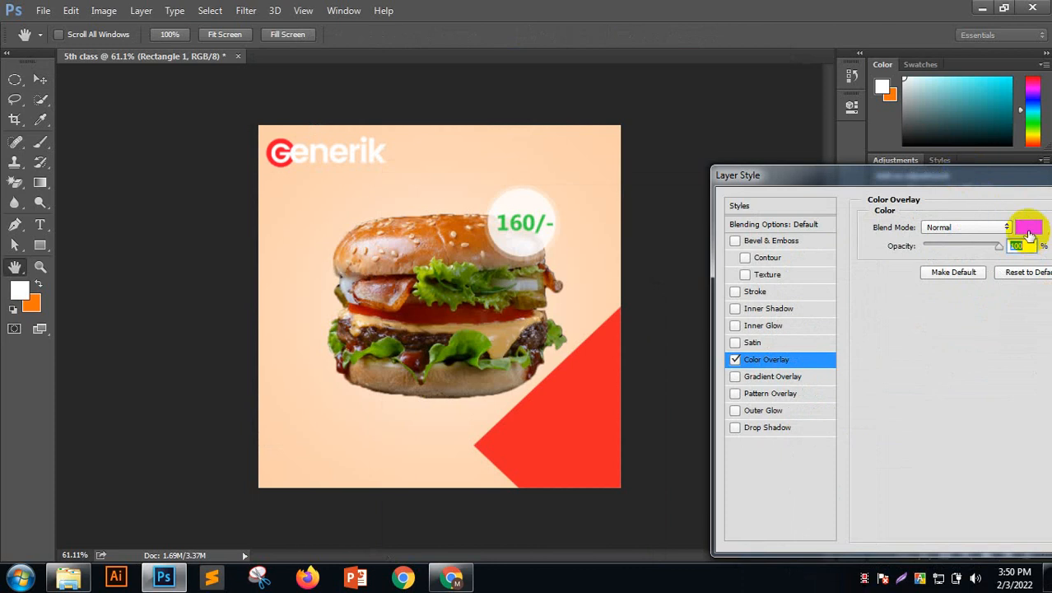
{"action": "left_click", "coordinate": [1028, 233]}
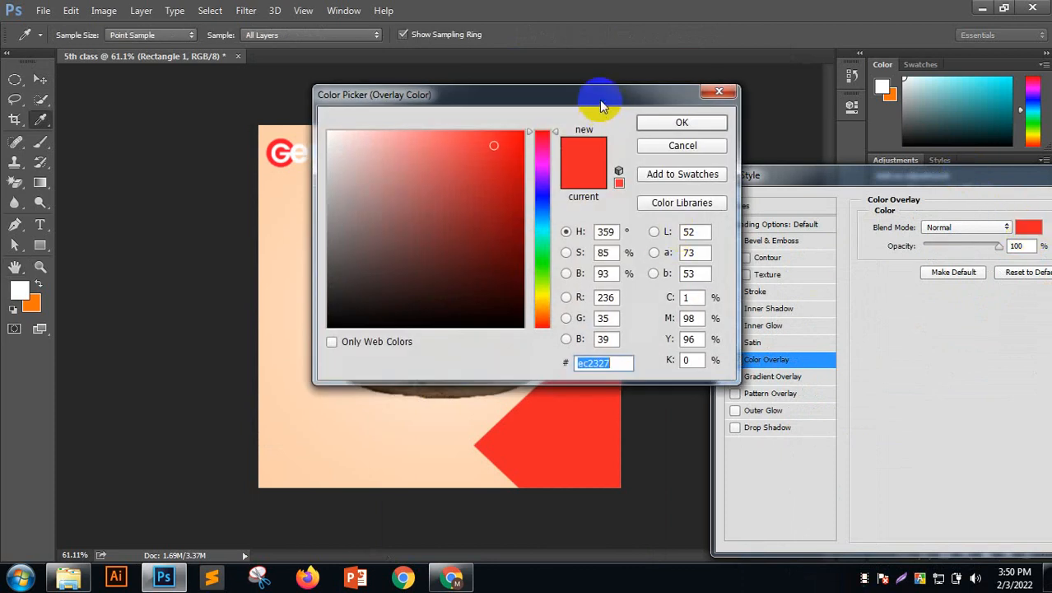
{"action": "left_click_drag", "start_coordinate": [599, 99], "coordinate": [1018, 257]}
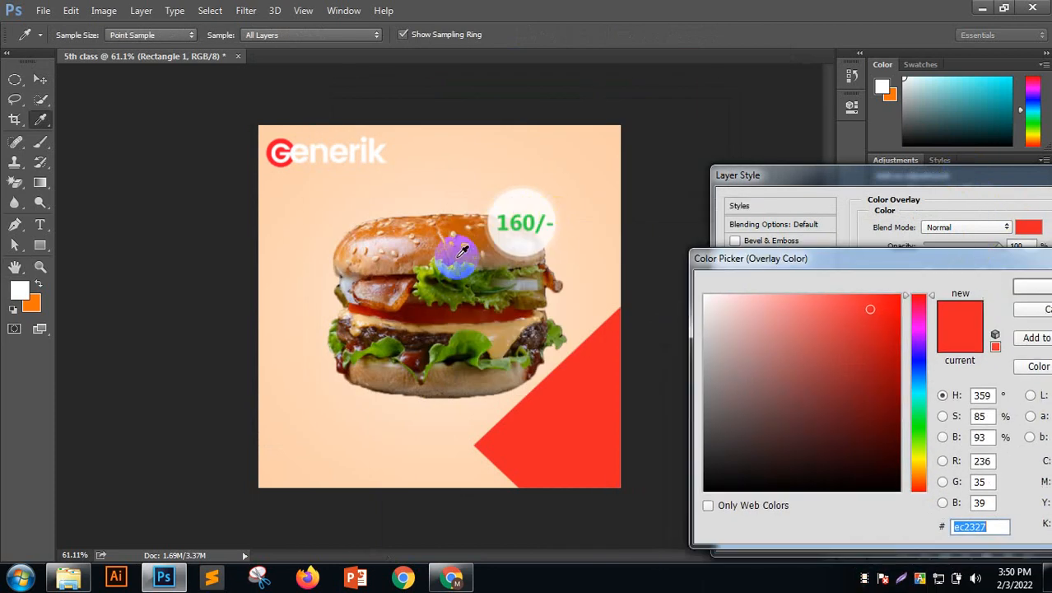
{"action": "left_click_drag", "start_coordinate": [825, 349], "coordinate": [829, 297]}
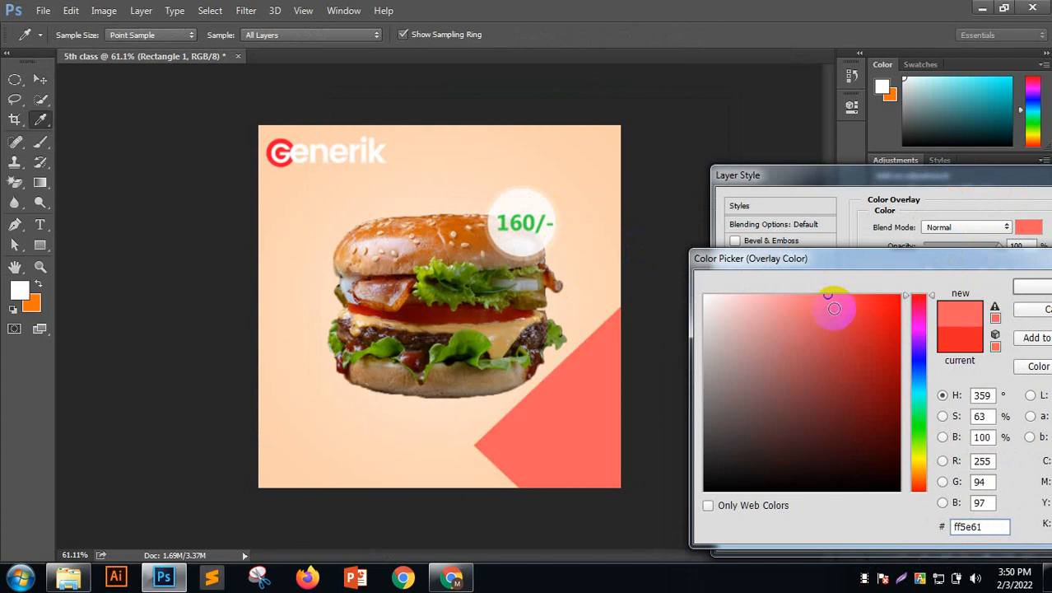
{"action": "left_click_drag", "start_coordinate": [836, 299], "coordinate": [837, 304]}
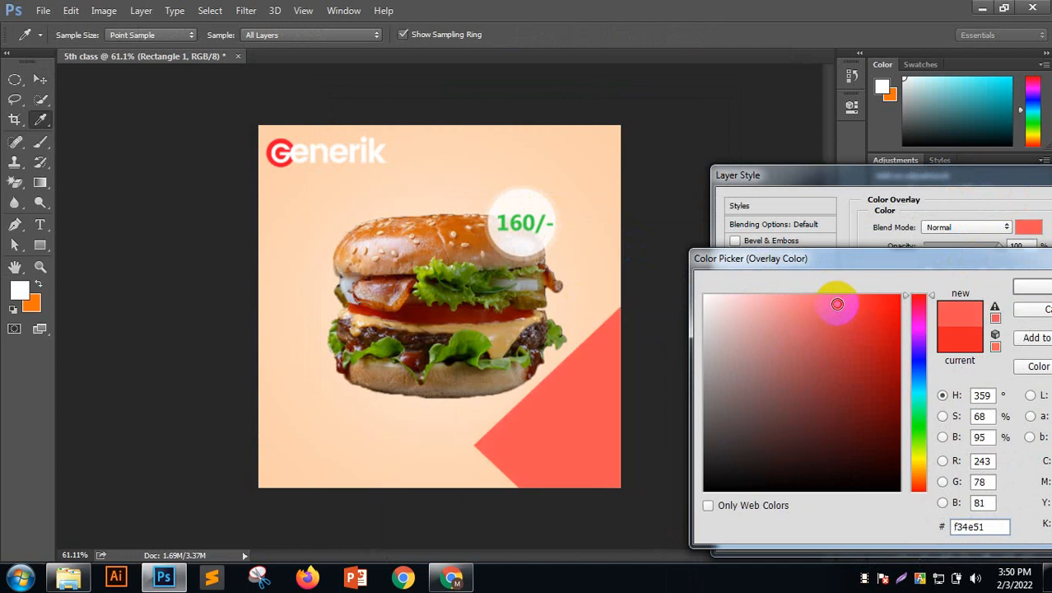
{"action": "left_click", "coordinate": [1038, 286]}
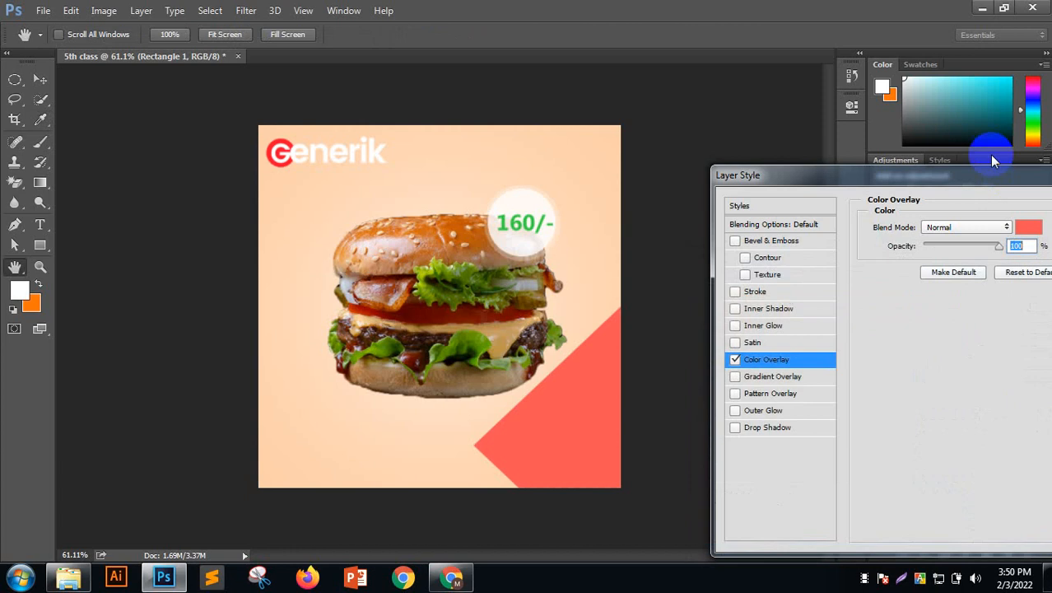
Apply the overlay, finish the triangle's transform, and switch to Chrome
{"action": "left_click_drag", "start_coordinate": [860, 164], "coordinate": [629, 146]}
{"action": "left_click", "coordinate": [974, 183]}
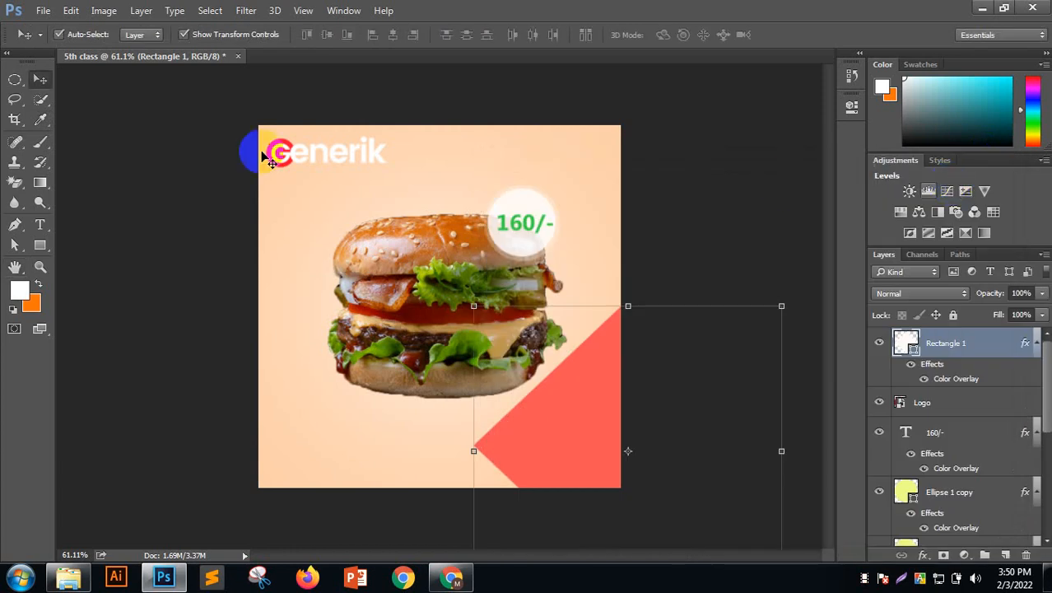
{"action": "left_click", "coordinate": [129, 121]}
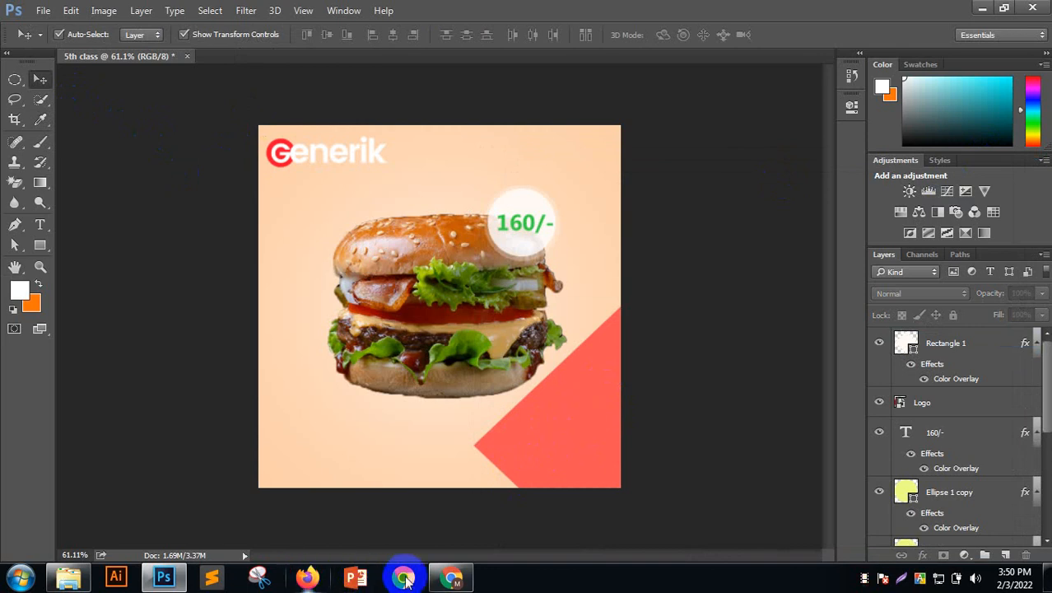
{"action": "left_click", "coordinate": [450, 576]}
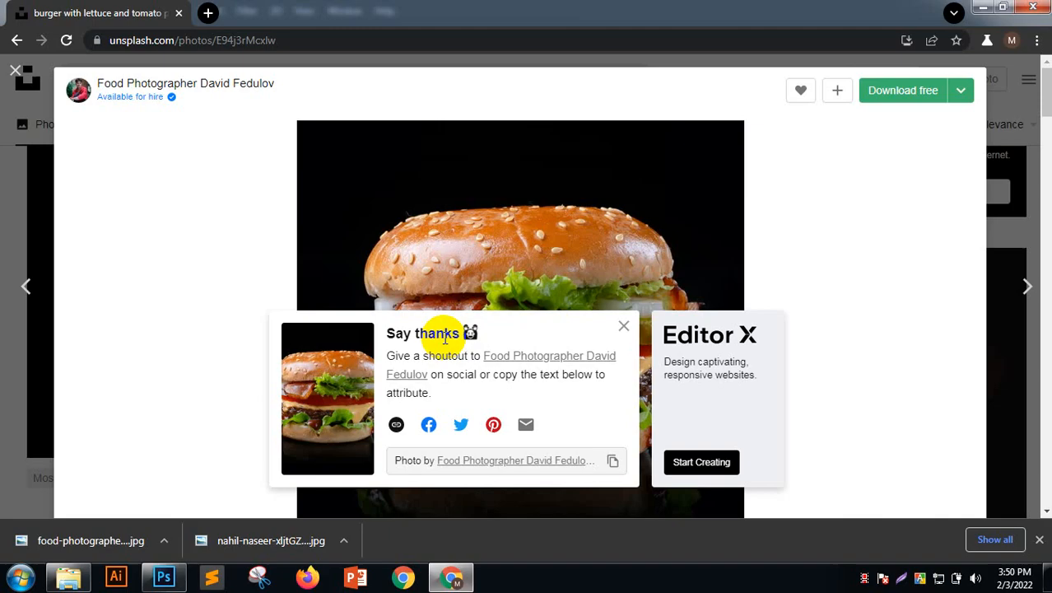
Search Google for 'free delivery icon png' in a new tab
{"action": "left_click", "coordinate": [208, 13]}
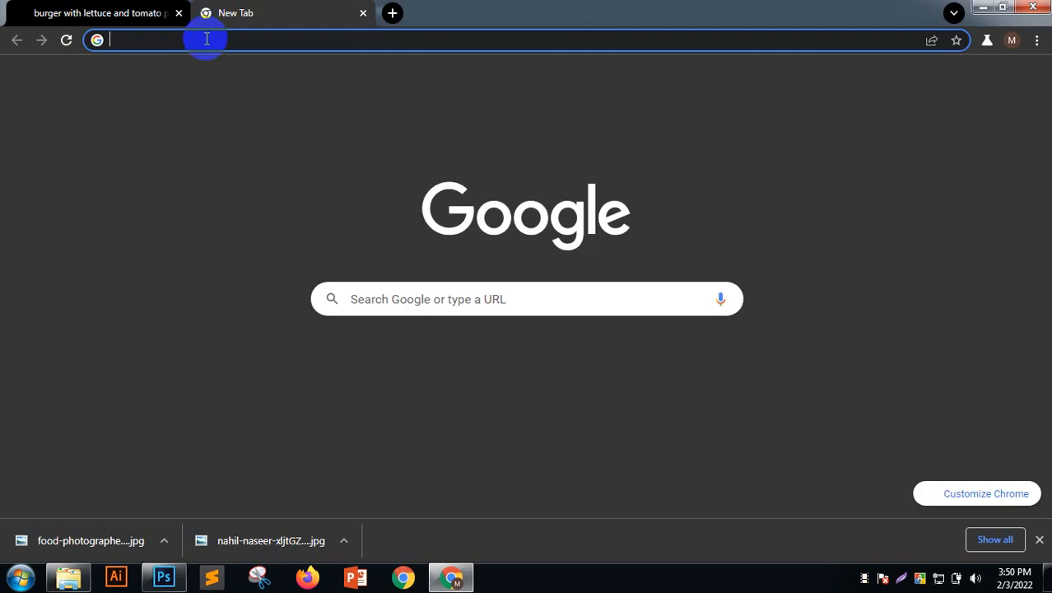
{"action": "type", "text": "free deliver"}
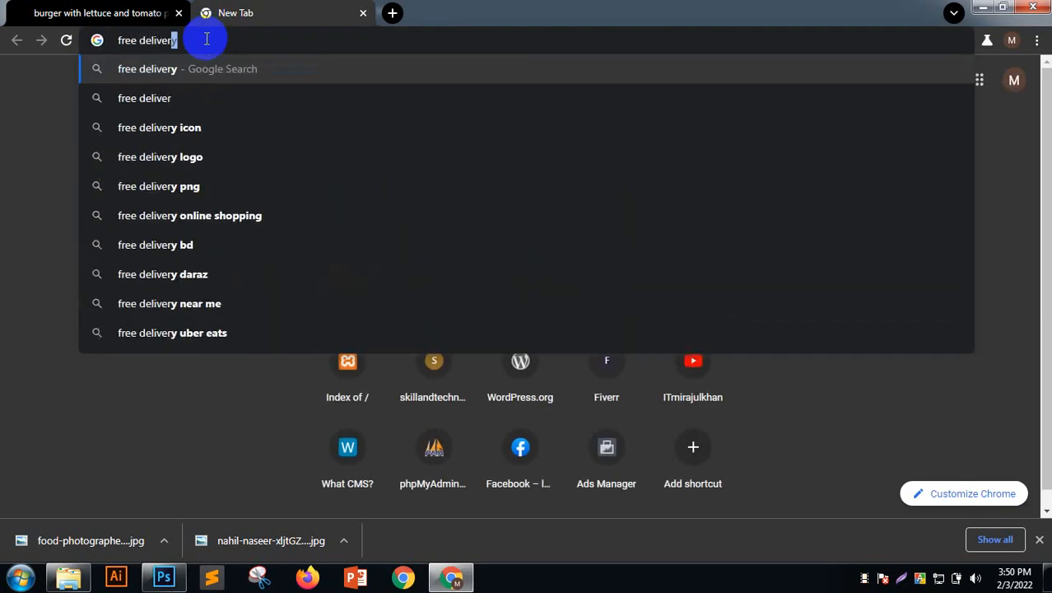
{"action": "type", "text": "y i"}
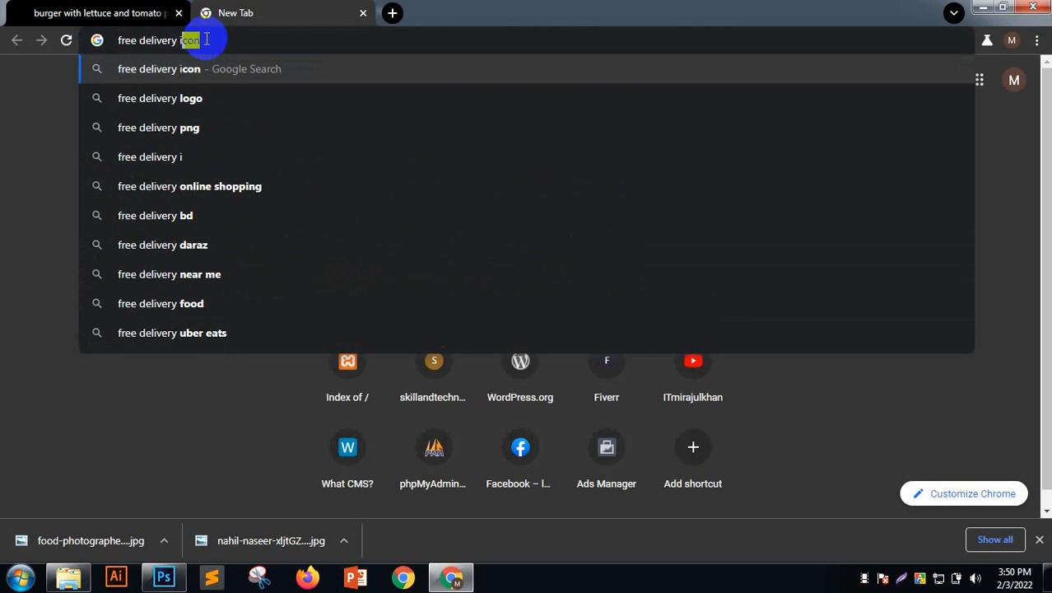
{"action": "type", "text": "con o"}
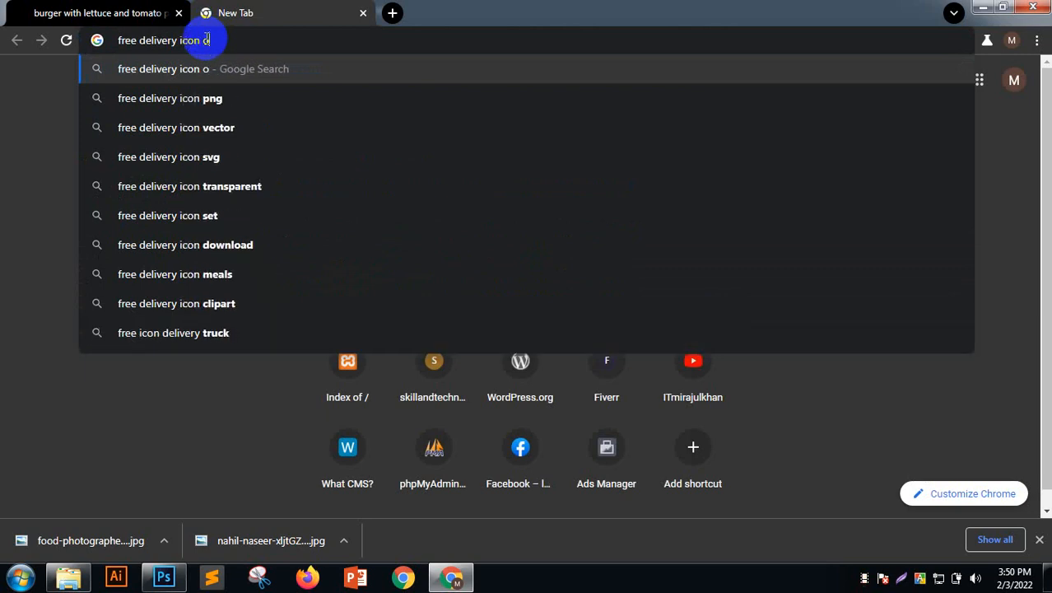
{"action": "key", "text": "BackSpace"}
{"action": "type", "text": "p"}
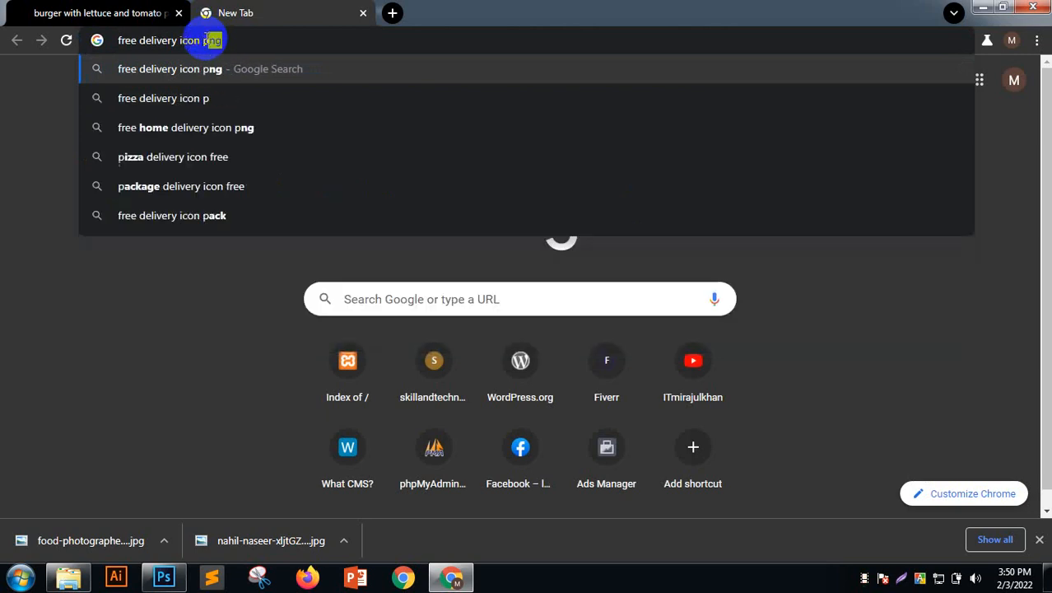
{"action": "type", "text": "ng"}
{"action": "key", "text": "Return"}
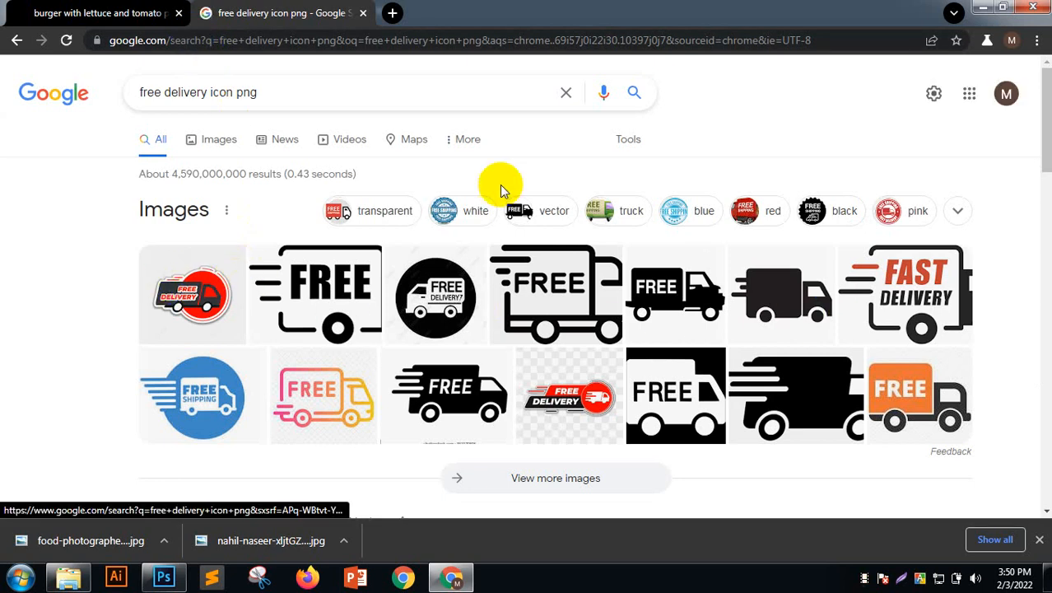
Switch to Images results and preview the scooter Free Home Delivery image
{"action": "left_click", "coordinate": [202, 140]}
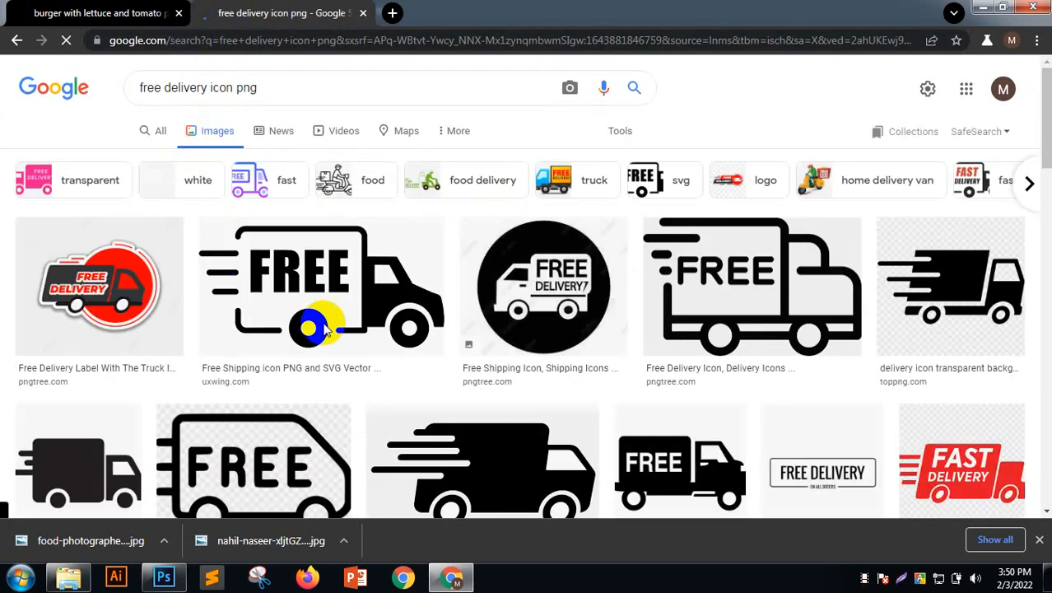
{"action": "scroll", "coordinate": [354, 296], "scroll_direction": "down", "scroll_amount": 2}
{"action": "scroll", "coordinate": [356, 300], "scroll_direction": "down", "scroll_amount": 6}
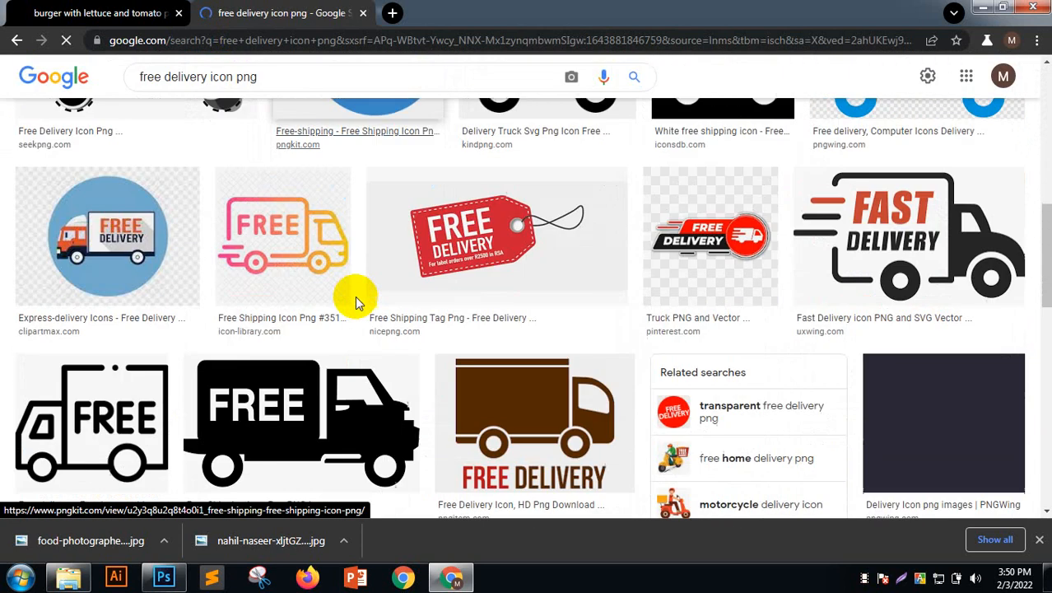
{"action": "left_click", "coordinate": [474, 226]}
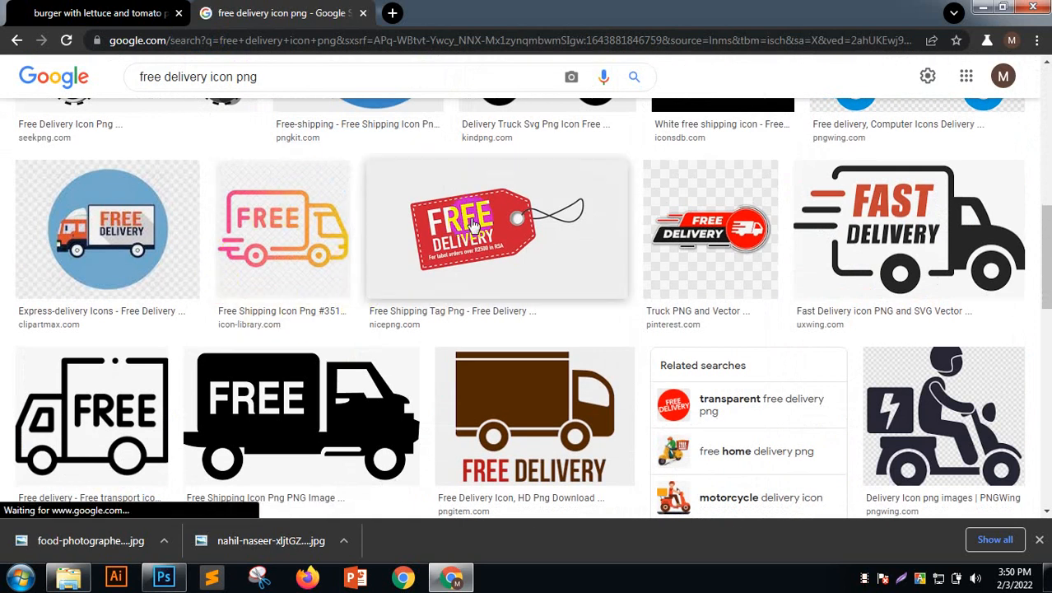
{"action": "scroll", "coordinate": [955, 371], "scroll_direction": "down", "scroll_amount": 2}
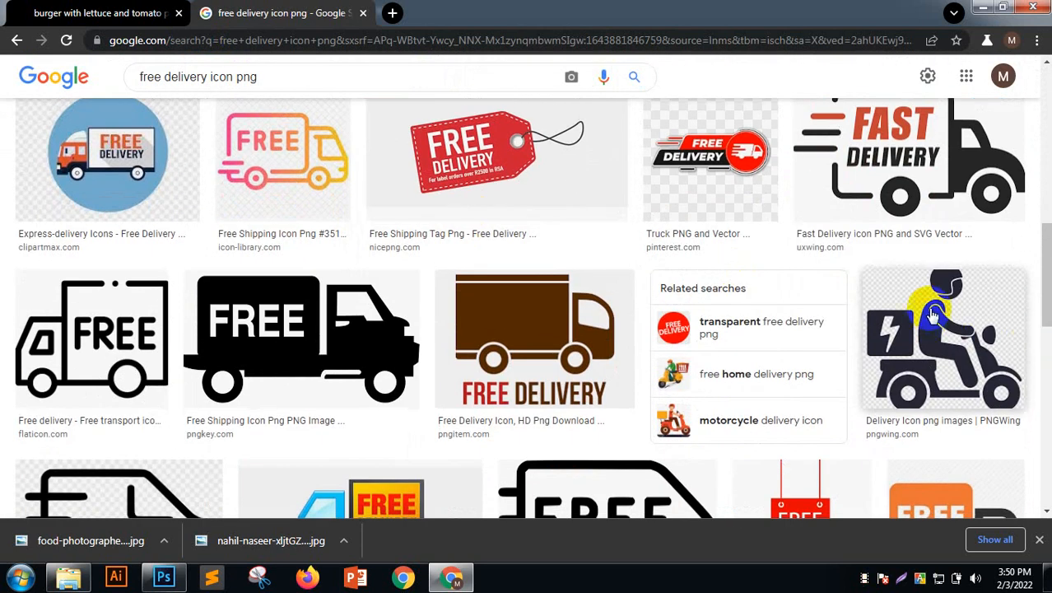
{"action": "scroll", "coordinate": [955, 366], "scroll_direction": "down", "scroll_amount": 4}
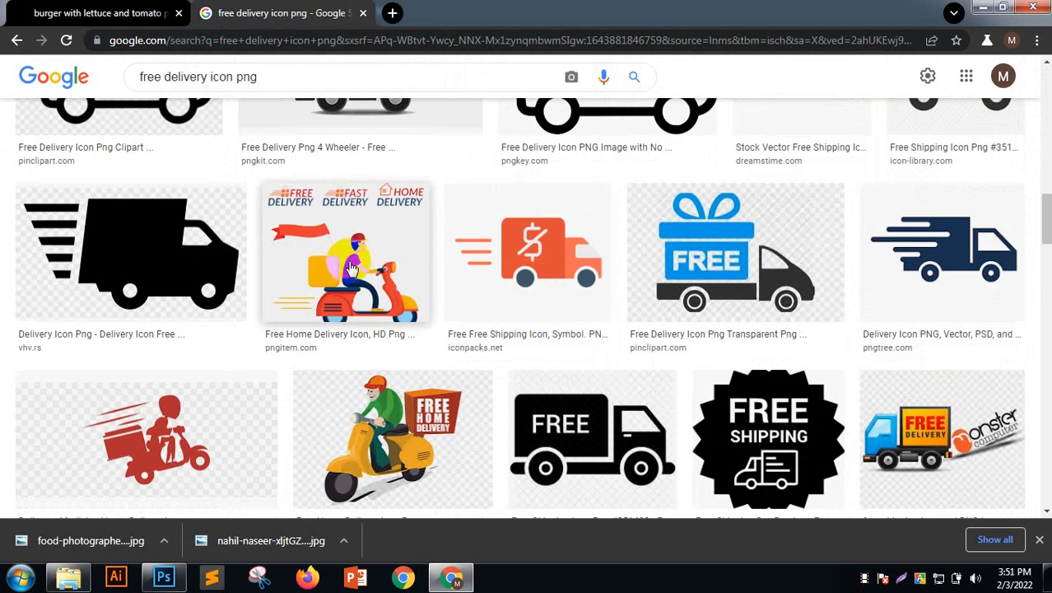
{"action": "left_click", "coordinate": [351, 268]}
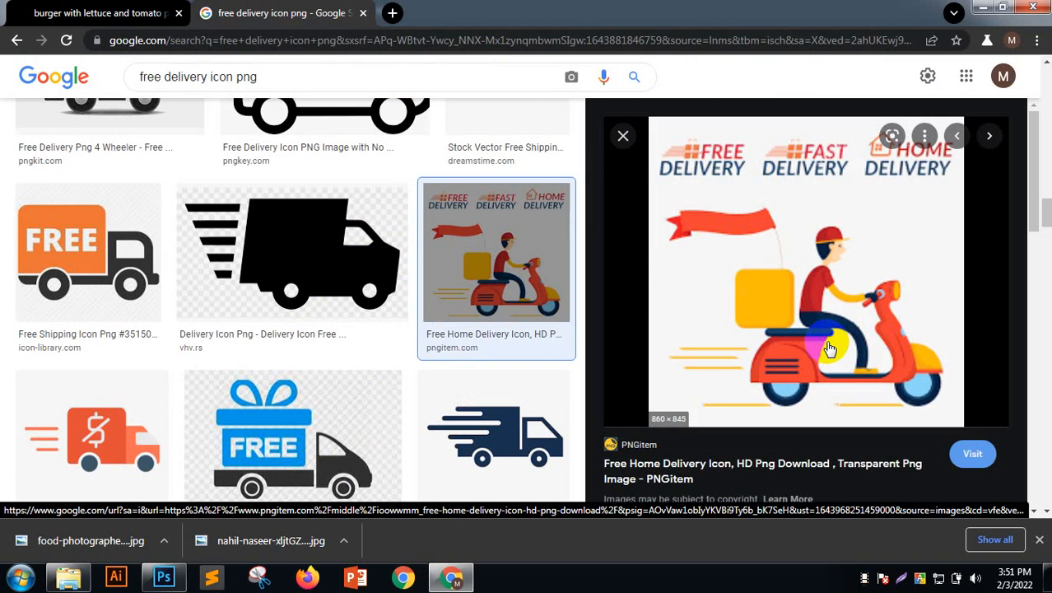
Scroll through the image results below the scooter preview
{"action": "scroll", "coordinate": [287, 255], "scroll_direction": "down", "scroll_amount": 3}
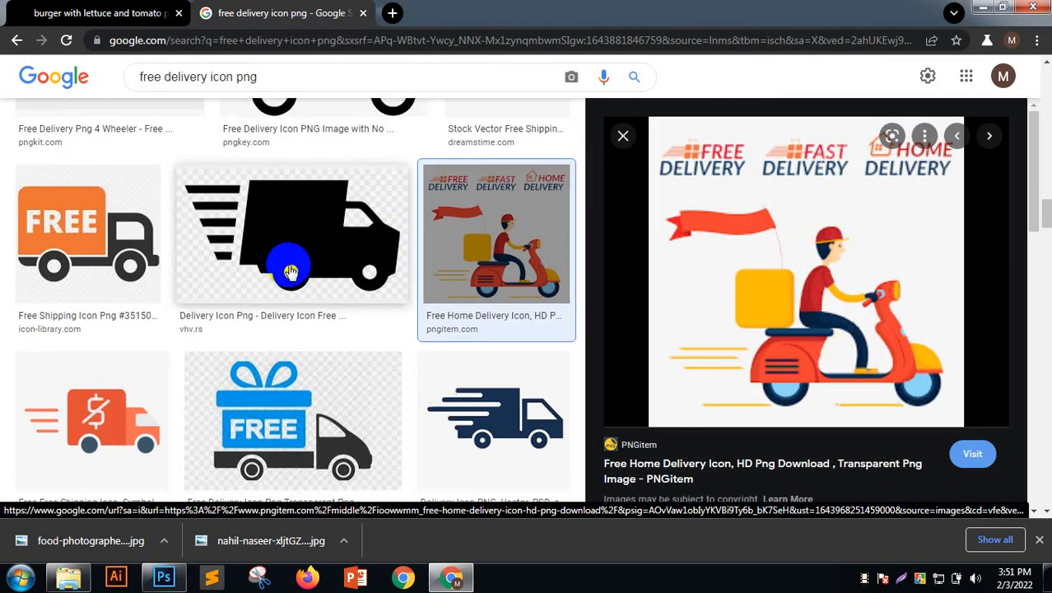
{"action": "scroll", "coordinate": [290, 272], "scroll_direction": "down", "scroll_amount": 5}
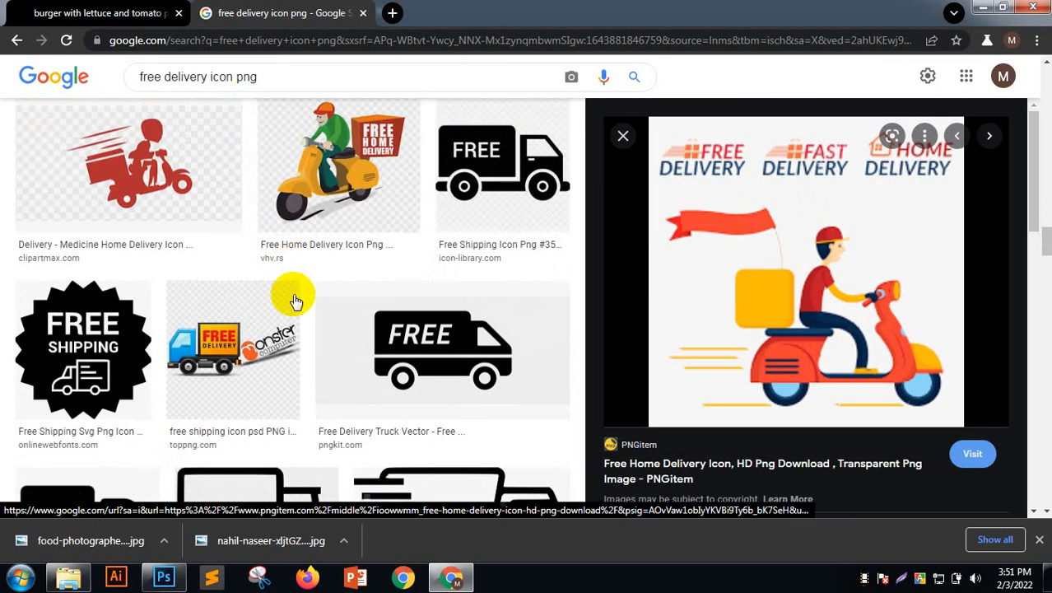
{"action": "scroll", "coordinate": [292, 293], "scroll_direction": "down", "scroll_amount": 3}
{"action": "scroll", "coordinate": [292, 297], "scroll_direction": "down", "scroll_amount": 9}
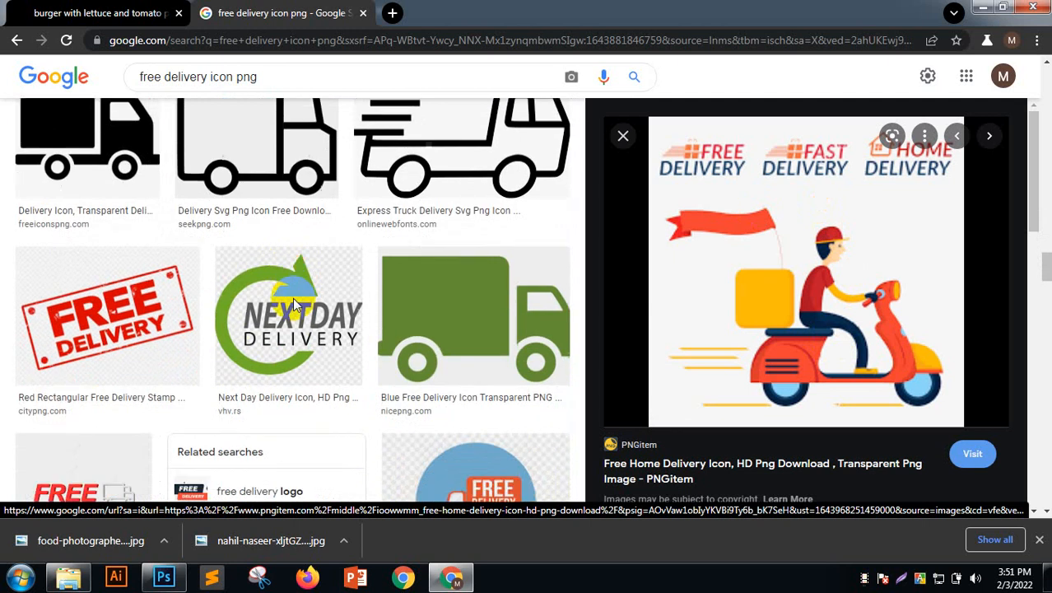
{"action": "scroll", "coordinate": [294, 304], "scroll_direction": "down", "scroll_amount": 3}
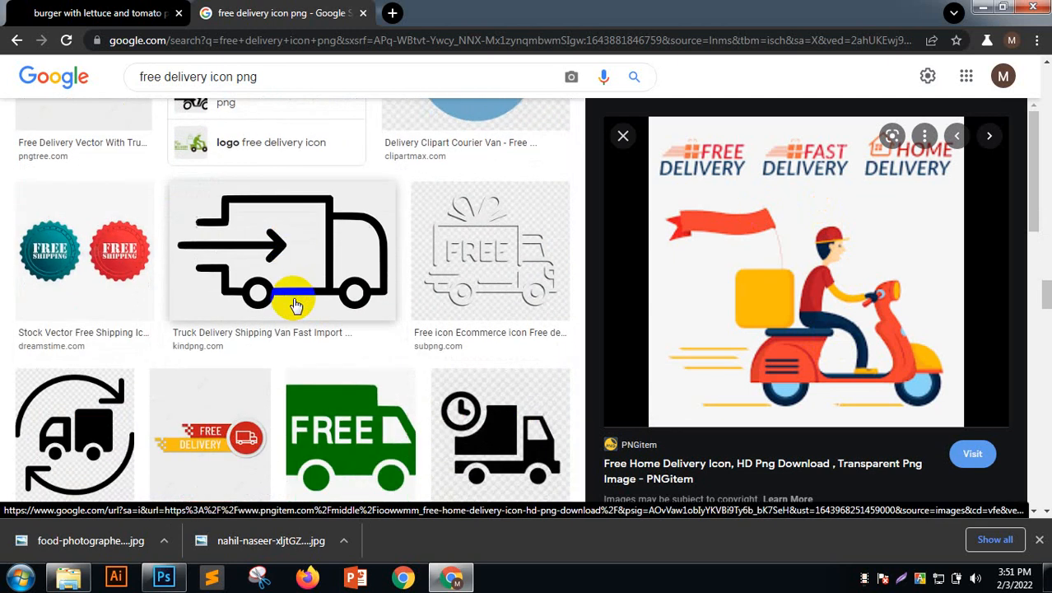
{"action": "scroll", "coordinate": [295, 305], "scroll_direction": "down", "scroll_amount": 4}
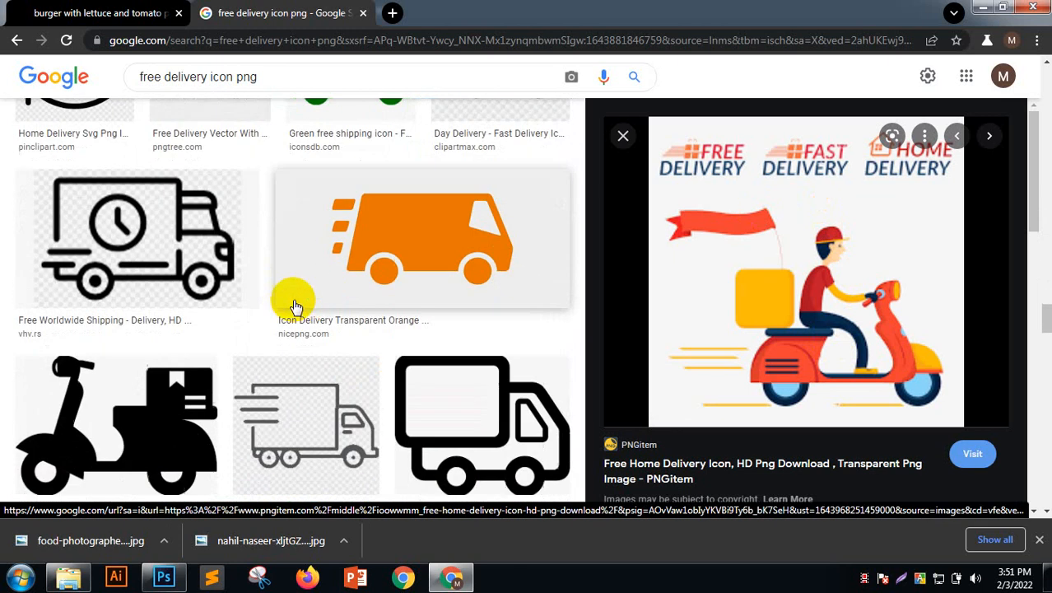
{"action": "scroll", "coordinate": [311, 303], "scroll_direction": "down", "scroll_amount": 10}
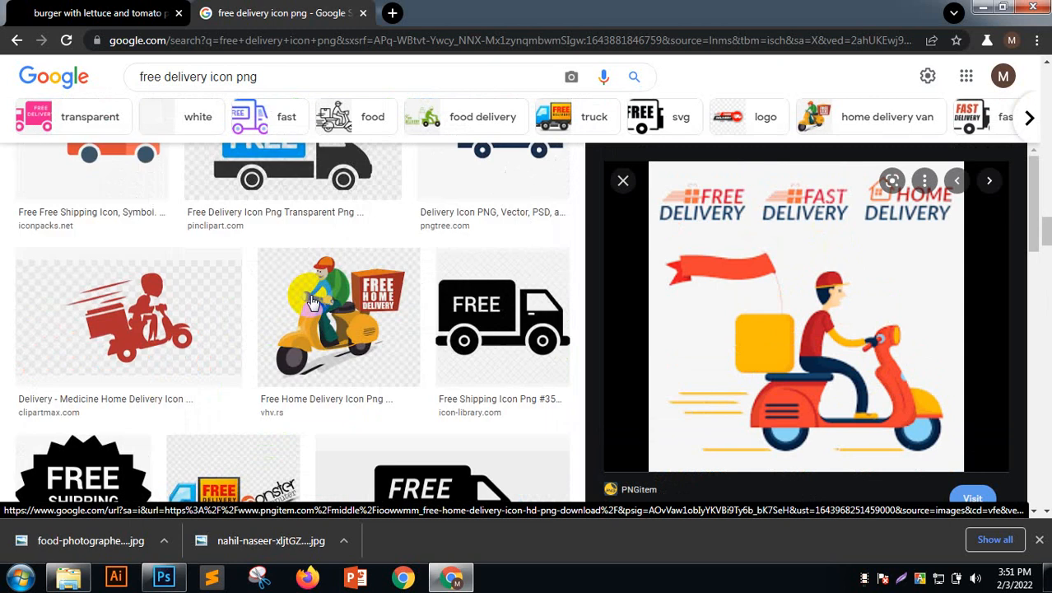
{"action": "scroll", "coordinate": [313, 303], "scroll_direction": "up", "scroll_amount": 15}
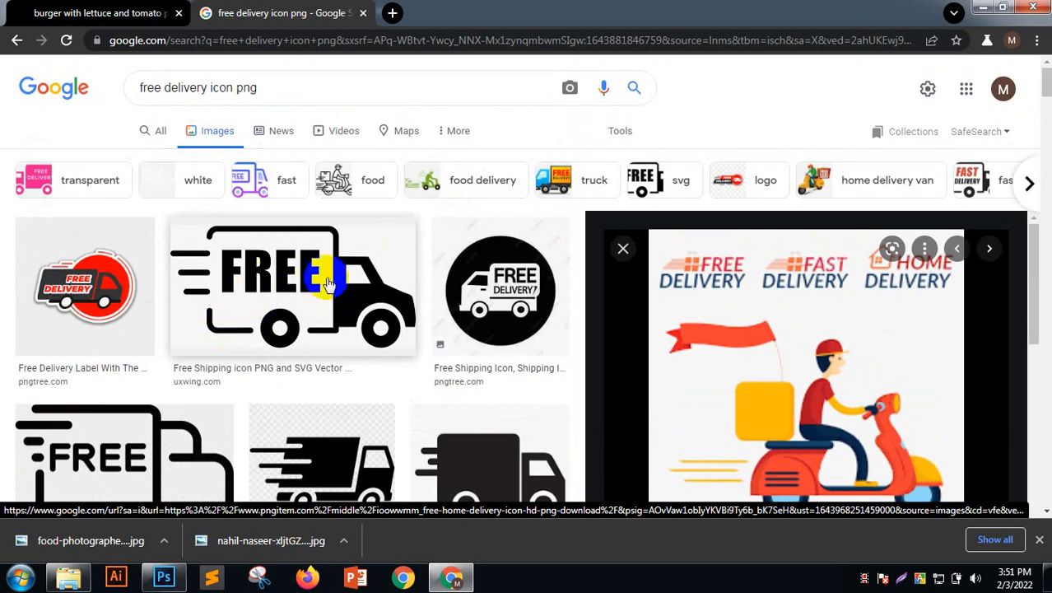
{"action": "scroll", "coordinate": [427, 257], "scroll_direction": "down", "scroll_amount": 3}
{"action": "scroll", "coordinate": [428, 257], "scroll_direction": "down", "scroll_amount": 9}
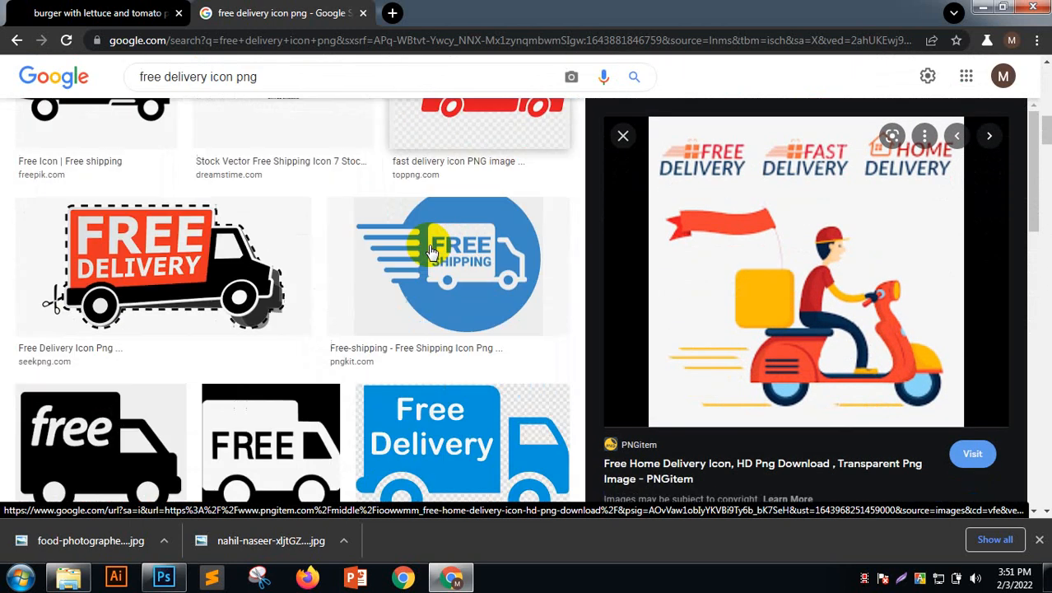
{"action": "scroll", "coordinate": [430, 251], "scroll_direction": "down", "scroll_amount": 5}
{"action": "scroll", "coordinate": [430, 247], "scroll_direction": "up", "scroll_amount": 2}
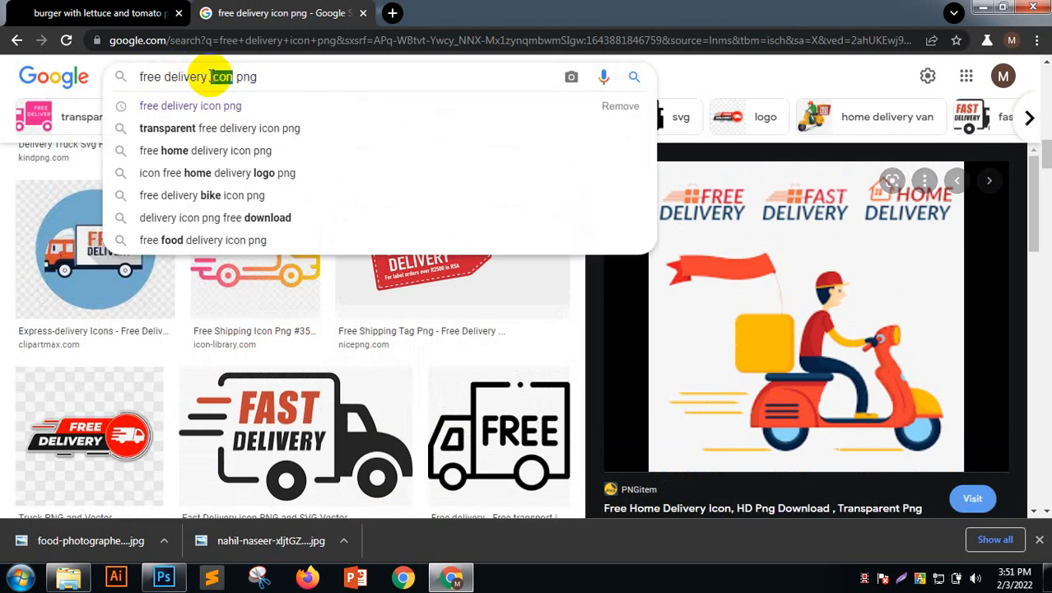
Search 'free delivery png' instead and preview the Free Home Delivery scooter image
{"action": "key", "text": "BackSpace"}
{"action": "key", "text": "Return"}
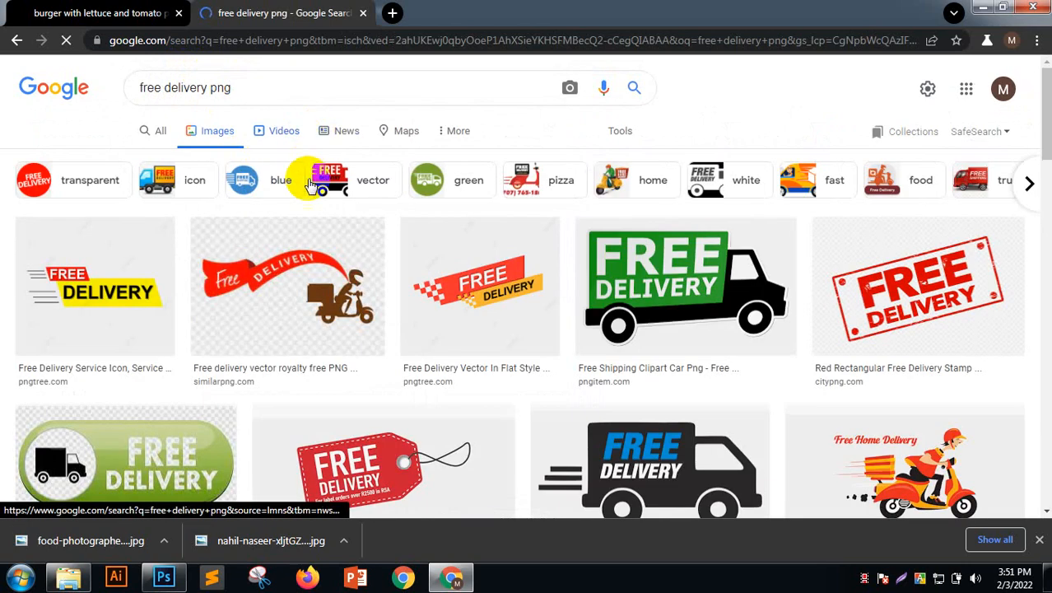
{"action": "scroll", "coordinate": [457, 182], "scroll_direction": "down", "scroll_amount": 1}
{"action": "scroll", "coordinate": [457, 183], "scroll_direction": "down", "scroll_amount": 1}
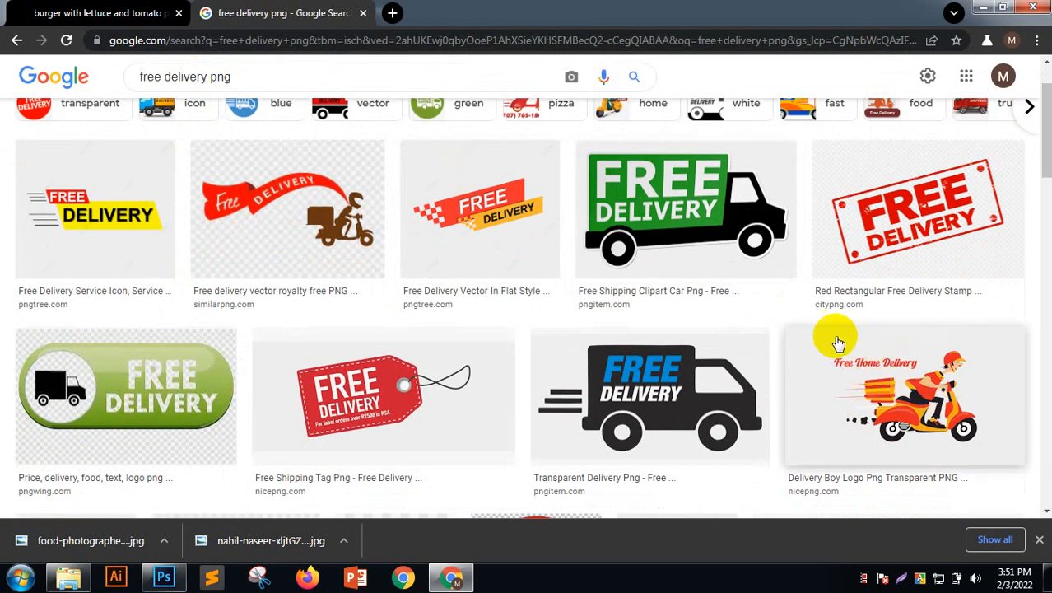
{"action": "left_click", "coordinate": [861, 378]}
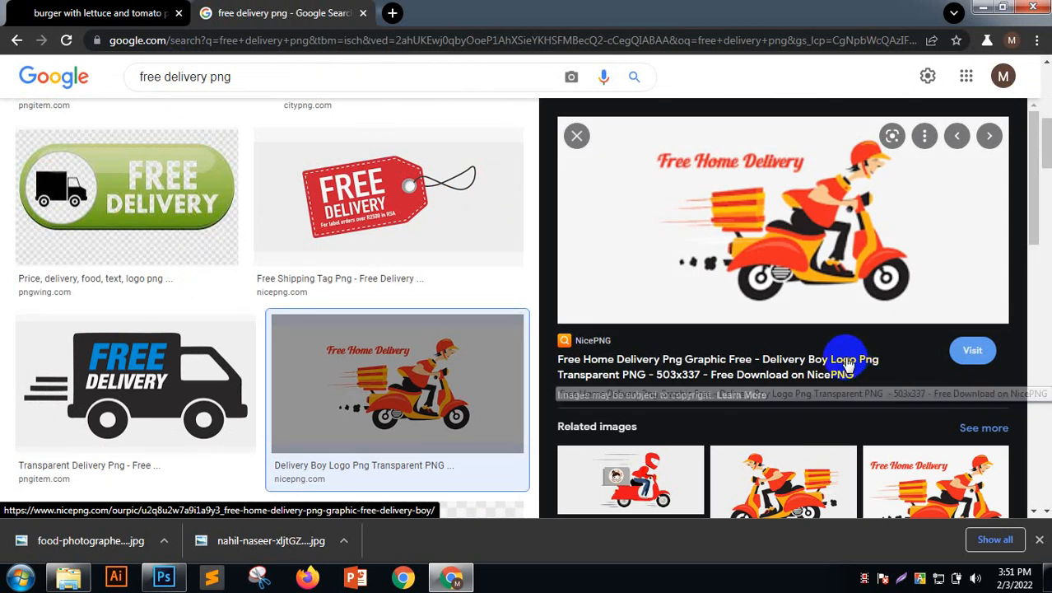
Preview the related PNGitem Fast Delivery scooter image, 860 × 539
{"action": "scroll", "coordinate": [856, 386], "scroll_direction": "down", "scroll_amount": 3}
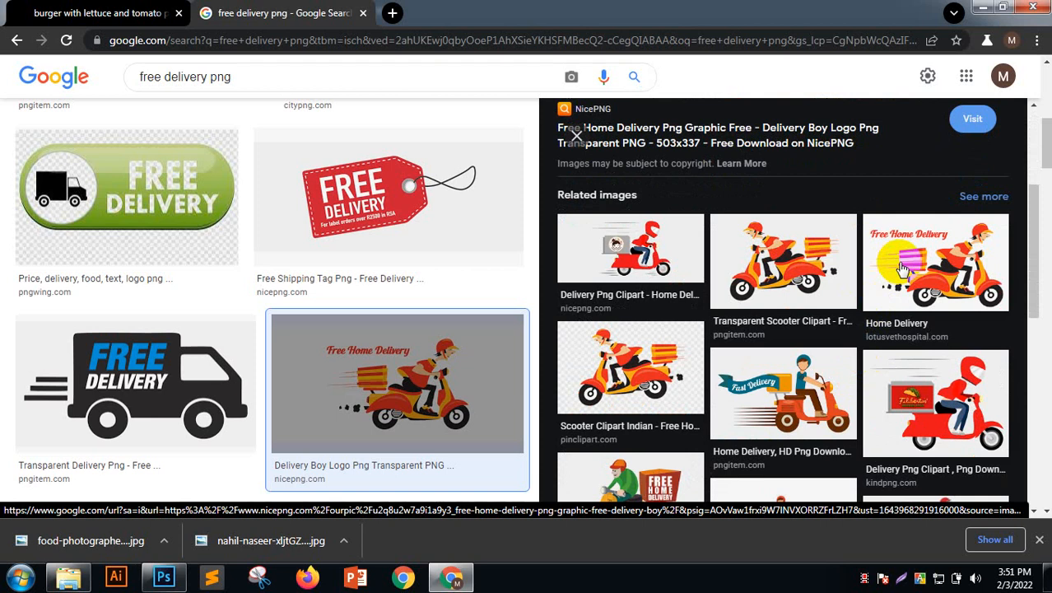
{"action": "scroll", "coordinate": [903, 269], "scroll_direction": "down", "scroll_amount": 1}
{"action": "left_click", "coordinate": [821, 302]}
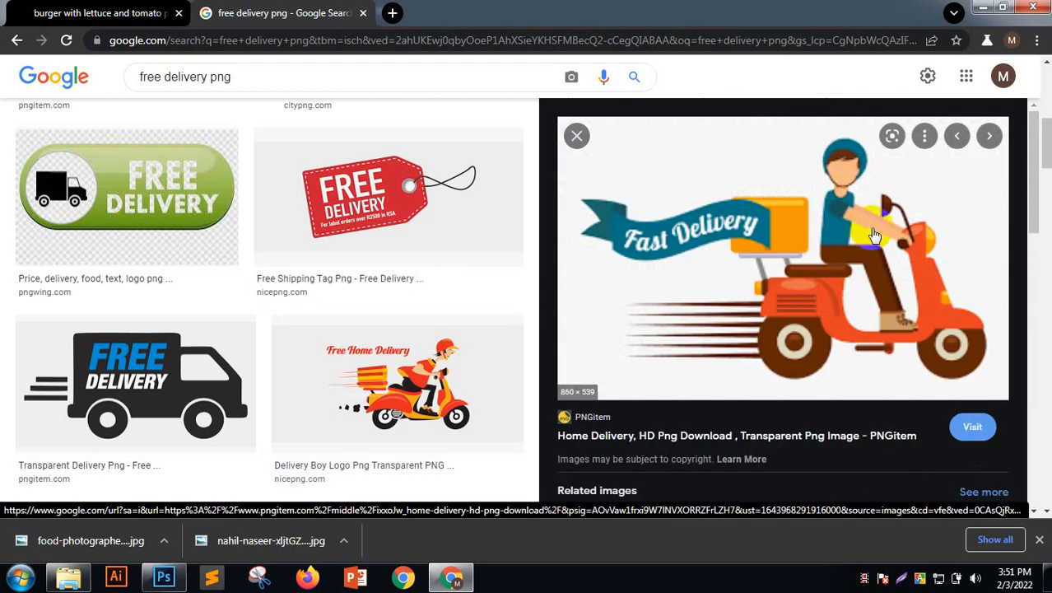
{"action": "scroll", "coordinate": [874, 237], "scroll_direction": "down", "scroll_amount": 3}
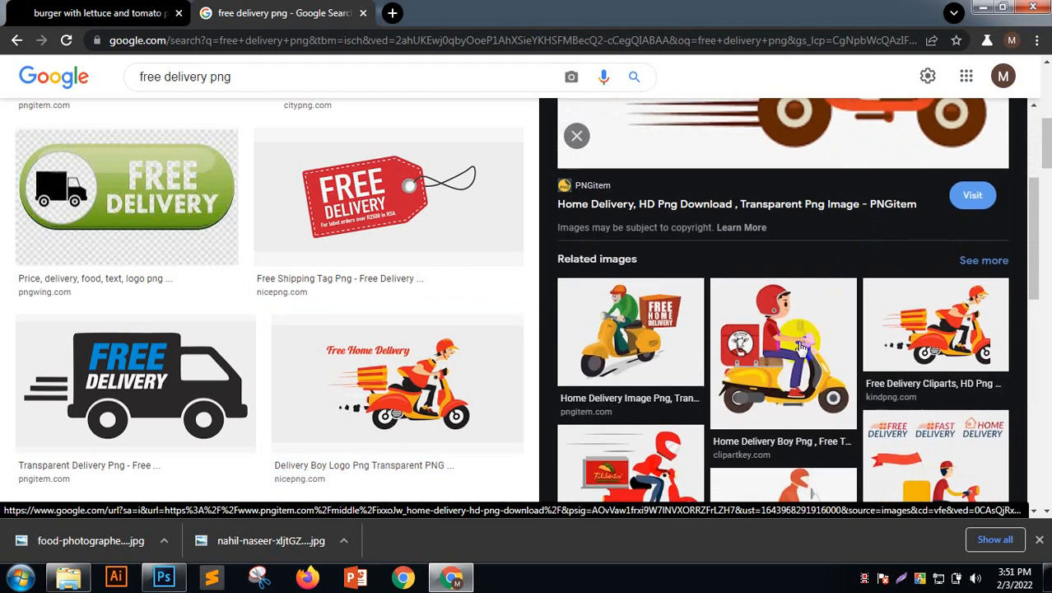
{"action": "scroll", "coordinate": [800, 348], "scroll_direction": "up", "scroll_amount": 3}
{"action": "scroll", "coordinate": [799, 348], "scroll_direction": "down", "scroll_amount": 3}
{"action": "scroll", "coordinate": [799, 349], "scroll_direction": "up", "scroll_amount": 3}
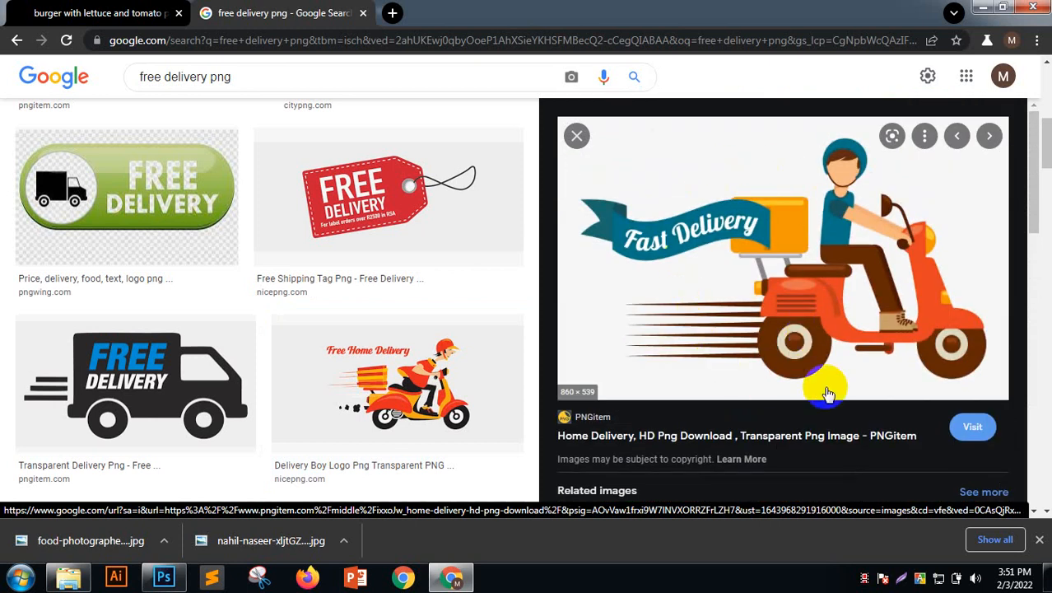
Save the image as 22-222412_home-delivery-hd-png-download.png in Downloads and open that folder
{"action": "right_click", "coordinate": [691, 154]}
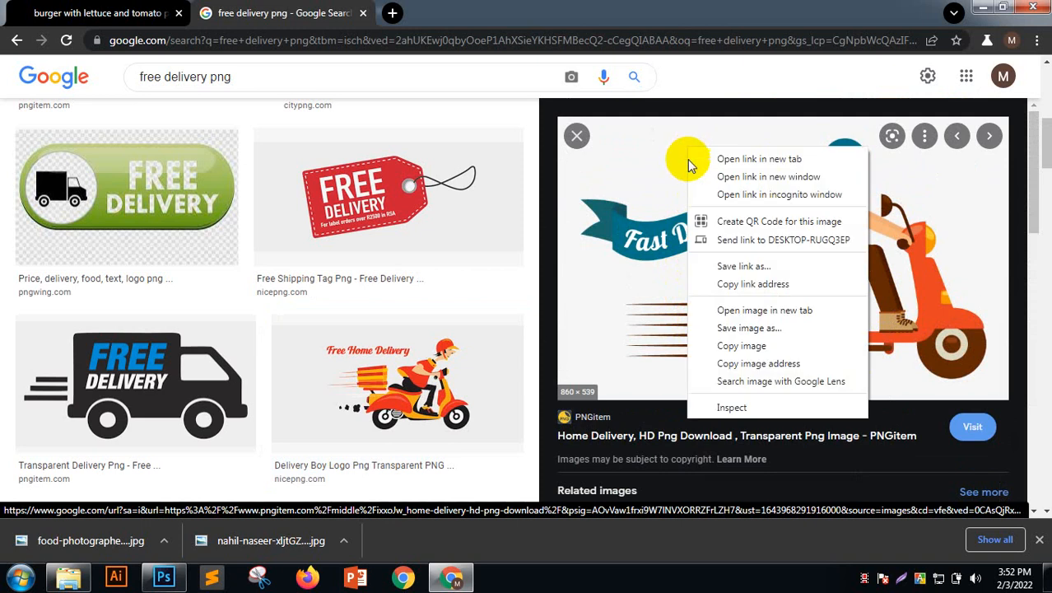
{"action": "left_click", "coordinate": [739, 328]}
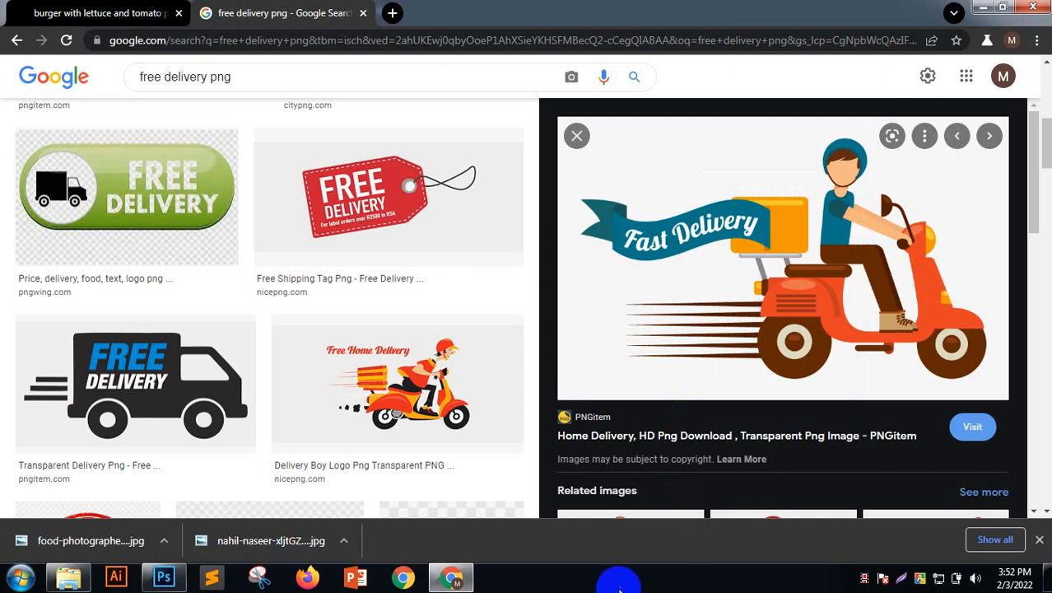
{"action": "right_click", "coordinate": [737, 285]}
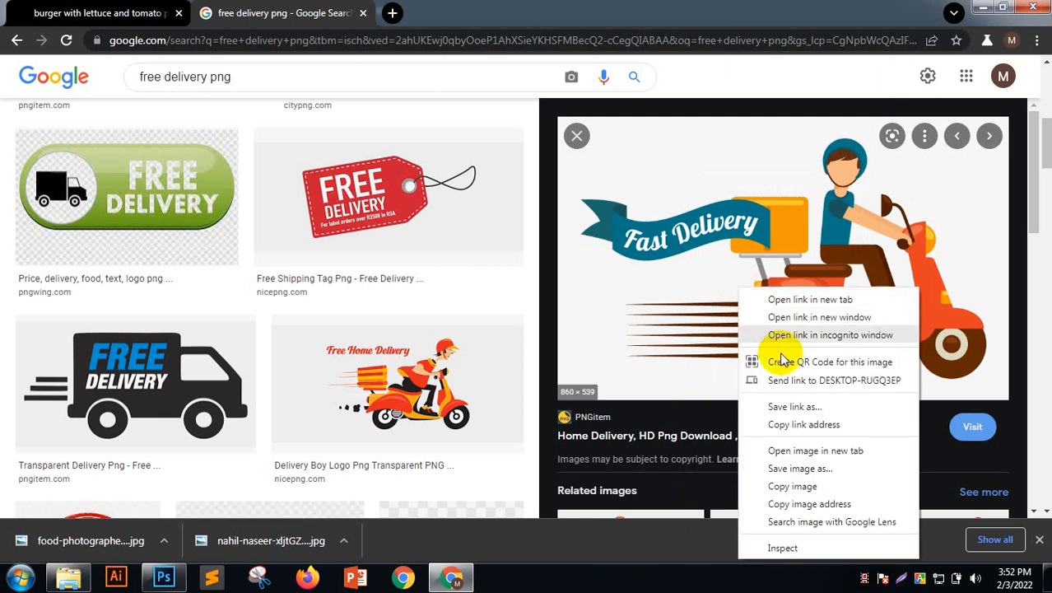
{"action": "left_click", "coordinate": [803, 469]}
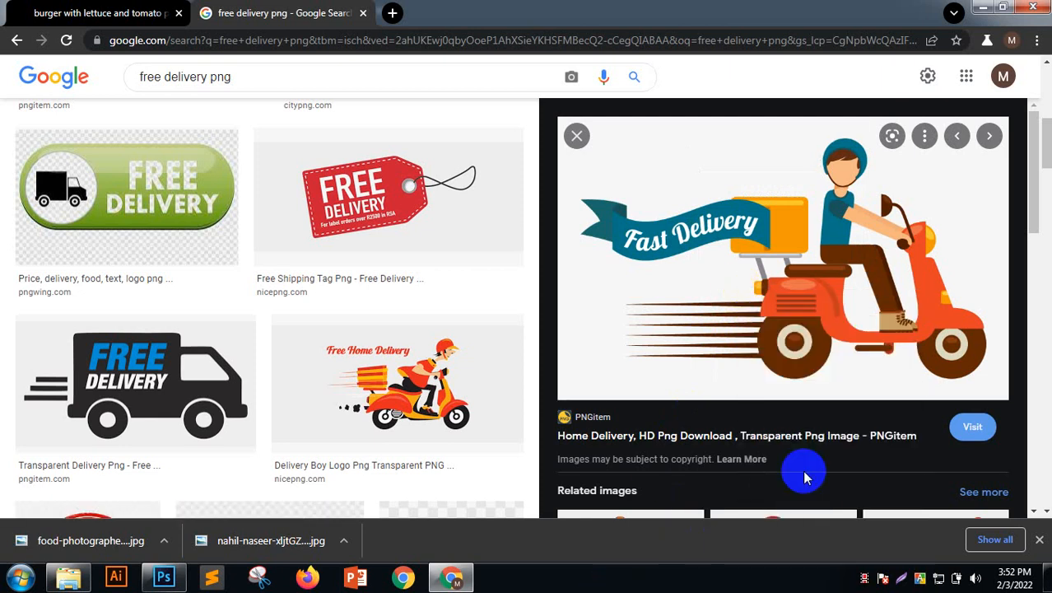
{"action": "left_click", "coordinate": [603, 216]}
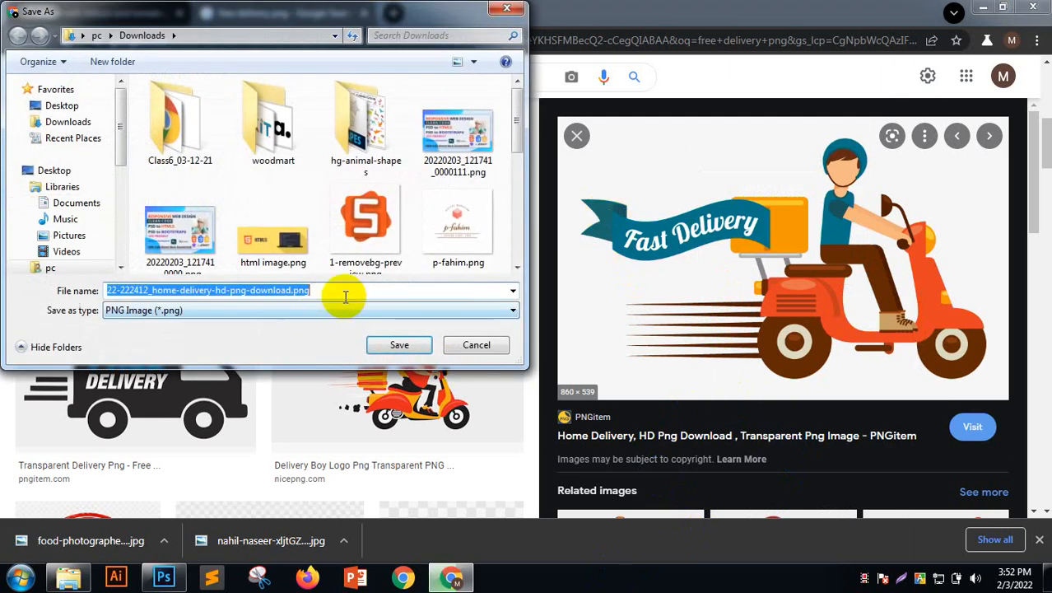
{"action": "left_click", "coordinate": [383, 346]}
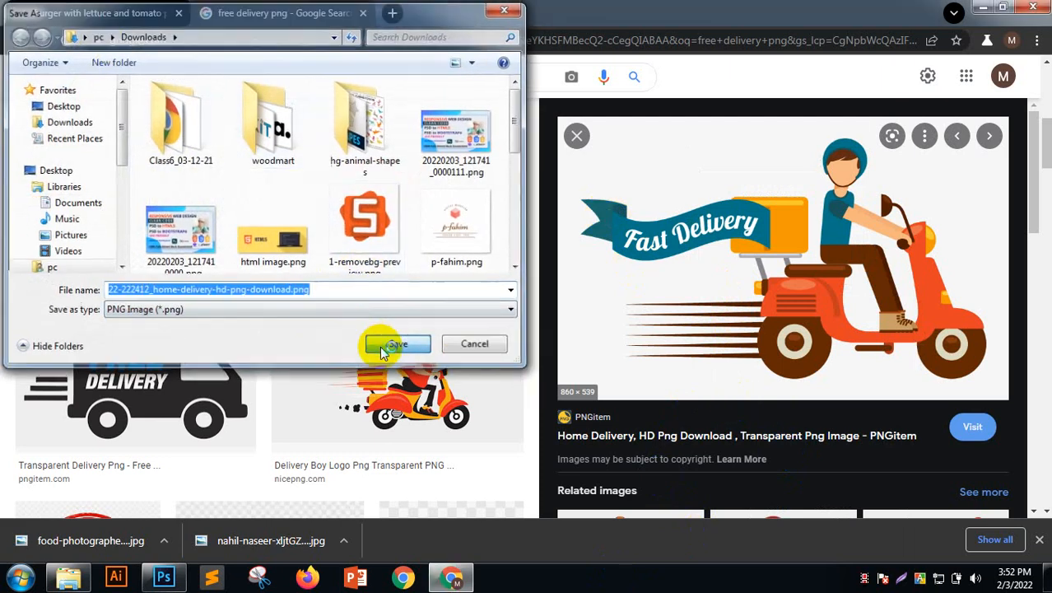
{"action": "left_click", "coordinate": [69, 578]}
{"action": "left_click", "coordinate": [211, 508]}
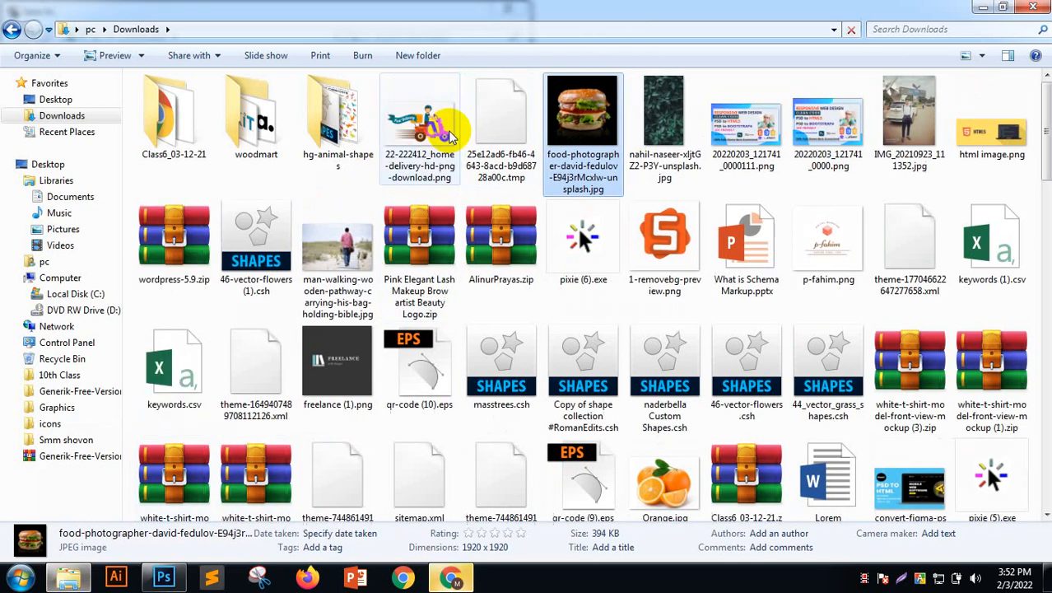
Place the scooter PNG onto the burger poster and rasterize its layer
{"action": "left_click_drag", "start_coordinate": [436, 132], "coordinate": [366, 370]}
{"action": "left_click", "coordinate": [543, 33]}
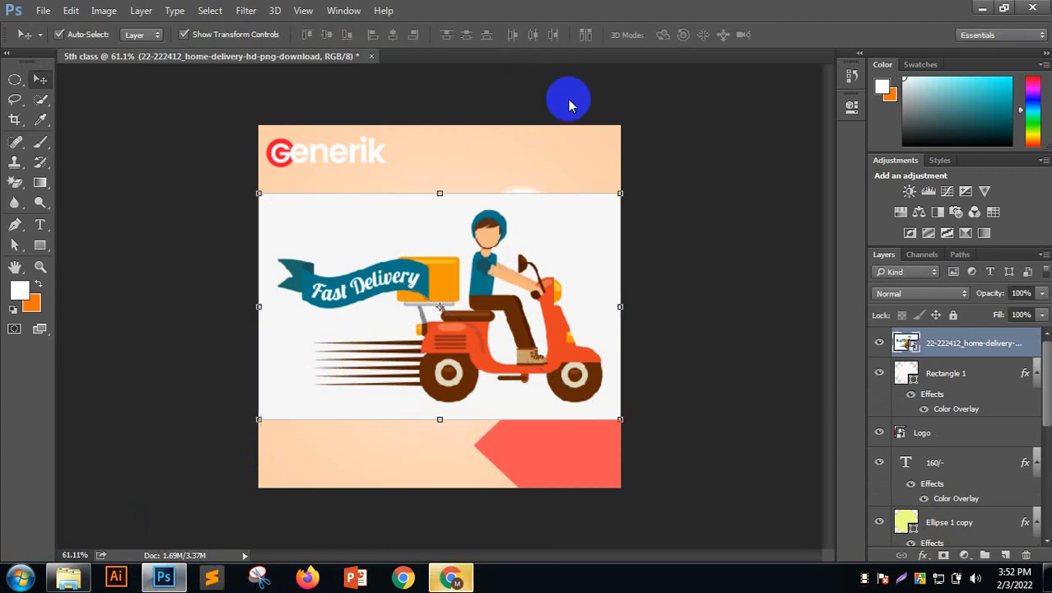
{"action": "right_click", "coordinate": [947, 344]}
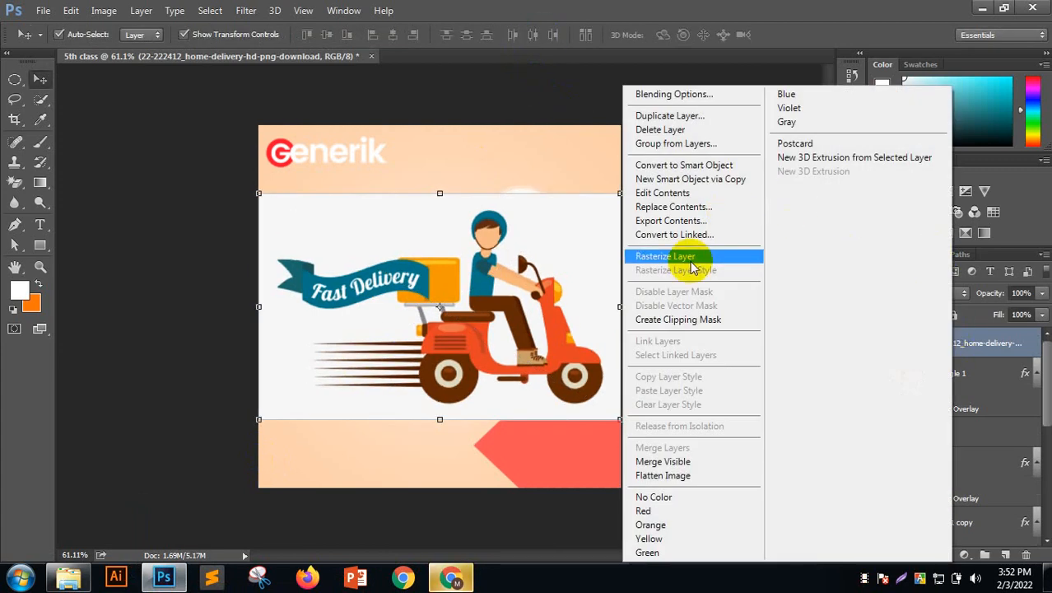
{"action": "left_click", "coordinate": [665, 256]}
Try erasing the scooter's white background with the Magic Eraser, then undo it
{"action": "left_click", "coordinate": [20, 191]}
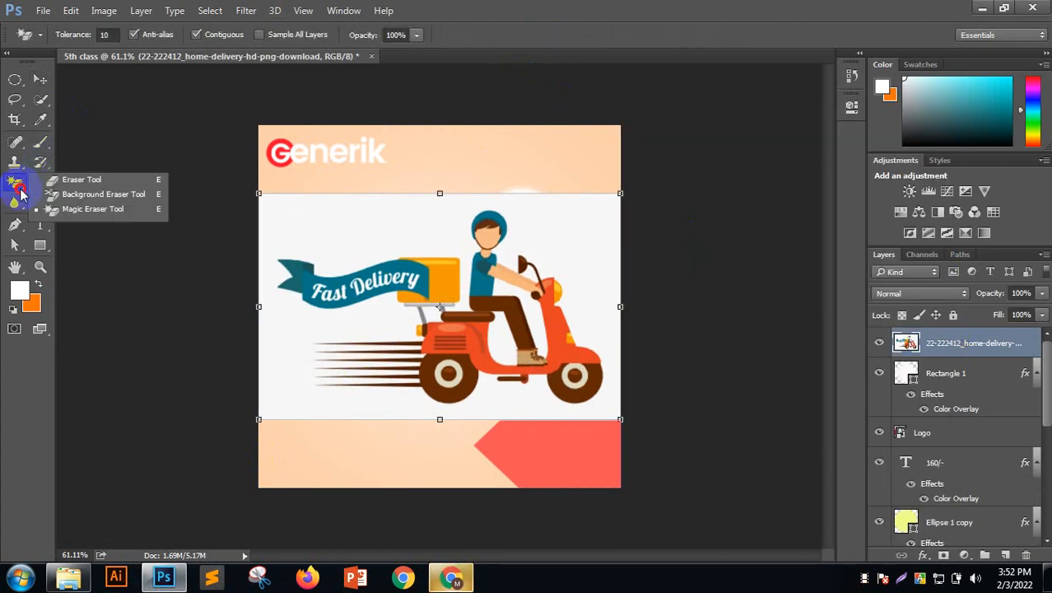
{"action": "left_click", "coordinate": [76, 213]}
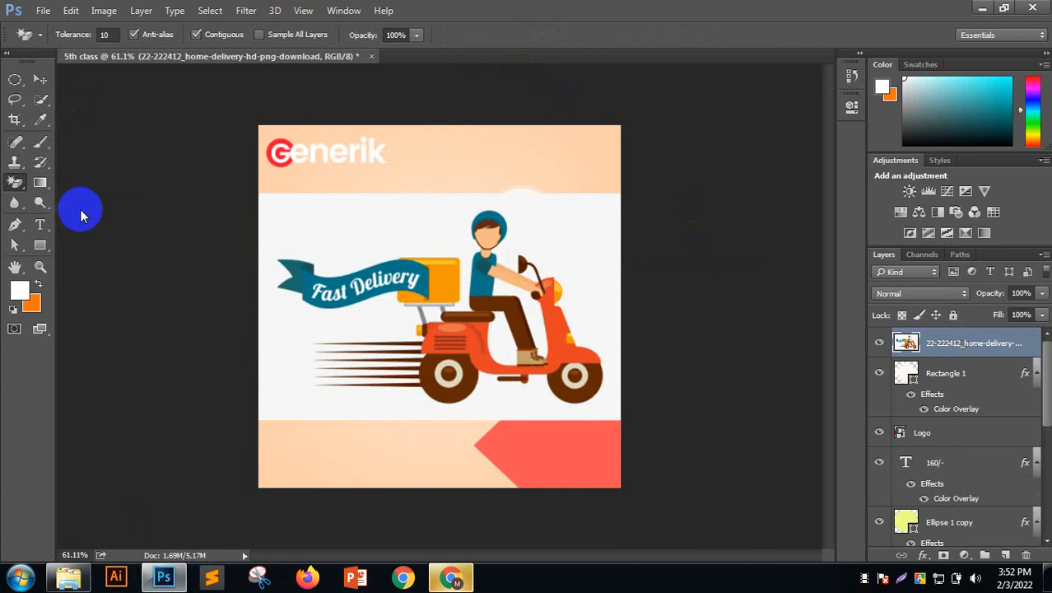
{"action": "left_click", "coordinate": [325, 208]}
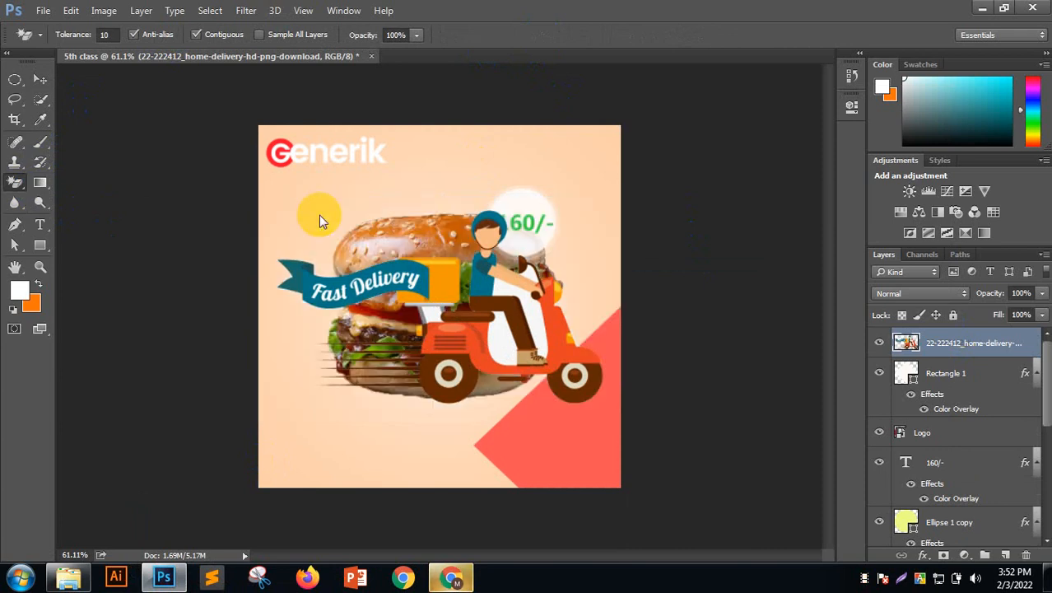
{"action": "left_click", "coordinate": [508, 331]}
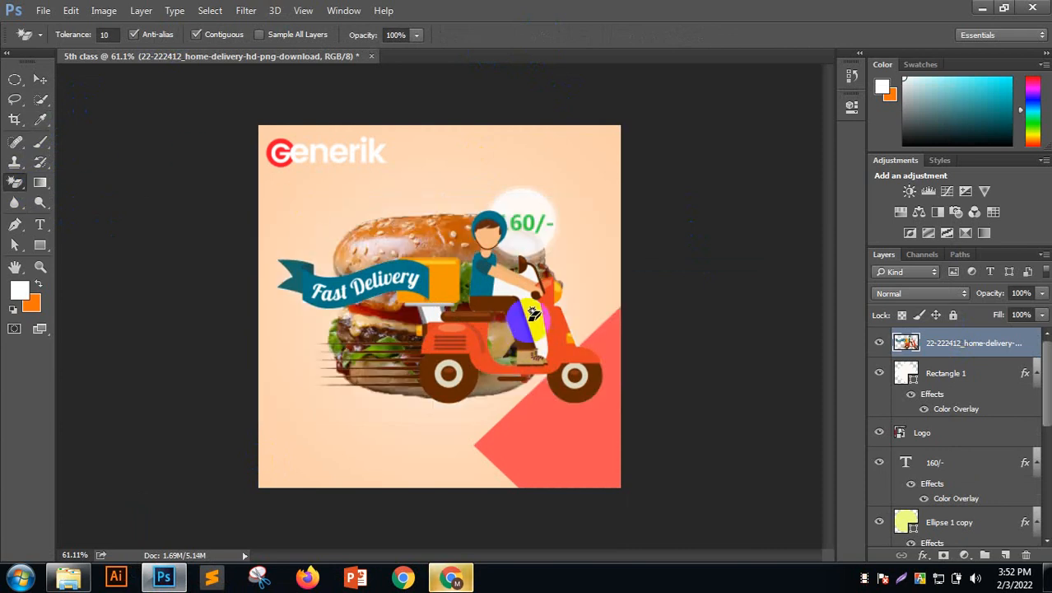
{"action": "left_click", "coordinate": [539, 274]}
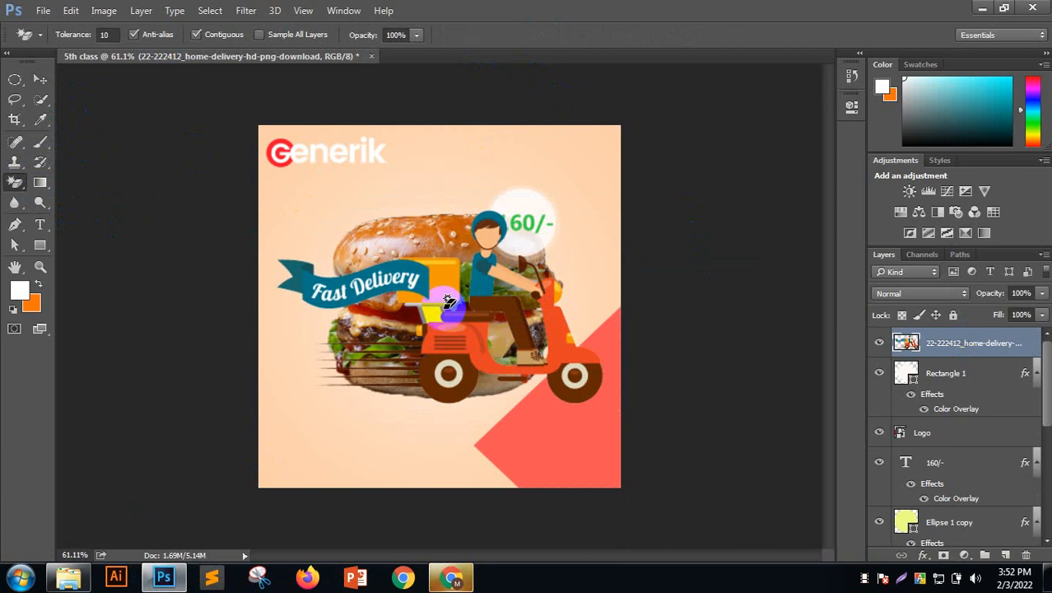
{"action": "left_click", "coordinate": [430, 310]}
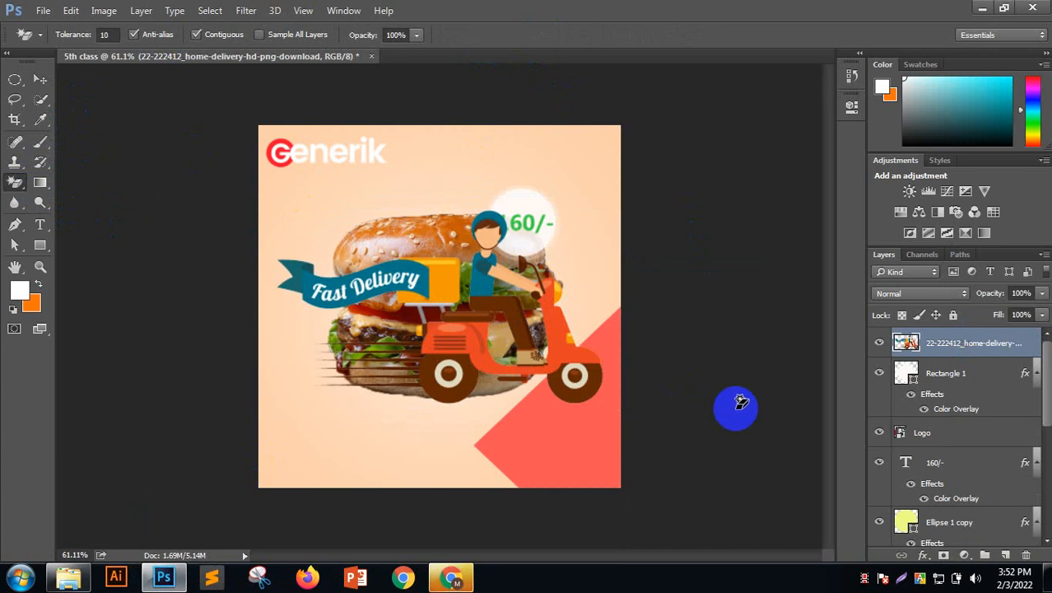
{"action": "left_click", "coordinate": [40, 80]}
{"action": "key", "text": "ctrl+alt+z"}
{"action": "key", "text": "ctrl+alt+z"}
{"action": "key", "text": "ctrl+alt+z"}
{"action": "key", "text": "ctrl+alt+z"}
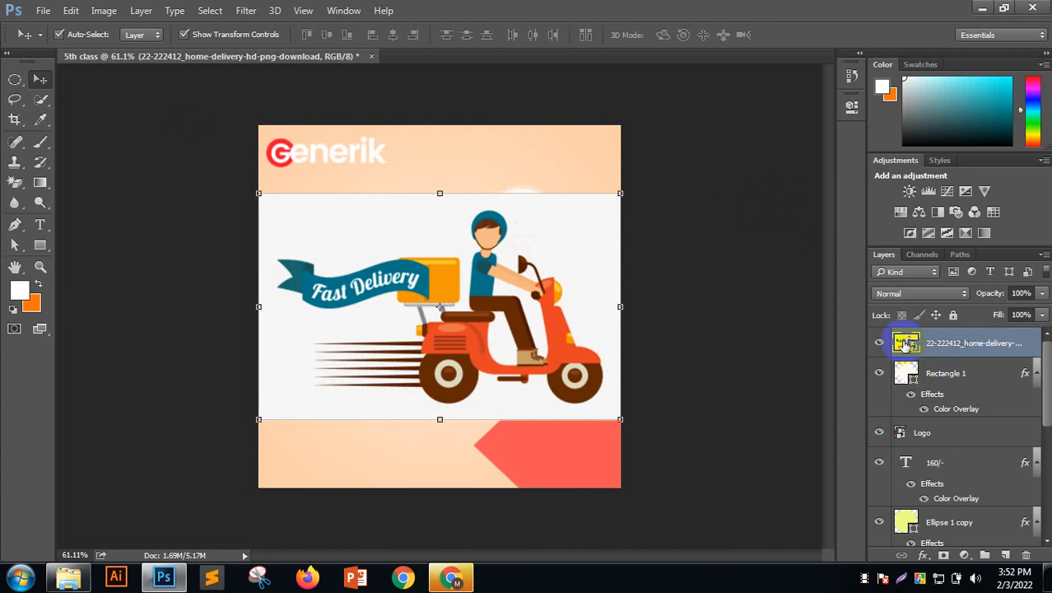
Rasterize the scooter layer and select the Magic Eraser Tool
{"action": "right_click", "coordinate": [957, 357]}
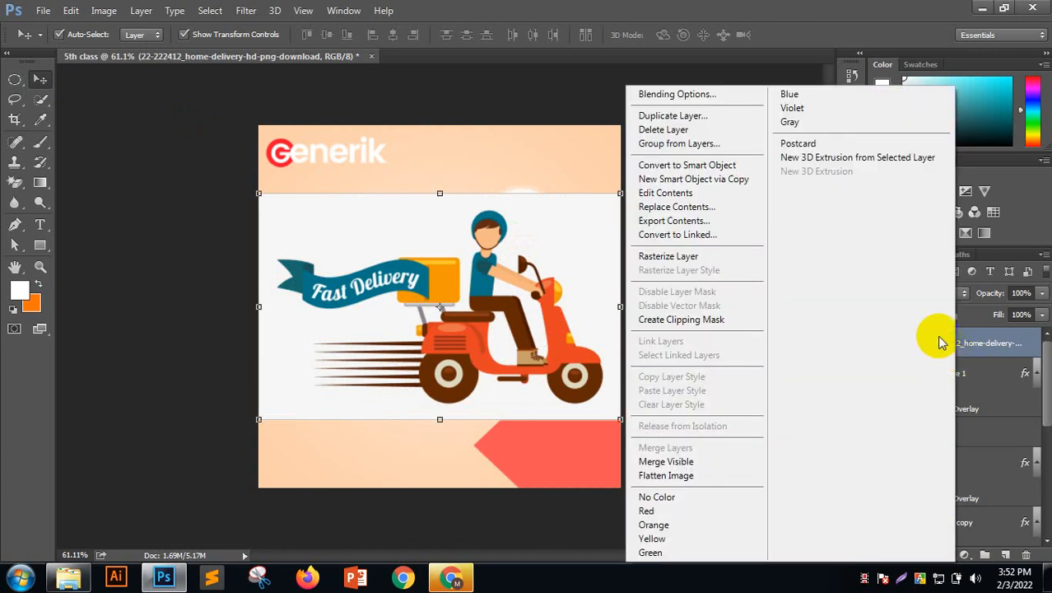
{"action": "left_click", "coordinate": [677, 263]}
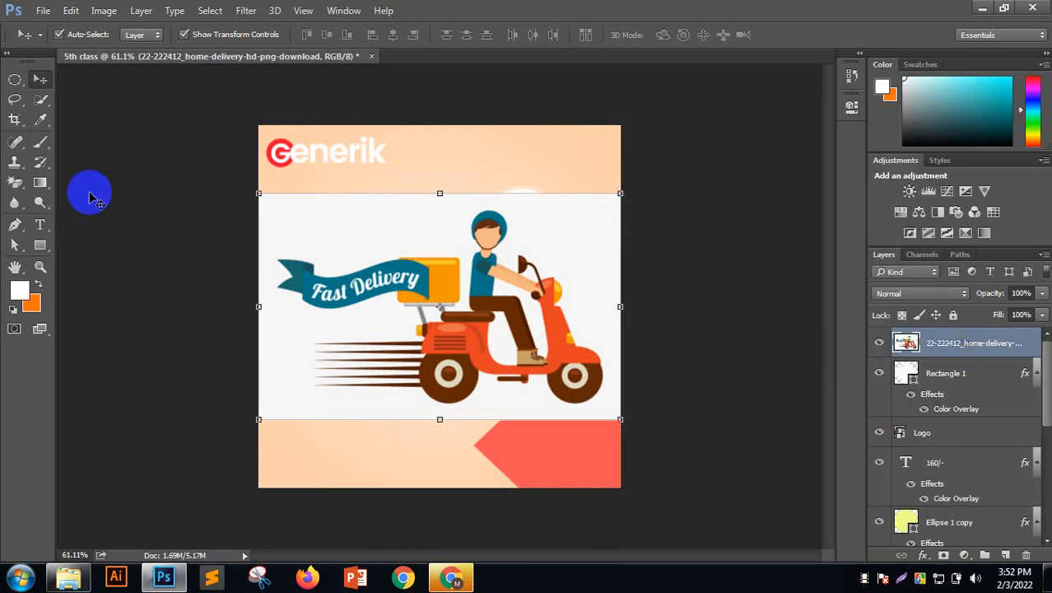
{"action": "left_click", "coordinate": [17, 188]}
{"action": "left_click", "coordinate": [81, 179]}
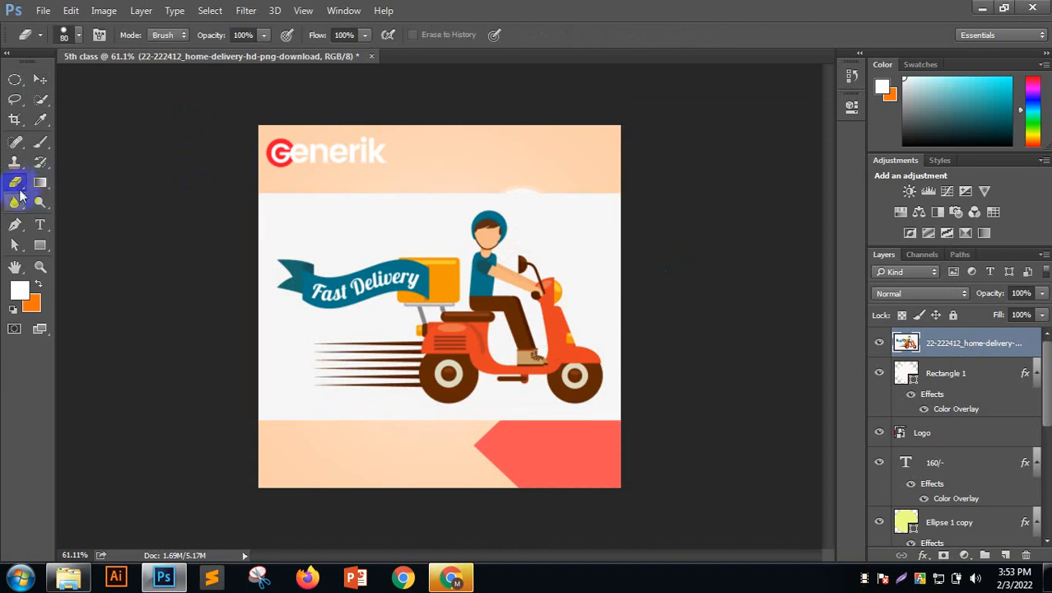
{"action": "left_click", "coordinate": [18, 188]}
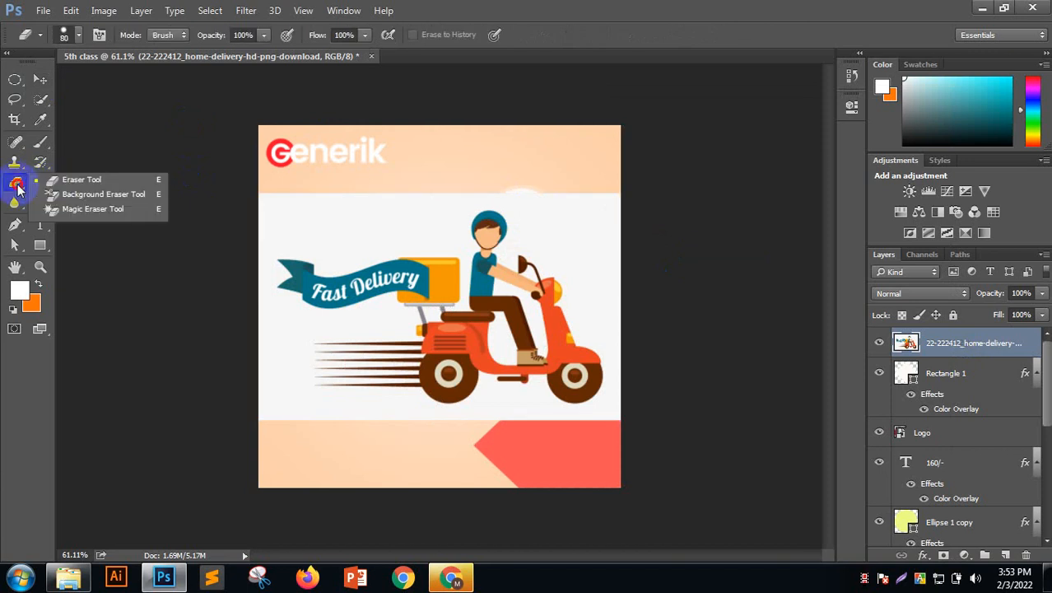
{"action": "left_click", "coordinate": [88, 211]}
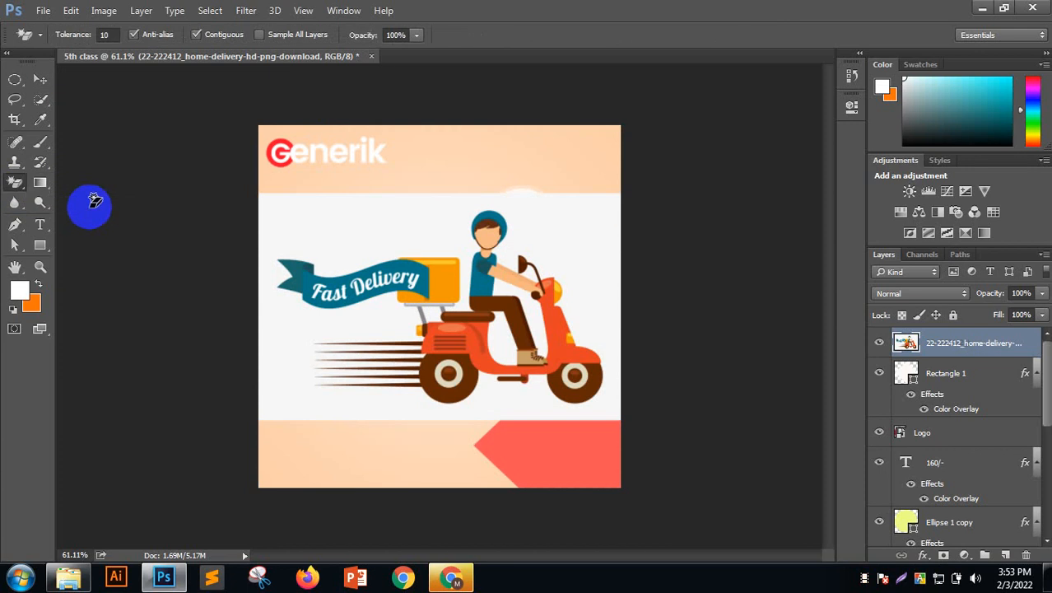
Erase the white background and patches by the seat, hand, rack and rear wheel
{"action": "left_click", "coordinate": [313, 194]}
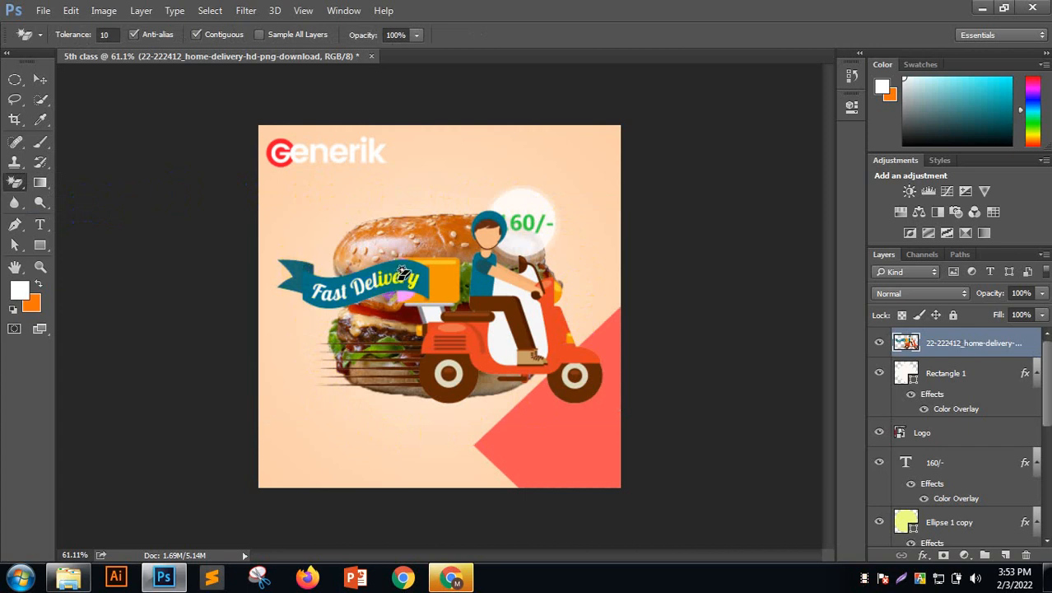
{"action": "left_click", "coordinate": [445, 315]}
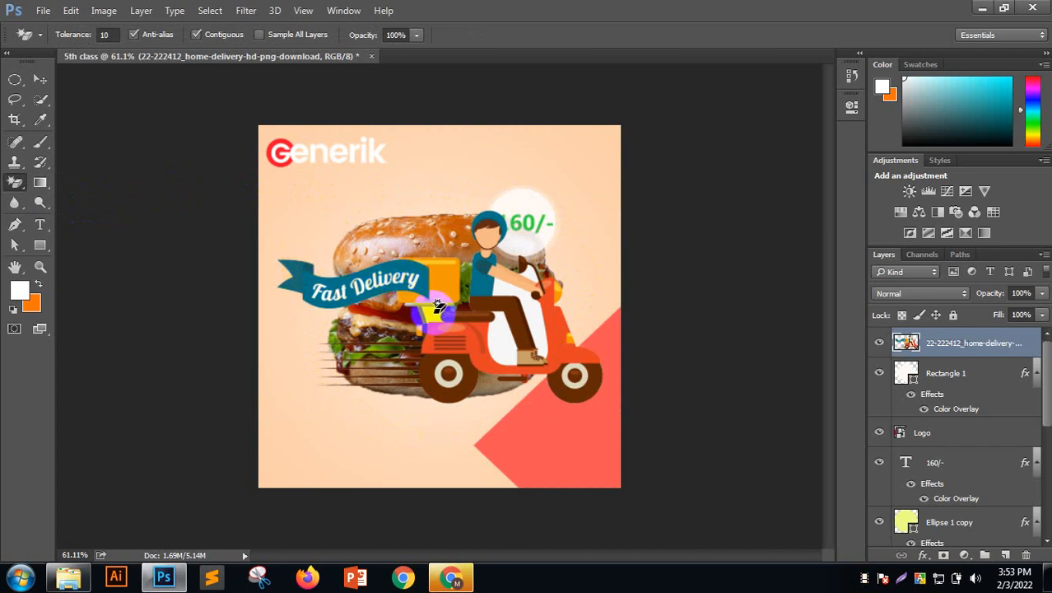
{"action": "left_click", "coordinate": [433, 314]}
{"action": "left_click", "coordinate": [500, 343]}
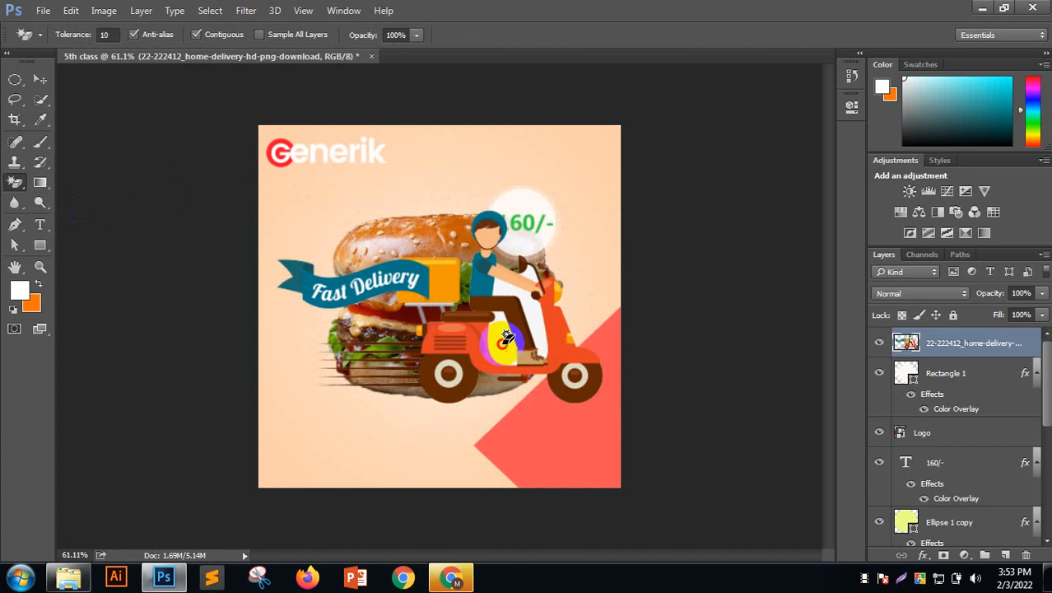
{"action": "left_click", "coordinate": [539, 308]}
{"action": "left_click", "coordinate": [540, 280]}
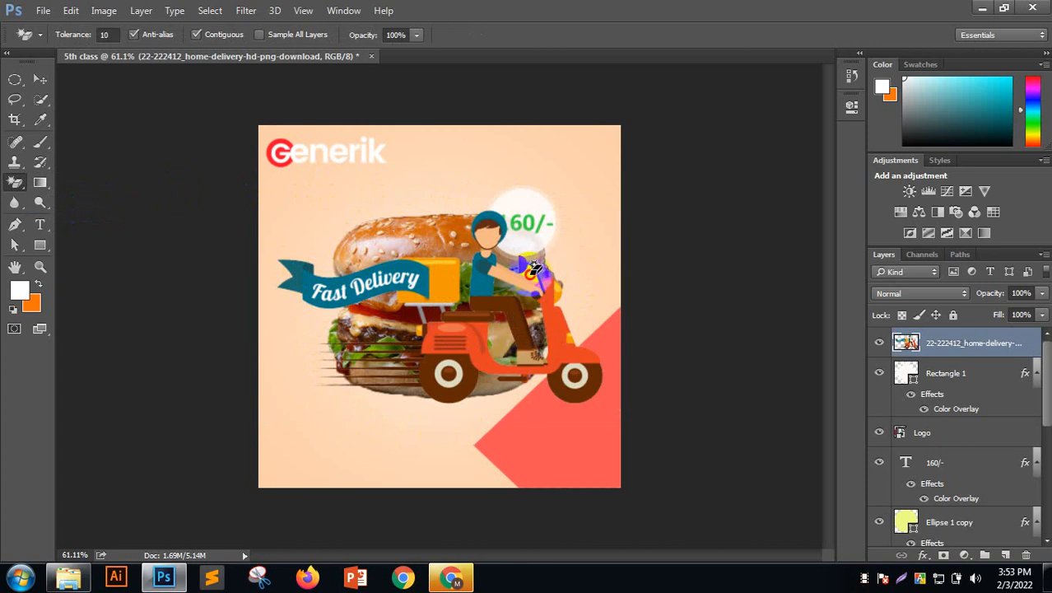
{"action": "left_click", "coordinate": [596, 384]}
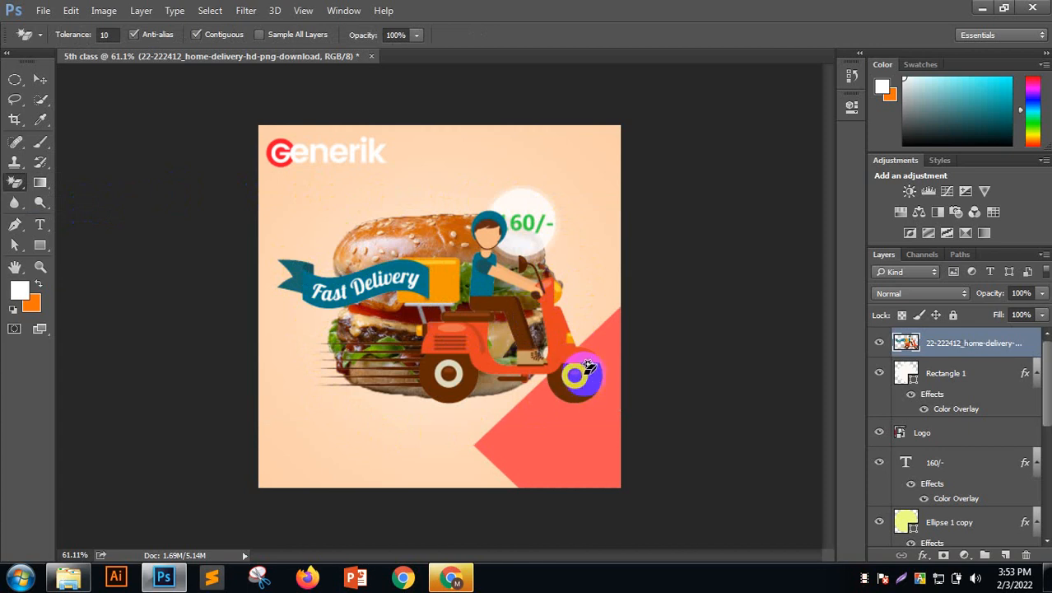
{"action": "left_click", "coordinate": [546, 397]}
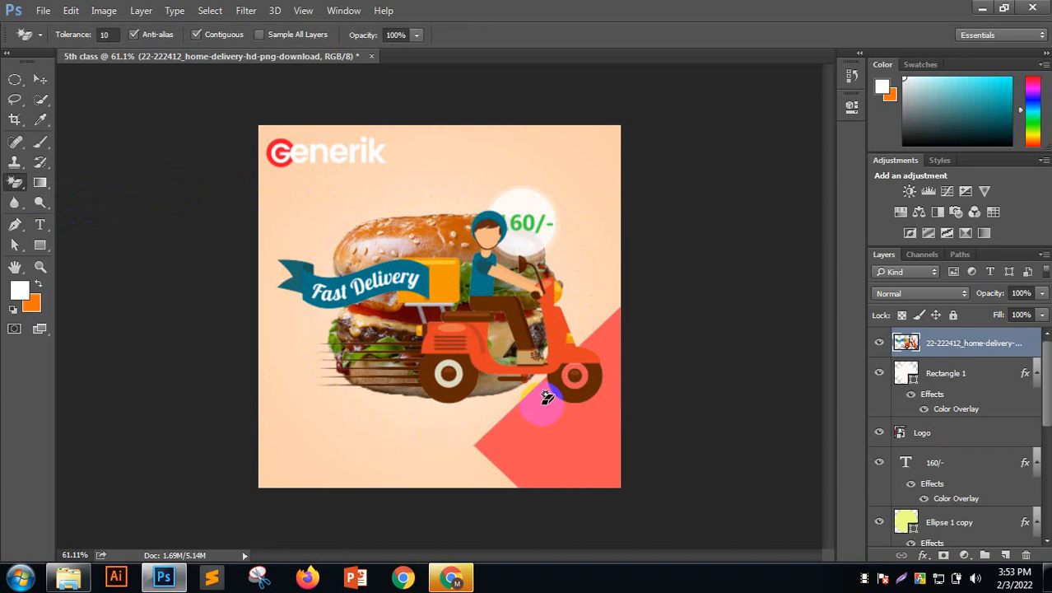
{"action": "left_click", "coordinate": [535, 377]}
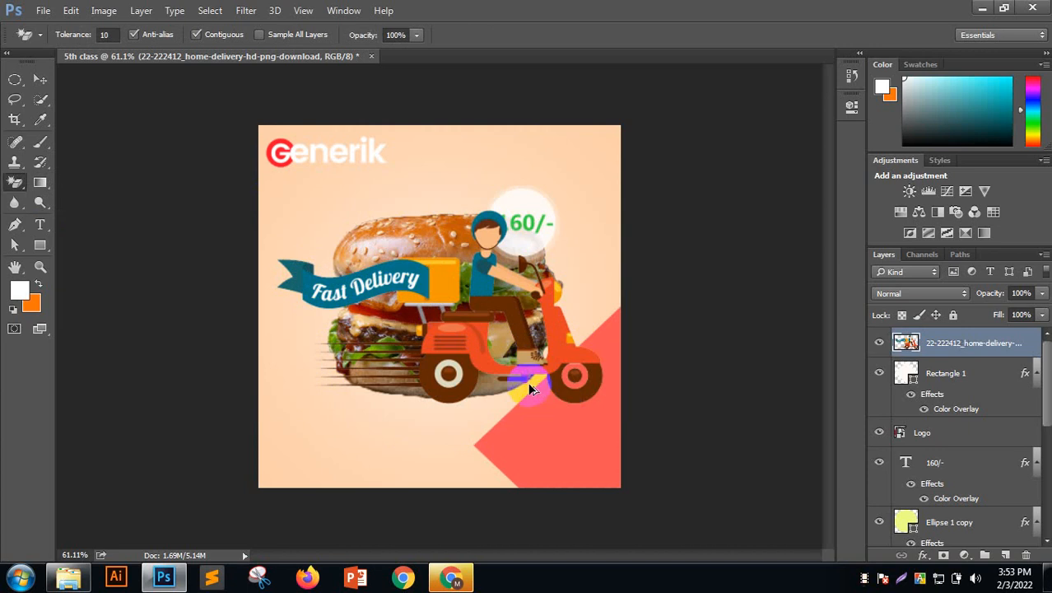
{"action": "left_click", "coordinate": [40, 79]}
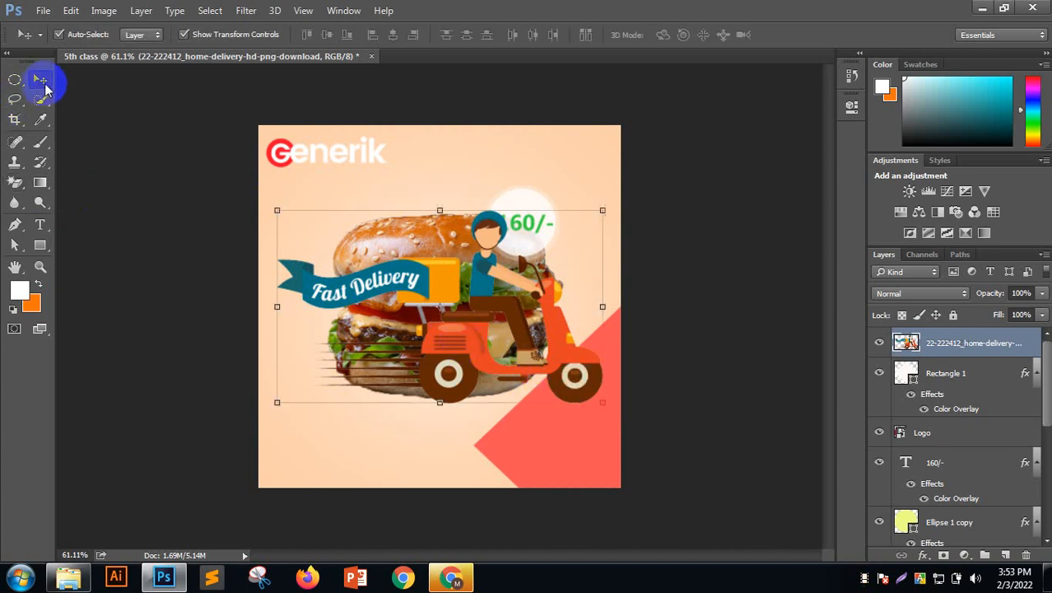
Convert the scooter to a smart object, shrink it to about 28.5% and place it on the red triangle
{"action": "right_click", "coordinate": [986, 345]}
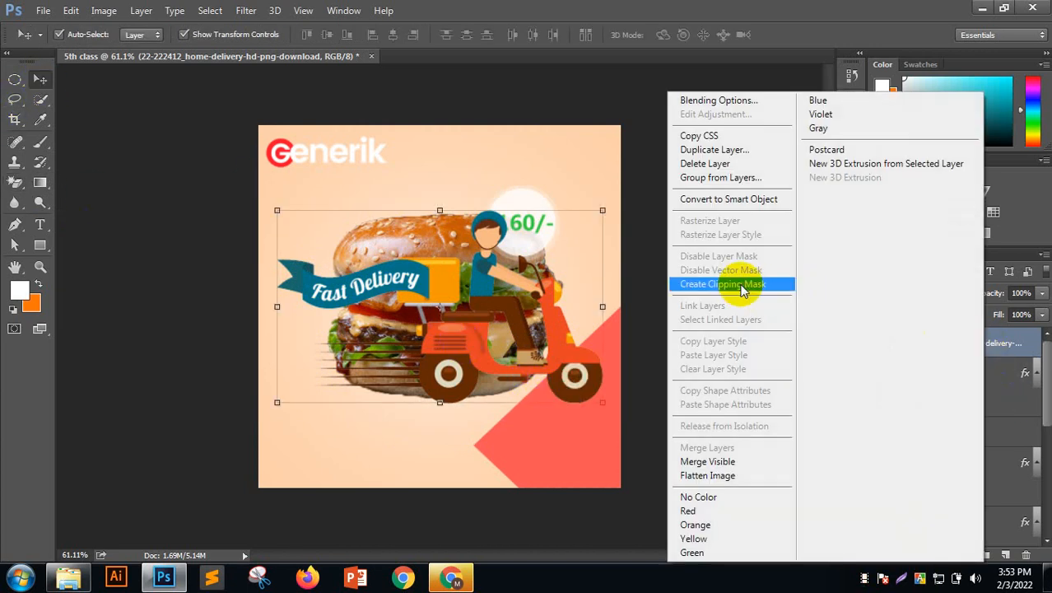
{"action": "left_click", "coordinate": [728, 205]}
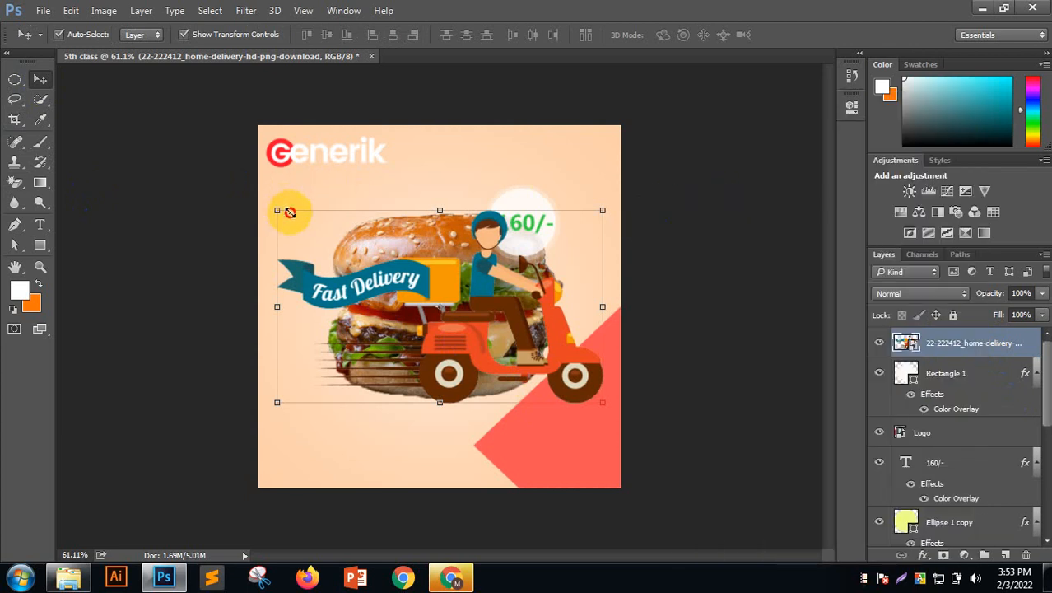
{"action": "left_click_drag", "start_coordinate": [290, 212], "coordinate": [510, 353]}
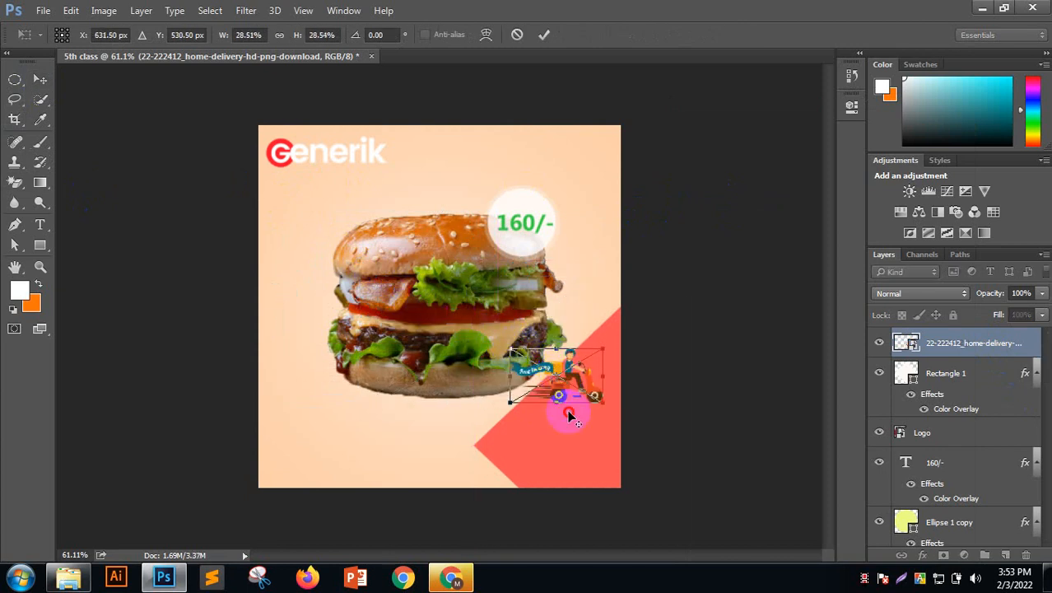
{"action": "mouse_move", "coordinate": [569, 417]}
{"action": "left_mouse_down"}
{"action": "mouse_move", "coordinate": [564, 386]}
{"action": "mouse_move", "coordinate": [576, 376]}
{"action": "mouse_move", "coordinate": [581, 429]}
{"action": "left_mouse_up"}
{"action": "left_click", "coordinate": [543, 35]}
{"action": "left_click", "coordinate": [735, 236]}
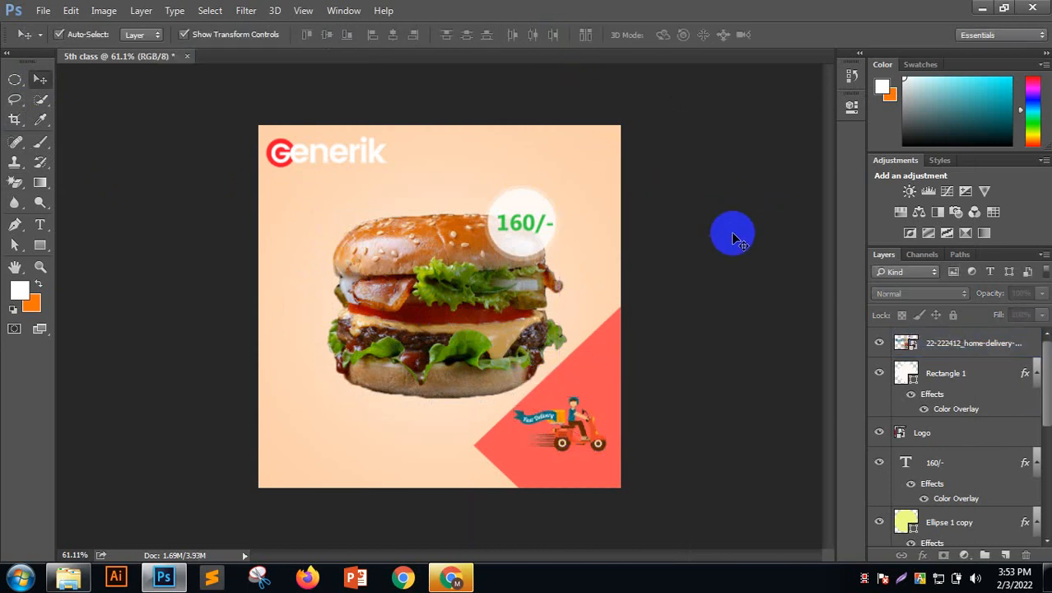
{"action": "left_click", "coordinate": [573, 483]}
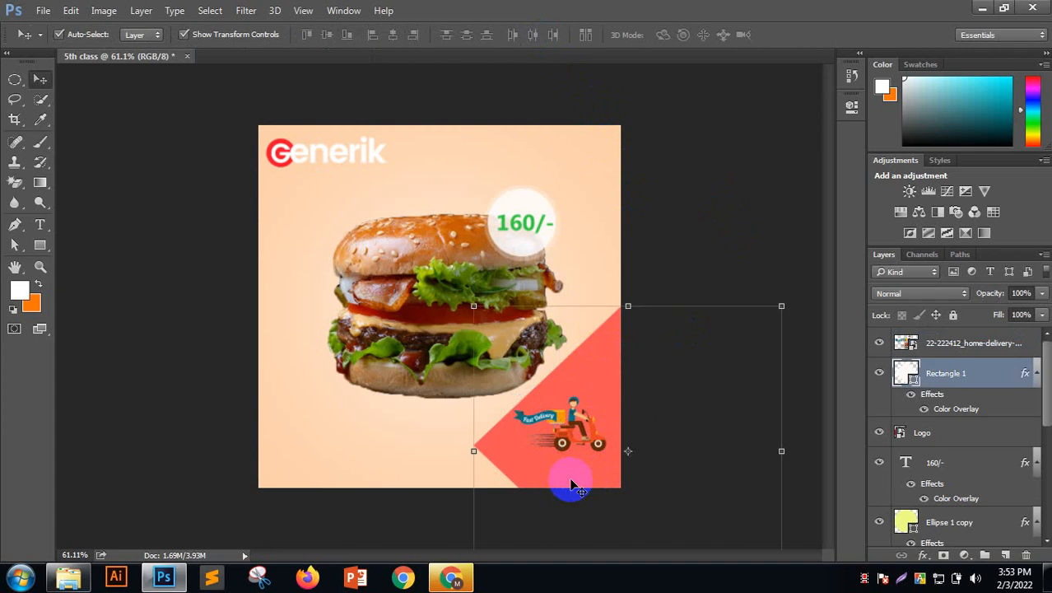
Open Rectangle 1's overlay colour and try paler pink and light grey shades
{"action": "double_click", "coordinate": [950, 419]}
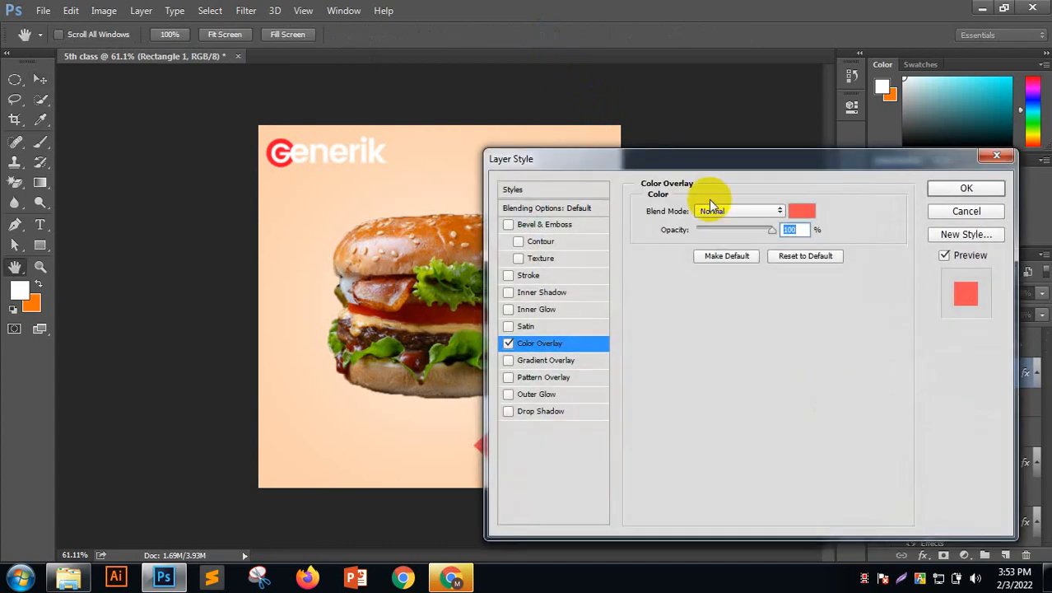
{"action": "left_click_drag", "start_coordinate": [823, 159], "coordinate": [1021, 97]}
{"action": "left_click", "coordinate": [1006, 147]}
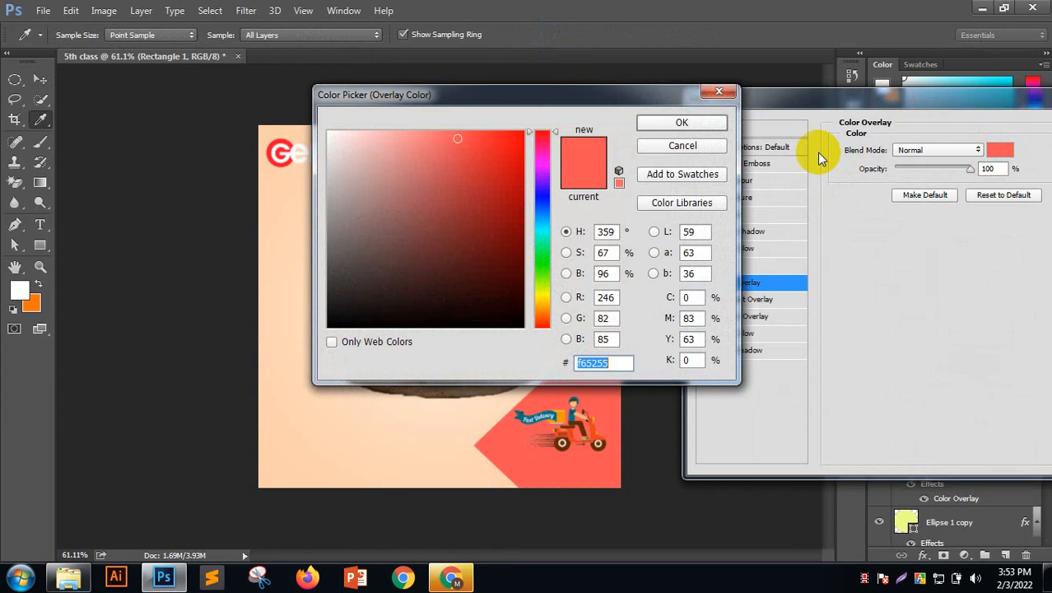
{"action": "left_click_drag", "start_coordinate": [667, 83], "coordinate": [1028, 2]}
{"action": "mouse_move", "coordinate": [766, 52]}
{"action": "left_mouse_down"}
{"action": "mouse_move", "coordinate": [693, 47]}
{"action": "mouse_move", "coordinate": [735, 75]}
{"action": "mouse_move", "coordinate": [737, 62]}
{"action": "mouse_move", "coordinate": [711, 89]}
{"action": "mouse_move", "coordinate": [679, 91]}
{"action": "left_mouse_up"}
{"action": "mouse_move", "coordinate": [720, 132]}
{"action": "left_mouse_down"}
{"action": "mouse_move", "coordinate": [695, 89]}
{"action": "mouse_move", "coordinate": [666, 77]}
{"action": "left_mouse_up"}
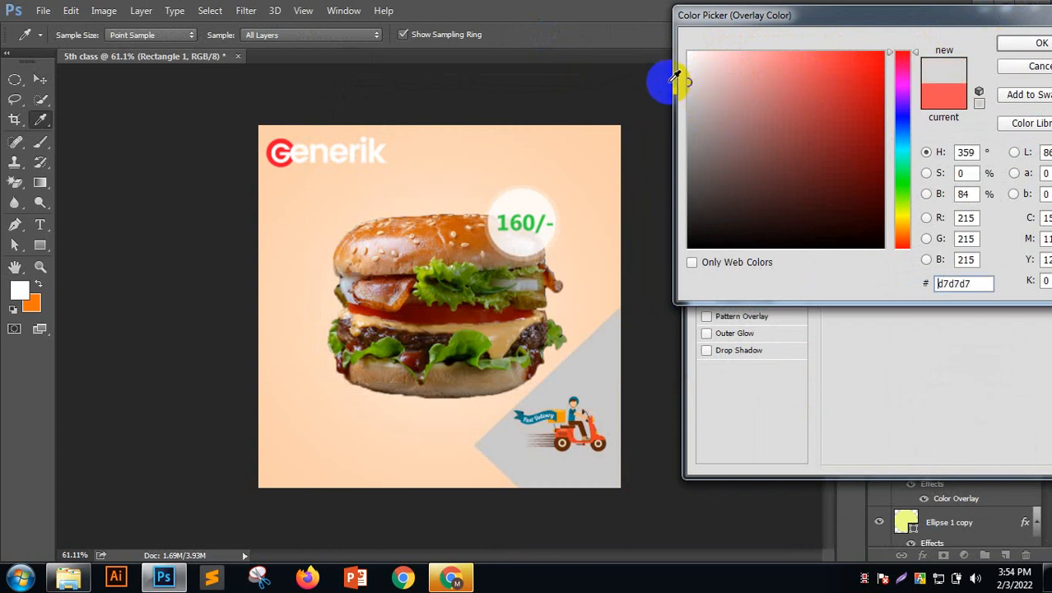
Sample tones from the burger and background, then set the overlay to light orange f79e50
{"action": "left_click", "coordinate": [525, 233]}
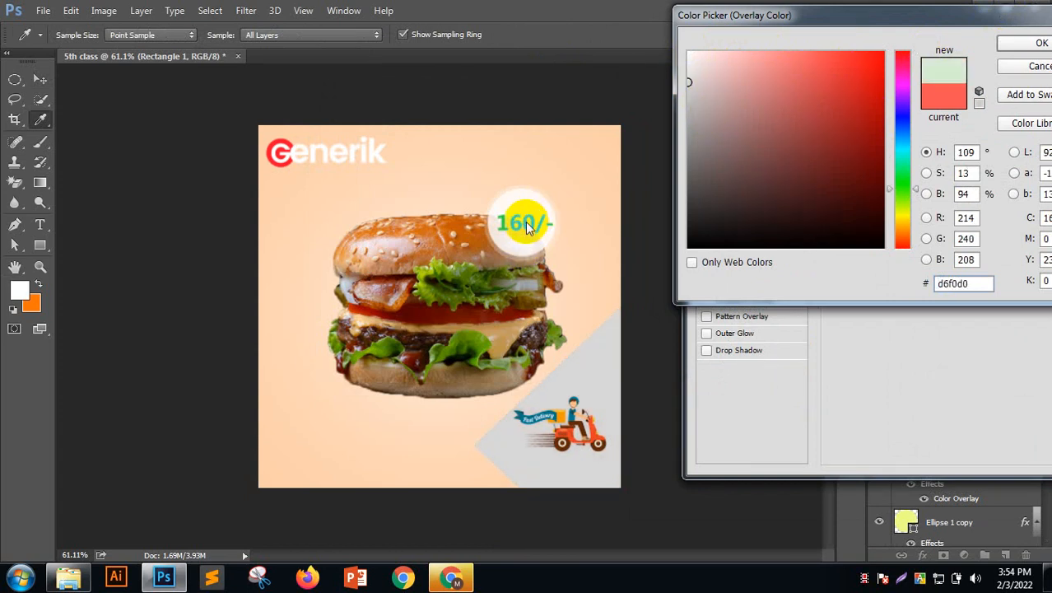
{"action": "left_click", "coordinate": [519, 228]}
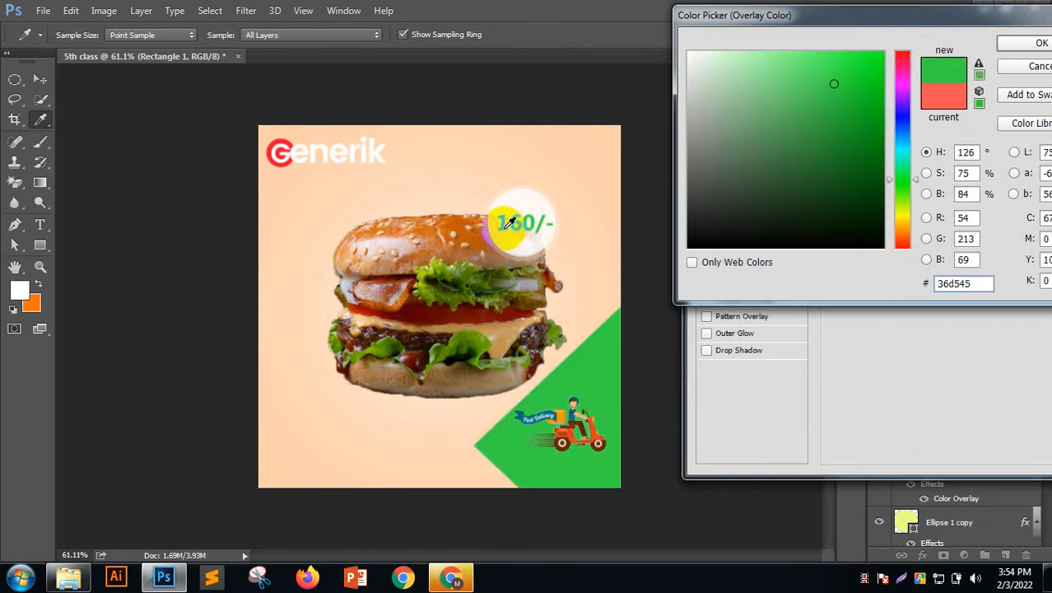
{"action": "left_click", "coordinate": [512, 213]}
{"action": "left_click", "coordinate": [503, 220]}
{"action": "left_click_drag", "start_coordinate": [499, 223], "coordinate": [296, 218]}
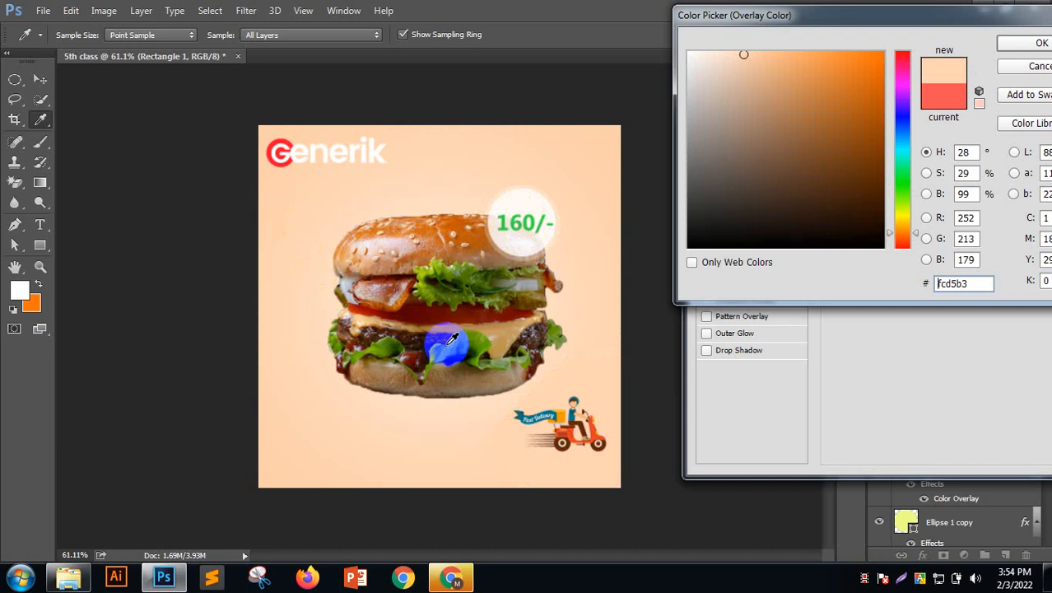
{"action": "left_click", "coordinate": [466, 236]}
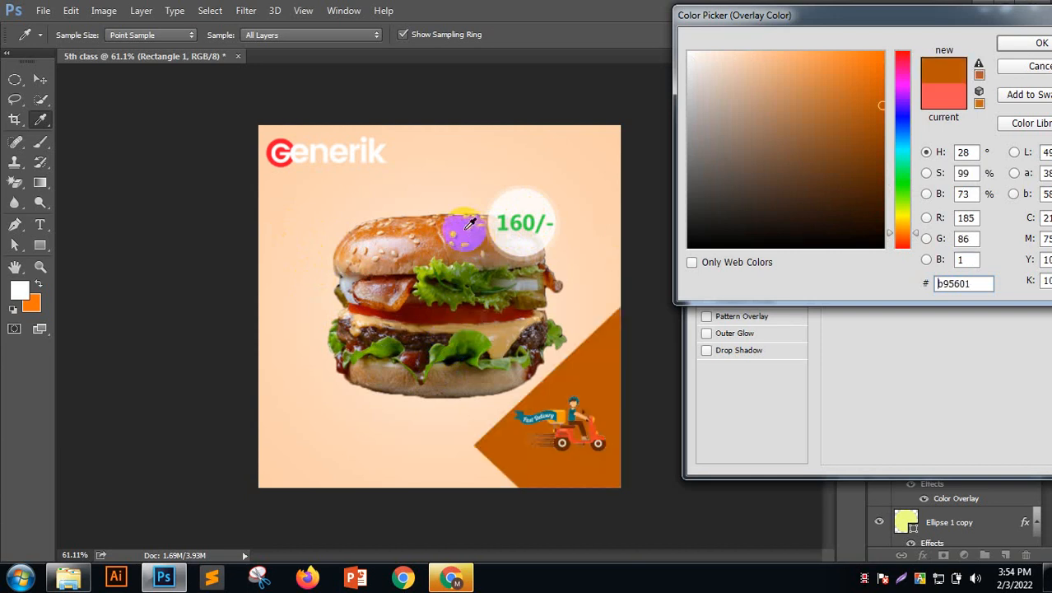
{"action": "left_click", "coordinate": [452, 227]}
{"action": "left_click", "coordinate": [431, 223]}
{"action": "left_click", "coordinate": [440, 222]}
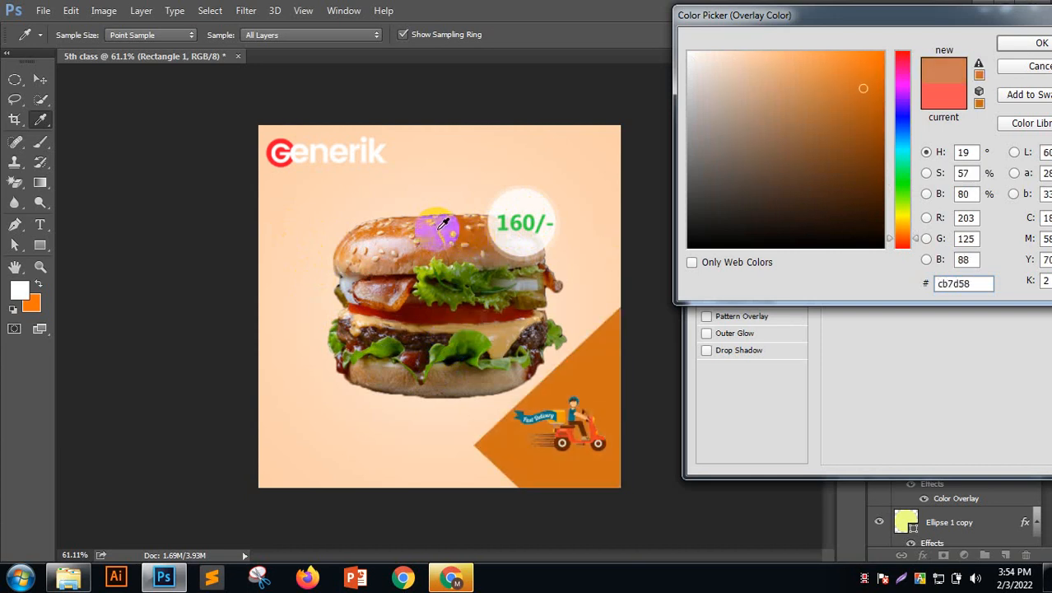
{"action": "left_click_drag", "start_coordinate": [445, 218], "coordinate": [498, 154]}
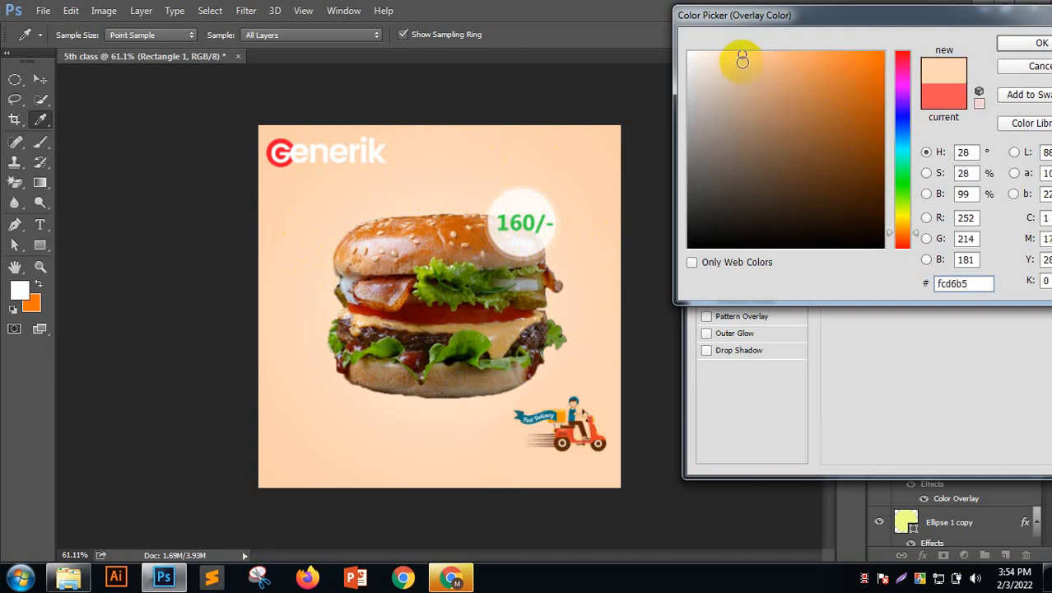
{"action": "mouse_move", "coordinate": [742, 60]}
{"action": "left_mouse_down"}
{"action": "mouse_move", "coordinate": [740, 85]}
{"action": "mouse_move", "coordinate": [753, 71]}
{"action": "mouse_move", "coordinate": [765, 87]}
{"action": "mouse_move", "coordinate": [820, 58]}
{"action": "left_mouse_up"}
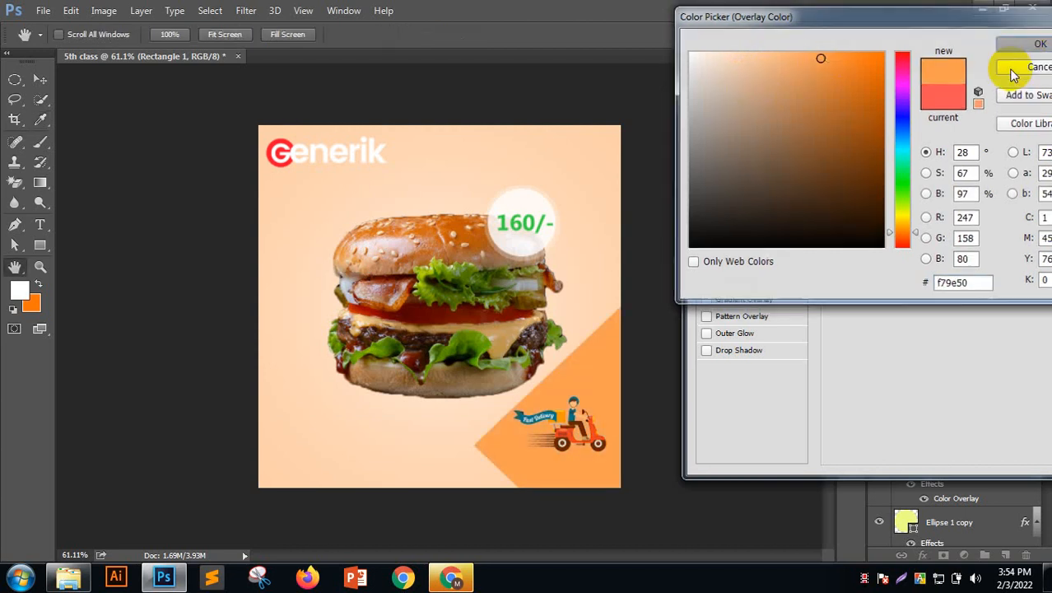
{"action": "left_click", "coordinate": [1039, 43]}
Apply the colour overlay and lower Rectangle 1's layer opacity to 27%
{"action": "left_click", "coordinate": [883, 106]}
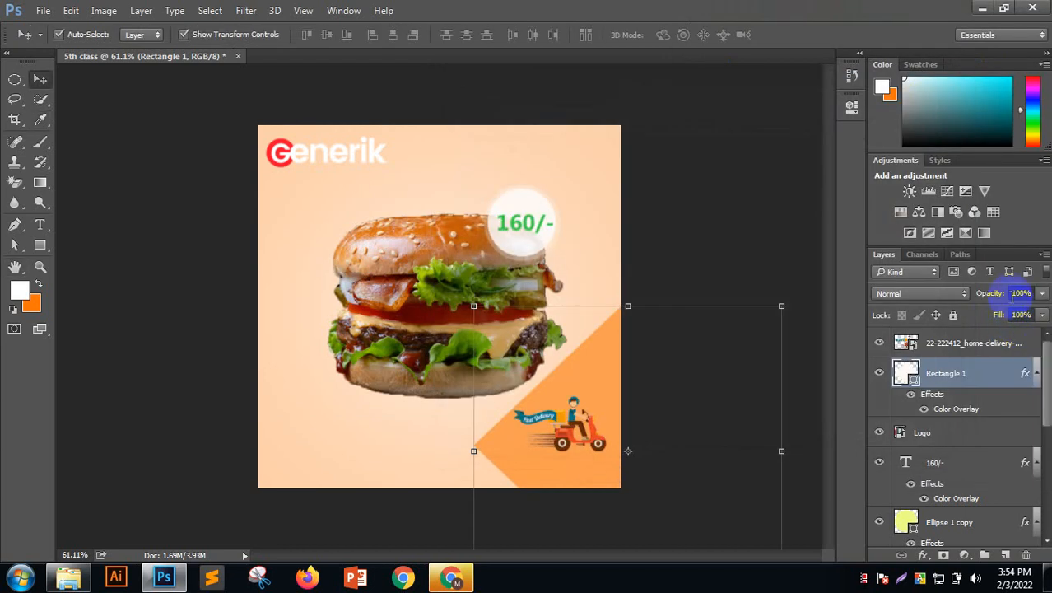
{"action": "left_click_drag", "start_coordinate": [994, 299], "coordinate": [986, 294]}
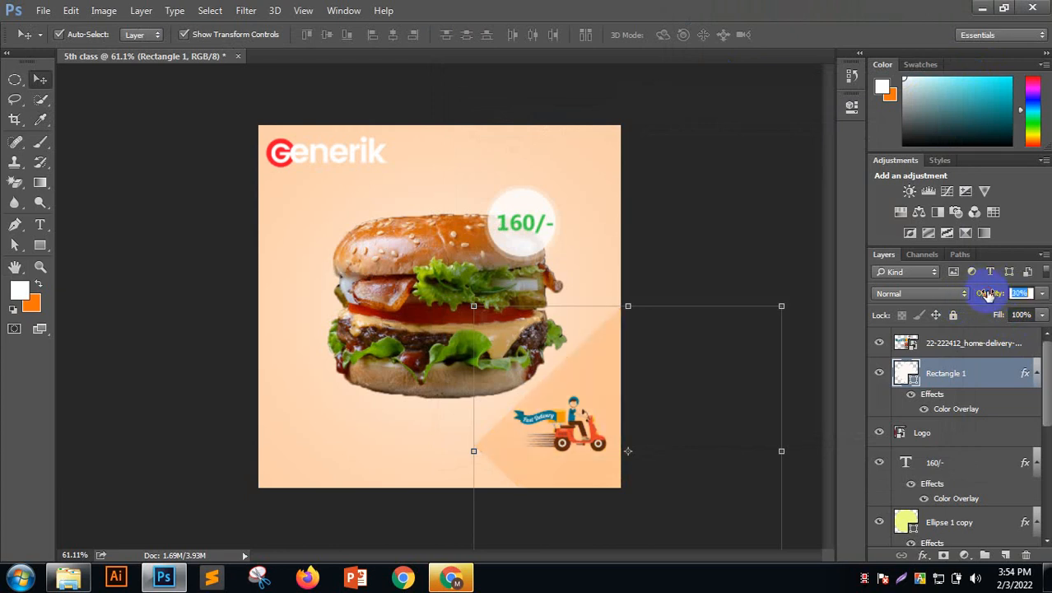
{"action": "left_click_drag", "start_coordinate": [985, 294], "coordinate": [986, 294]}
{"action": "left_click_drag", "start_coordinate": [986, 298], "coordinate": [982, 288]}
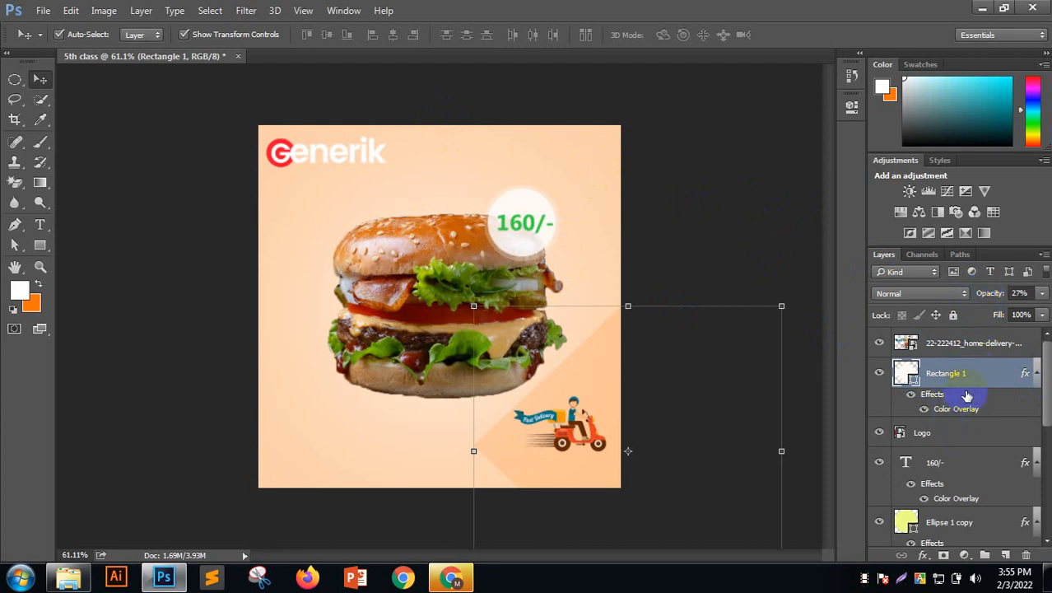
{"action": "left_click", "coordinate": [922, 555]}
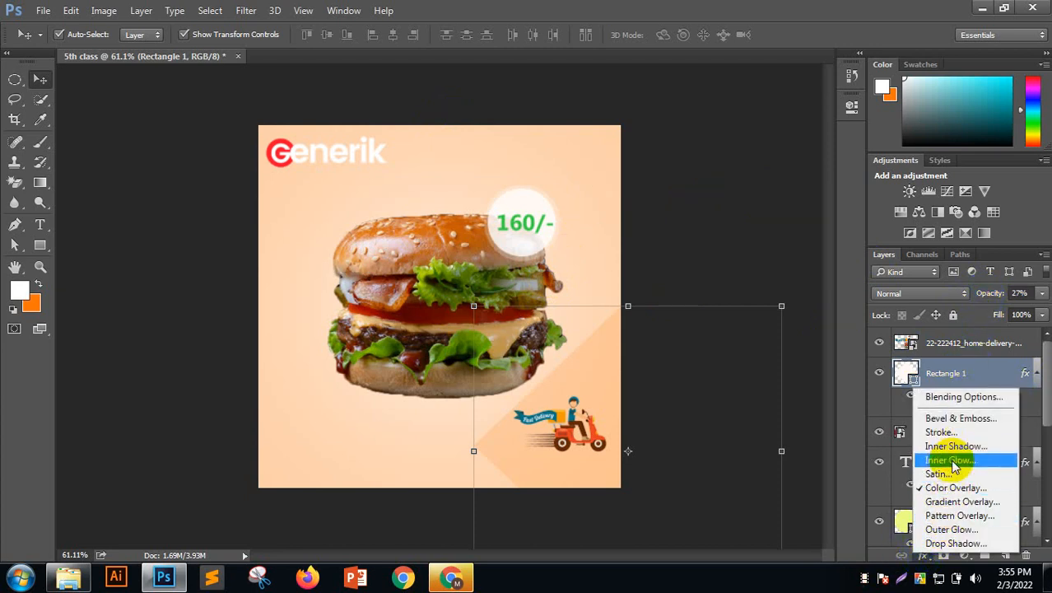
Add a black drop shadow to Rectangle 1 and drag it into place below the triangle
{"action": "left_click", "coordinate": [954, 544]}
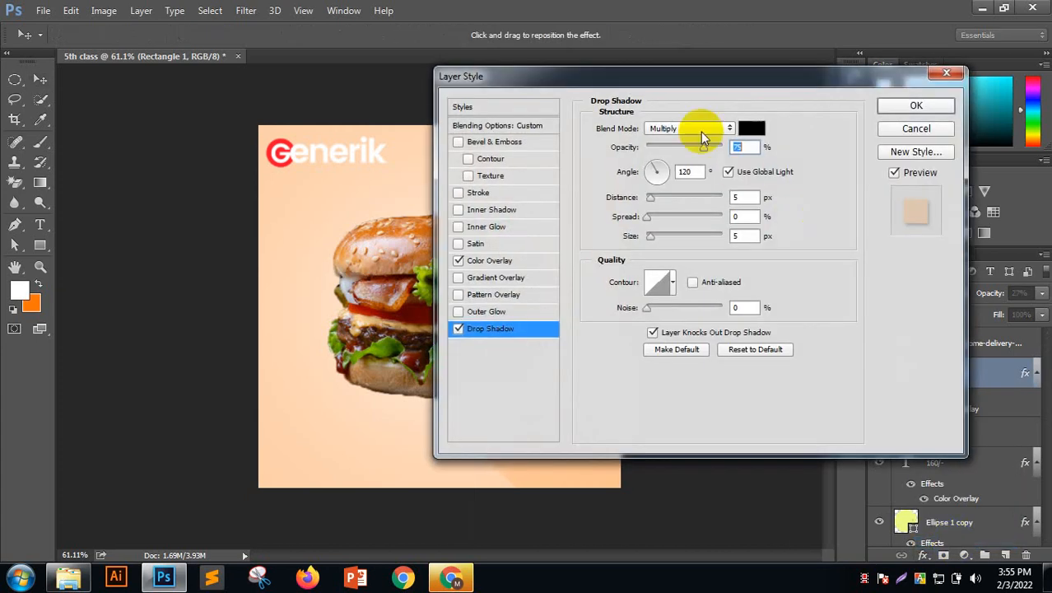
{"action": "left_click_drag", "start_coordinate": [790, 78], "coordinate": [888, 62]}
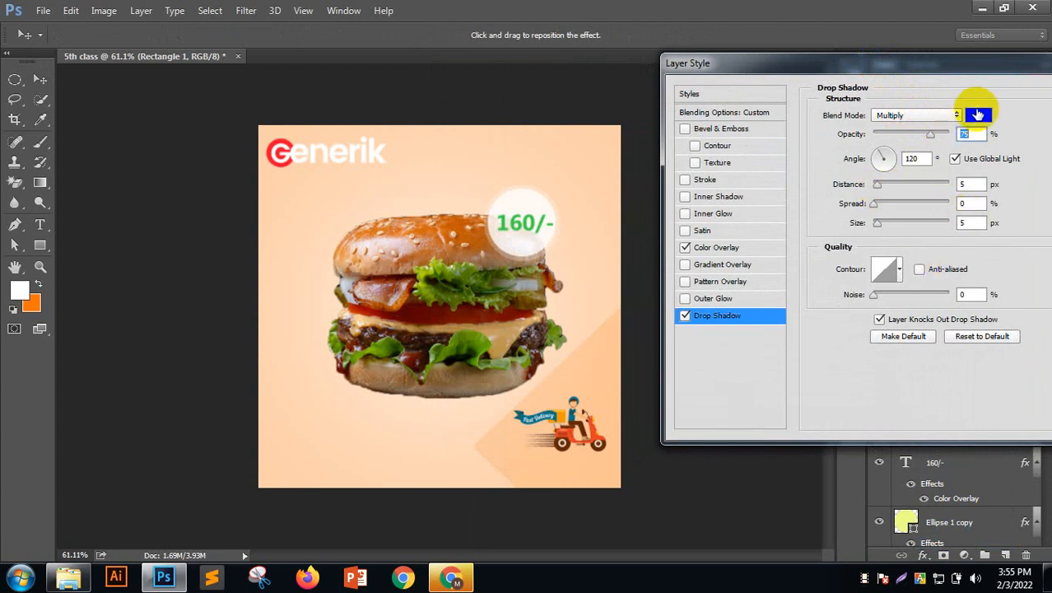
{"action": "left_click", "coordinate": [975, 114]}
{"action": "left_click_drag", "start_coordinate": [388, 294], "coordinate": [382, 369]}
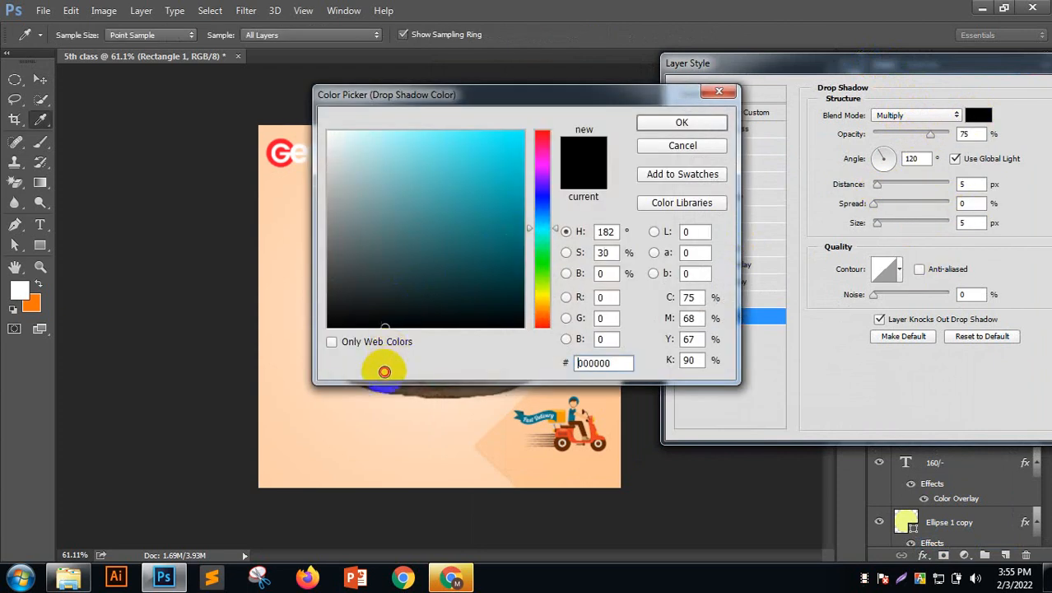
{"action": "left_click", "coordinate": [657, 123]}
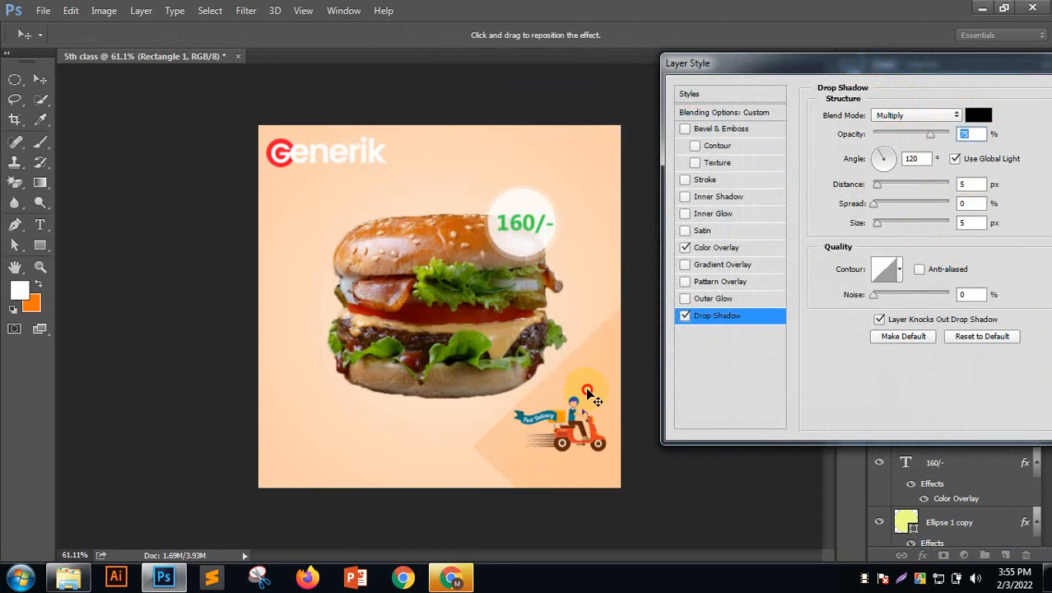
{"action": "left_click_drag", "start_coordinate": [586, 390], "coordinate": [583, 383]}
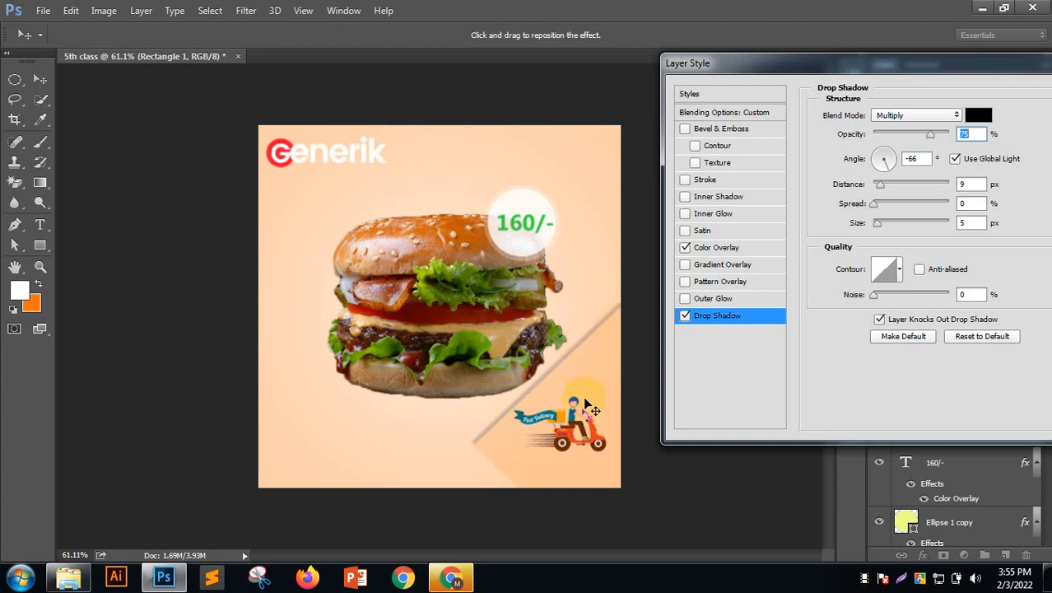
{"action": "mouse_move", "coordinate": [581, 386]}
{"action": "left_mouse_down"}
{"action": "mouse_move", "coordinate": [568, 353]}
{"action": "mouse_move", "coordinate": [512, 303]}
{"action": "mouse_move", "coordinate": [475, 329]}
{"action": "mouse_move", "coordinate": [438, 294]}
{"action": "mouse_move", "coordinate": [482, 340]}
{"action": "mouse_move", "coordinate": [545, 352]}
{"action": "mouse_move", "coordinate": [556, 410]}
{"action": "mouse_move", "coordinate": [558, 398]}
{"action": "mouse_move", "coordinate": [580, 403]}
{"action": "left_mouse_up"}
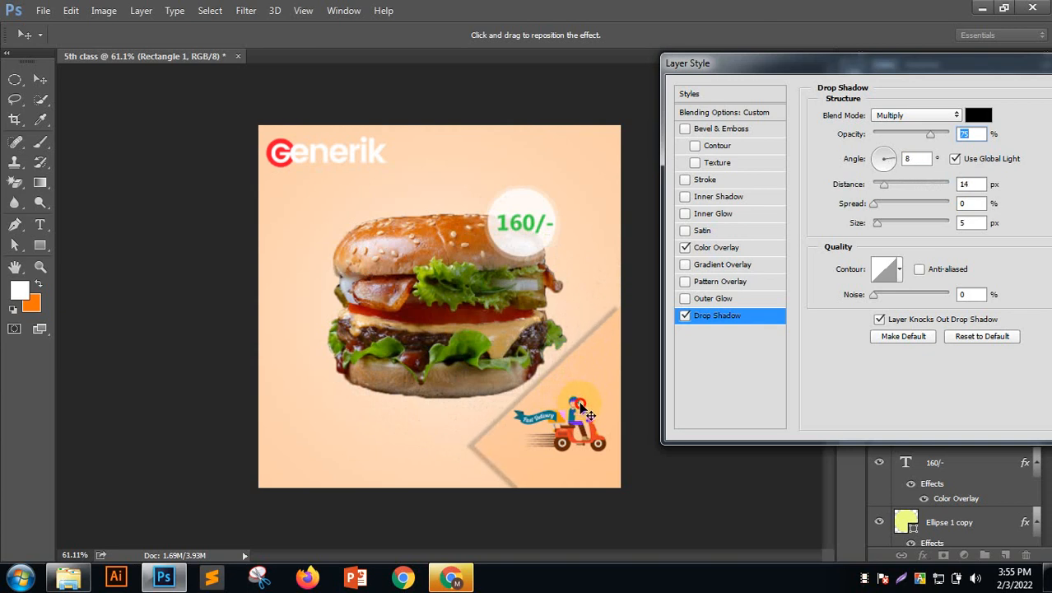
Set the shadow's Spread to 15% and Size to 16 px, then apply it
{"action": "left_click", "coordinate": [877, 223]}
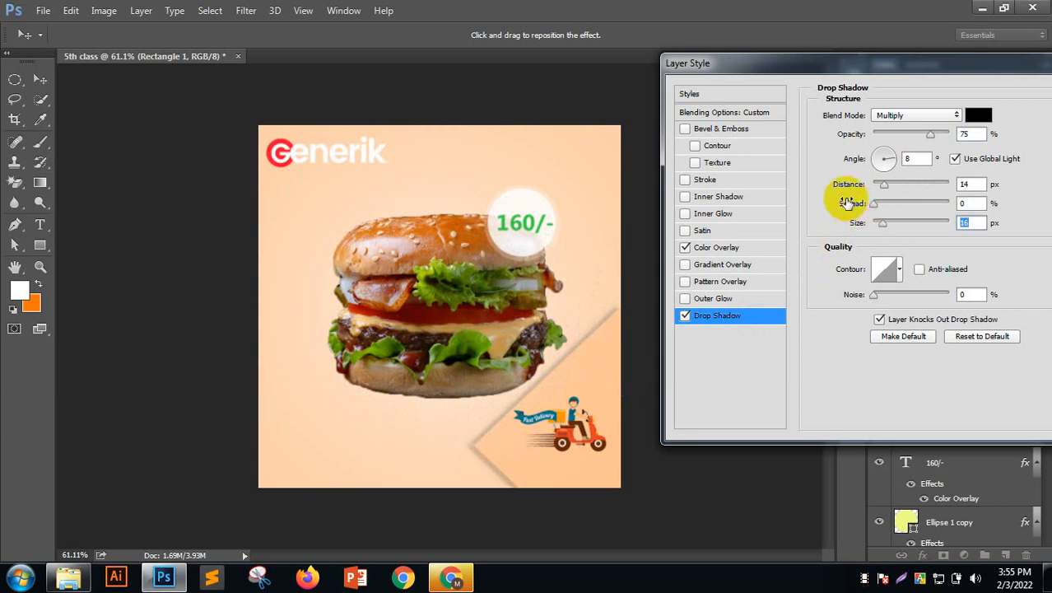
{"action": "left_click", "coordinate": [878, 205]}
{"action": "left_click_drag", "start_coordinate": [878, 203], "coordinate": [913, 184]}
{"action": "left_click_drag", "start_coordinate": [614, 352], "coordinate": [638, 355]}
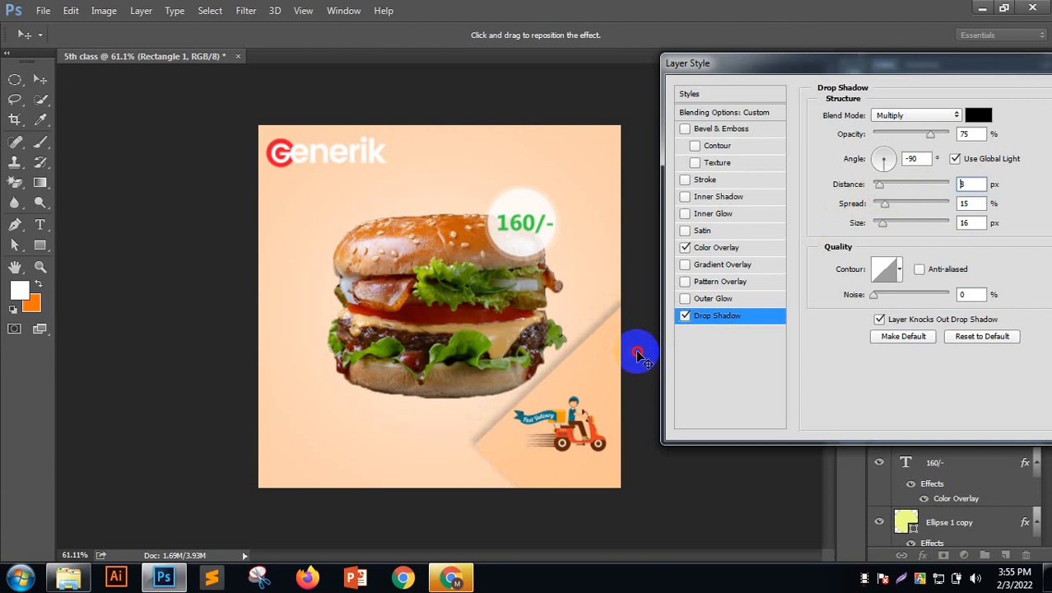
{"action": "left_click_drag", "start_coordinate": [995, 56], "coordinate": [738, 69]}
{"action": "left_click", "coordinate": [1002, 95]}
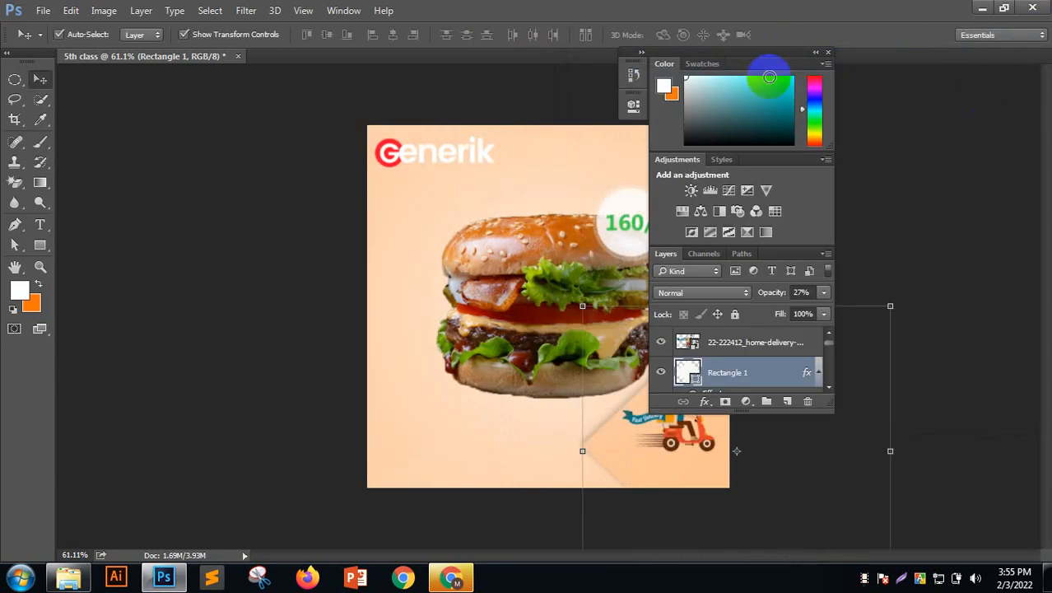
Reset the workspace so the floating panels dock back on the right
{"action": "left_click_drag", "start_coordinate": [829, 80], "coordinate": [937, 145]}
{"action": "left_click", "coordinate": [1019, 36]}
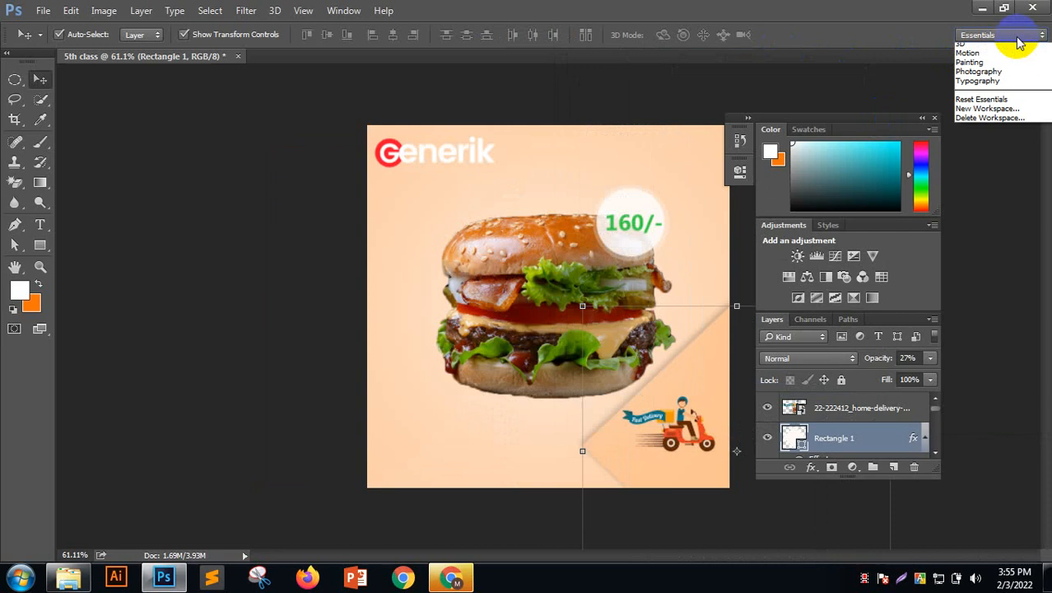
{"action": "left_click", "coordinate": [988, 112]}
Select the 160/- text, Ellipse 1, Ellipse 1 copy and burger layers together
{"action": "left_click", "coordinate": [721, 214]}
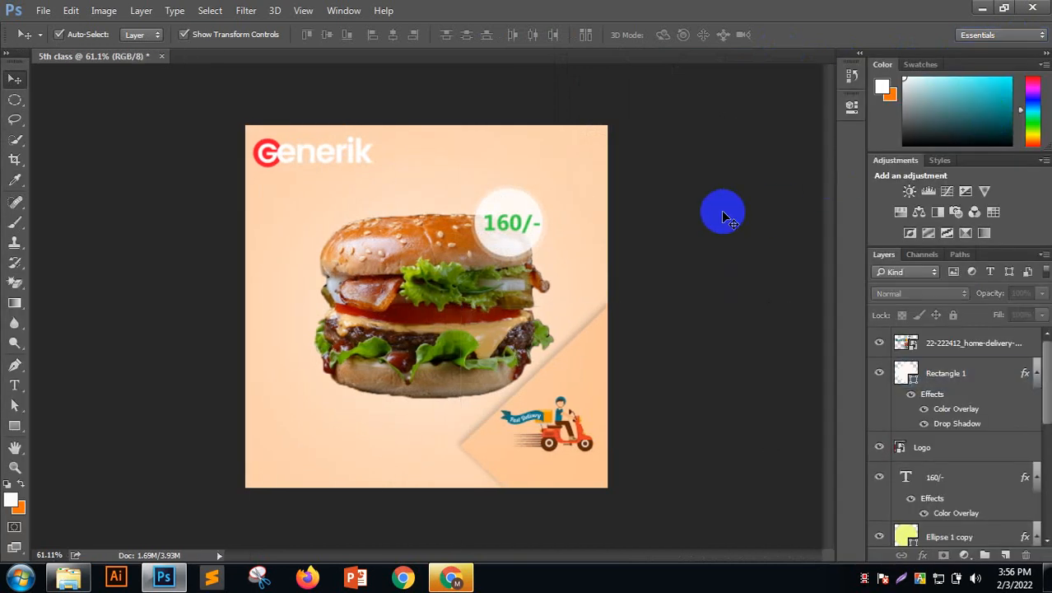
{"action": "left_click", "coordinate": [446, 248]}
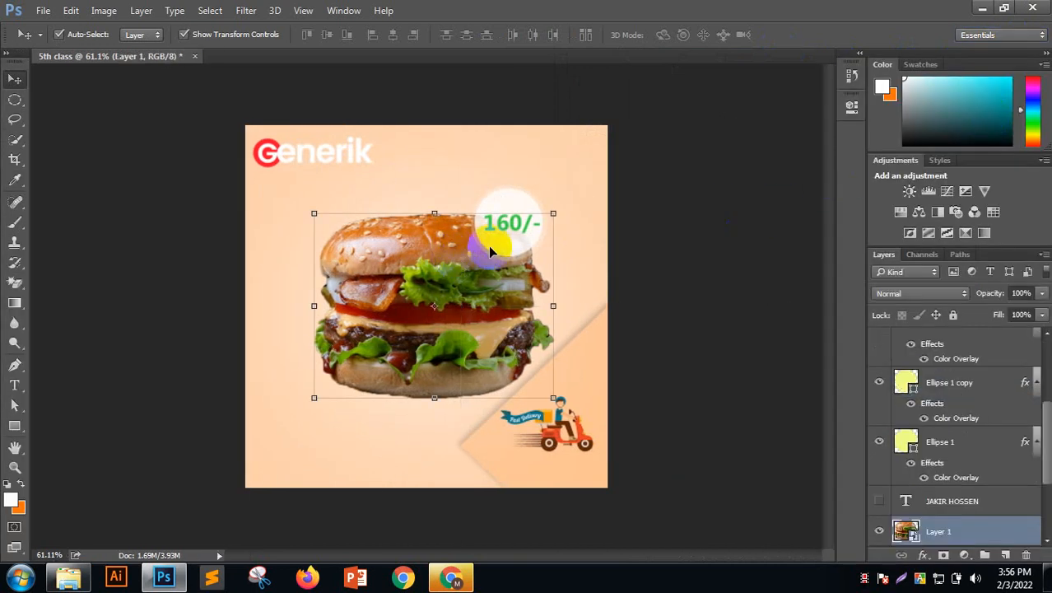
{"action": "left_click", "coordinate": [556, 188]}
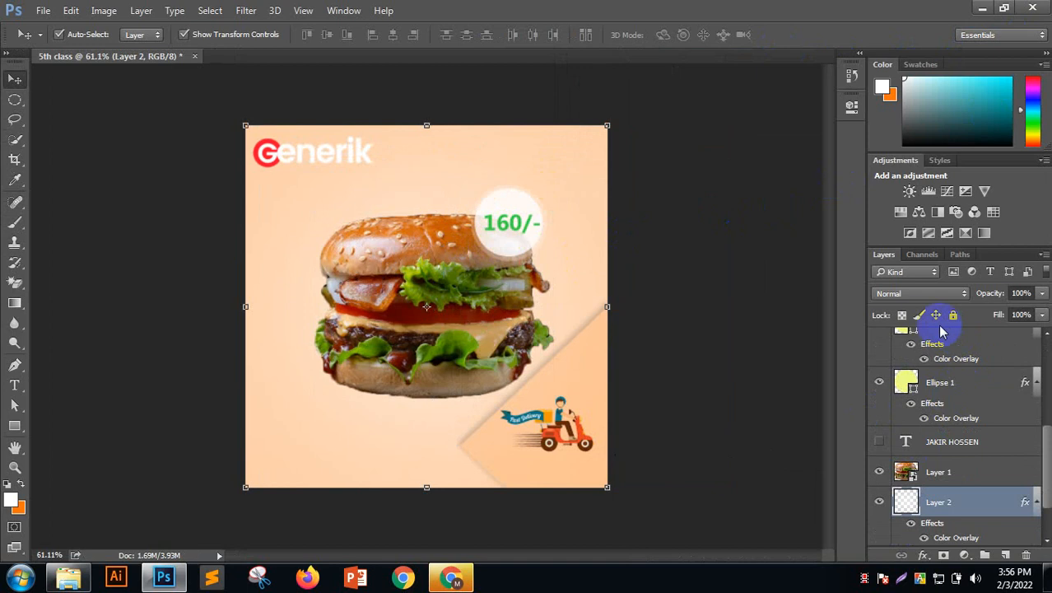
{"action": "scroll", "coordinate": [927, 381], "scroll_direction": "up", "scroll_amount": 5}
{"action": "scroll", "coordinate": [926, 386], "scroll_direction": "up", "scroll_amount": 1}
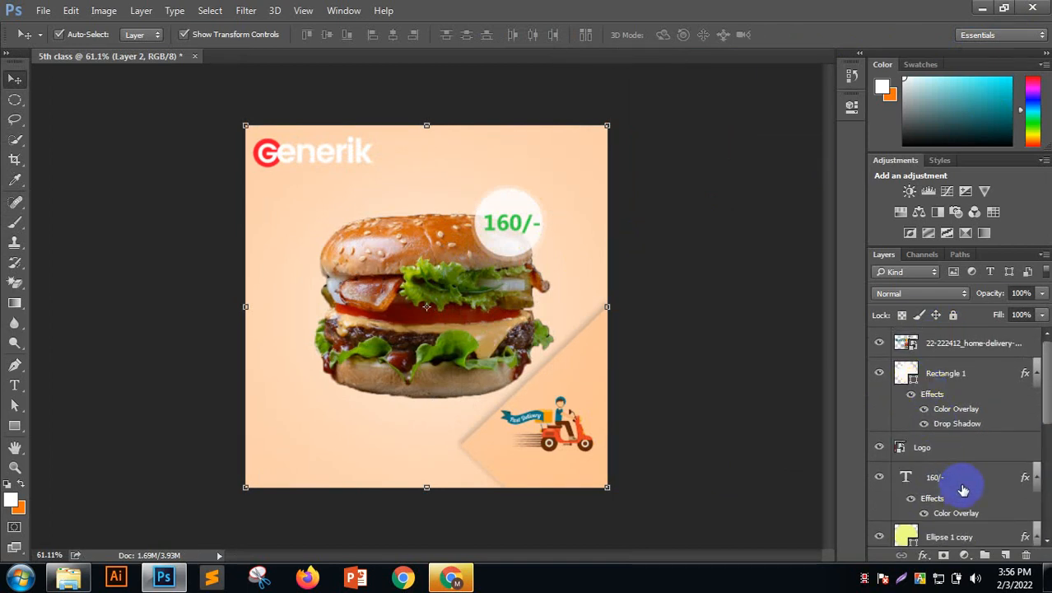
{"action": "left_click", "coordinate": [963, 486]}
{"action": "left_click", "coordinate": [957, 376], "text": "ctrl"}
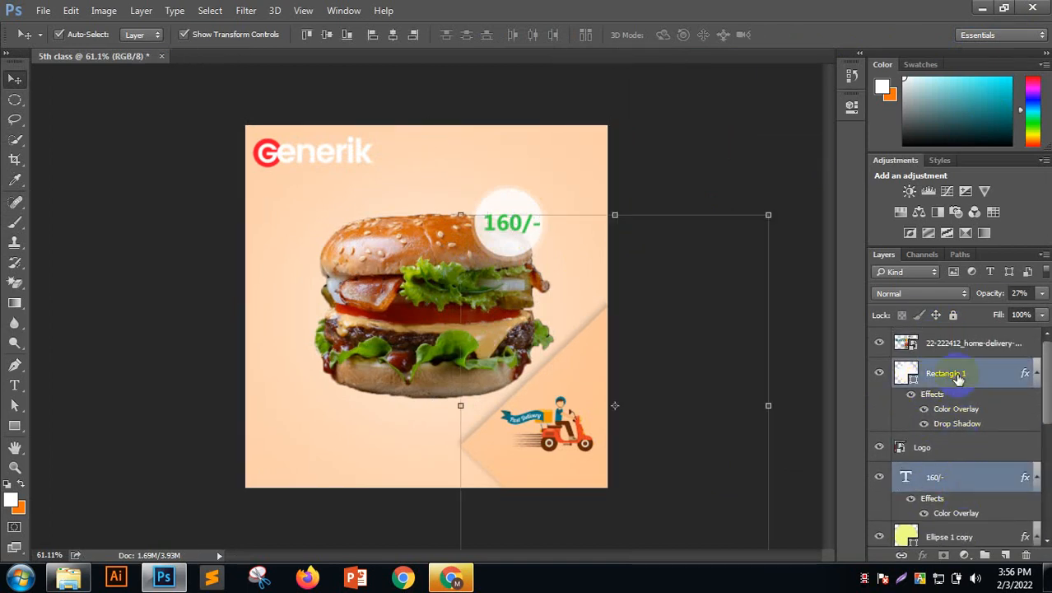
{"action": "left_click", "coordinate": [957, 376]}
{"action": "scroll", "coordinate": [968, 425], "scroll_direction": "down", "scroll_amount": 1}
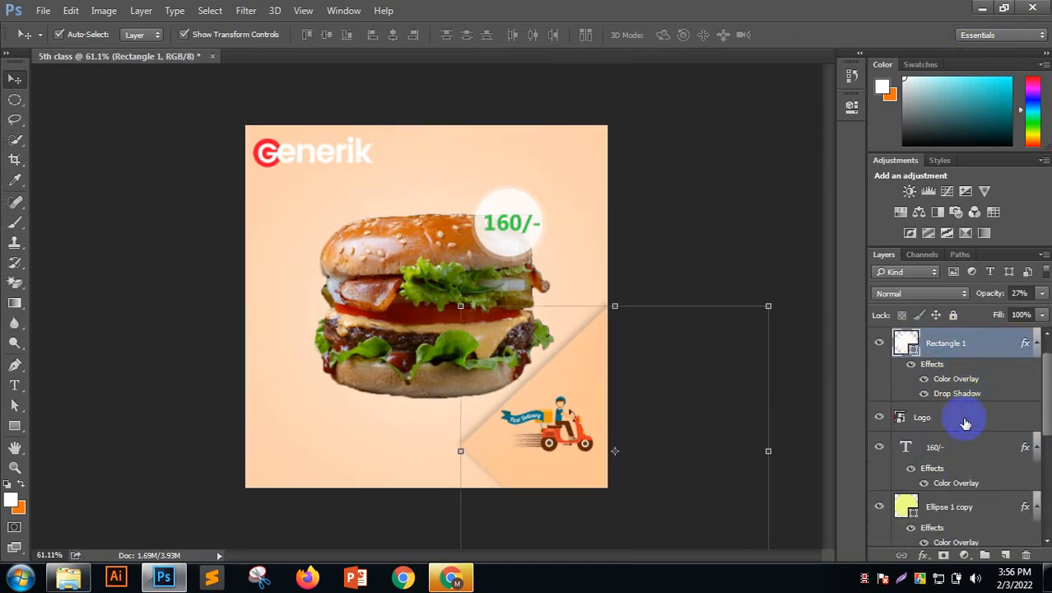
{"action": "left_click", "coordinate": [965, 421]}
{"action": "left_click", "coordinate": [953, 447]}
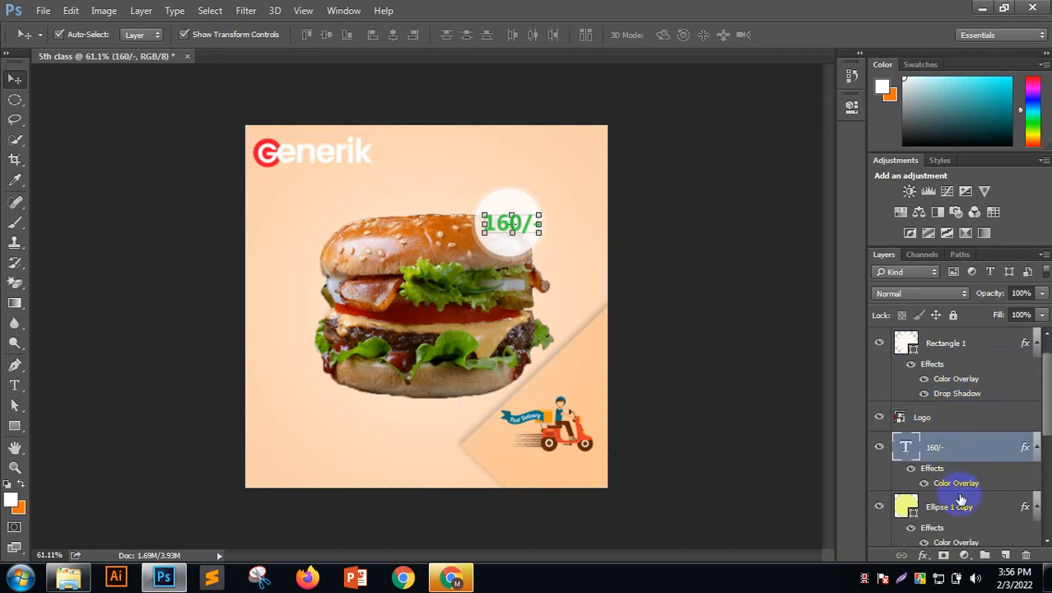
{"action": "left_click", "coordinate": [953, 506], "text": "shift"}
{"action": "scroll", "coordinate": [953, 506], "scroll_direction": "down", "scroll_amount": 2}
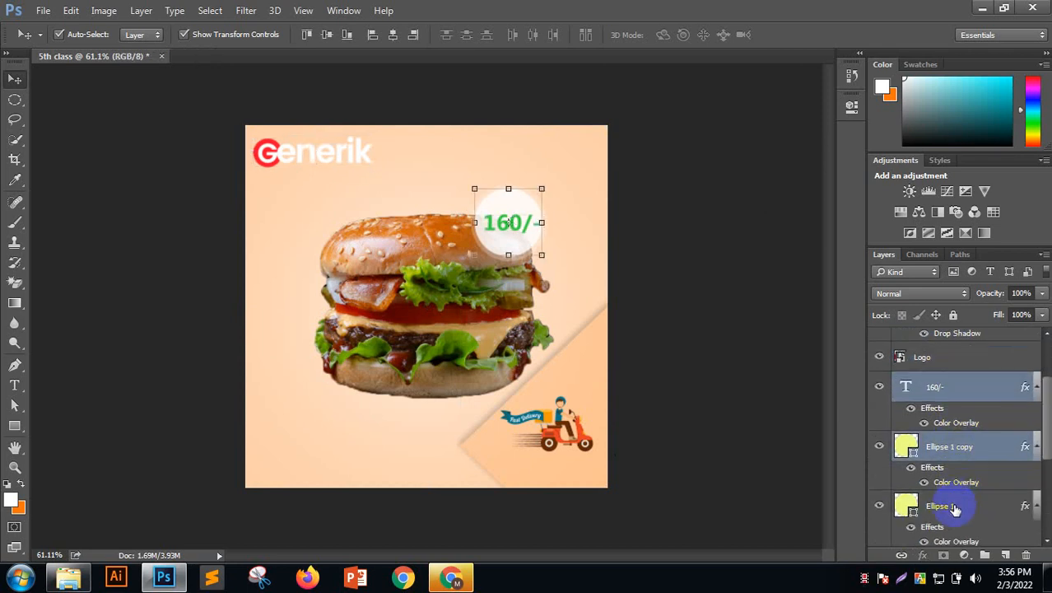
{"action": "left_click", "coordinate": [964, 483], "text": "shift"}
{"action": "scroll", "coordinate": [961, 488], "scroll_direction": "down", "scroll_amount": 1}
{"action": "left_click", "coordinate": [957, 504], "text": "ctrl"}
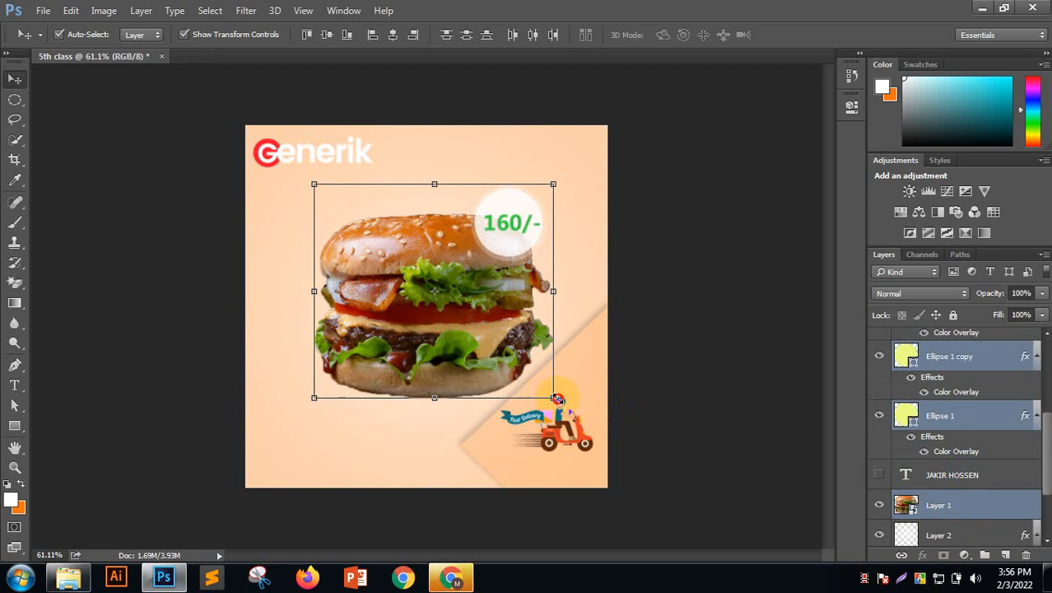
Scale the burger and price circle down and nudge them slightly right and down
{"action": "left_click_drag", "start_coordinate": [553, 398], "coordinate": [535, 372]}
{"action": "left_click", "coordinate": [701, 35]}
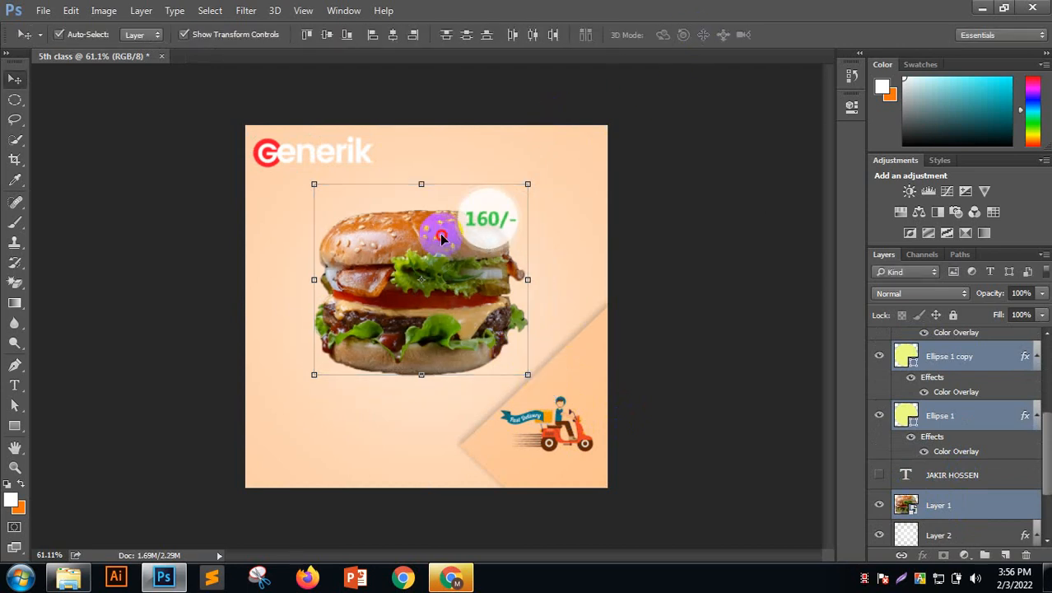
{"action": "left_click_drag", "start_coordinate": [441, 237], "coordinate": [450, 244]}
{"action": "left_click", "coordinate": [681, 181]}
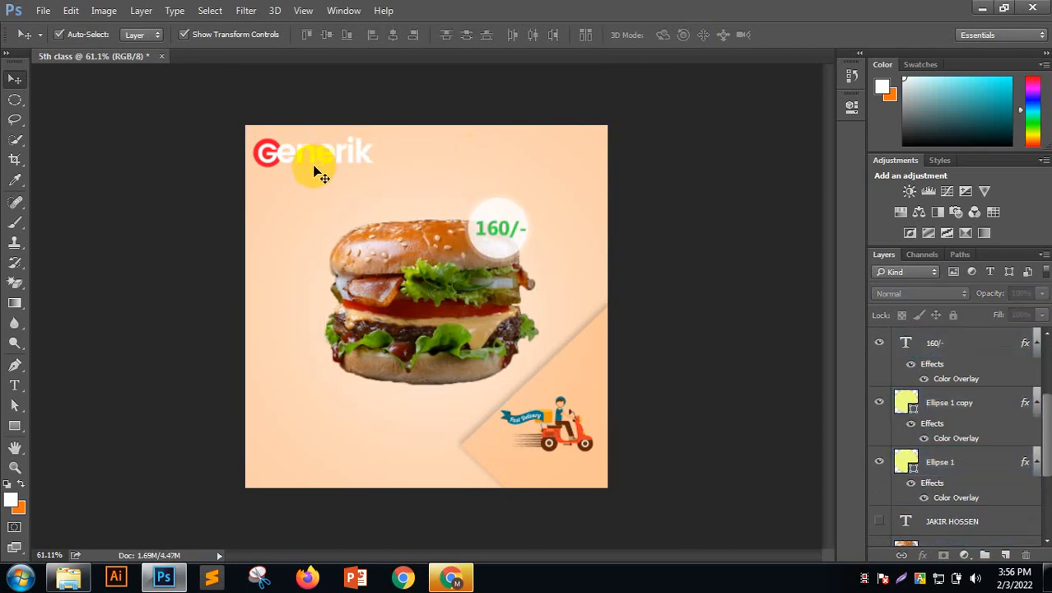
{"action": "left_click", "coordinate": [679, 204]}
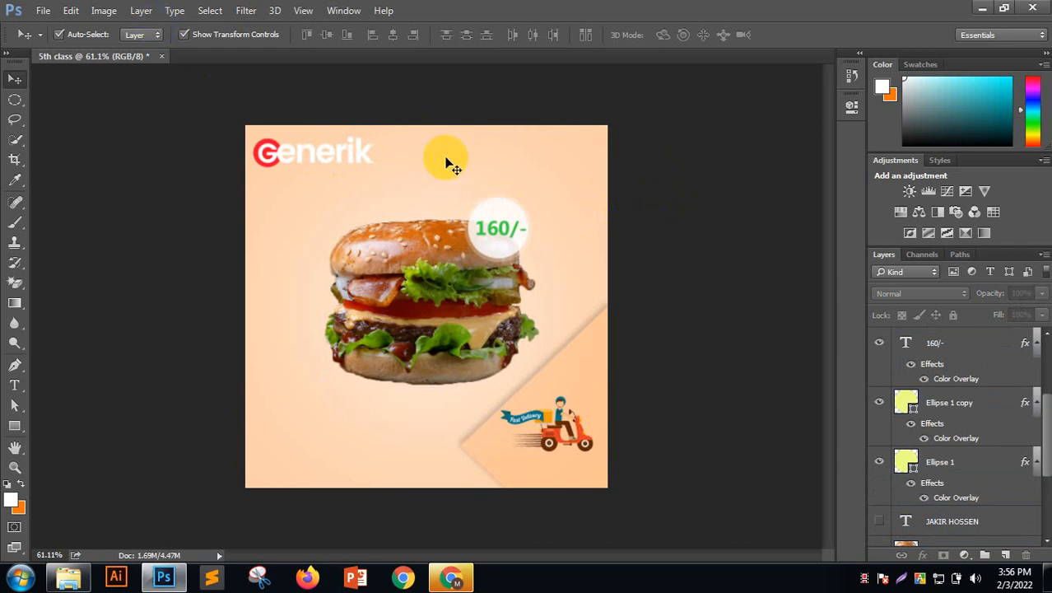
Scale the Generik logo down to about 66.5% × 65.7%
{"action": "left_click", "coordinate": [461, 232]}
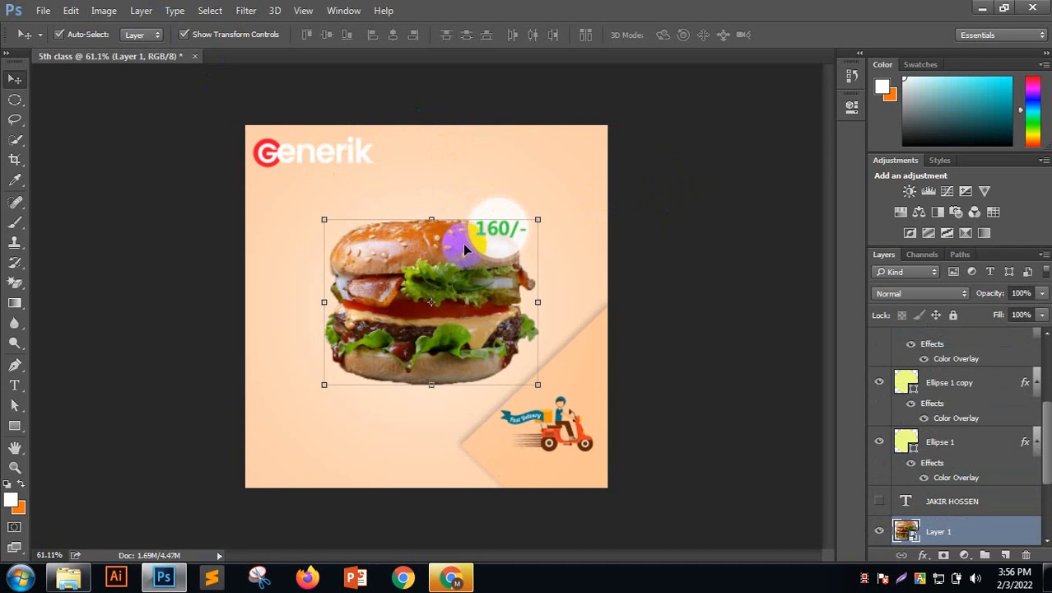
{"action": "left_click", "coordinate": [662, 200]}
{"action": "left_click", "coordinate": [353, 165]}
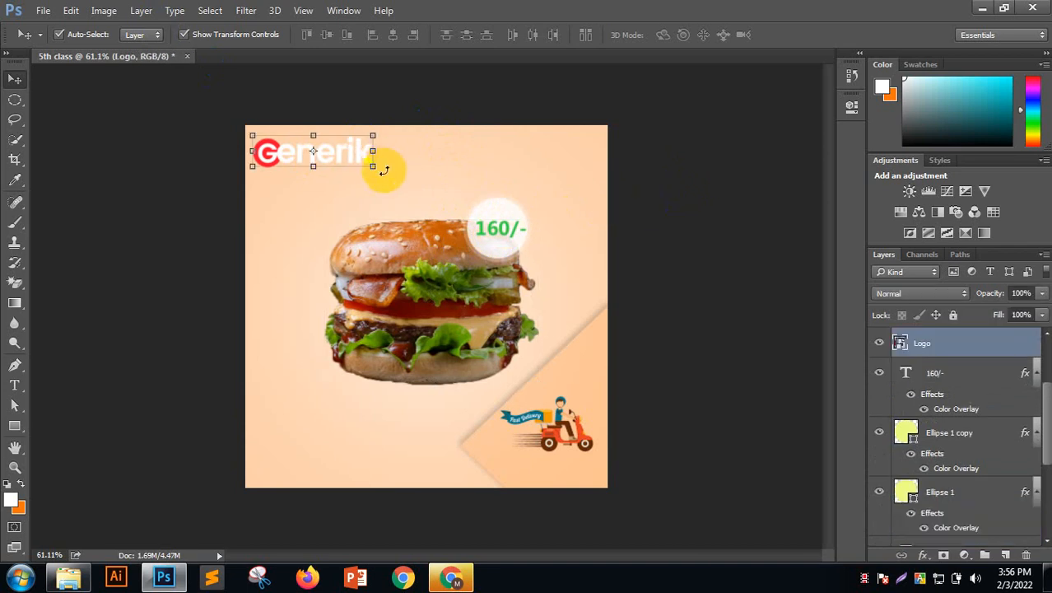
{"action": "key", "text": "ctrl+t"}
{"action": "left_click_drag", "start_coordinate": [372, 164], "coordinate": [334, 155]}
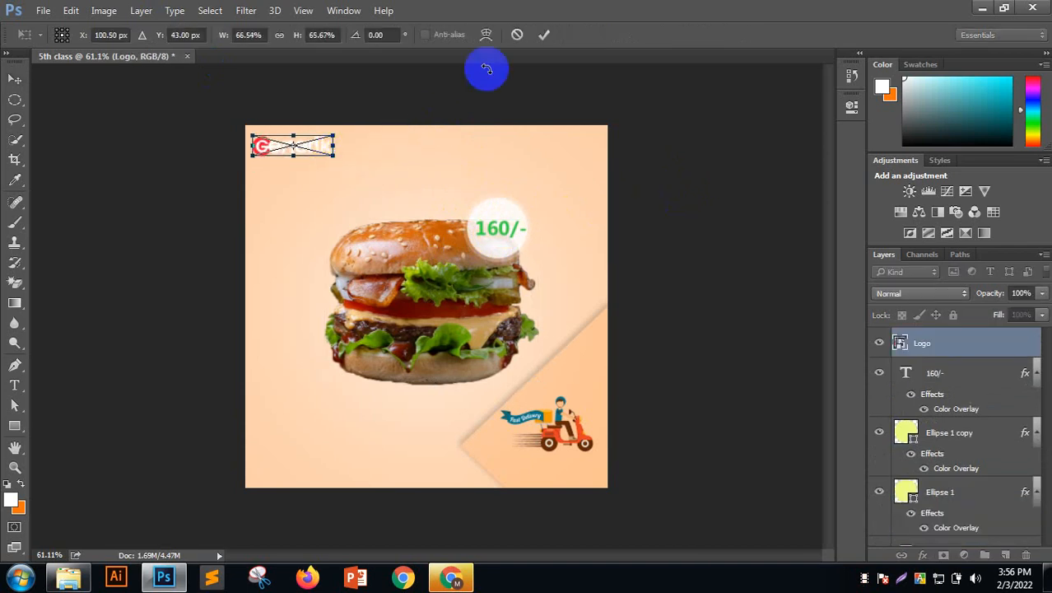
{"action": "left_click", "coordinate": [543, 34]}
{"action": "left_click", "coordinate": [20, 382]}
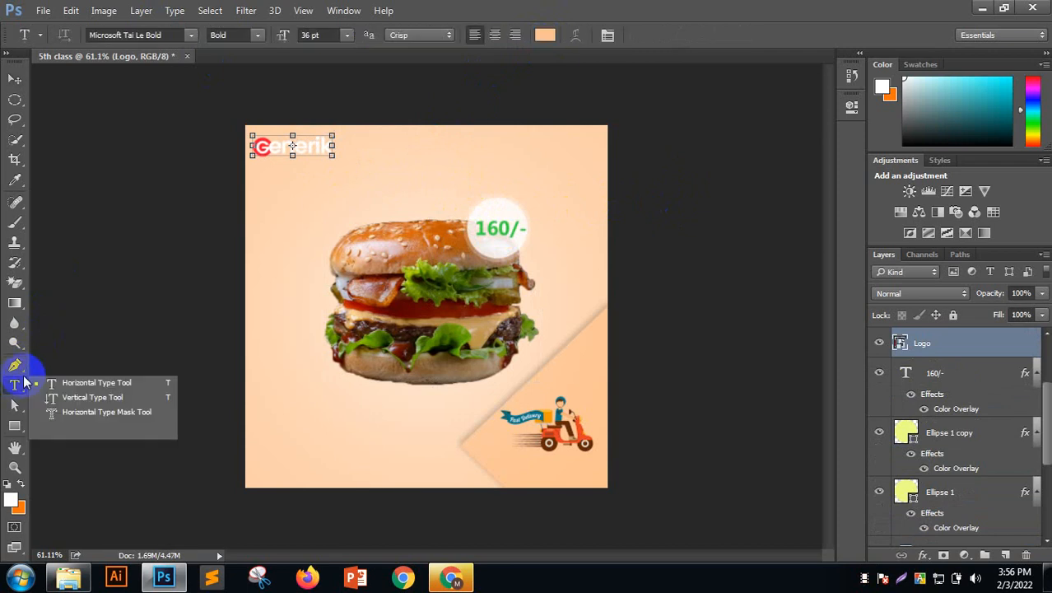
Add 'BUY 1 GET 1' text above the burger and colour it red
{"action": "left_click", "coordinate": [368, 197]}
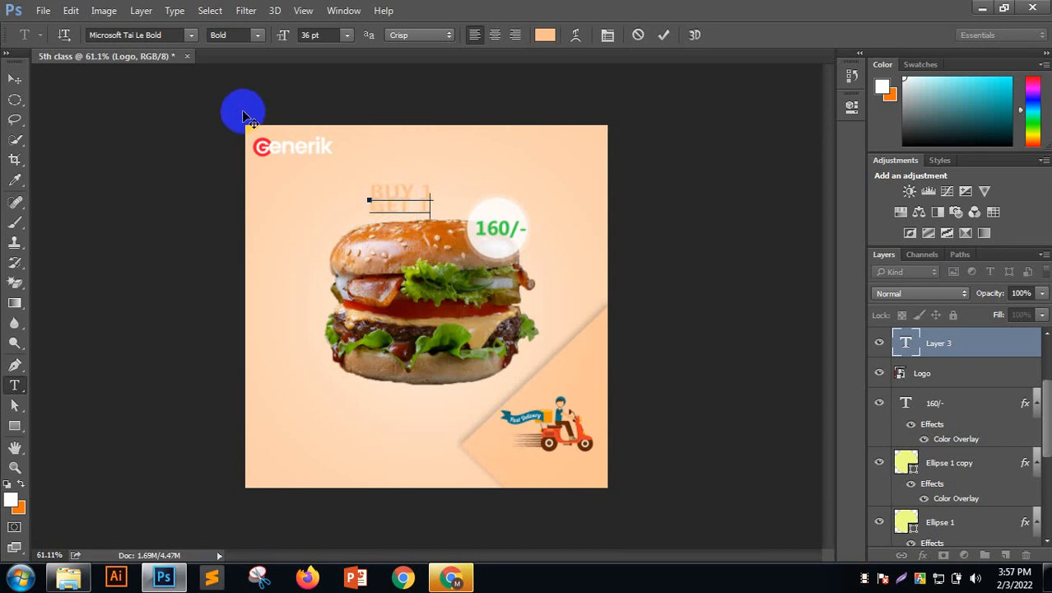
{"action": "left_click_drag", "start_coordinate": [422, 207], "coordinate": [359, 188]}
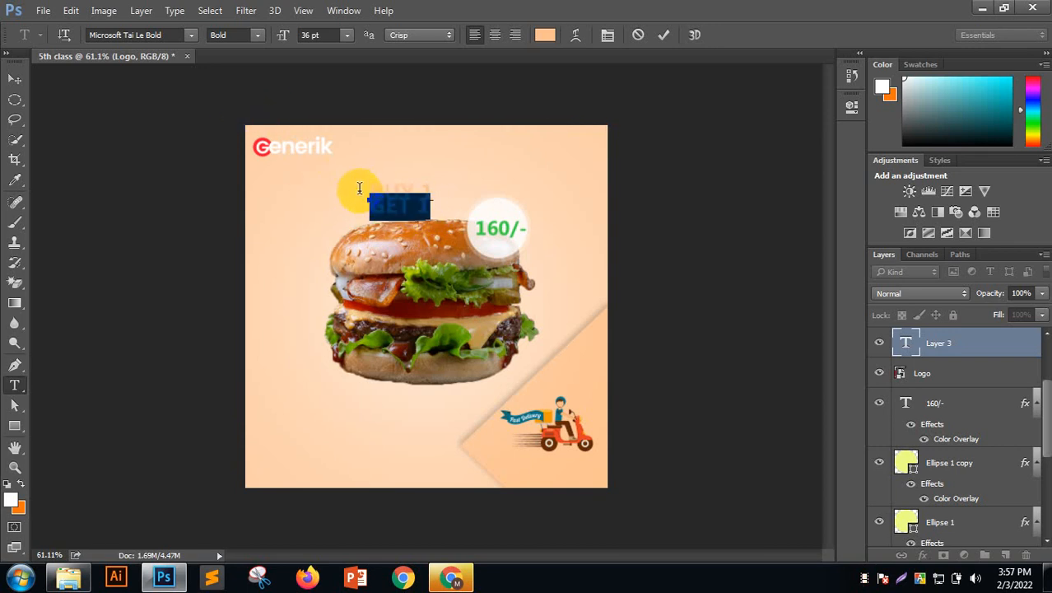
{"action": "left_click", "coordinate": [545, 35]}
{"action": "left_click", "coordinate": [515, 137]}
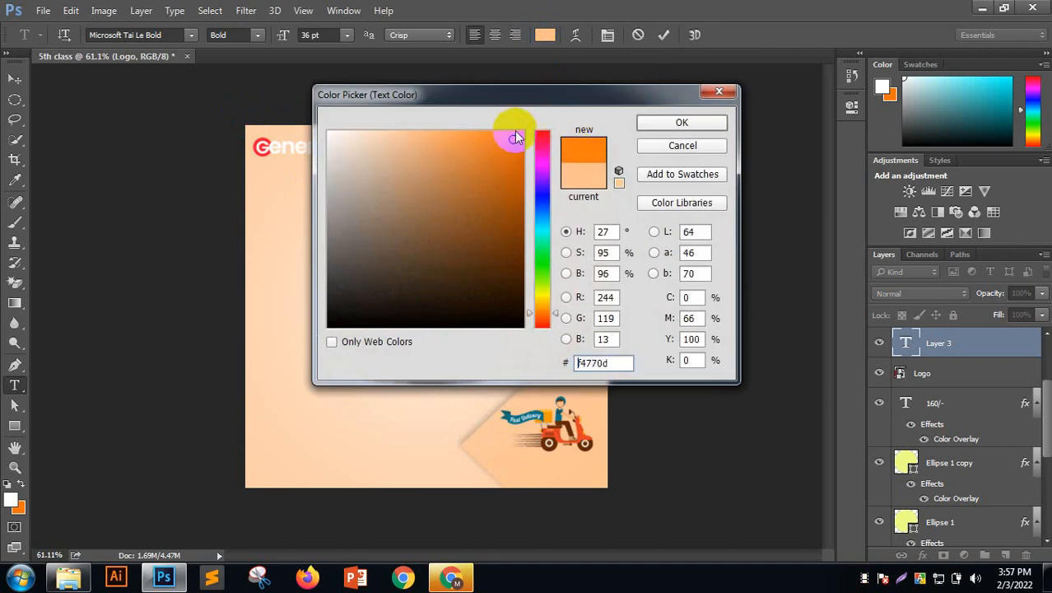
{"action": "left_click", "coordinate": [541, 131]}
{"action": "left_click", "coordinate": [682, 122]}
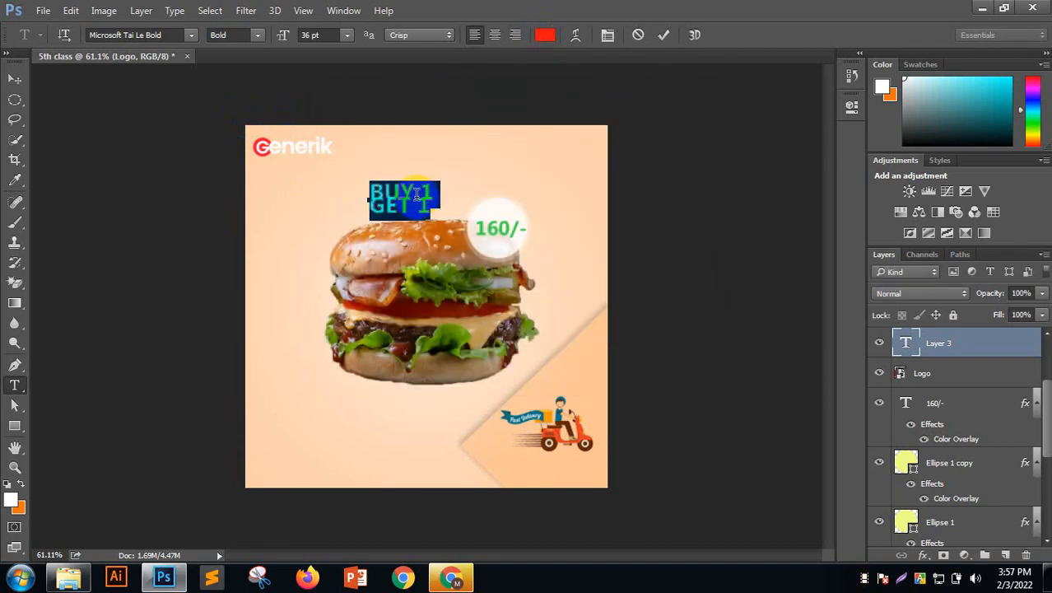
{"action": "left_click", "coordinate": [418, 193]}
Select all of the BUY 1 GET 1 text for formatting
{"action": "left_click", "coordinate": [422, 206]}
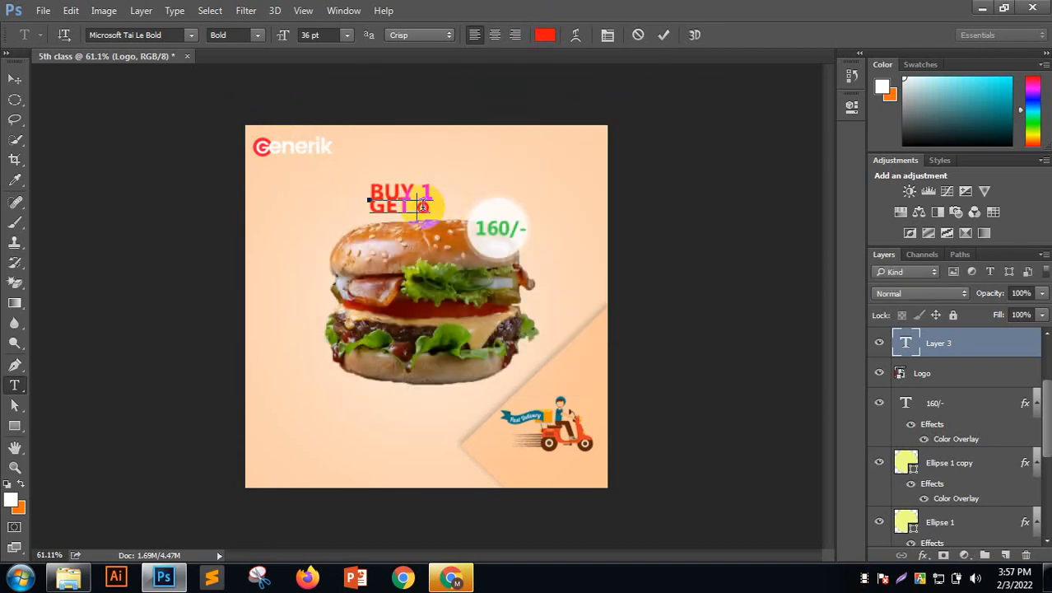
{"action": "left_click_drag", "start_coordinate": [422, 206], "coordinate": [352, 178]}
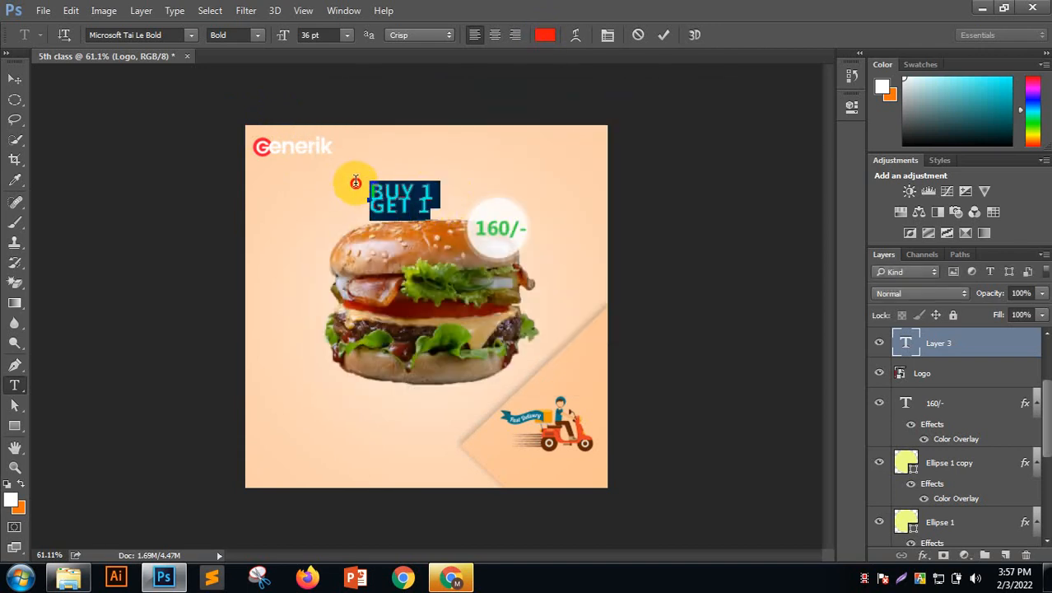
{"action": "left_click", "coordinate": [608, 36]}
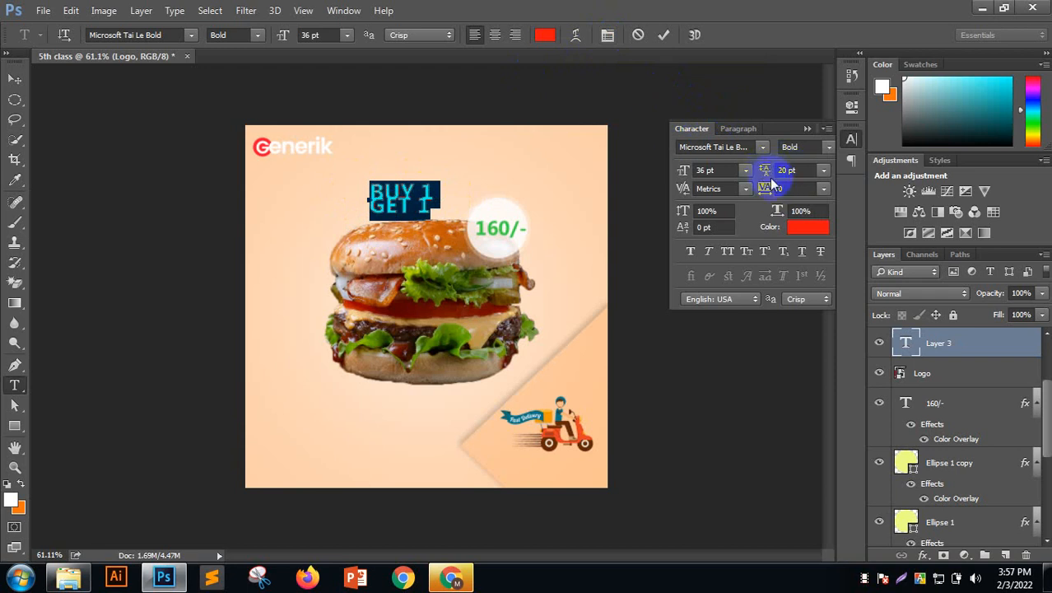
Set the text leading to Auto and try green and near-black colours sampled from the poster
{"action": "left_click", "coordinate": [826, 170]}
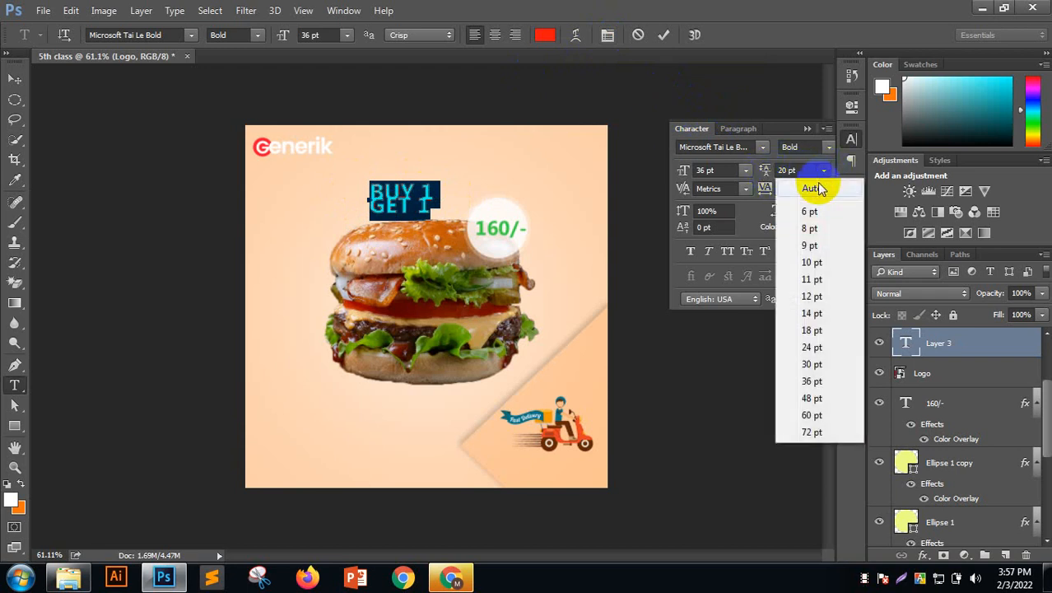
{"action": "left_click", "coordinate": [803, 188]}
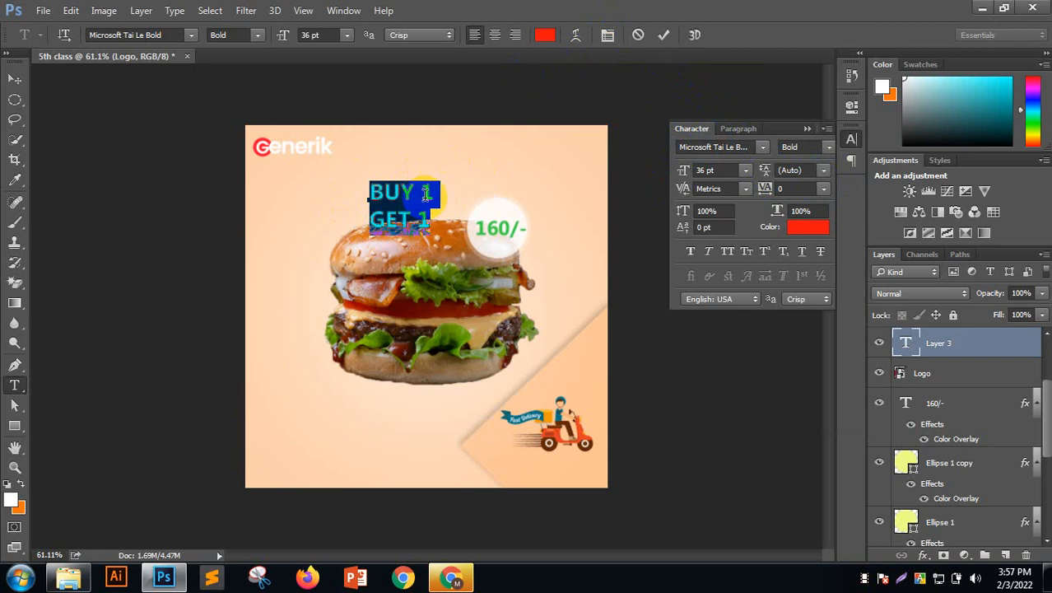
{"action": "left_click", "coordinate": [798, 229]}
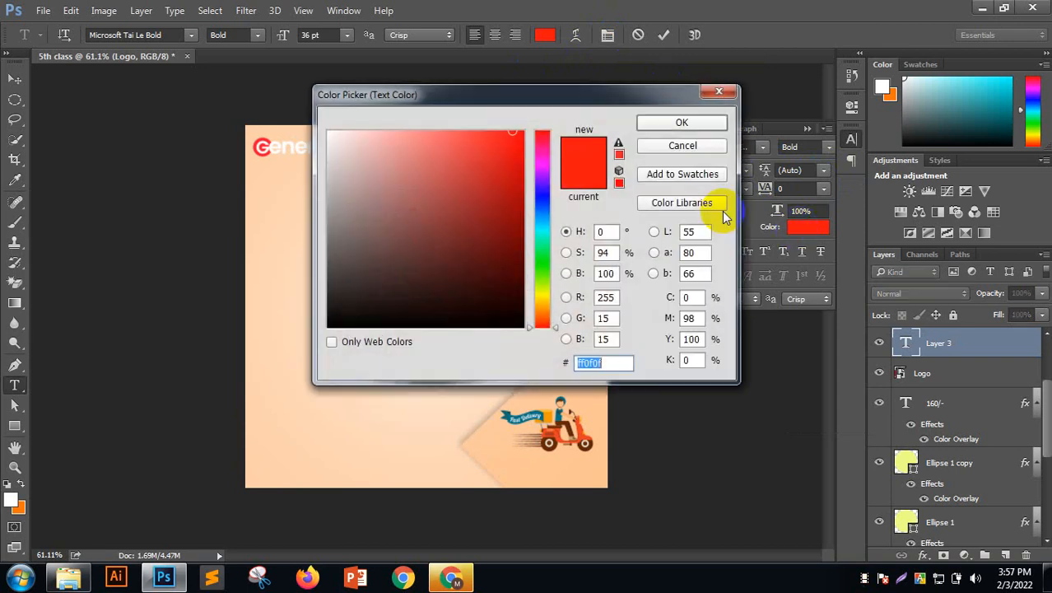
{"action": "left_click_drag", "start_coordinate": [582, 89], "coordinate": [888, 168]}
{"action": "left_click_drag", "start_coordinate": [686, 204], "coordinate": [763, 214]}
{"action": "left_click", "coordinate": [499, 229]}
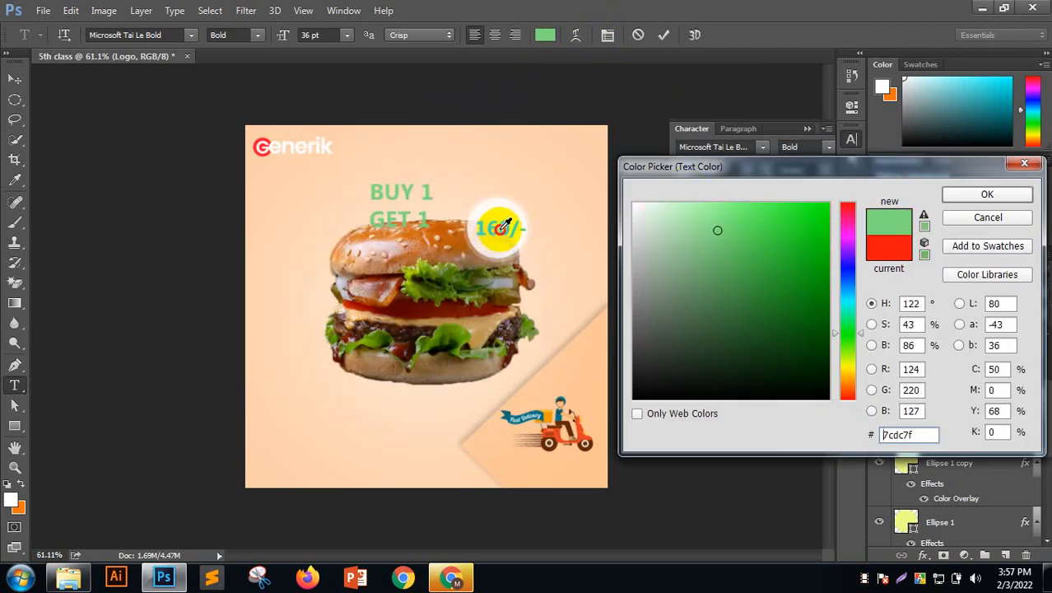
{"action": "left_click_drag", "start_coordinate": [503, 225], "coordinate": [473, 208]}
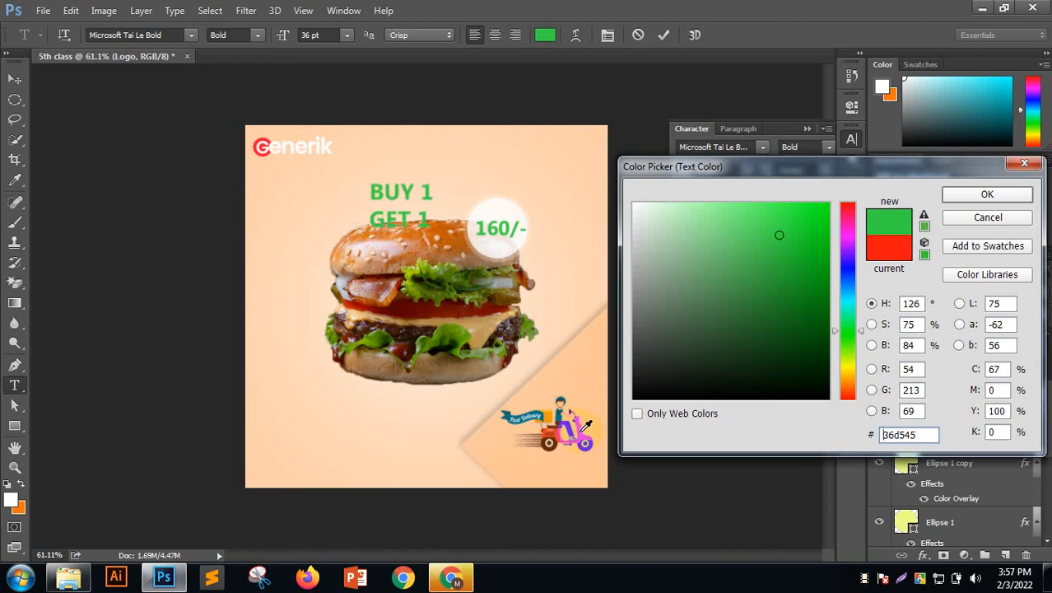
{"action": "left_click_drag", "start_coordinate": [585, 429], "coordinate": [607, 397]}
{"action": "mouse_move", "coordinate": [693, 331]}
{"action": "left_mouse_down"}
{"action": "mouse_move", "coordinate": [684, 381]}
{"action": "mouse_move", "coordinate": [639, 363]}
{"action": "left_mouse_up"}
Try blue, green and yellow text colours, settling on a brighter red, ff3a48
{"action": "mouse_move", "coordinate": [851, 292]}
{"action": "left_mouse_down"}
{"action": "mouse_move", "coordinate": [771, 343]}
{"action": "mouse_move", "coordinate": [745, 346]}
{"action": "left_mouse_up"}
{"action": "left_click", "coordinate": [724, 212]}
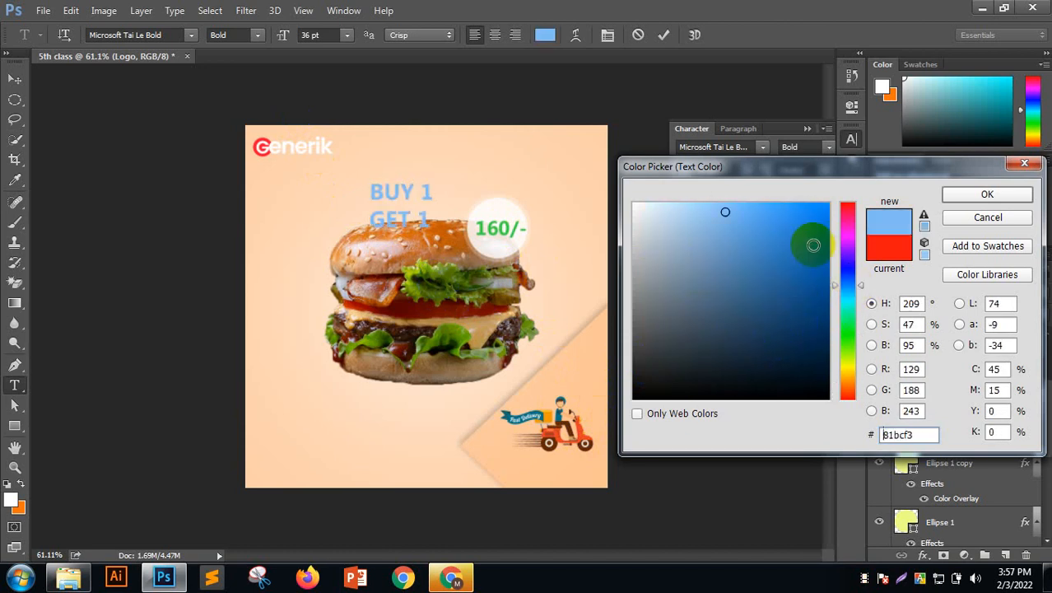
{"action": "left_click_drag", "start_coordinate": [843, 265], "coordinate": [850, 368]}
{"action": "left_click", "coordinate": [756, 202]}
{"action": "left_click", "coordinate": [786, 211]}
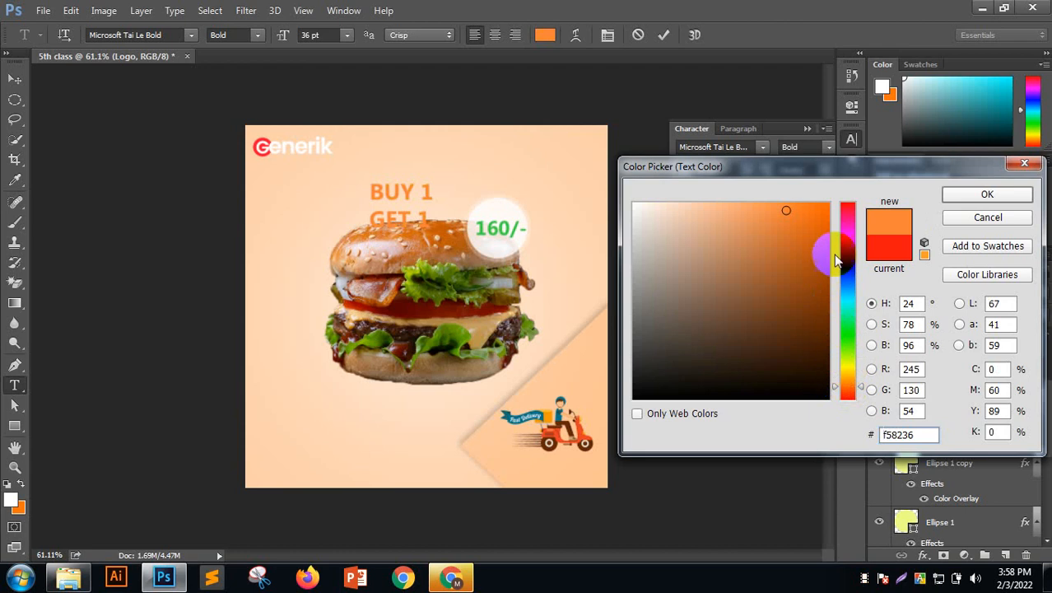
{"action": "left_click", "coordinate": [848, 205]}
{"action": "mouse_move", "coordinate": [785, 203]}
{"action": "left_mouse_down"}
{"action": "mouse_move", "coordinate": [762, 195]}
{"action": "mouse_move", "coordinate": [775, 206]}
{"action": "mouse_move", "coordinate": [785, 198]}
{"action": "left_mouse_up"}
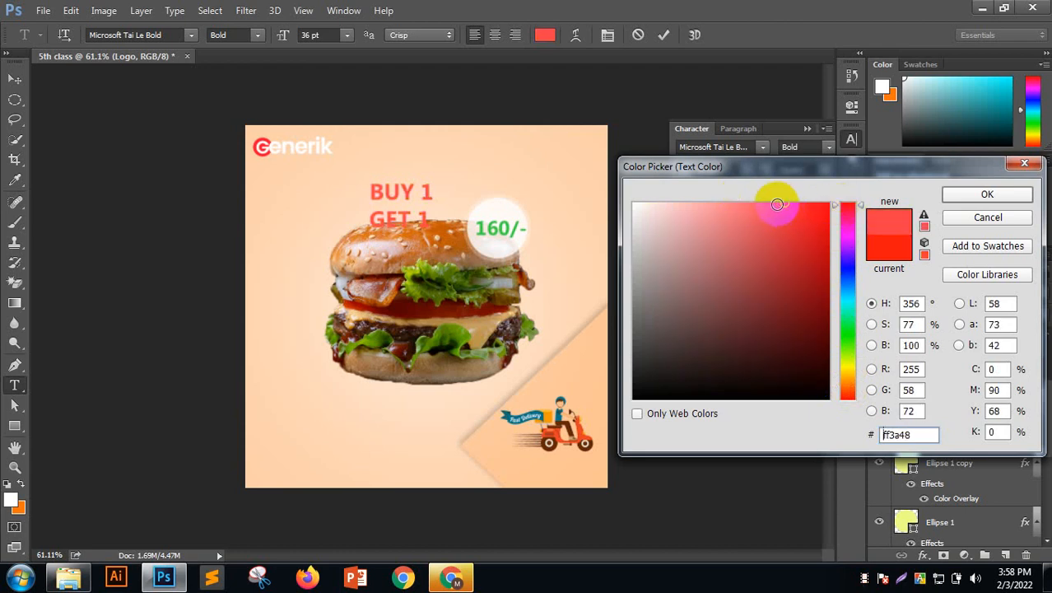
{"action": "left_click", "coordinate": [986, 194]}
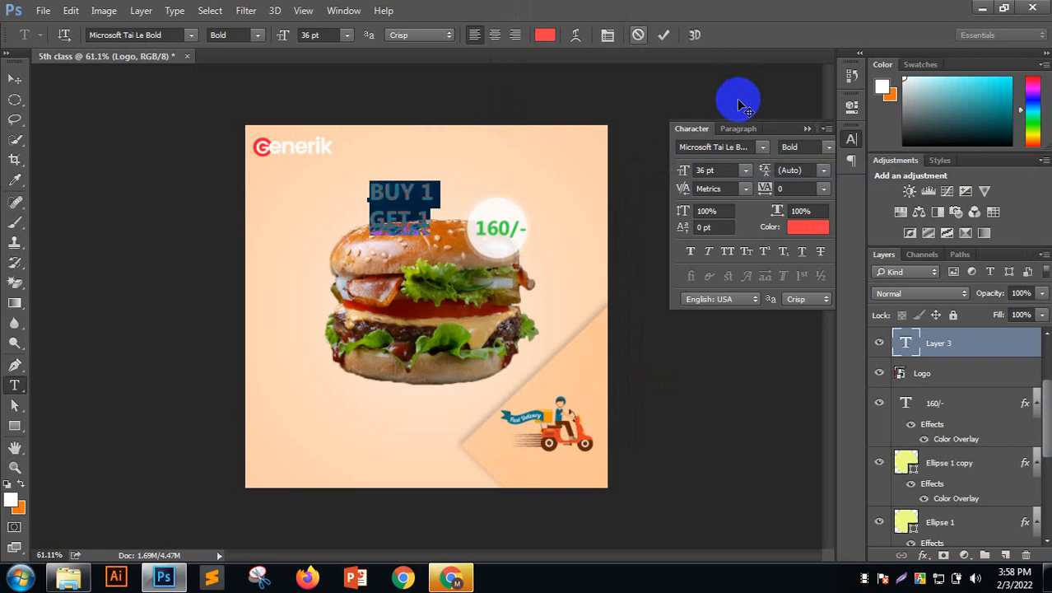
Set the BUY 1 GET 1 text to MCF Joker Regular, centre-aligned, 72 pt, and commit
{"action": "left_click", "coordinate": [762, 145]}
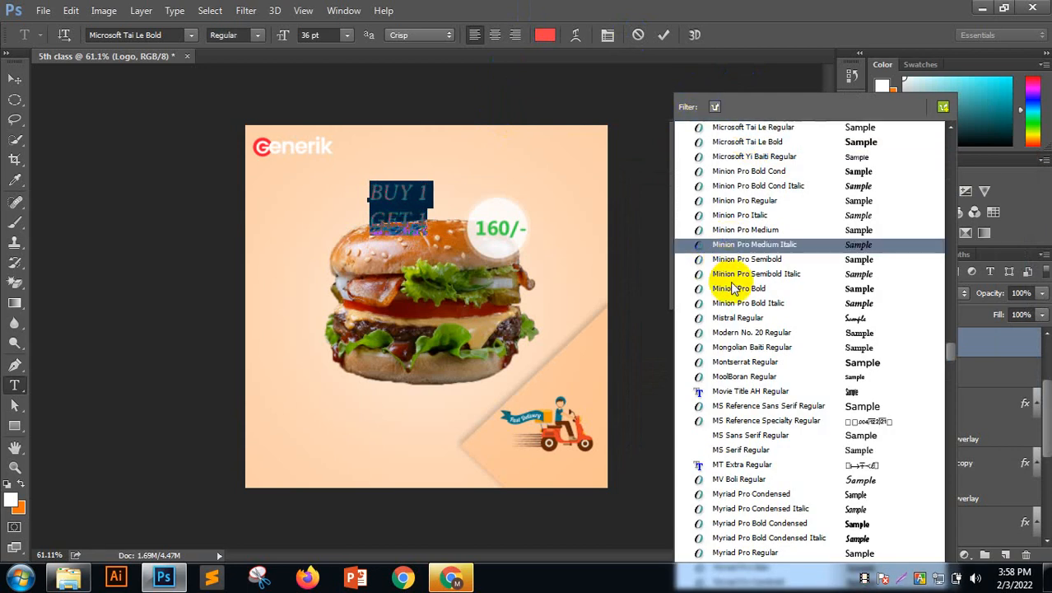
{"action": "scroll", "coordinate": [752, 279], "scroll_direction": "up", "scroll_amount": 1}
{"action": "scroll", "coordinate": [750, 280], "scroll_direction": "up", "scroll_amount": 5}
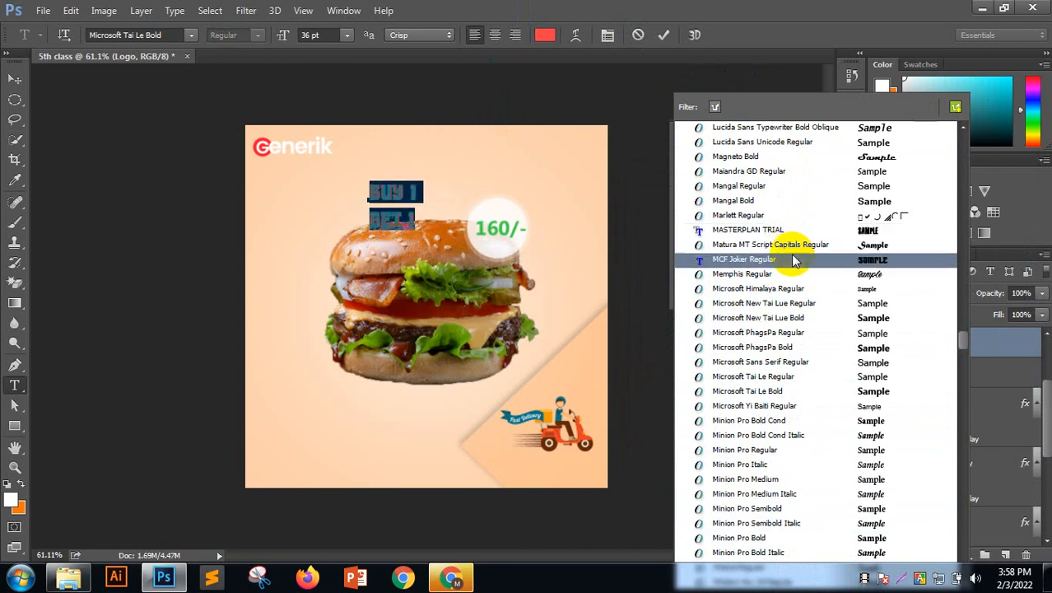
{"action": "left_click", "coordinate": [794, 260]}
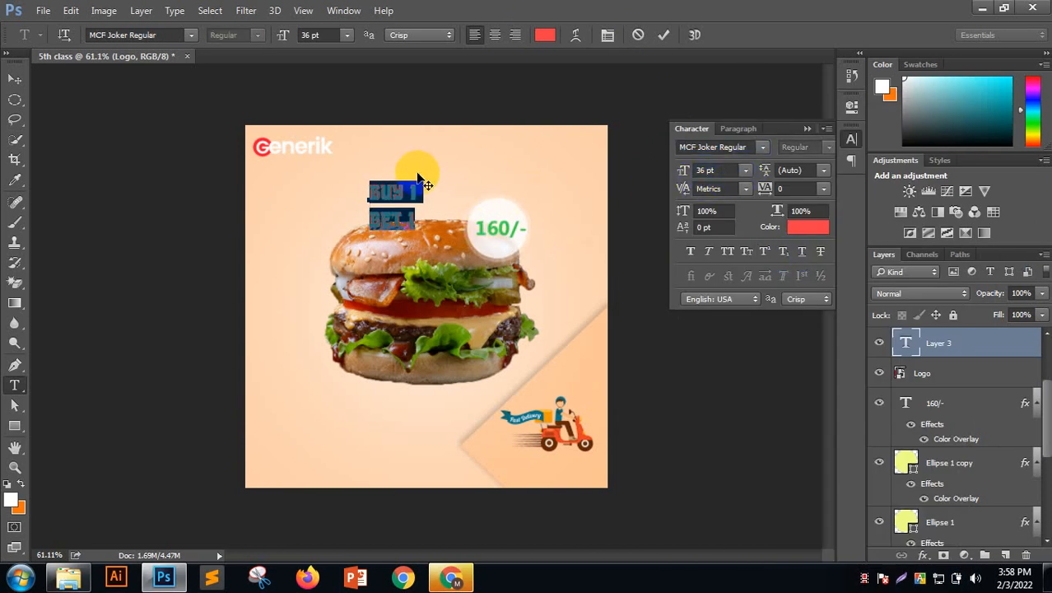
{"action": "left_click", "coordinate": [495, 36]}
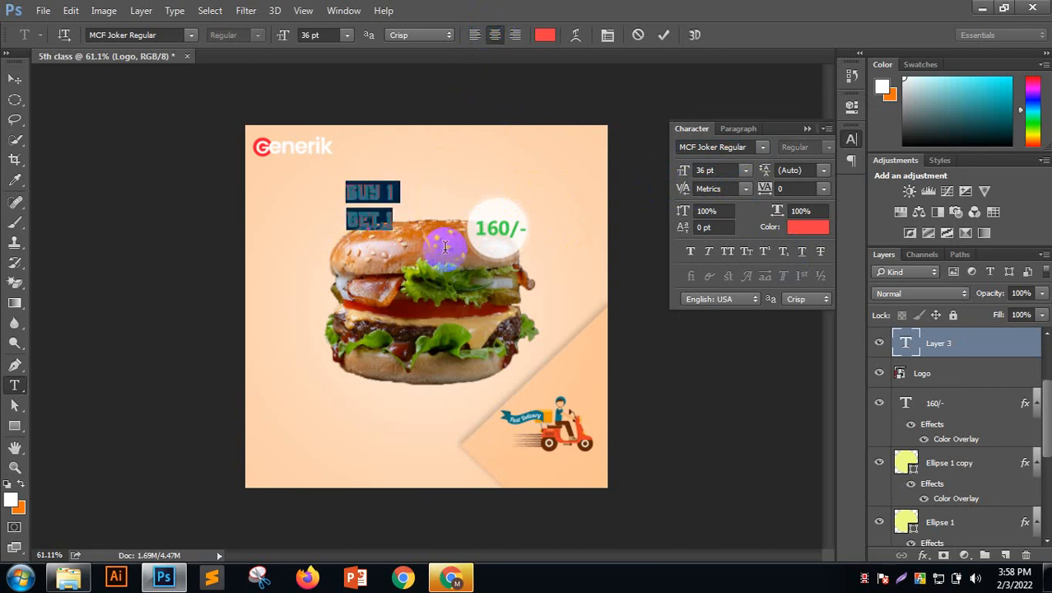
{"action": "left_click", "coordinate": [745, 169]}
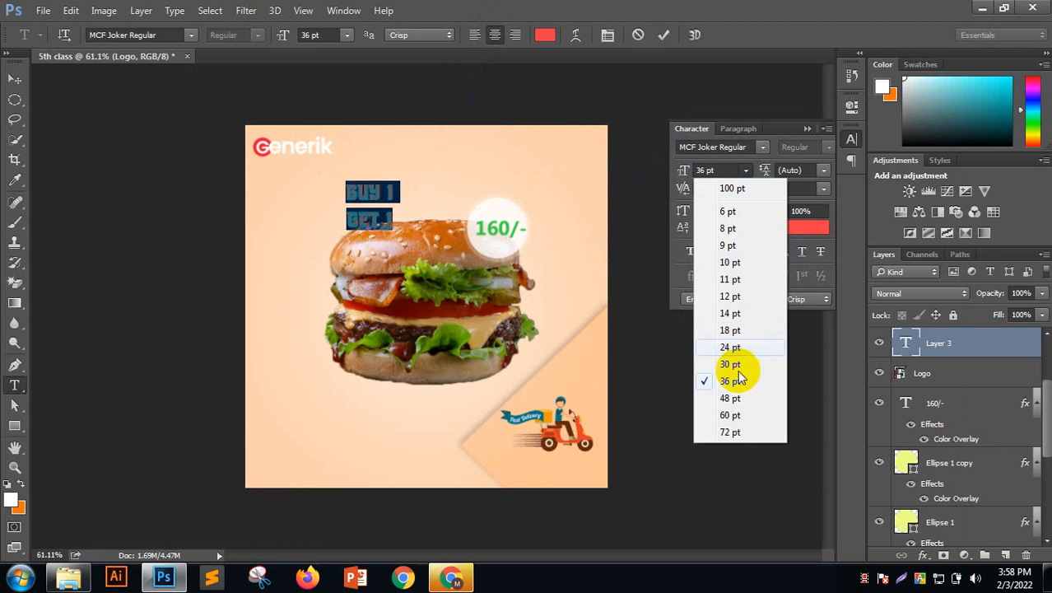
{"action": "left_click", "coordinate": [730, 432]}
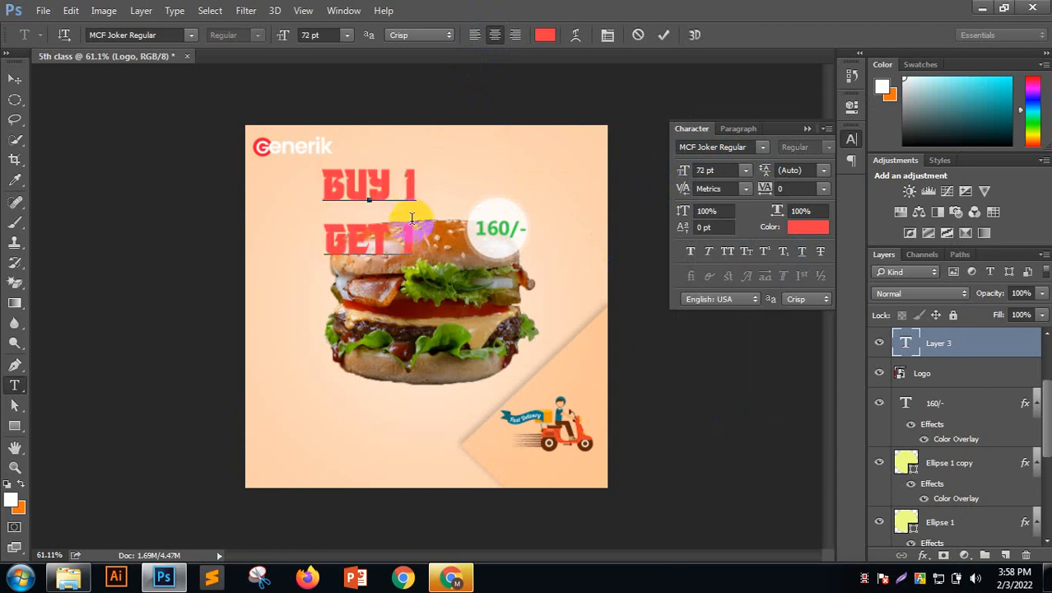
{"action": "left_click", "coordinate": [663, 35]}
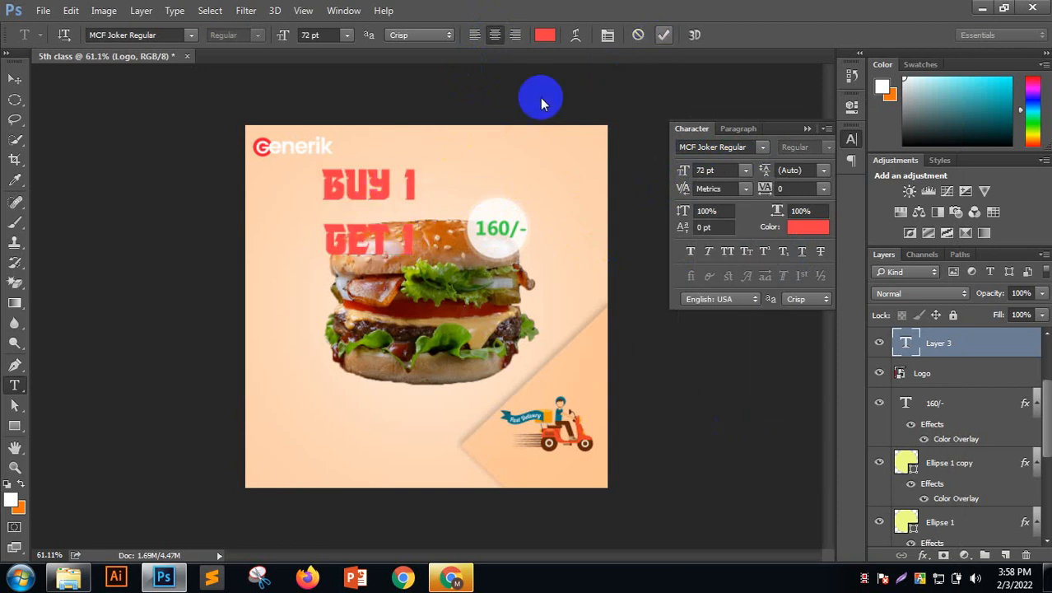
Resize the BUY 1 GET 1 text to 60 pt and move it to the bottom left
{"action": "left_click", "coordinate": [15, 78]}
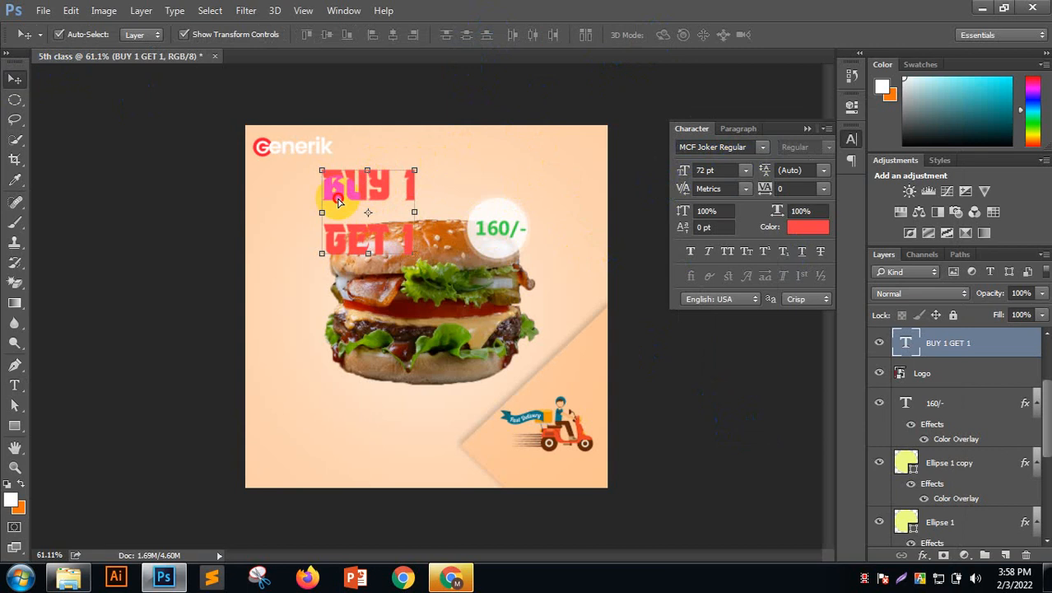
{"action": "left_click_drag", "start_coordinate": [339, 202], "coordinate": [310, 207]}
{"action": "left_click", "coordinate": [440, 182]}
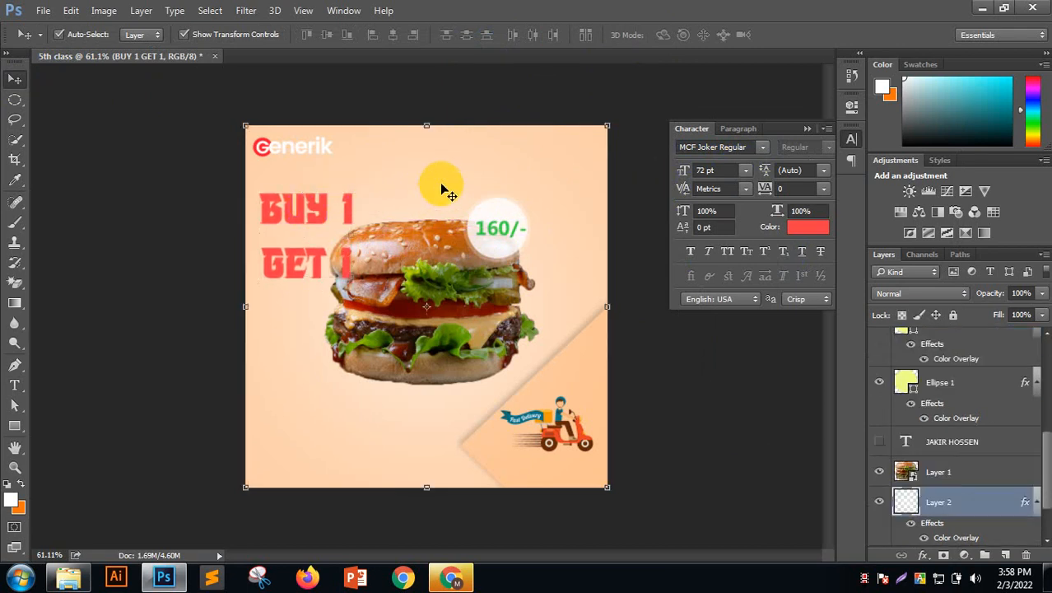
{"action": "left_click", "coordinate": [289, 211]}
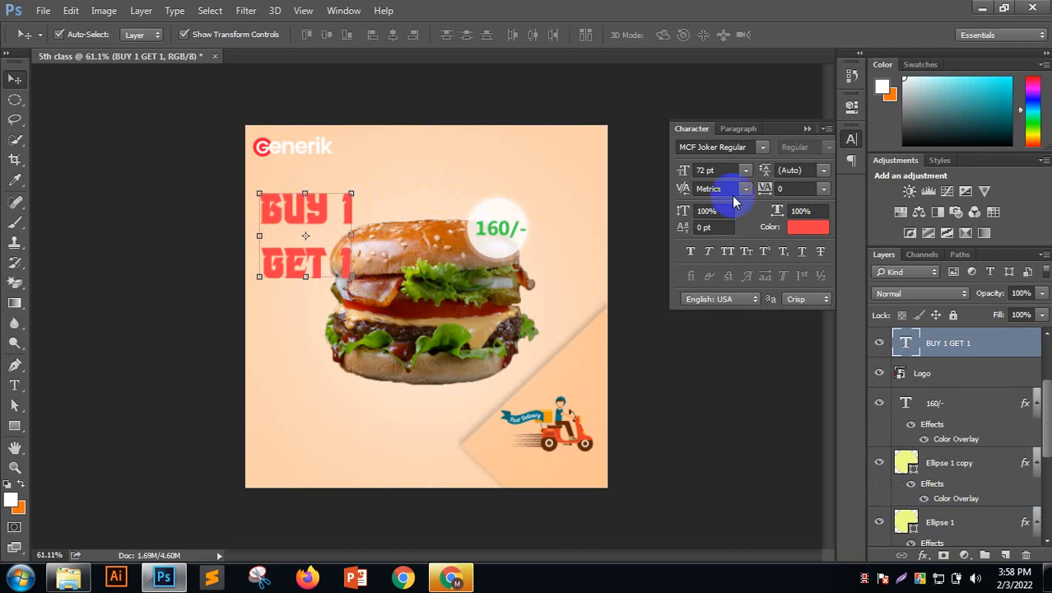
{"action": "left_click", "coordinate": [744, 171]}
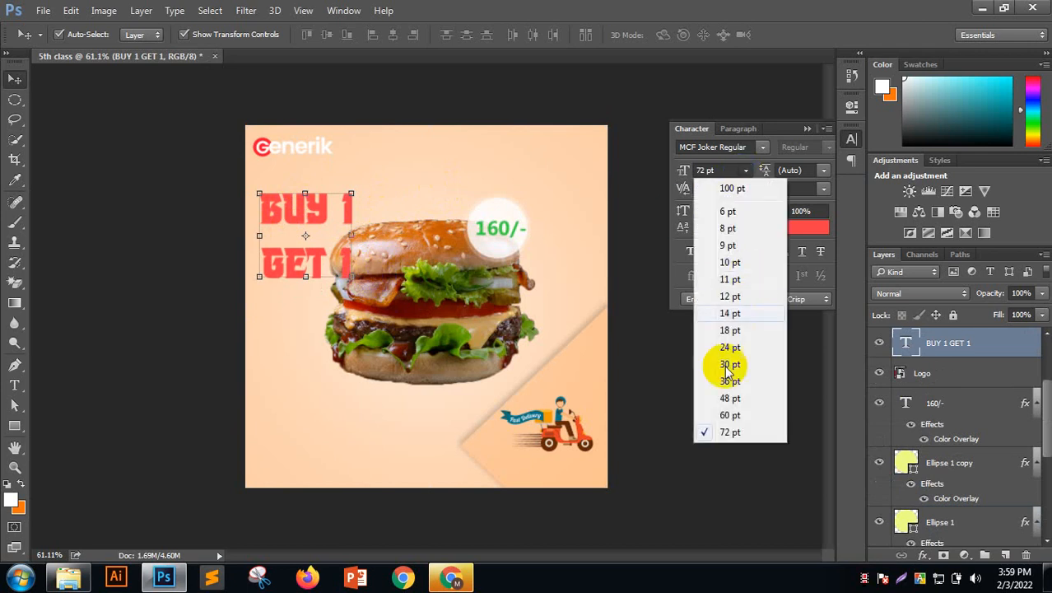
{"action": "left_click", "coordinate": [730, 414]}
{"action": "left_click_drag", "start_coordinate": [330, 209], "coordinate": [327, 412]}
Lock Layer 2 and Color Fill 1, then move the burger and price circle up
{"action": "left_click", "coordinate": [635, 182]}
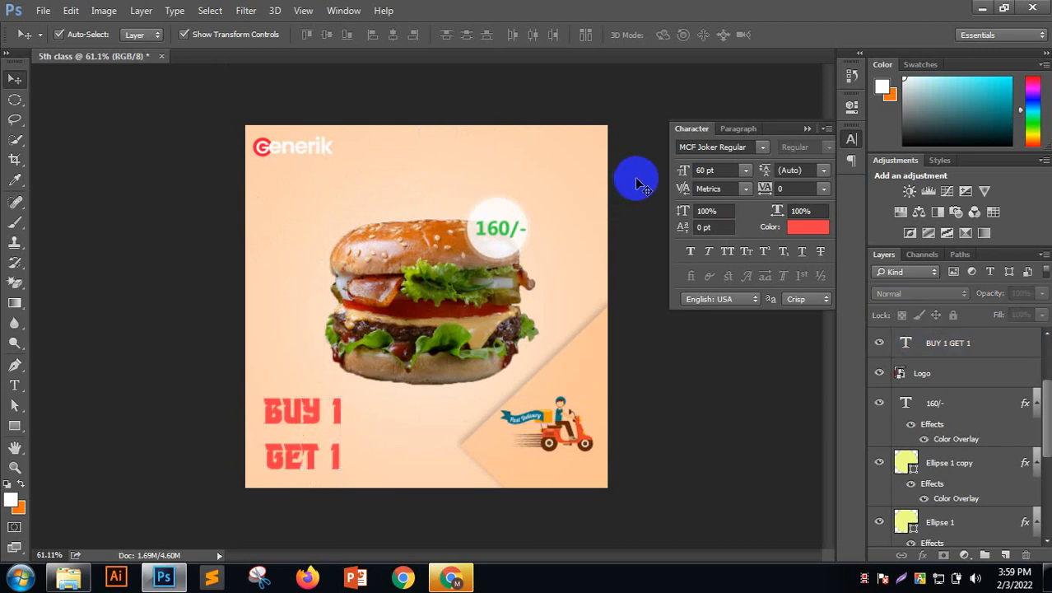
{"action": "left_click", "coordinate": [436, 235]}
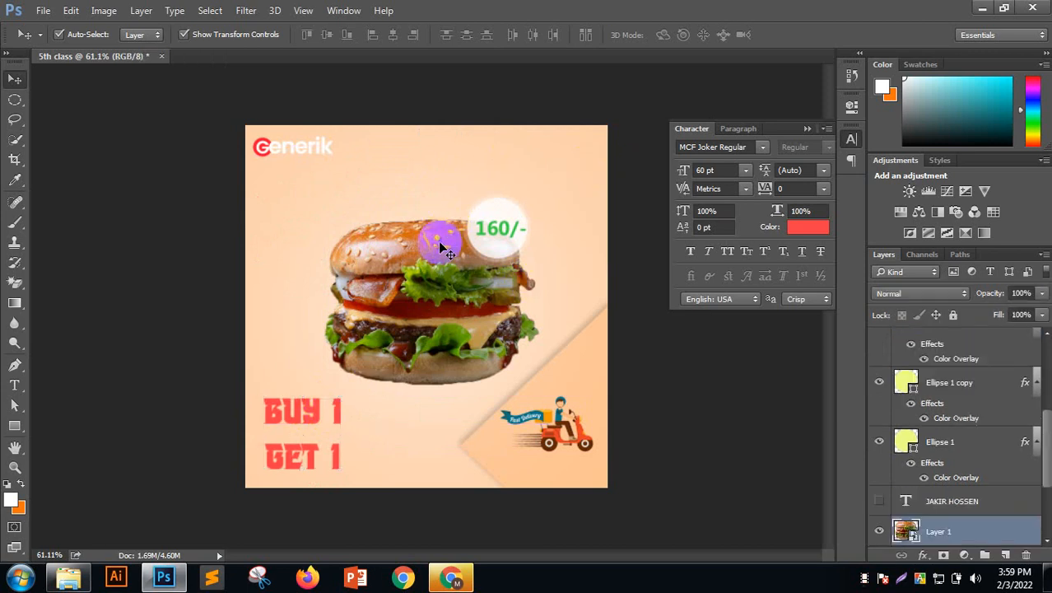
{"action": "left_click", "coordinate": [445, 196]}
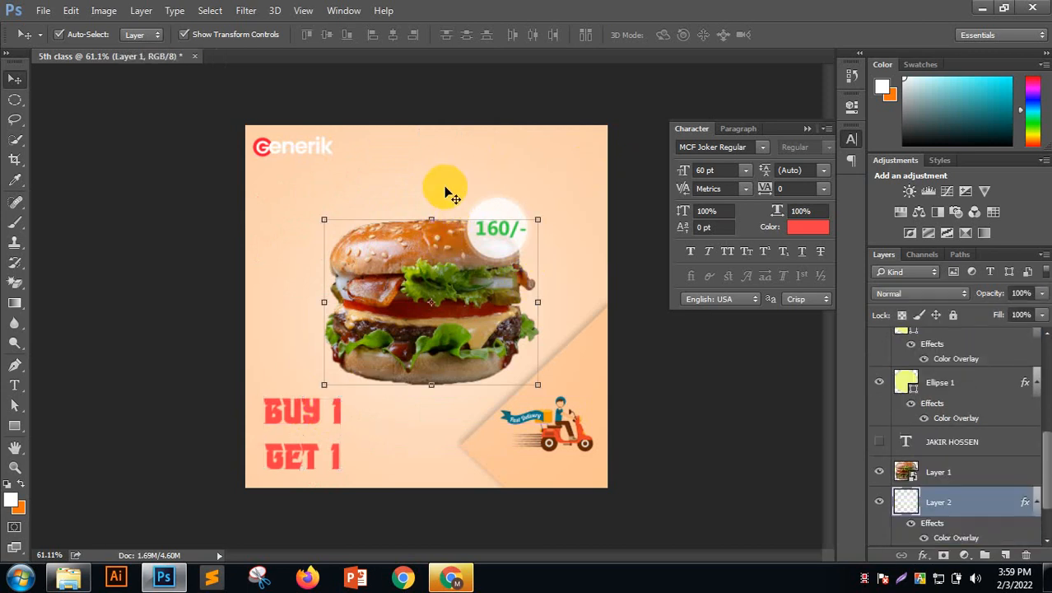
{"action": "left_click", "coordinate": [953, 315]}
{"action": "left_click", "coordinate": [486, 168]}
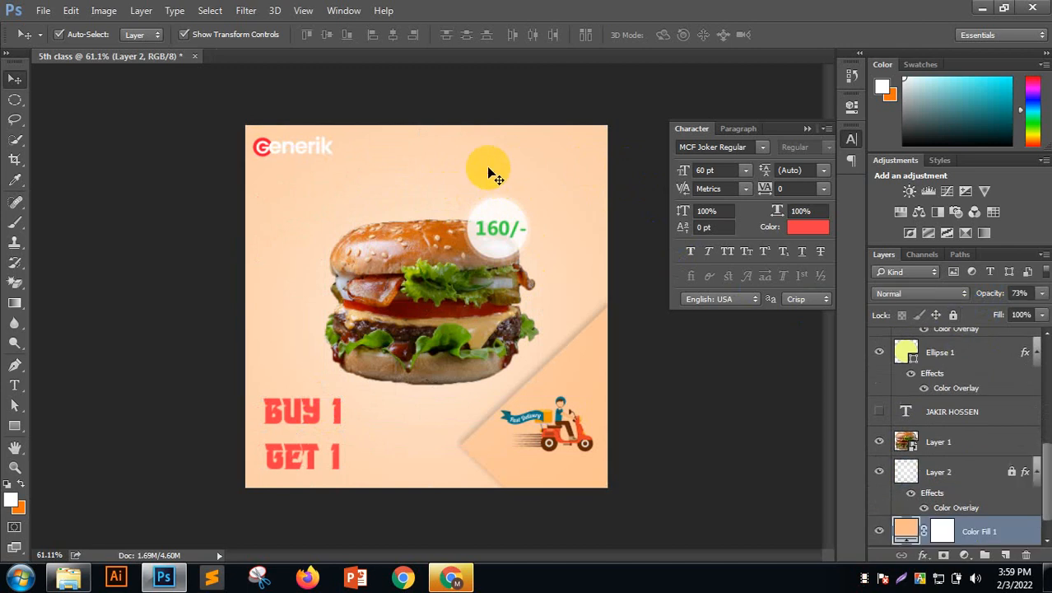
{"action": "left_click", "coordinate": [953, 314]}
{"action": "left_click_drag", "start_coordinate": [334, 196], "coordinate": [521, 249]}
{"action": "left_click_drag", "start_coordinate": [465, 298], "coordinate": [462, 283]}
{"action": "left_click", "coordinate": [682, 372]}
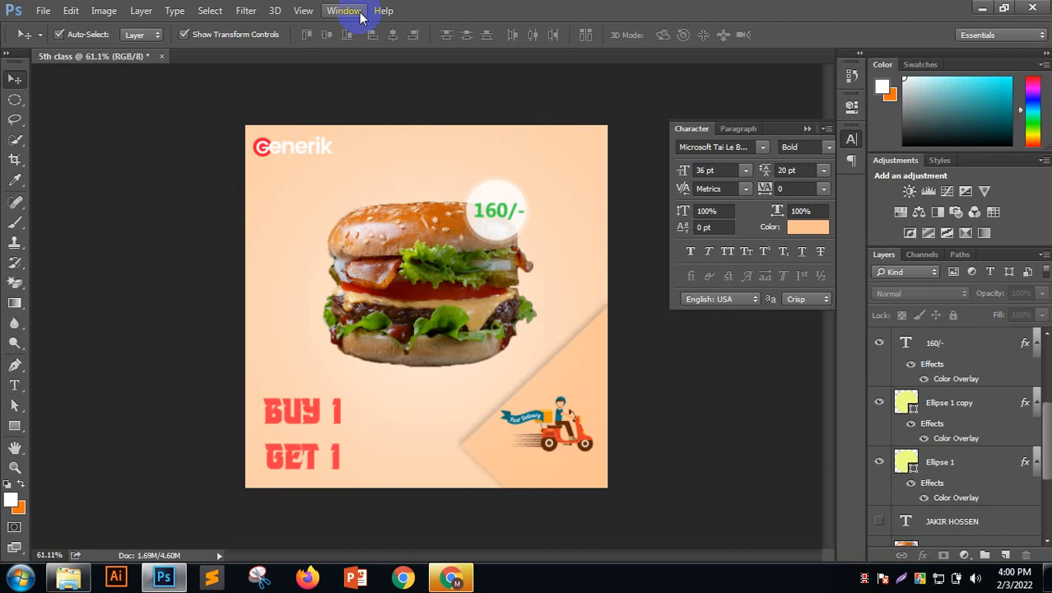
Create a new blank 1366 × 768 document and tidy the panels
{"action": "left_click", "coordinate": [45, 11]}
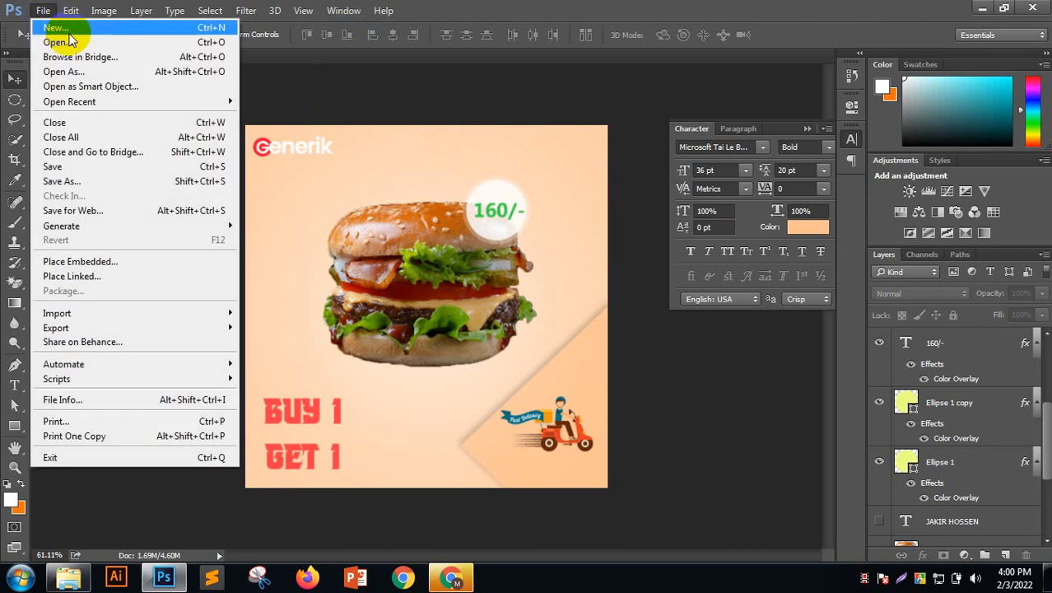
{"action": "left_click", "coordinate": [69, 34]}
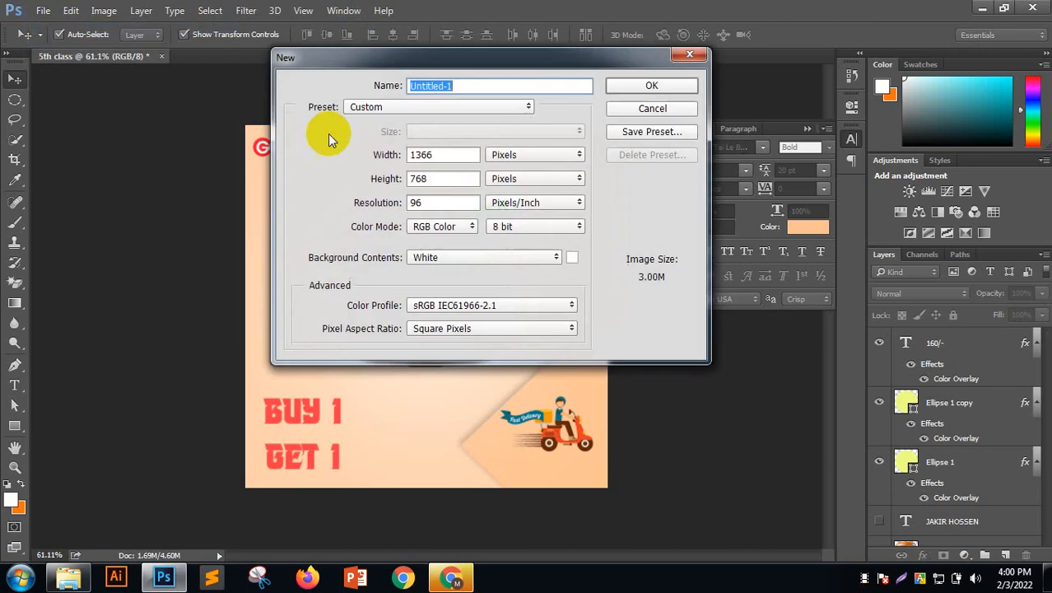
{"action": "left_click", "coordinate": [656, 85]}
{"action": "left_click", "coordinate": [807, 125]}
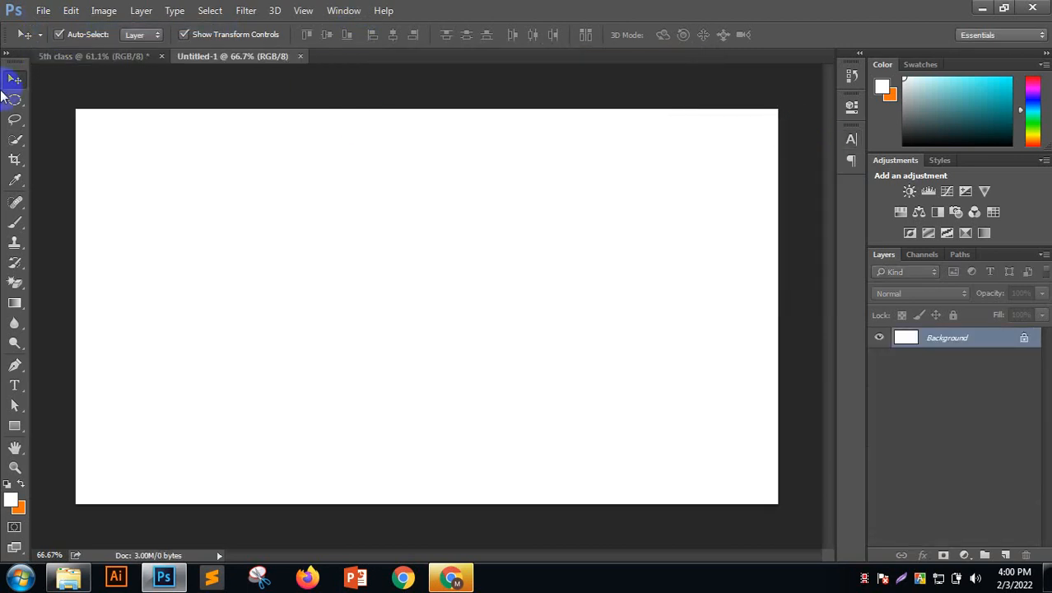
{"action": "left_click", "coordinate": [6, 54]}
Add a new layer and try a rough rectangular marquee selection, then deselect
{"action": "left_click", "coordinate": [20, 99]}
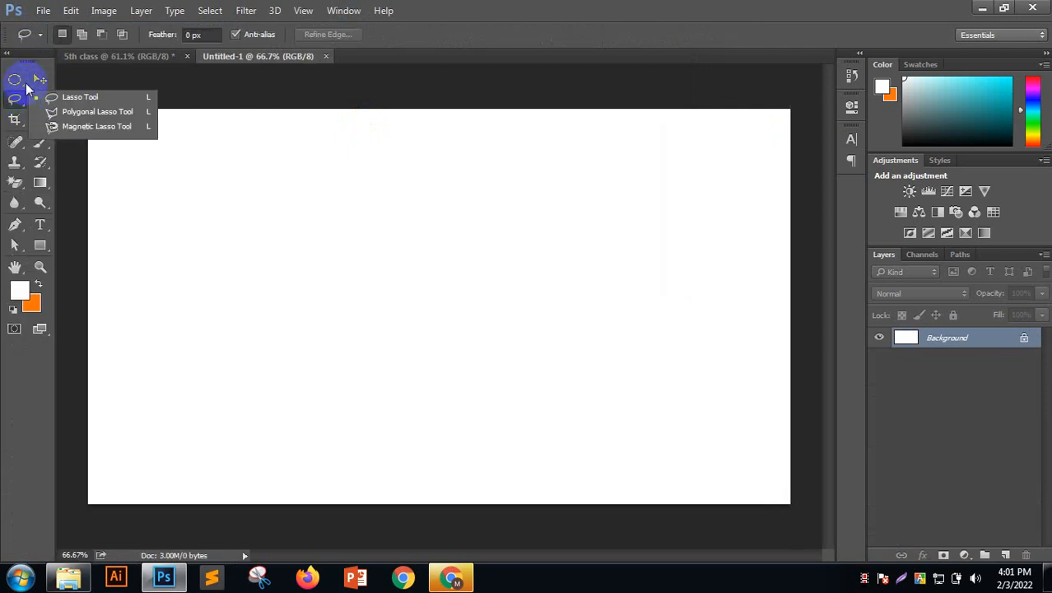
{"action": "left_click", "coordinate": [14, 79]}
{"action": "left_click", "coordinate": [77, 77]}
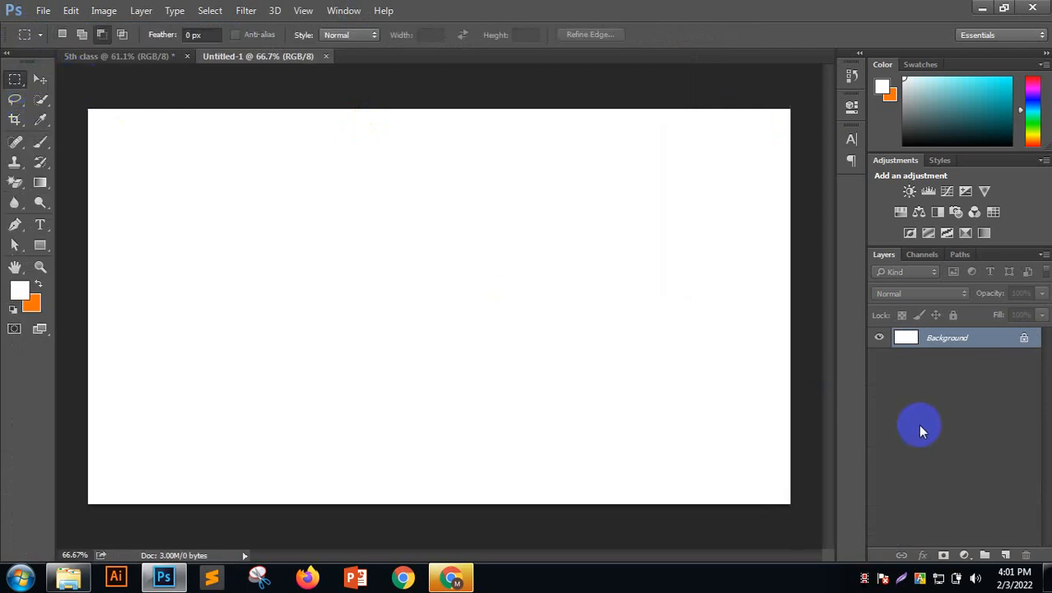
{"action": "left_click", "coordinate": [1006, 556]}
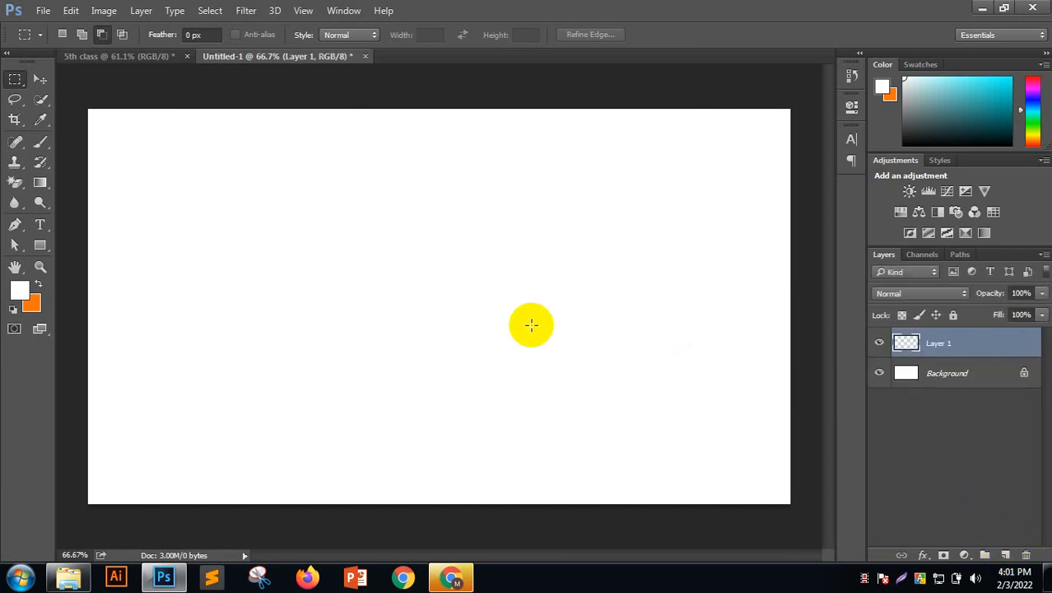
{"action": "left_click_drag", "start_coordinate": [279, 200], "coordinate": [572, 368]}
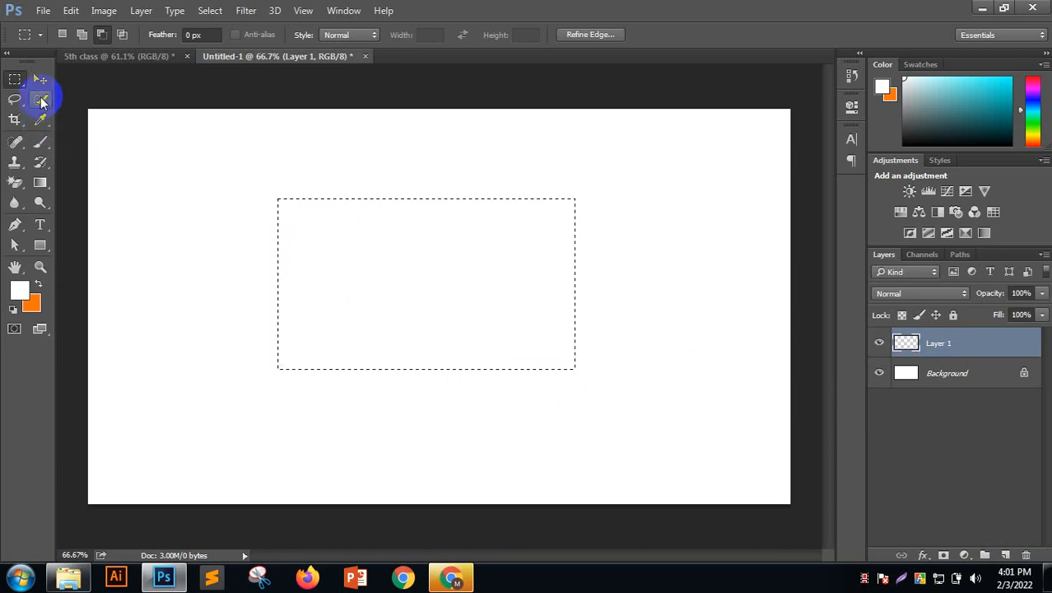
{"action": "key", "text": "ctrl+d"}
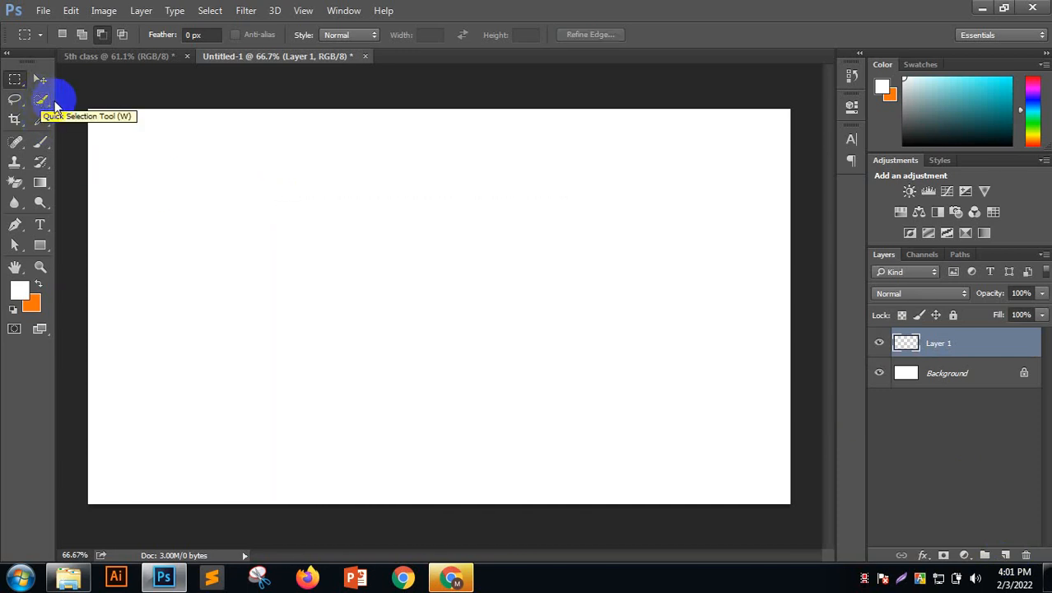
Draw a fixed-ratio 10:6 rectangular selection, then return the style to Normal
{"action": "left_click", "coordinate": [338, 37]}
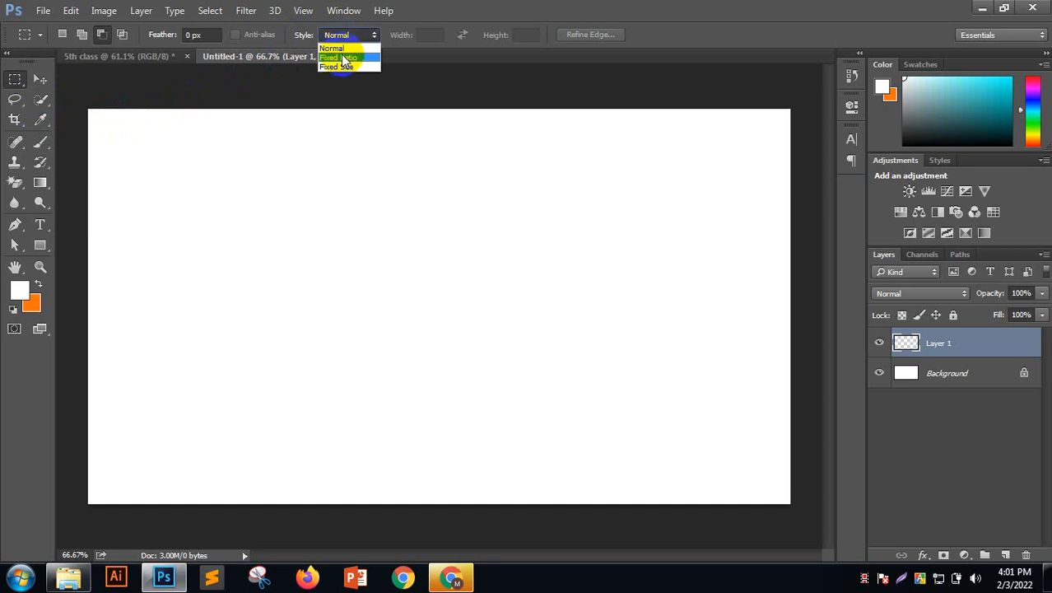
{"action": "left_click", "coordinate": [345, 58]}
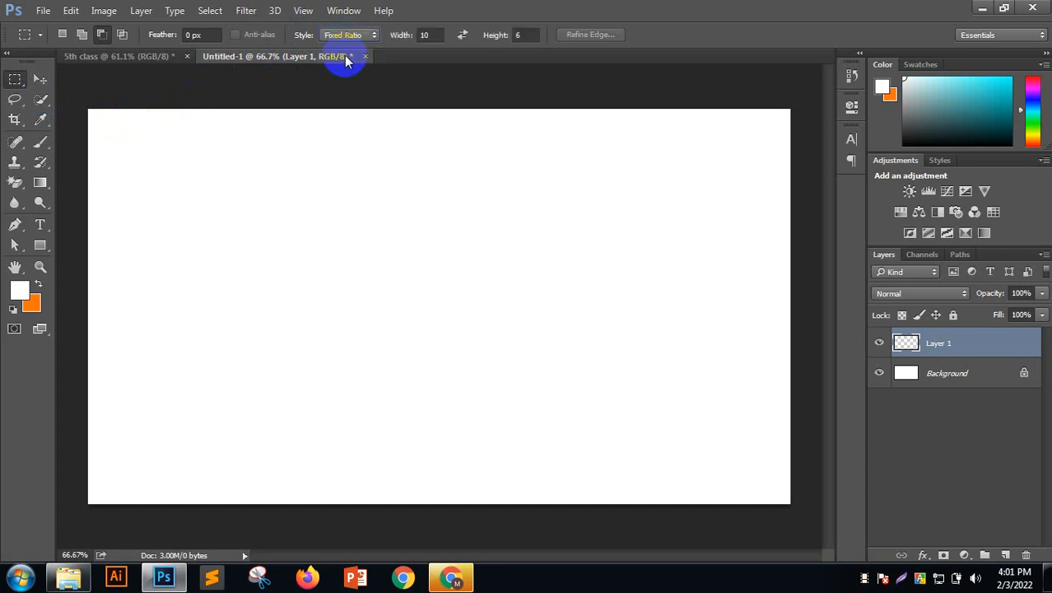
{"action": "double_click", "coordinate": [427, 35]}
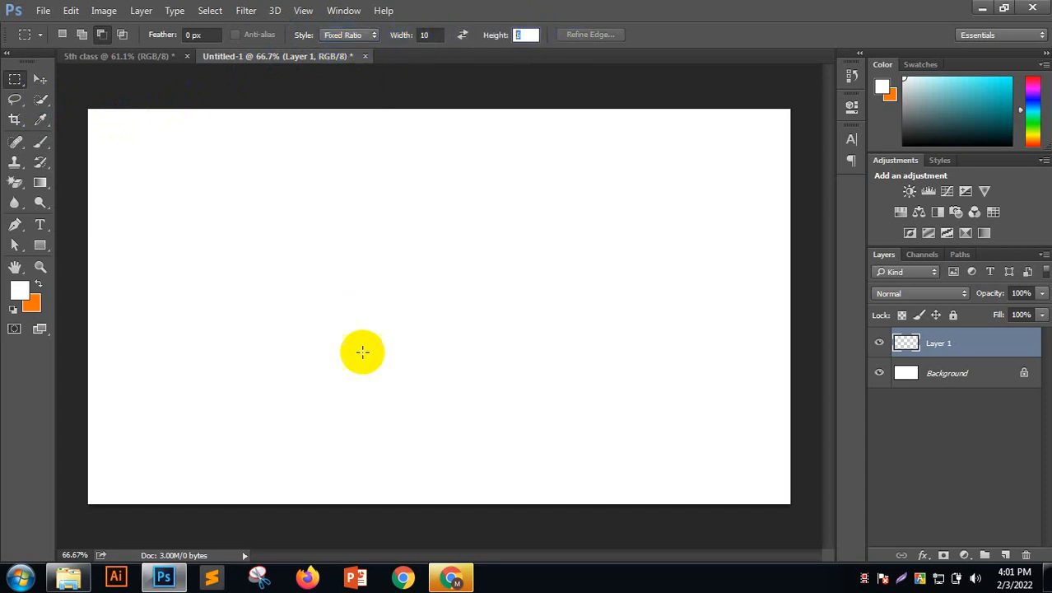
{"action": "left_click_drag", "start_coordinate": [265, 171], "coordinate": [579, 373]}
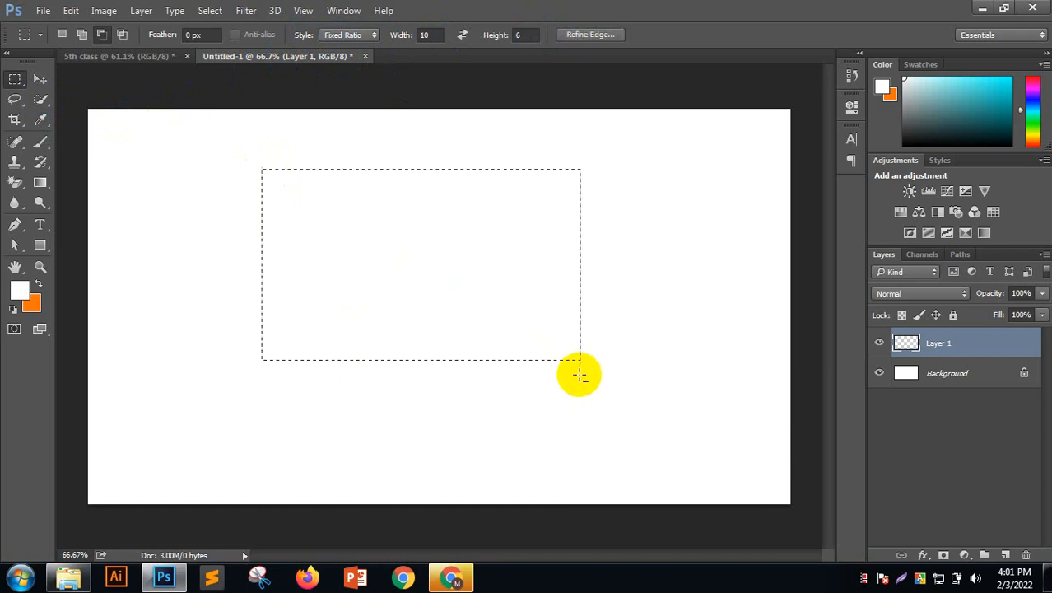
{"action": "left_click", "coordinate": [359, 36]}
{"action": "left_click", "coordinate": [356, 46]}
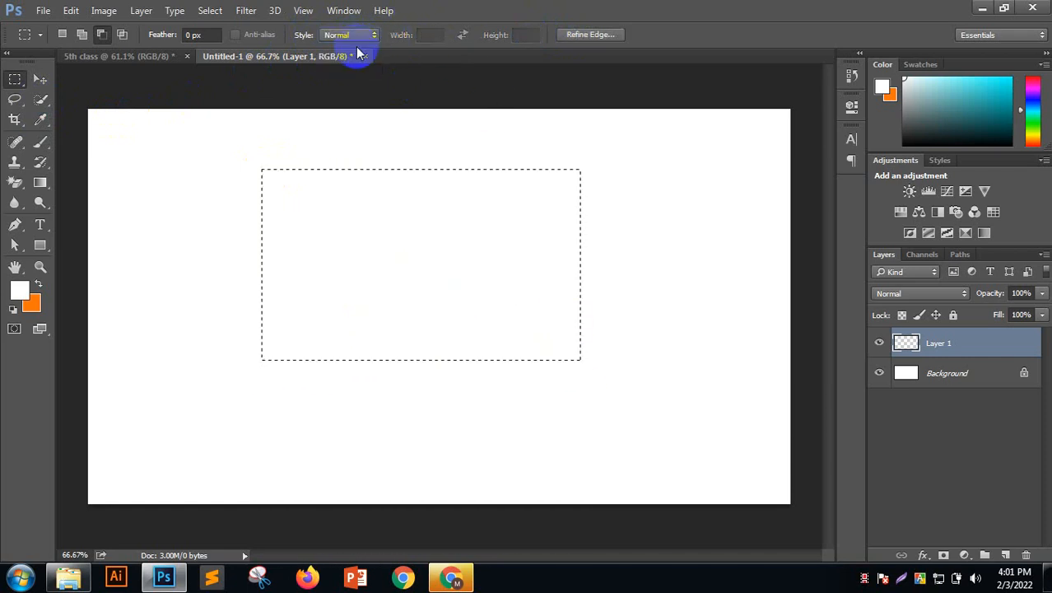
Cancel the foreground Color Picker, keeping white as the foreground colour
{"action": "left_click", "coordinate": [19, 289]}
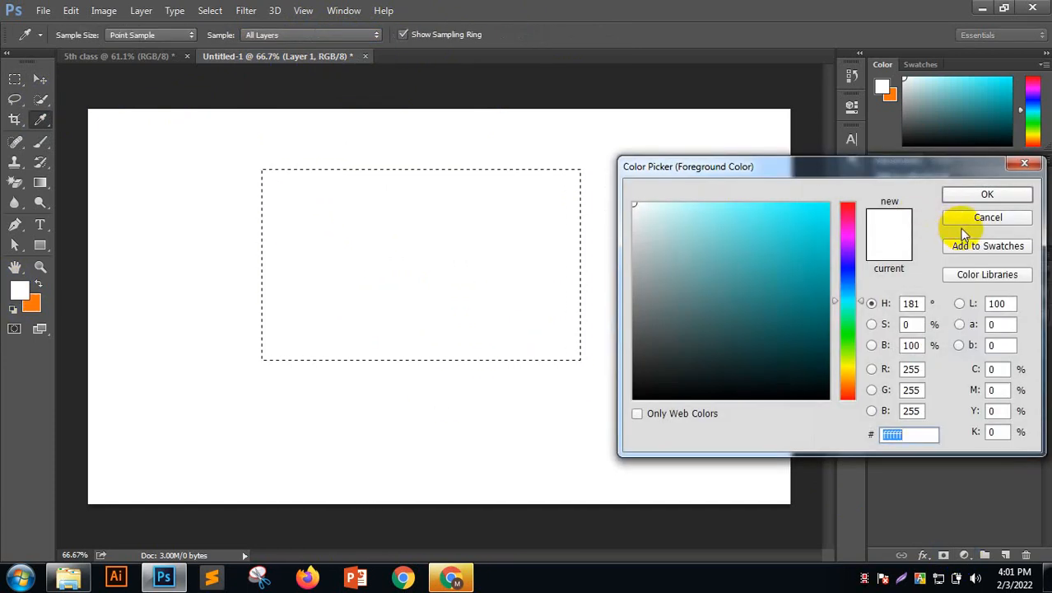
{"action": "left_click", "coordinate": [965, 218]}
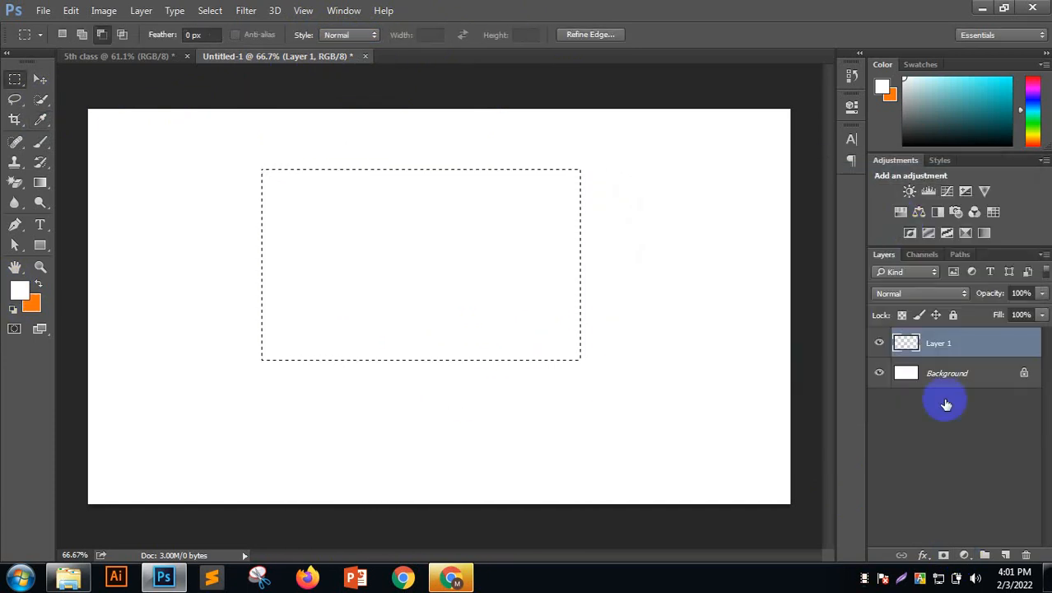
{"action": "left_click", "coordinate": [450, 576]}
Bring Chrome to the front and close the burger image-search tab
{"action": "left_click", "coordinate": [450, 576]}
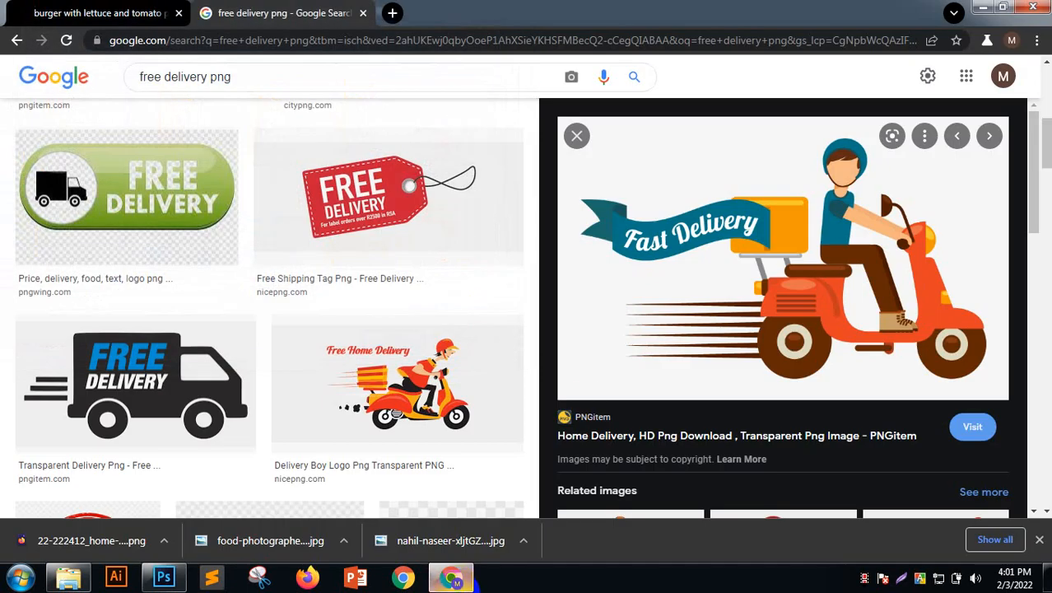
{"action": "left_click", "coordinate": [450, 576]}
{"action": "left_click", "coordinate": [450, 576]}
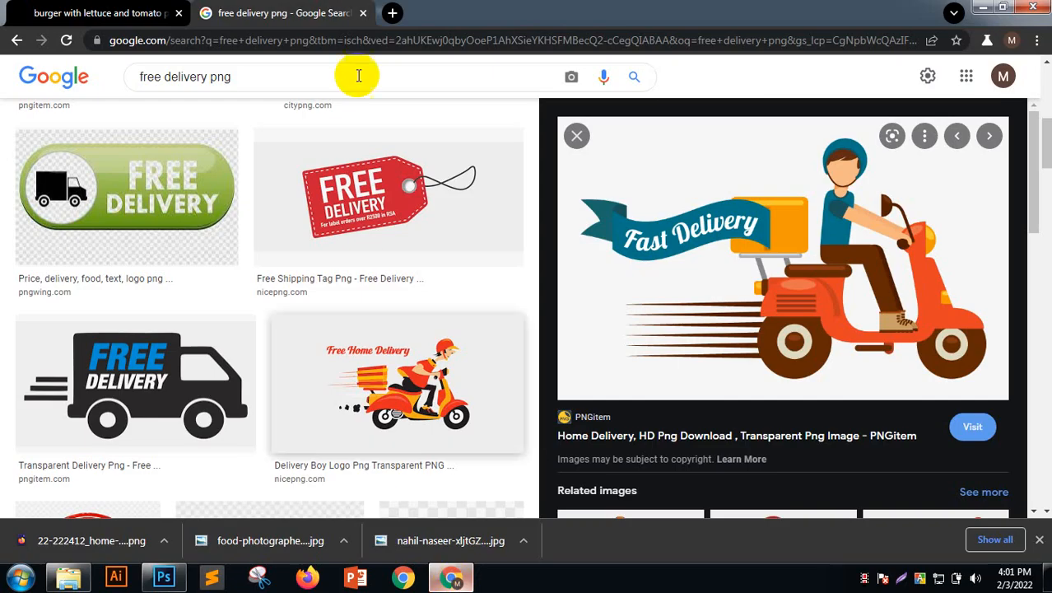
{"action": "left_click", "coordinate": [178, 13]}
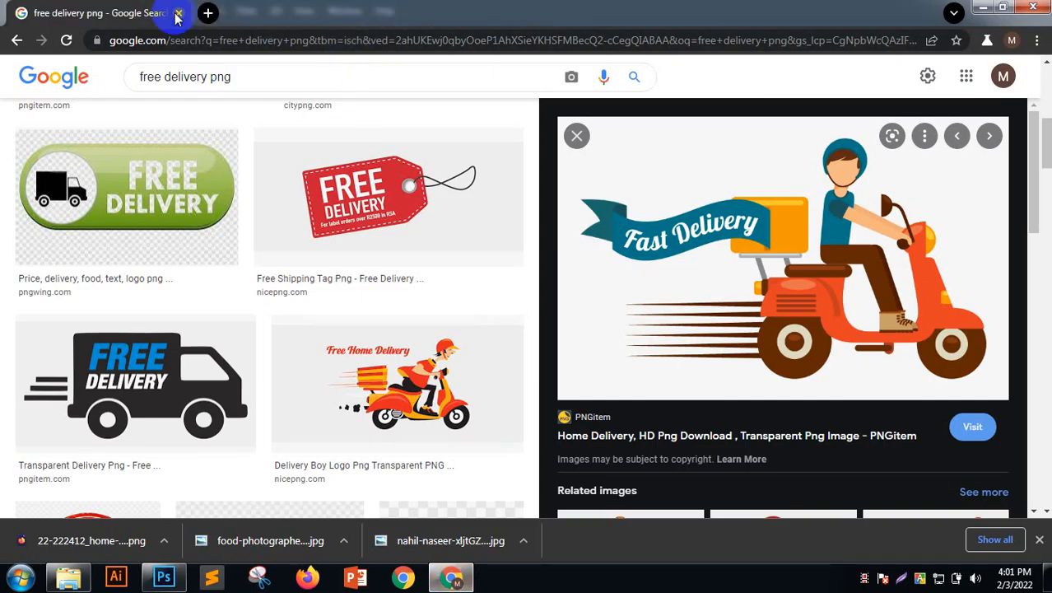
Replace the free delivery png query with a 'bangladesh flag color hexa' search
{"action": "left_click_drag", "start_coordinate": [237, 72], "coordinate": [3, 107]}
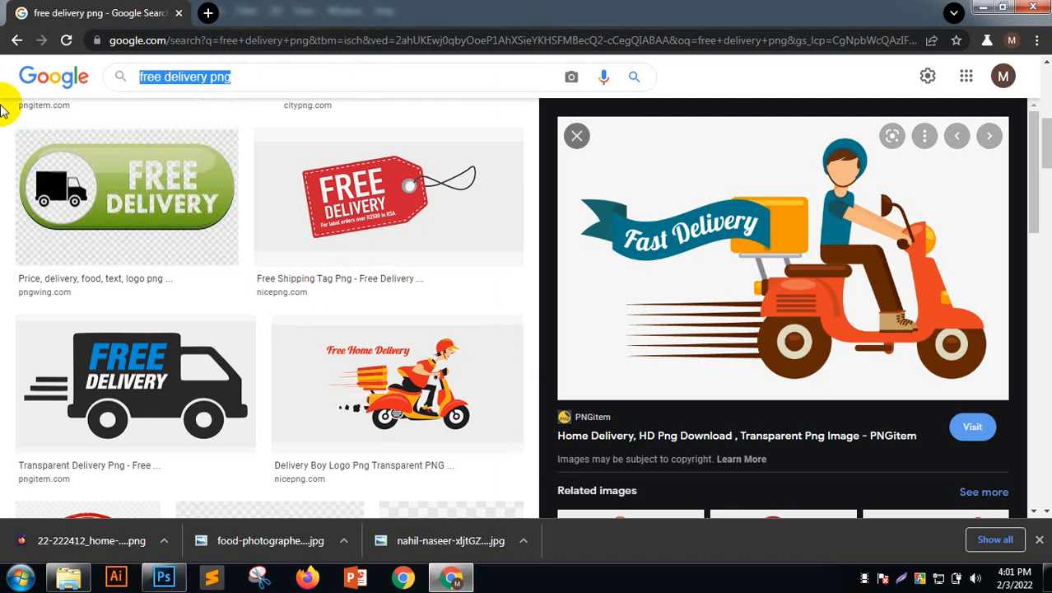
{"action": "type", "text": "bangladesh flag color hexa"}
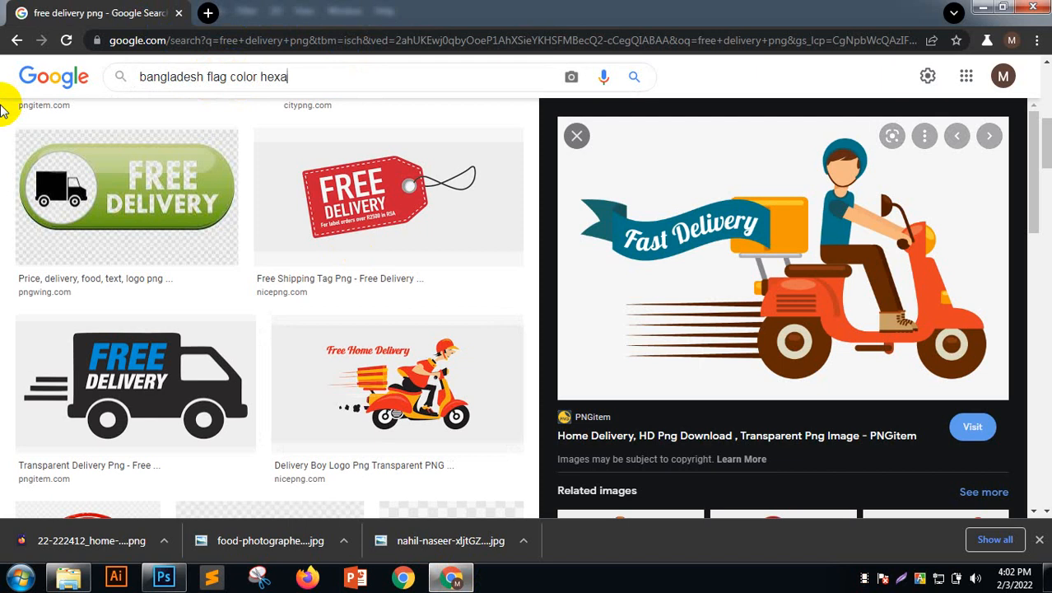
{"action": "key", "text": "Return"}
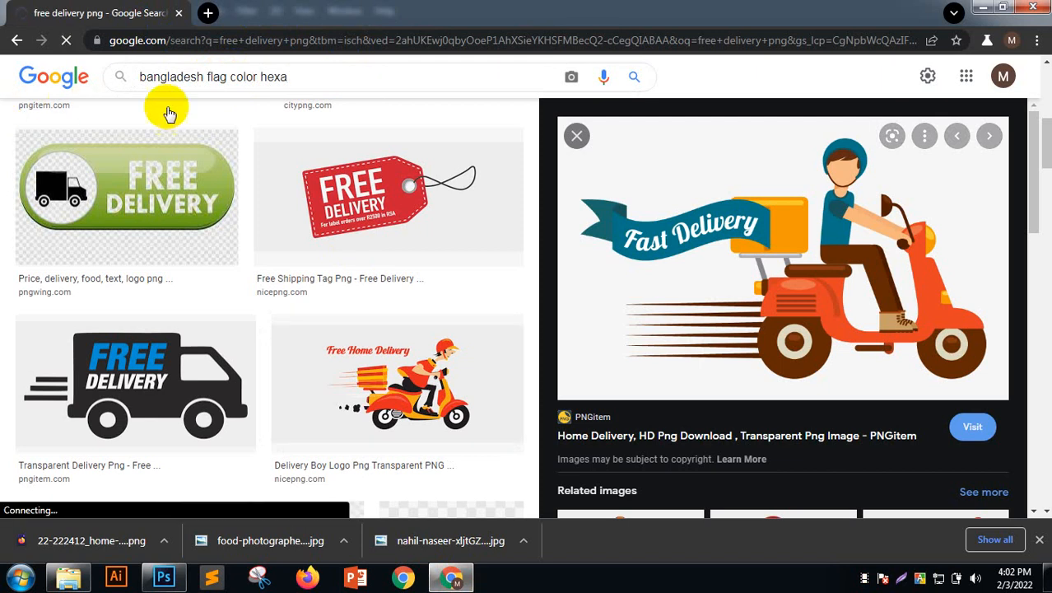
{"action": "scroll", "coordinate": [251, 218], "scroll_direction": "up", "scroll_amount": 3}
{"action": "scroll", "coordinate": [251, 221], "scroll_direction": "up", "scroll_amount": 3}
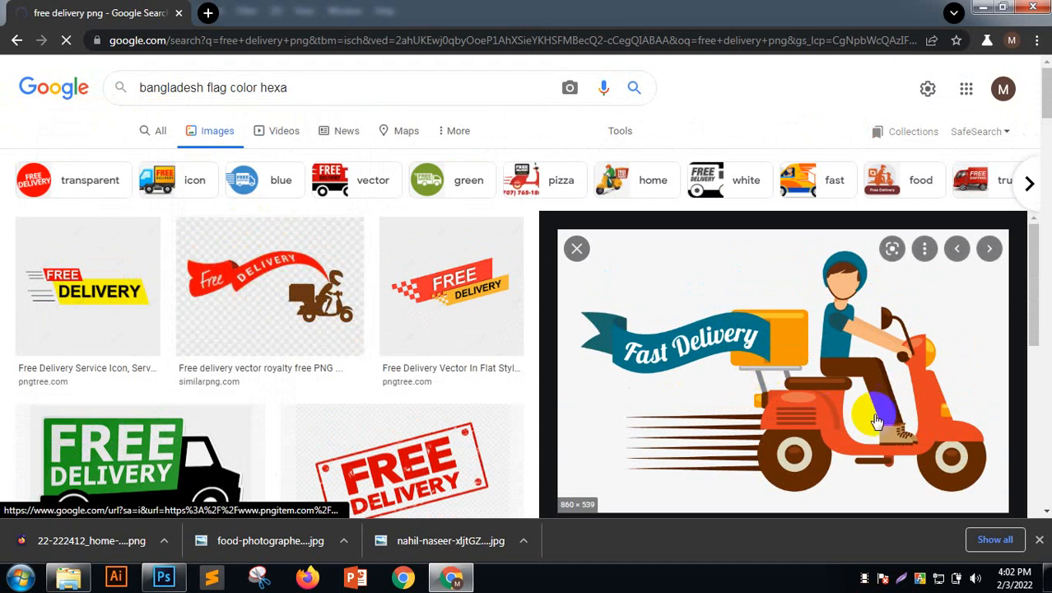
{"action": "left_click", "coordinate": [1038, 541]}
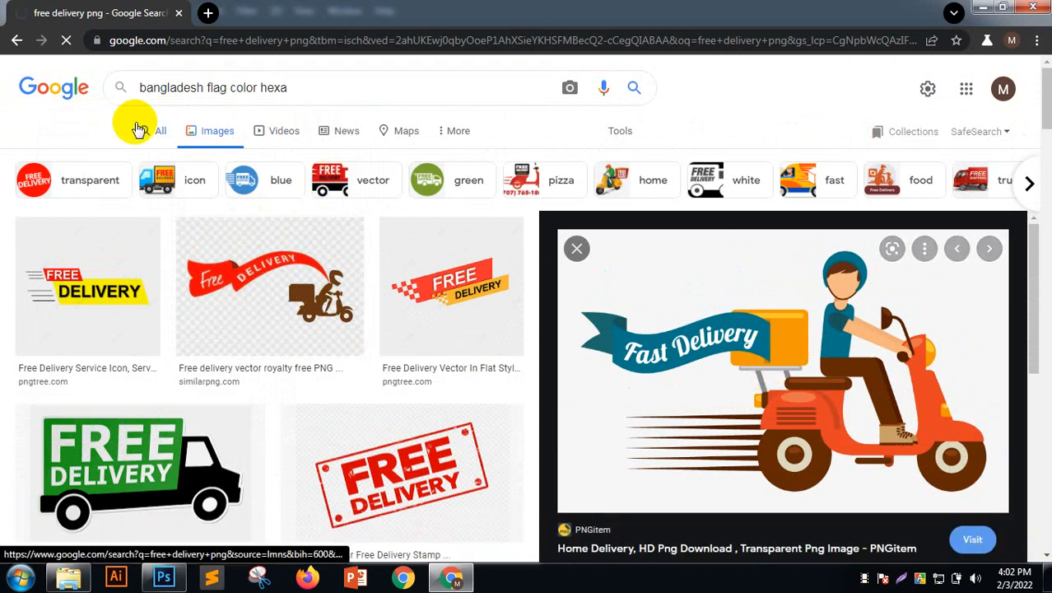
{"action": "left_click", "coordinate": [336, 92]}
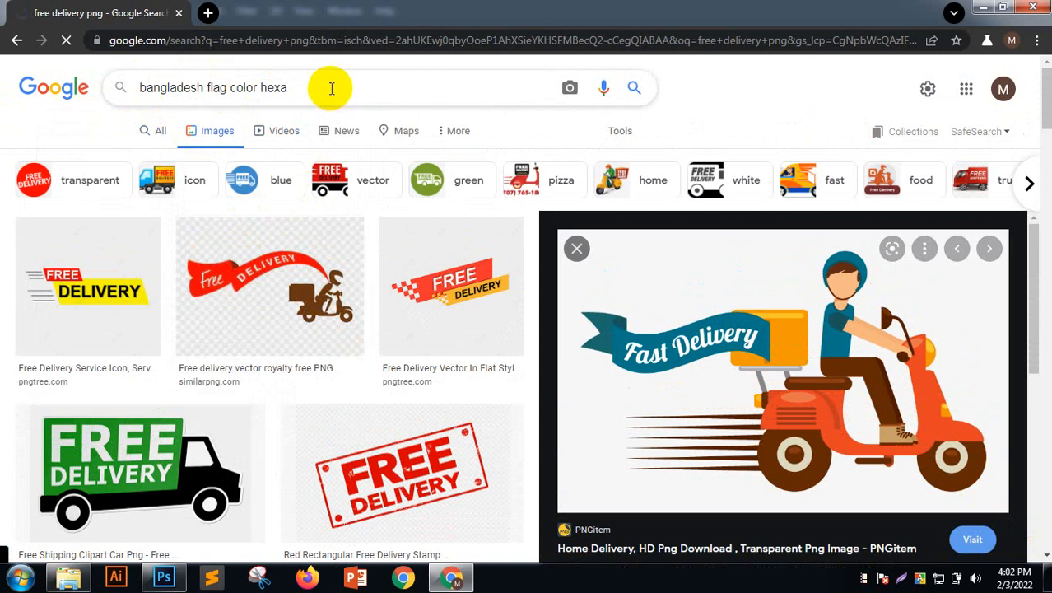
{"action": "left_click_drag", "start_coordinate": [306, 85], "coordinate": [206, 11]}
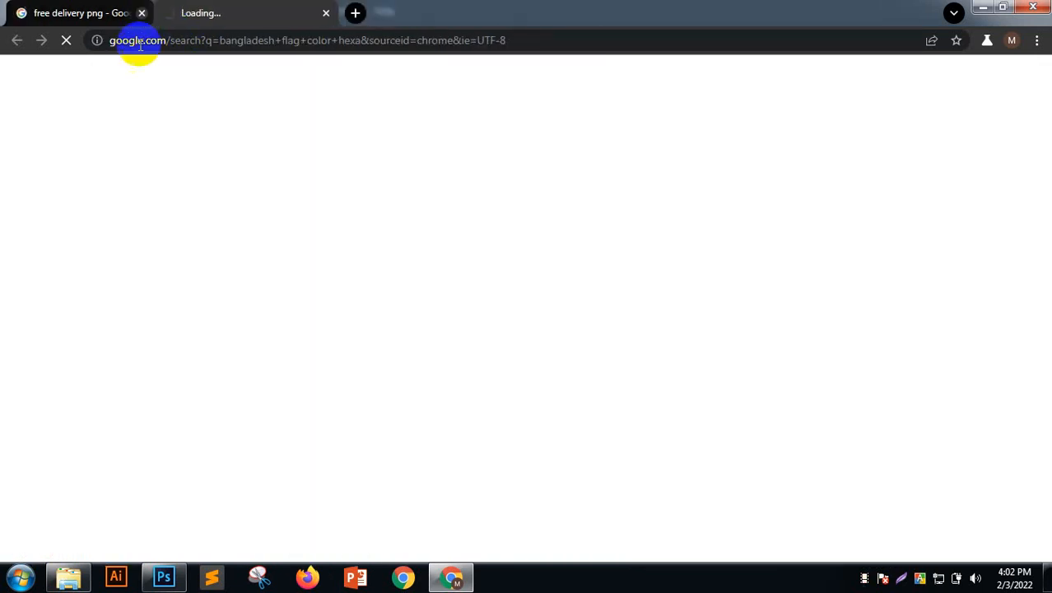
Close the free delivery tab and rerun the 'google font' search in a new tab
{"action": "left_click", "coordinate": [142, 13]}
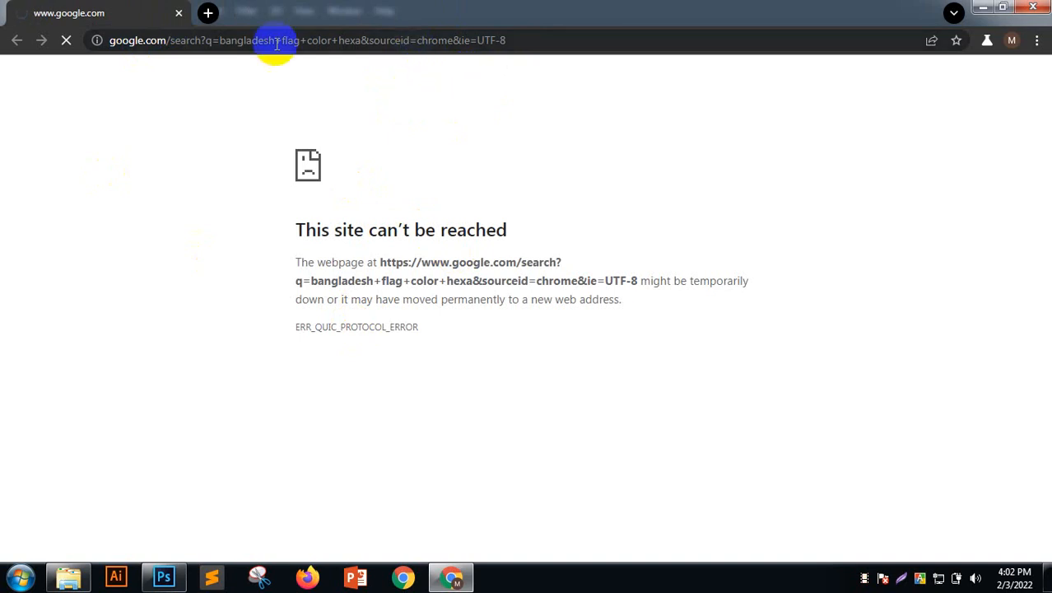
{"action": "left_click", "coordinate": [207, 13]}
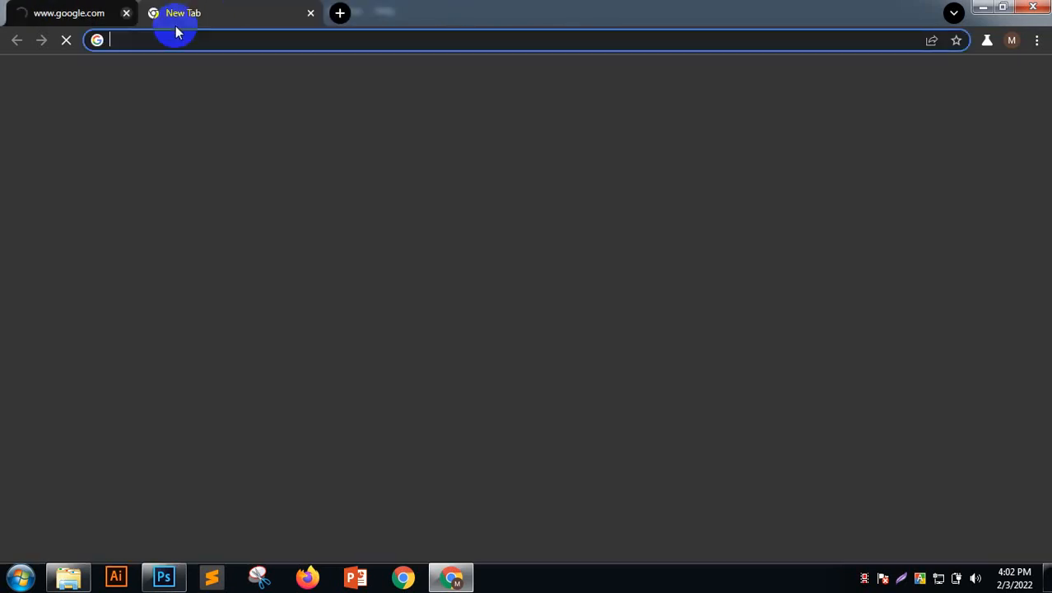
{"action": "left_click", "coordinate": [176, 39]}
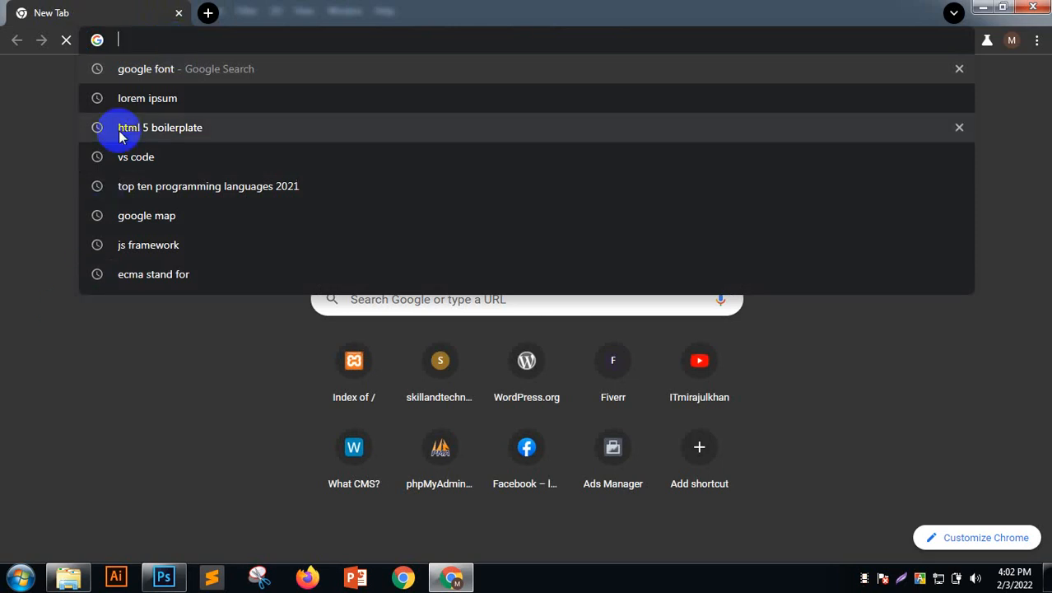
{"action": "left_click", "coordinate": [149, 74]}
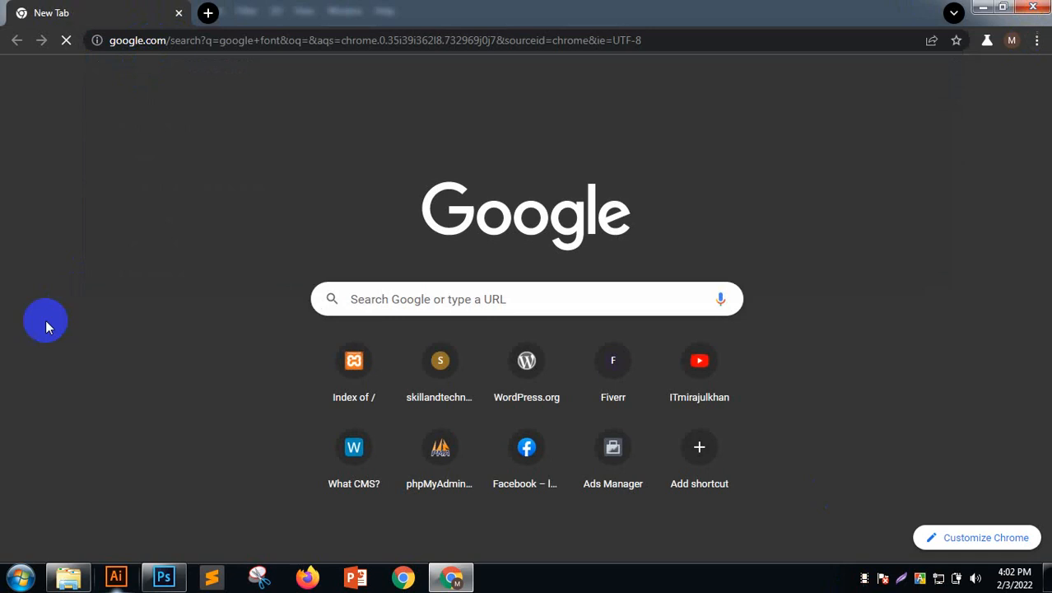
{"action": "left_click", "coordinate": [272, 43]}
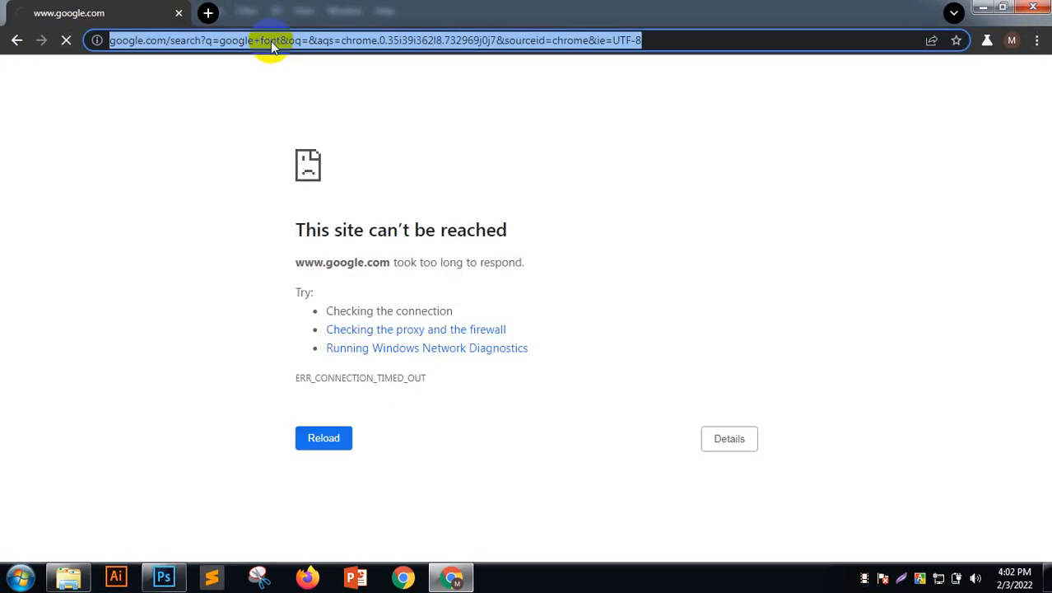
Search Google for 'bangladesh national flag color code'
{"action": "type", "text": "ban"}
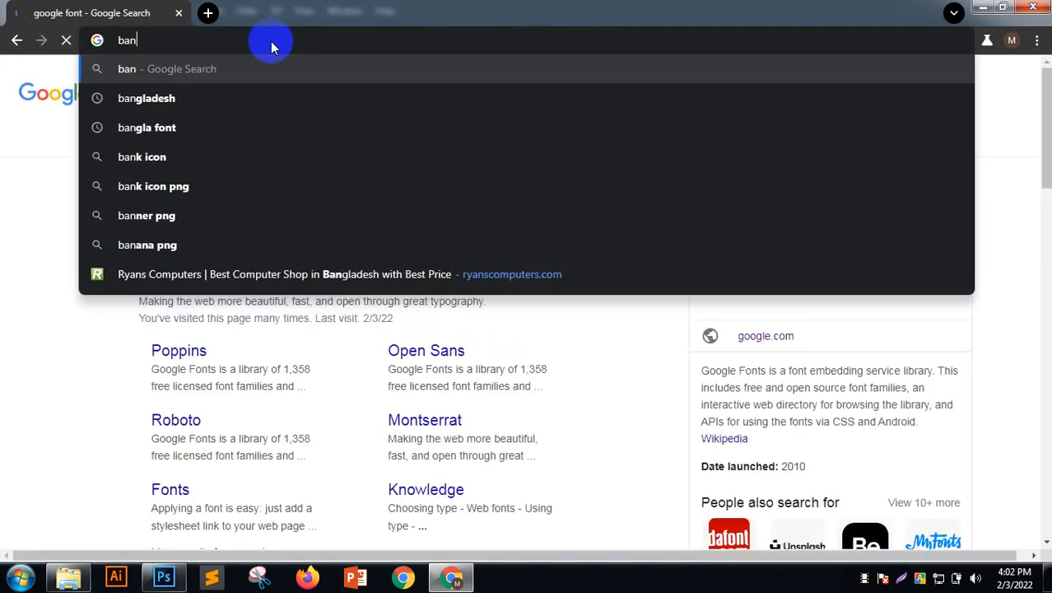
{"action": "key", "text": "Down"}
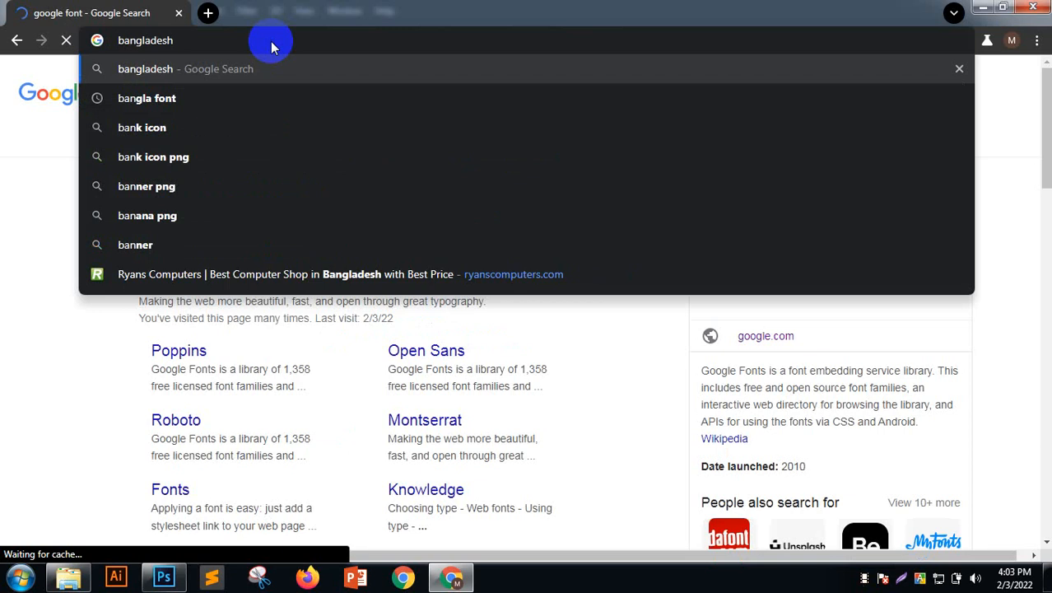
{"action": "type", "text": "natio"}
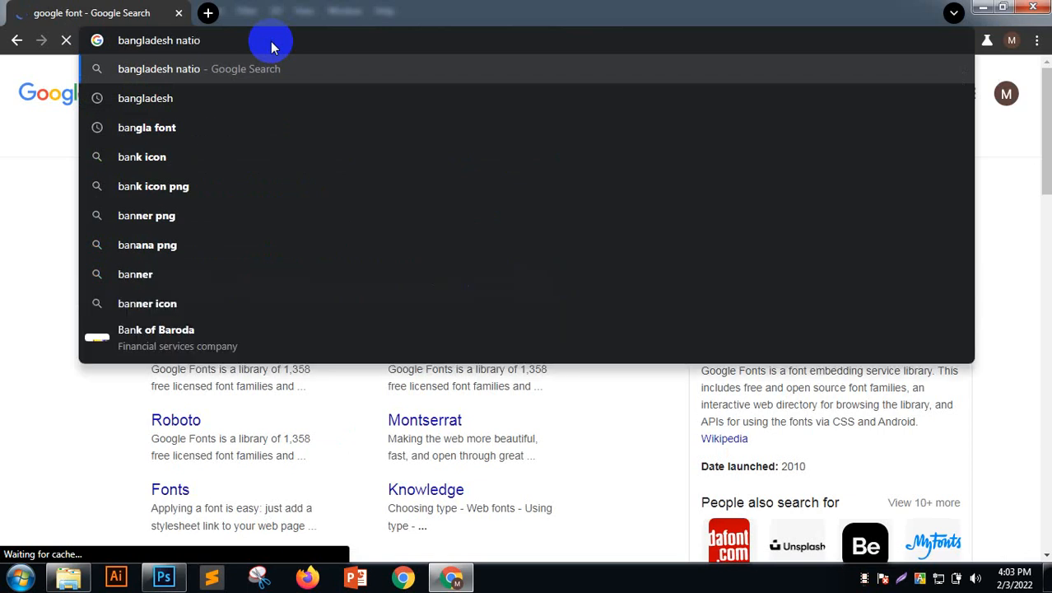
{"action": "type", "text": "nal"}
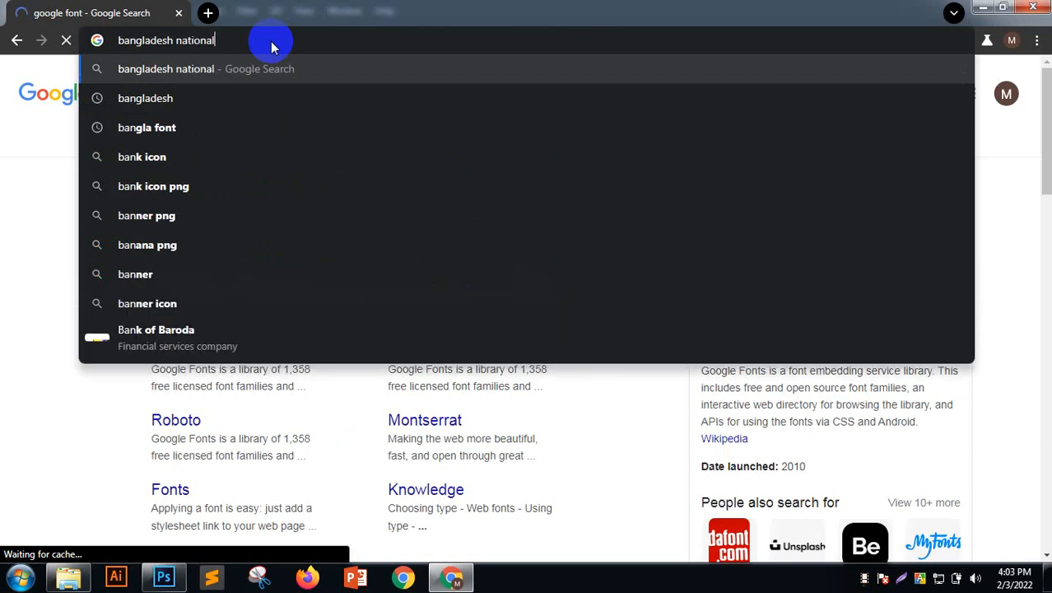
{"action": "type", "text": " fla"}
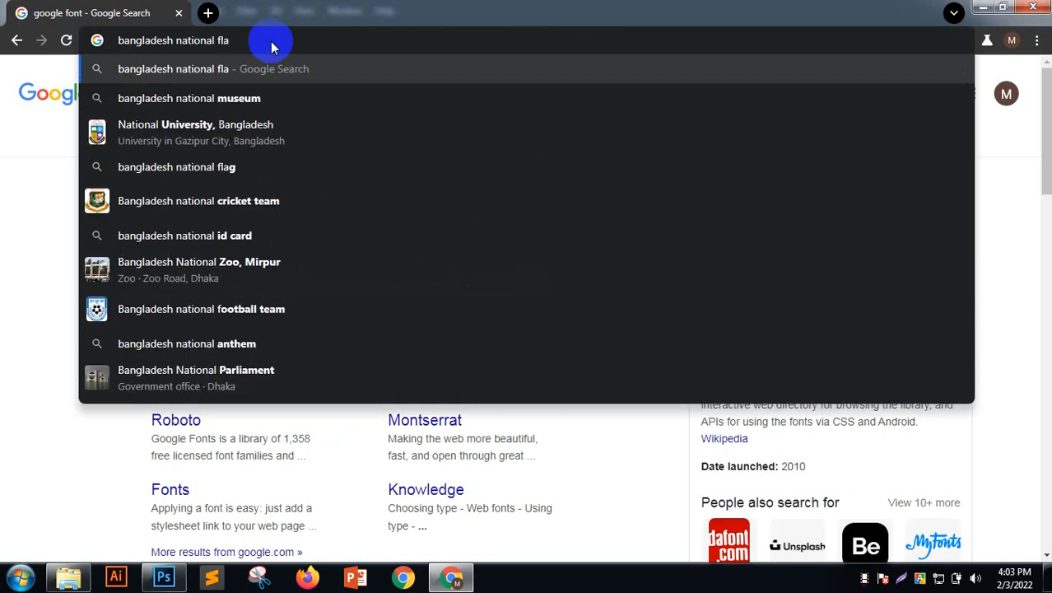
{"action": "type", "text": "g"}
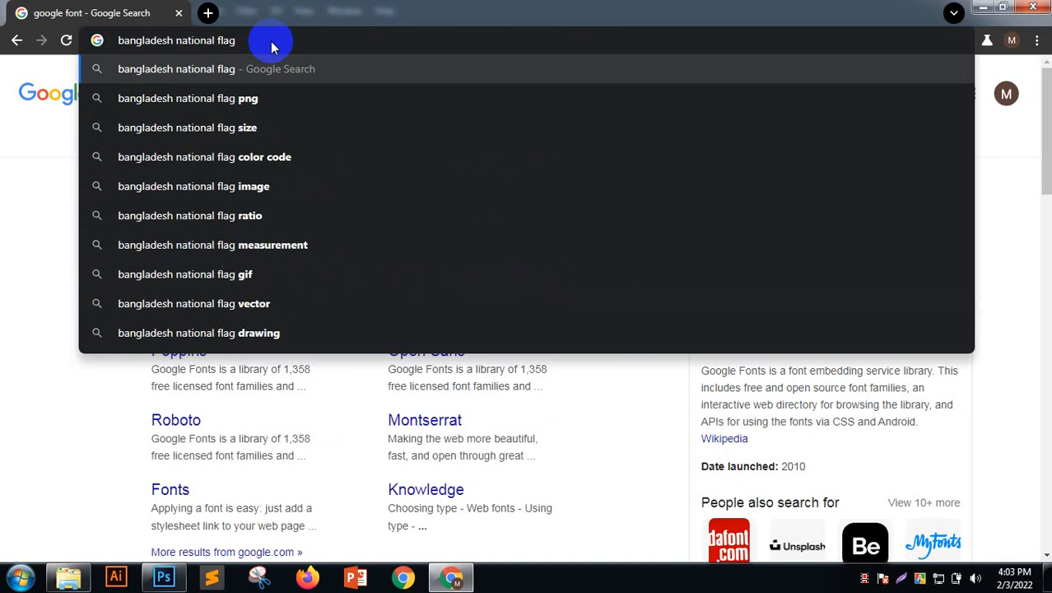
{"action": "key", "text": "Down"}
{"action": "key", "text": "Down"}
{"action": "key", "text": "Down"}
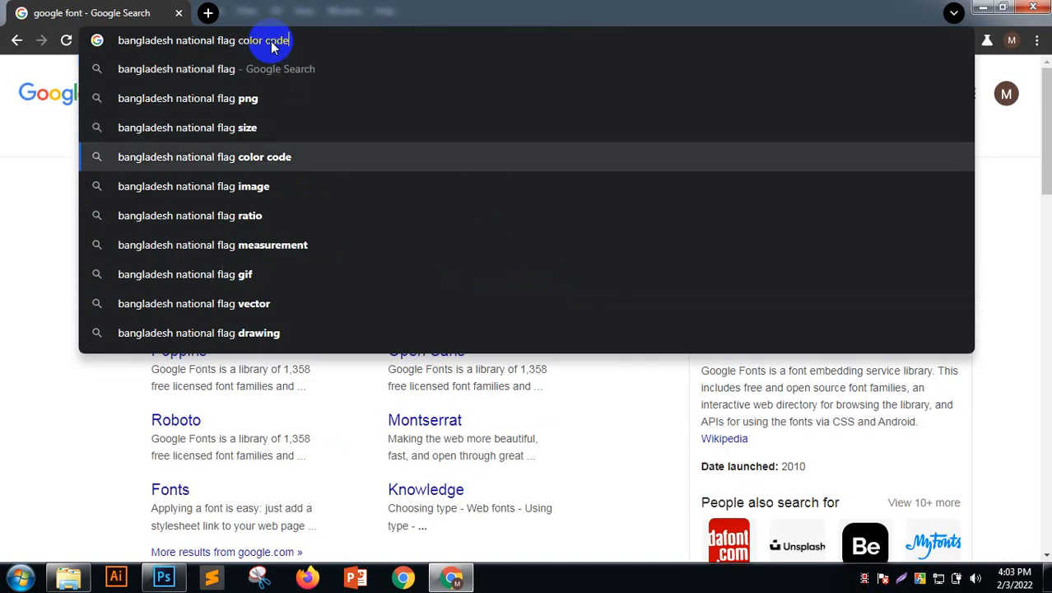
{"action": "key", "text": "Return"}
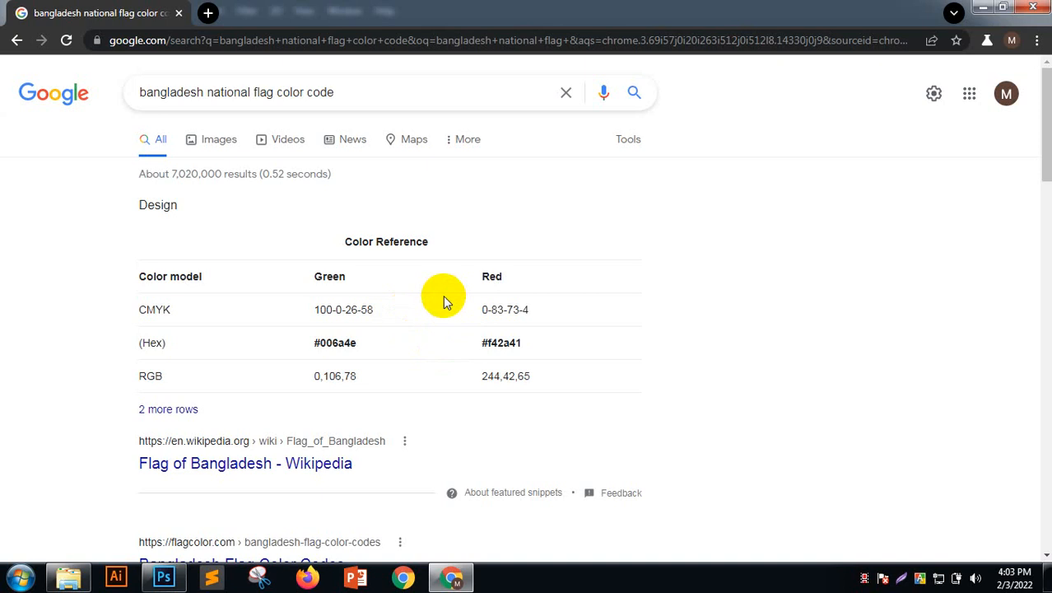
Copy the flag's green hex value 006a4e and return to Photoshop
{"action": "left_click_drag", "start_coordinate": [362, 344], "coordinate": [322, 343]}
{"action": "right_click", "coordinate": [338, 347]}
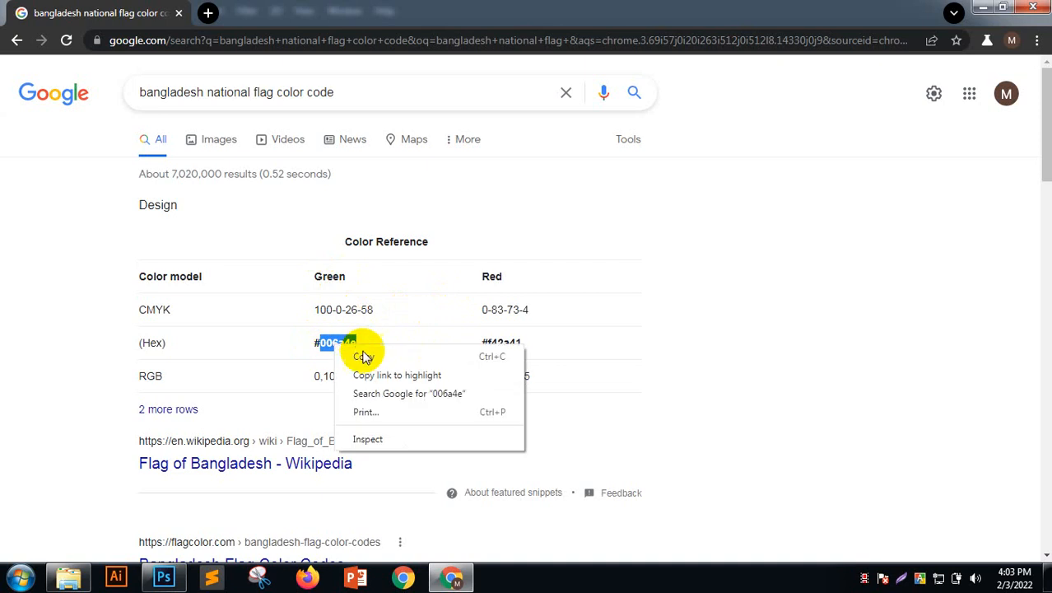
{"action": "left_click", "coordinate": [365, 356]}
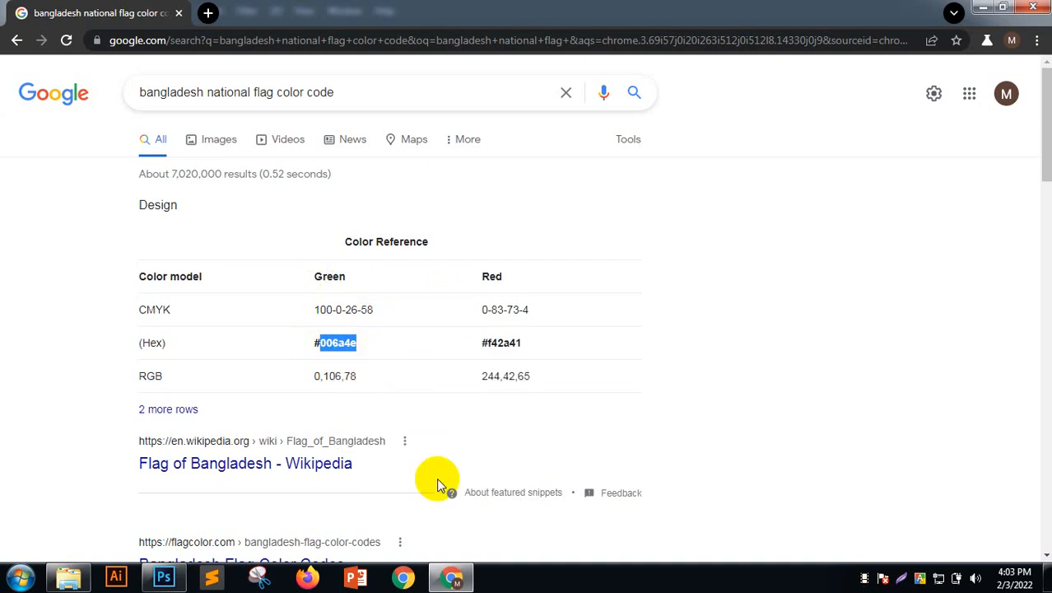
{"action": "left_click", "coordinate": [450, 580]}
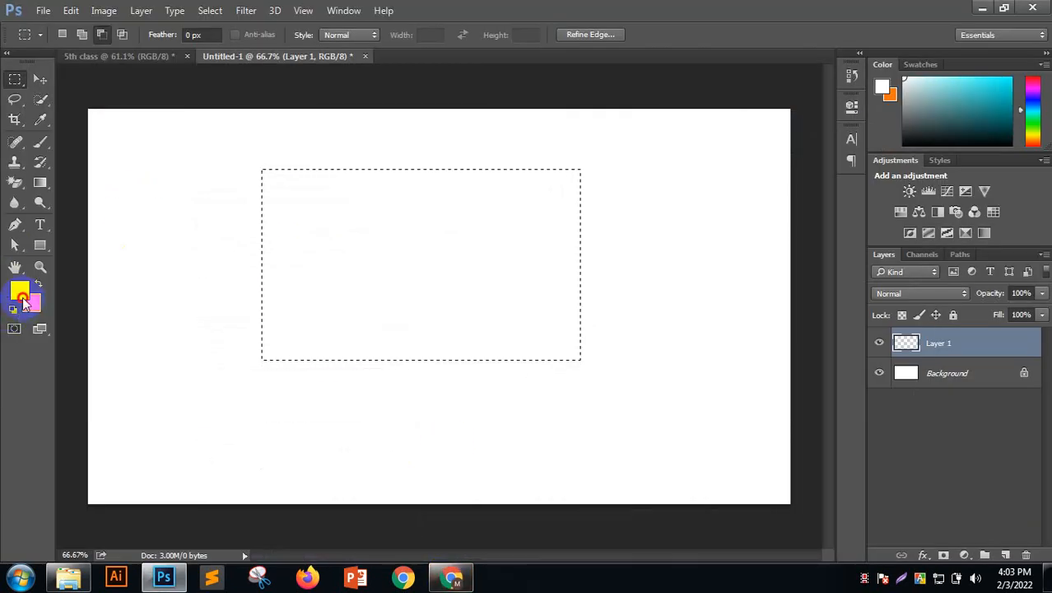
Set the foreground colour to the pasted green 006a4e
{"action": "left_click", "coordinate": [22, 296]}
{"action": "left_click_drag", "start_coordinate": [895, 434], "coordinate": [853, 432]}
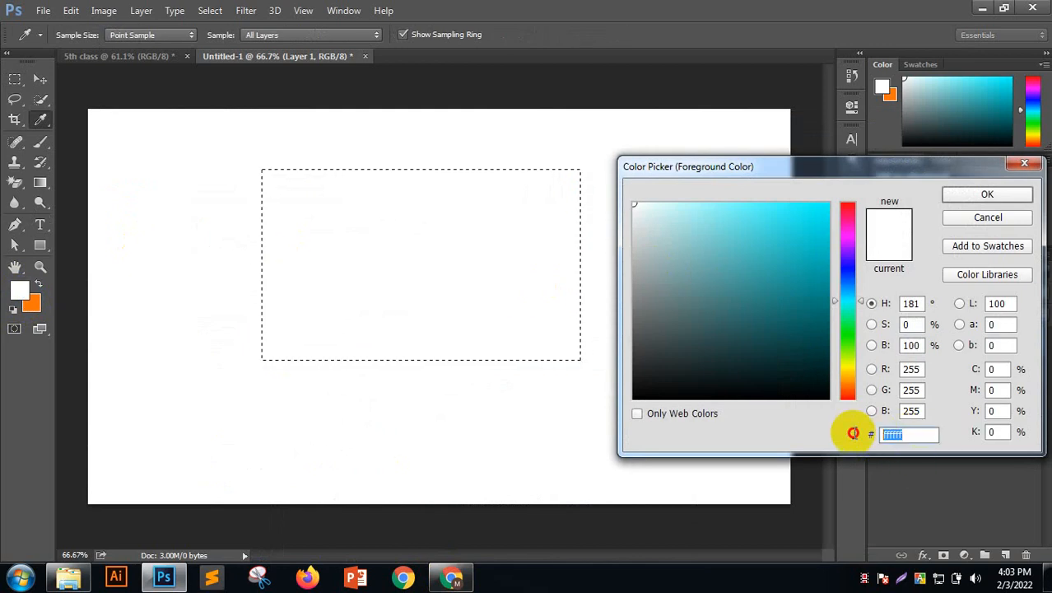
{"action": "right_click", "coordinate": [905, 432]}
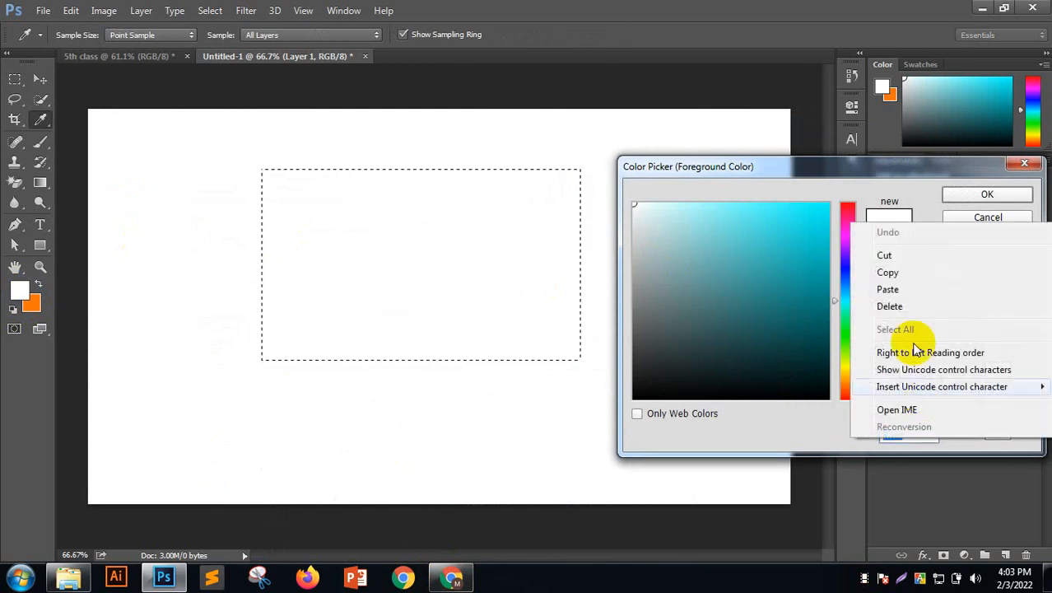
{"action": "left_click", "coordinate": [905, 289]}
{"action": "left_click", "coordinate": [1011, 194]}
Fill the rectangular selection with the green foreground colour, then deselect
{"action": "key", "text": "m"}
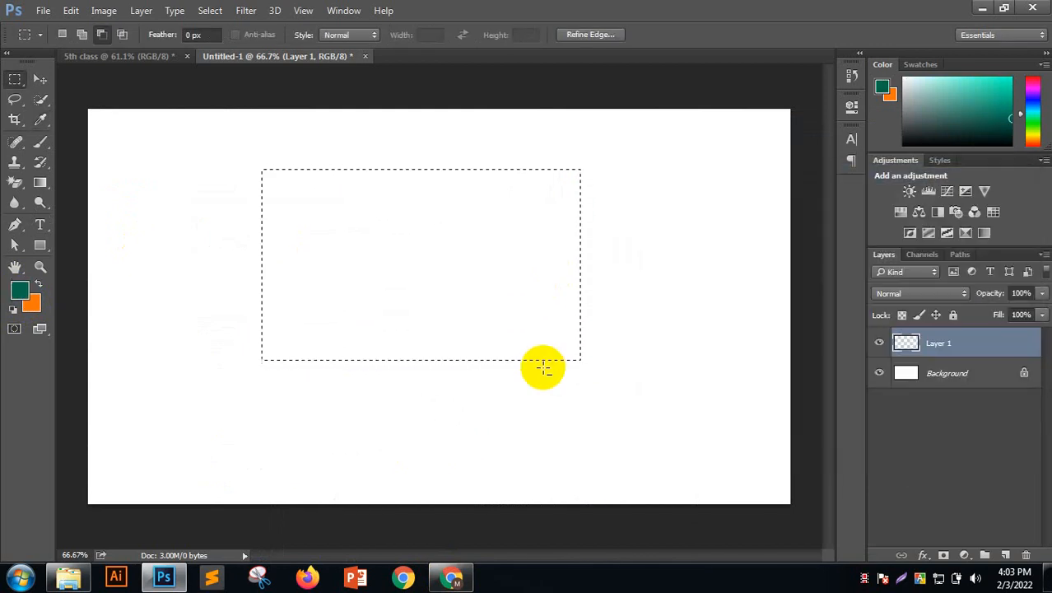
{"action": "key", "text": "alt+BackSpace"}
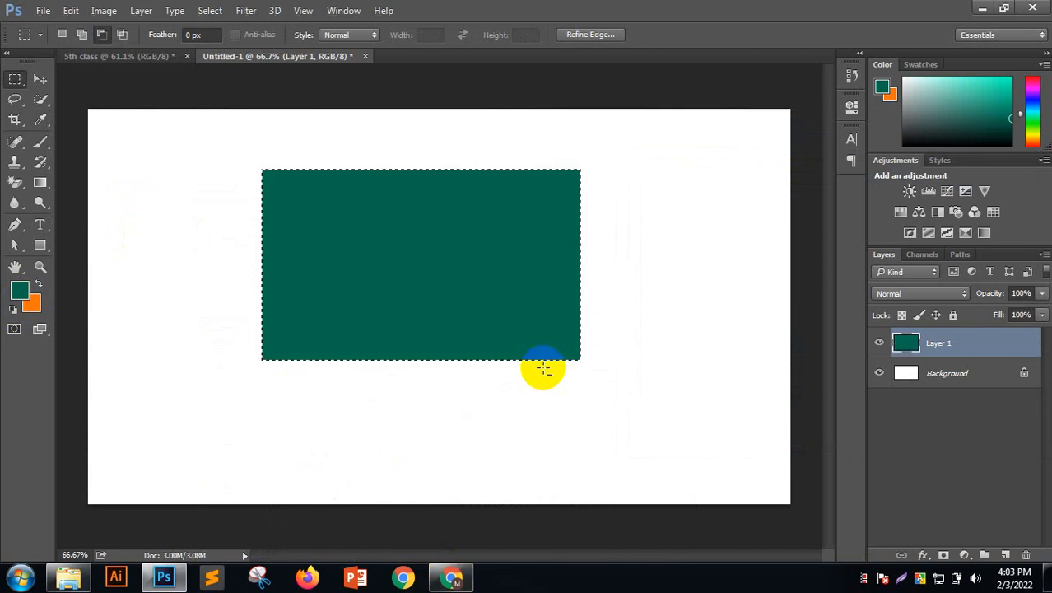
{"action": "left_click", "coordinate": [402, 281]}
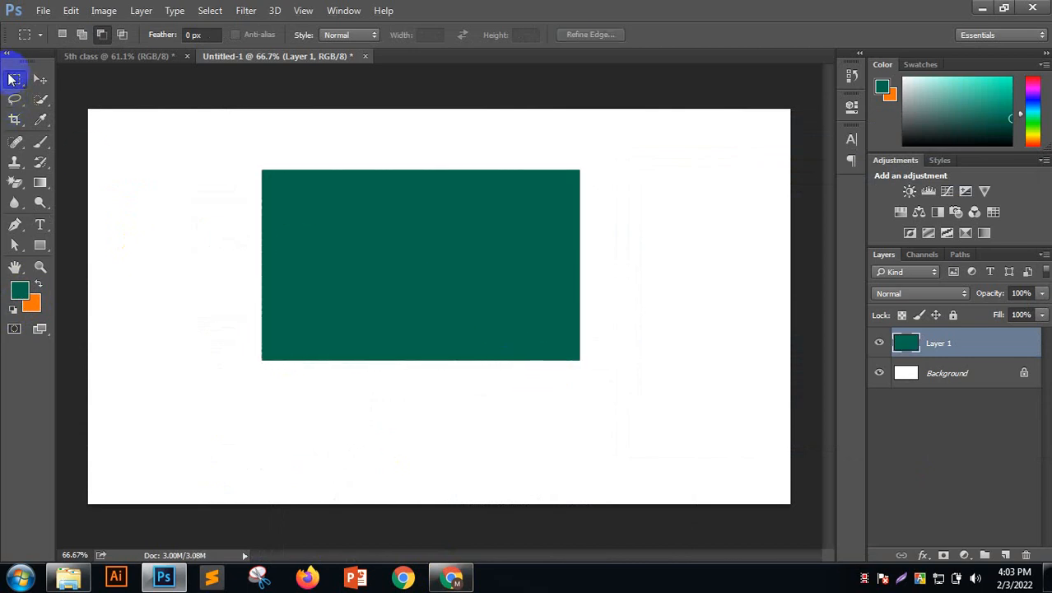
Add Layer 2 and switch to the Elliptical Marquee Tool with Style set to Normal
{"action": "left_click", "coordinate": [1003, 554]}
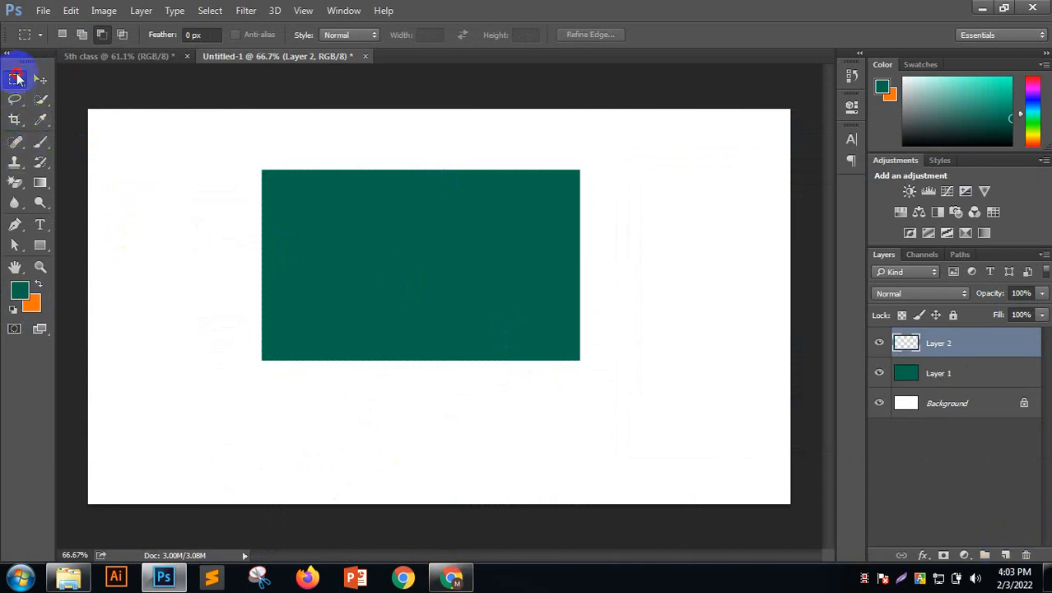
{"action": "right_click", "coordinate": [17, 78]}
{"action": "left_click", "coordinate": [83, 92]}
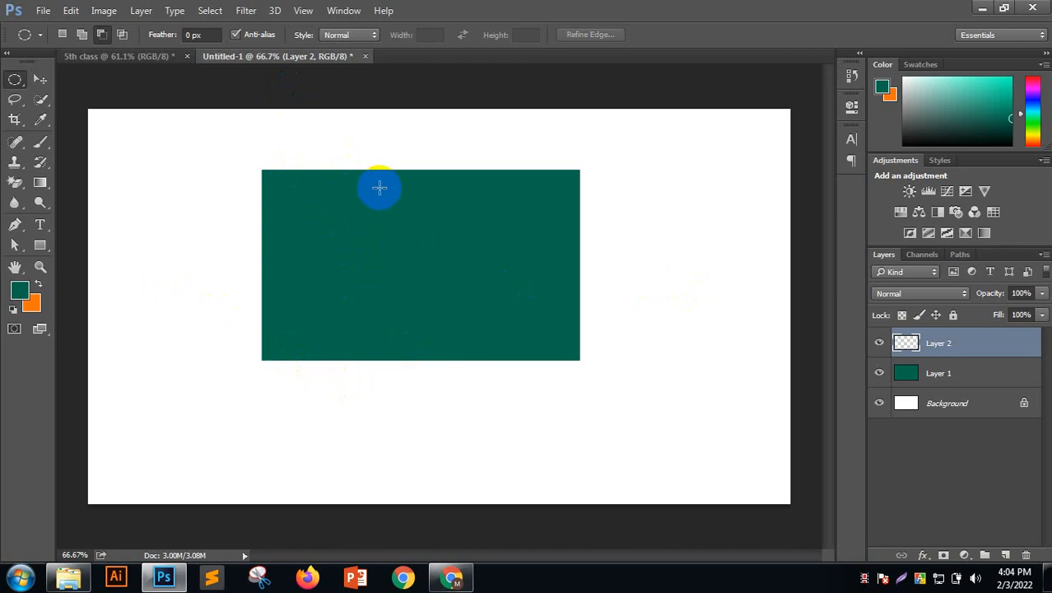
{"action": "left_click", "coordinate": [350, 36]}
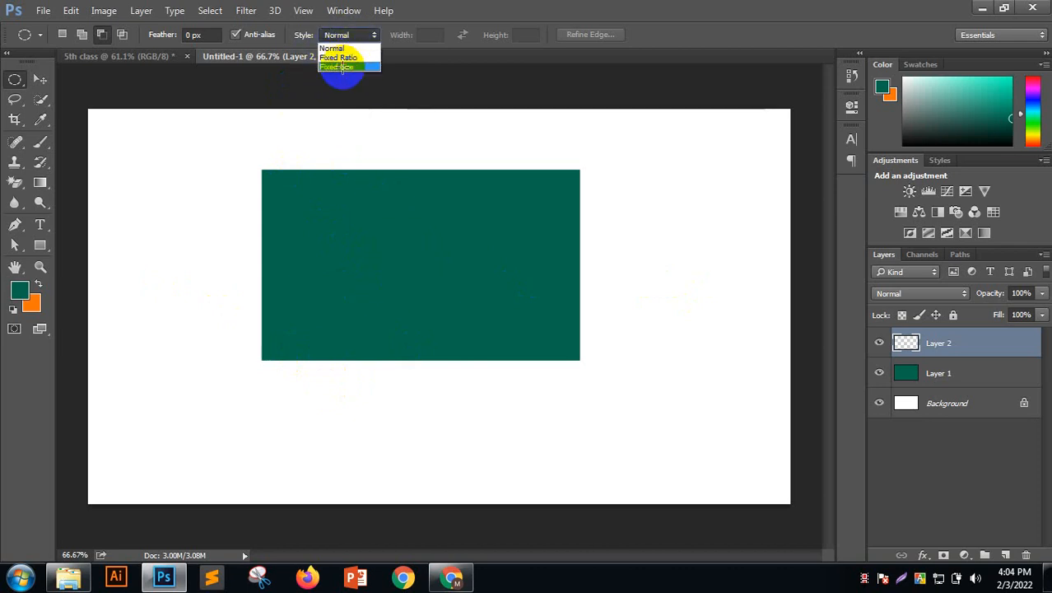
{"action": "left_click", "coordinate": [343, 67]}
{"action": "left_click", "coordinate": [358, 36]}
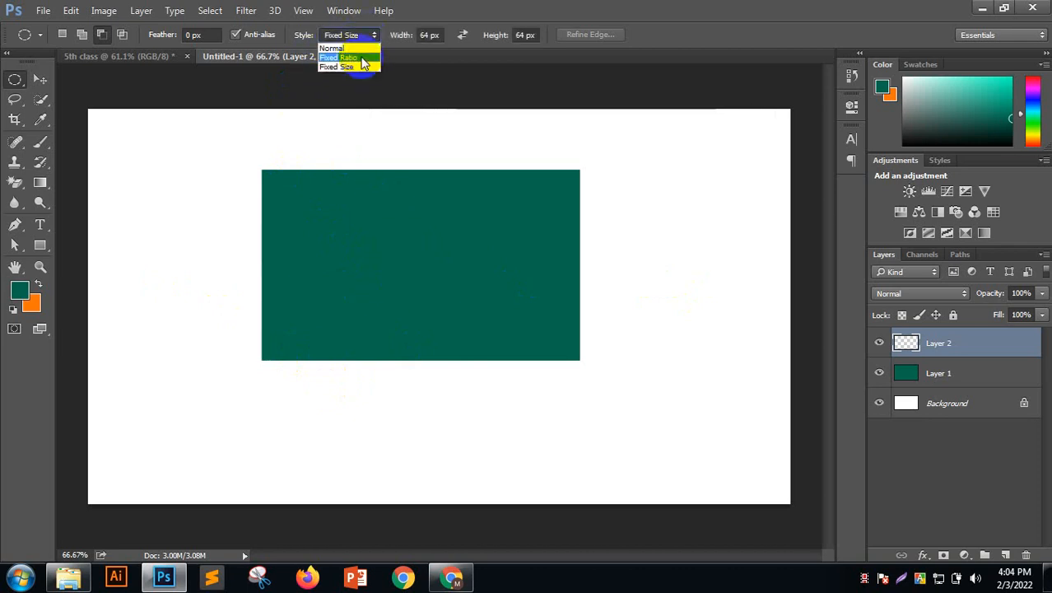
{"action": "left_click", "coordinate": [360, 58]}
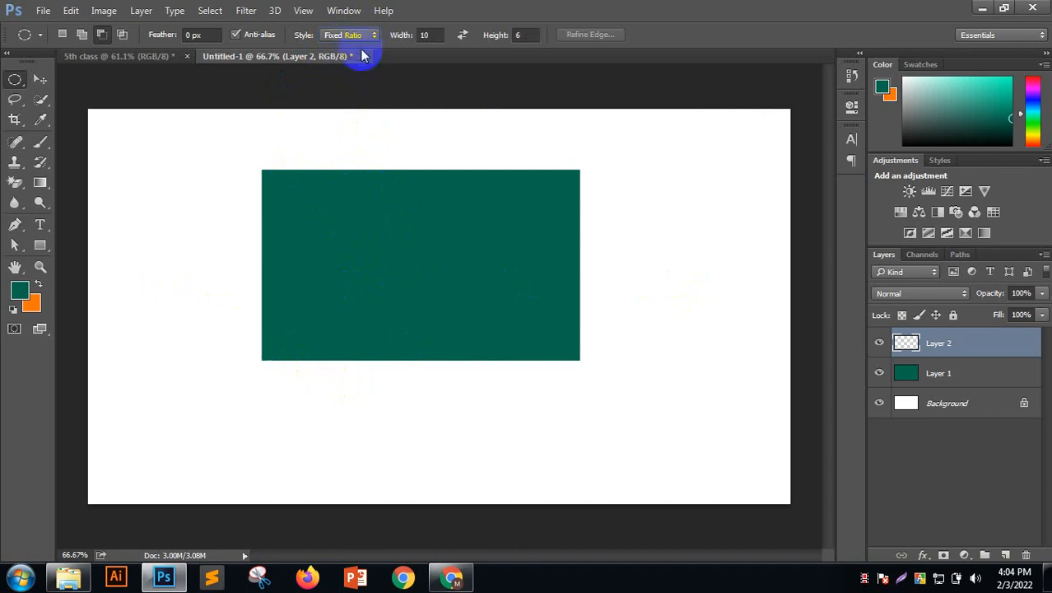
{"action": "left_click", "coordinate": [368, 35]}
{"action": "left_click", "coordinate": [353, 49]}
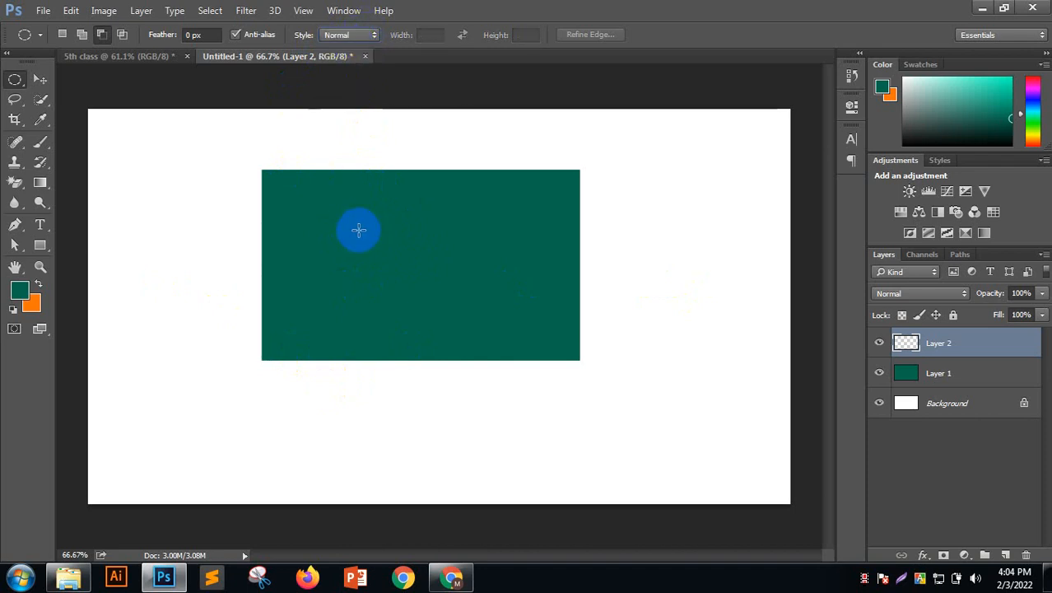
Draw a circular selection on the green rectangle and nudge it slightly upward
{"action": "left_click_drag", "start_coordinate": [359, 230], "coordinate": [560, 369]}
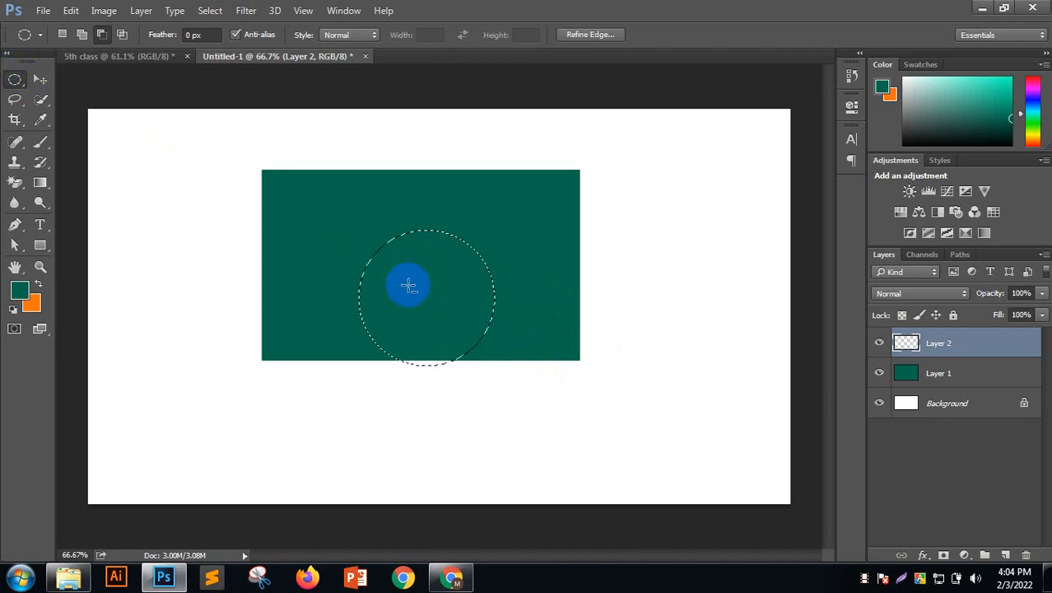
{"action": "key", "text": "shift+Up"}
{"action": "key", "text": "shift+Up"}
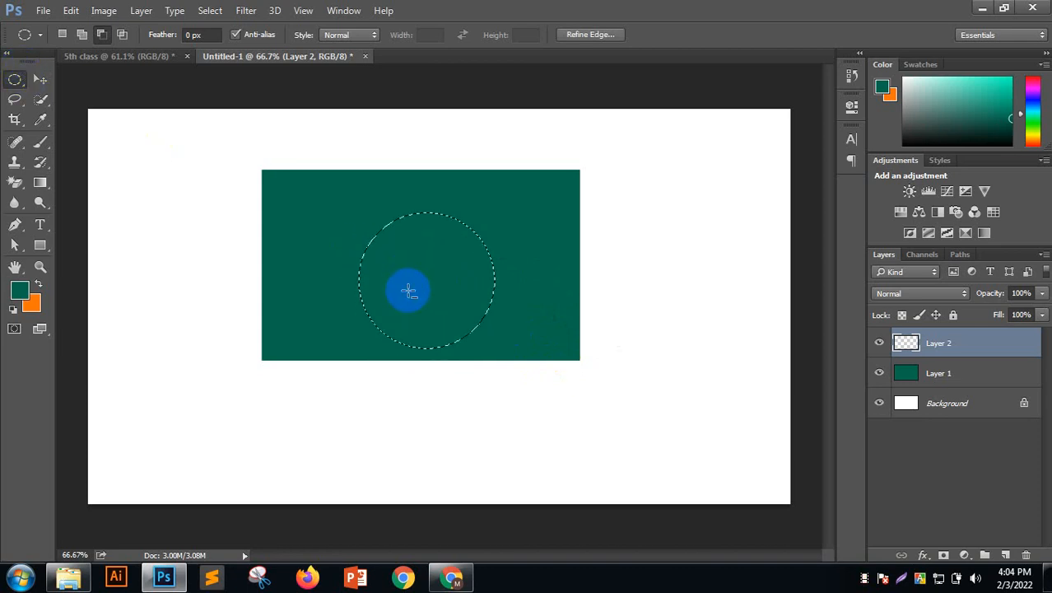
{"action": "key", "text": "shift+Up"}
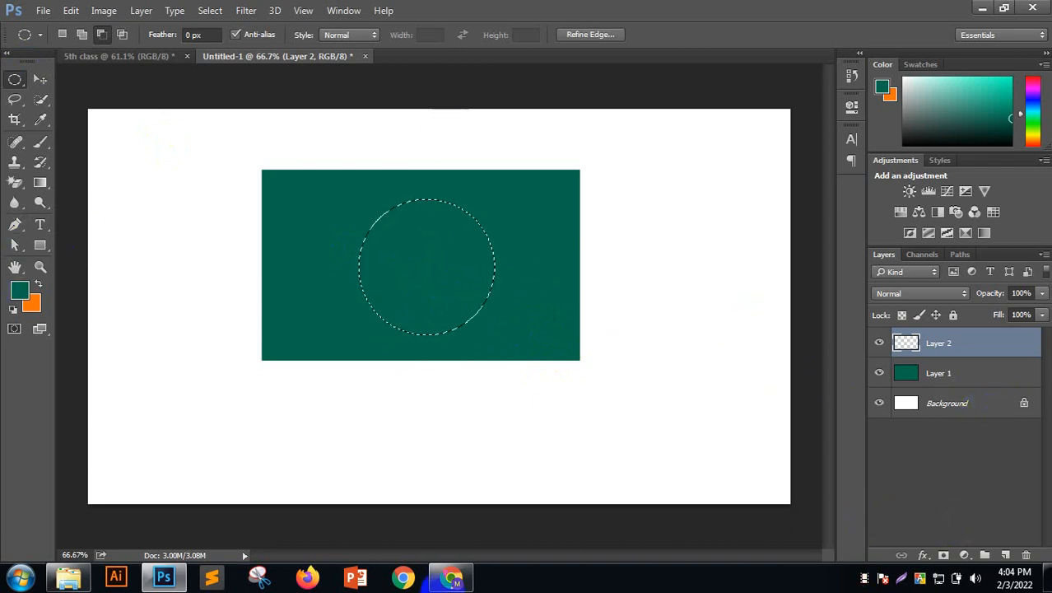
Copy the flag's red hex code f42a41 from the search results and return to Photoshop
{"action": "left_click", "coordinate": [446, 481]}
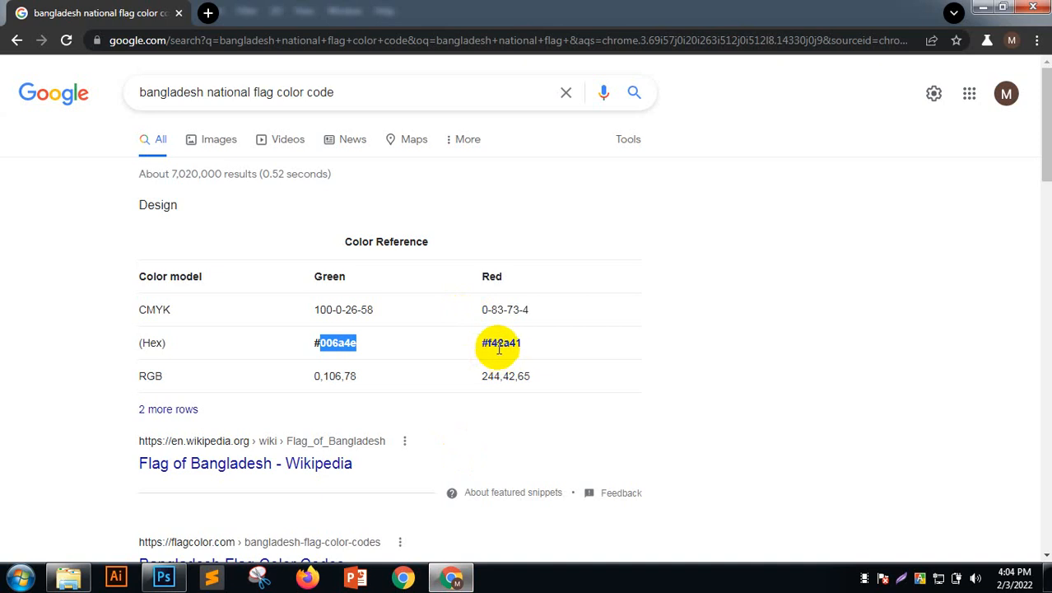
{"action": "left_click_drag", "start_coordinate": [488, 344], "coordinate": [516, 348]}
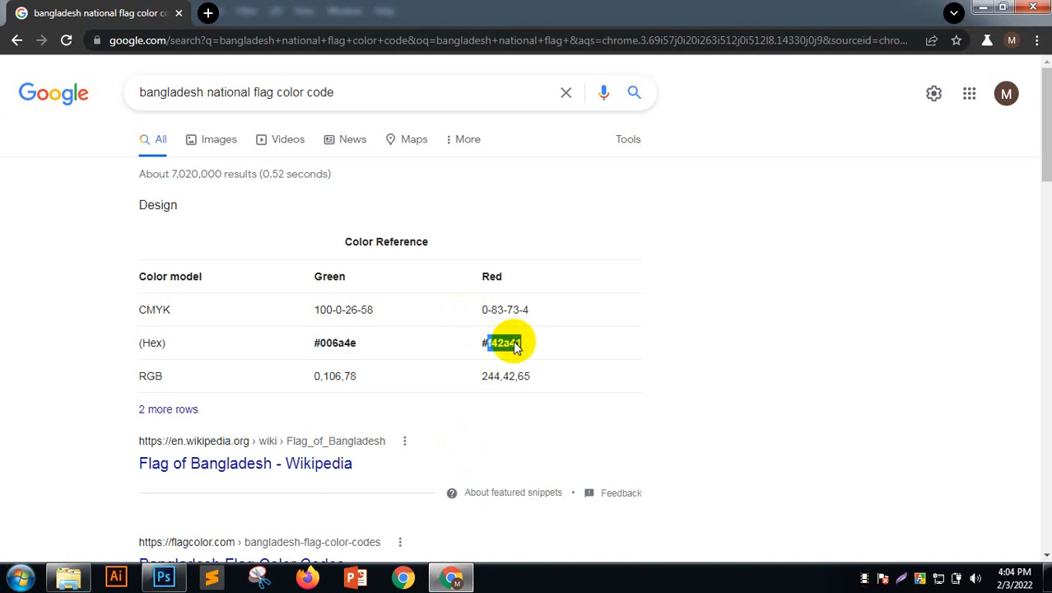
{"action": "right_click", "coordinate": [516, 347]}
{"action": "left_click", "coordinate": [541, 354]}
{"action": "left_click", "coordinate": [982, 8]}
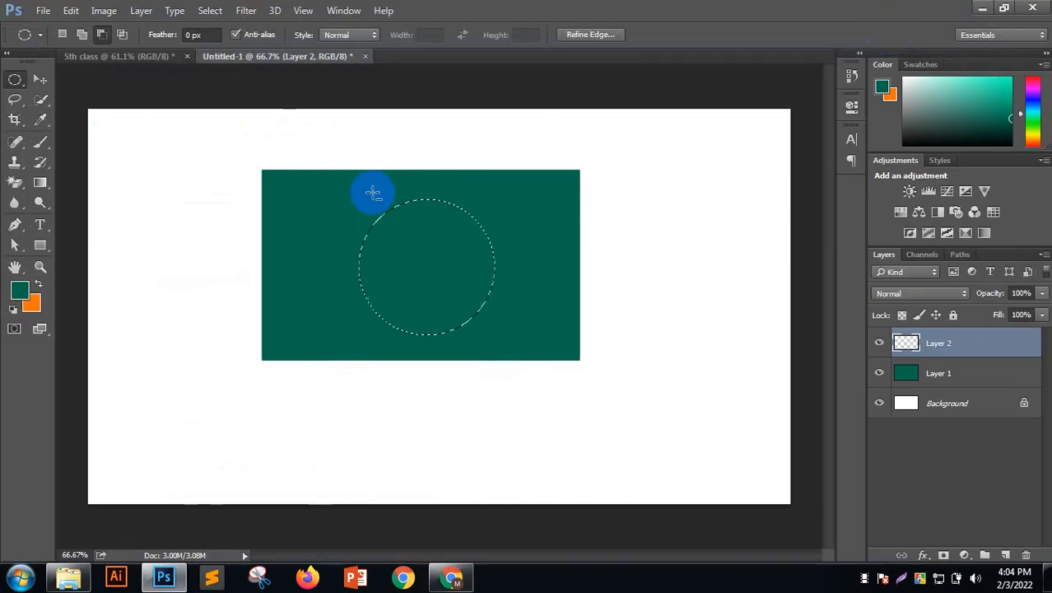
Set the foreground to red f42a41, fill the circle with it, and deselect
{"action": "left_click", "coordinate": [20, 290]}
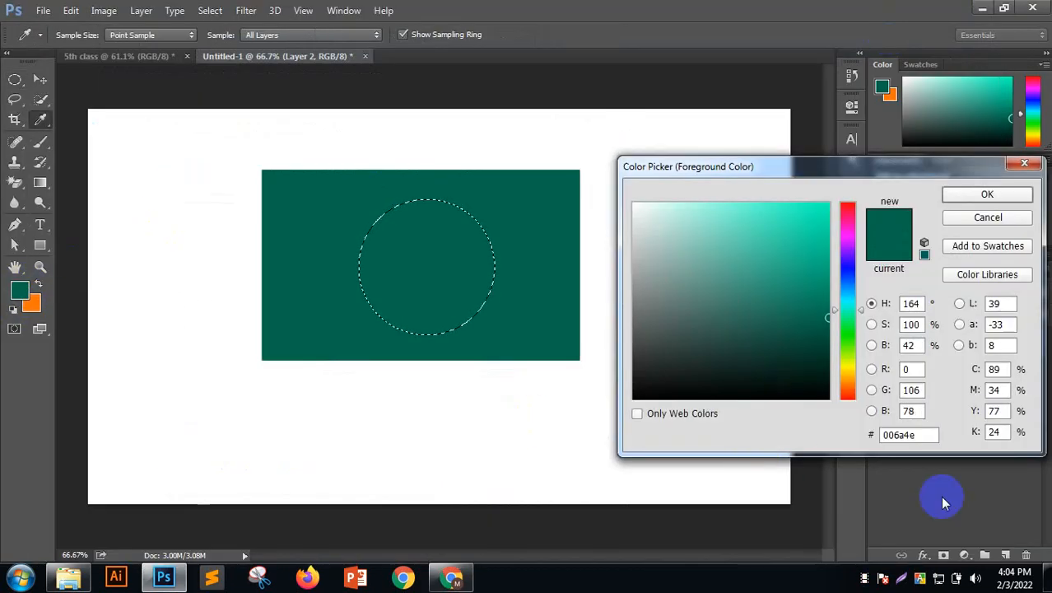
{"action": "left_click", "coordinate": [895, 433]}
{"action": "key", "text": "ctrl+v"}
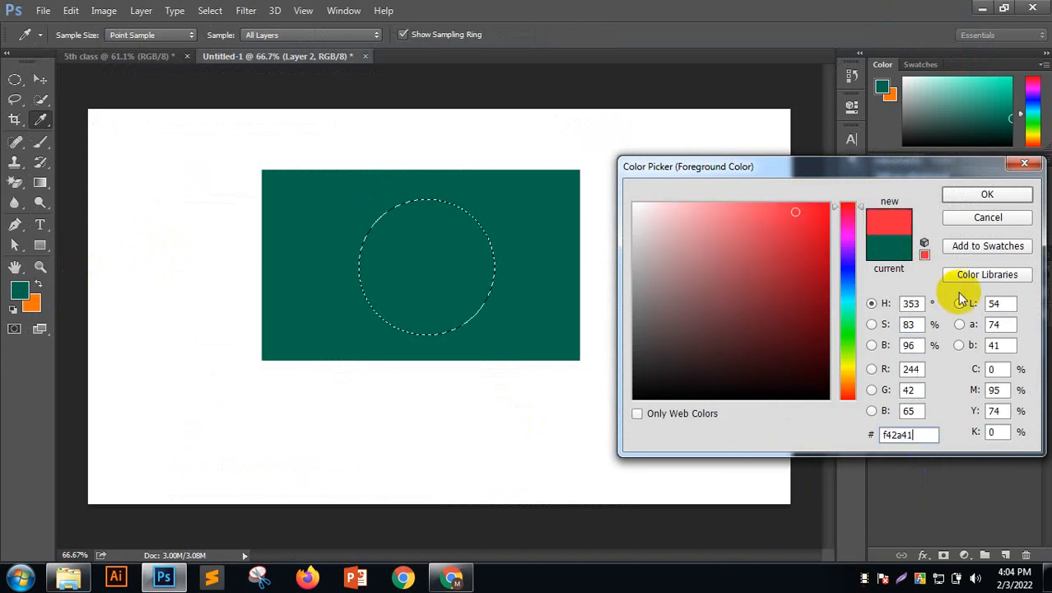
{"action": "left_click", "coordinate": [985, 195]}
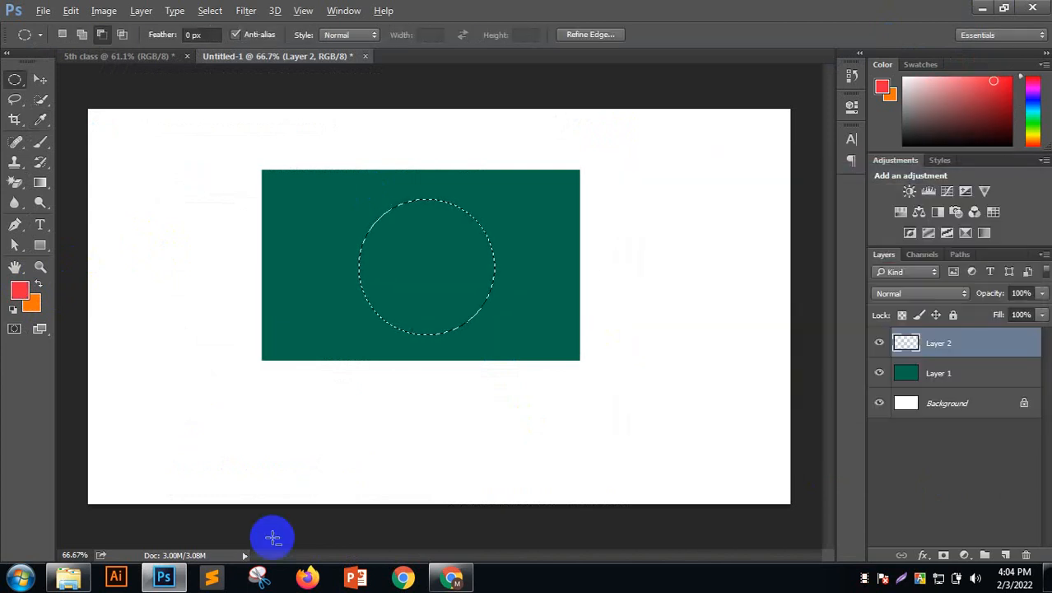
{"action": "key", "text": "alt+BackSpace"}
{"action": "key", "text": "ctrl+d"}
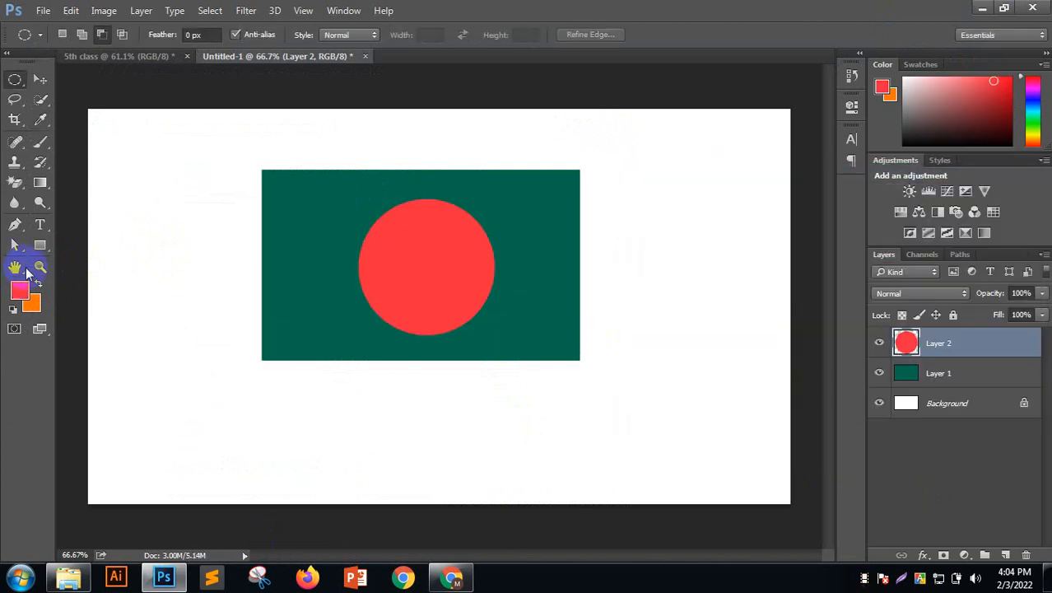
With the Move tool, select Layer 1 and Layer 2, align vertical and horizontal centres, then deselect
{"action": "left_click", "coordinate": [40, 79]}
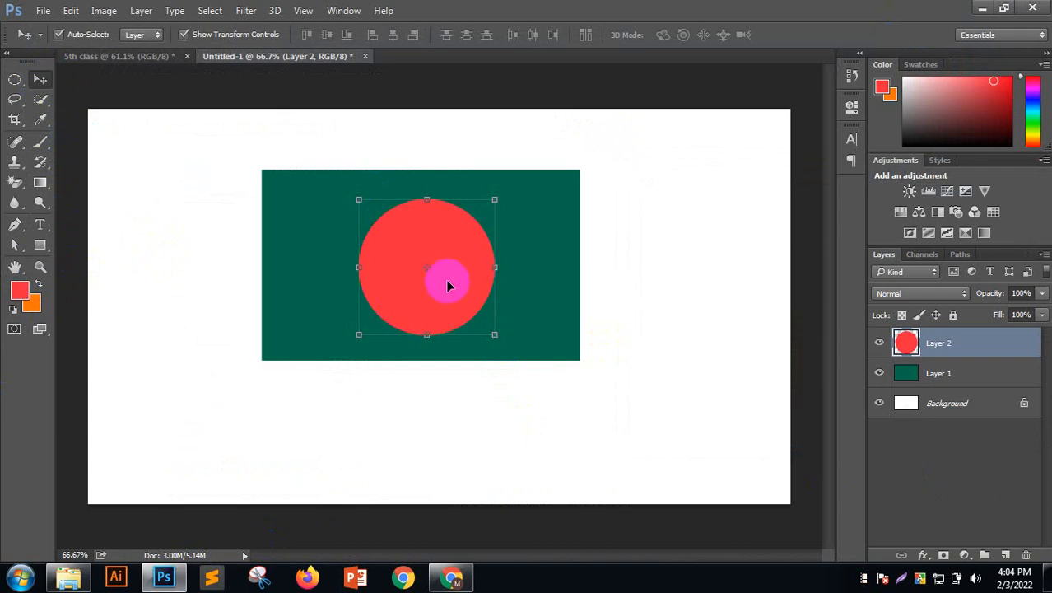
{"action": "left_click", "coordinate": [483, 235]}
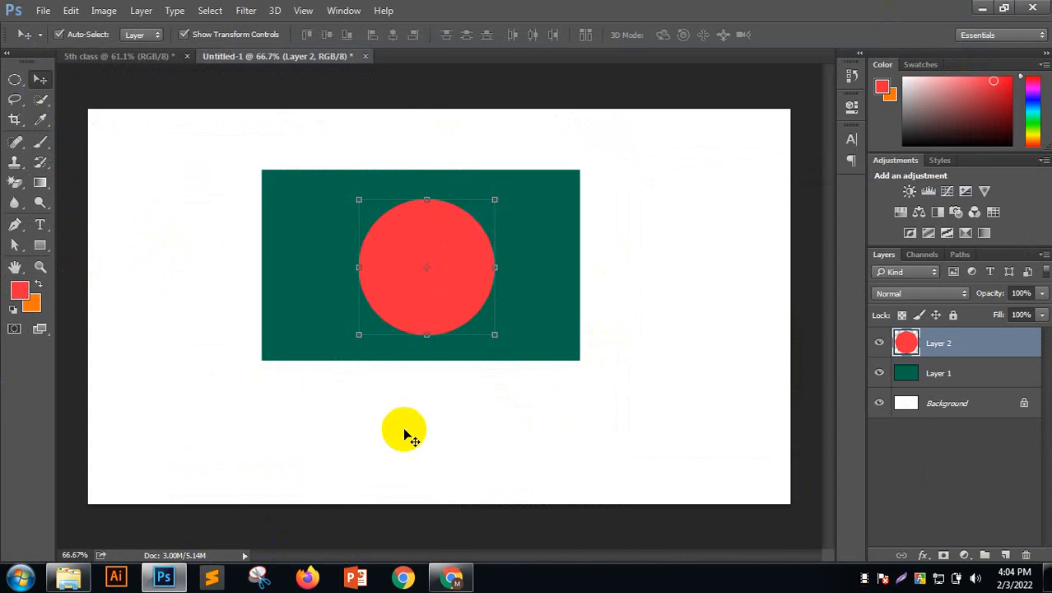
{"action": "left_click_drag", "start_coordinate": [644, 197], "coordinate": [362, 386]}
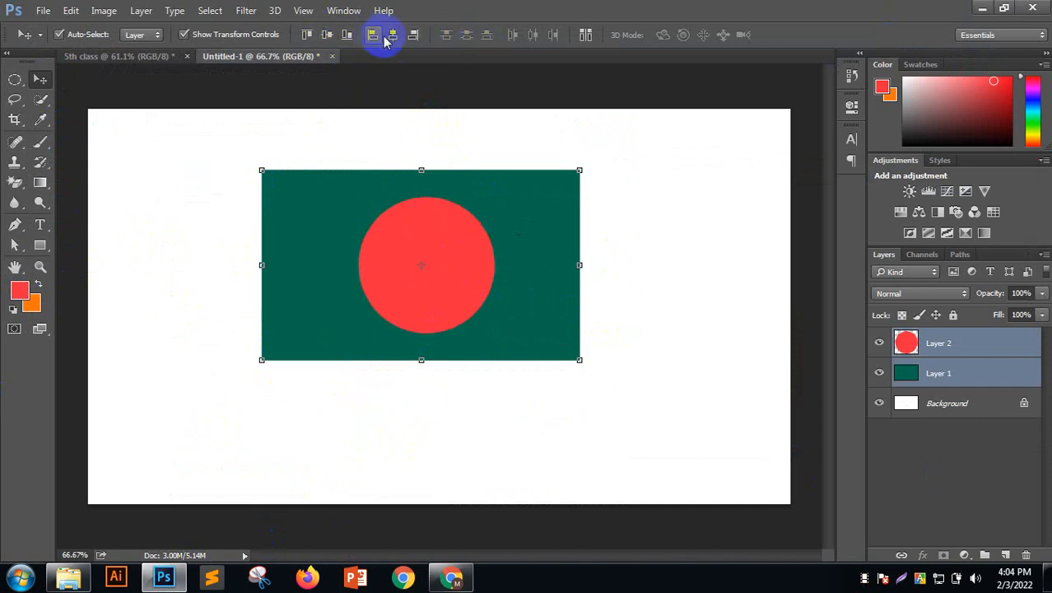
{"action": "left_click_drag", "start_coordinate": [419, 139], "coordinate": [534, 343]}
{"action": "left_click", "coordinate": [328, 35]}
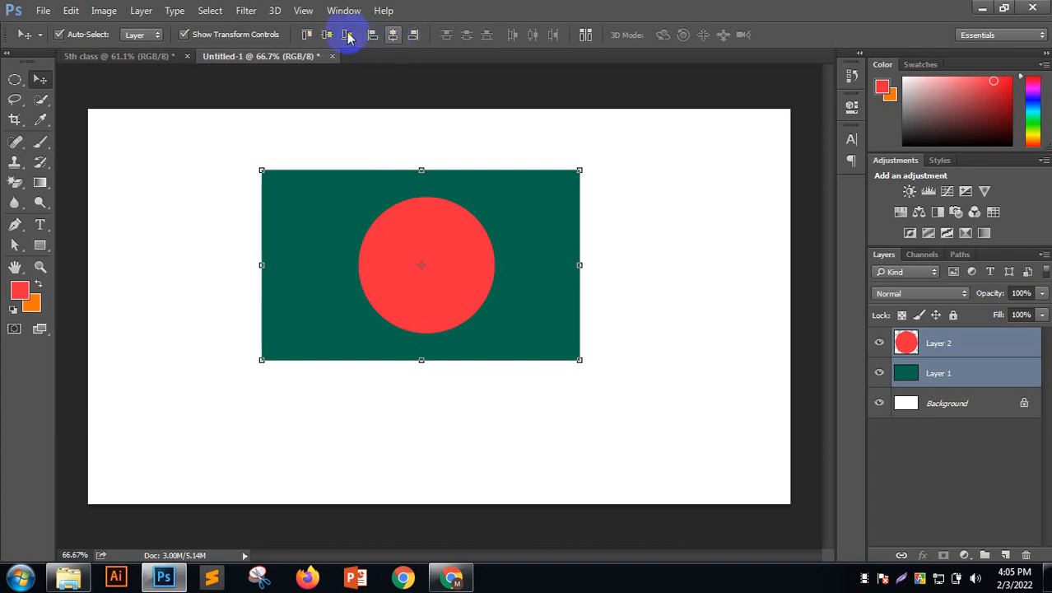
{"action": "left_click", "coordinate": [392, 35]}
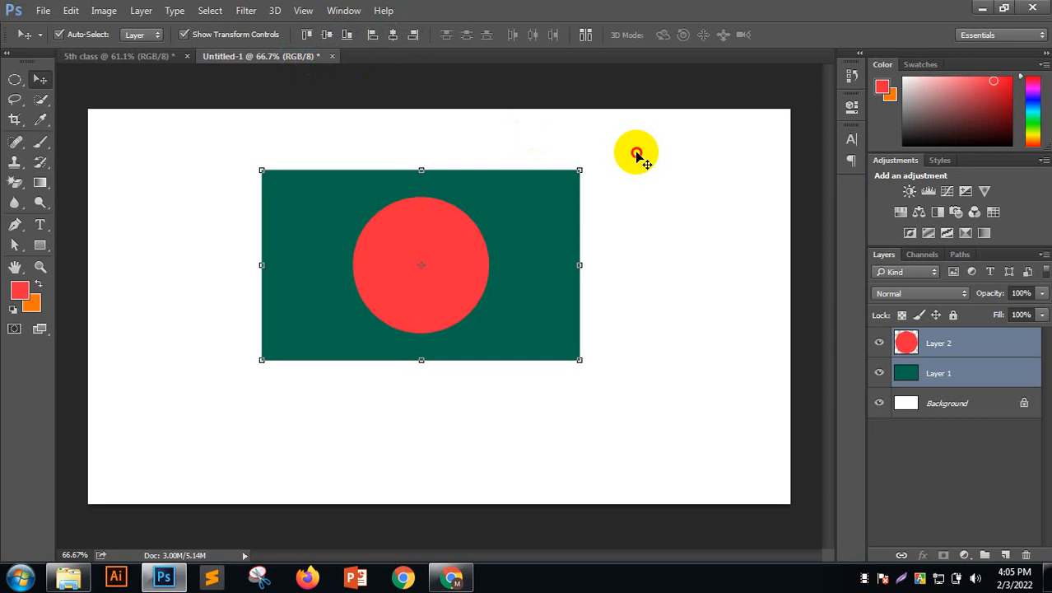
{"action": "left_click", "coordinate": [522, 161]}
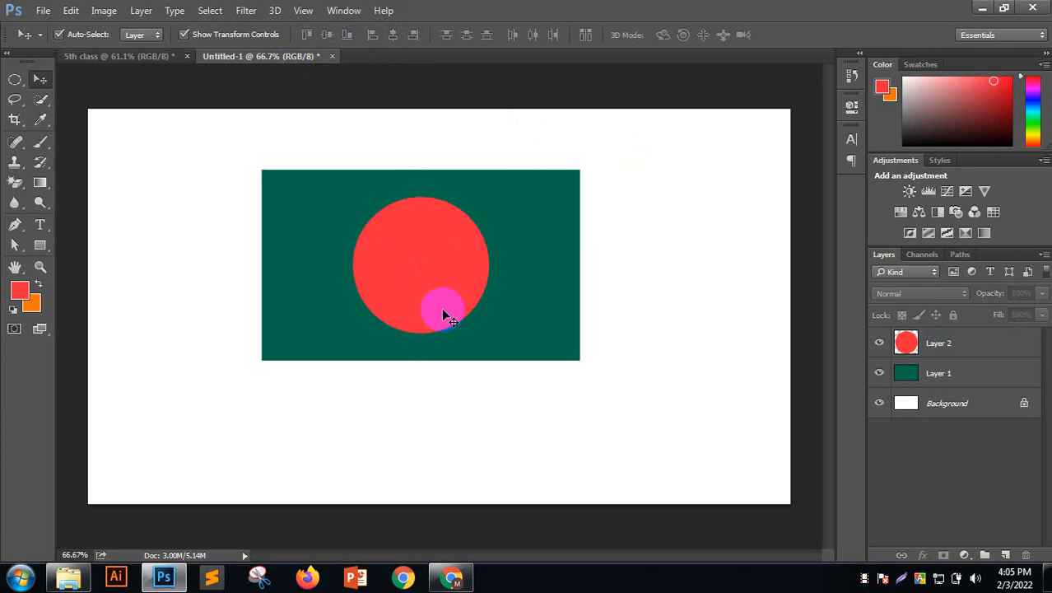
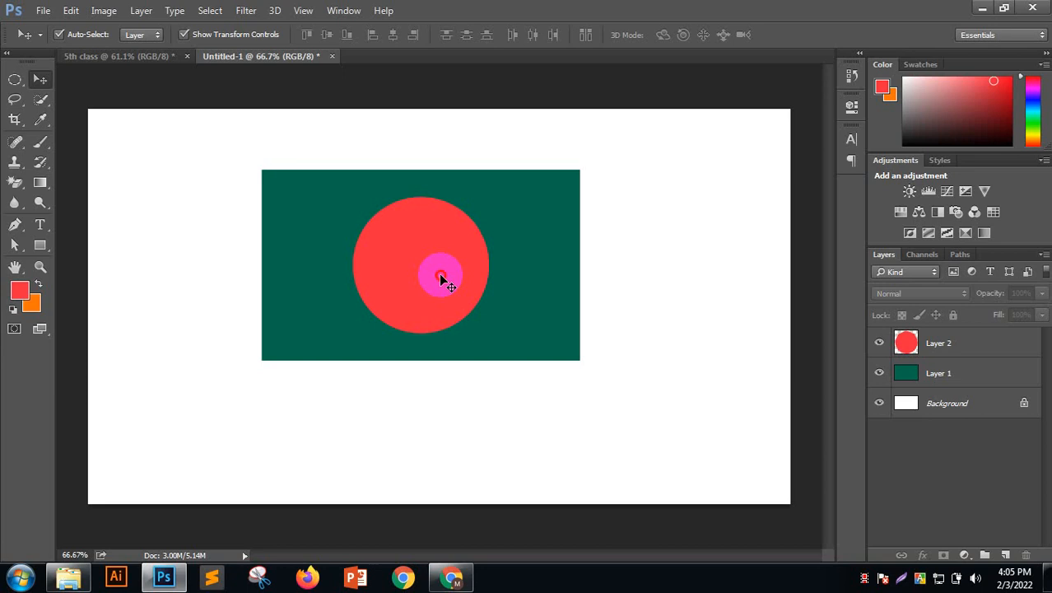
Nudge the red circle on Layer 2 two steps right, then select Layer 1 and Layer 2 together
{"action": "left_click", "coordinate": [445, 277]}
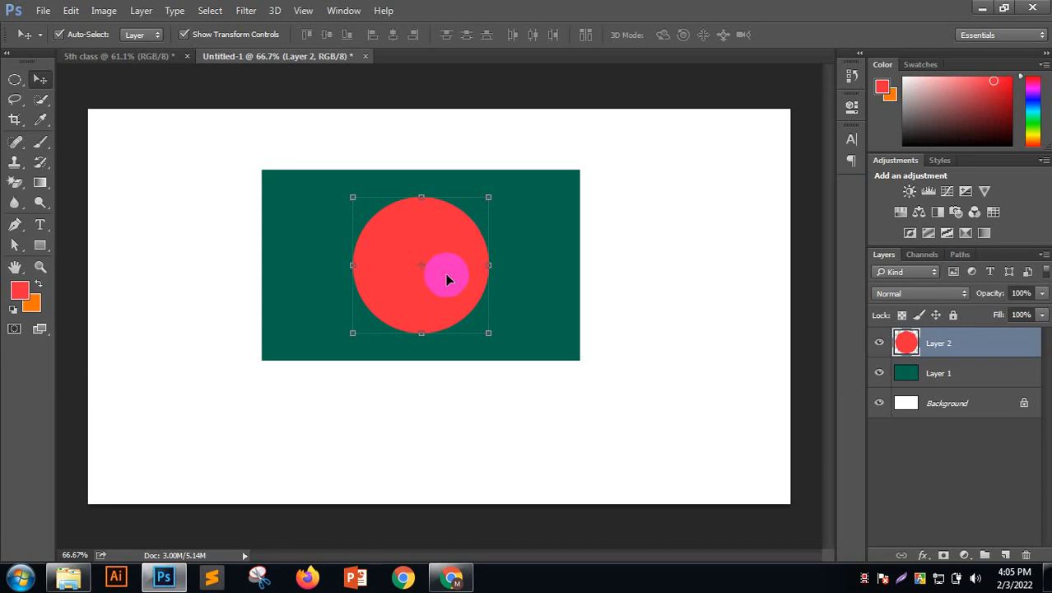
{"action": "key", "text": "Right"}
{"action": "key", "text": "Right"}
{"action": "key", "text": "Right"}
{"action": "key", "text": "Right"}
{"action": "key", "text": "Right"}
{"action": "key", "text": "Right"}
{"action": "key", "text": "Right"}
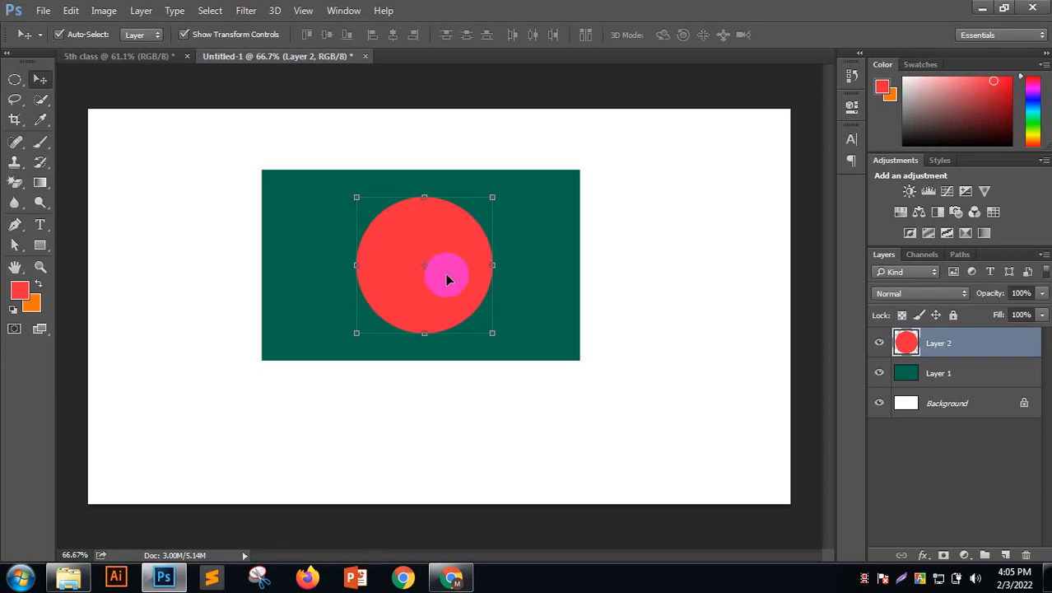
{"action": "key", "text": "Right"}
{"action": "key", "text": "Right"}
{"action": "key", "text": "Right"}
{"action": "left_click", "coordinate": [618, 259]}
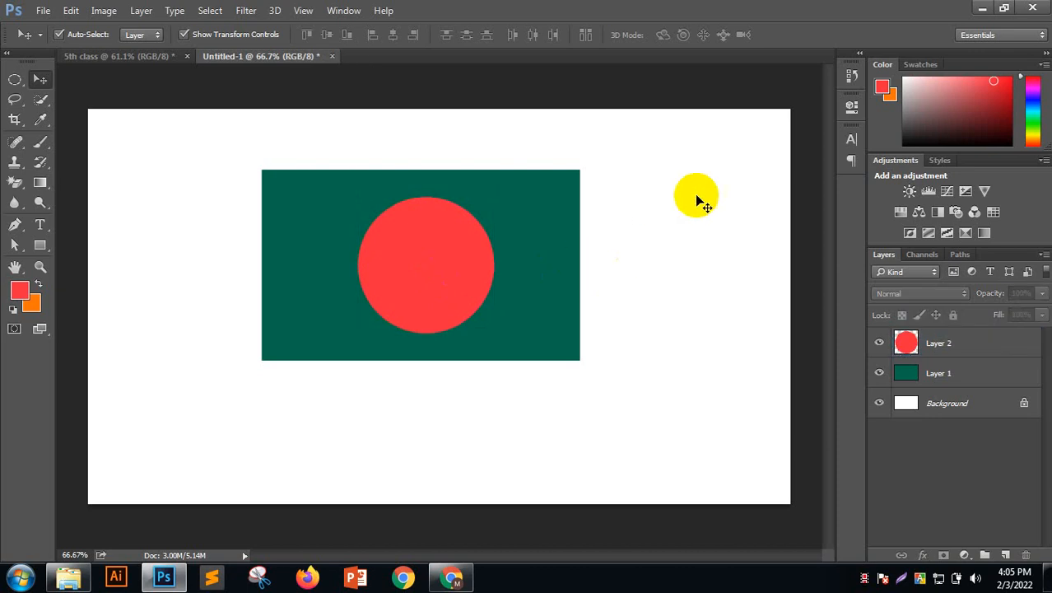
{"action": "left_click_drag", "start_coordinate": [683, 160], "coordinate": [580, 245]}
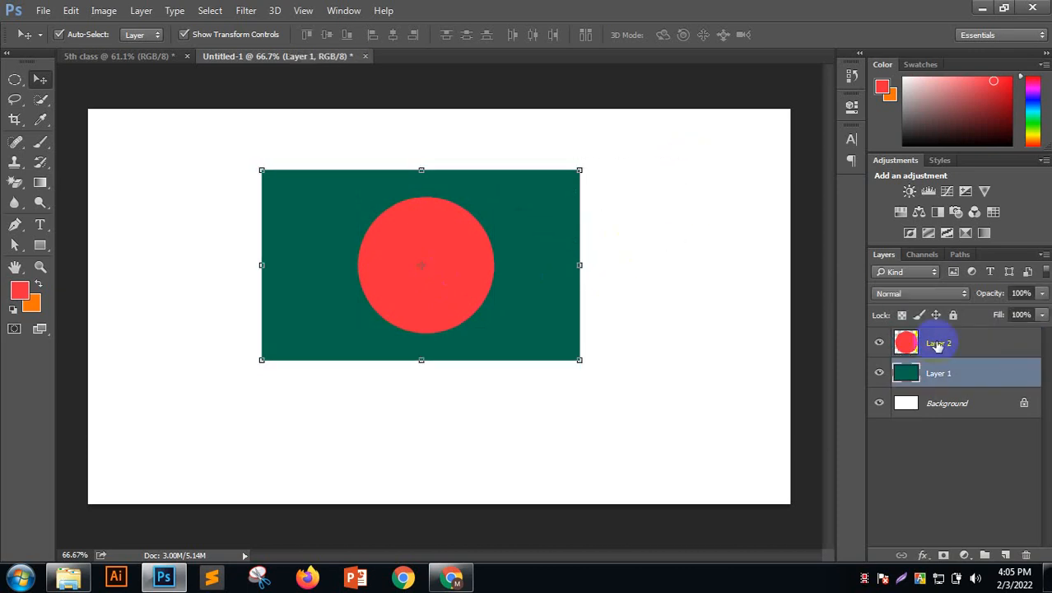
{"action": "left_click", "coordinate": [938, 344], "text": "shift"}
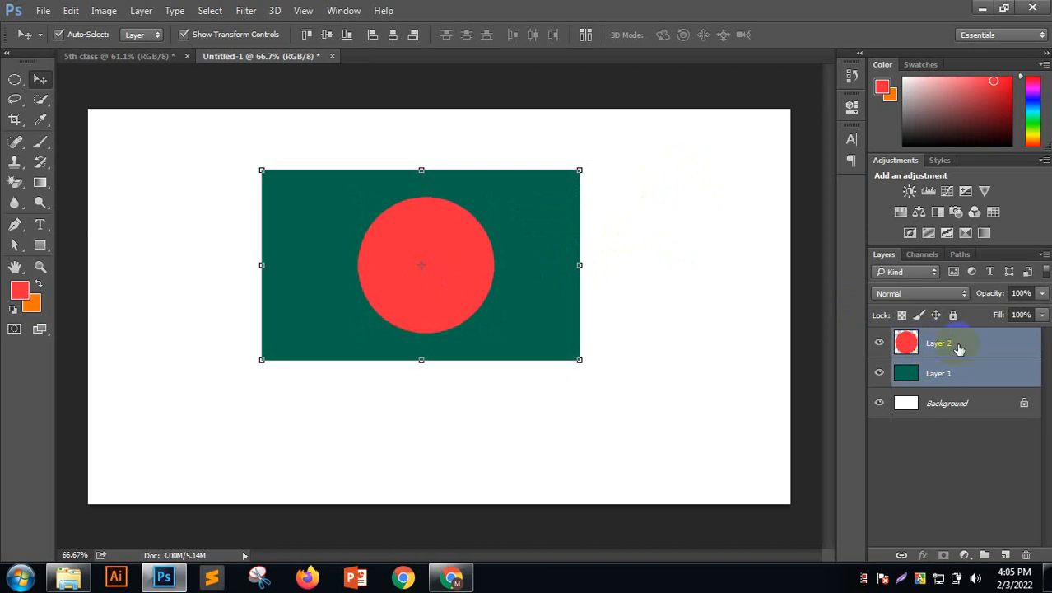
Merge the circle and rectangle into one Layer 2 flag, then undo a trial move of it
{"action": "right_click", "coordinate": [946, 346]}
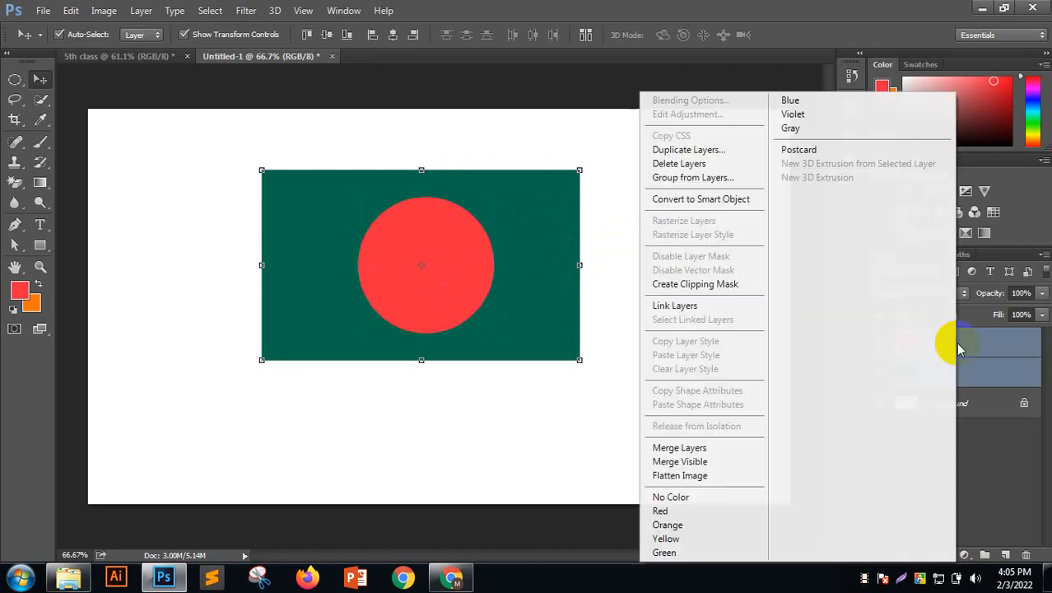
{"action": "left_click", "coordinate": [705, 450]}
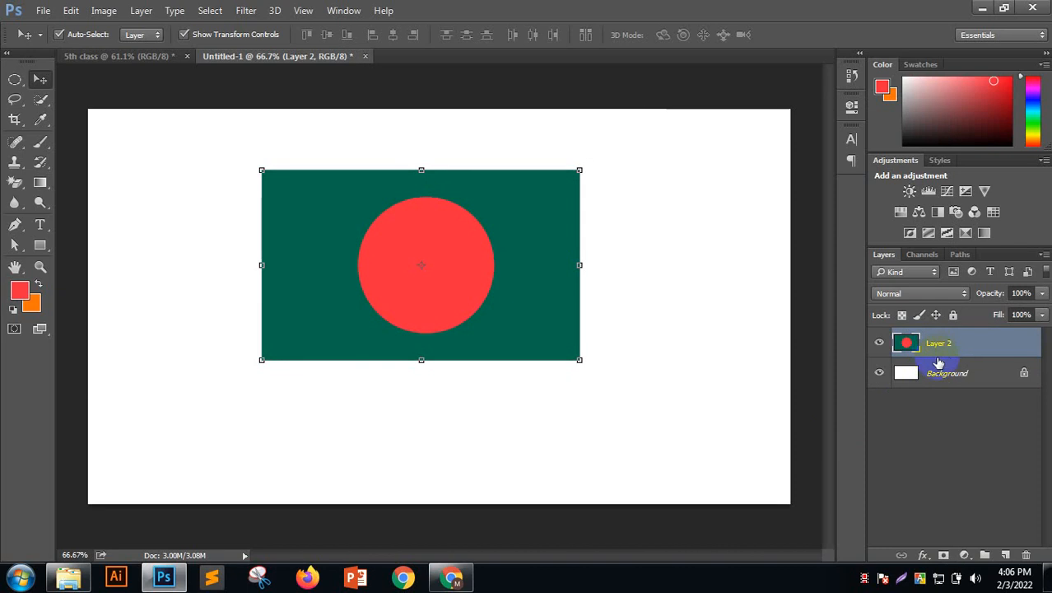
{"action": "left_click", "coordinate": [939, 466]}
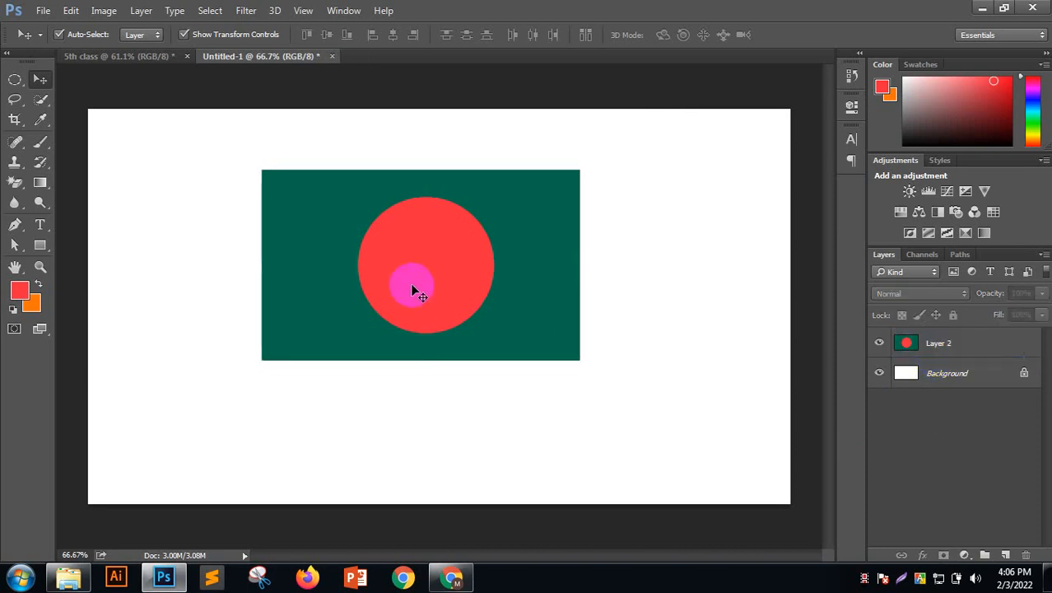
{"action": "left_click_drag", "start_coordinate": [400, 311], "coordinate": [440, 257]}
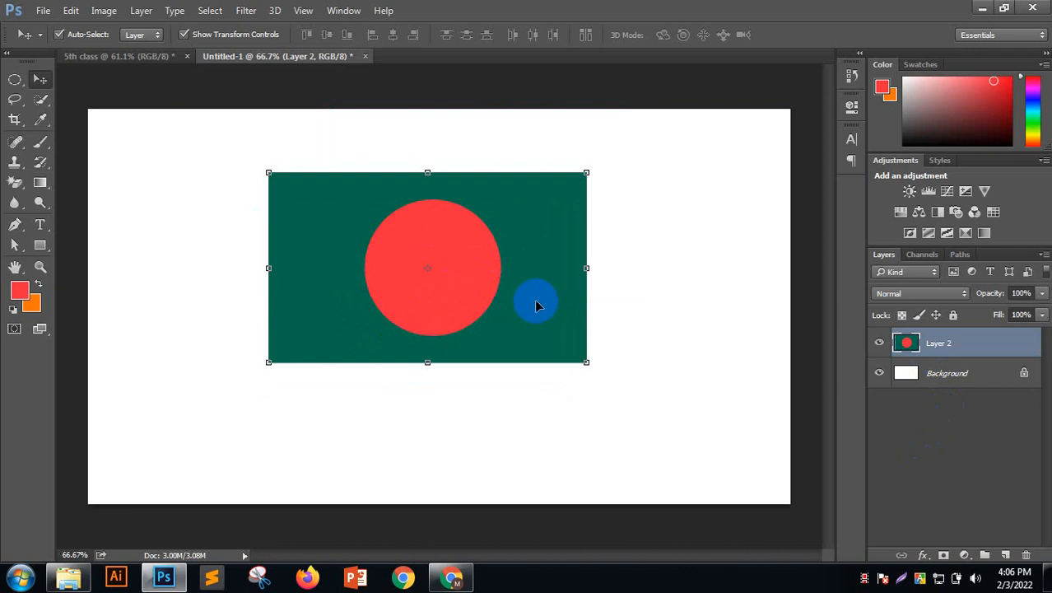
{"action": "key", "text": "ctrl+alt+z"}
{"action": "key", "text": "ctrl+alt+z"}
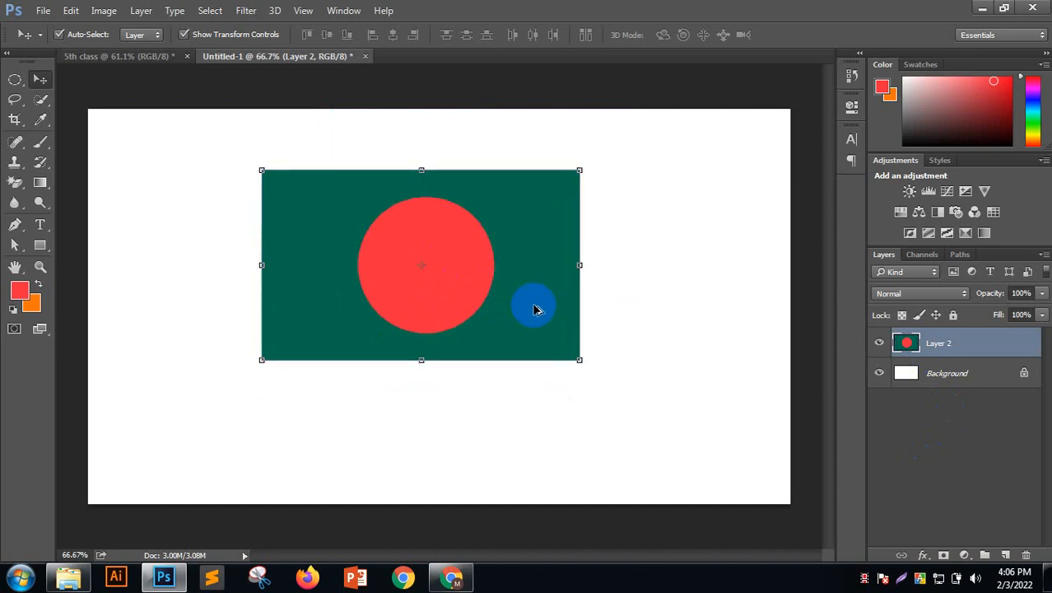
Drag the red circle aside, select both shape layers, and align their top edges
{"action": "left_click", "coordinate": [667, 281]}
{"action": "left_click_drag", "start_coordinate": [476, 269], "coordinate": [658, 253]}
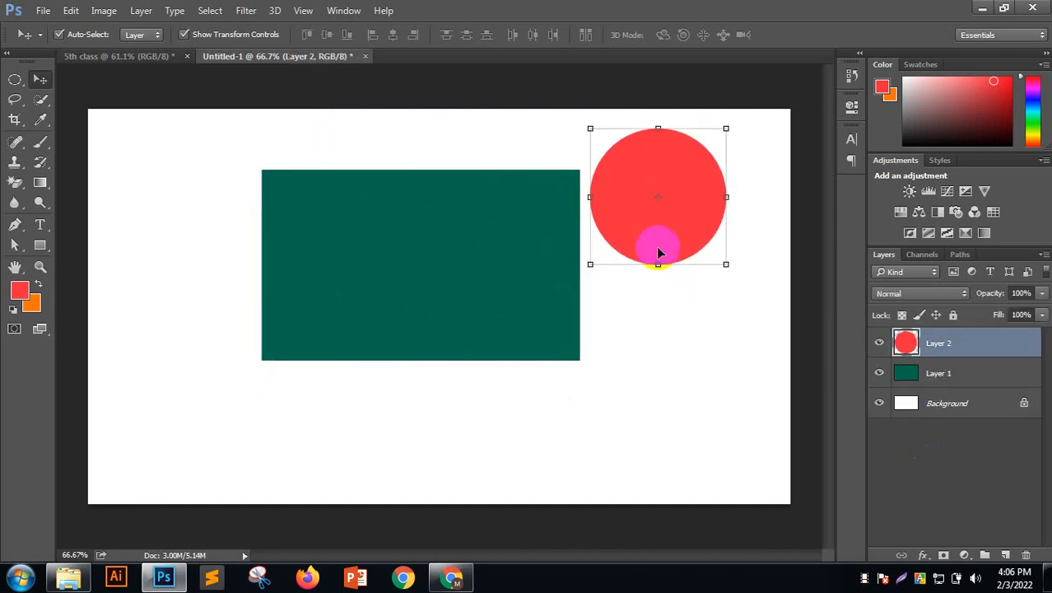
{"action": "left_click", "coordinate": [923, 373], "text": "shift"}
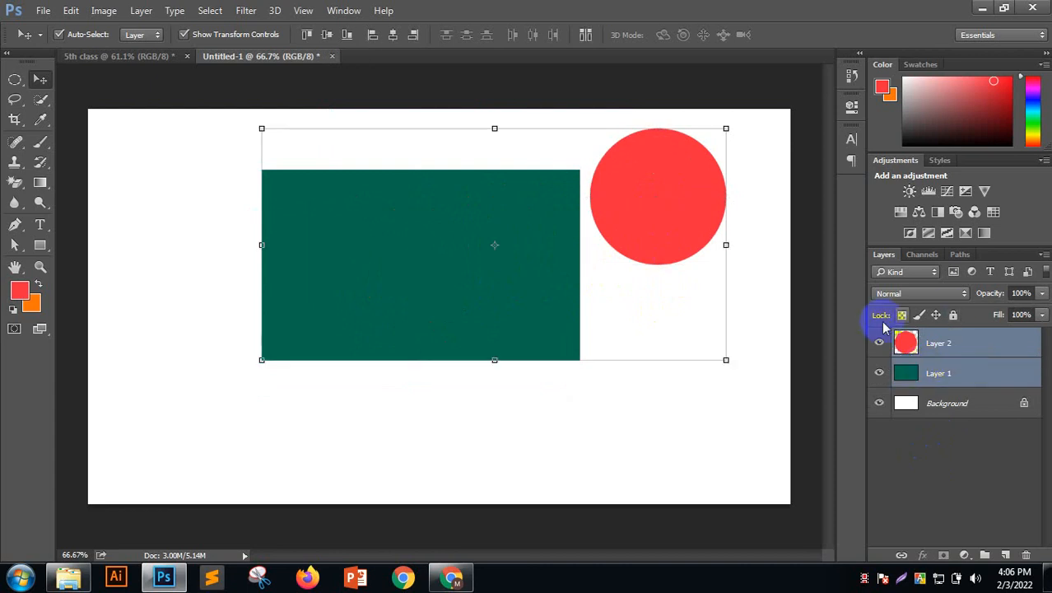
{"action": "left_click", "coordinate": [306, 34]}
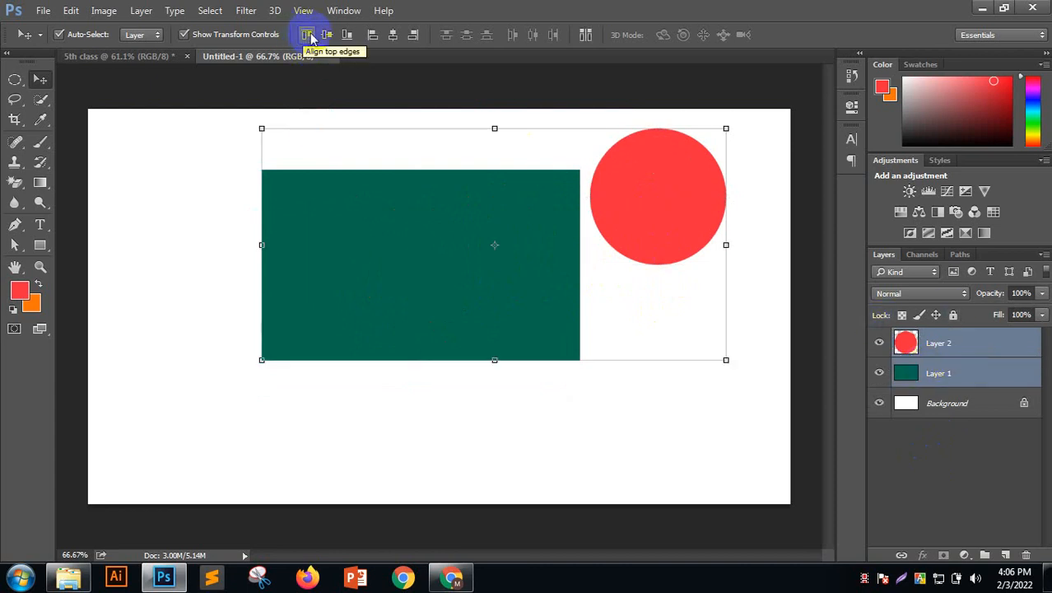
{"action": "left_click", "coordinate": [306, 34]}
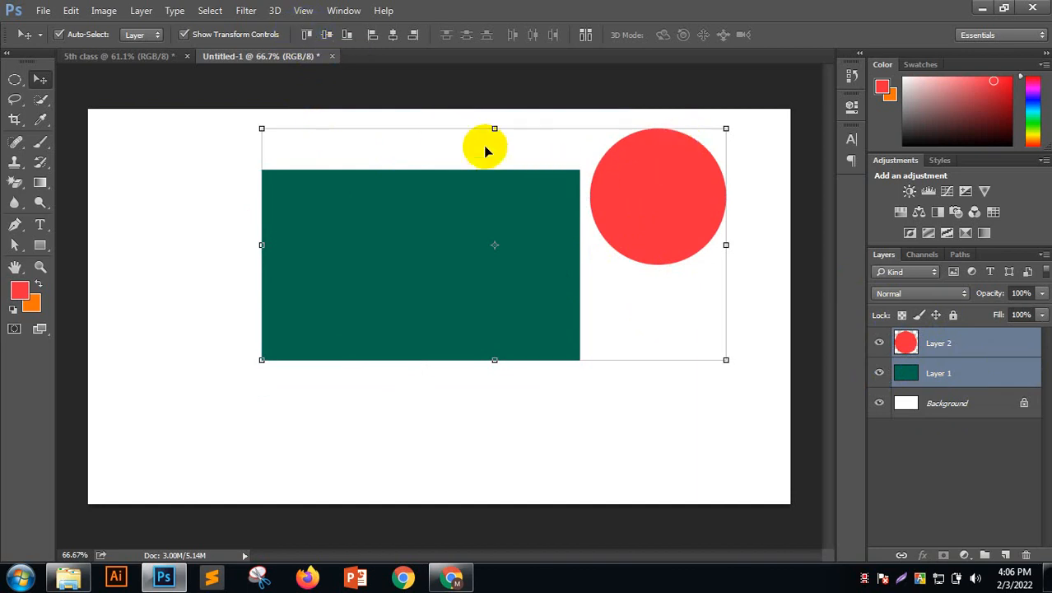
{"action": "left_click", "coordinate": [303, 37]}
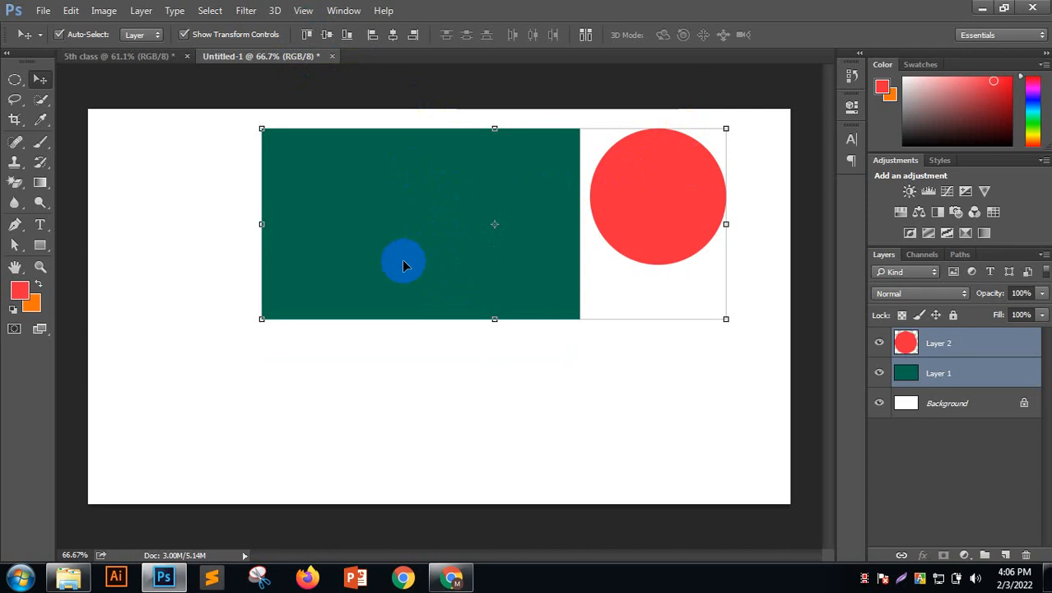
Centre the red circle vertically and horizontally on the green rectangle, then deselect
{"action": "left_click", "coordinate": [348, 35]}
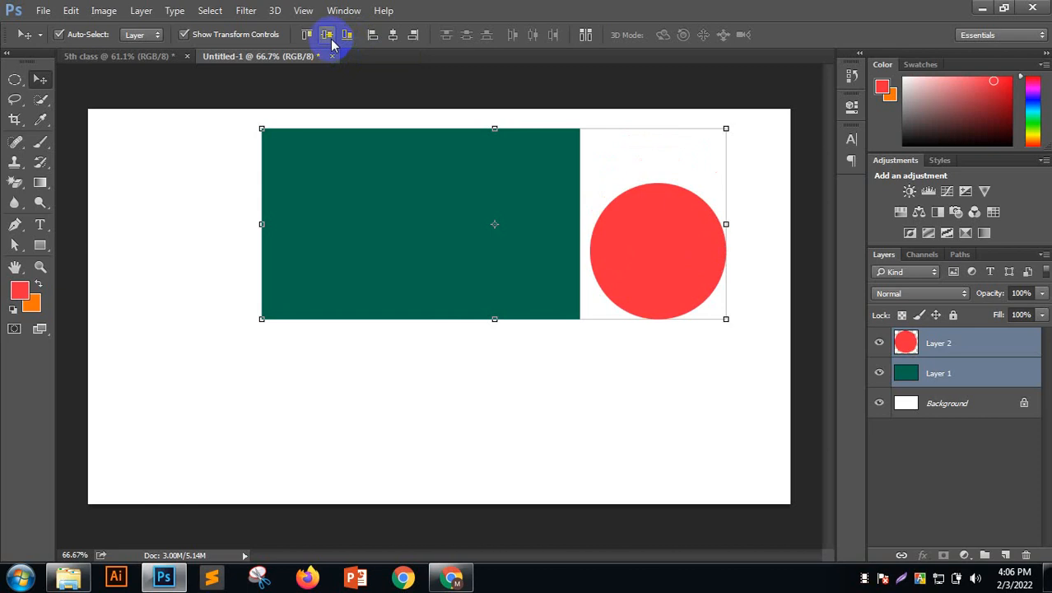
{"action": "left_click", "coordinate": [327, 34]}
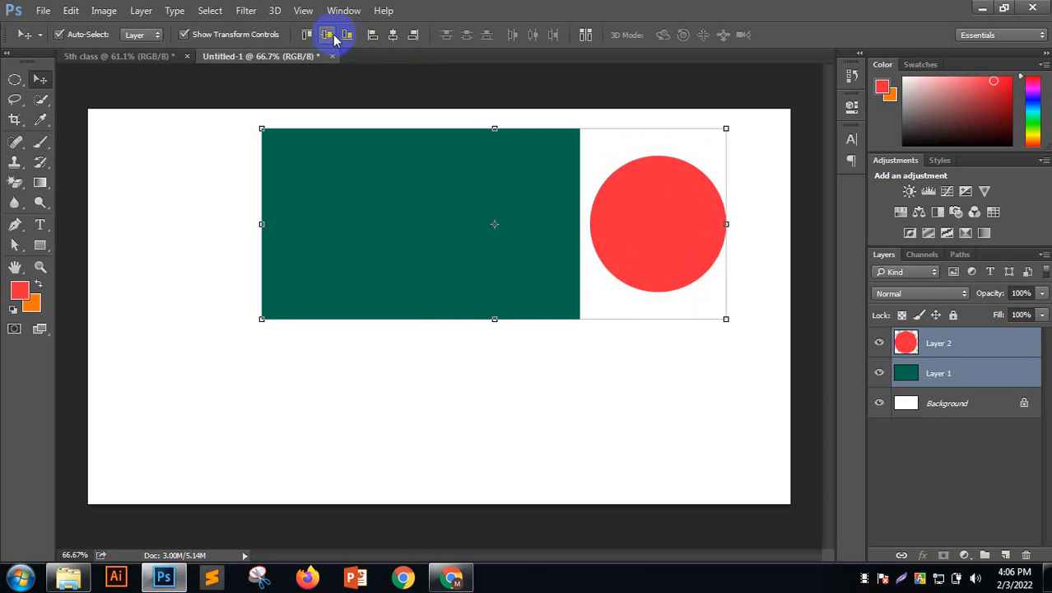
{"action": "left_click", "coordinate": [375, 39]}
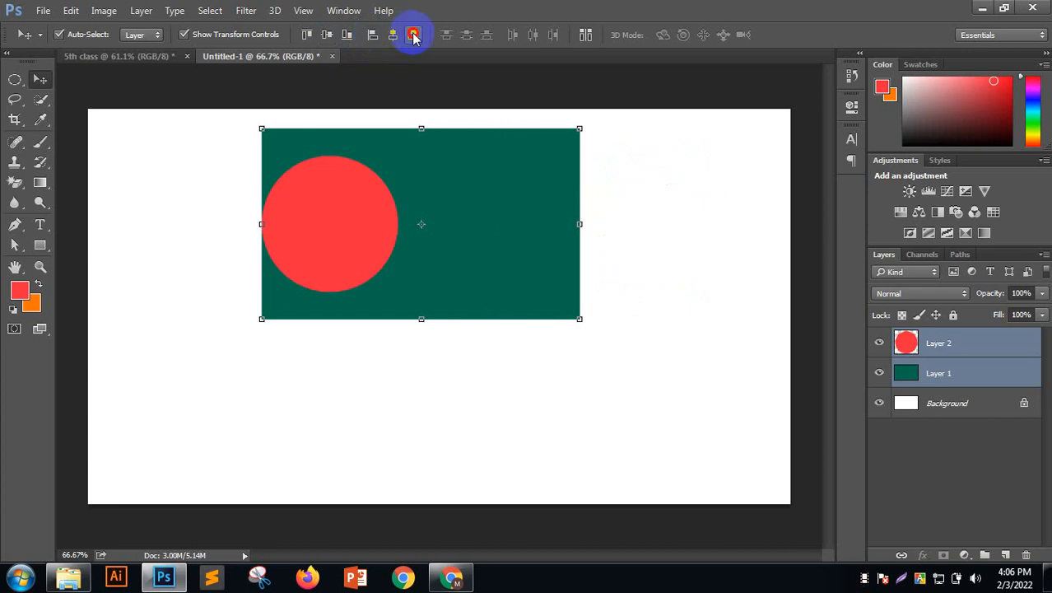
{"action": "left_click", "coordinate": [413, 35]}
{"action": "left_click", "coordinate": [393, 35]}
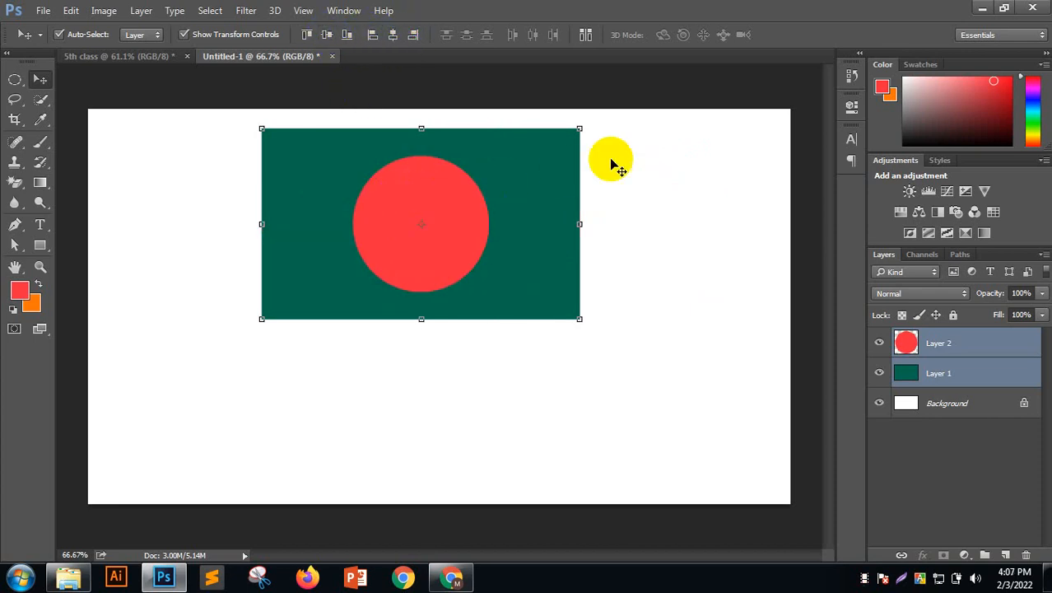
{"action": "left_click", "coordinate": [642, 141]}
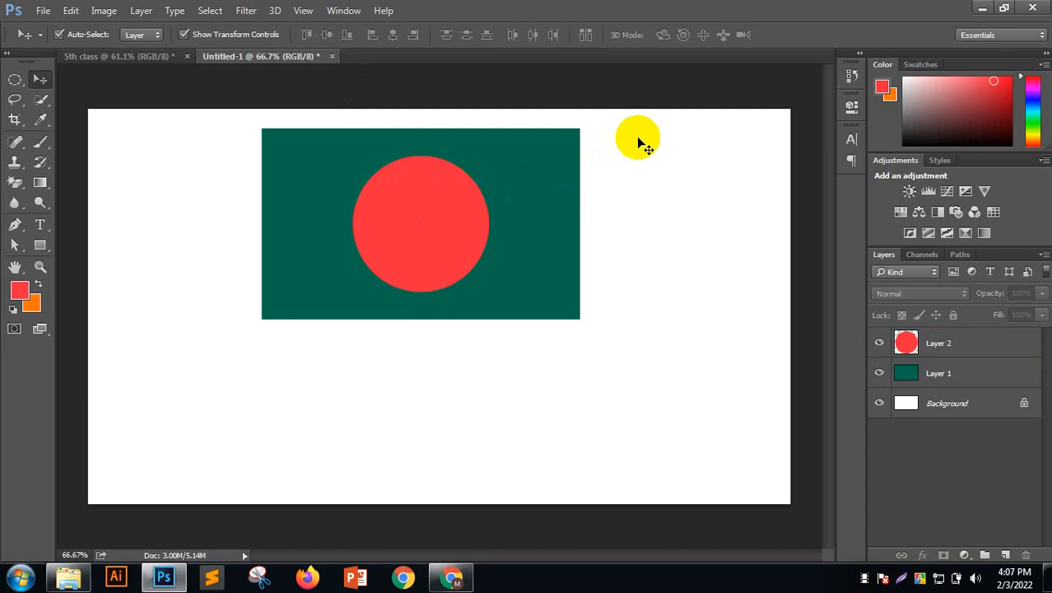
Select Layer 1 and Layer 2 and link them together
{"action": "left_click", "coordinate": [973, 346]}
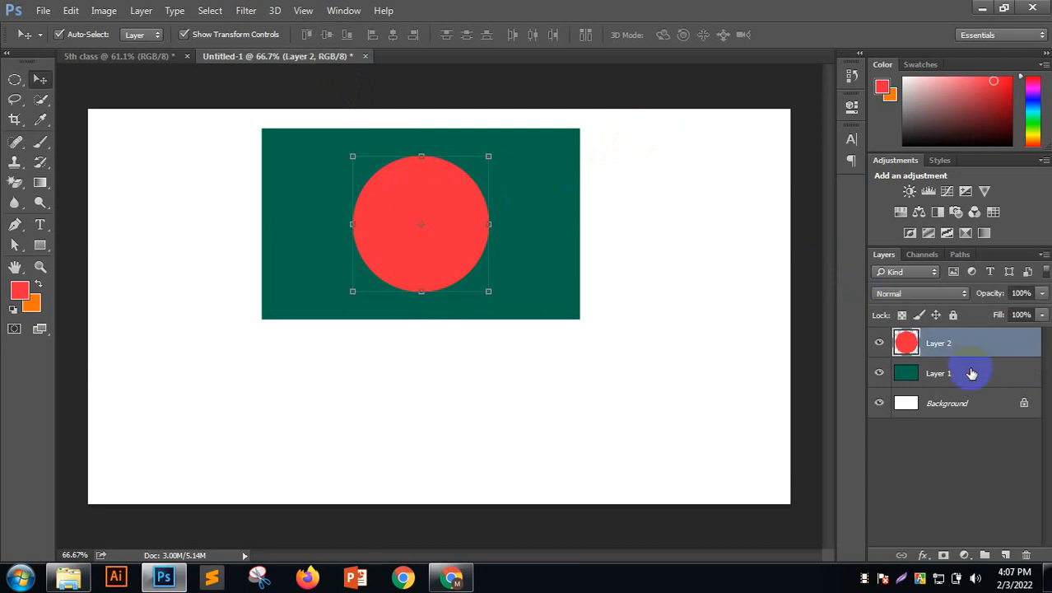
{"action": "left_click", "coordinate": [972, 373], "text": "shift"}
{"action": "right_click", "coordinate": [971, 373]}
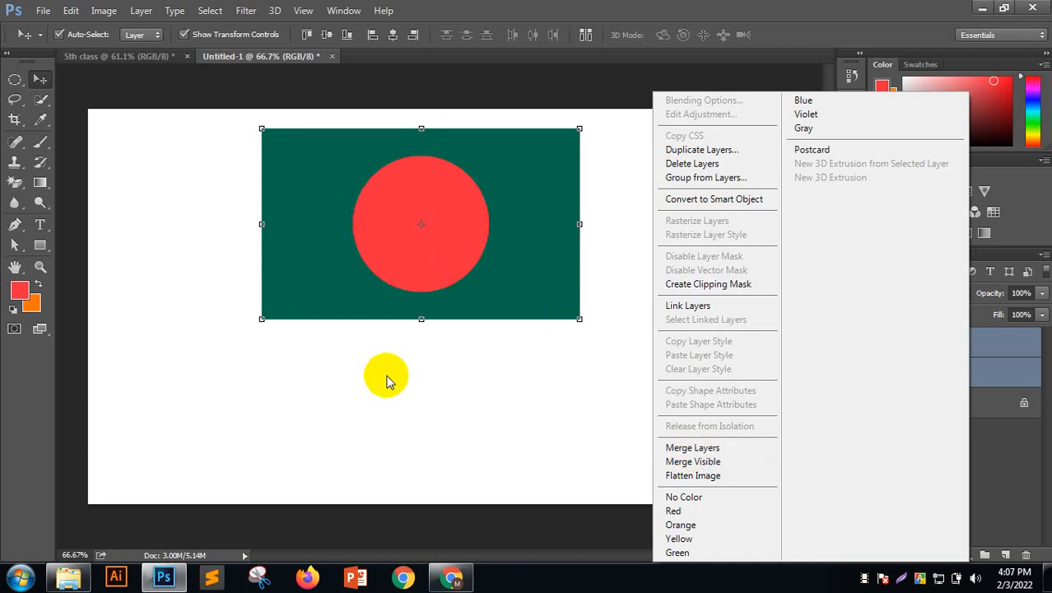
{"action": "left_click", "coordinate": [990, 372]}
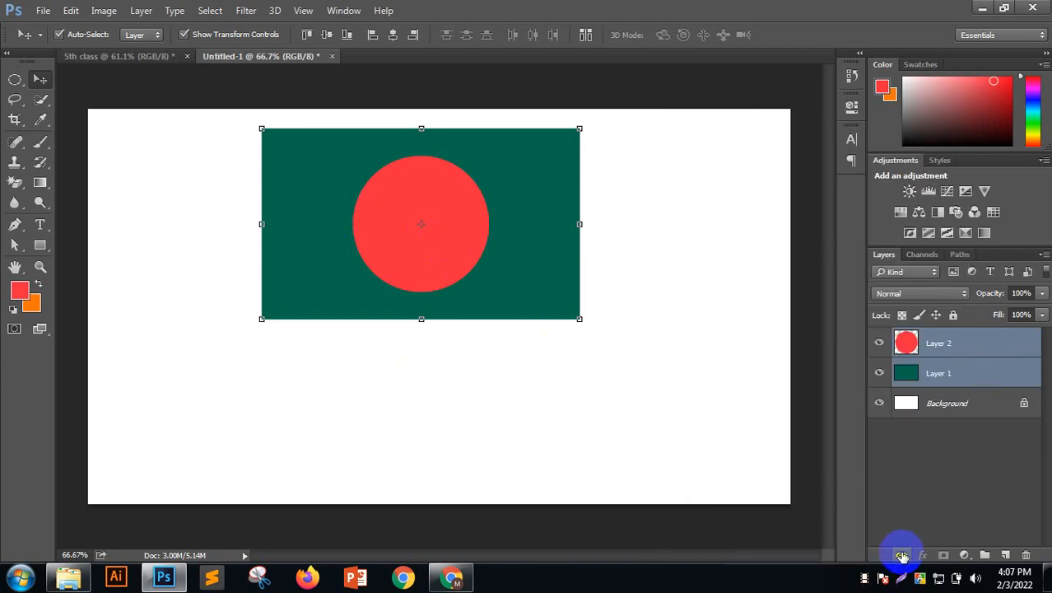
{"action": "left_click", "coordinate": [902, 556]}
{"action": "left_click", "coordinate": [709, 436]}
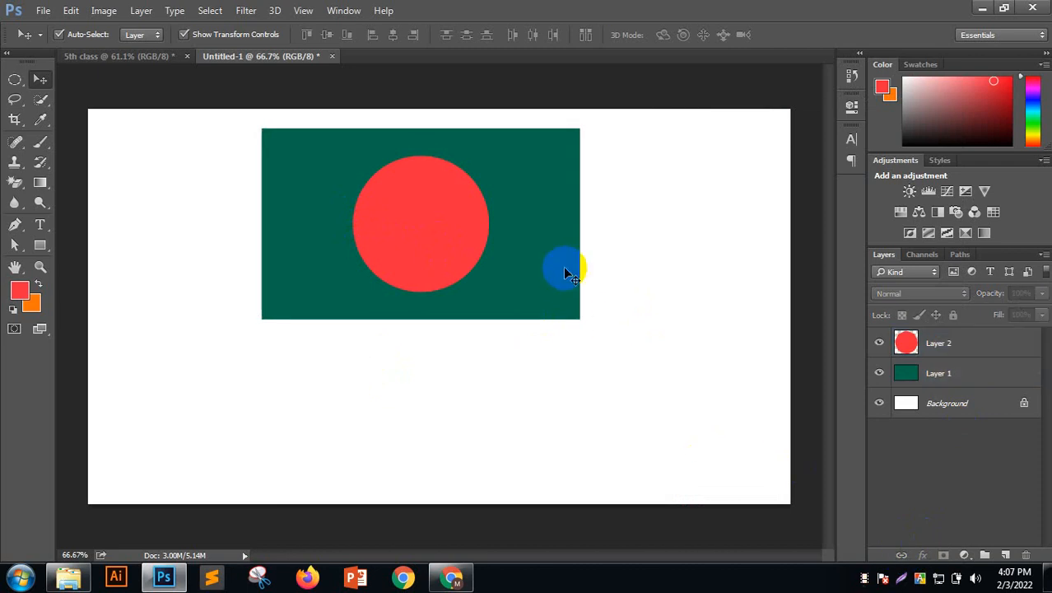
Drag the linked flag around the canvas until it sits near the centre
{"action": "left_click_drag", "start_coordinate": [565, 271], "coordinate": [609, 393]}
{"action": "left_click_drag", "start_coordinate": [459, 298], "coordinate": [293, 141]}
{"action": "left_click_drag", "start_coordinate": [416, 236], "coordinate": [605, 349]}
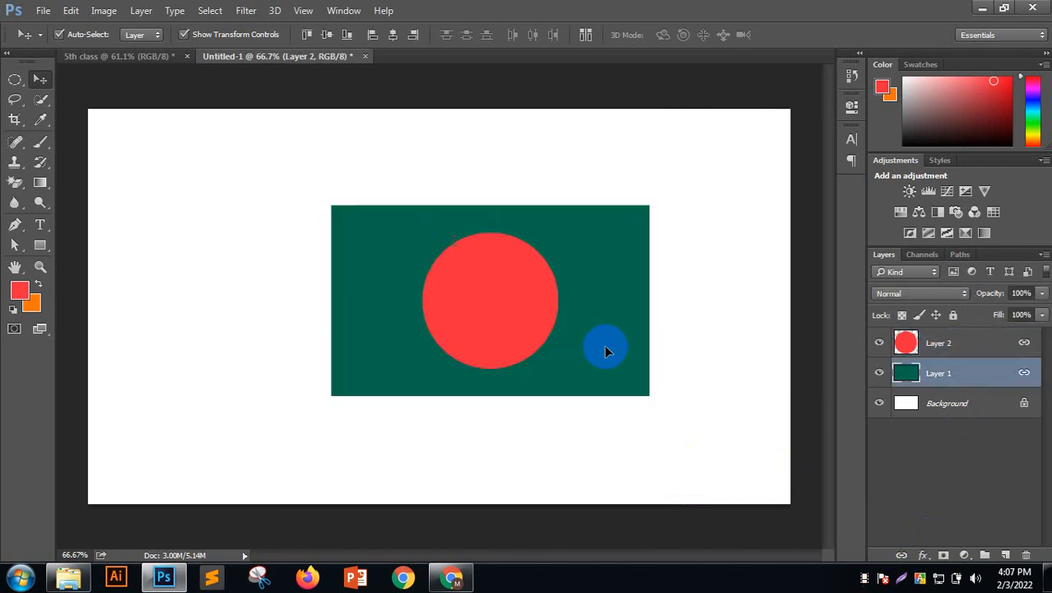
{"action": "left_click_drag", "start_coordinate": [516, 307], "coordinate": [433, 358]}
{"action": "left_click_drag", "start_coordinate": [540, 349], "coordinate": [646, 243]}
{"action": "left_click_drag", "start_coordinate": [539, 278], "coordinate": [392, 397]}
{"action": "left_click_drag", "start_coordinate": [465, 341], "coordinate": [642, 221]}
{"action": "left_click_drag", "start_coordinate": [484, 281], "coordinate": [366, 386]}
{"action": "left_click_drag", "start_coordinate": [451, 374], "coordinate": [507, 360]}
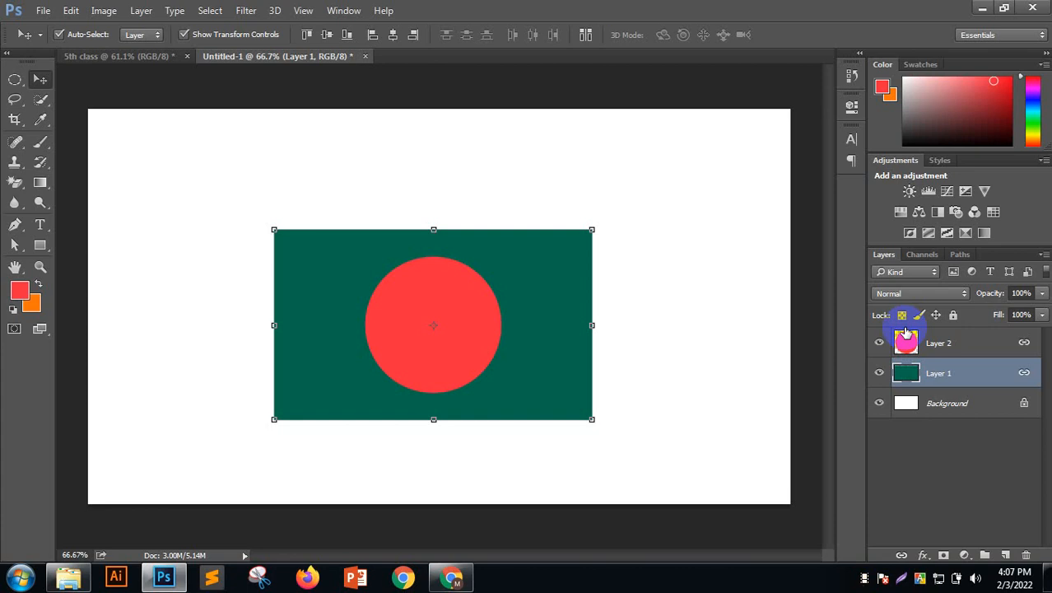
Merge the rectangle and circle into one layer and nudge the flag slightly up
{"action": "left_click", "coordinate": [951, 346], "text": "shift"}
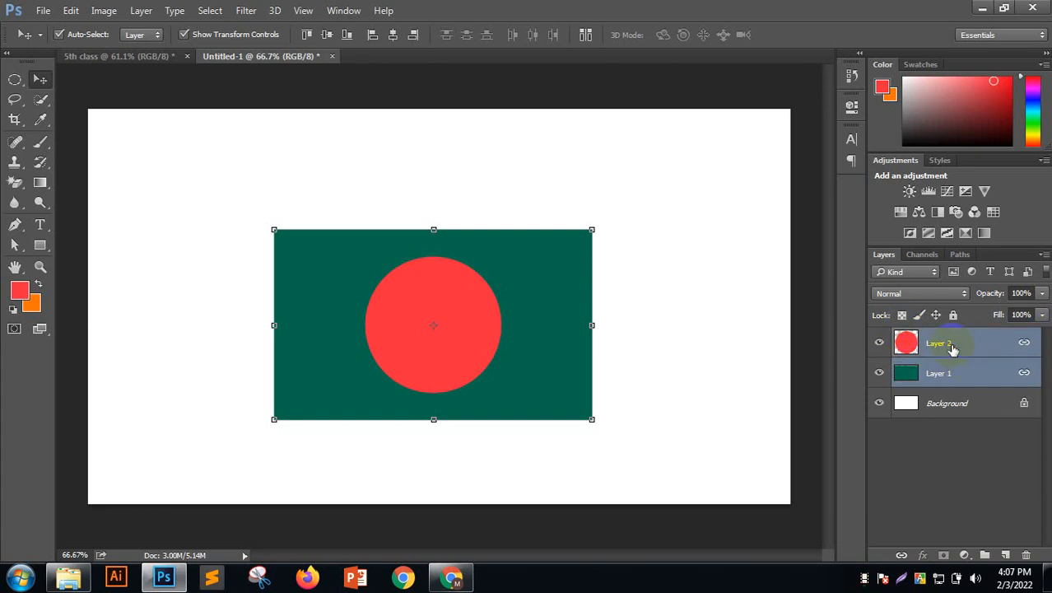
{"action": "right_click", "coordinate": [948, 348]}
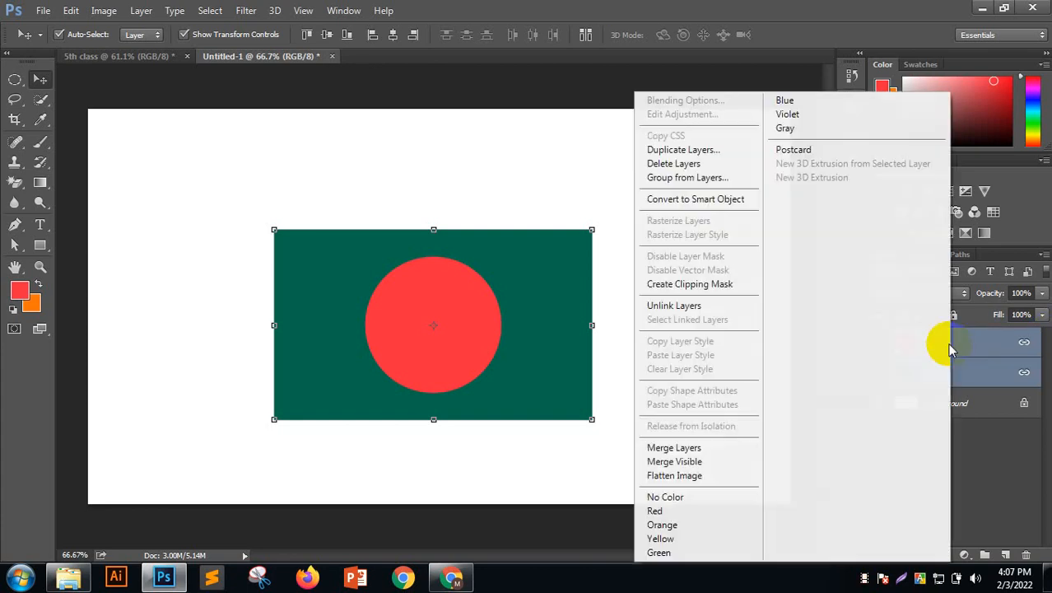
{"action": "left_click", "coordinate": [687, 450]}
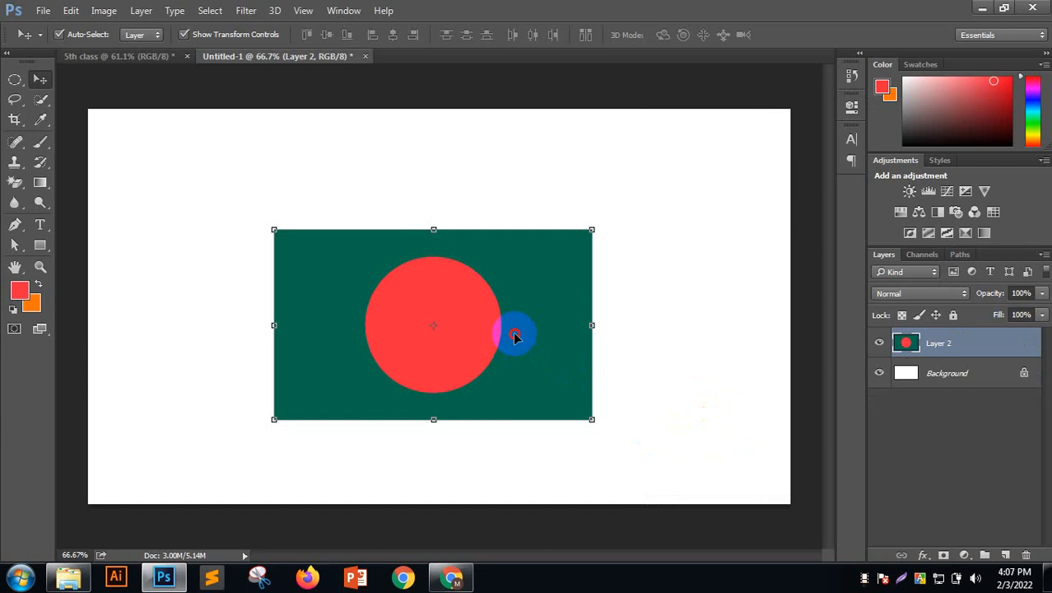
{"action": "left_click_drag", "start_coordinate": [514, 333], "coordinate": [511, 309]}
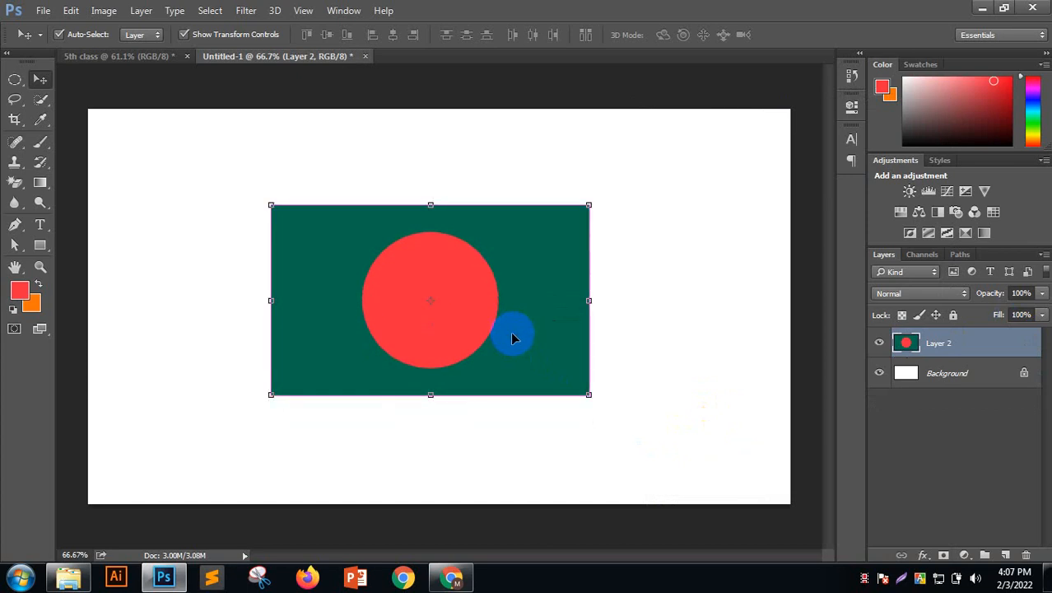
Skew the flag with Free Transform, slanting its top edge and right side
{"action": "key", "text": "ctrl+t"}
{"action": "right_click", "coordinate": [511, 337]}
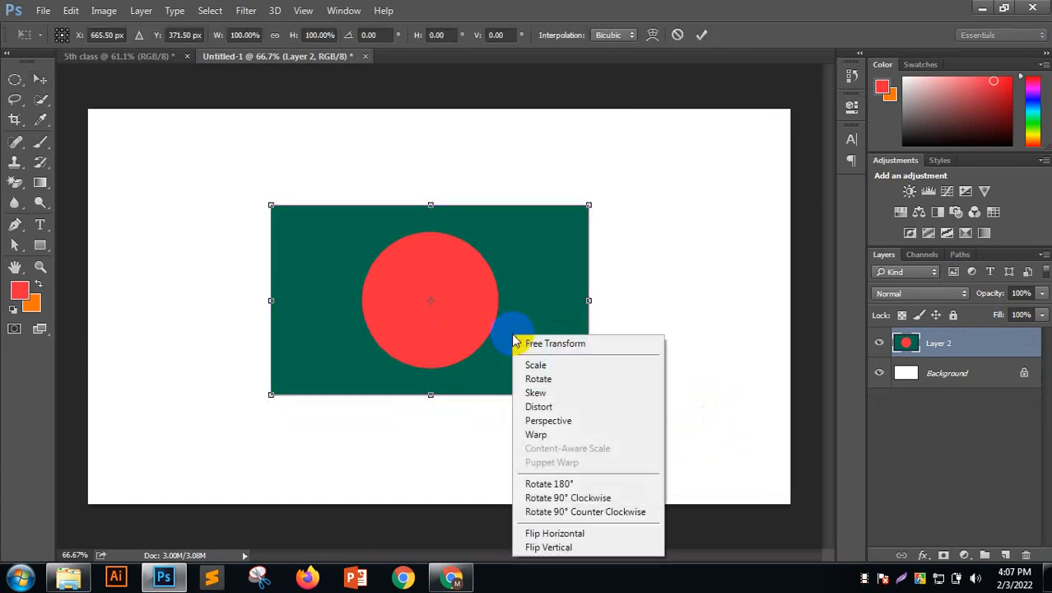
{"action": "left_click", "coordinate": [547, 396]}
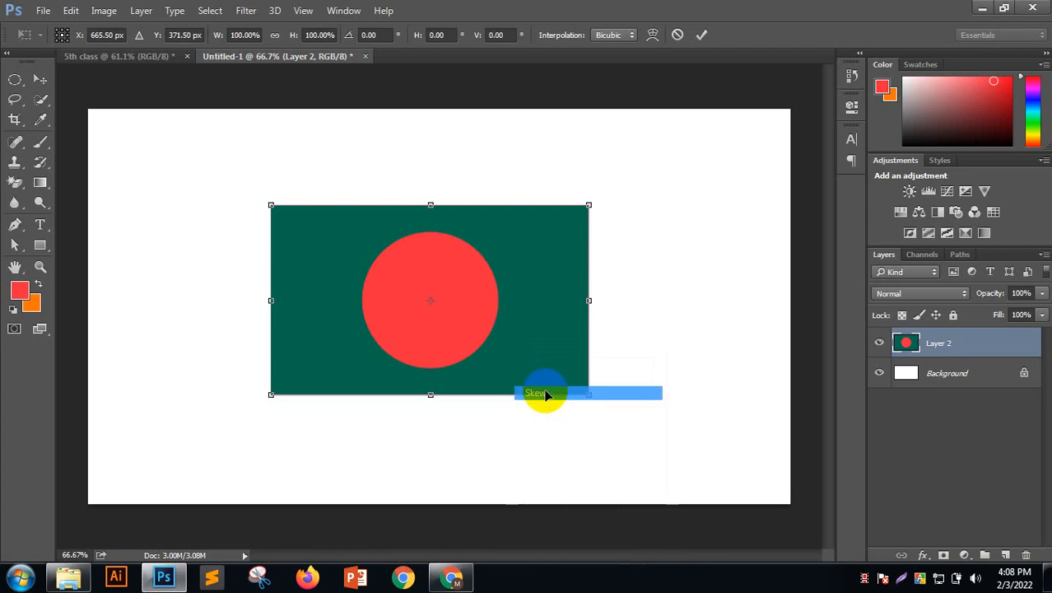
{"action": "left_click_drag", "start_coordinate": [433, 211], "coordinate": [535, 265]}
{"action": "left_click_drag", "start_coordinate": [321, 235], "coordinate": [386, 258]}
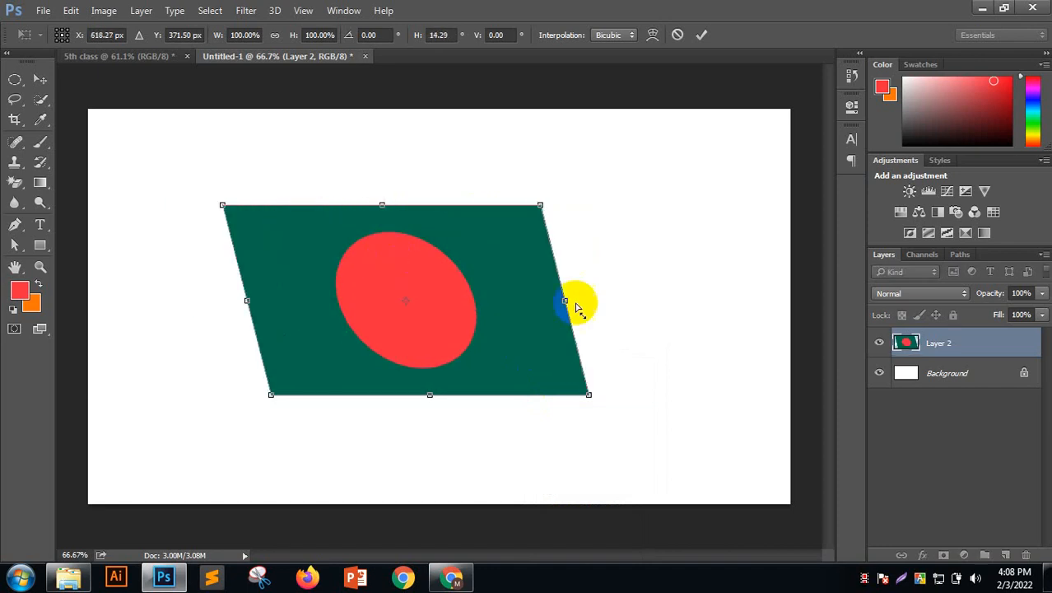
{"action": "left_click_drag", "start_coordinate": [567, 302], "coordinate": [543, 142]}
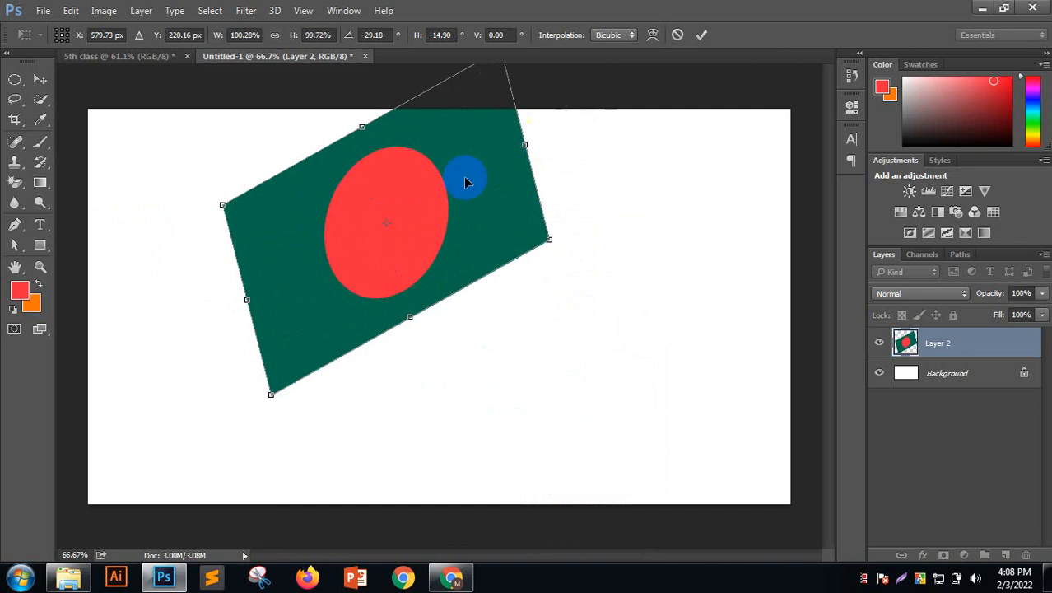
Rotate the flag to tilt upward on the right, reposition it, and commit the tilt
{"action": "left_click_drag", "start_coordinate": [456, 183], "coordinate": [482, 282]}
{"action": "left_click_drag", "start_coordinate": [388, 359], "coordinate": [371, 289]}
{"action": "left_click_drag", "start_coordinate": [534, 176], "coordinate": [542, 204]}
{"action": "left_click_drag", "start_coordinate": [492, 253], "coordinate": [498, 256]}
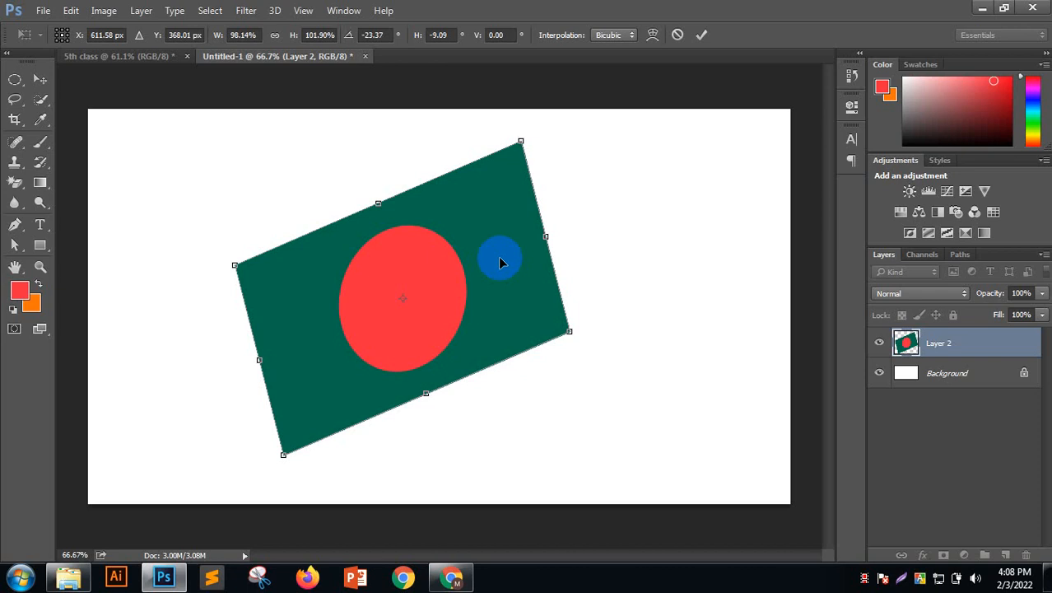
{"action": "double_click", "coordinate": [481, 236]}
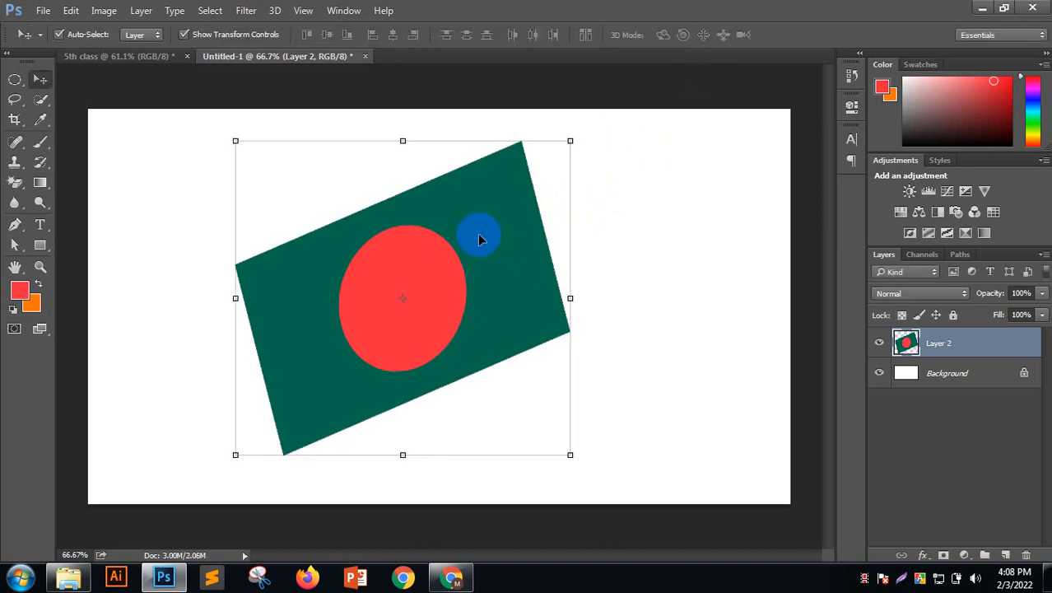
{"action": "key", "text": "ctrl+t"}
{"action": "right_click", "coordinate": [474, 240]}
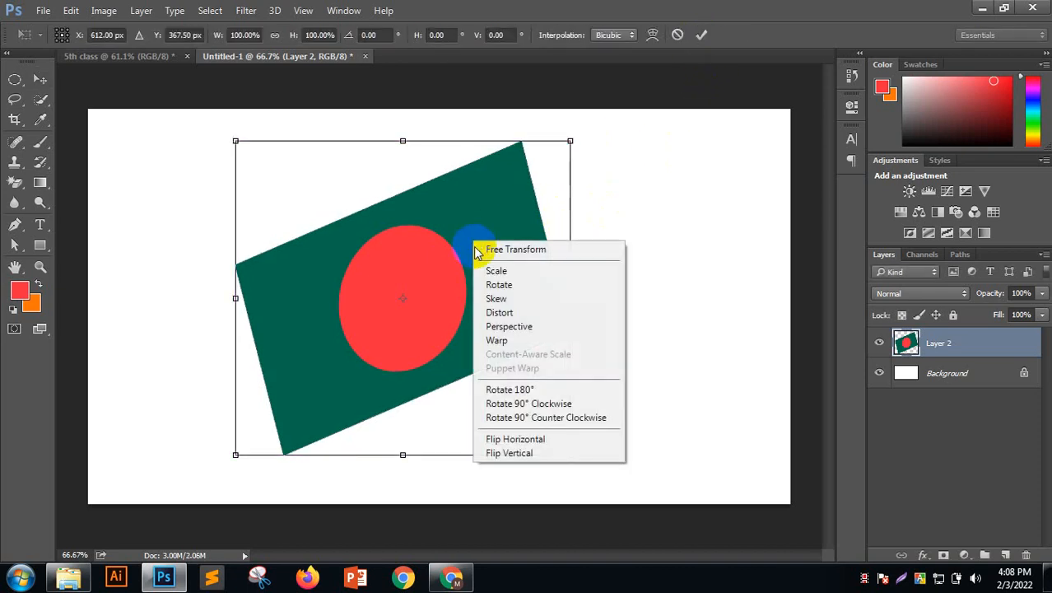
Warp the flag, curving its top edge into a wave and bending the bottom edge
{"action": "left_click", "coordinate": [510, 340]}
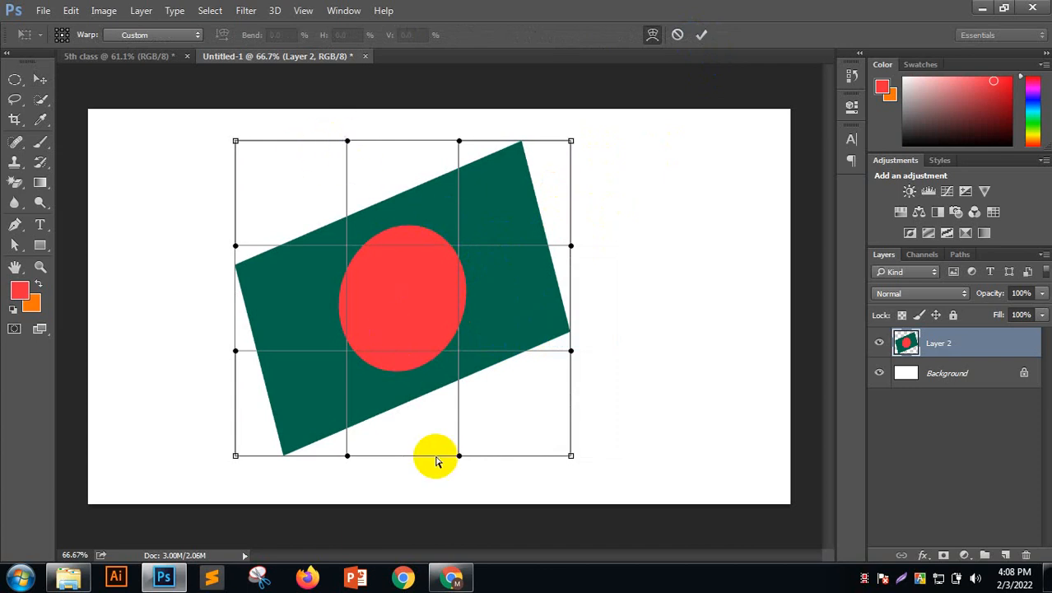
{"action": "left_click", "coordinate": [383, 280]}
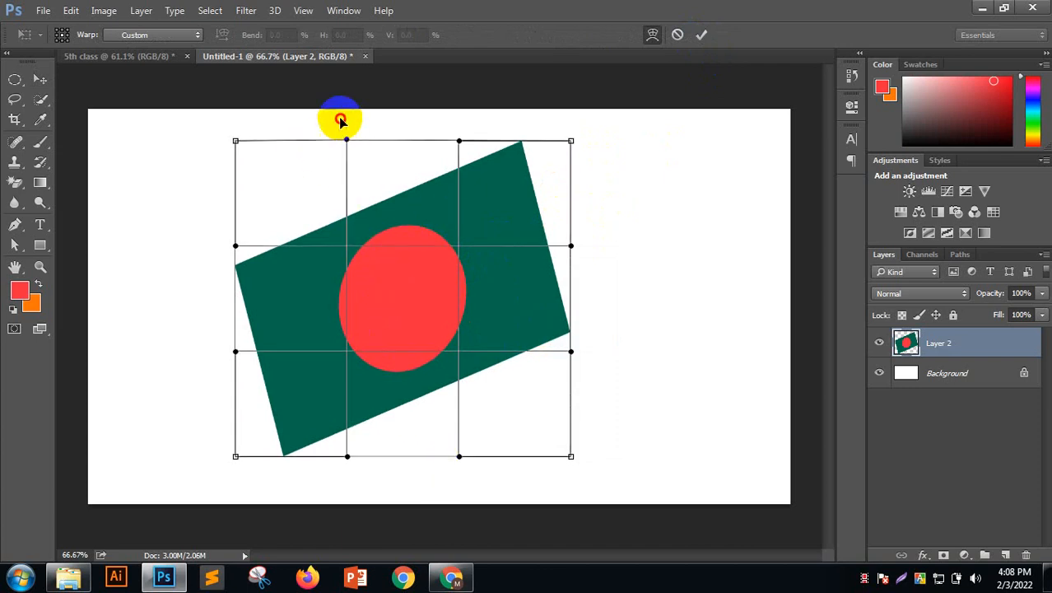
{"action": "left_click_drag", "start_coordinate": [341, 120], "coordinate": [320, 90]}
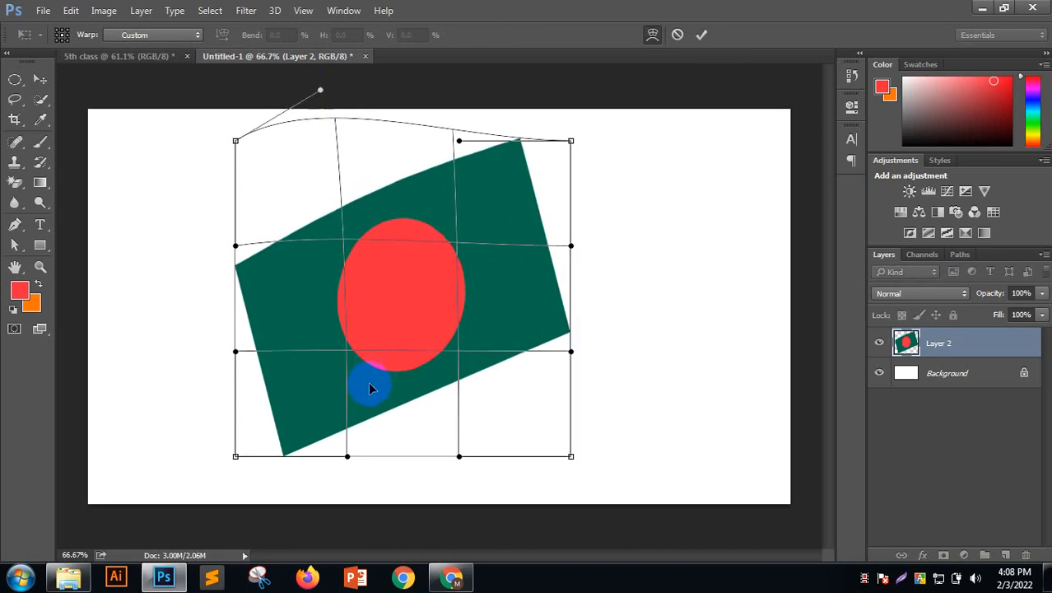
{"action": "left_click_drag", "start_coordinate": [347, 457], "coordinate": [346, 404]}
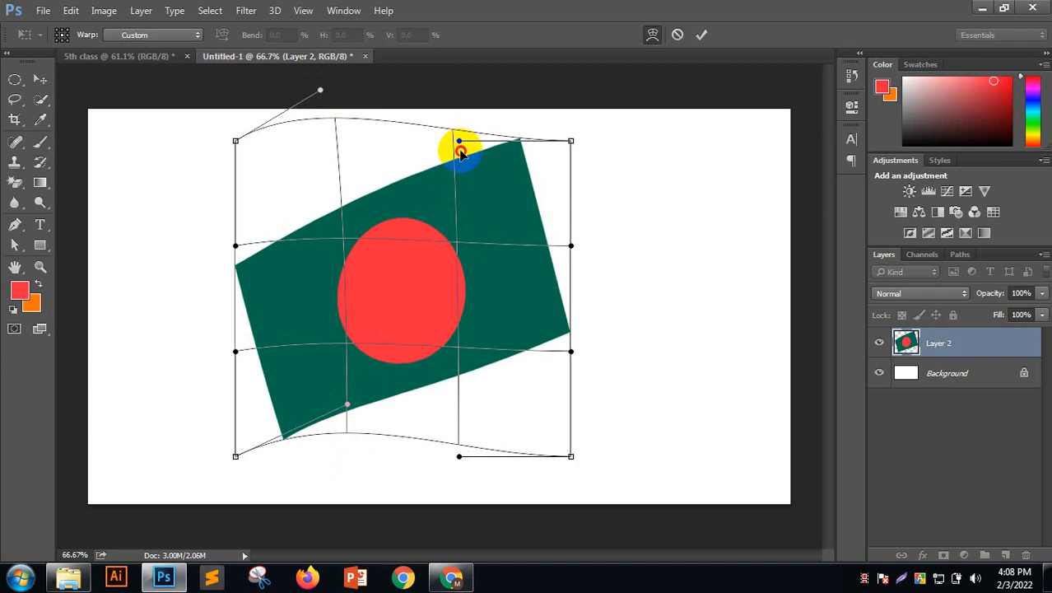
{"action": "left_click_drag", "start_coordinate": [460, 152], "coordinate": [469, 198]}
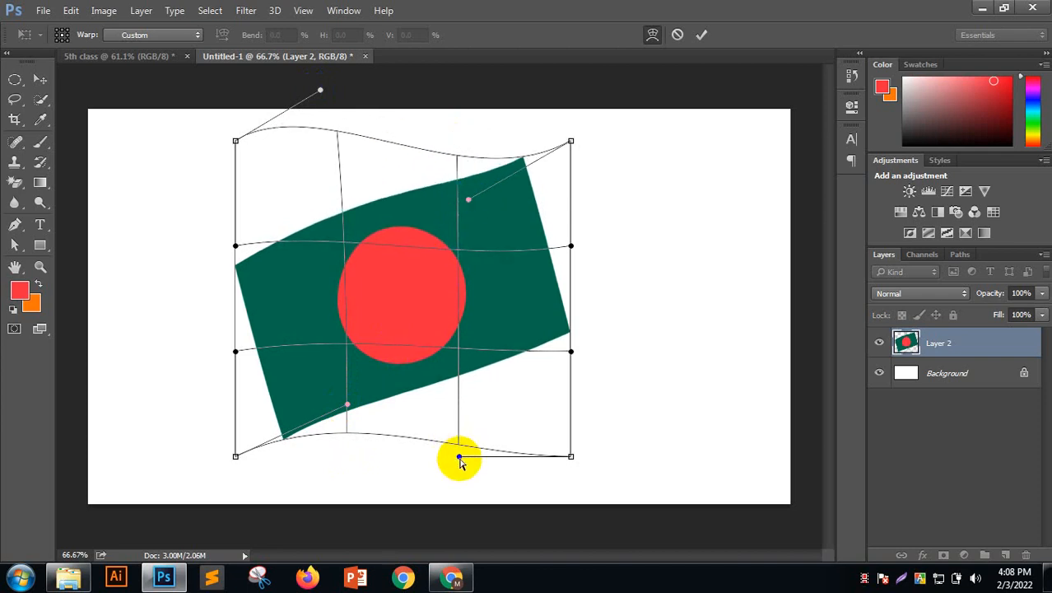
{"action": "left_click_drag", "start_coordinate": [459, 460], "coordinate": [476, 506]}
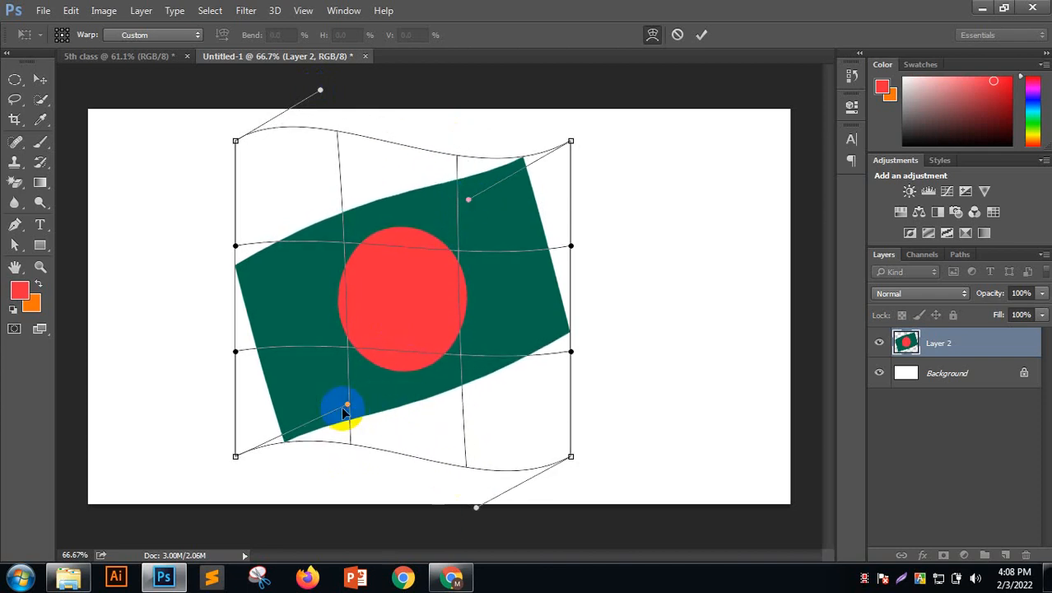
Deepen the wave curves, pull in the left edge, bulge the right edge, and commit the warp
{"action": "left_click_drag", "start_coordinate": [344, 411], "coordinate": [347, 334]}
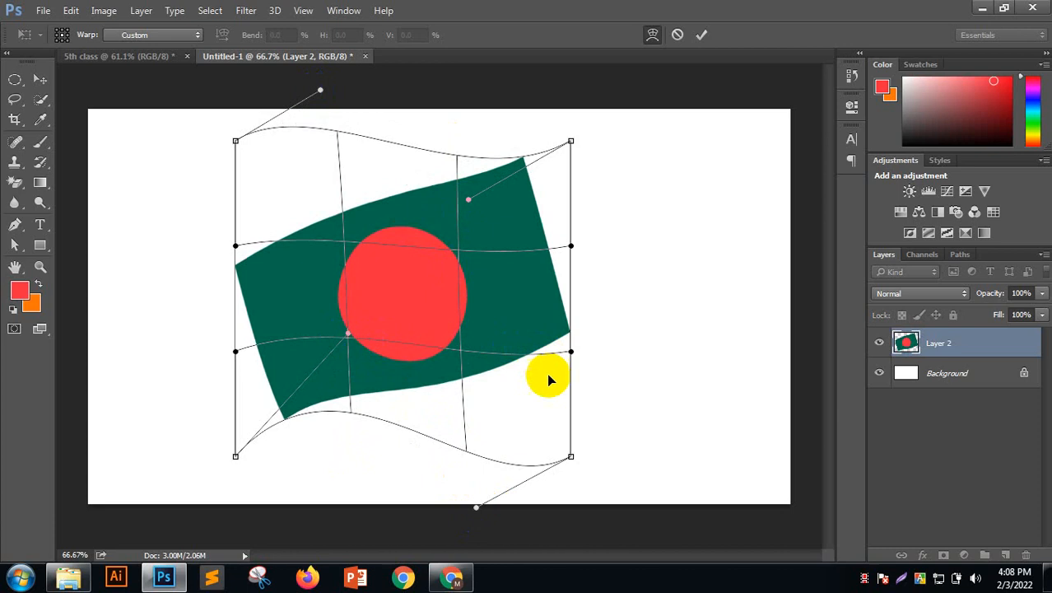
{"action": "left_click_drag", "start_coordinate": [470, 206], "coordinate": [481, 246]}
{"action": "left_click_drag", "start_coordinate": [476, 506], "coordinate": [493, 523]}
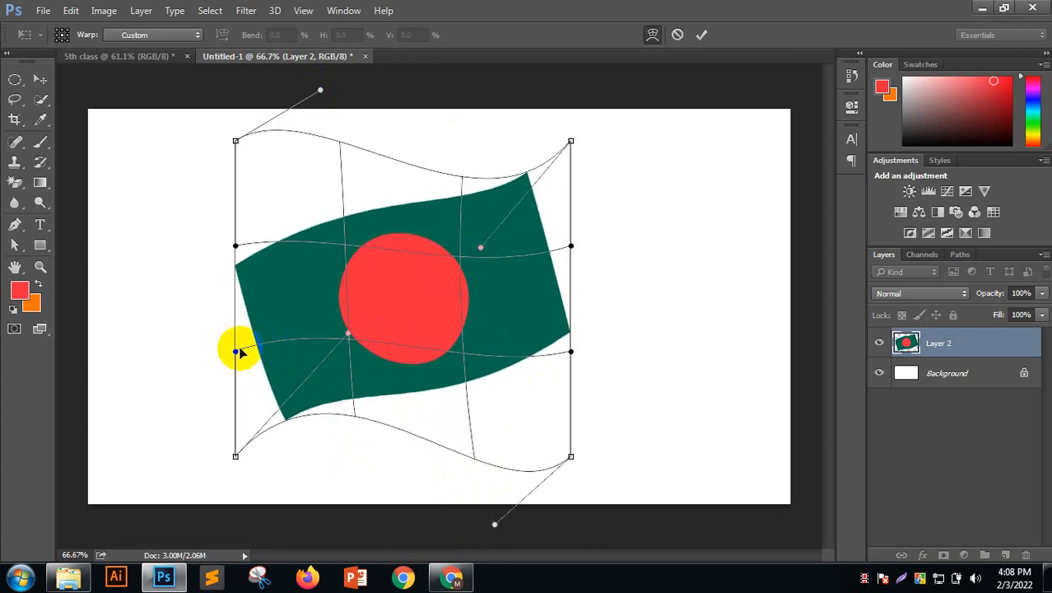
{"action": "left_click_drag", "start_coordinate": [237, 352], "coordinate": [285, 334]}
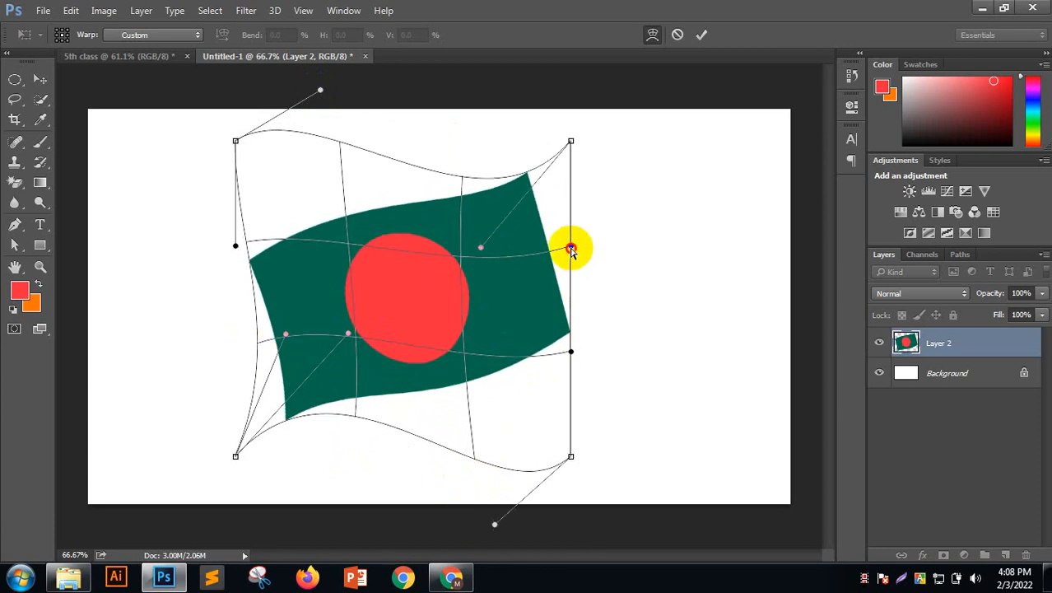
{"action": "left_click_drag", "start_coordinate": [571, 248], "coordinate": [613, 224]}
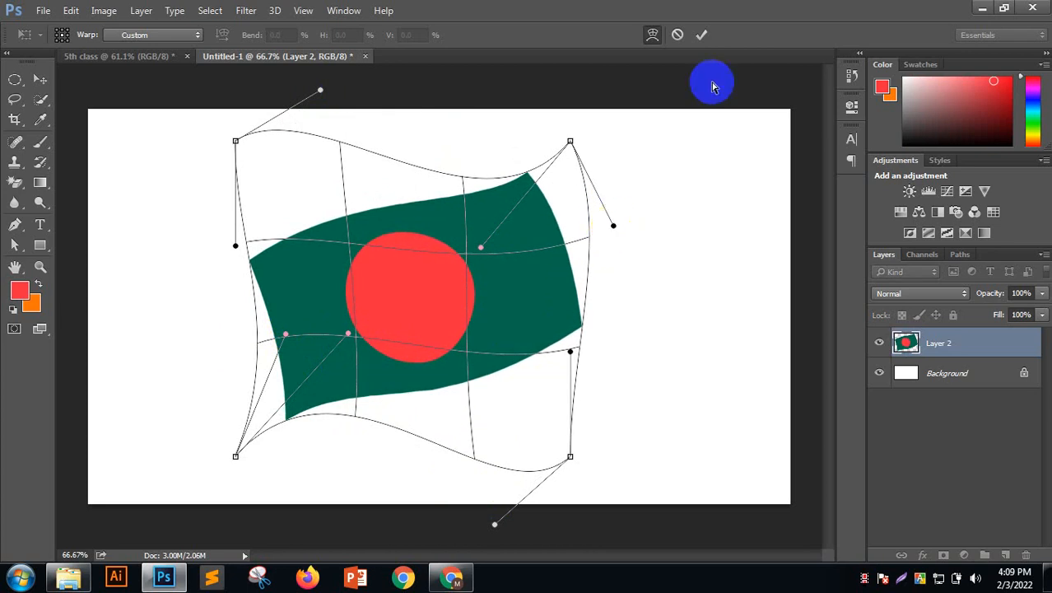
{"action": "left_click", "coordinate": [701, 35]}
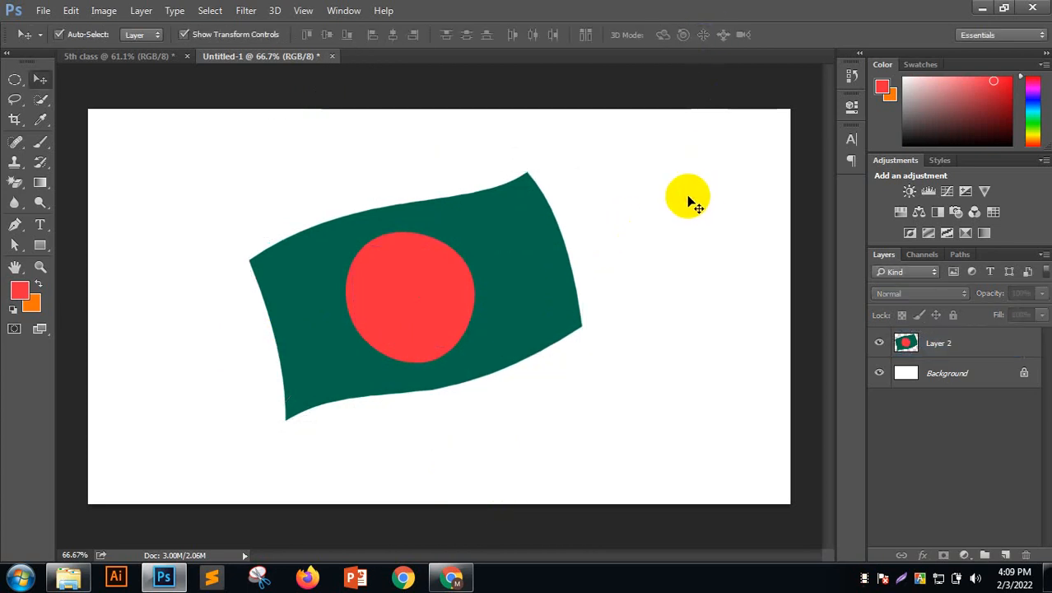
Undo the earlier warp, then start a new Warp bending the top and bottom edges upward
{"action": "key", "text": "ctrl+alt+z"}
{"action": "key", "text": "ctrl+alt+z"}
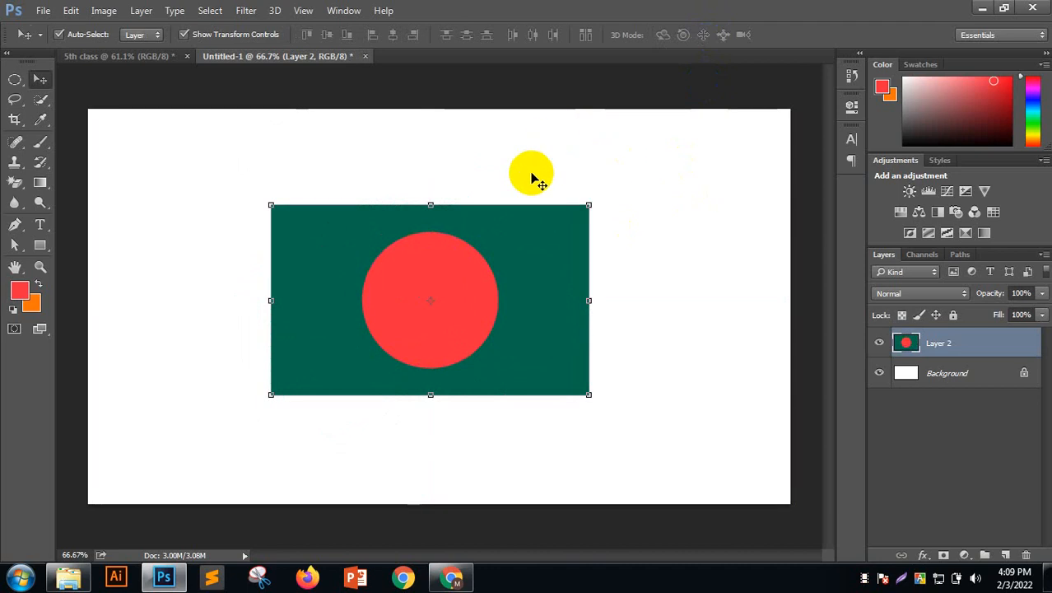
{"action": "key", "text": "ctrl+t"}
{"action": "right_click", "coordinate": [518, 220]}
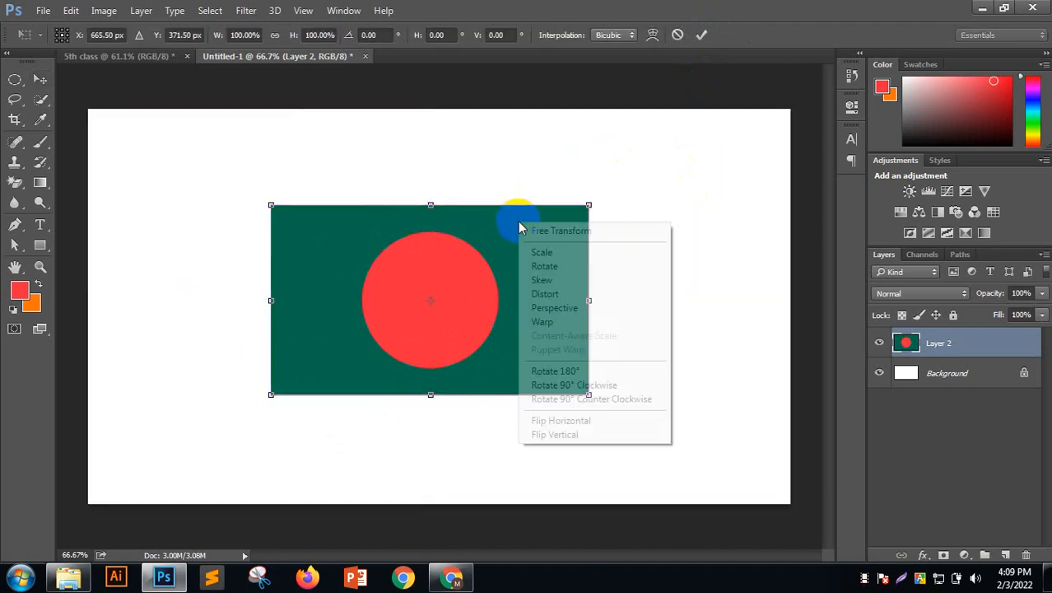
{"action": "left_click", "coordinate": [577, 322]}
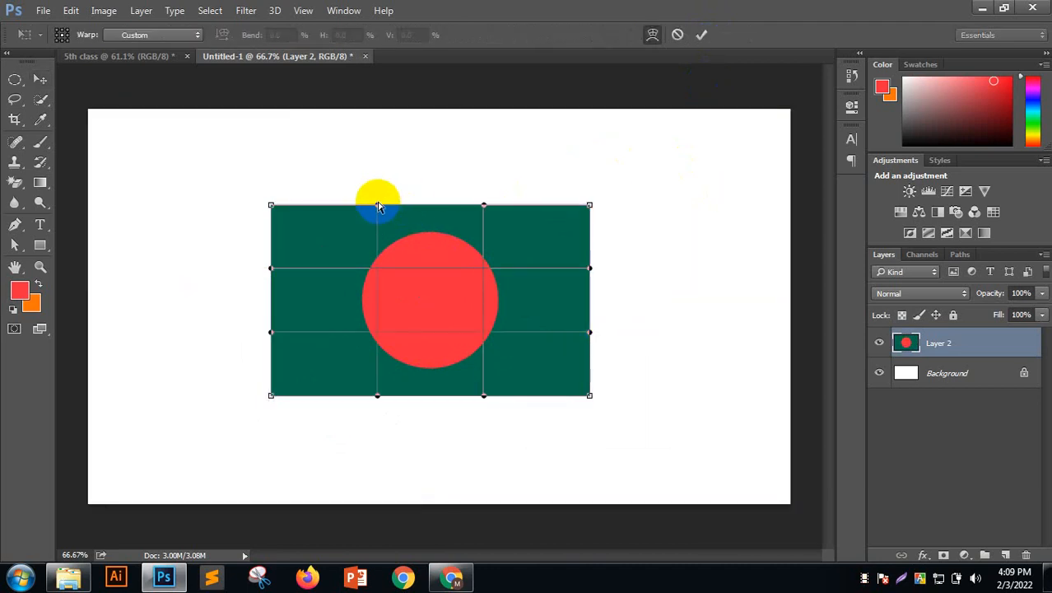
{"action": "left_click_drag", "start_coordinate": [378, 206], "coordinate": [381, 170]}
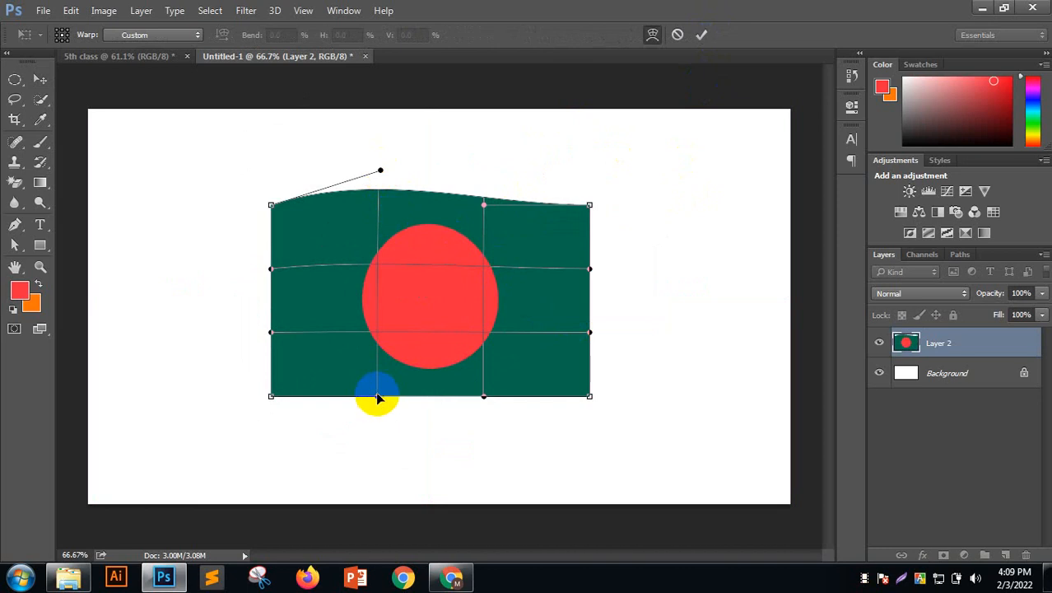
{"action": "left_click_drag", "start_coordinate": [378, 398], "coordinate": [383, 361]}
Reshape the right corners, bulge the right edge, curve the left edge inward, and apply the warp
{"action": "left_click", "coordinate": [484, 396]}
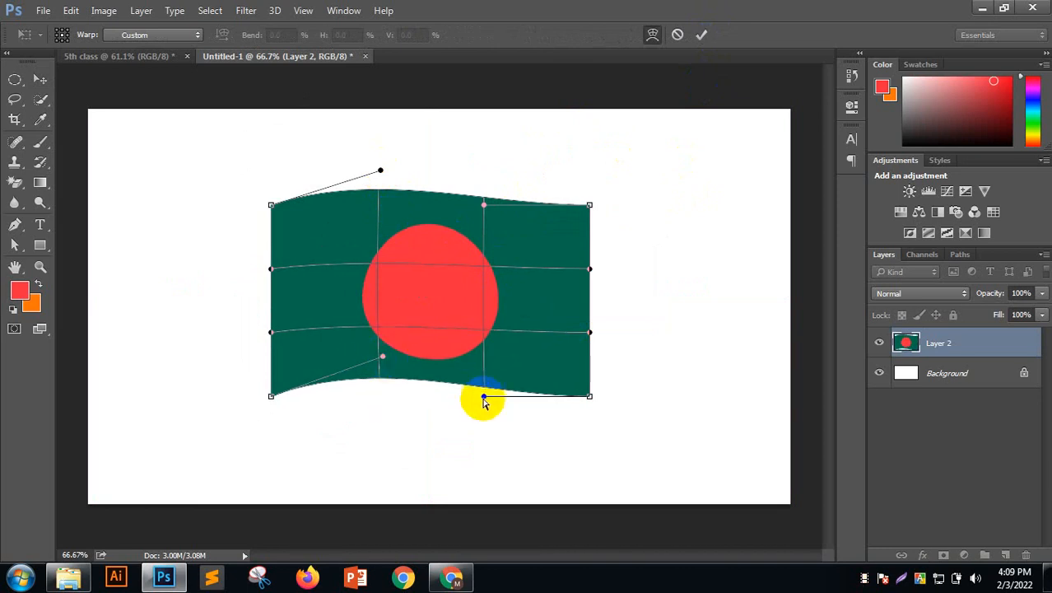
{"action": "left_click_drag", "start_coordinate": [484, 398], "coordinate": [478, 433]}
{"action": "left_click", "coordinate": [484, 206]}
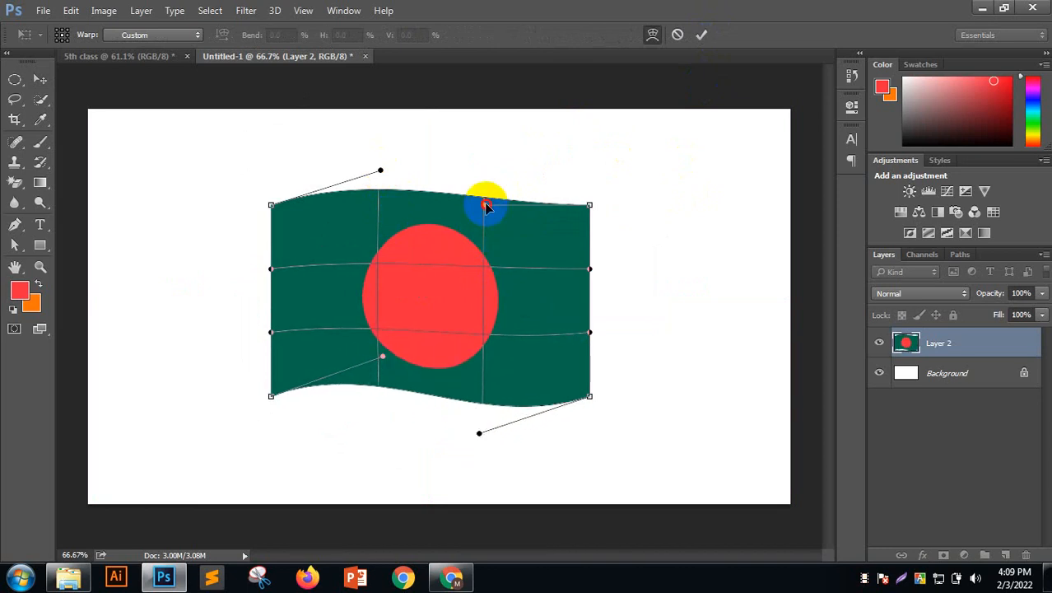
{"action": "left_click_drag", "start_coordinate": [486, 206], "coordinate": [482, 227]}
{"action": "left_click", "coordinate": [591, 263]}
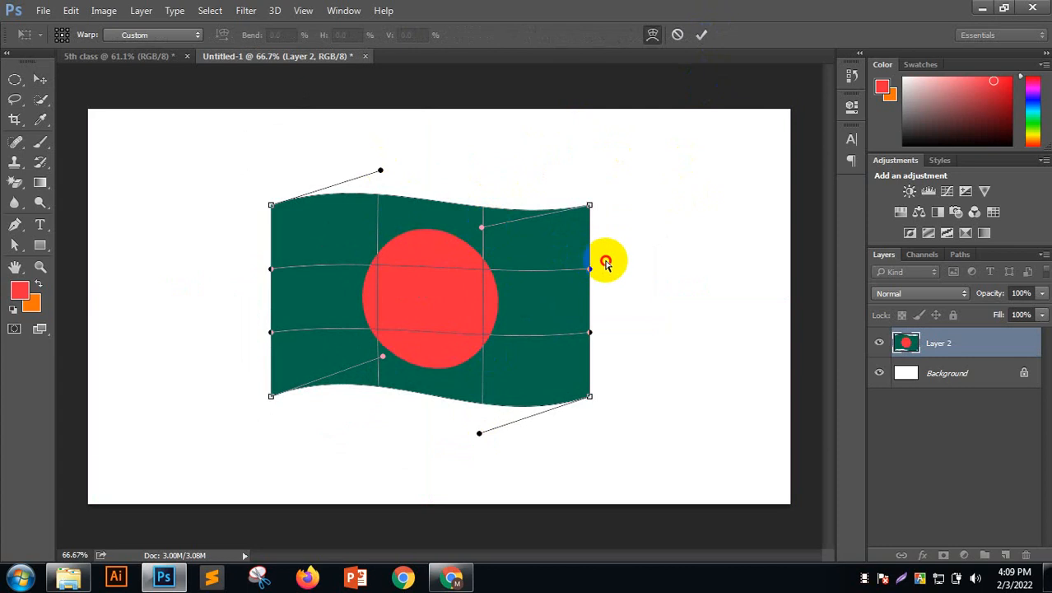
{"action": "left_click_drag", "start_coordinate": [604, 262], "coordinate": [623, 255]}
{"action": "left_click", "coordinate": [276, 281]}
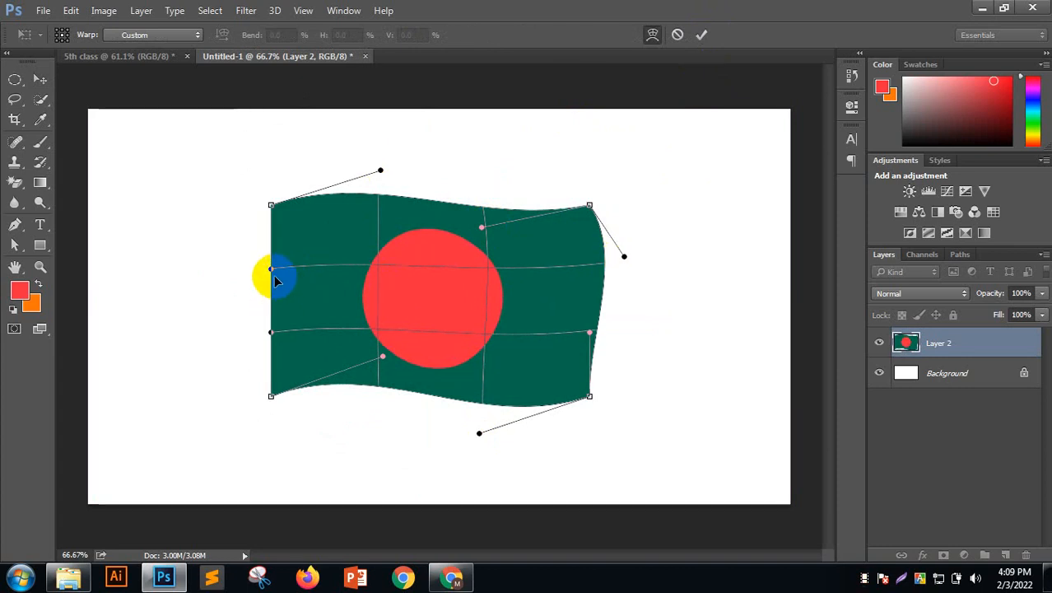
{"action": "left_click_drag", "start_coordinate": [276, 281], "coordinate": [313, 276]}
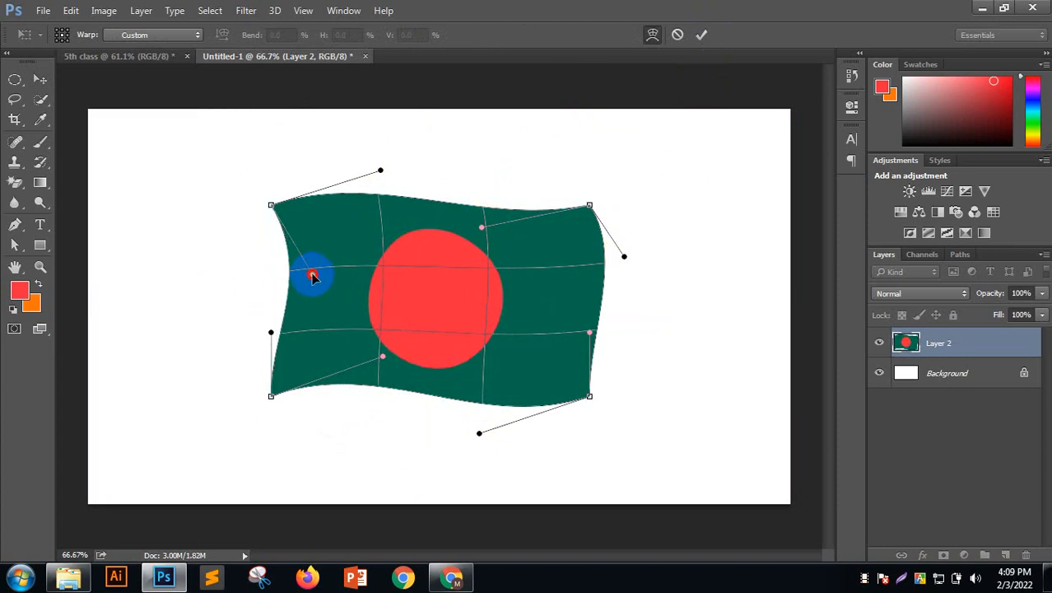
{"action": "left_click", "coordinate": [701, 35]}
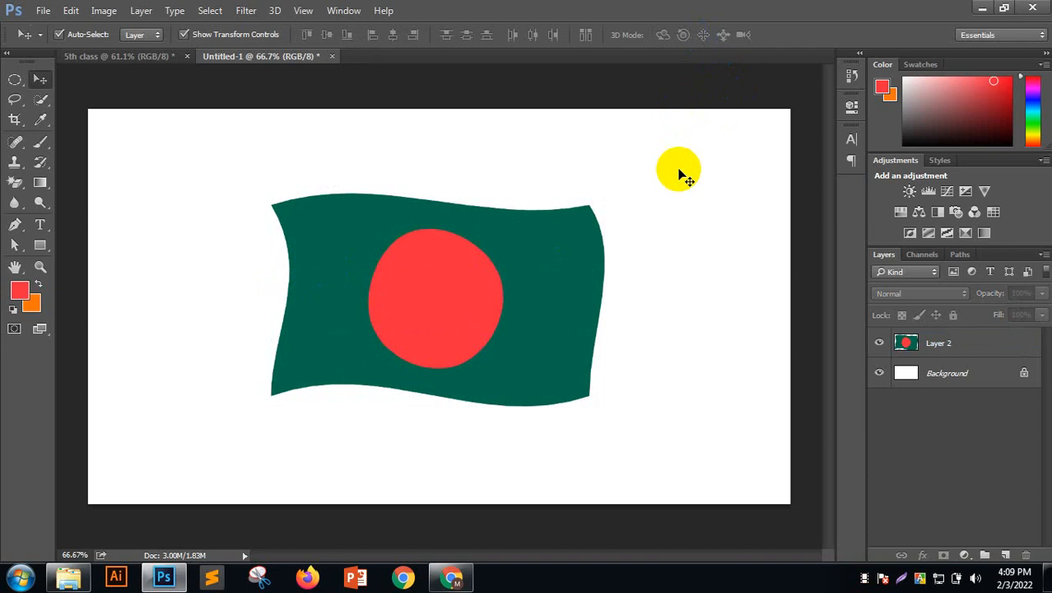
Drag the waving flag up and to the right, then reselect it to show its bounds
{"action": "left_click_drag", "start_coordinate": [499, 298], "coordinate": [558, 255]}
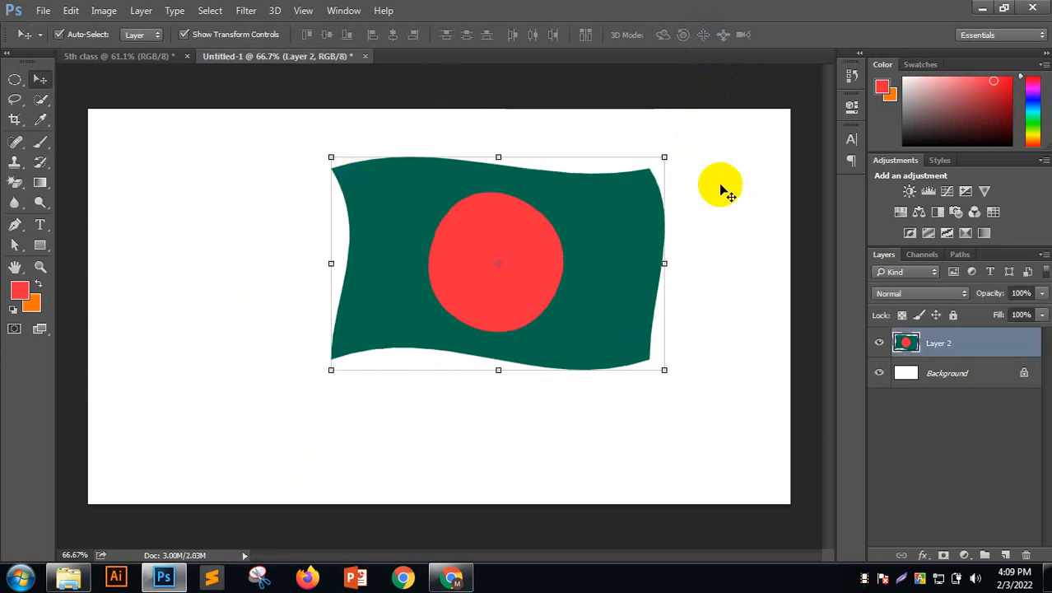
{"action": "left_click", "coordinate": [716, 130]}
{"action": "left_click_drag", "start_coordinate": [716, 130], "coordinate": [336, 329]}
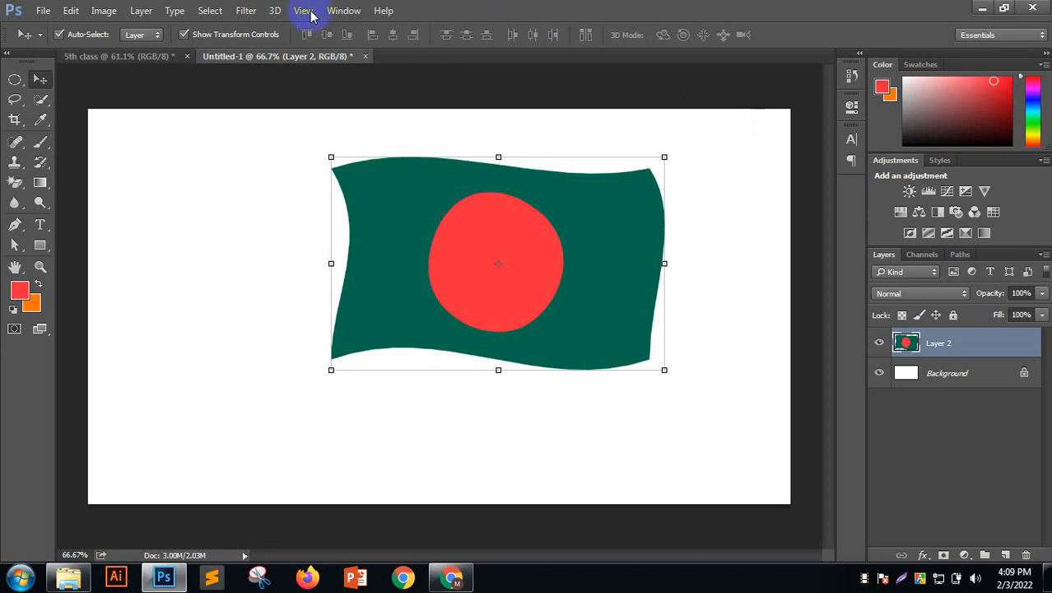
{"action": "left_click", "coordinate": [344, 10]}
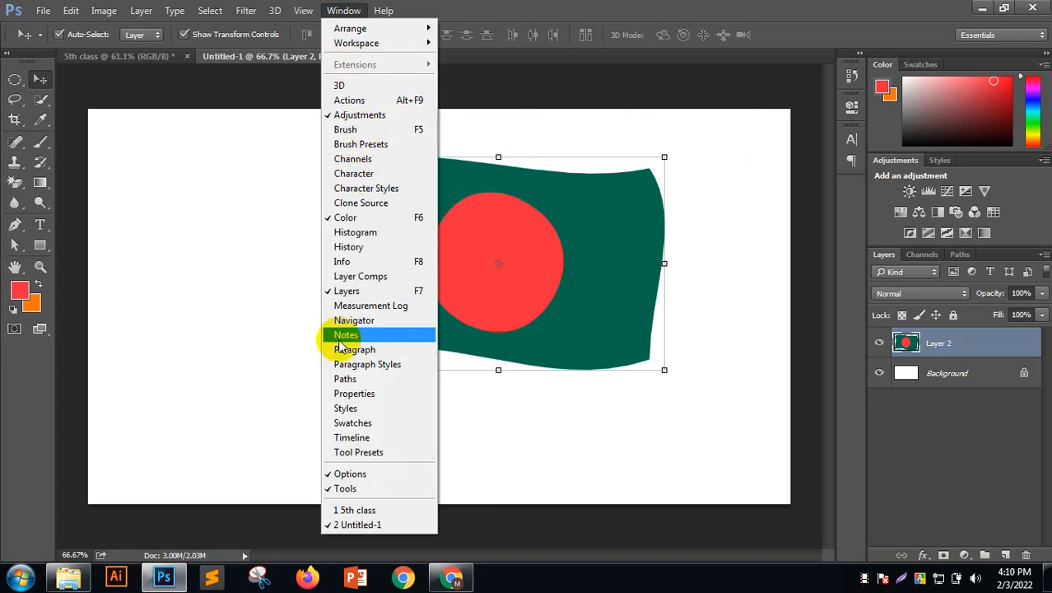
{"action": "left_click", "coordinate": [630, 224]}
{"action": "left_click", "coordinate": [211, 10]}
{"action": "mouse_move", "coordinate": [304, 15]}
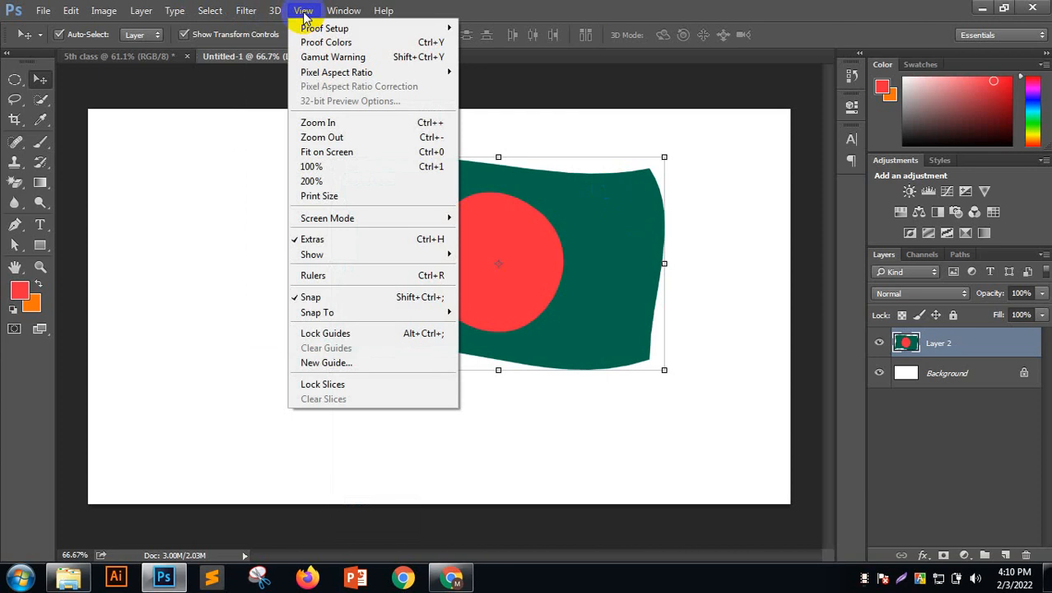
{"action": "mouse_move", "coordinate": [243, 14]}
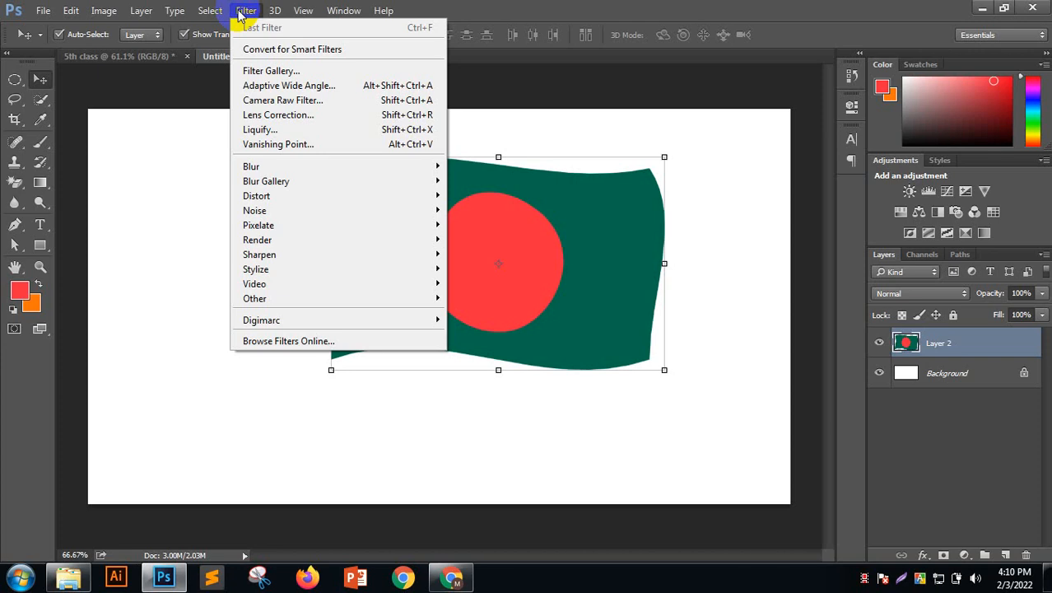
{"action": "left_click", "coordinate": [712, 9]}
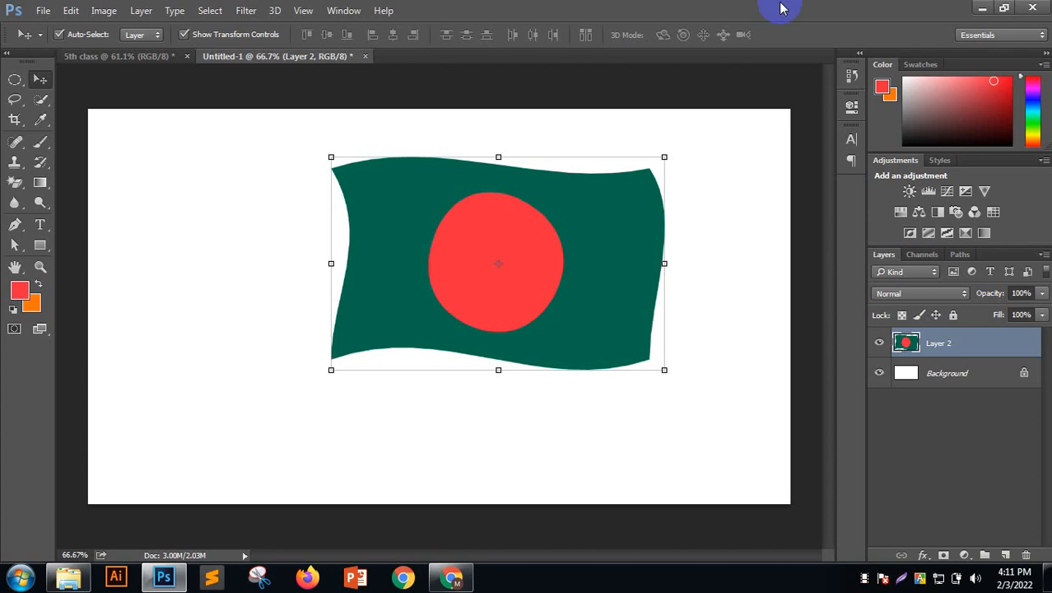
Reset the Essentials workspace, rearrange the Layers tab, then reset Essentials again
{"action": "left_click", "coordinate": [985, 35]}
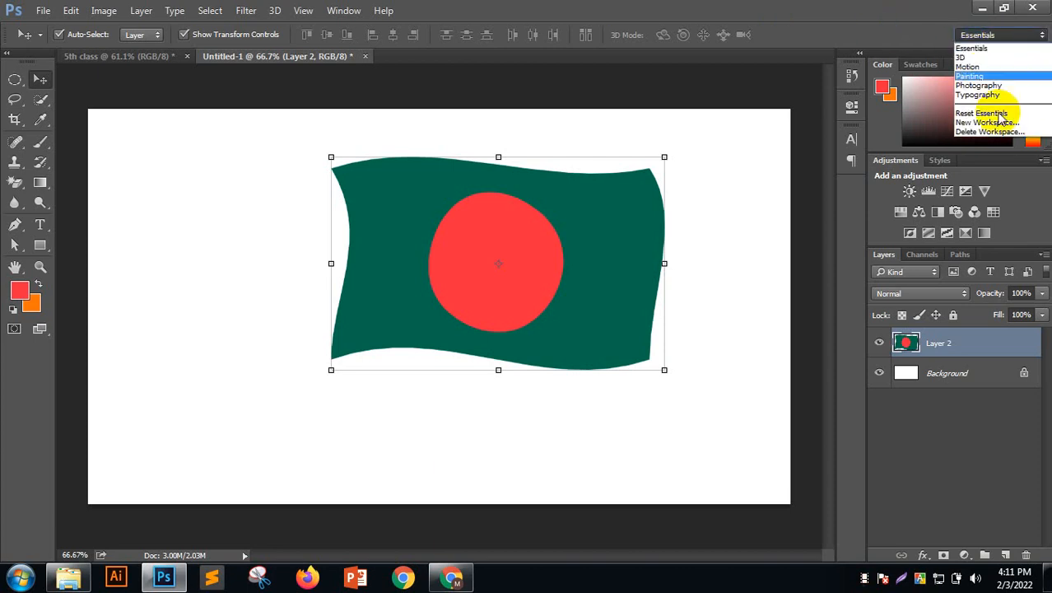
{"action": "left_click", "coordinate": [1002, 114]}
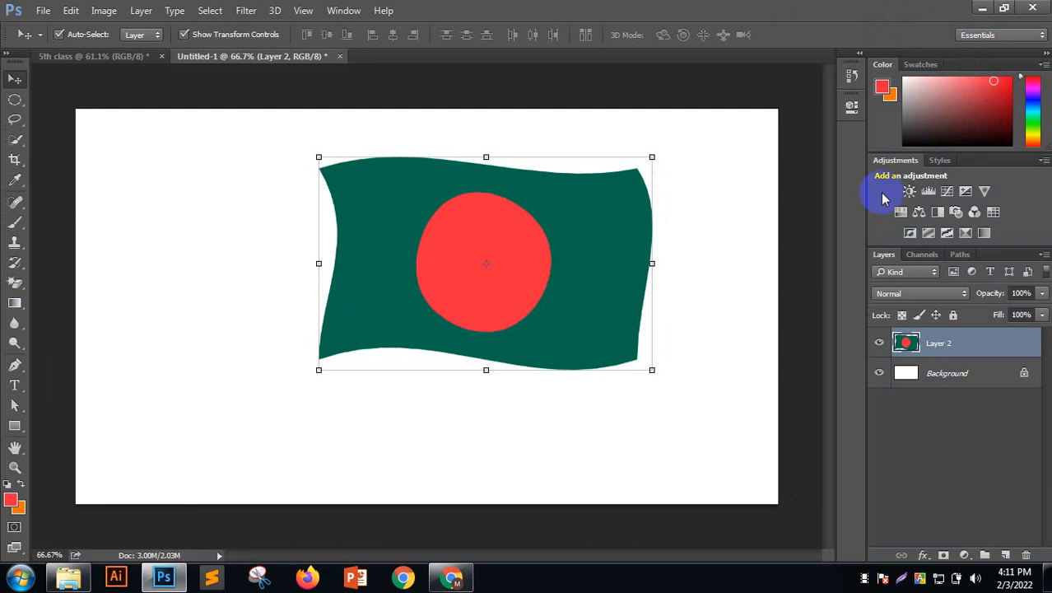
{"action": "mouse_move", "coordinate": [874, 253]}
{"action": "left_mouse_down"}
{"action": "mouse_move", "coordinate": [883, 430]}
{"action": "mouse_move", "coordinate": [875, 251]}
{"action": "left_mouse_up"}
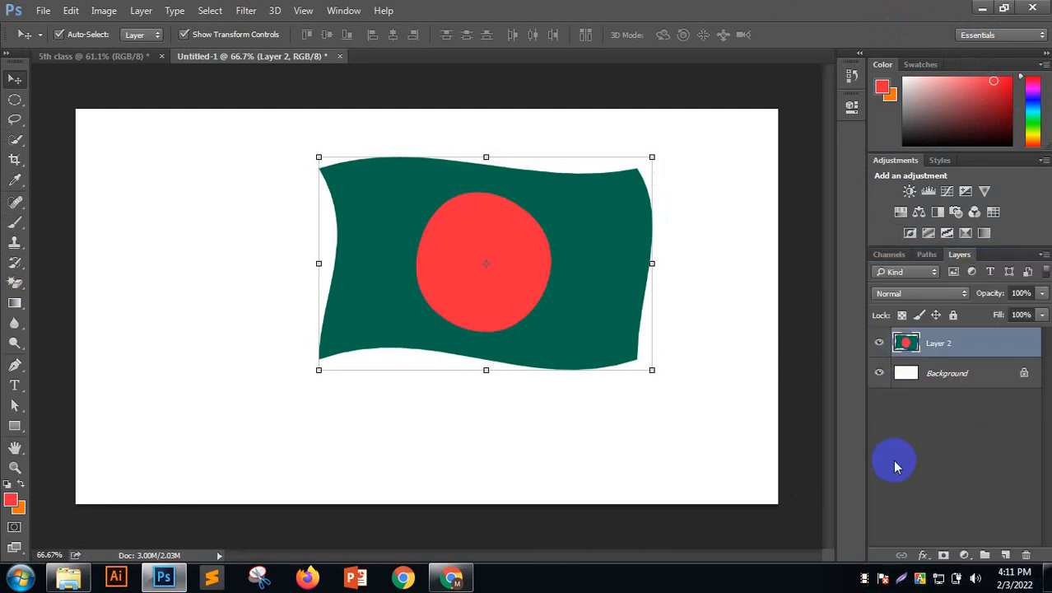
{"action": "left_click", "coordinate": [882, 504]}
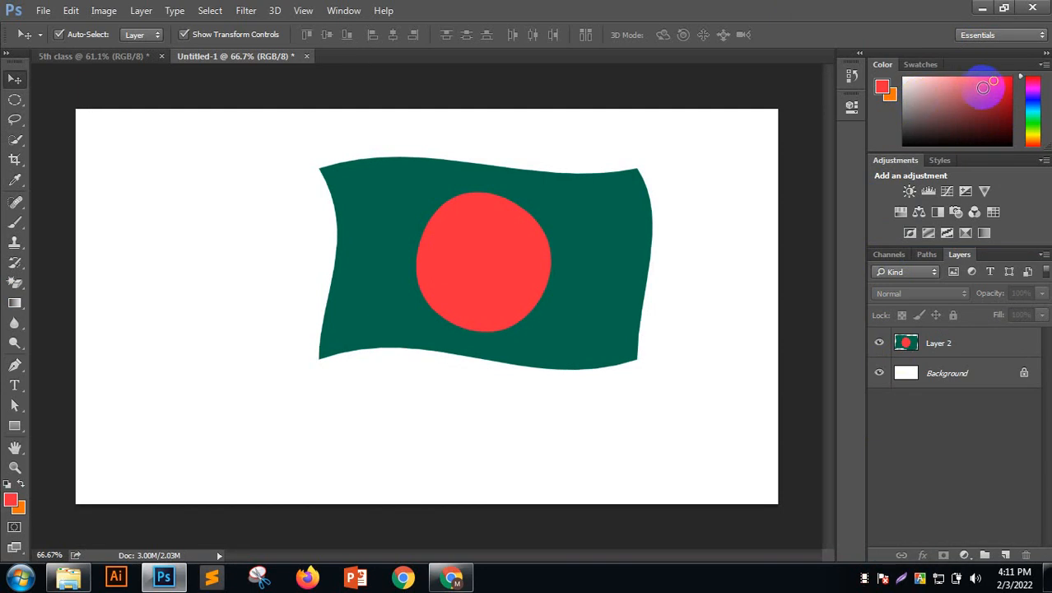
{"action": "left_click", "coordinate": [979, 34]}
{"action": "left_click", "coordinate": [983, 113]}
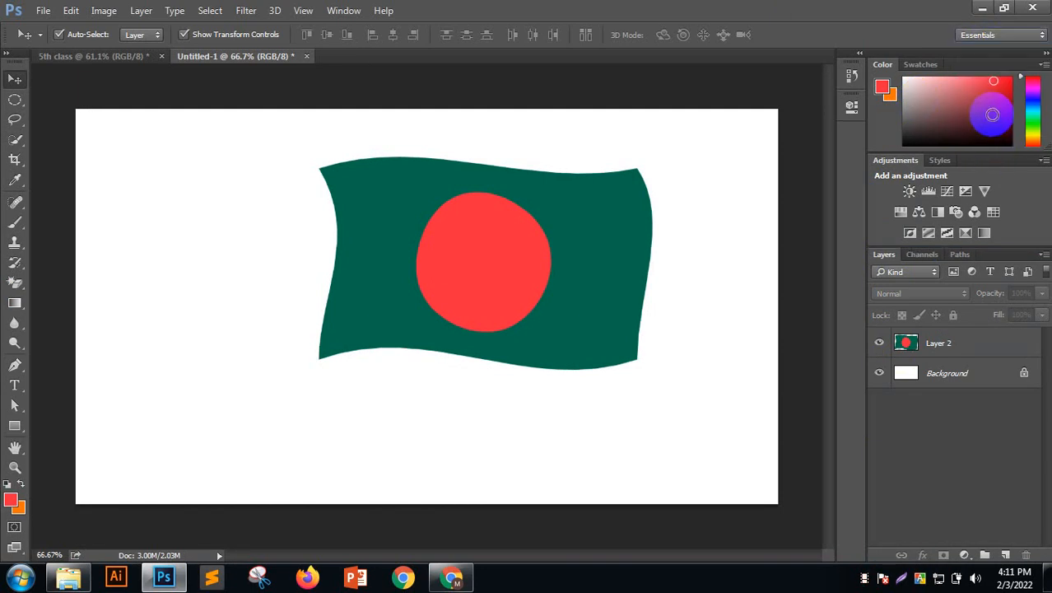